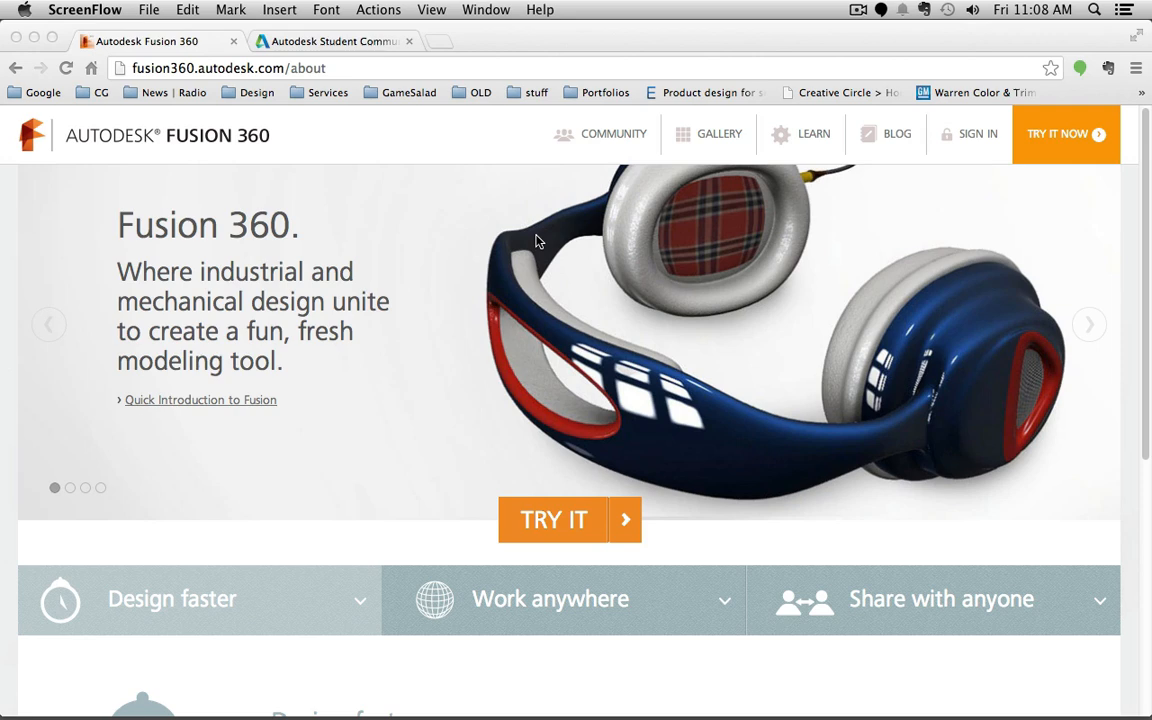
Step: Go from the Autodesk student software page back to Fusion 360 and start its TRY IT download
click(374, 46)
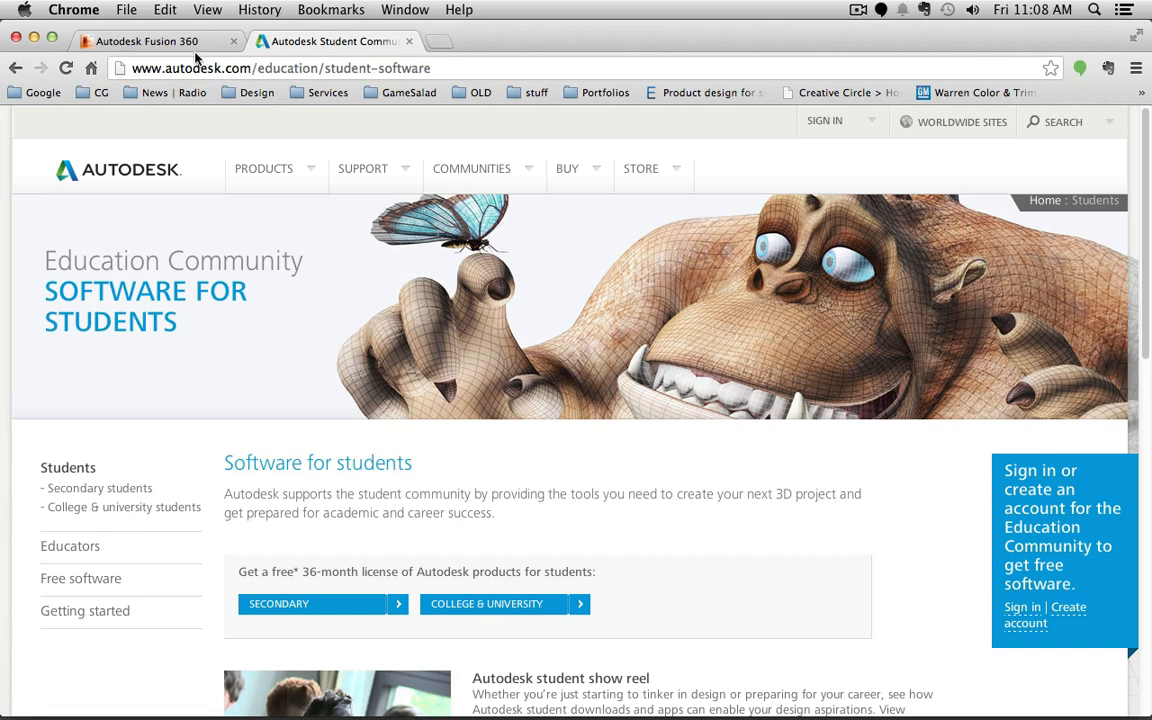
click(162, 44)
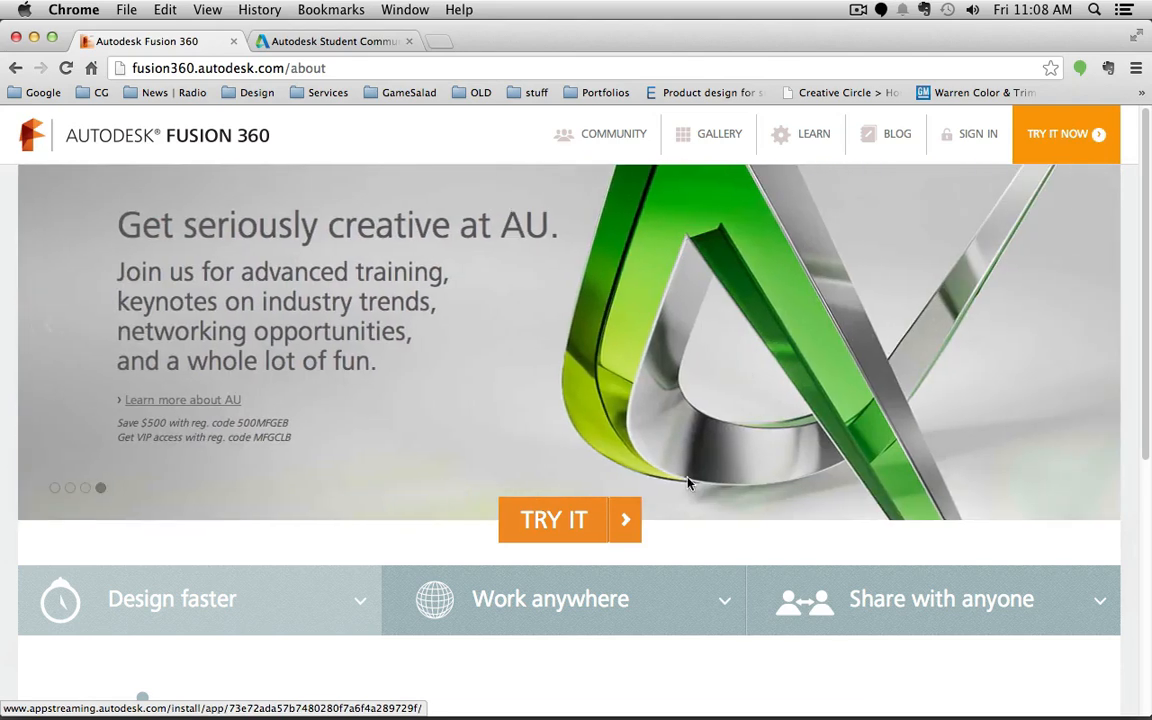
click(566, 517)
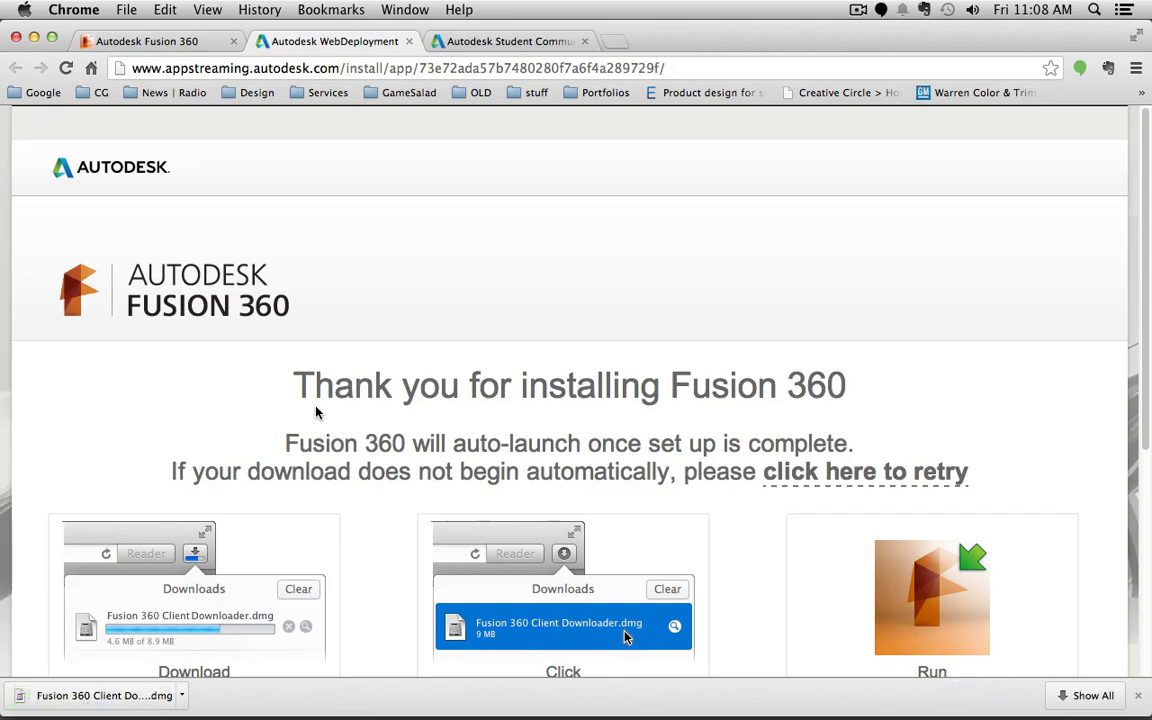
Step: Open the Fusion 360 Client Downloader.dmg, run the installer, close its window and launch Fusion 360
click(100, 693)
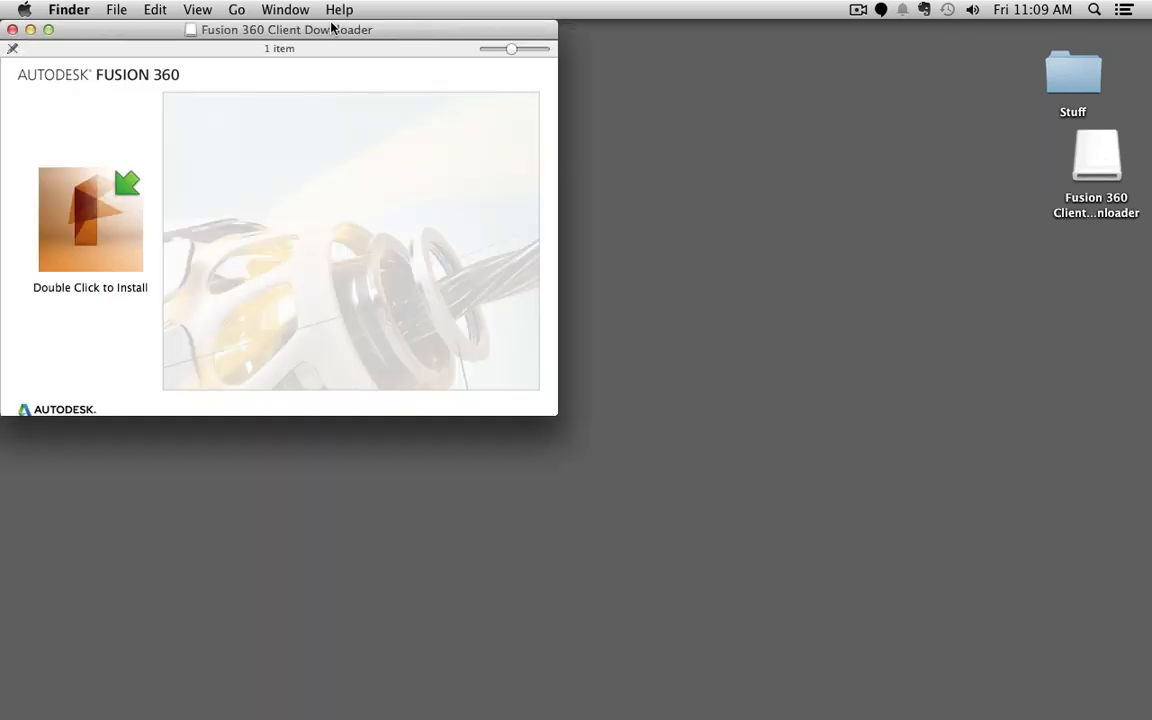
drag(332, 31, 592, 108)
click(333, 256)
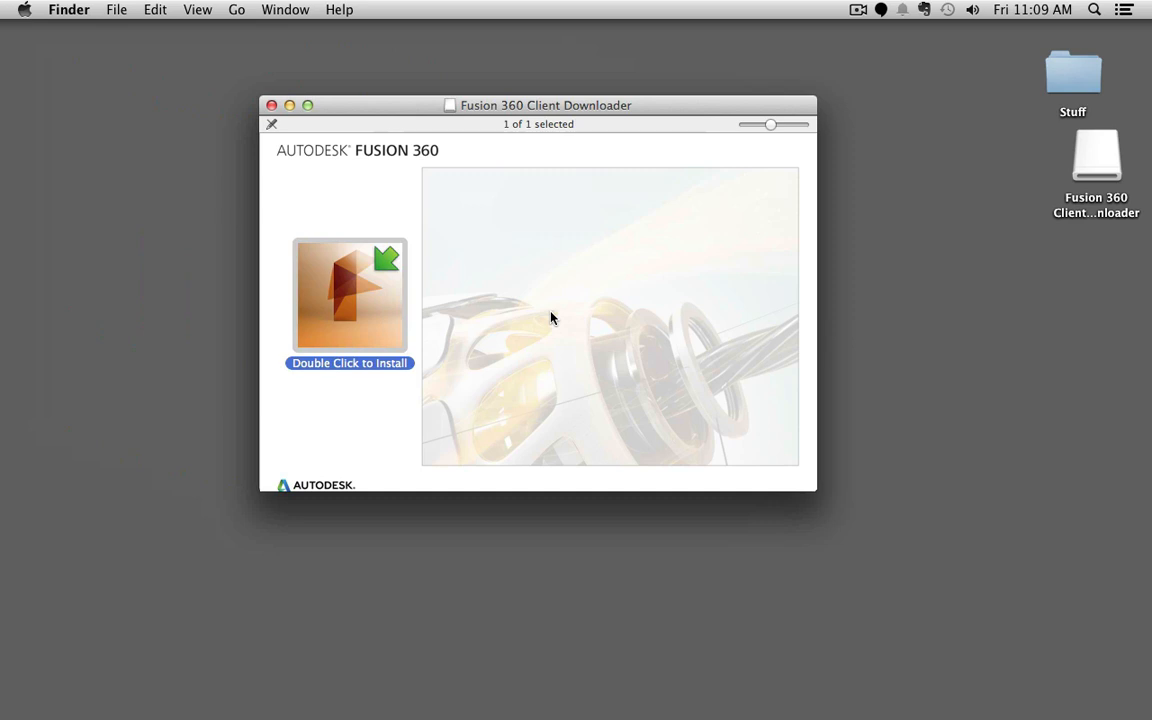
click(271, 105)
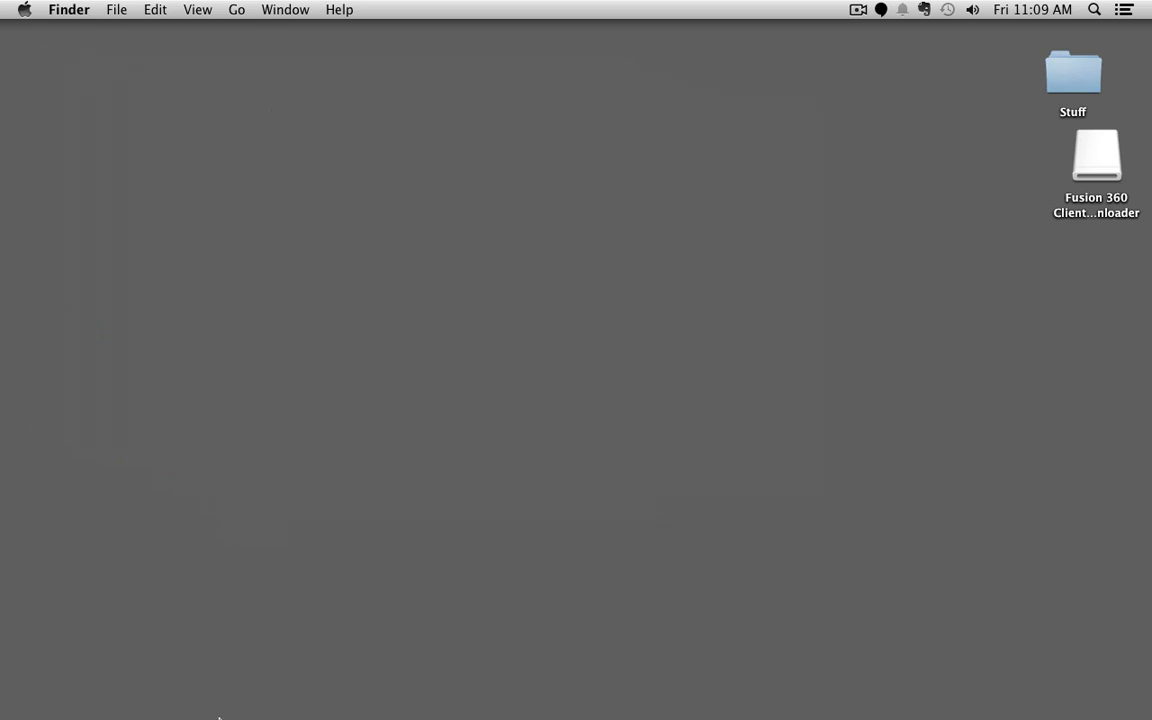
click(361, 683)
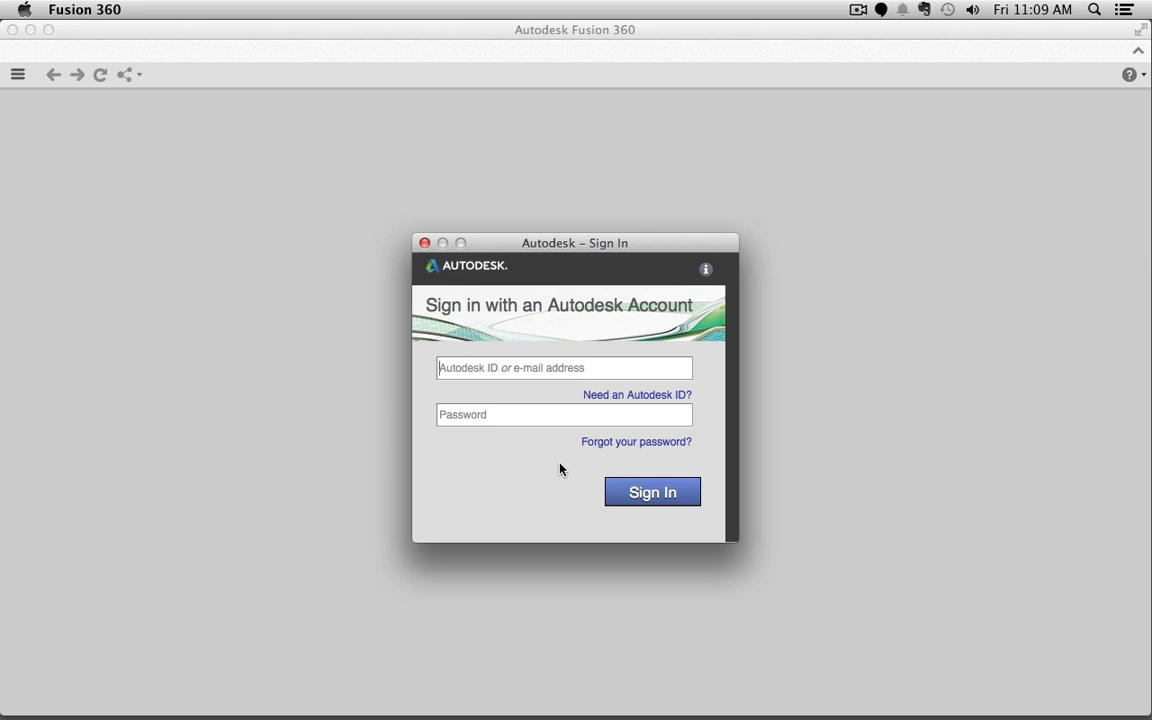
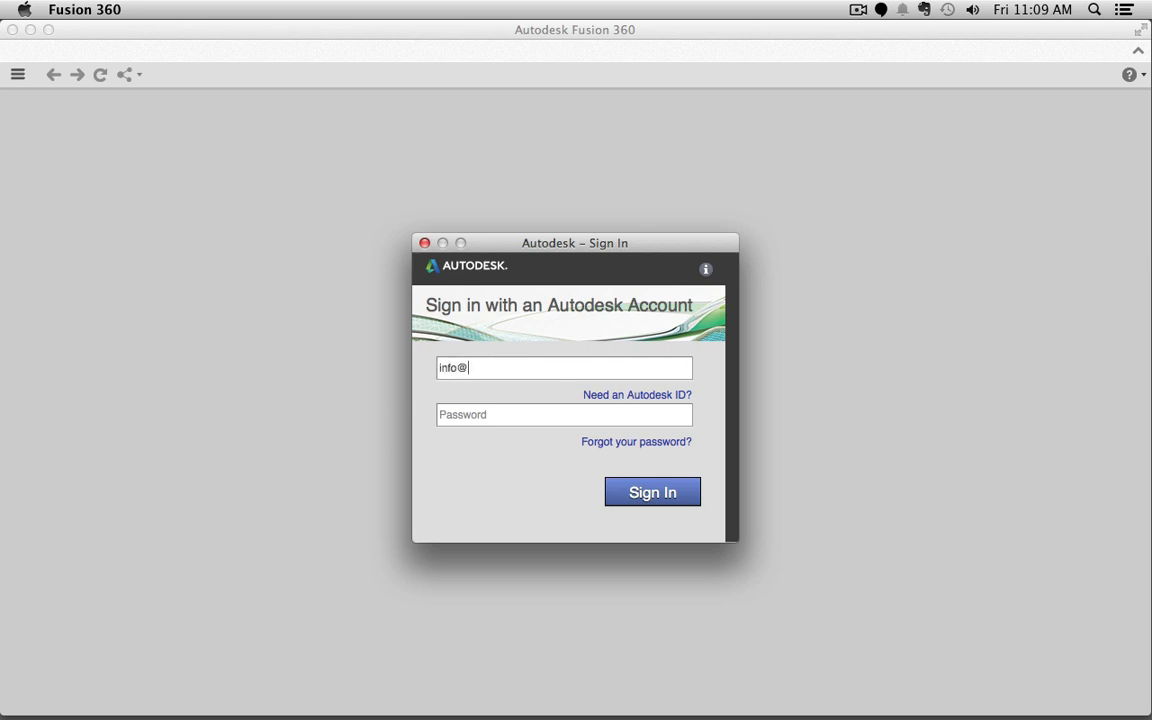
Step: Enter the Autodesk account e-mail and password and sign in
key(Tab)
text(••••••••)
key(Return)
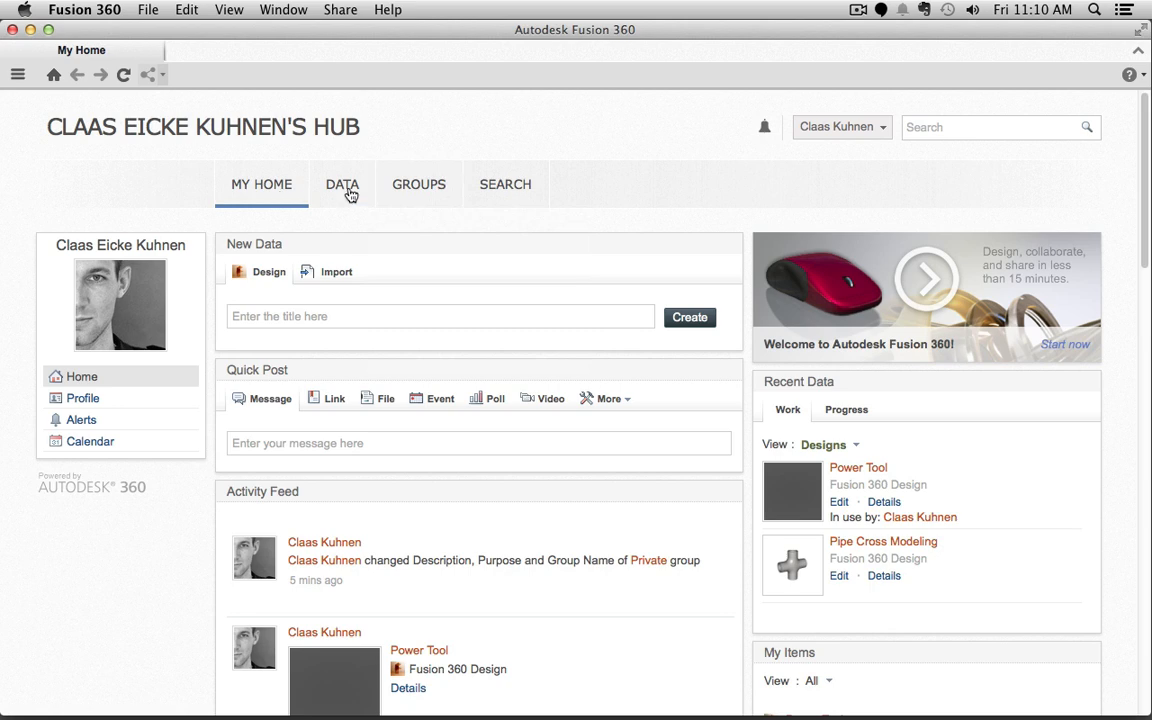
mouse_move(438, 196)
scroll(483, 437, down, 10)
scroll(483, 437, up, 5)
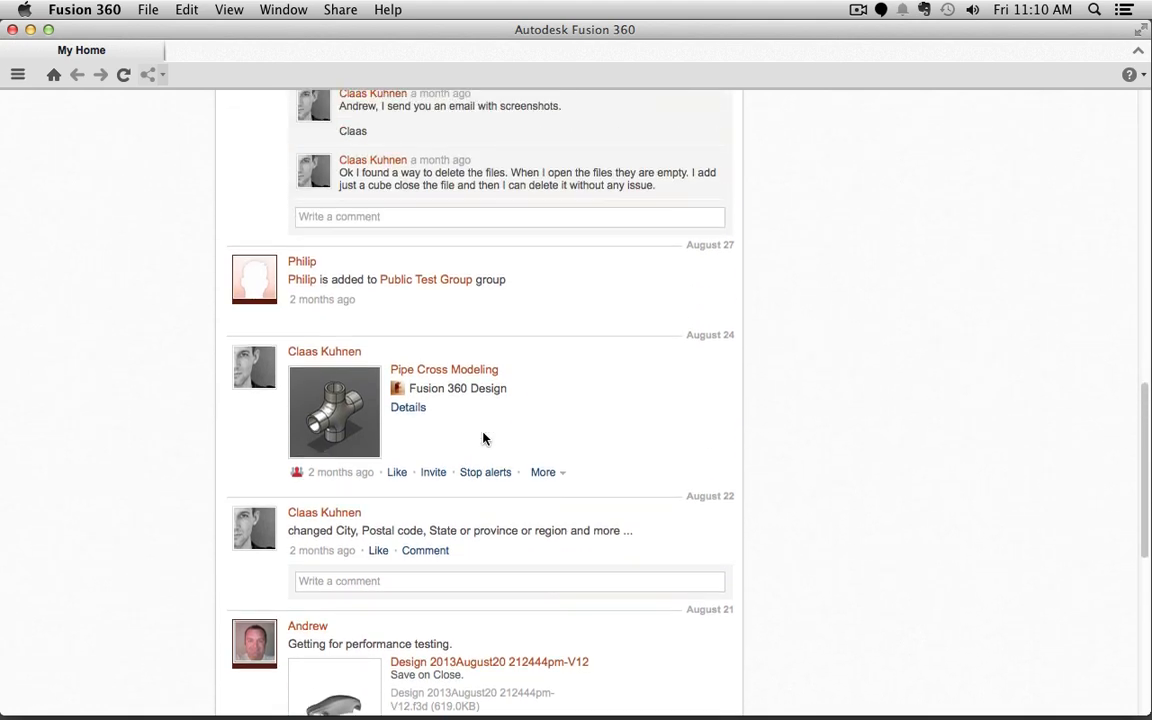
scroll(483, 437, up, 6)
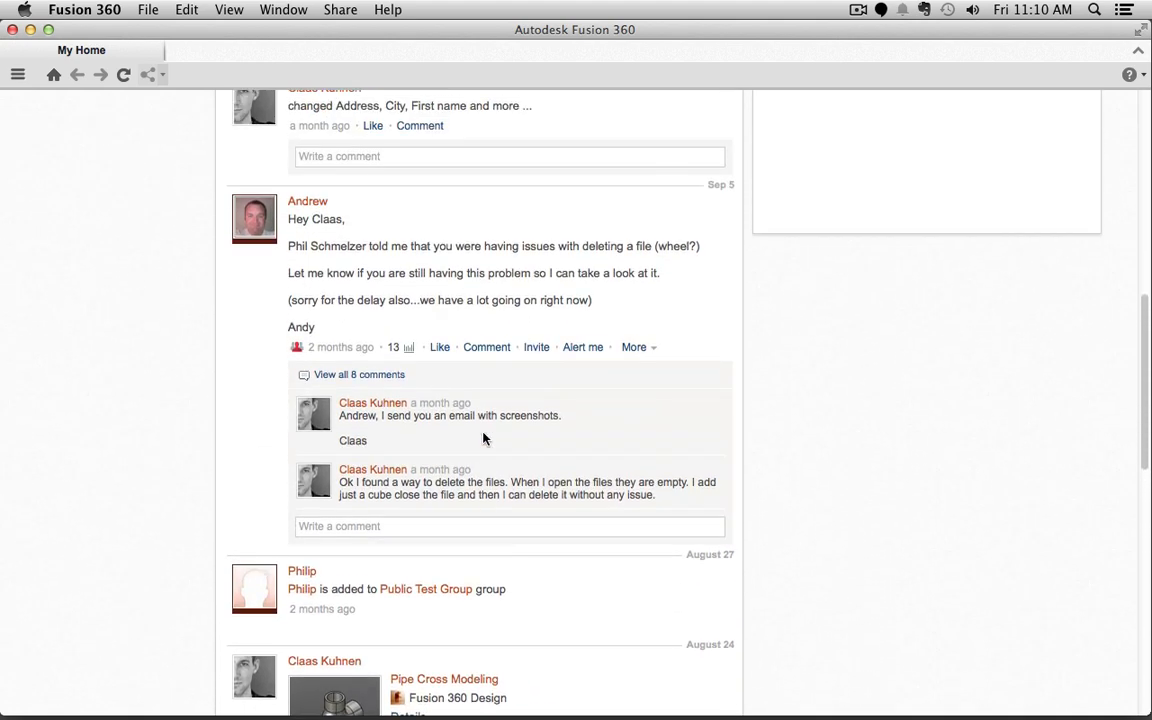
scroll(483, 437, up, 5)
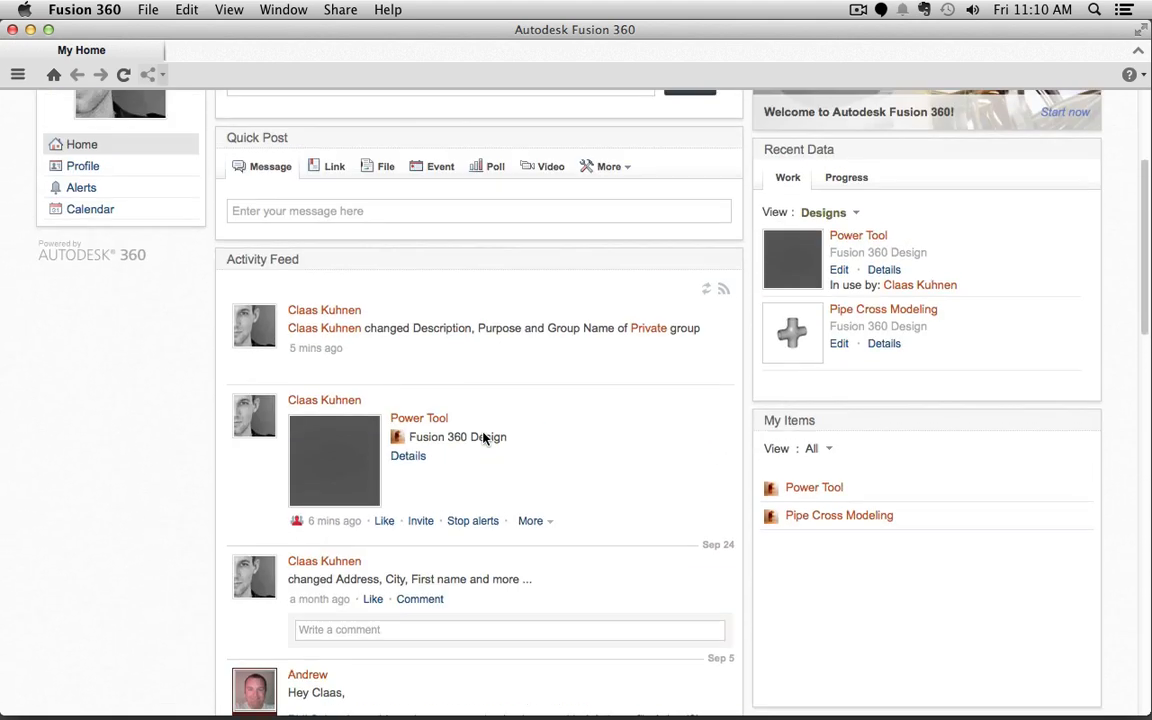
scroll(845, 452, down, 2)
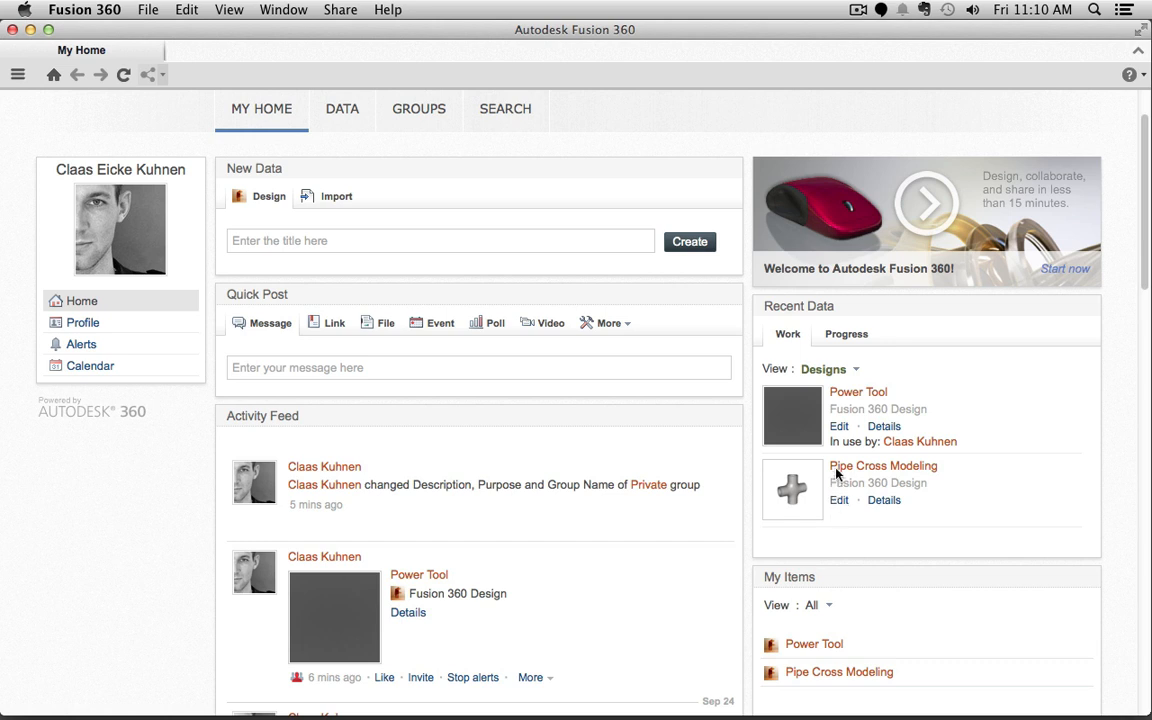
scroll(510, 418, up, 2)
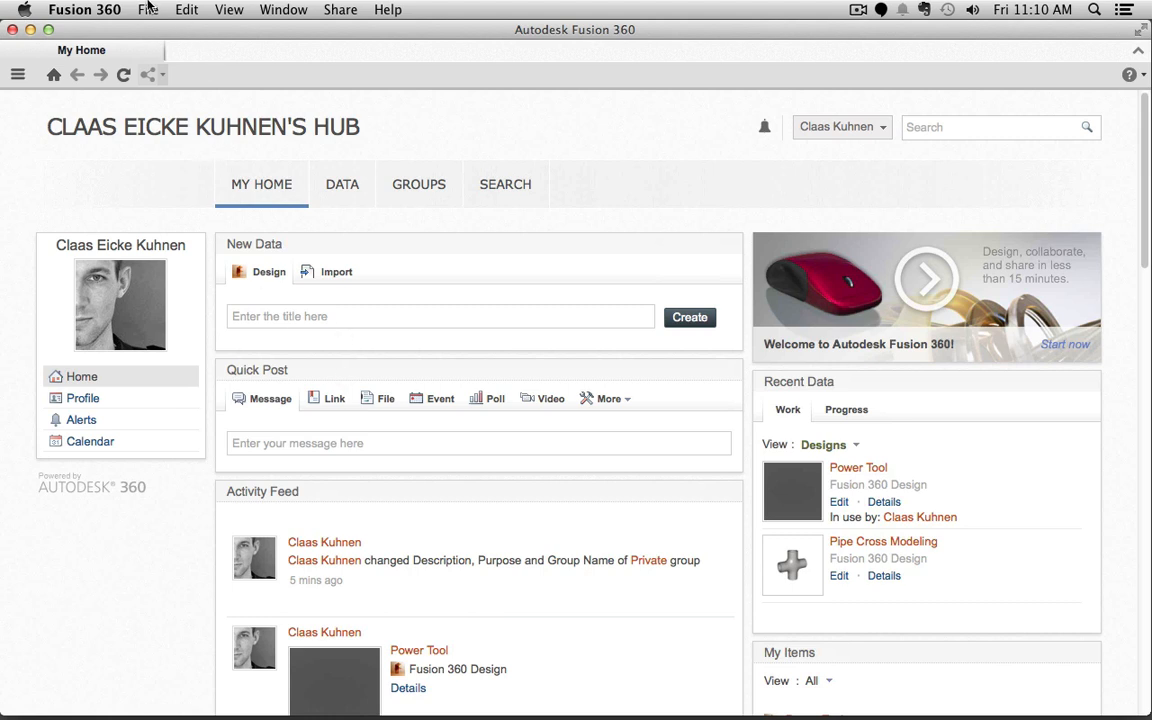
click(145, 9)
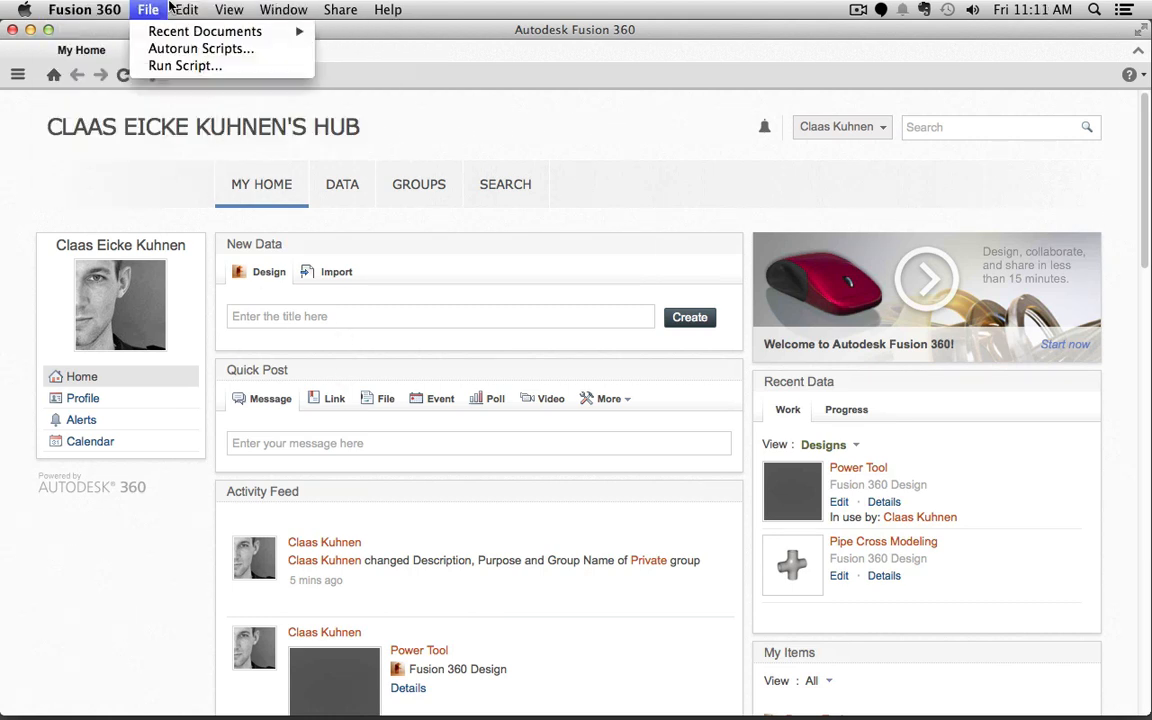
mouse_move(326, 8)
click(218, 7)
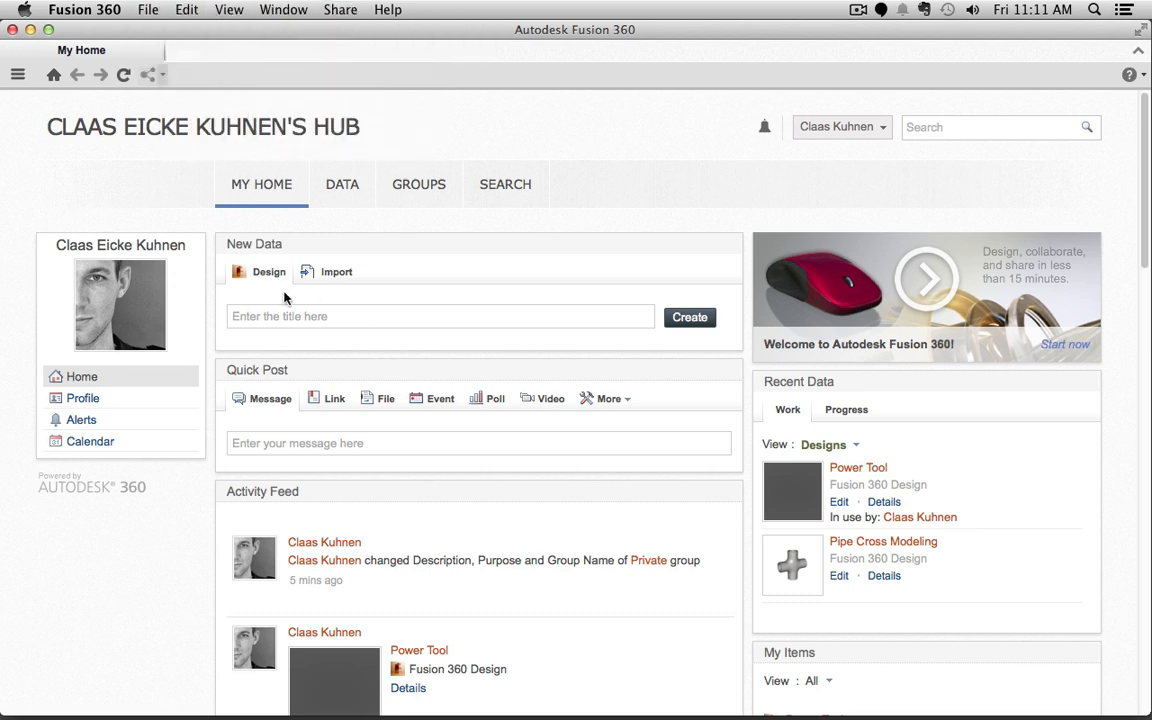
Step: Create a new design titled 'Power Tool v2'
click(263, 318)
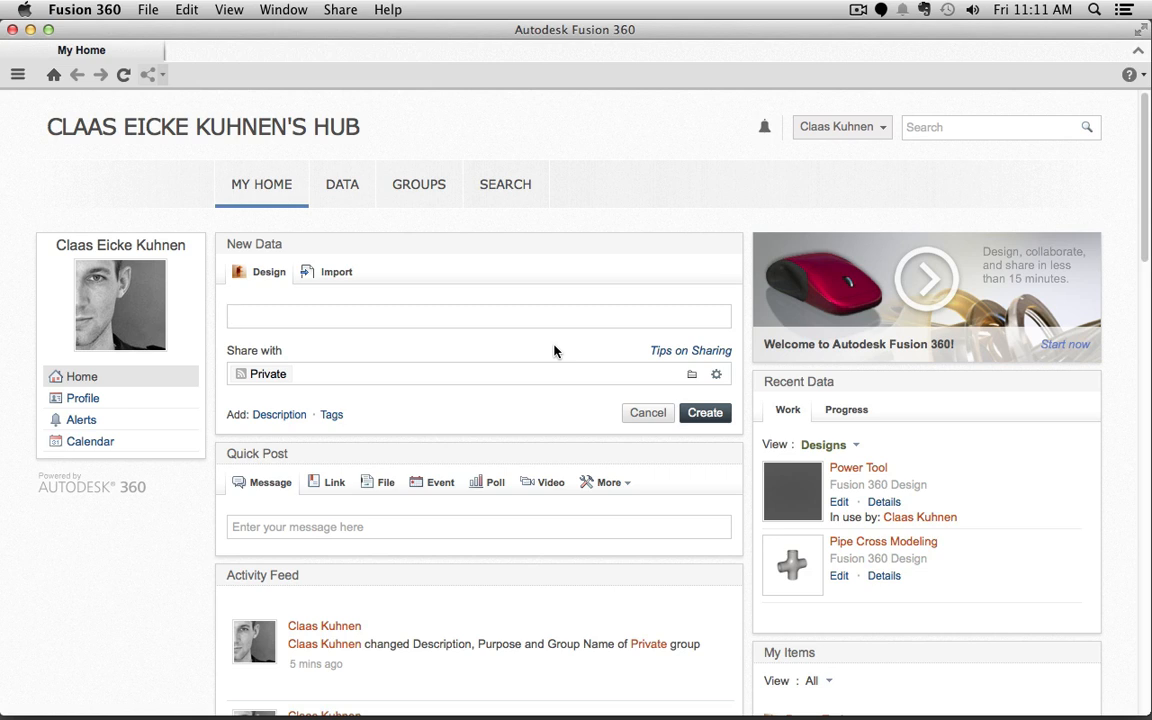
text(Power Tool v2)
click(705, 413)
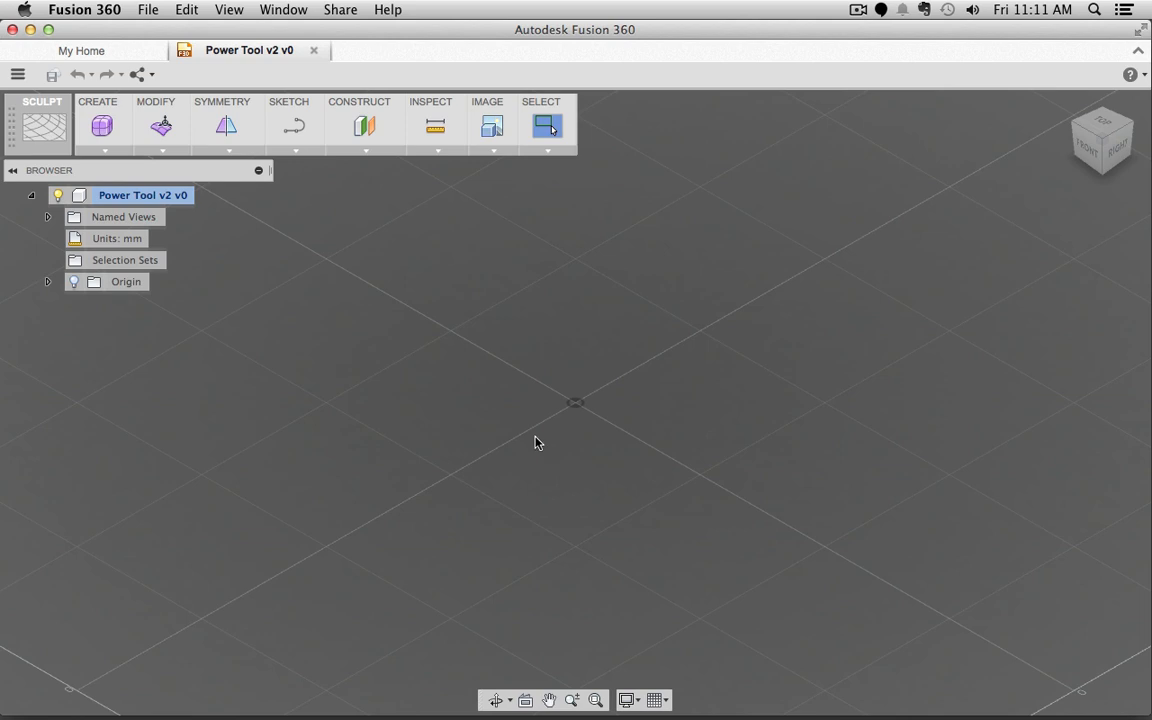
Step: Zoom, pan and orbit the empty canvas, checking front, edge and corner ViewCube views
scroll(535, 436, down, 5)
scroll(535, 441, up, 5)
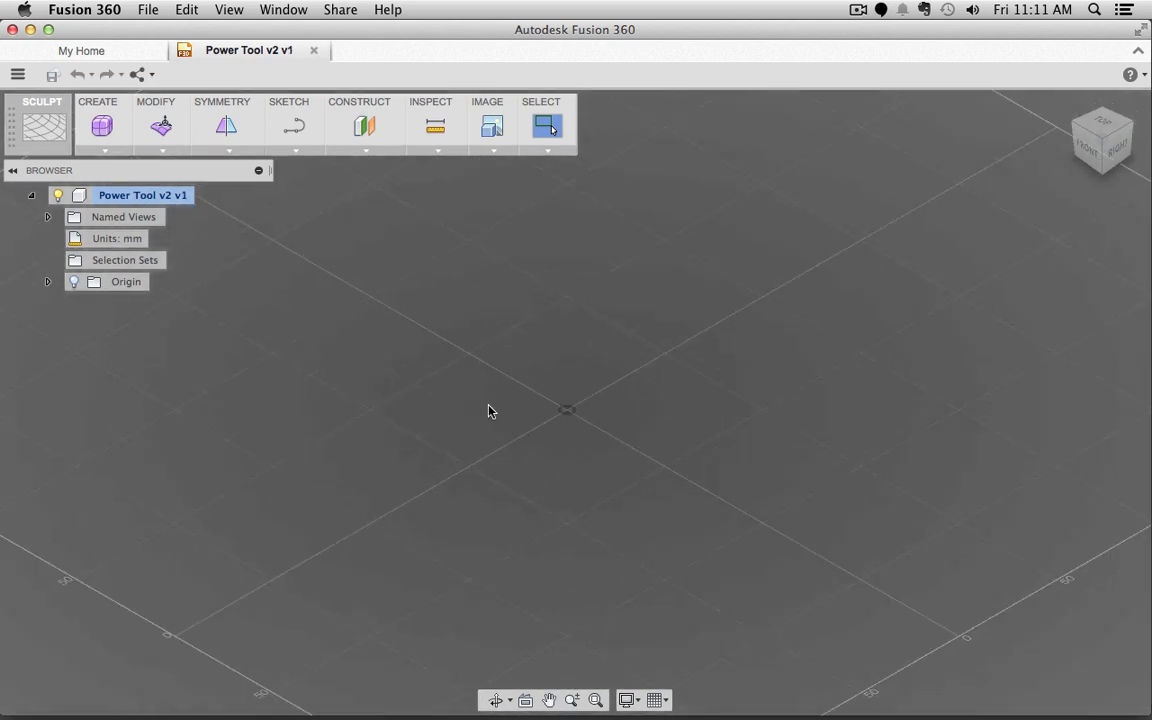
middle_drag(534, 419, 514, 450)
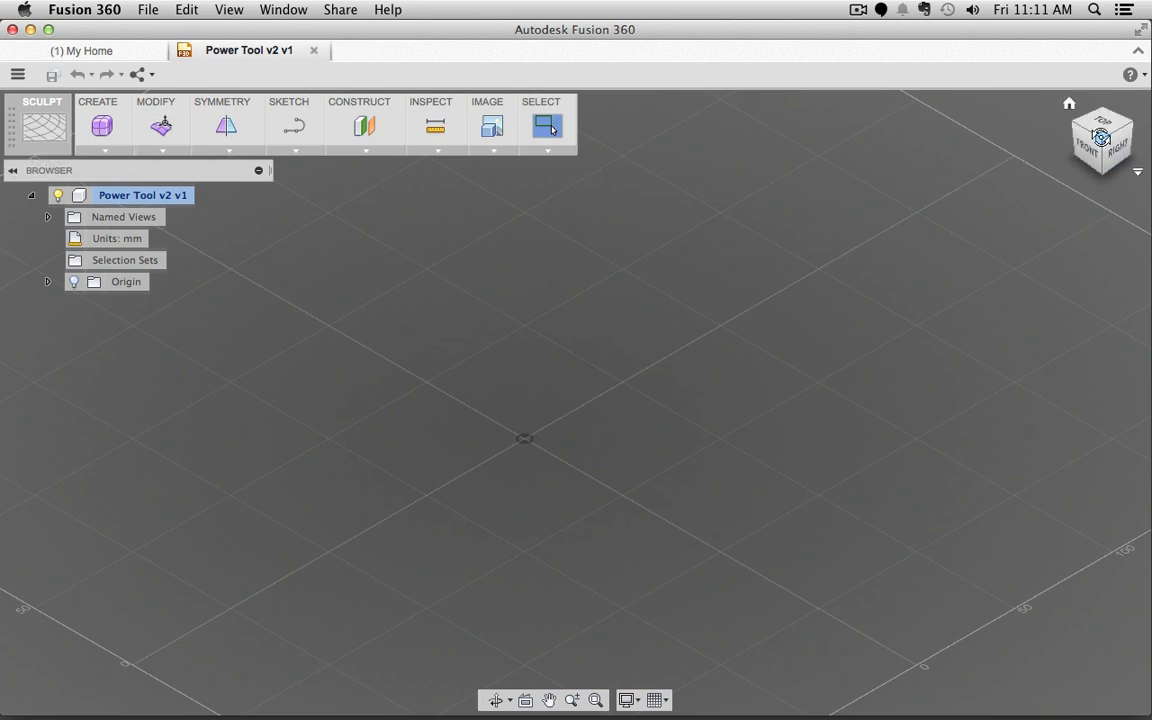
mouse_move(1101, 137)
mouse_down()
mouse_move(1127, 119)
mouse_move(1090, 95)
mouse_move(1008, 122)
mouse_move(1070, 158)
mouse_move(1111, 162)
mouse_up()
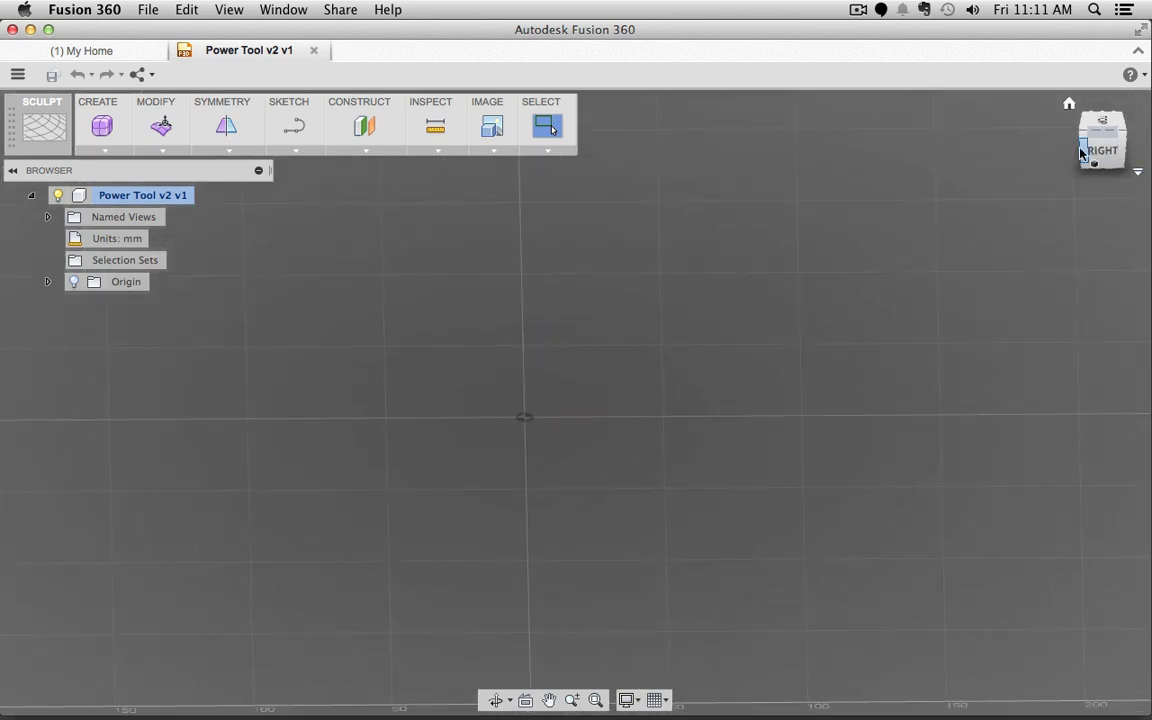
click(1081, 152)
click(1089, 143)
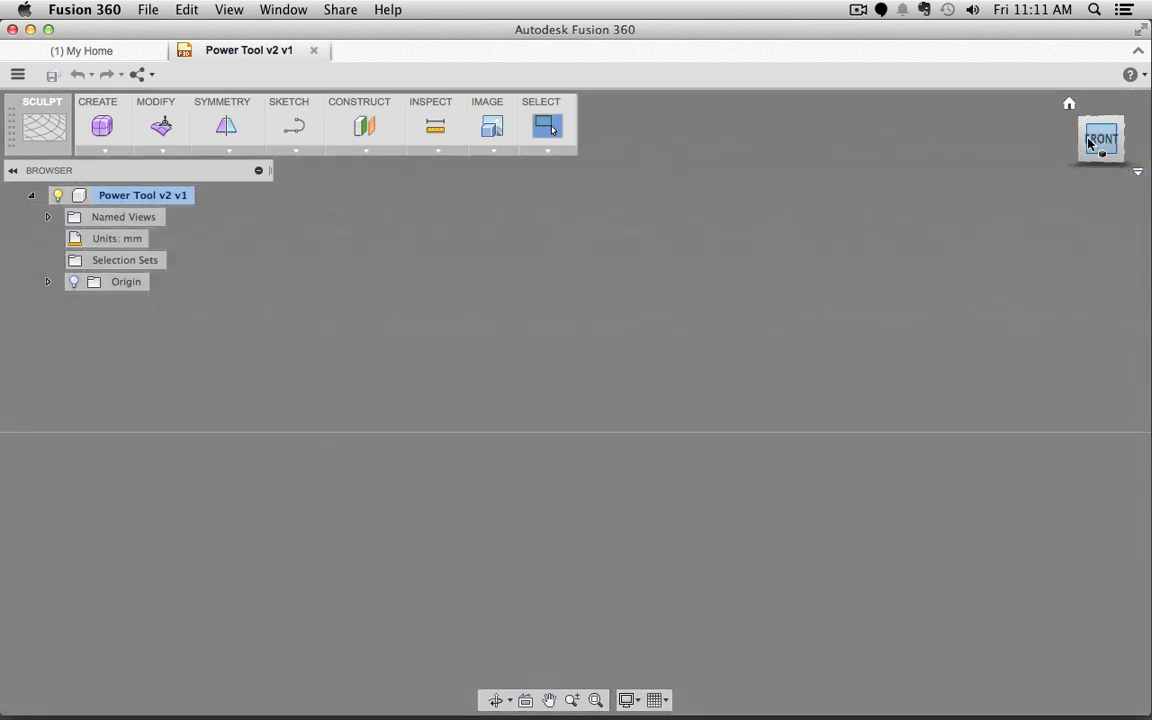
click(1083, 141)
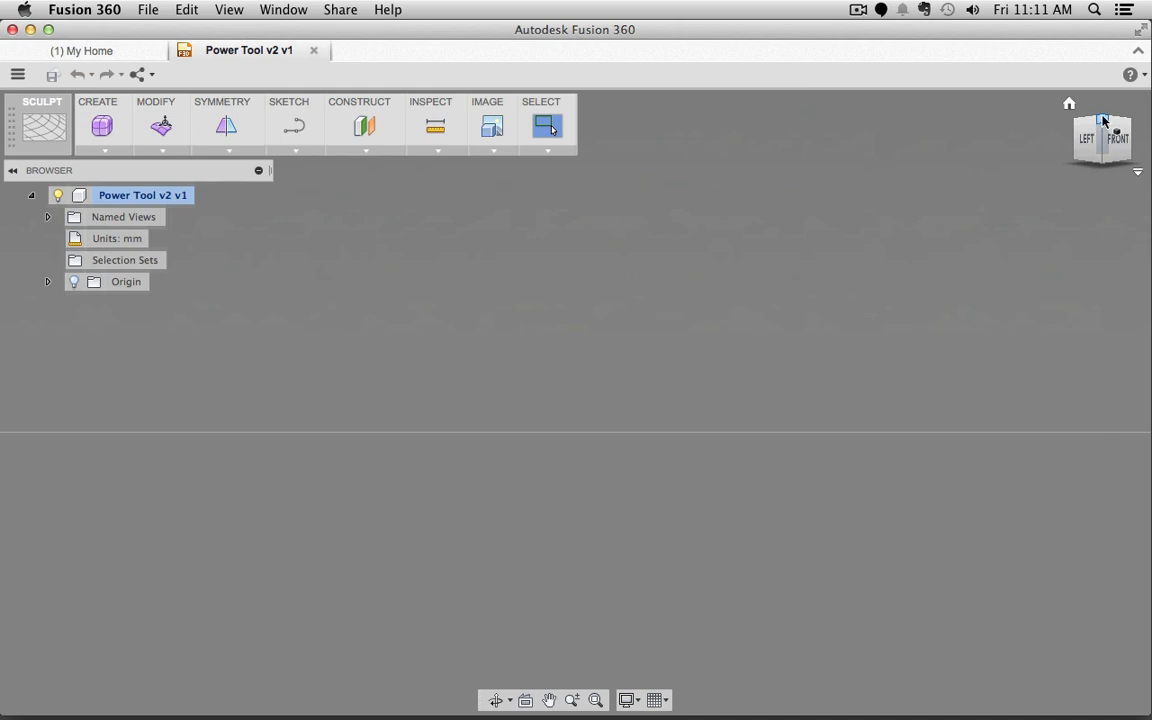
click(1104, 120)
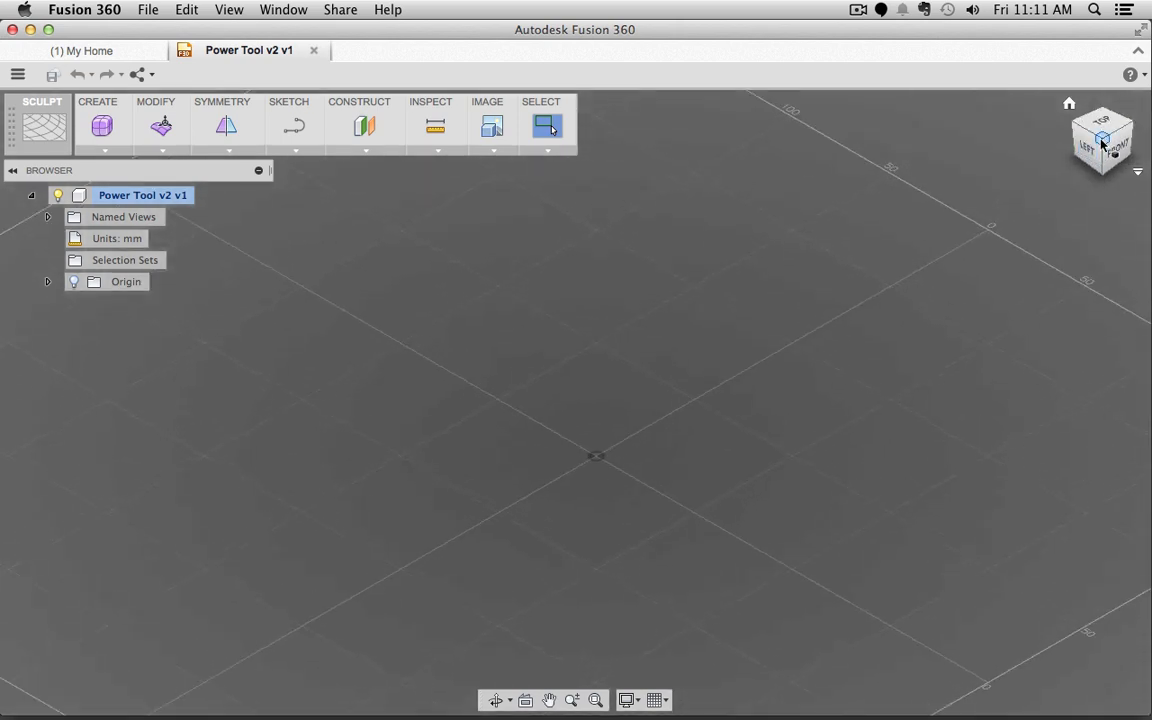
Step: Re-tilt and recentre the grid view, then bring up the workspace list
mouse_move(1089, 148)
mouse_down()
mouse_move(1066, 144)
mouse_move(1112, 144)
mouse_move(1098, 118)
mouse_up()
mouse_move(880, 250)
mouse_down()
mouse_move(845, 380)
mouse_move(820, 370)
mouse_move(868, 330)
mouse_up()
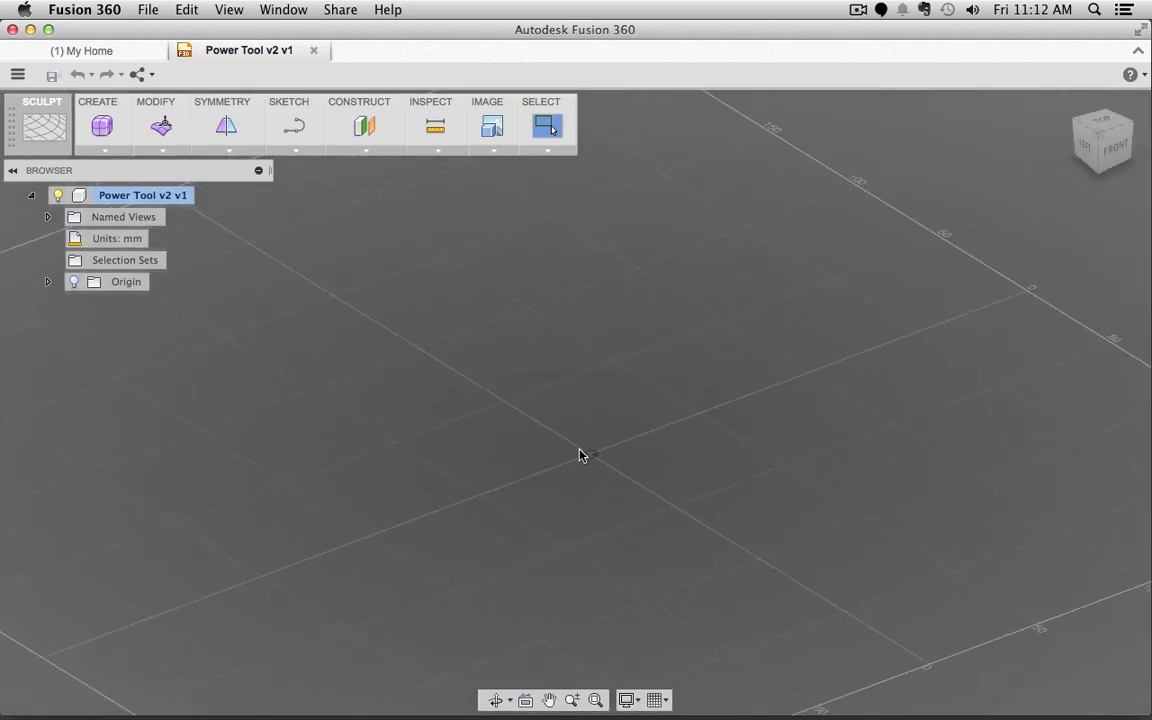
middle_drag(581, 455, 617, 393)
scroll(618, 393, down, 5)
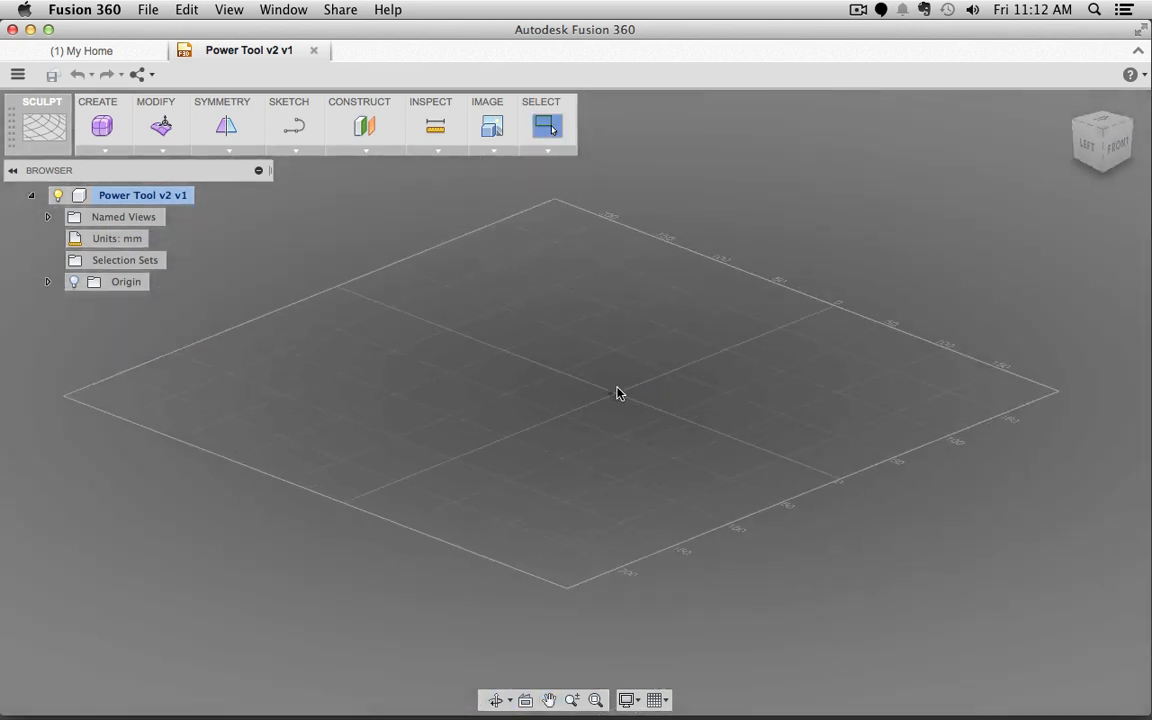
scroll(618, 393, up, 5)
scroll(617, 393, up, 2)
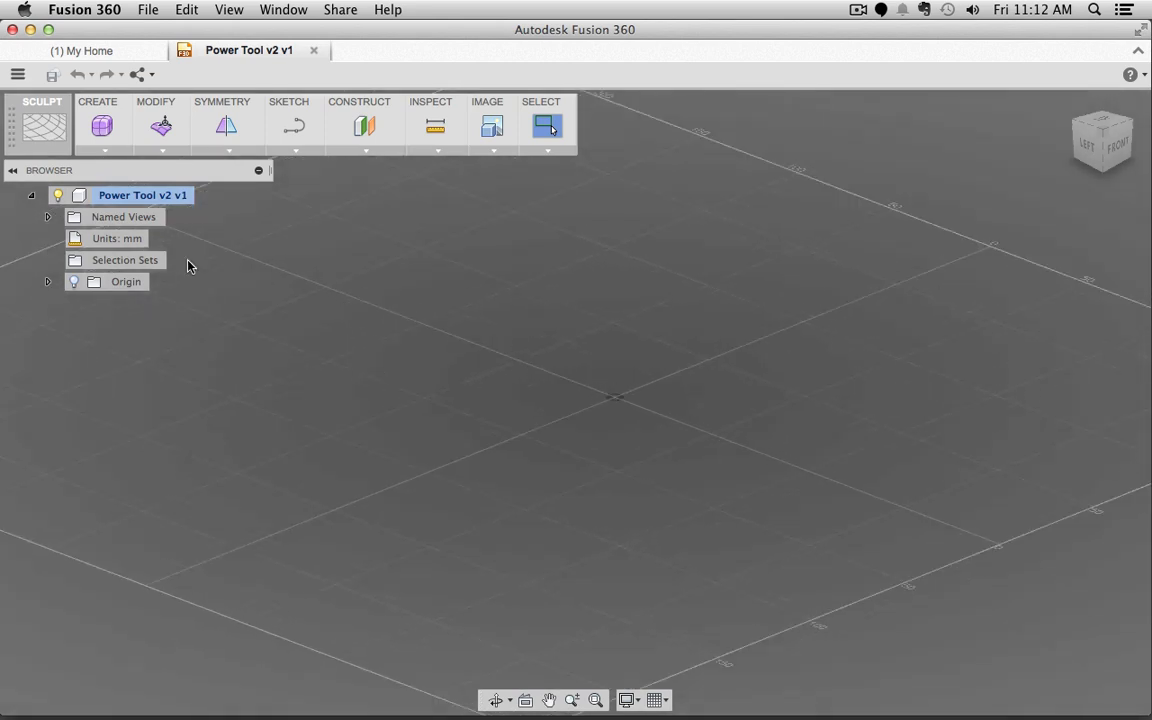
click(46, 124)
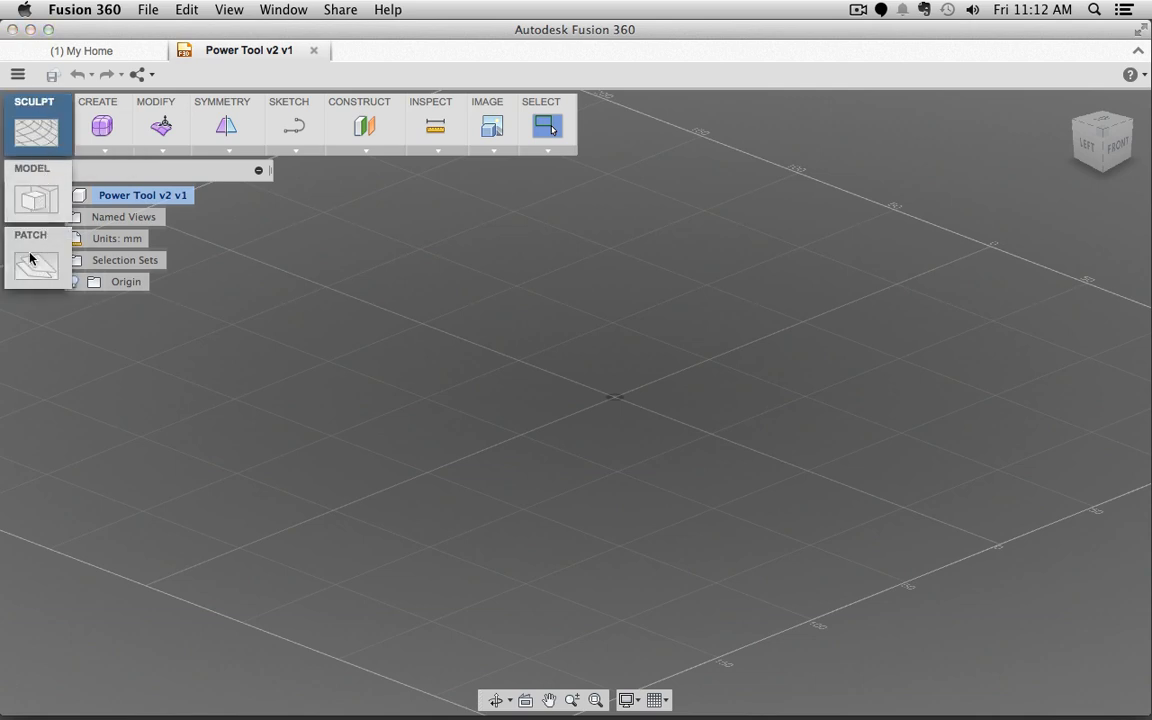
click(25, 123)
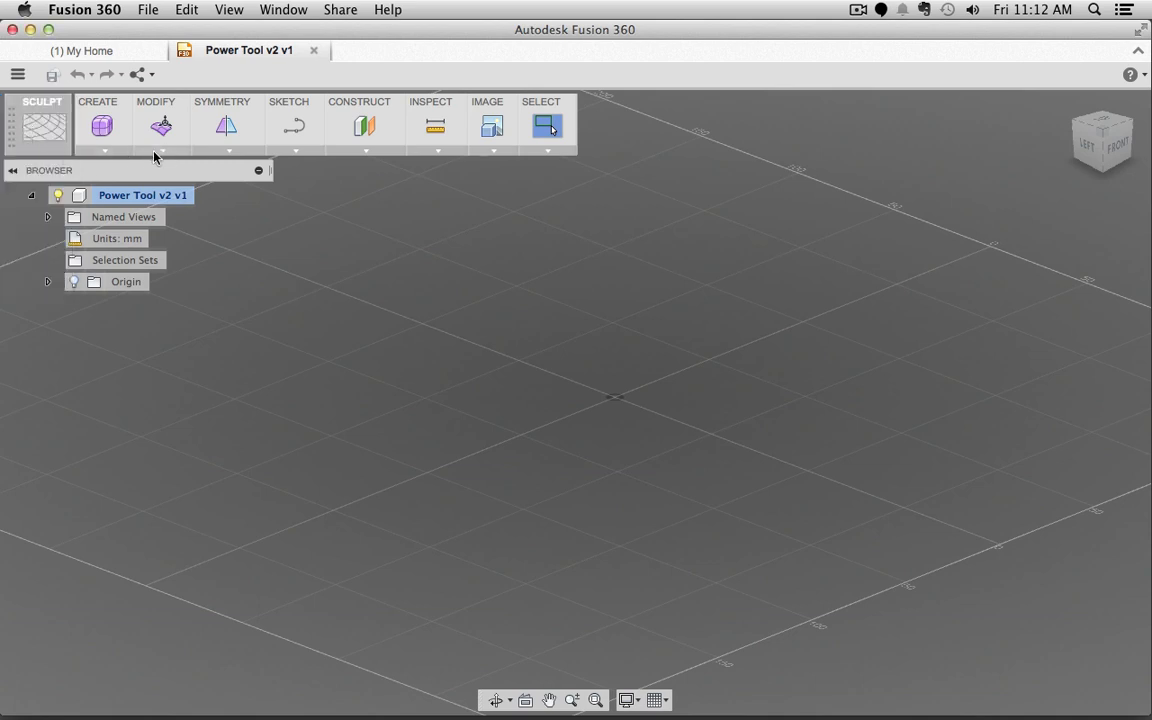
click(109, 151)
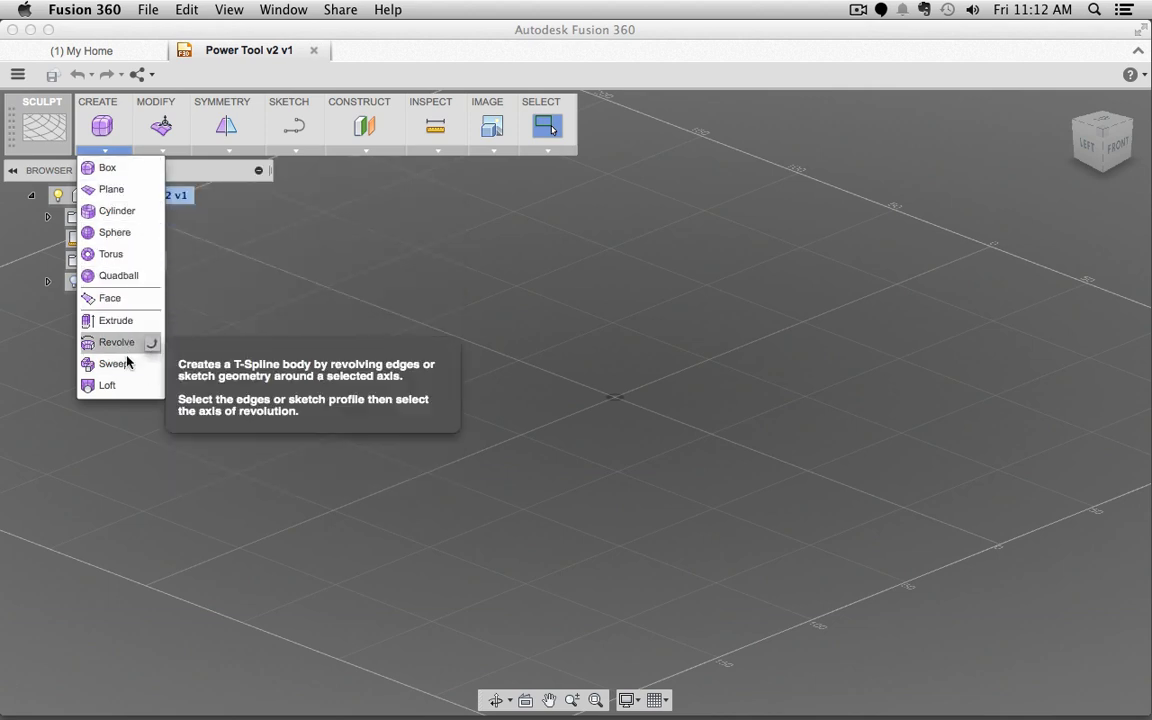
click(162, 148)
click(165, 147)
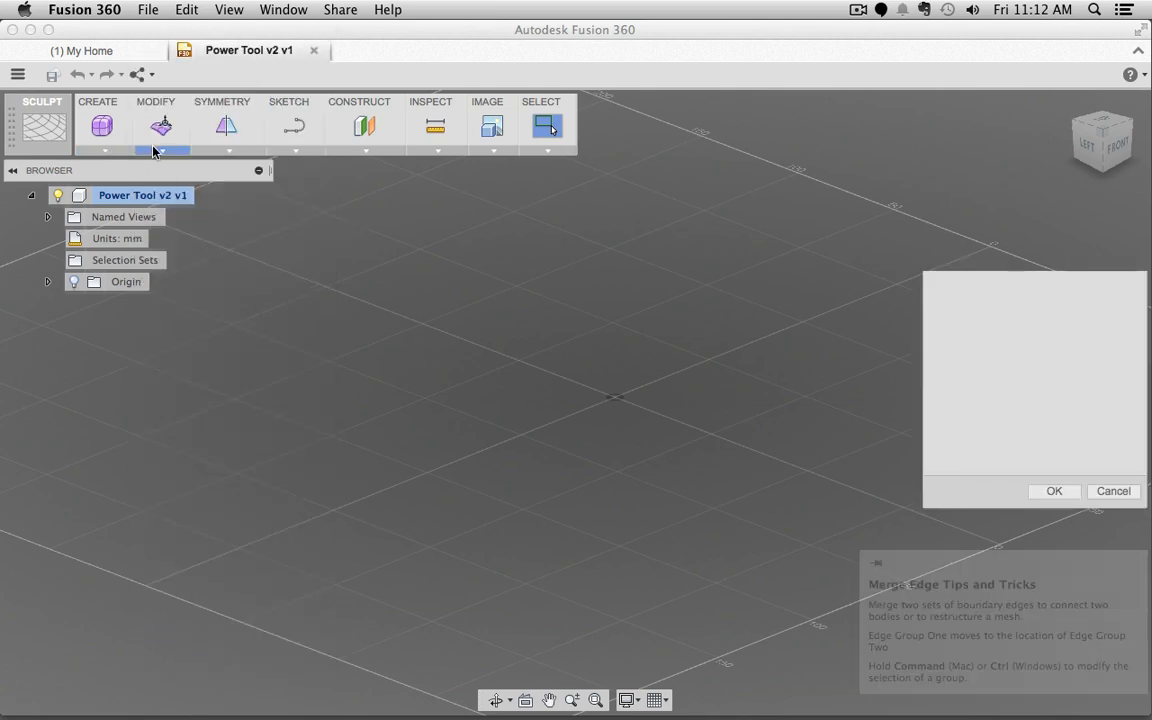
click(156, 152)
click(1112, 388)
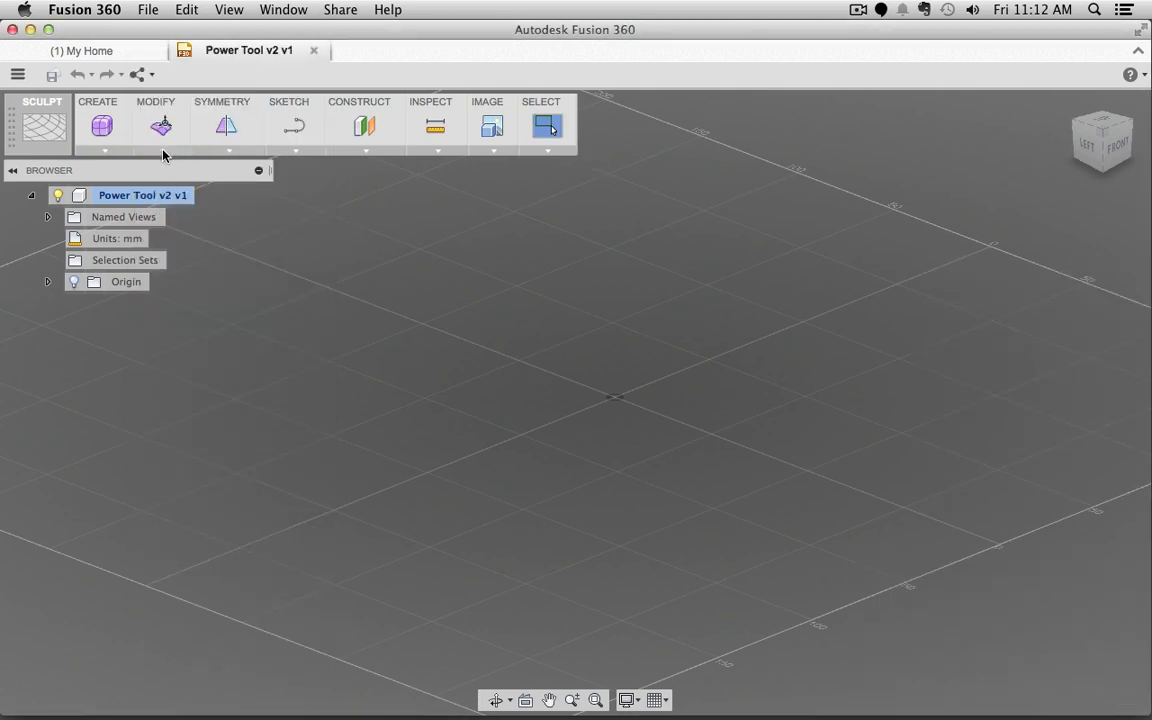
click(163, 150)
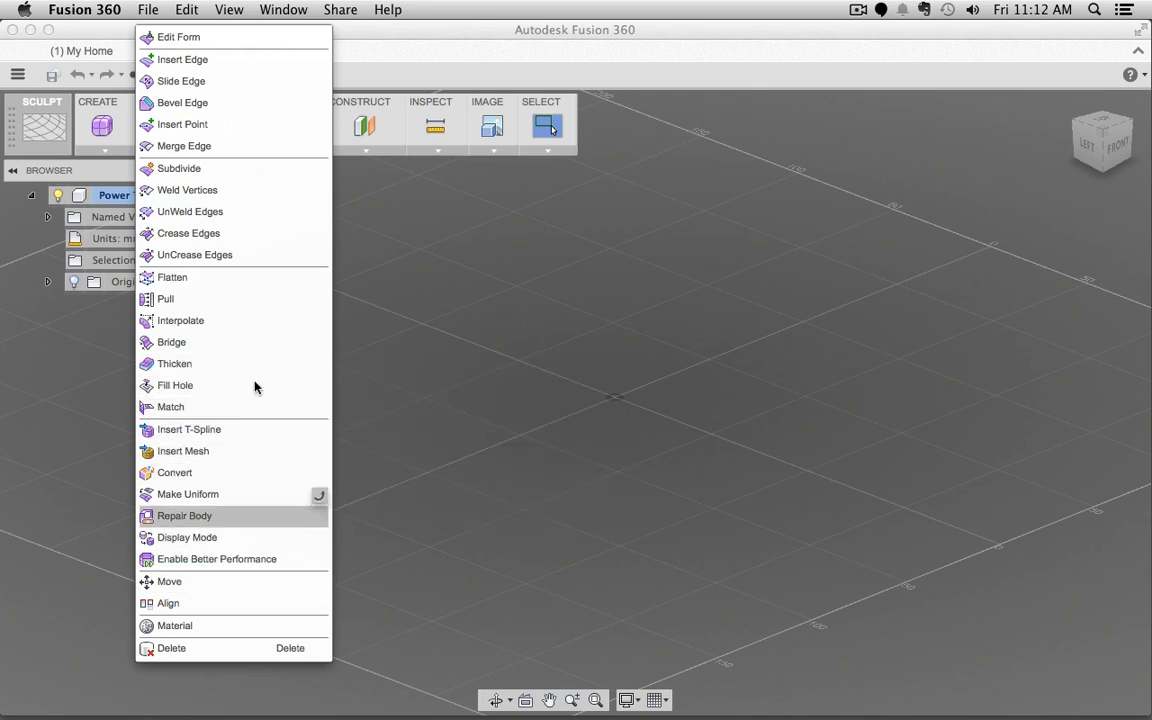
click(442, 78)
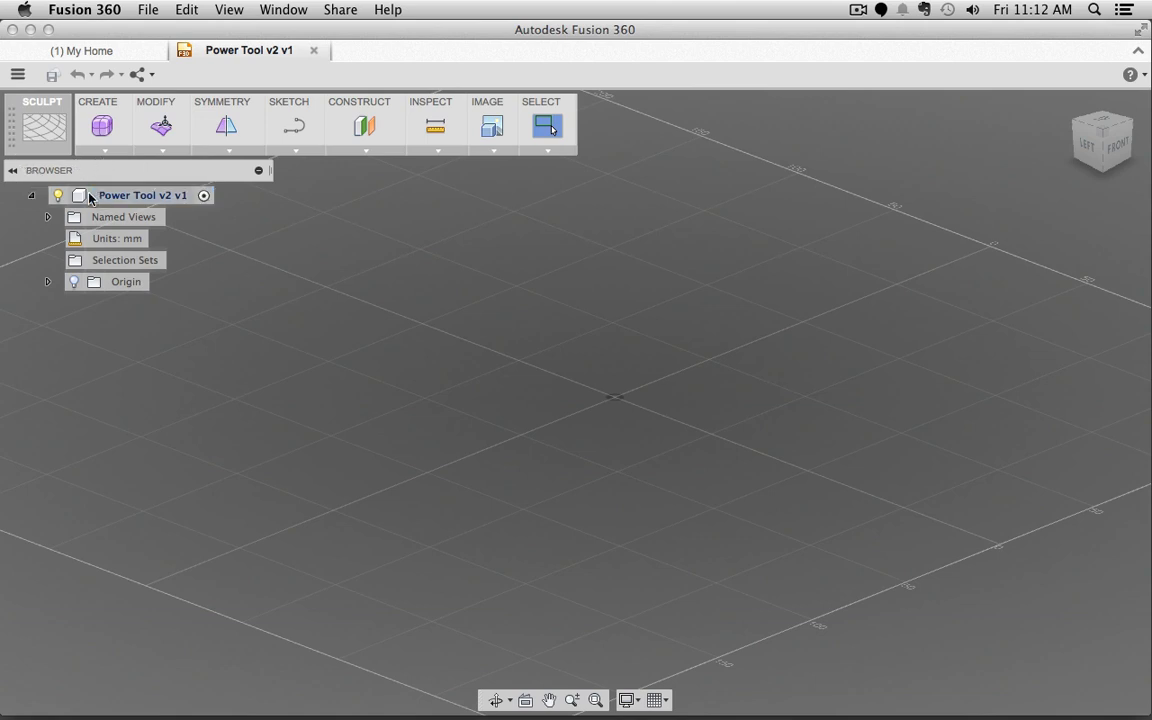
click(14, 174)
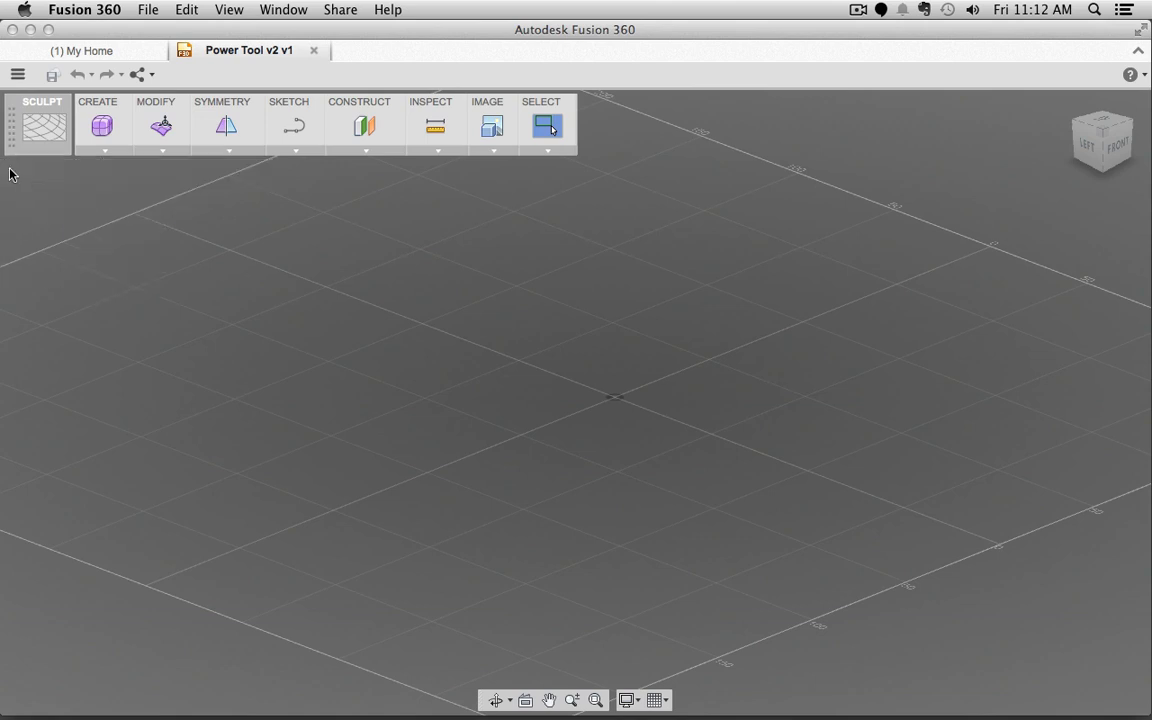
click(11, 174)
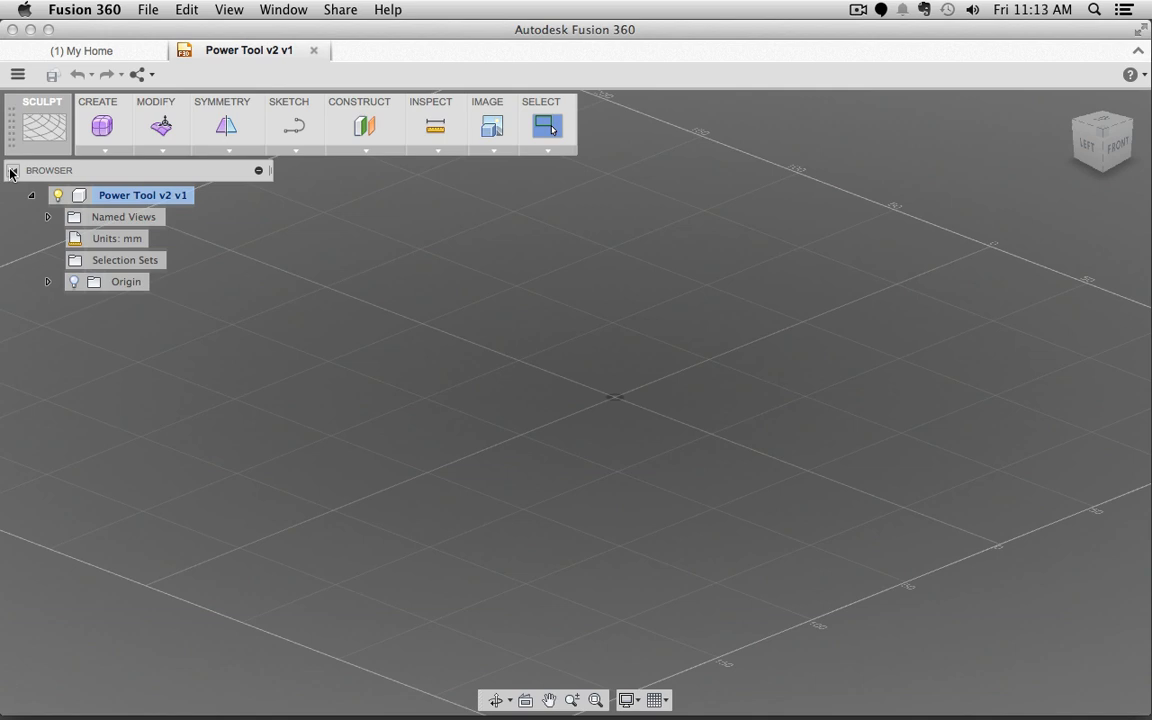
Step: Switch to Blender and restore the minimized Drill 2.blend window
key(super+Tab)
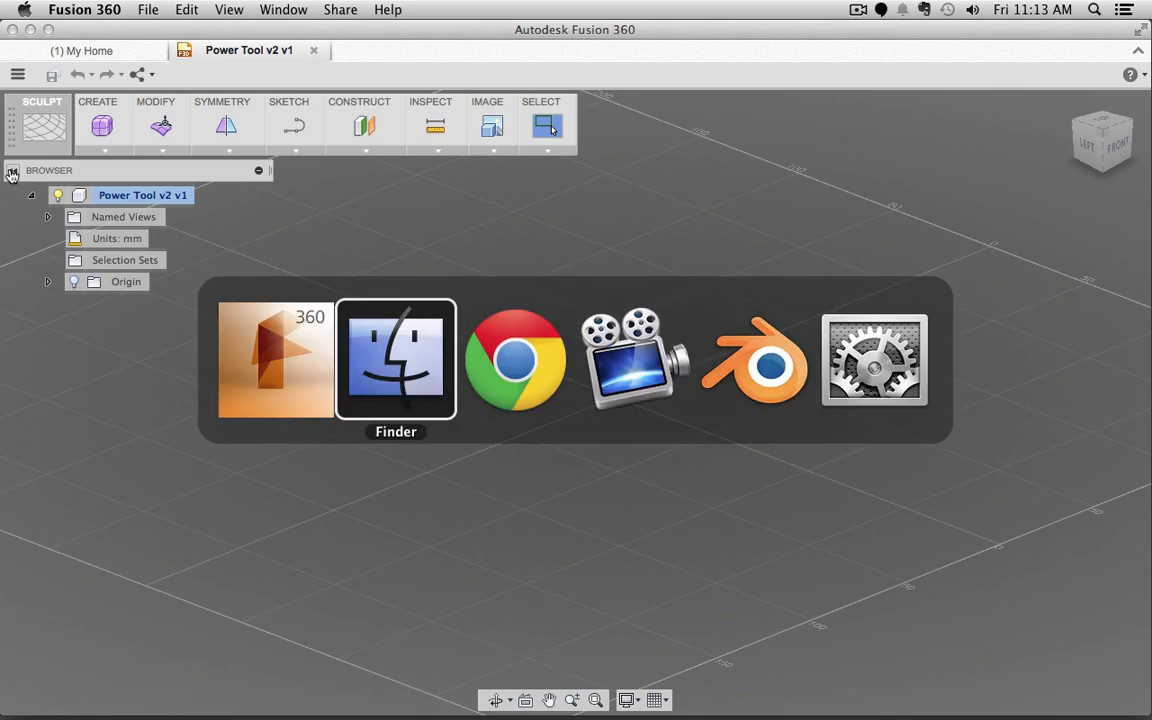
key(super+Tab)
key(super+Tab)
key(super+Tab)
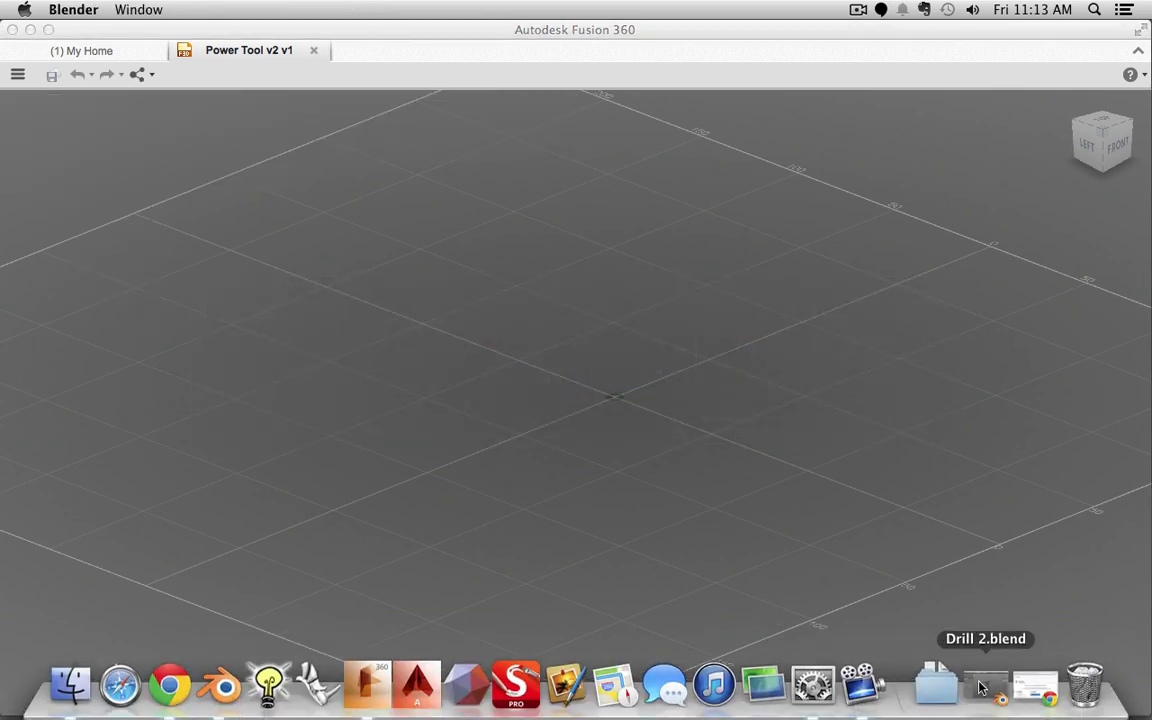
click(998, 689)
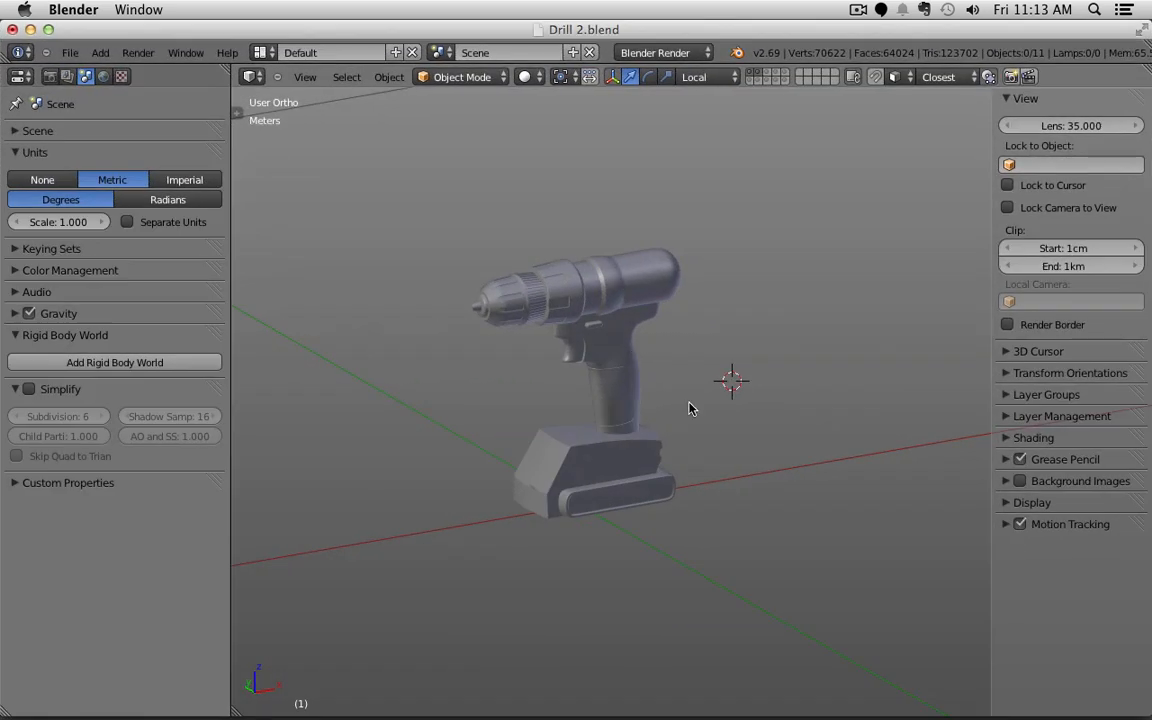
middle_drag(700, 450, 677, 453)
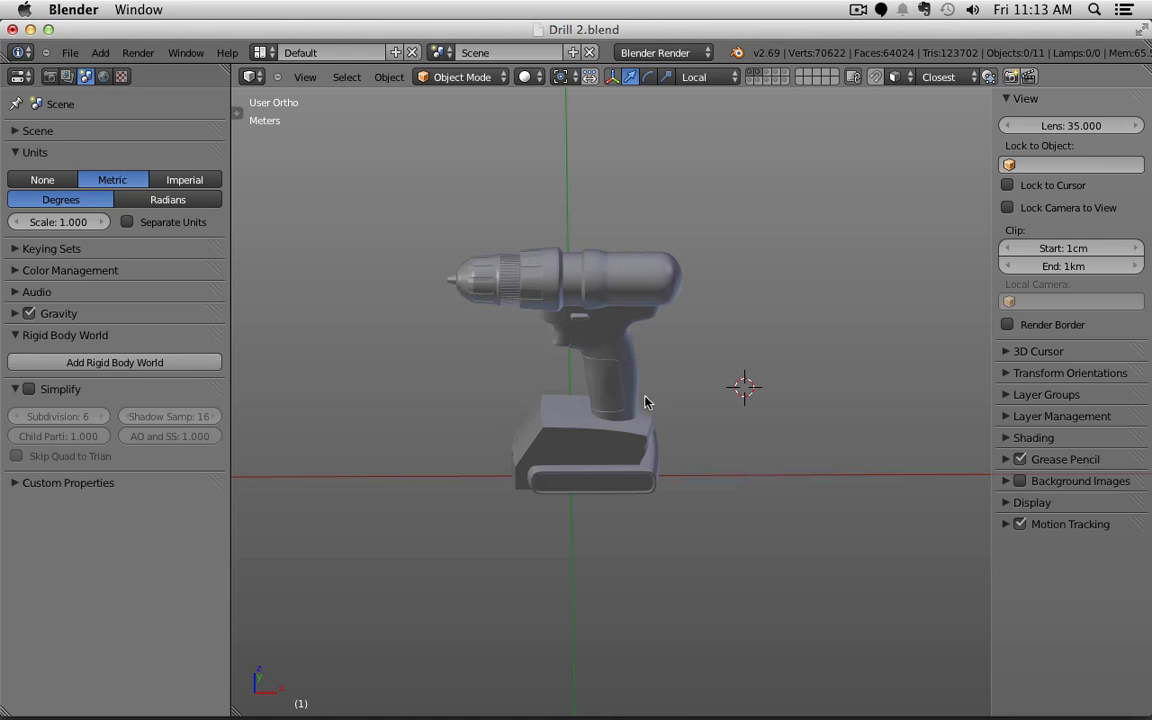
Step: Select the drill handle and frame it in a straight-on front view
right_click(624, 348)
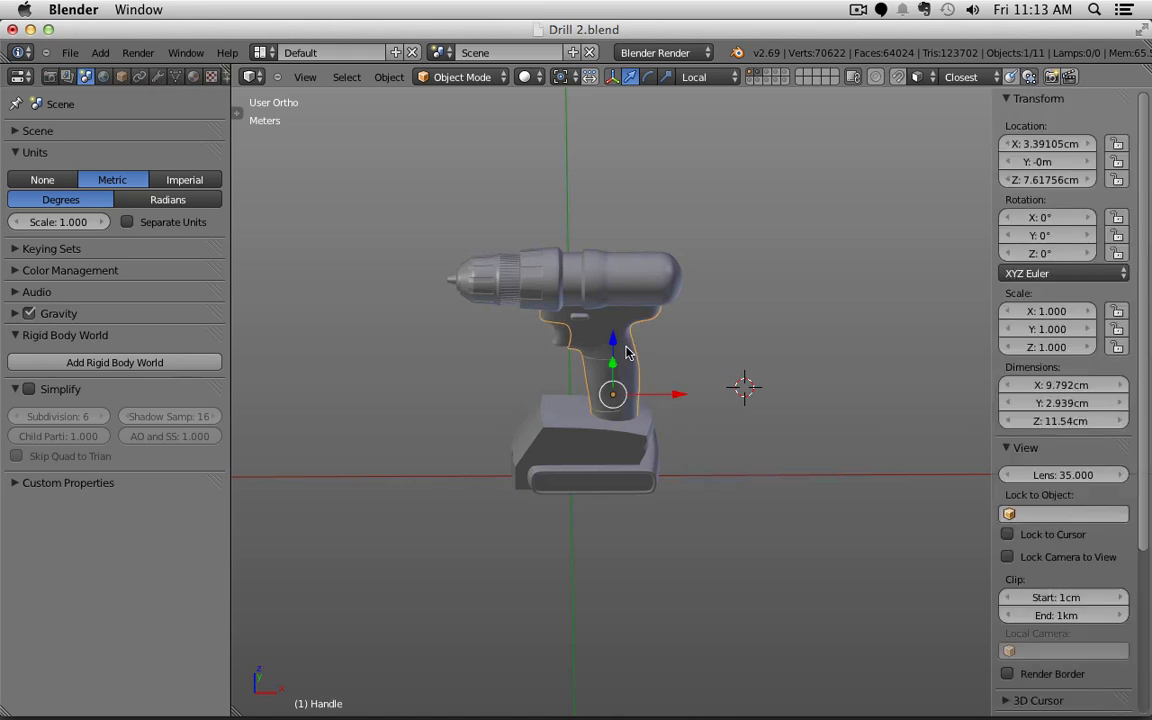
right_click(555, 432)
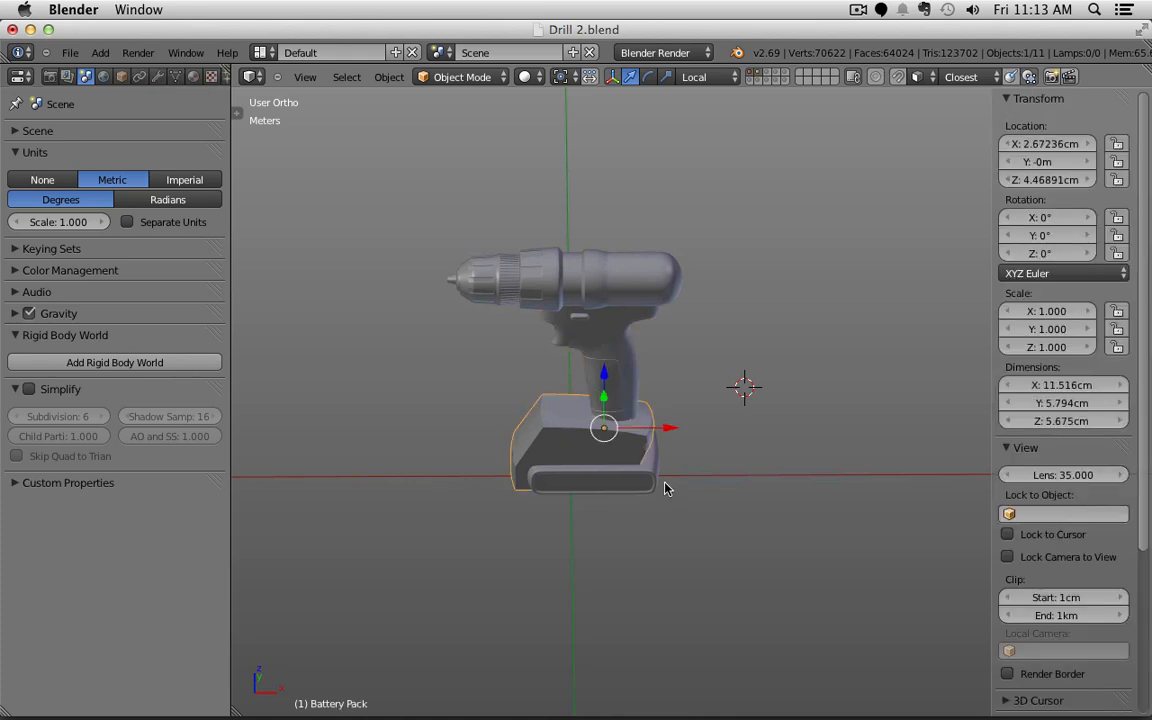
key(KP_1)
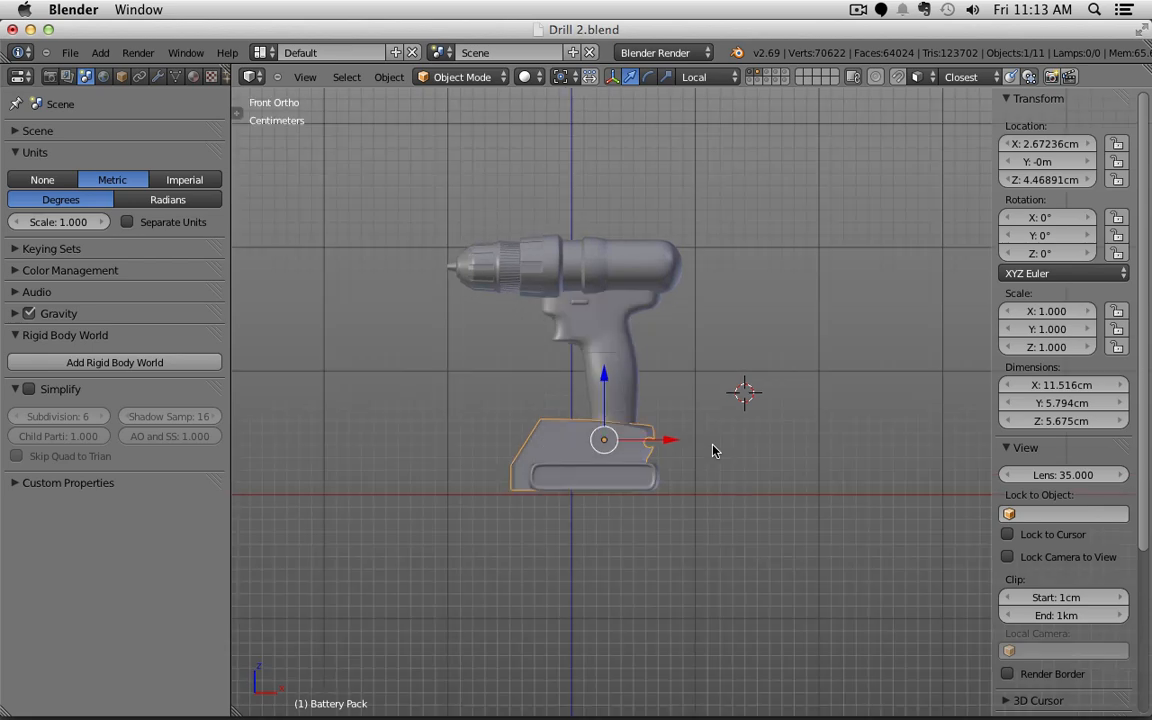
right_click(579, 344)
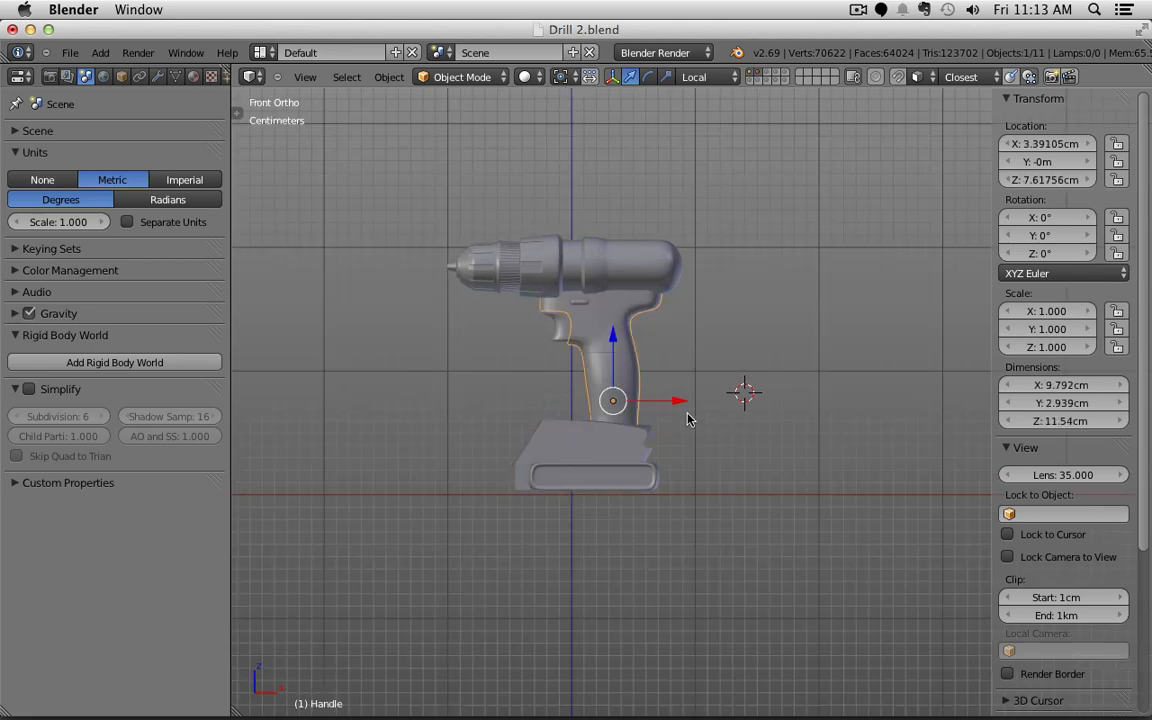
key(KP_Decimal)
key(z)
scroll(690, 420, down, 5)
key(z)
scroll(630, 398, up, 4)
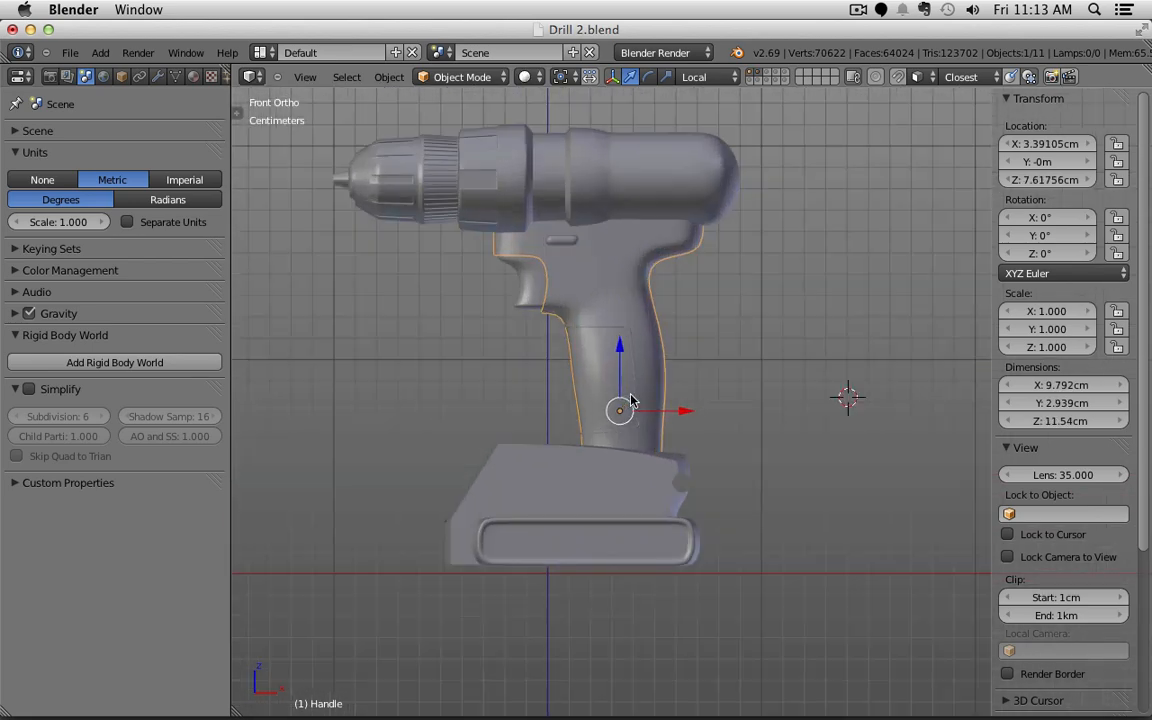
Step: Hide the battery pack layer and every other part so only the handle remains
click(754, 77)
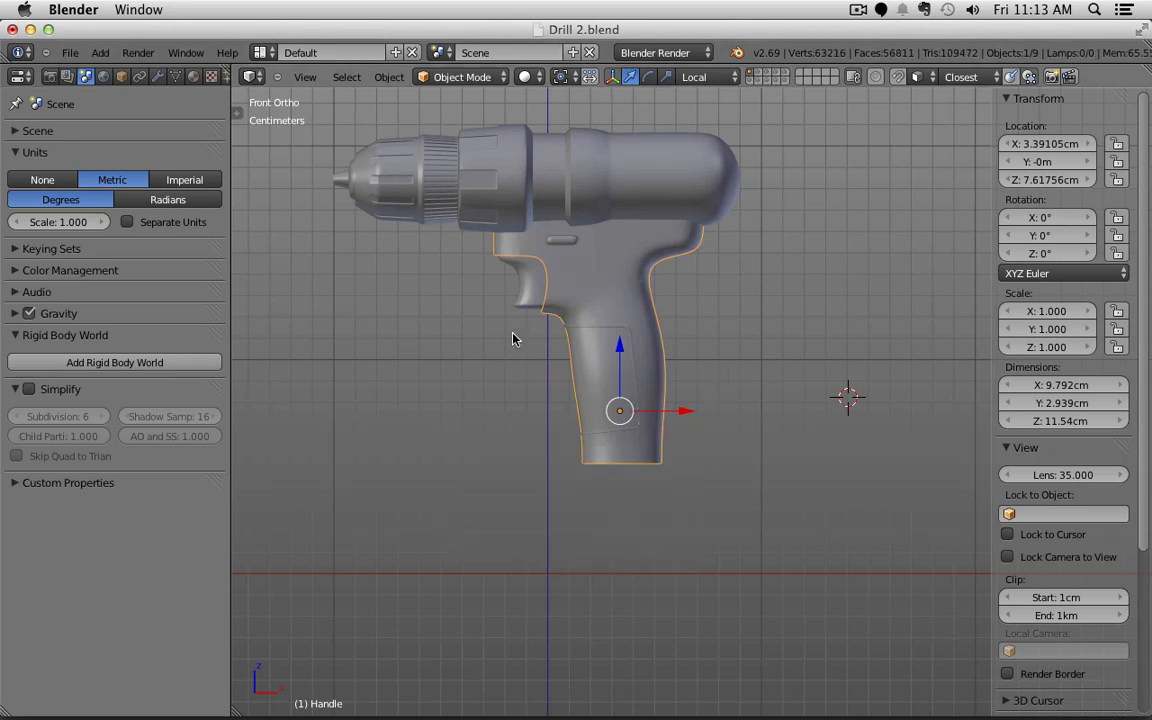
middle_drag(514, 337, 575, 371)
key(ctrl+i)
key(h)
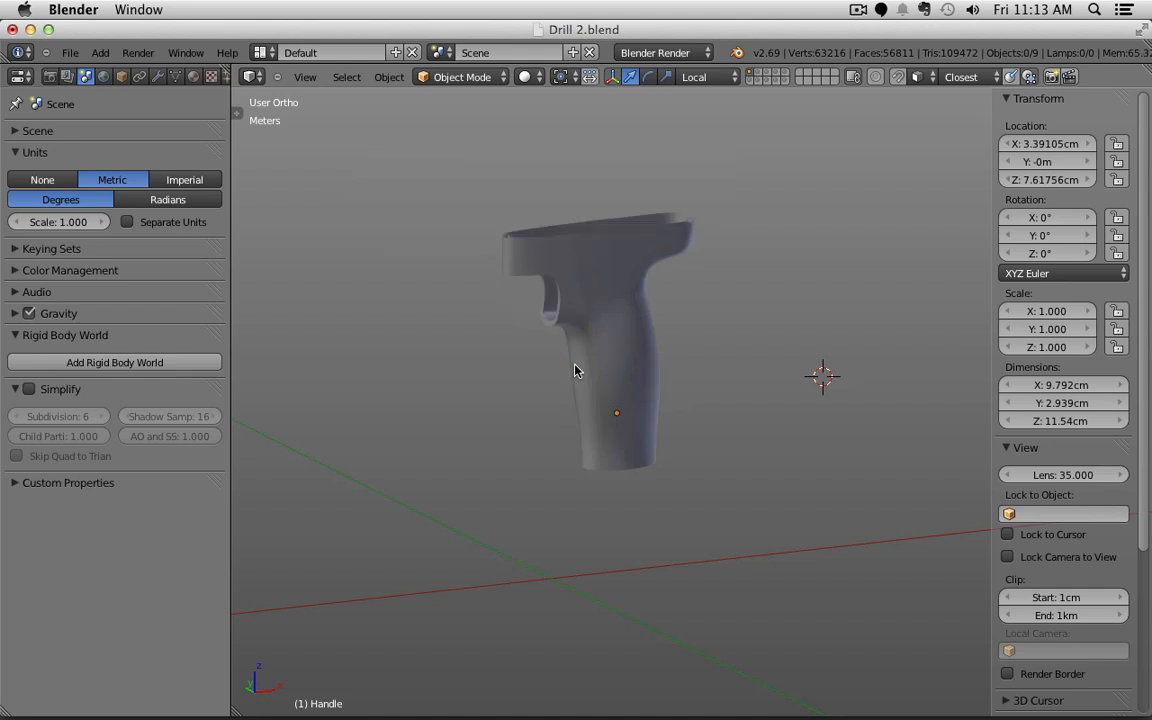
right_click(581, 362)
middle_drag(694, 337, 782, 621)
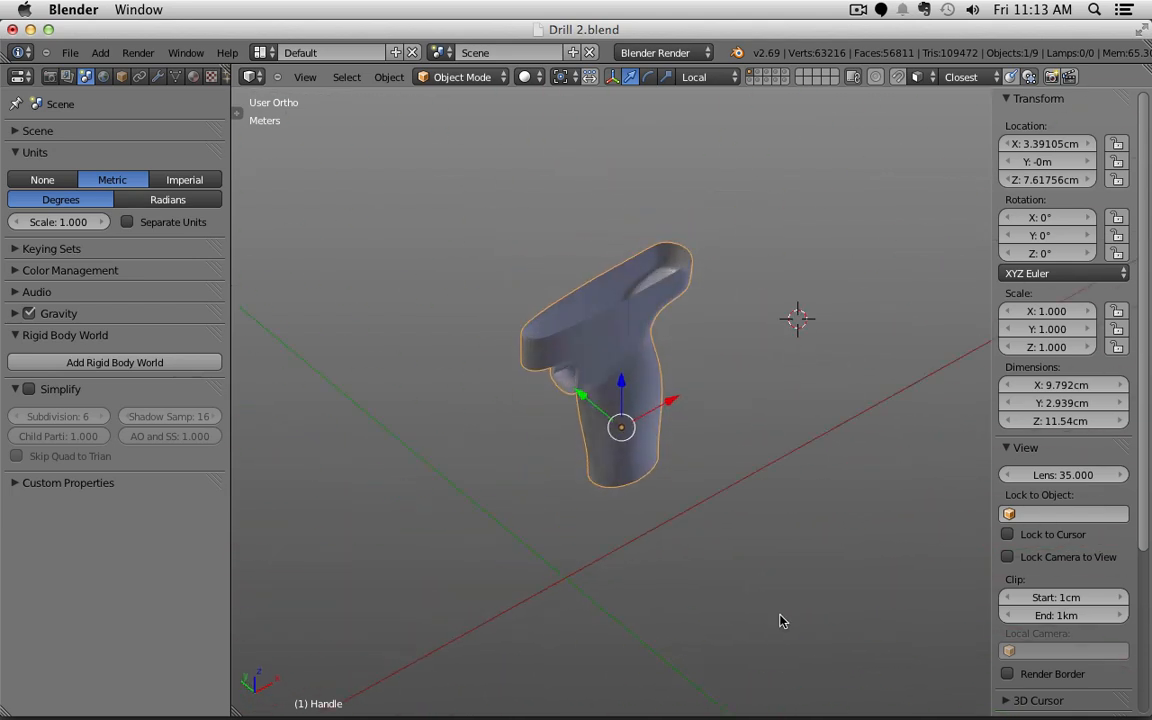
Step: Tick Fill Rim on the handle's Solidify modifier and toggle the Boolean cutout to compare
click(157, 76)
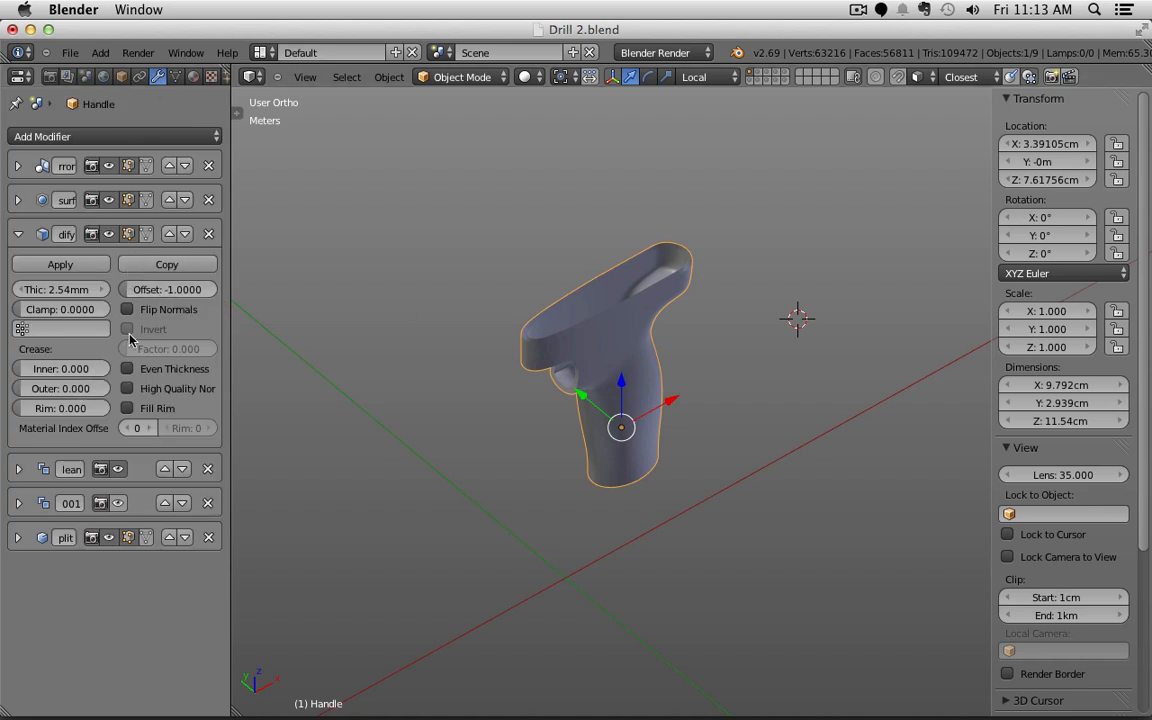
click(127, 408)
middle_drag(616, 276, 563, 314)
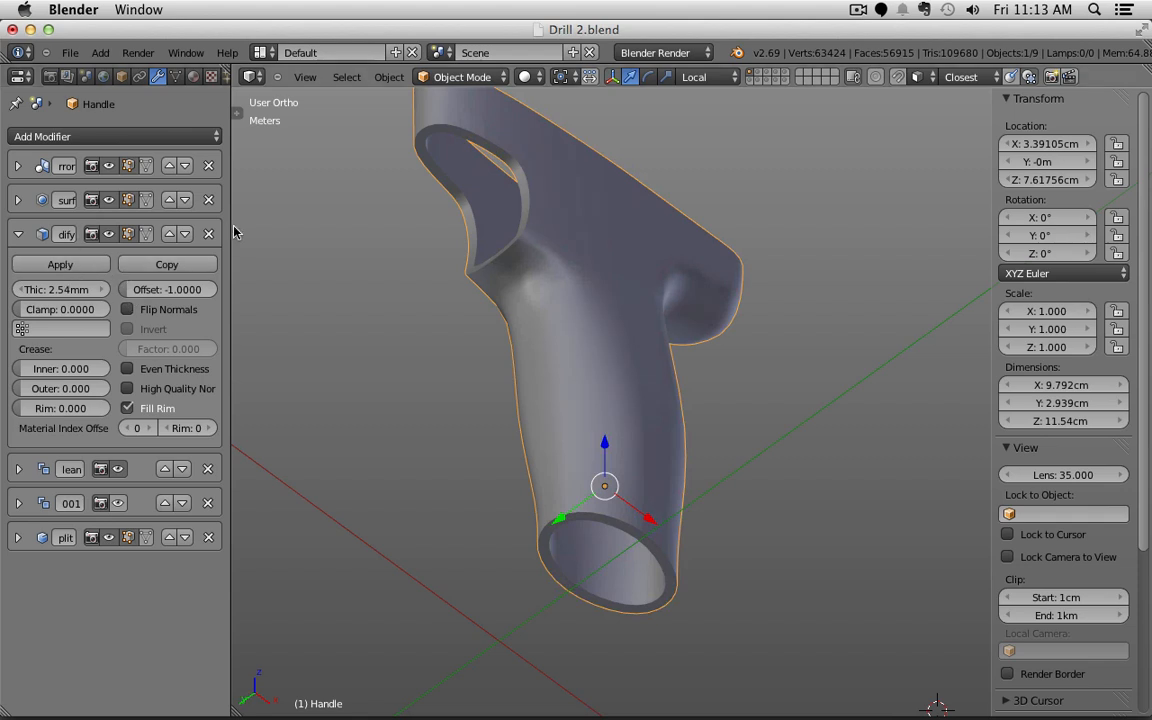
drag(232, 237, 353, 237)
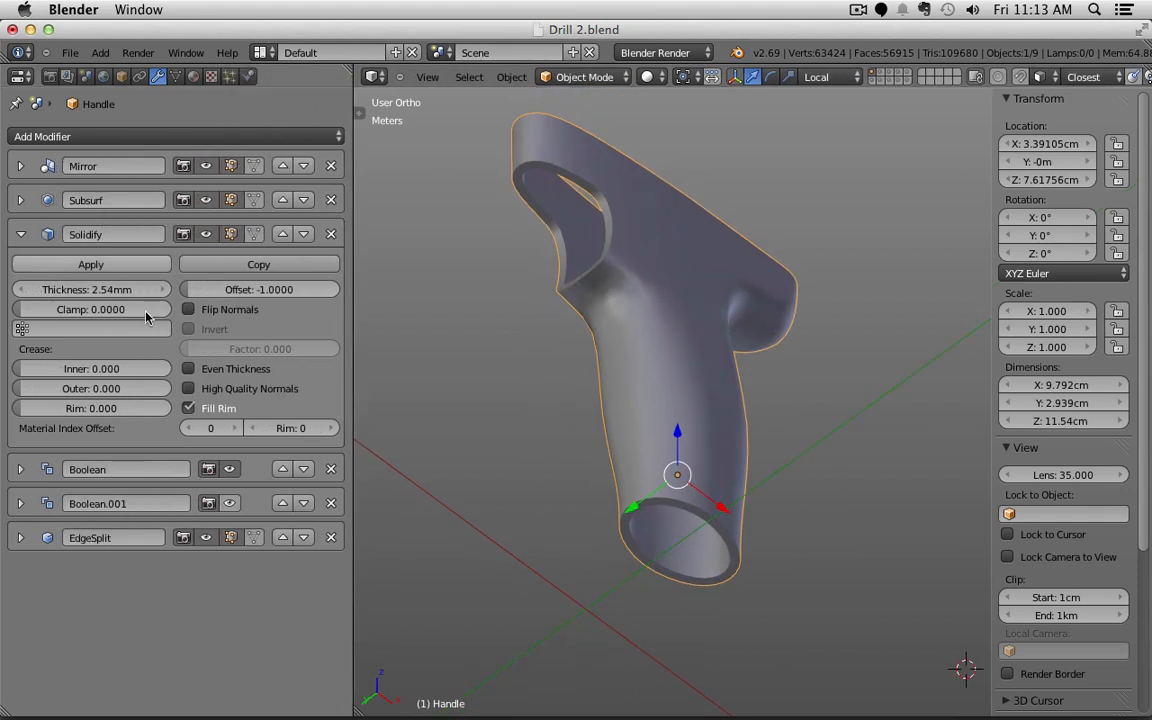
click(231, 470)
click(231, 470)
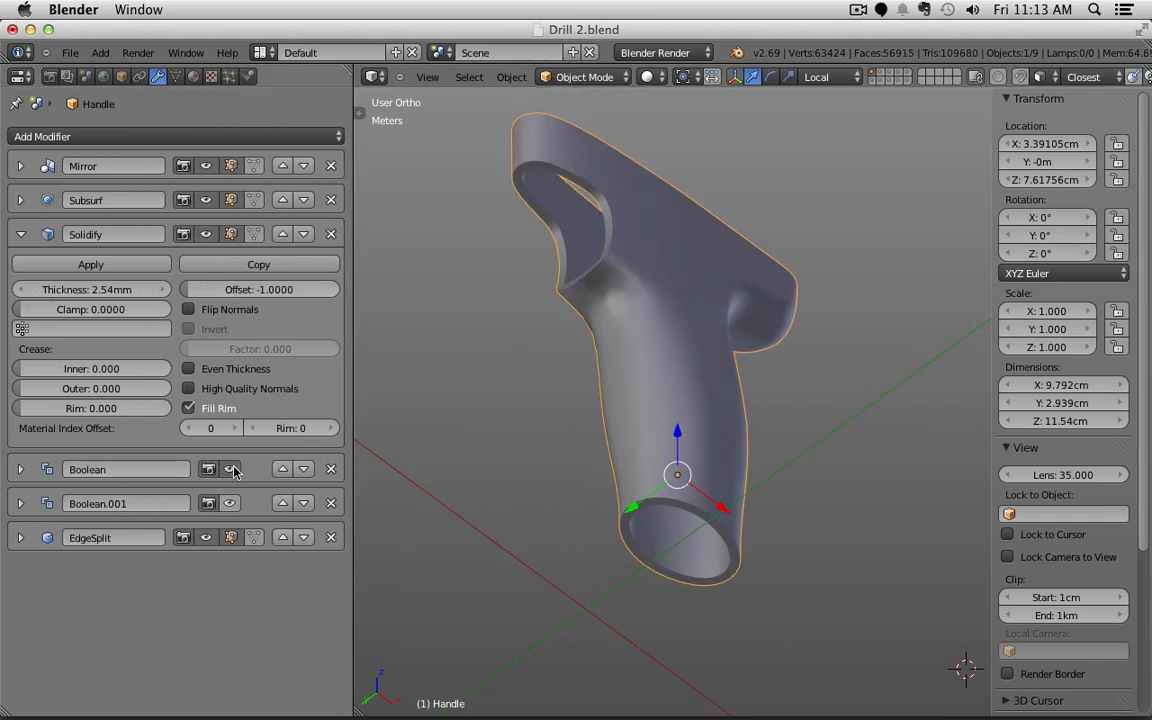
click(231, 470)
click(231, 470)
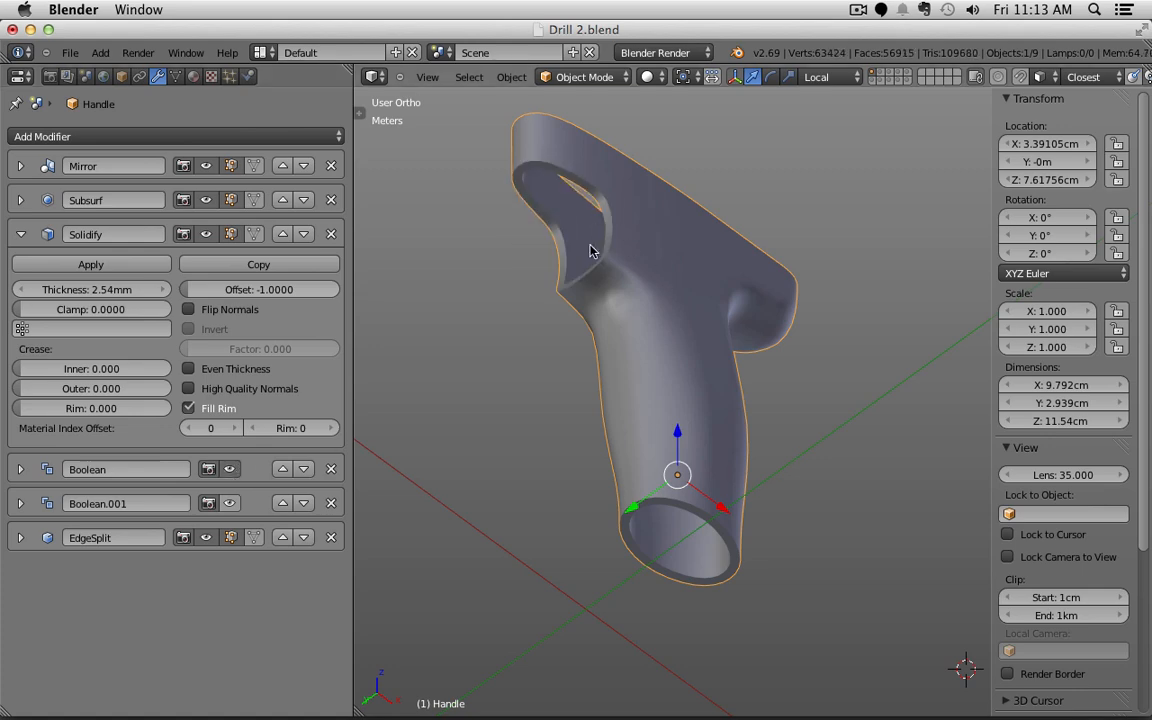
Step: View the bare handle with Solidify and Boolean hidden, then restore both modifiers
middle_drag(706, 448, 763, 582)
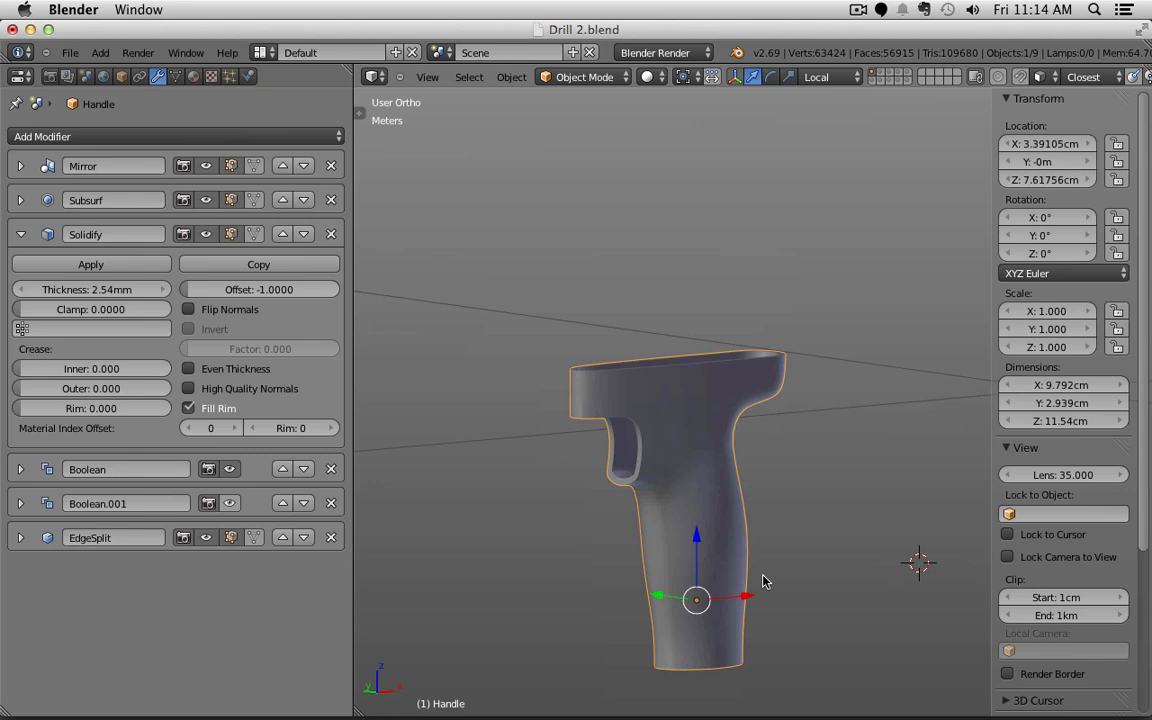
middle_drag(654, 396, 657, 430)
shift+middle_drag(712, 504, 720, 377)
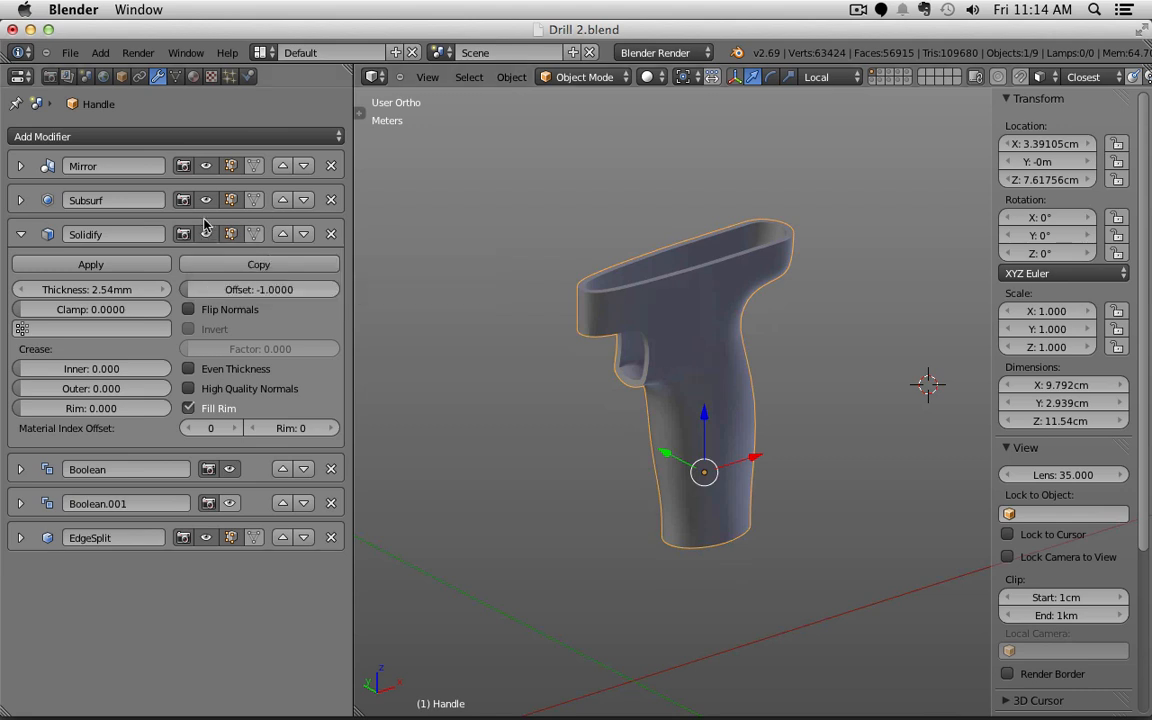
click(205, 236)
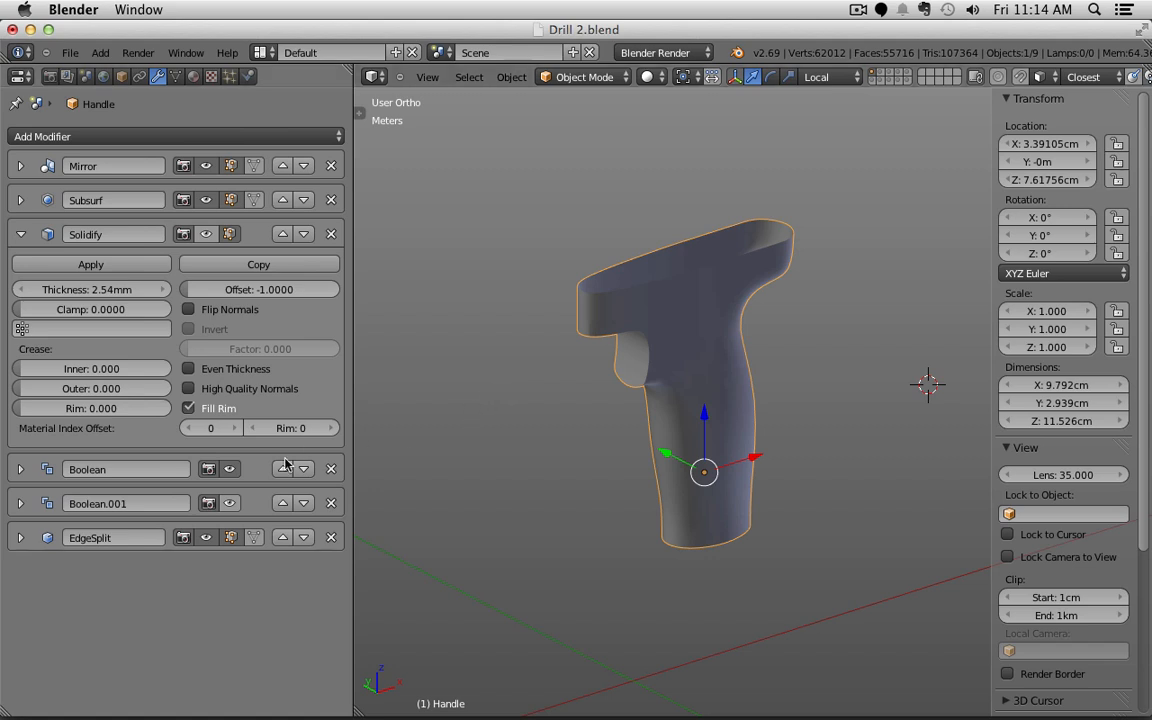
click(230, 469)
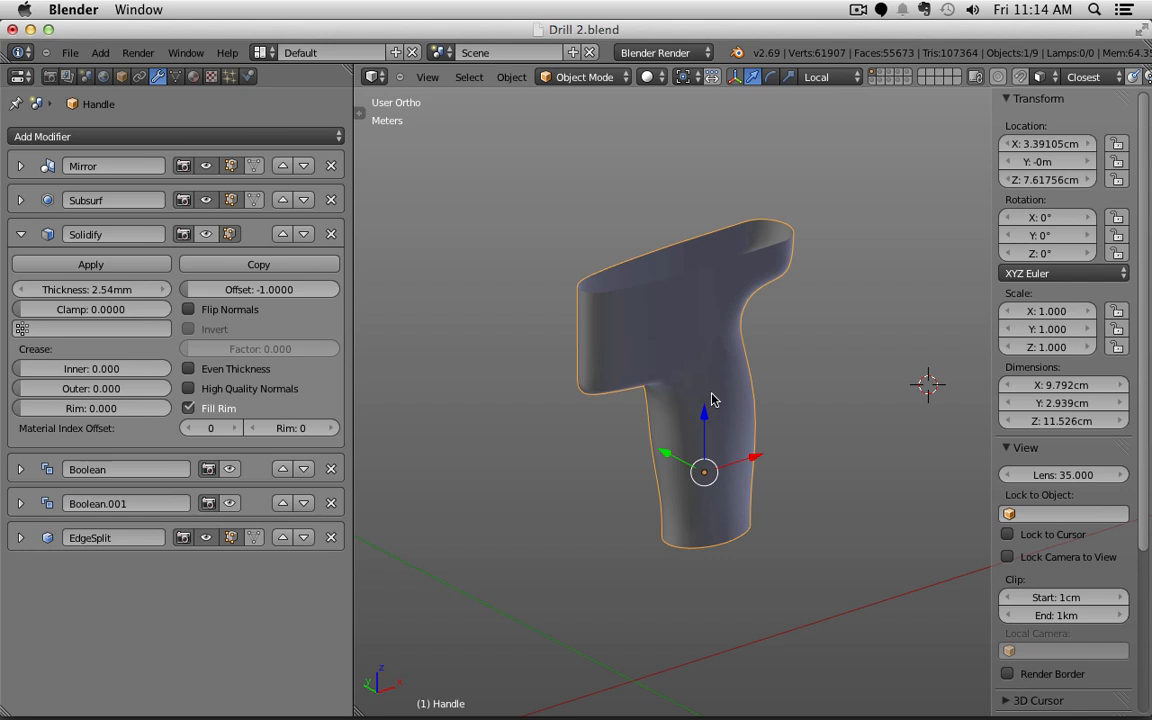
click(232, 470)
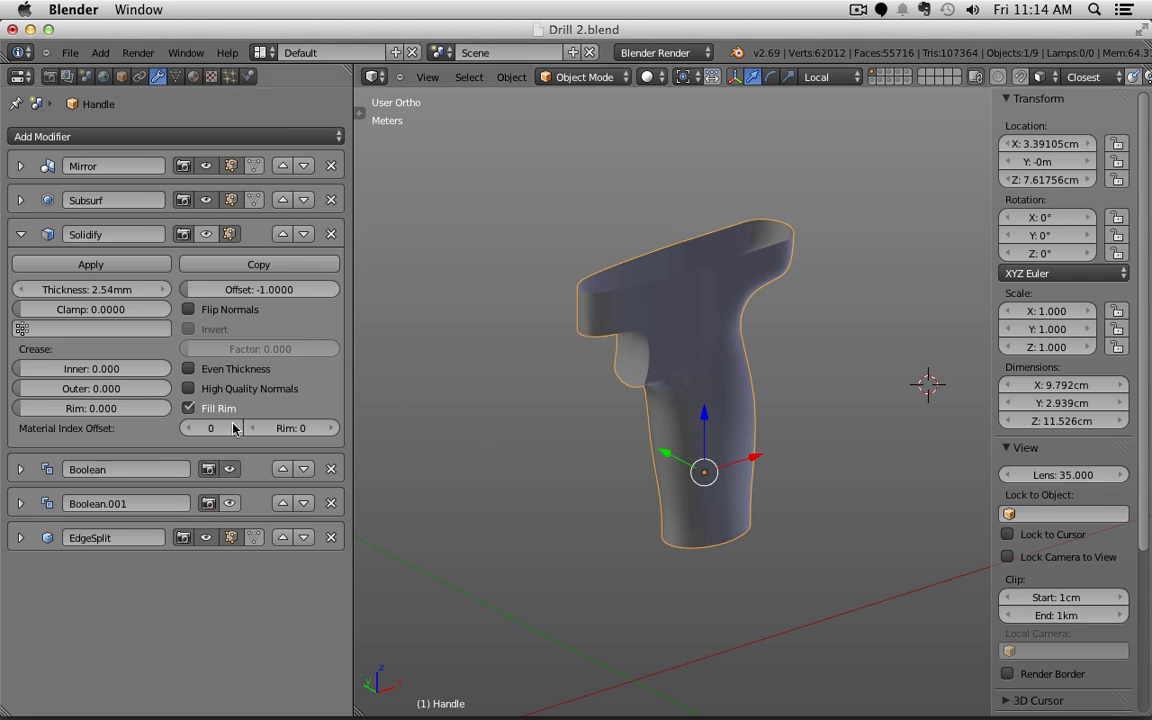
click(209, 234)
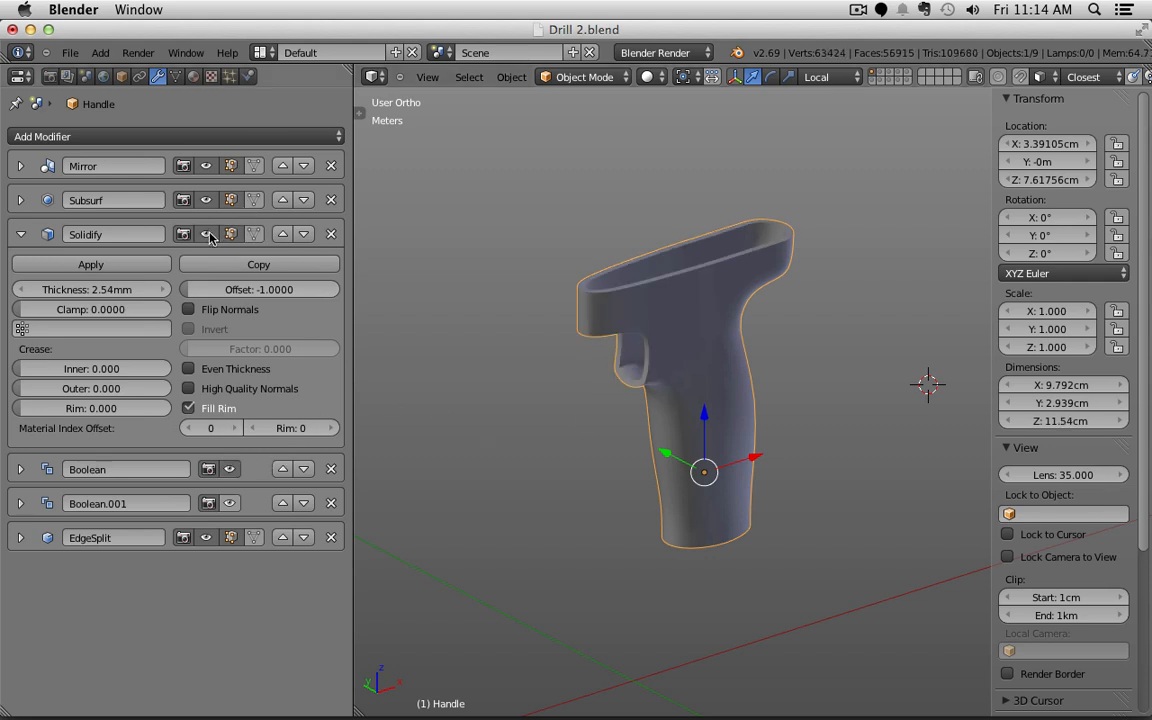
Step: Push the trigger cutter's edge outward along X in Edit Mode
shift+click(872, 78)
scroll(665, 365, up, 4)
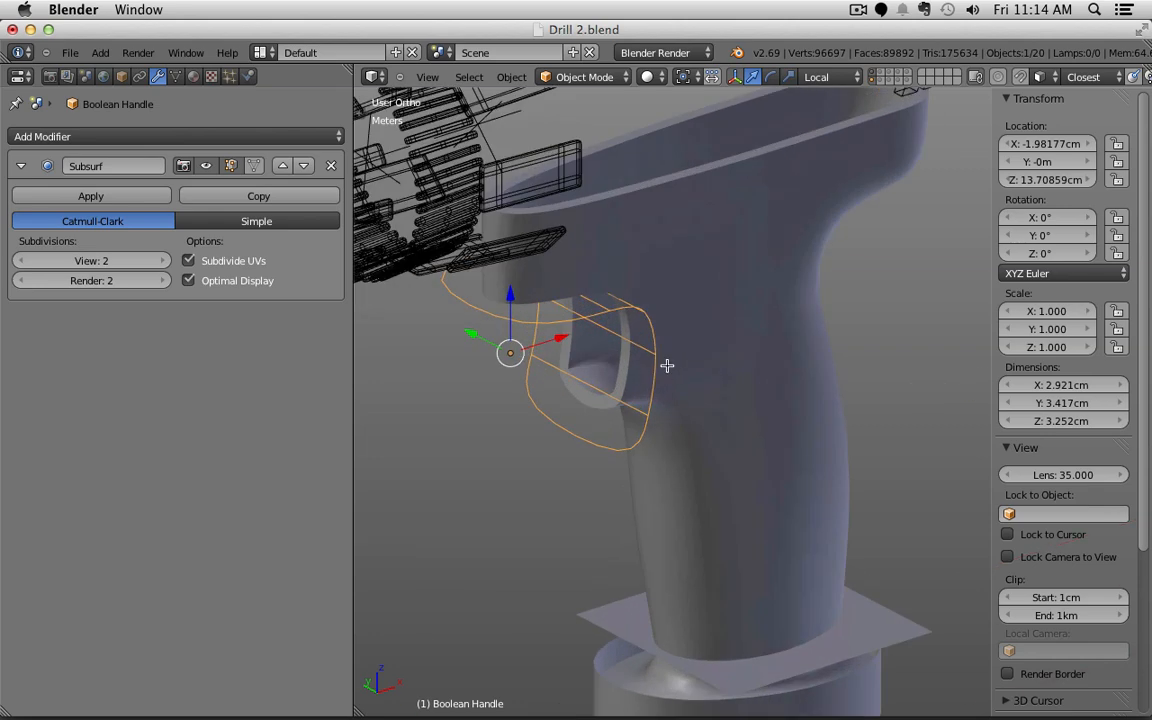
key(Tab)
right_click(656, 357)
shift+right_click(538, 284)
drag(661, 303, 681, 299)
key(Tab)
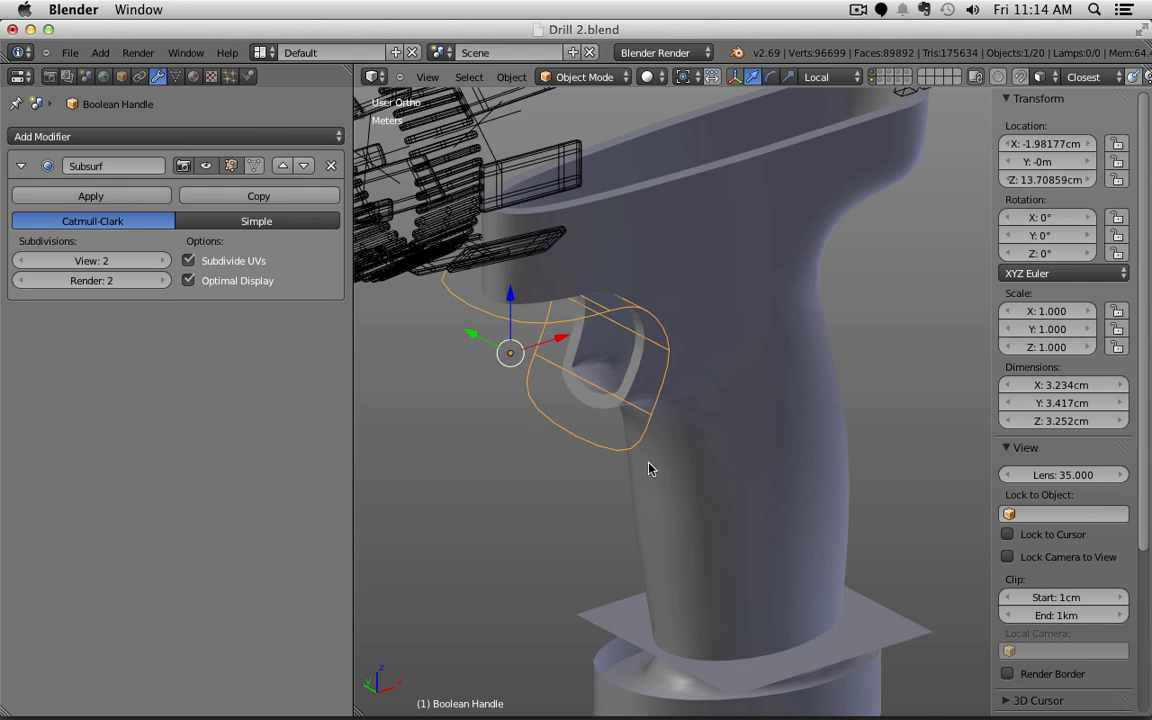
key(Tab)
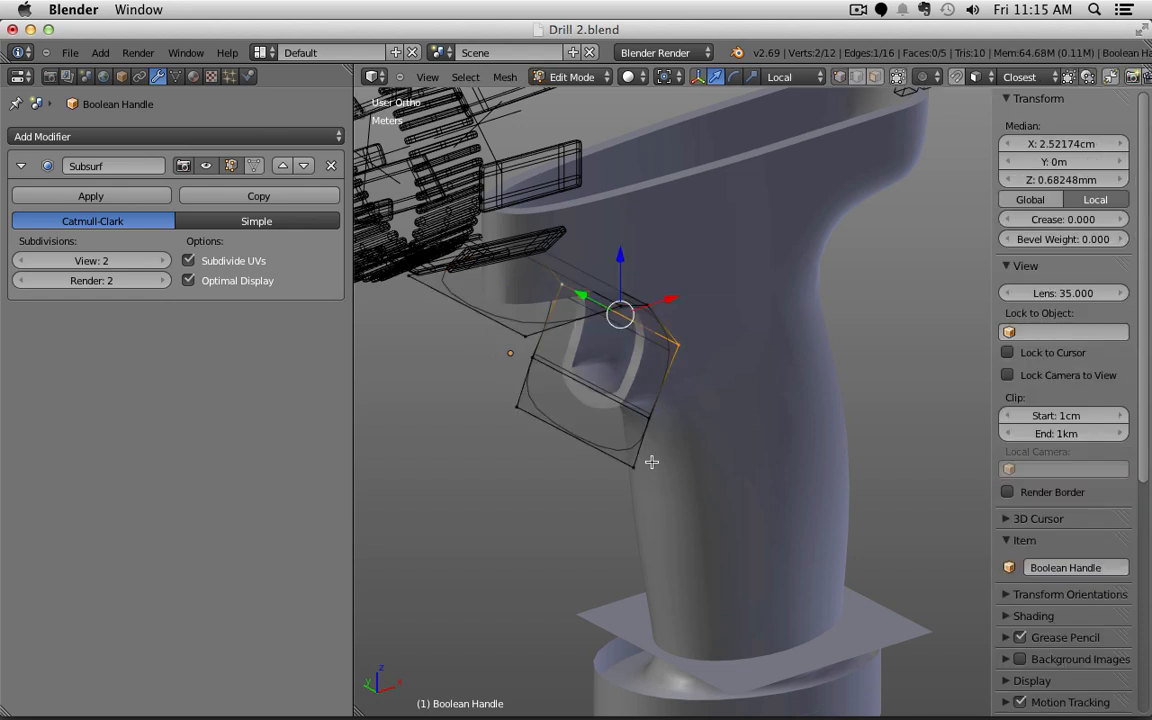
key(Tab)
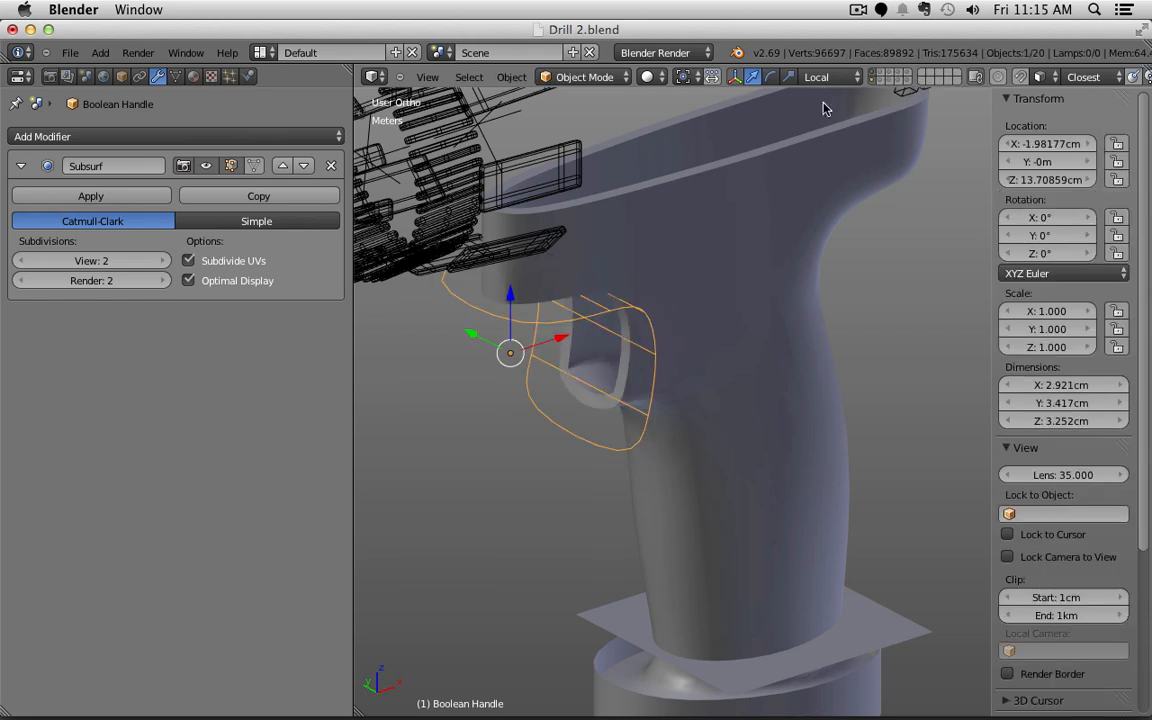
Step: Show only the handle layer and hide its Solidify and Boolean results in the viewport
click(870, 76)
right_click(645, 327)
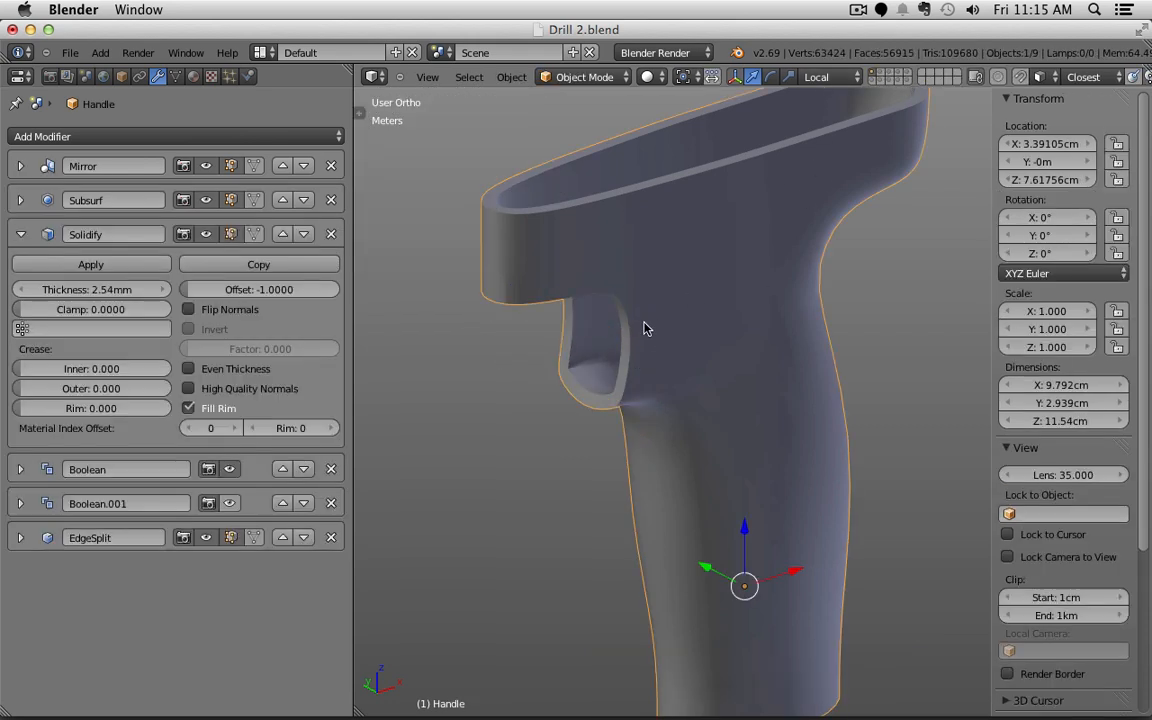
click(228, 236)
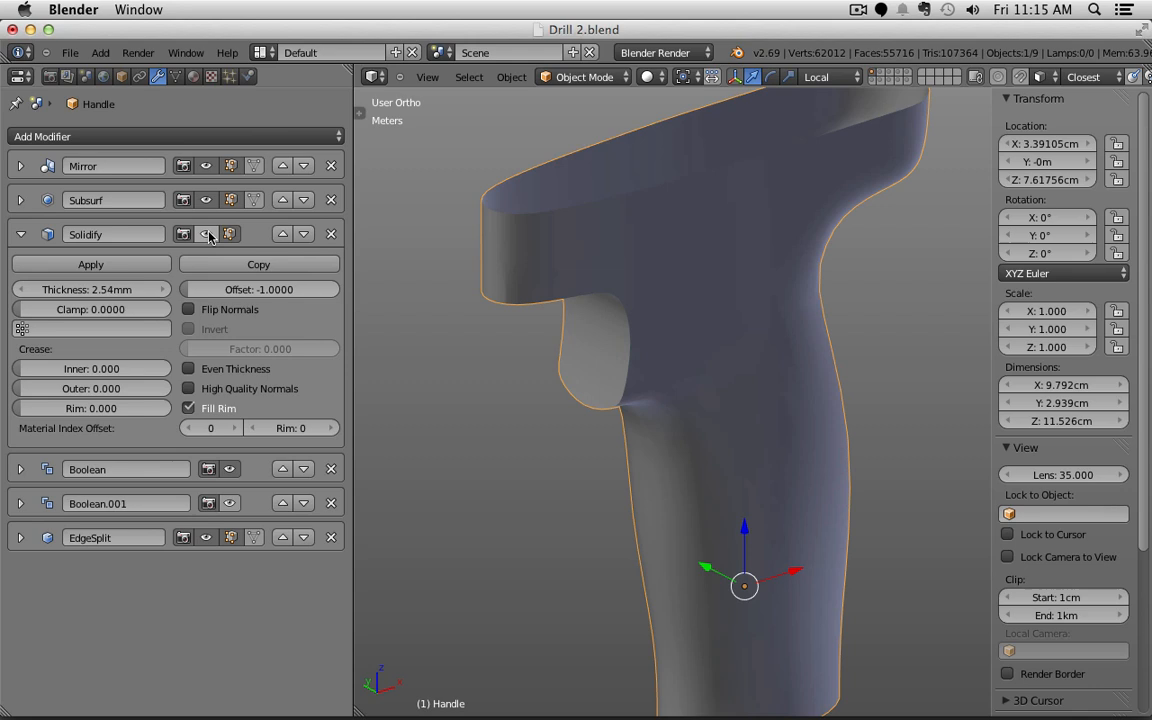
click(229, 469)
scroll(575, 405, down, 5)
middle_drag(589, 404, 672, 339)
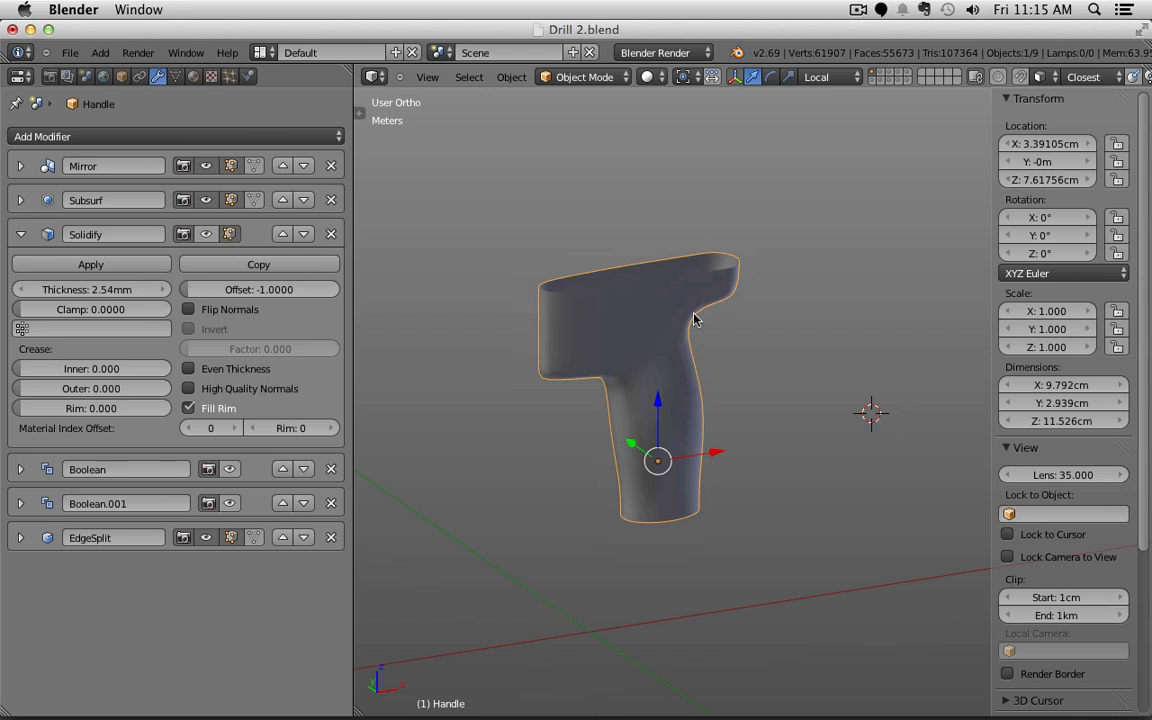
Step: Bring back the other parts and inspect the cutter and handle meshes in Edit Mode
shift+click(870, 79)
scroll(589, 366, up, 2)
scroll(588, 371, up, 2)
right_click(602, 400)
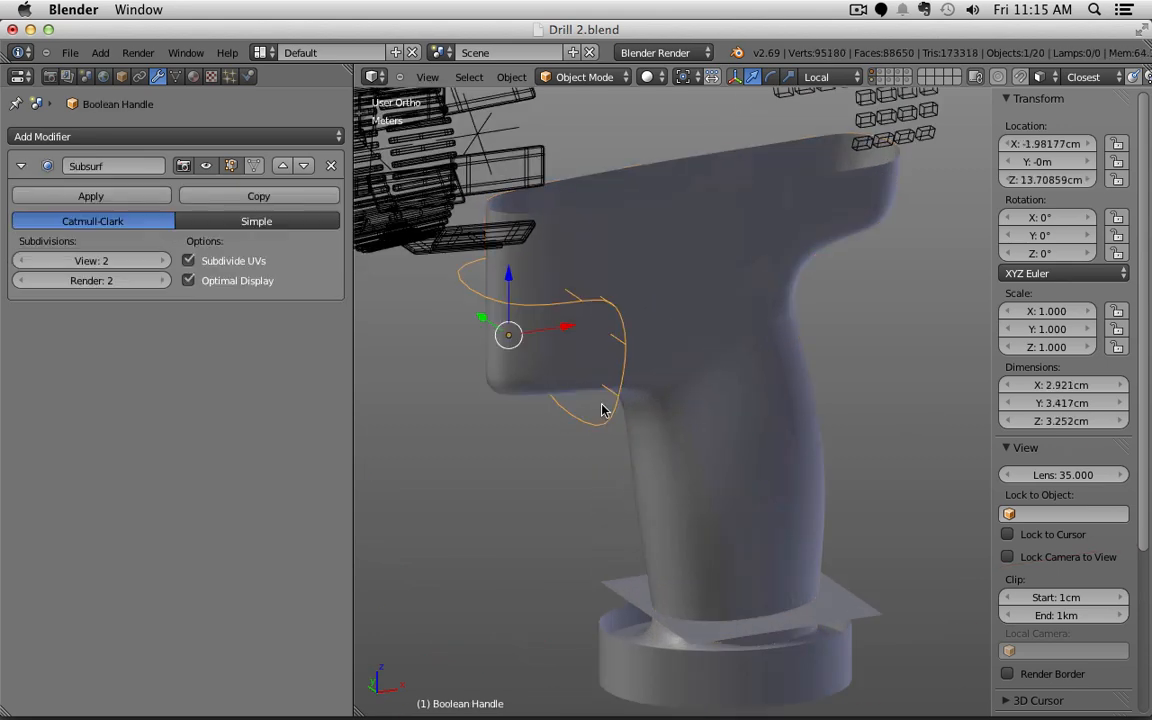
key(Tab)
key(Tab)
middle_drag(587, 449, 578, 386)
middle_drag(540, 429, 687, 273)
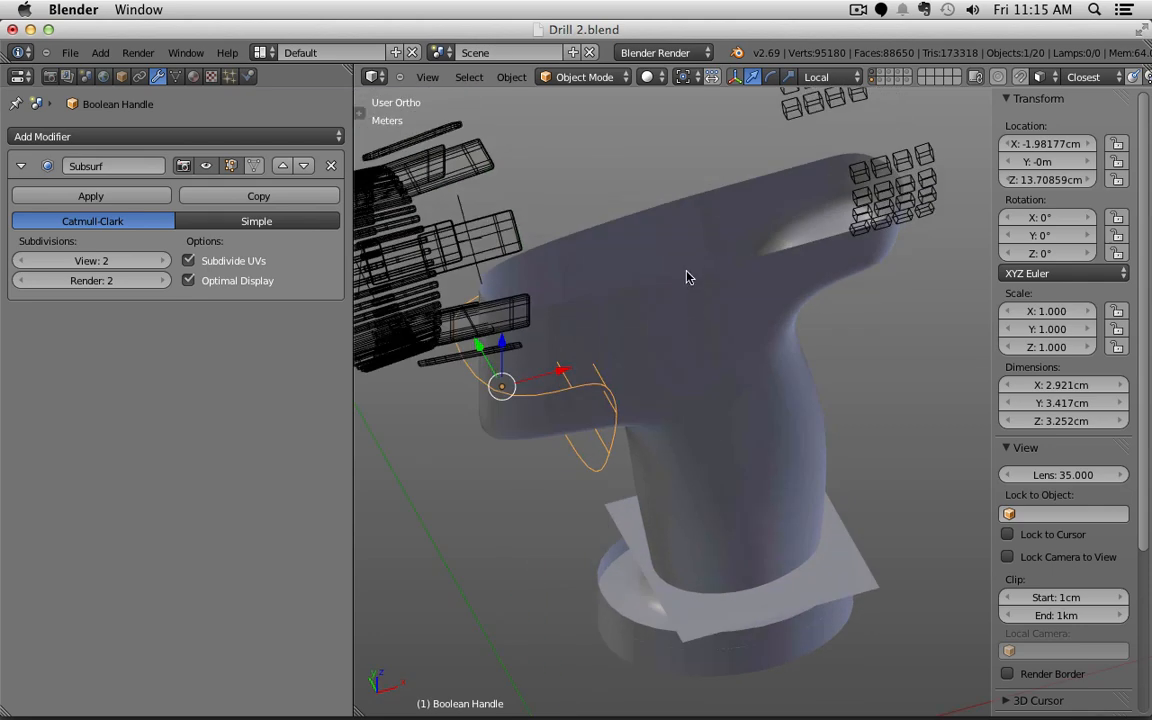
right_click(702, 404)
key(Tab)
key(Tab)
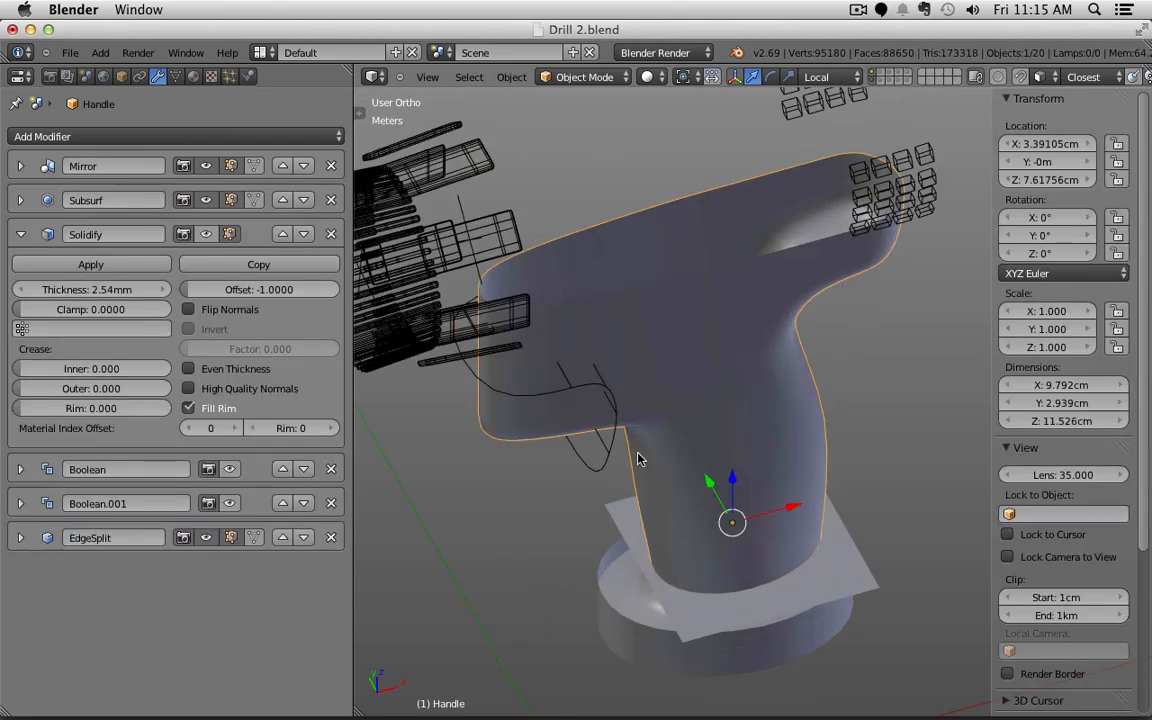
right_click(590, 462)
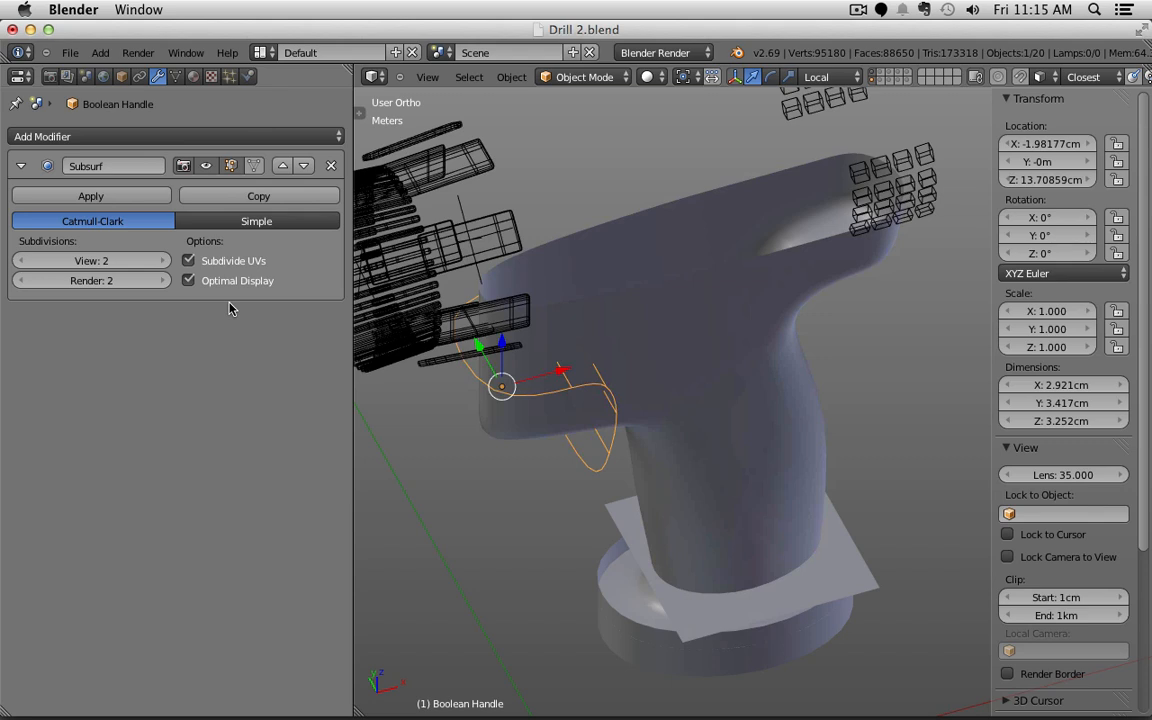
right_click(648, 244)
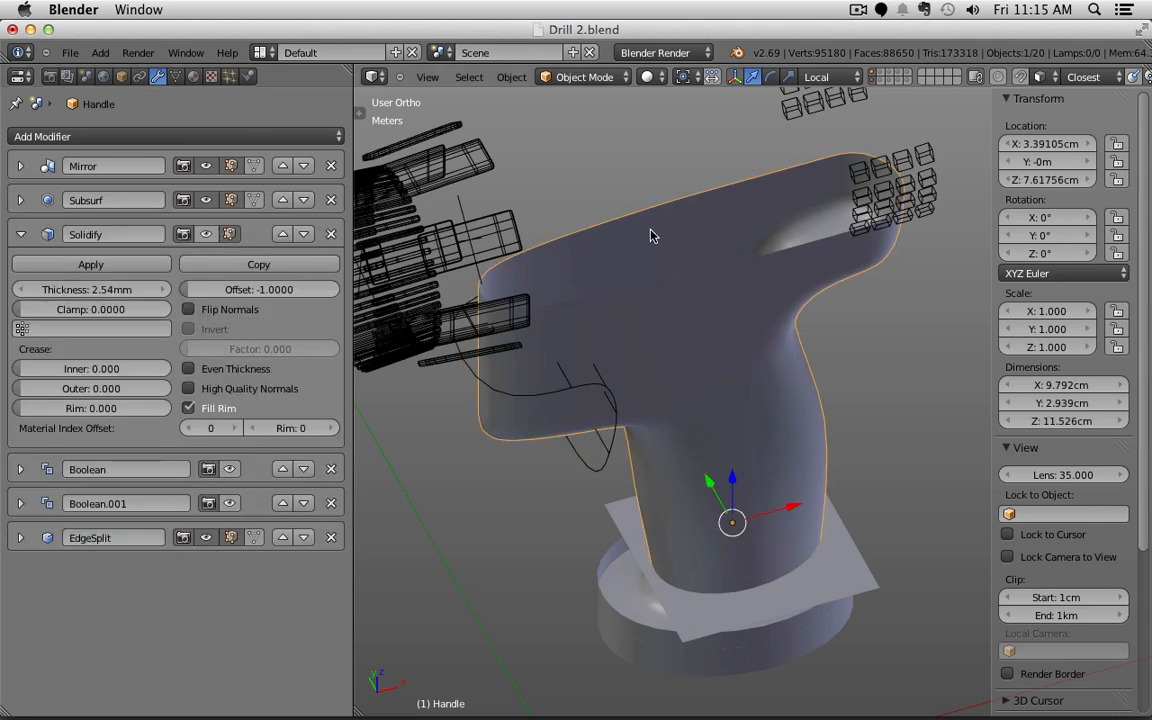
Step: Turn off the viewport Subsurf preview on both the handle and the trigger cutter
click(21, 167)
click(21, 167)
click(207, 168)
click(207, 168)
click(208, 200)
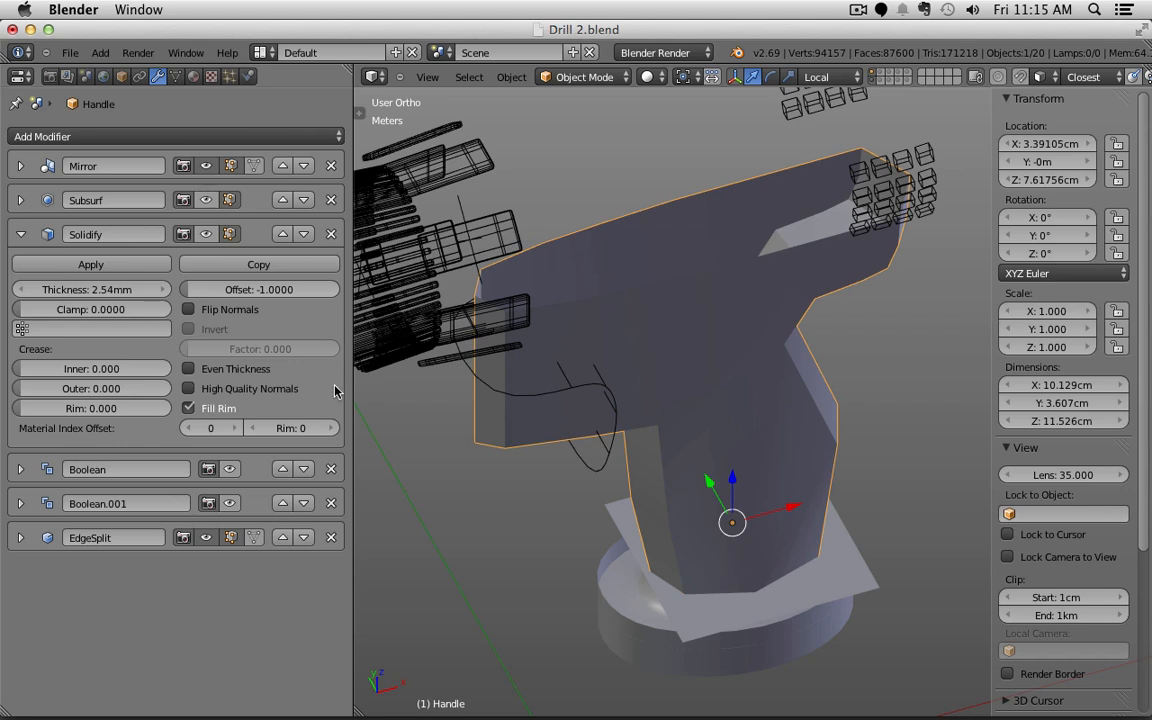
shift+right_click(607, 461)
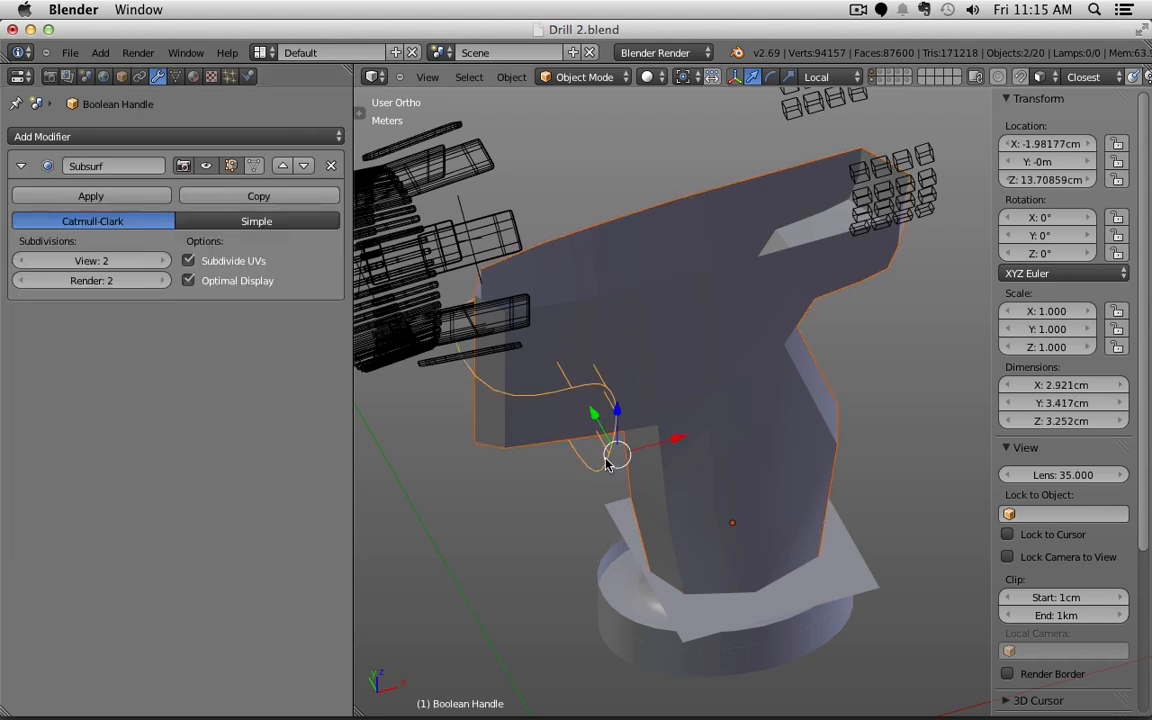
click(206, 165)
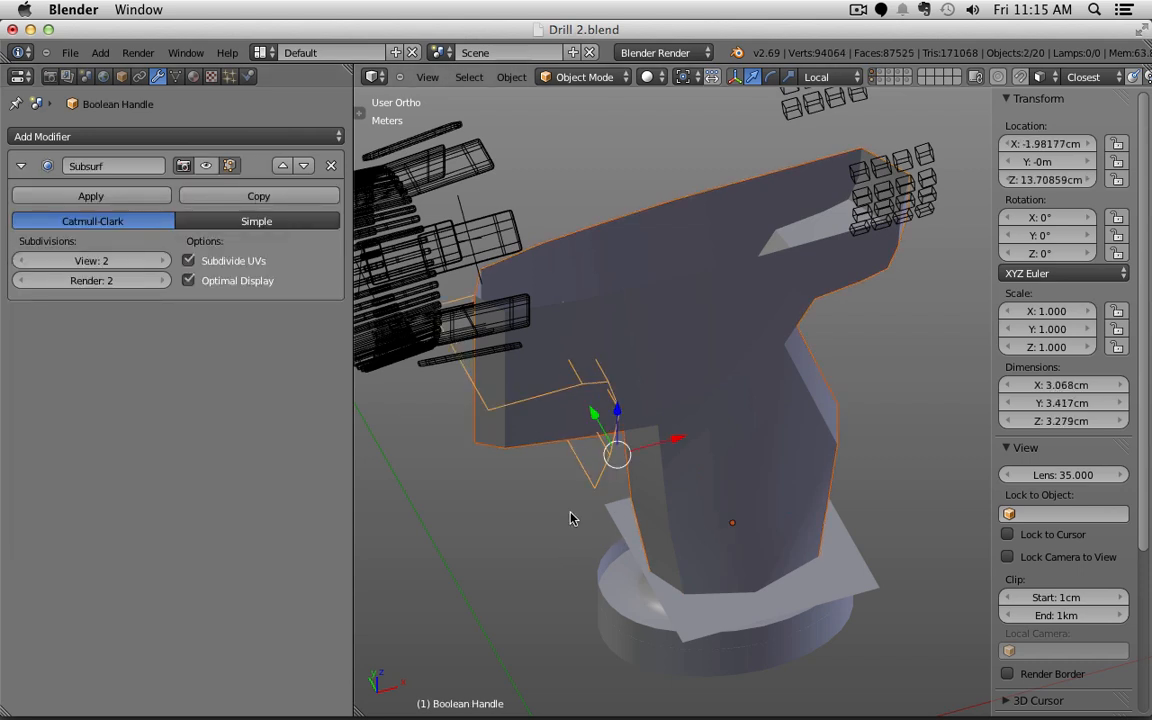
right_click(587, 474)
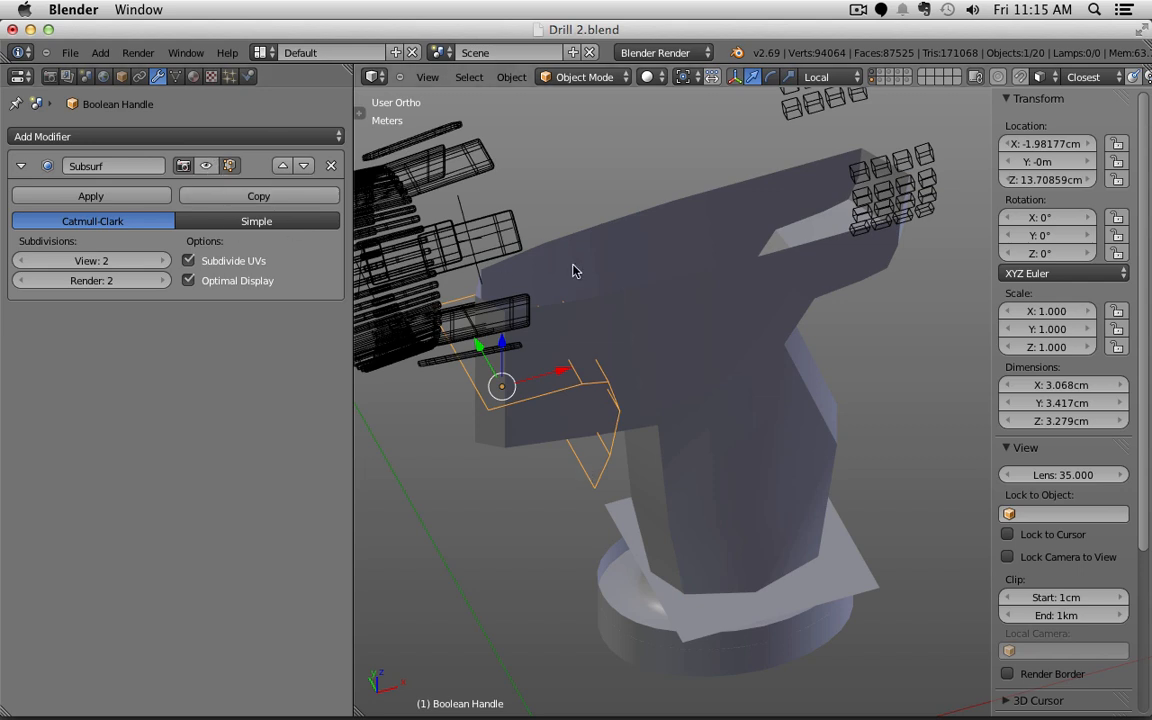
right_click(674, 256)
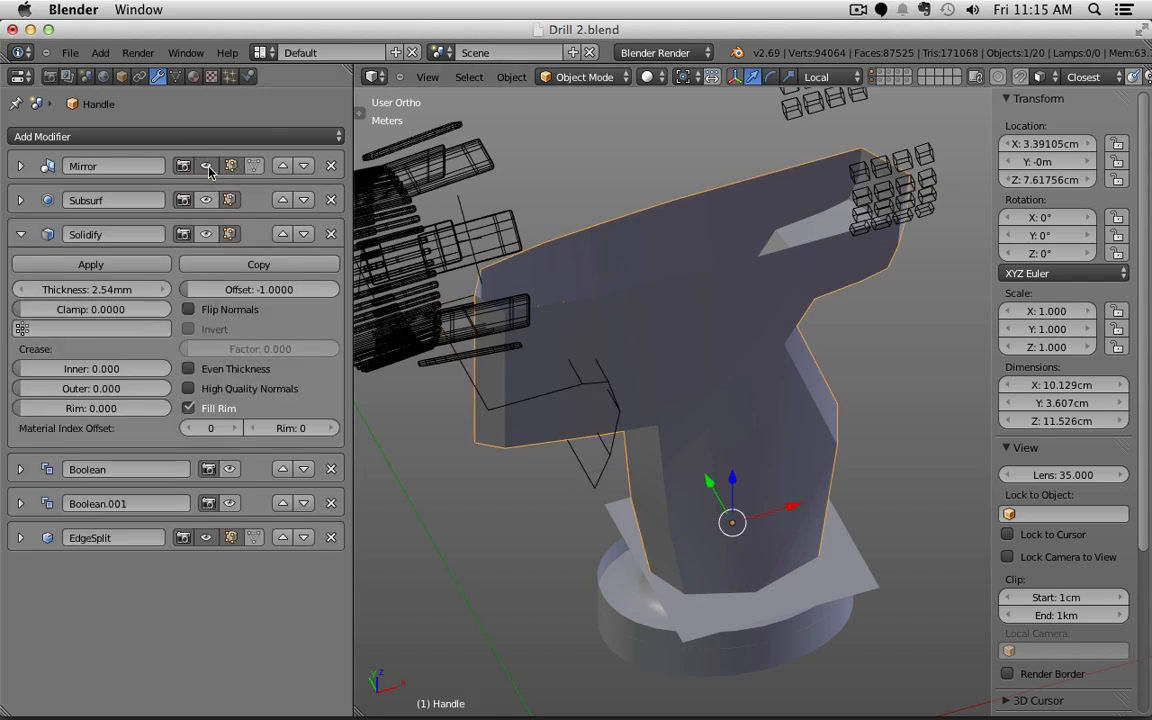
Step: Disable the handle's EdgeSplit in the viewport and select the handle together with its cutter
click(207, 538)
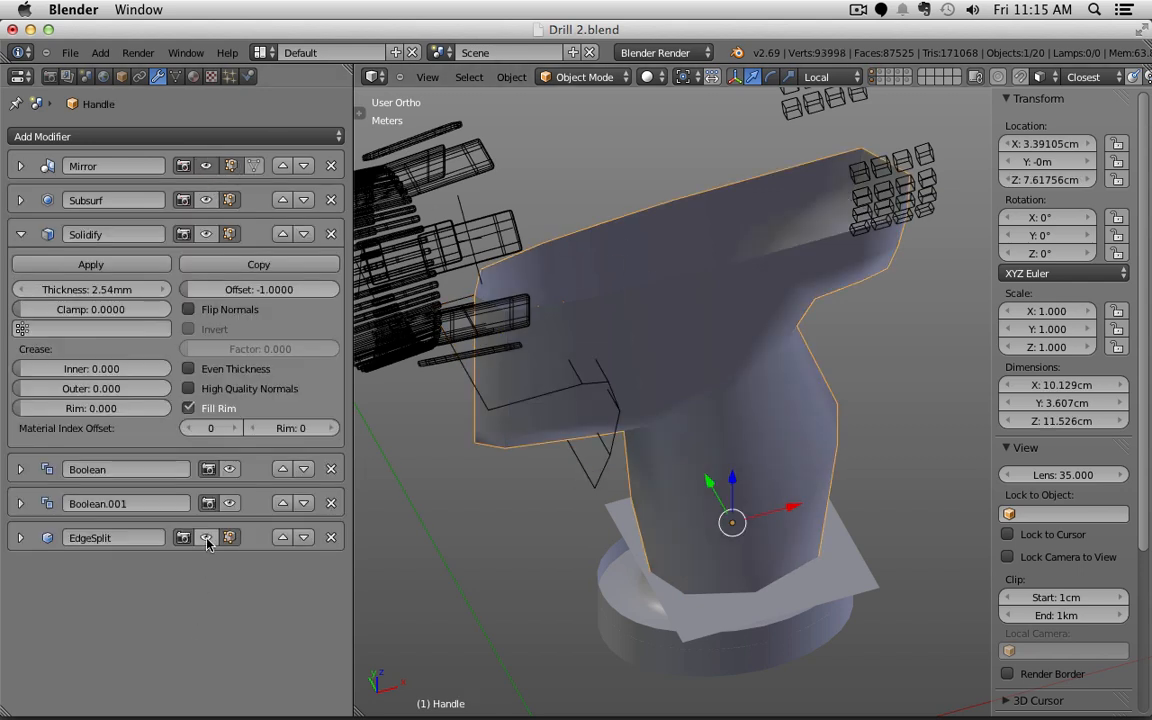
click(207, 167)
click(207, 167)
middle_drag(805, 347, 892, 260)
key(Tab)
key(Tab)
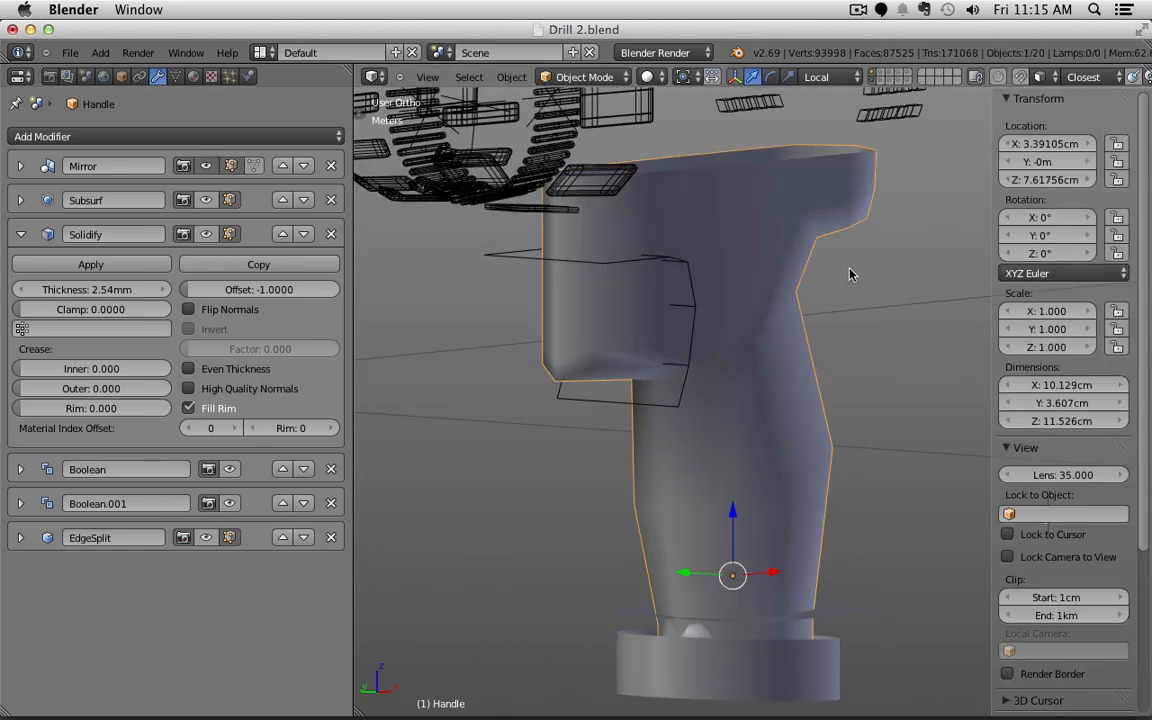
middle_drag(642, 406, 579, 405)
shift+right_click(577, 407)
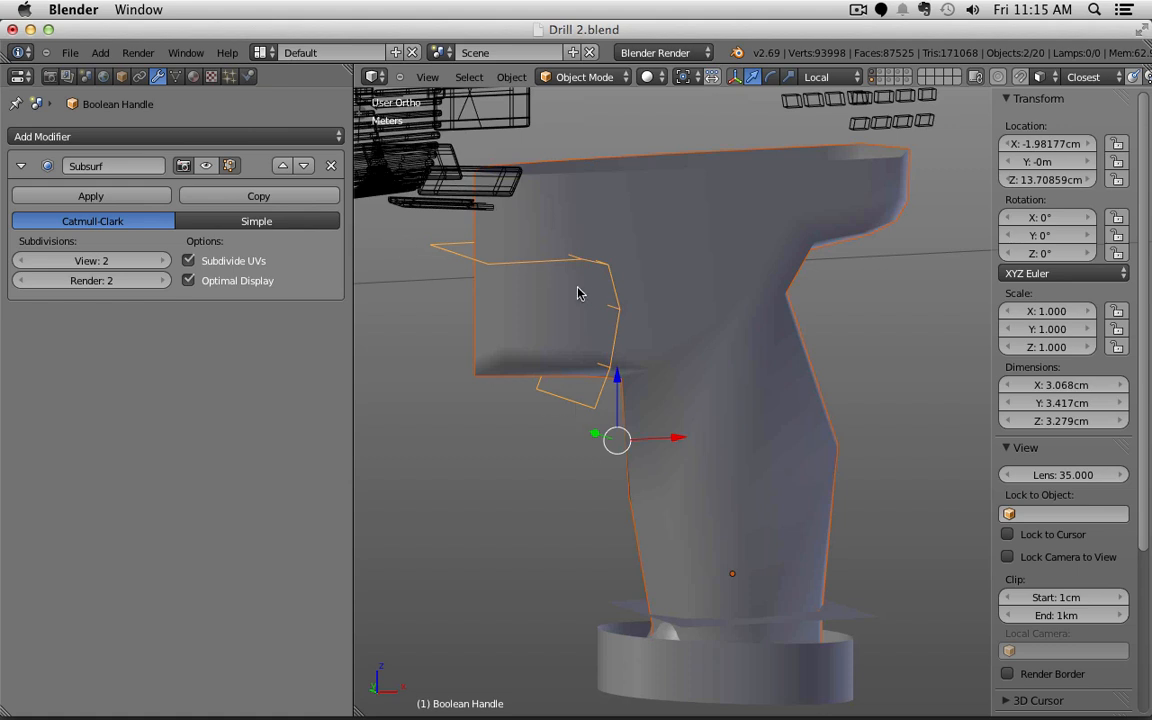
Step: Start a Wavefront OBJ export with Selection Only and Apply Modifiers enabled
click(68, 52)
mouse_move(128, 345)
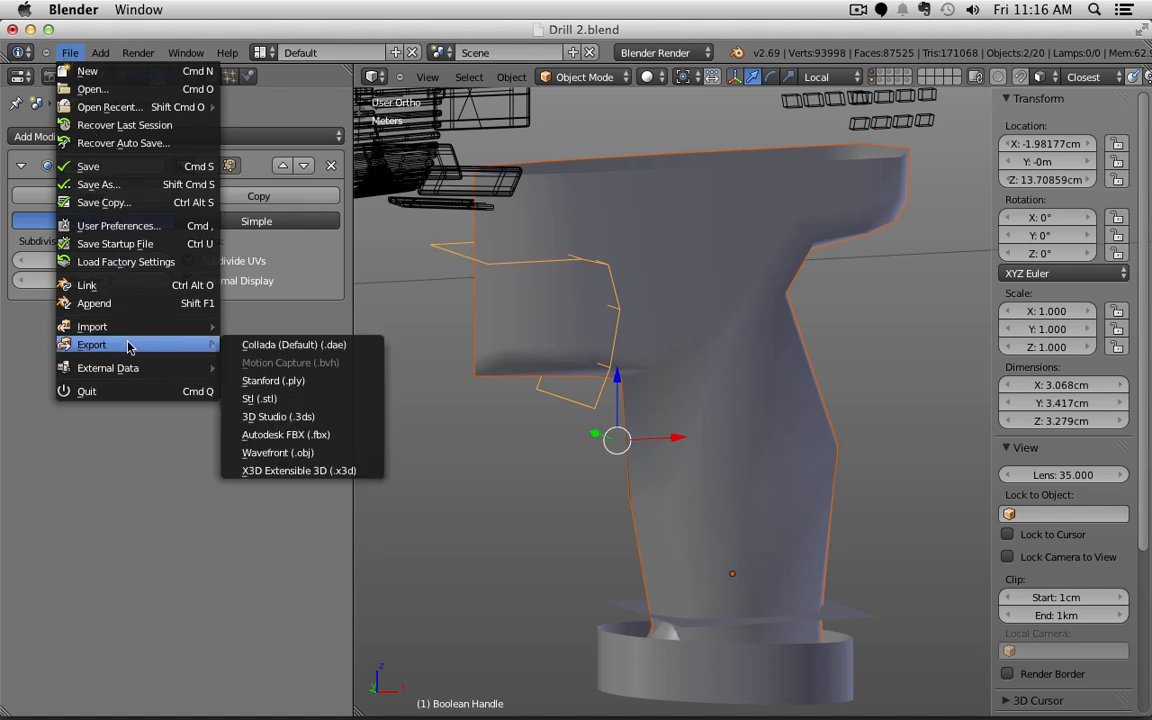
click(336, 458)
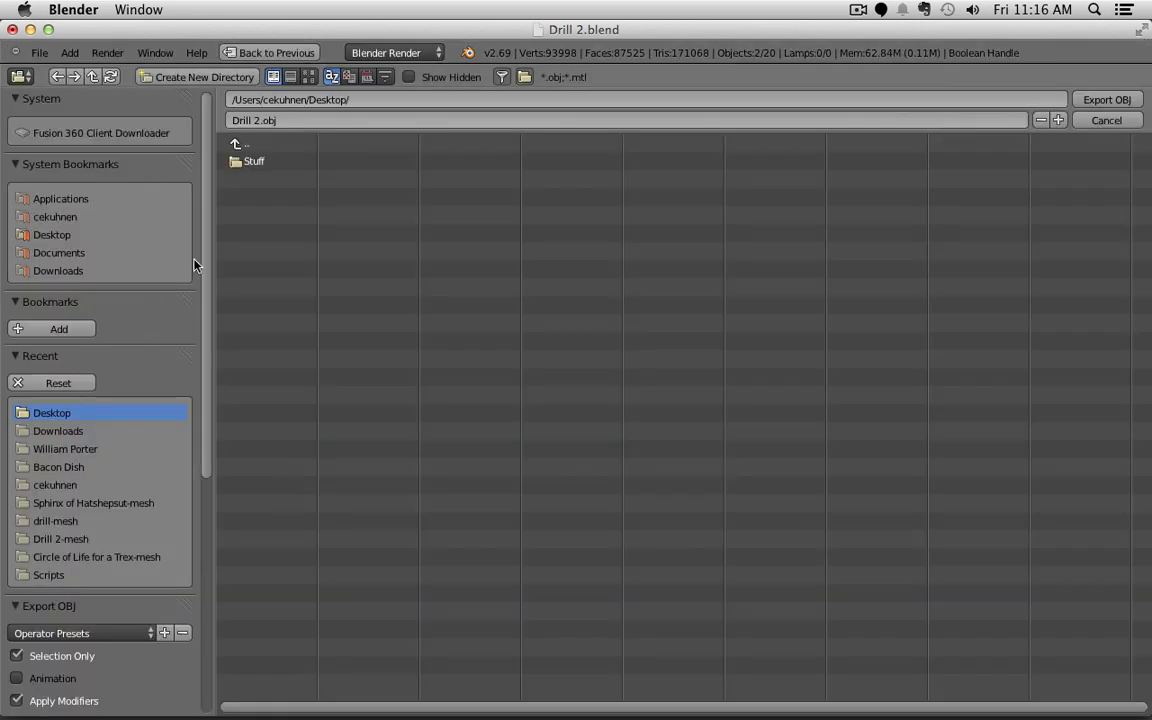
scroll(145, 376, down, 8)
scroll(130, 242, down, 1)
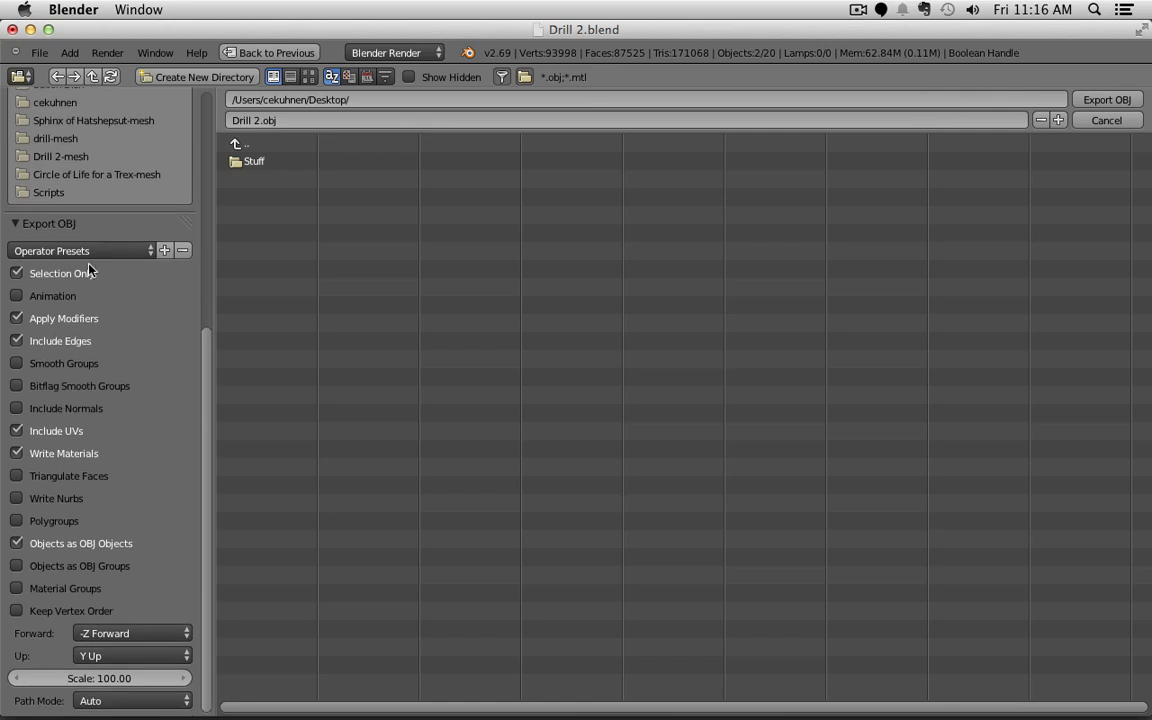
click(16, 273)
click(16, 273)
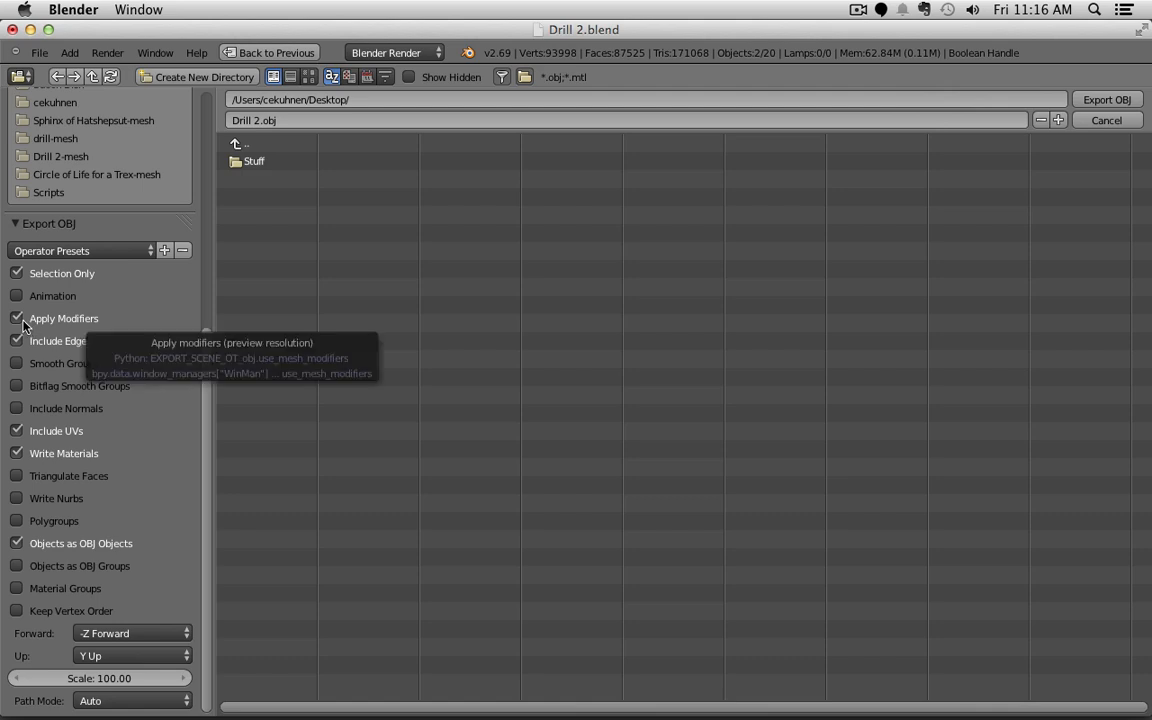
click(17, 319)
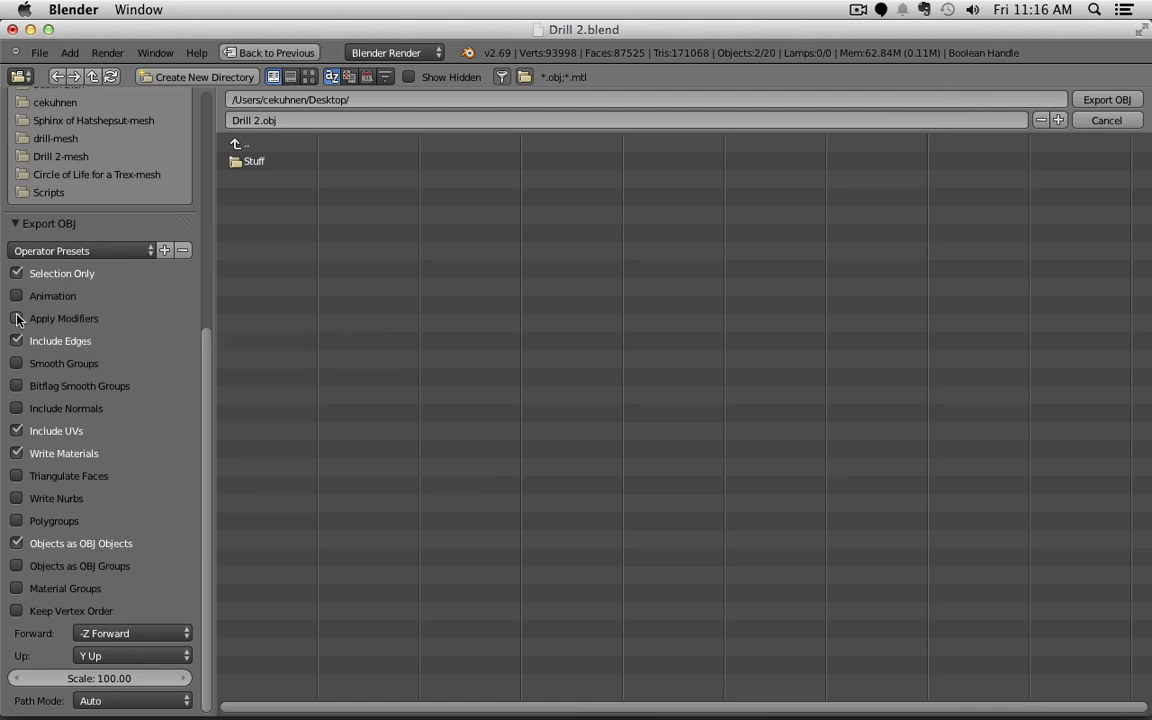
click(17, 319)
click(17, 318)
Step: Export the selection at scale 100 as Drill 2.obj, then switch to Fusion 360
click(99, 678)
text(1)
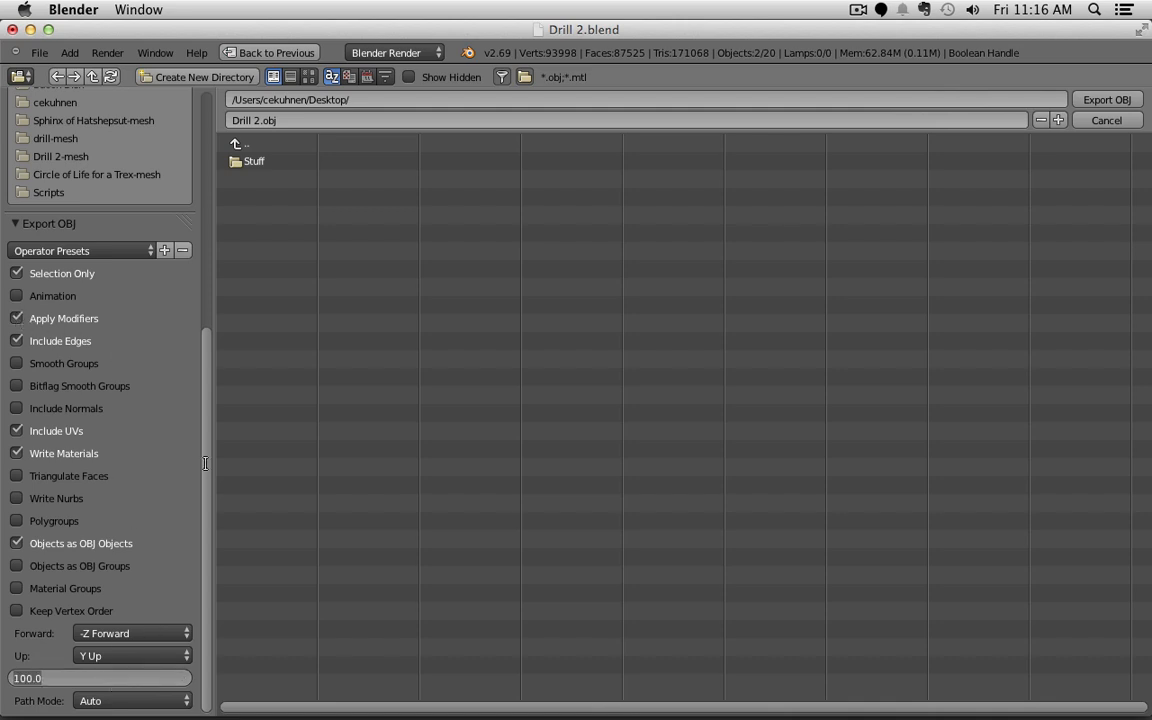
key(Return)
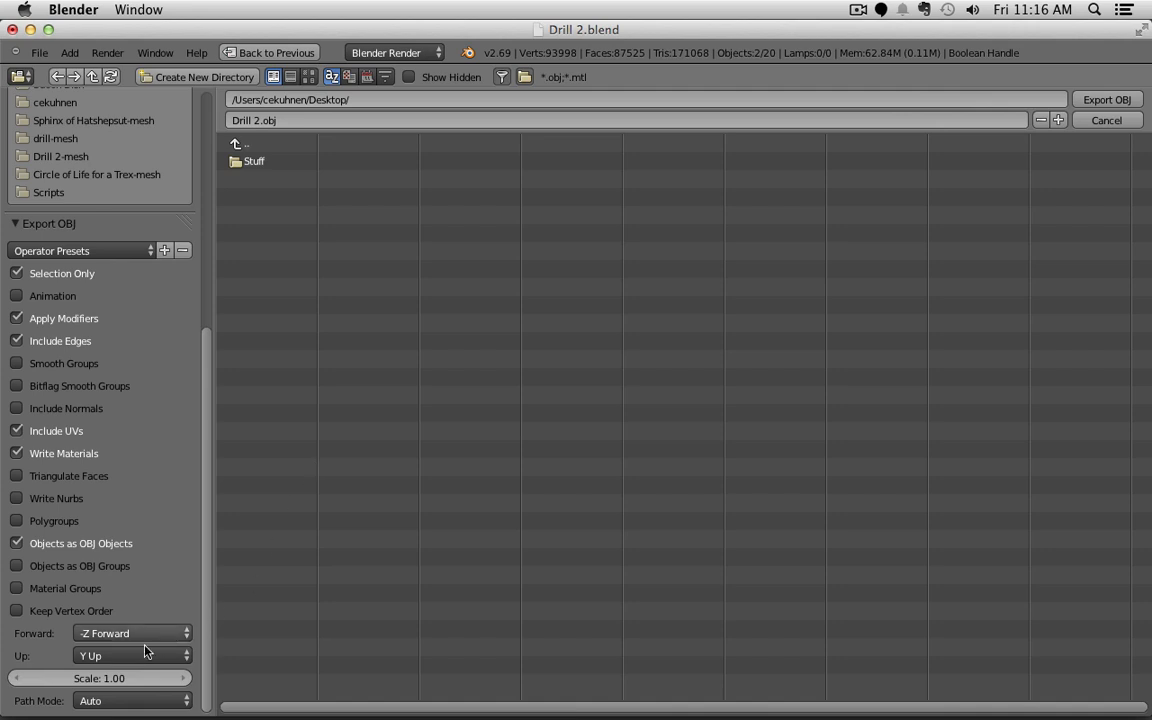
click(90, 679)
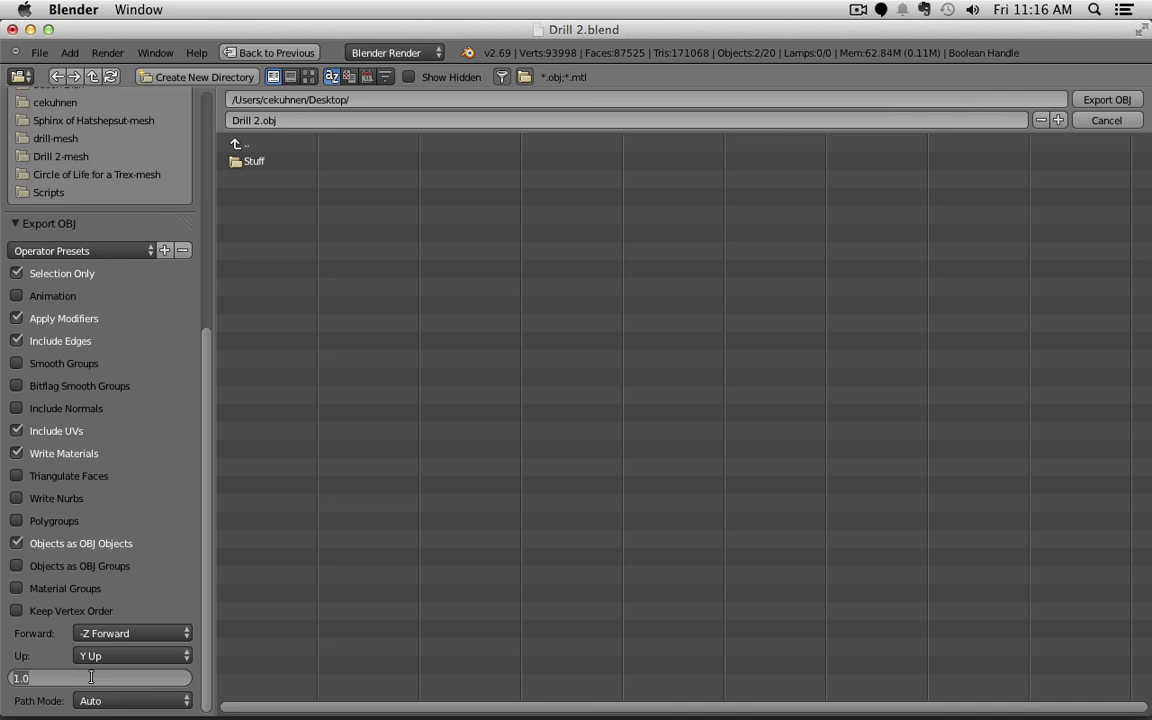
text(100)
key(Return)
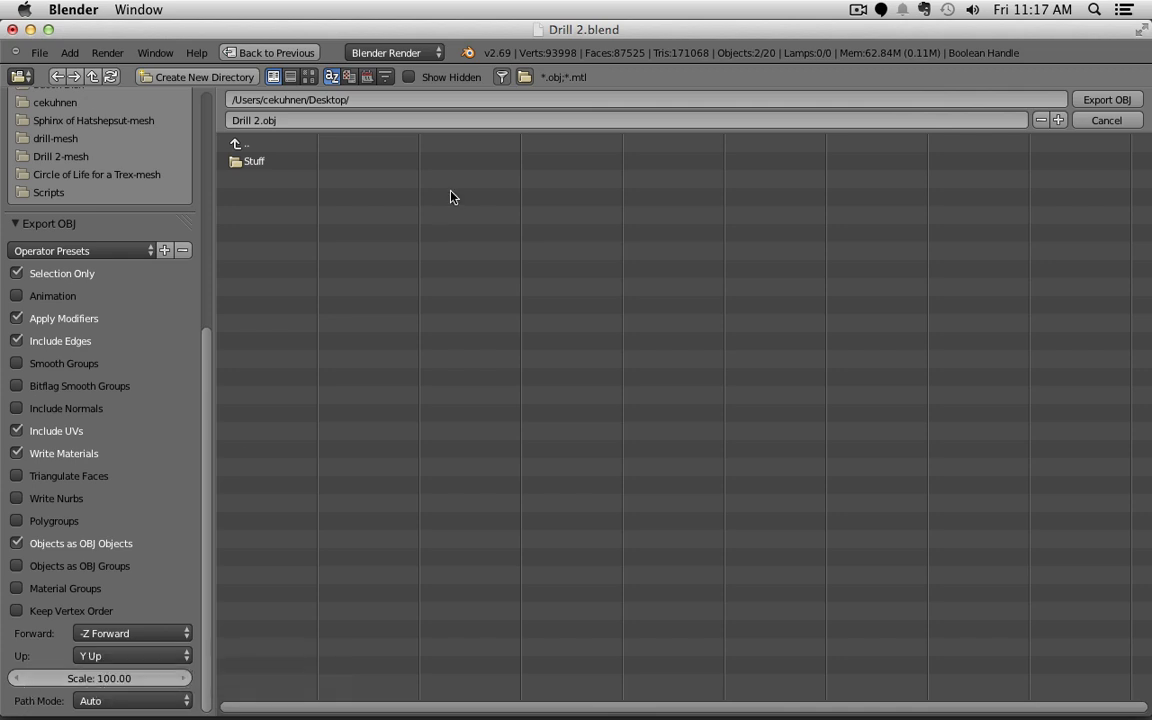
click(267, 120)
click(264, 120)
click(1098, 99)
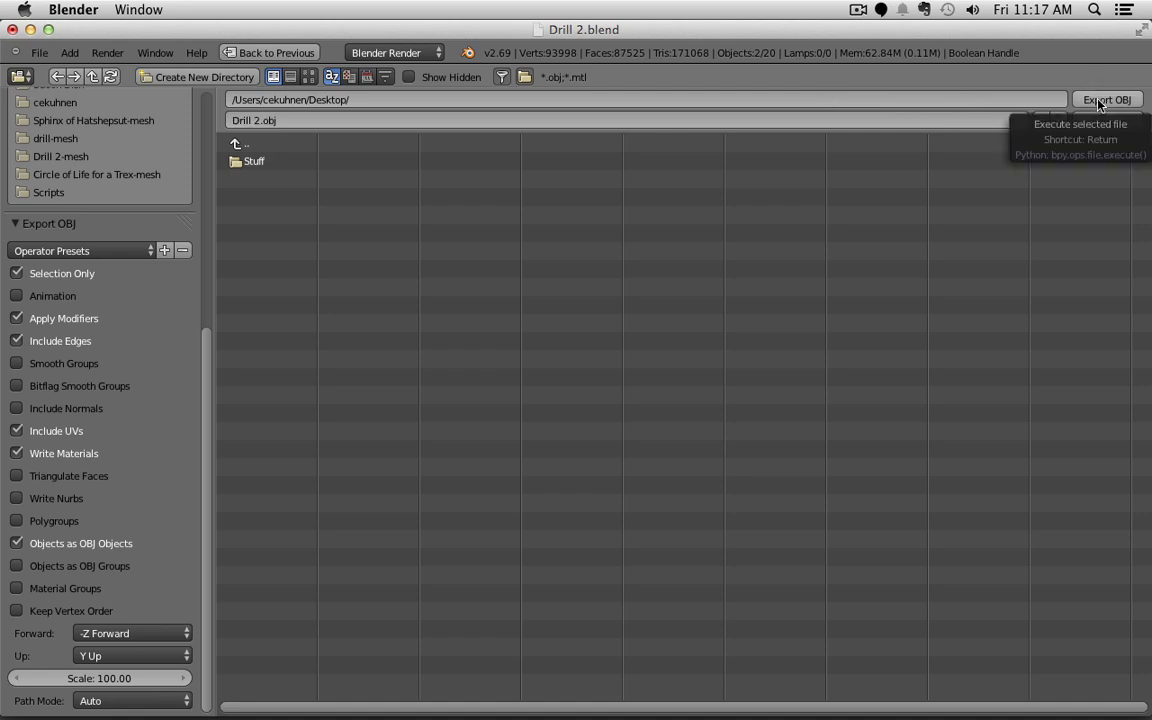
click(1098, 100)
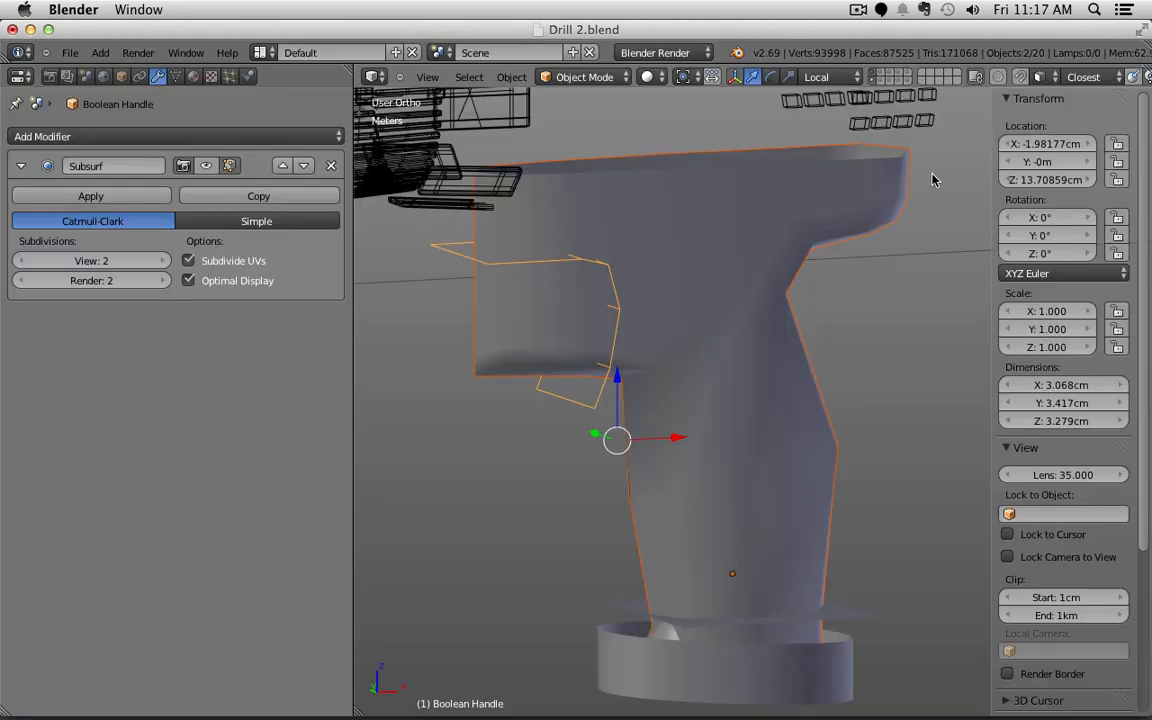
key(super+Tab)
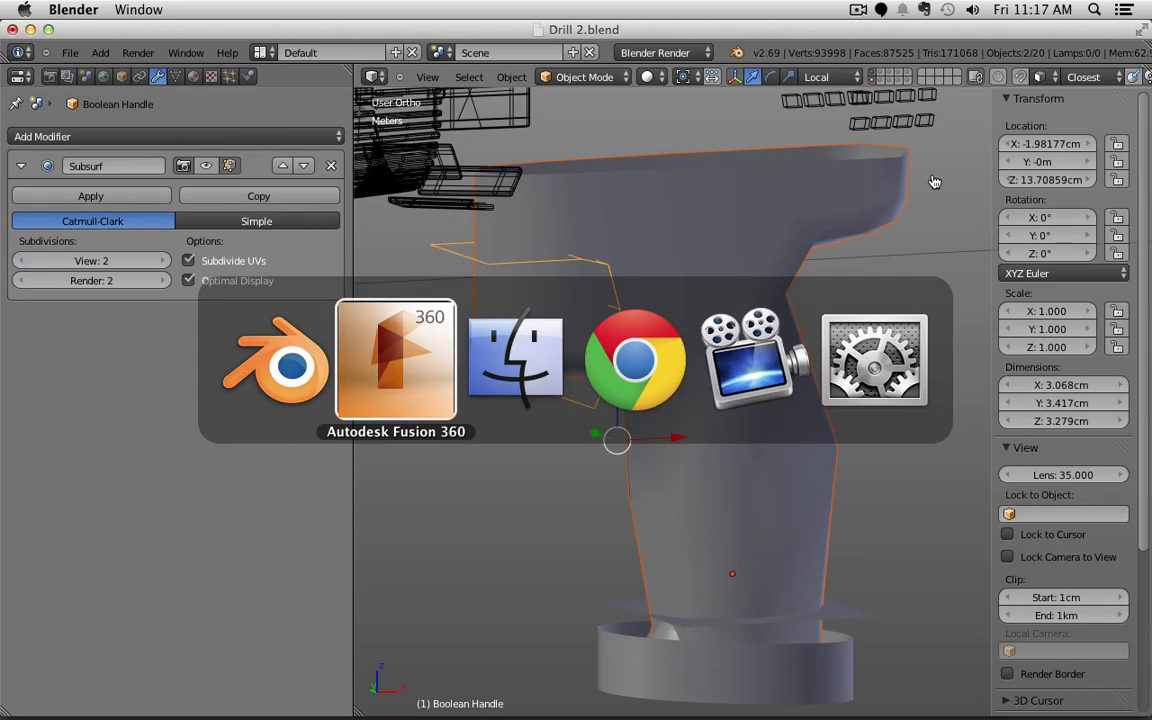
click(415, 360)
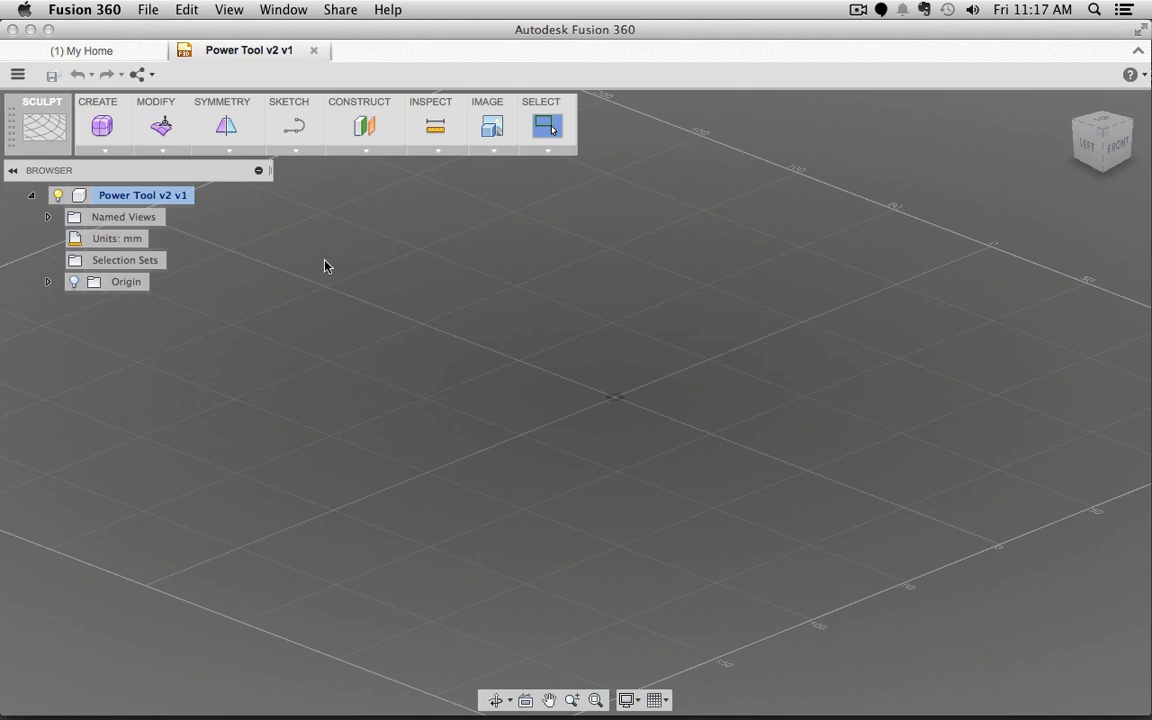
Step: Insert Drill 2.obj from the Desktop as a mesh body, orbit to inspect it, and return to Blender
click(46, 129)
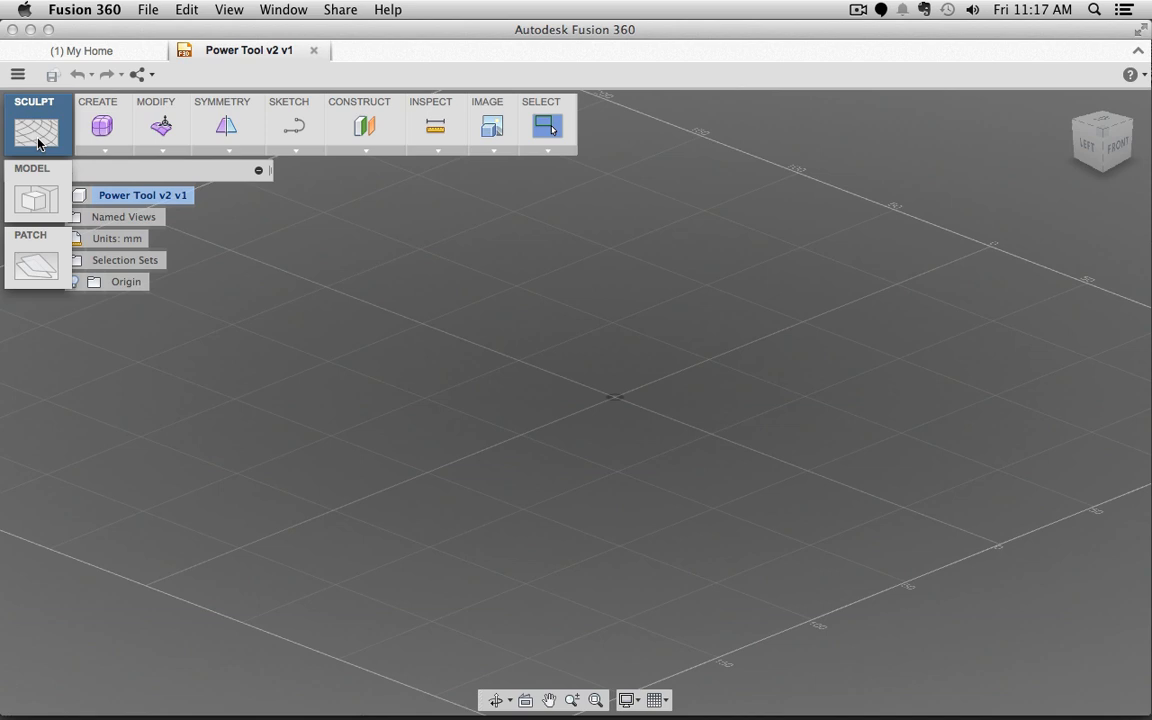
click(38, 130)
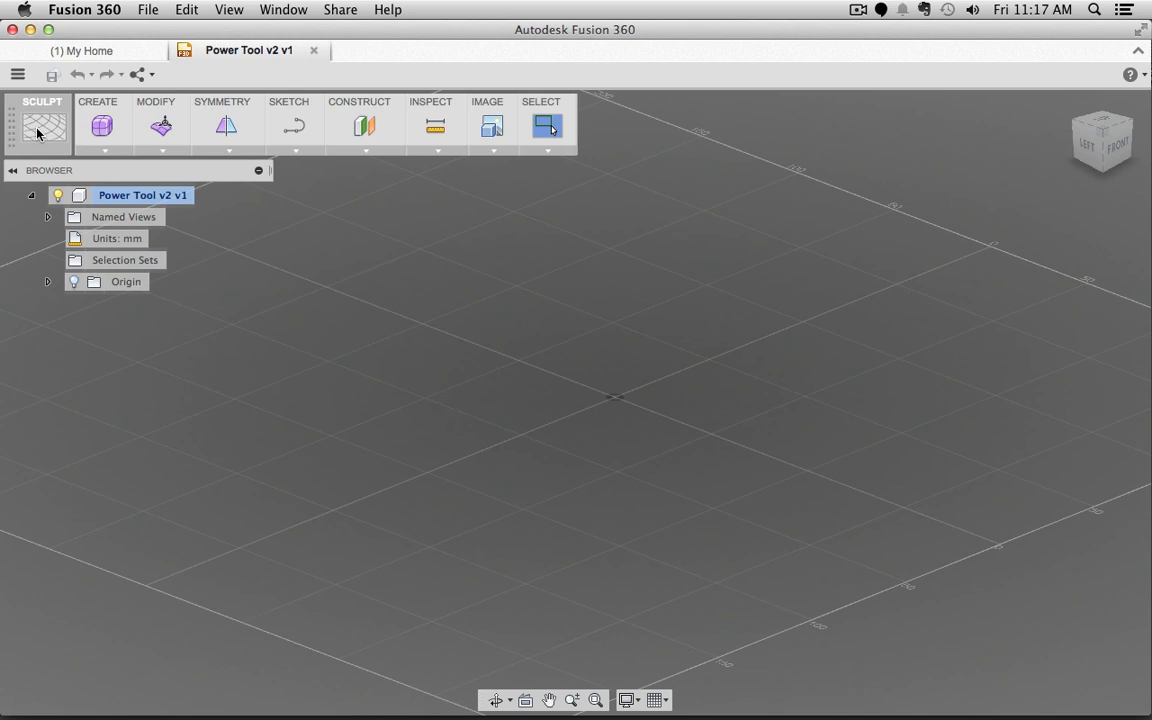
click(165, 152)
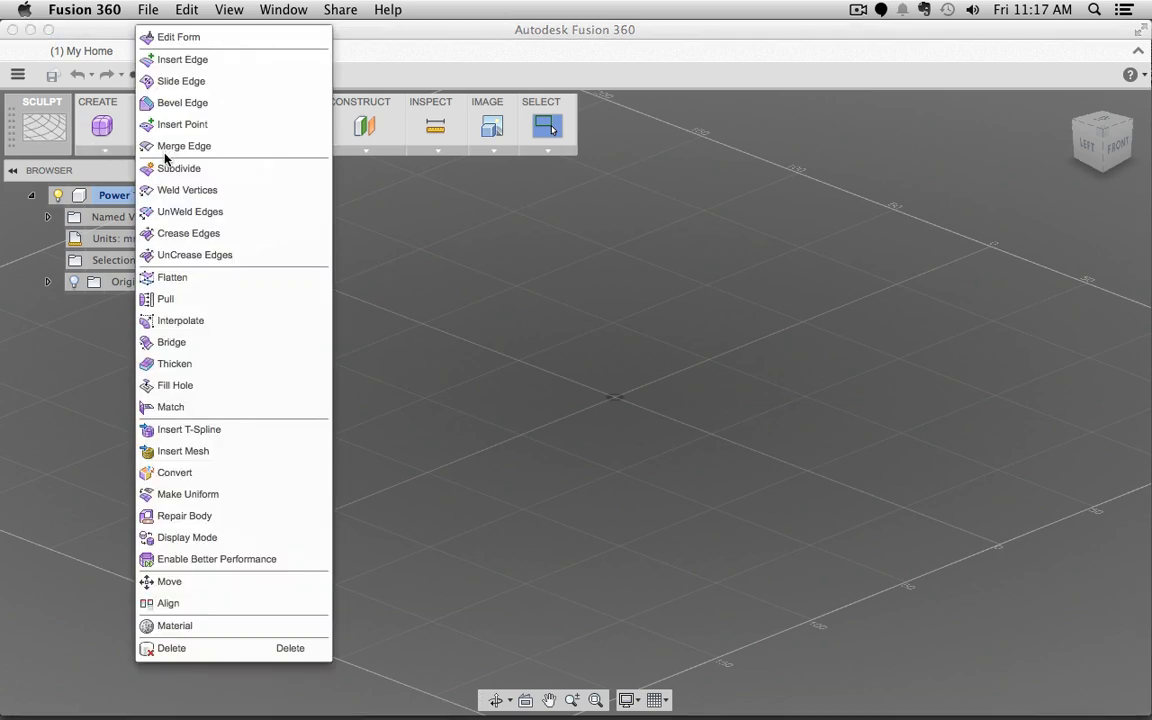
click(181, 455)
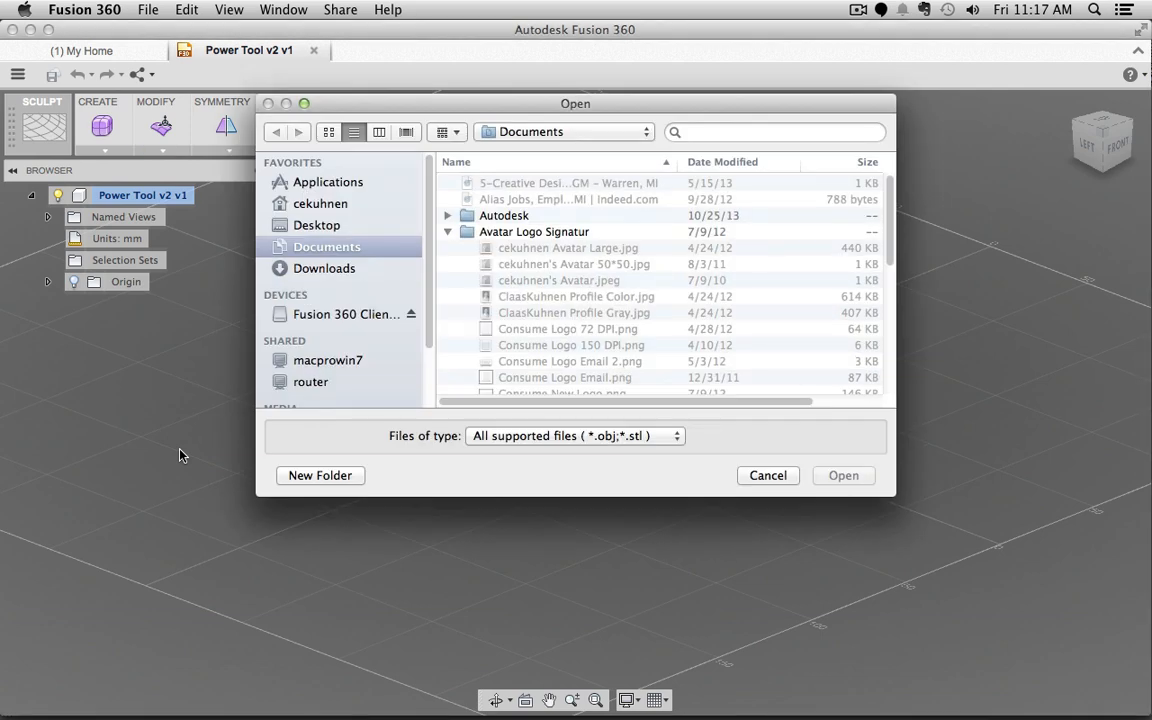
click(307, 228)
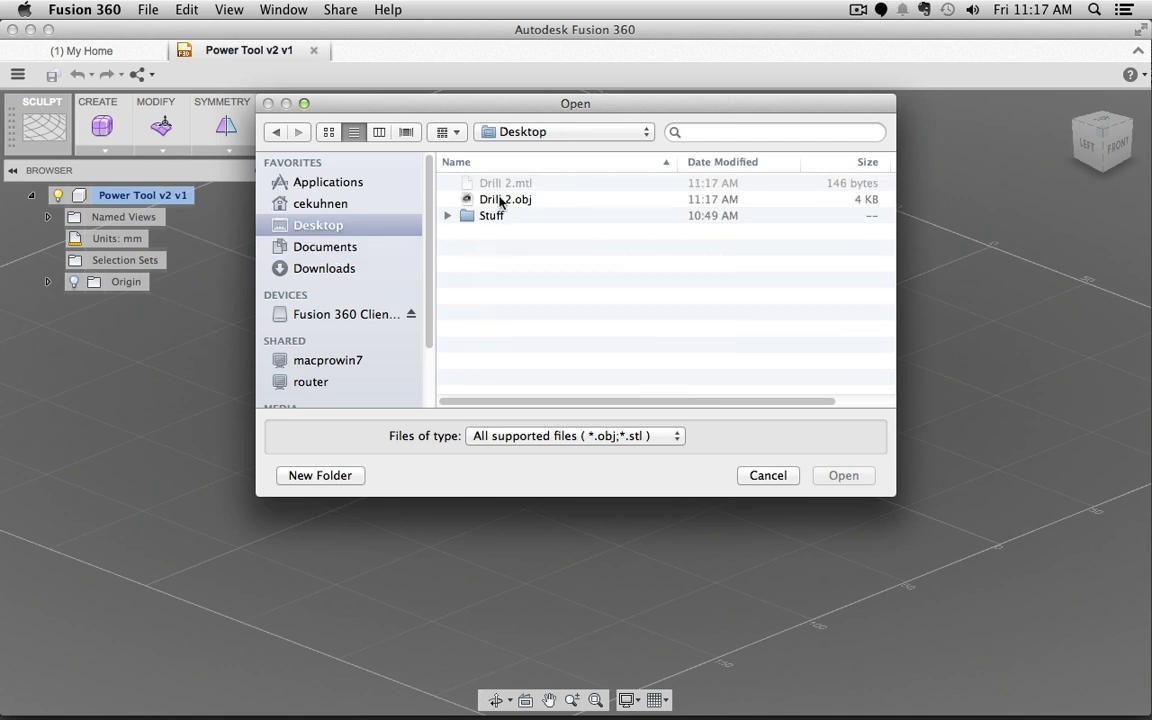
click(524, 201)
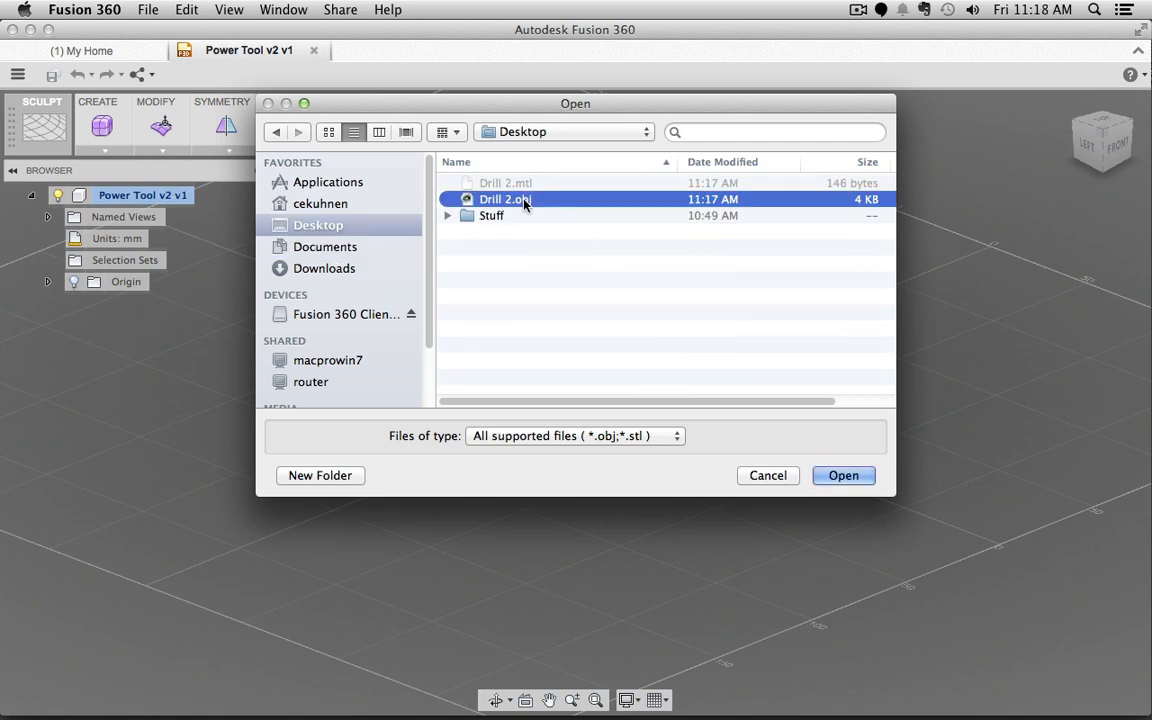
click(843, 476)
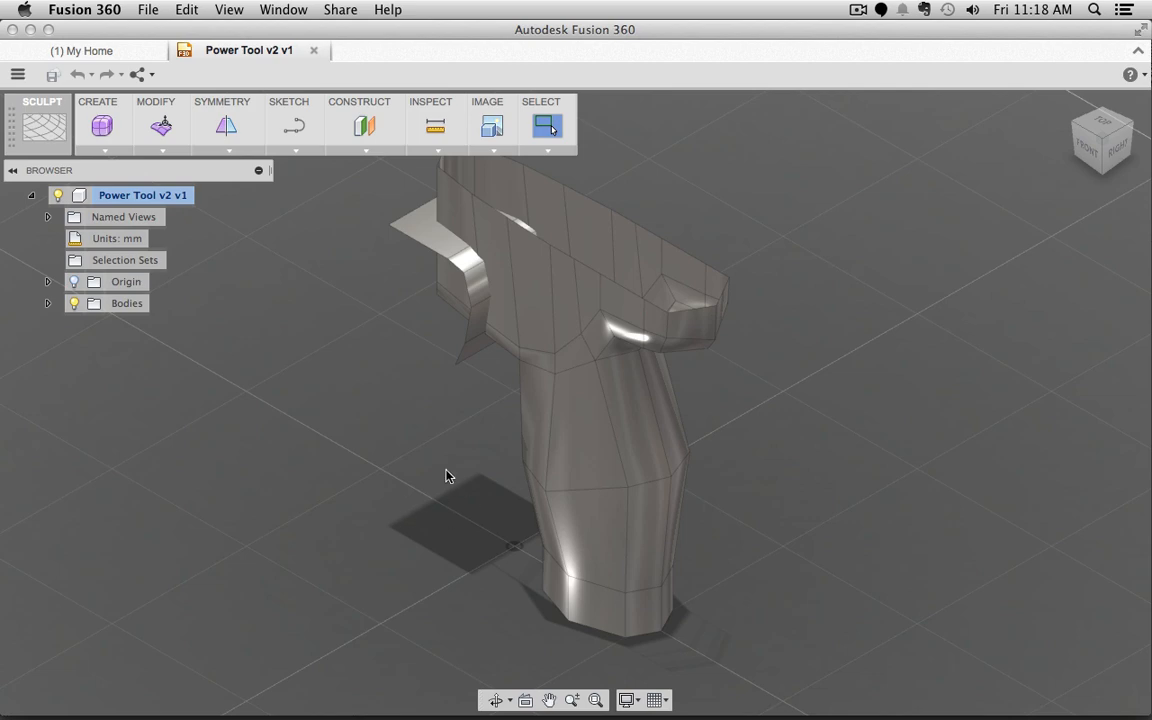
shift+middle_drag(431, 472, 481, 463)
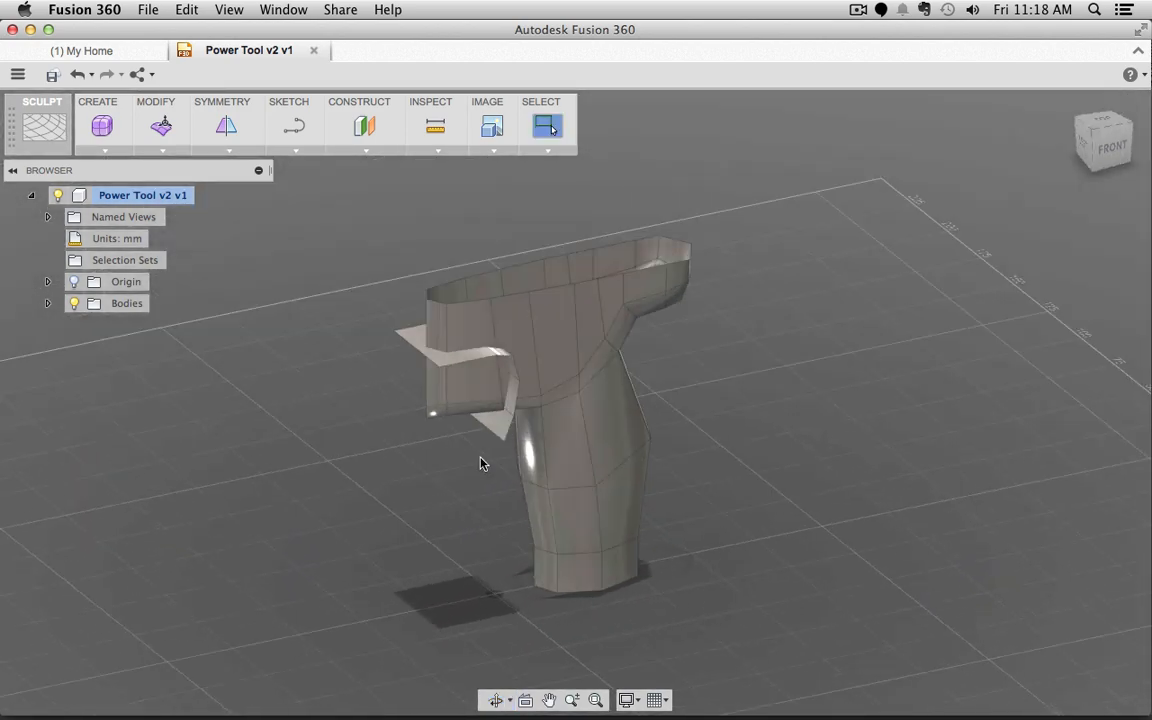
click(229, 683)
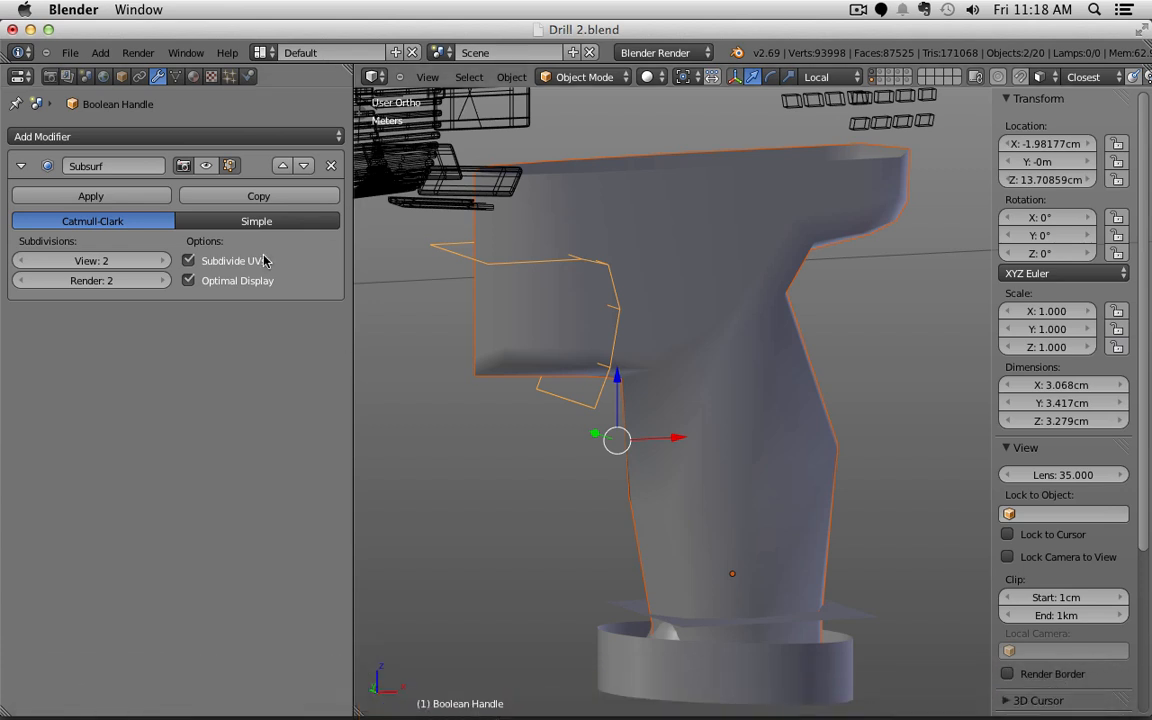
Step: Toggle the Boolean Handle cutter's Subsurf smoothing off and back on to compare
right_click(442, 249)
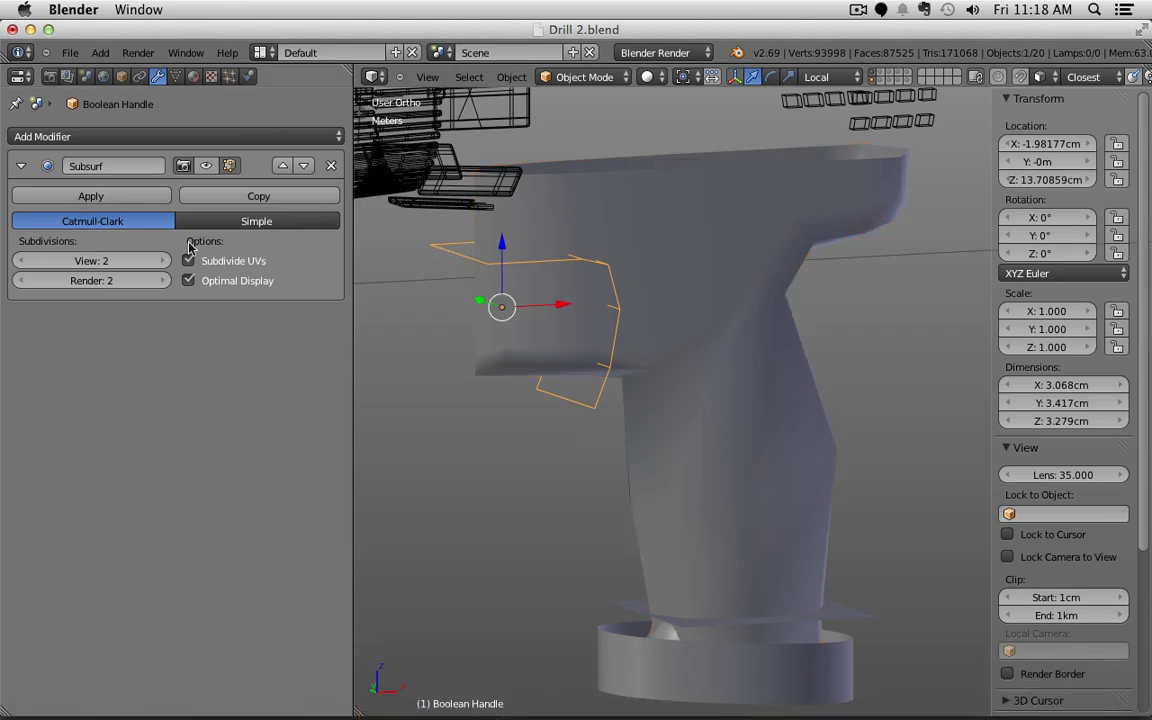
click(207, 166)
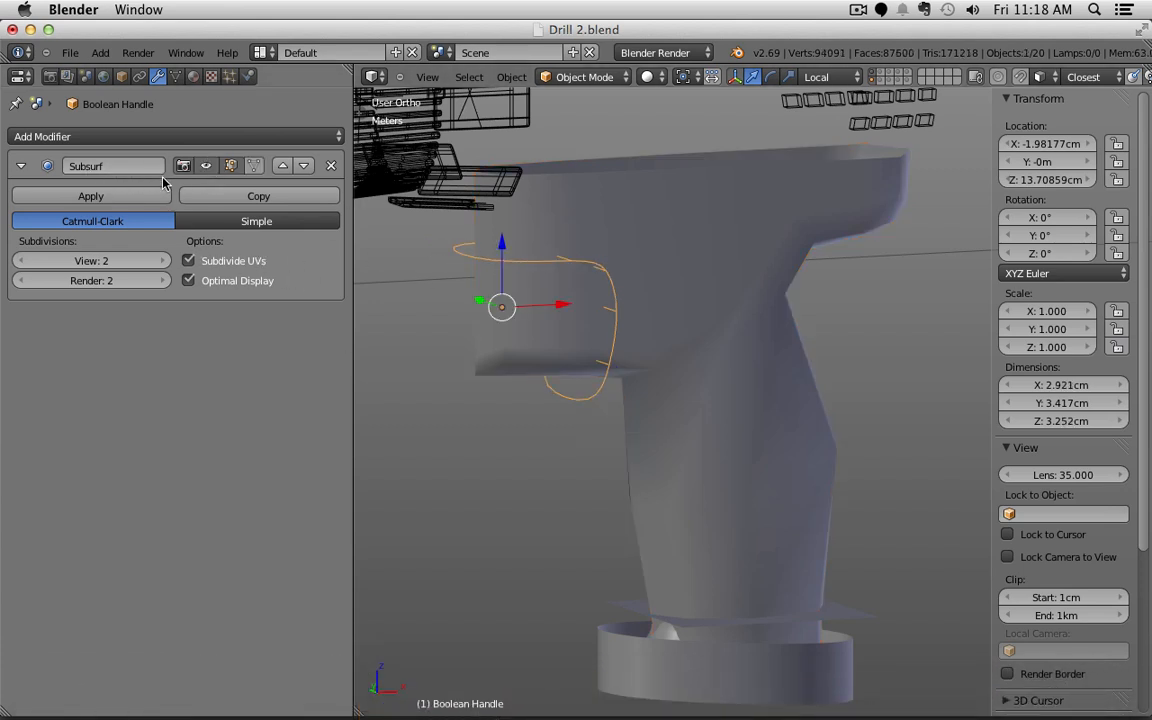
click(206, 166)
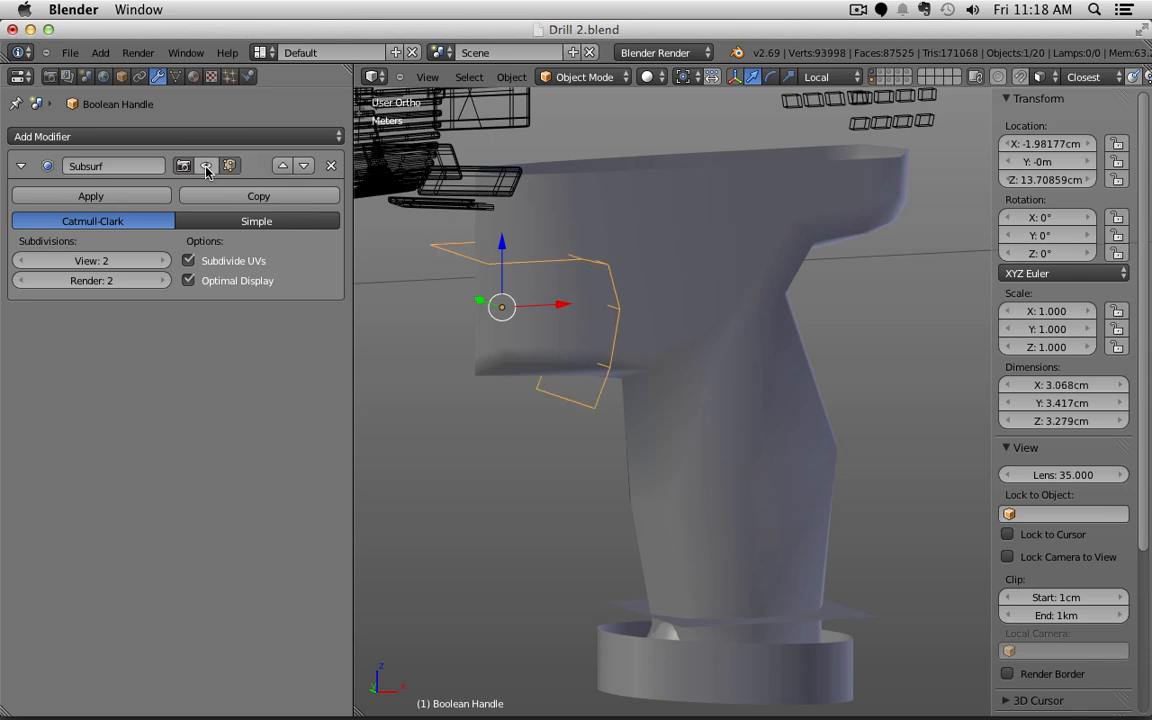
click(206, 166)
Step: Compare the Handle with and without Subsurf smoothing, leave it smoothed, and return to Fusion 360
right_click(680, 224)
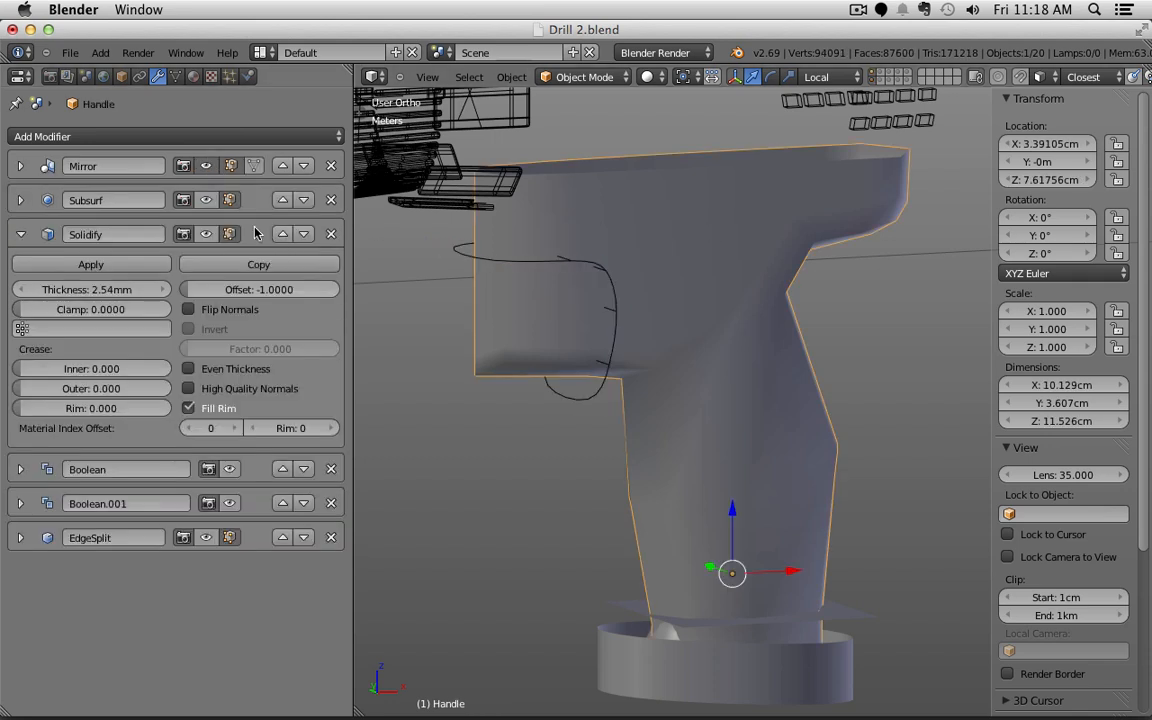
click(206, 200)
click(206, 200)
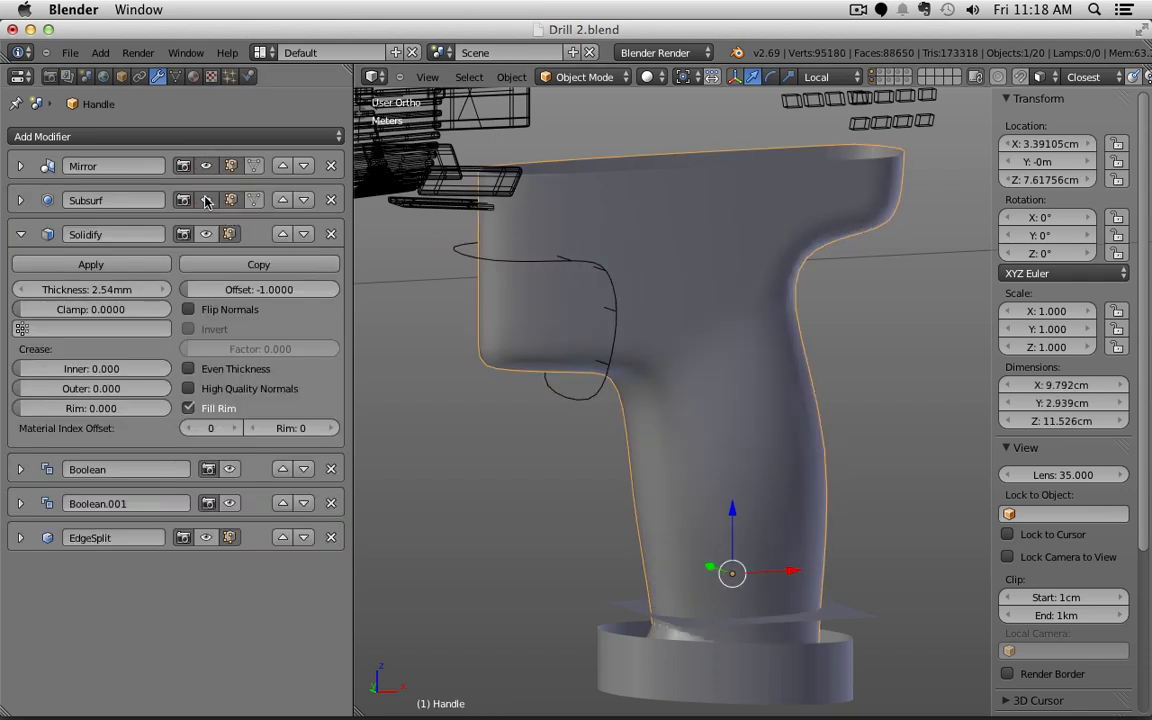
click(206, 200)
key(super+Tab)
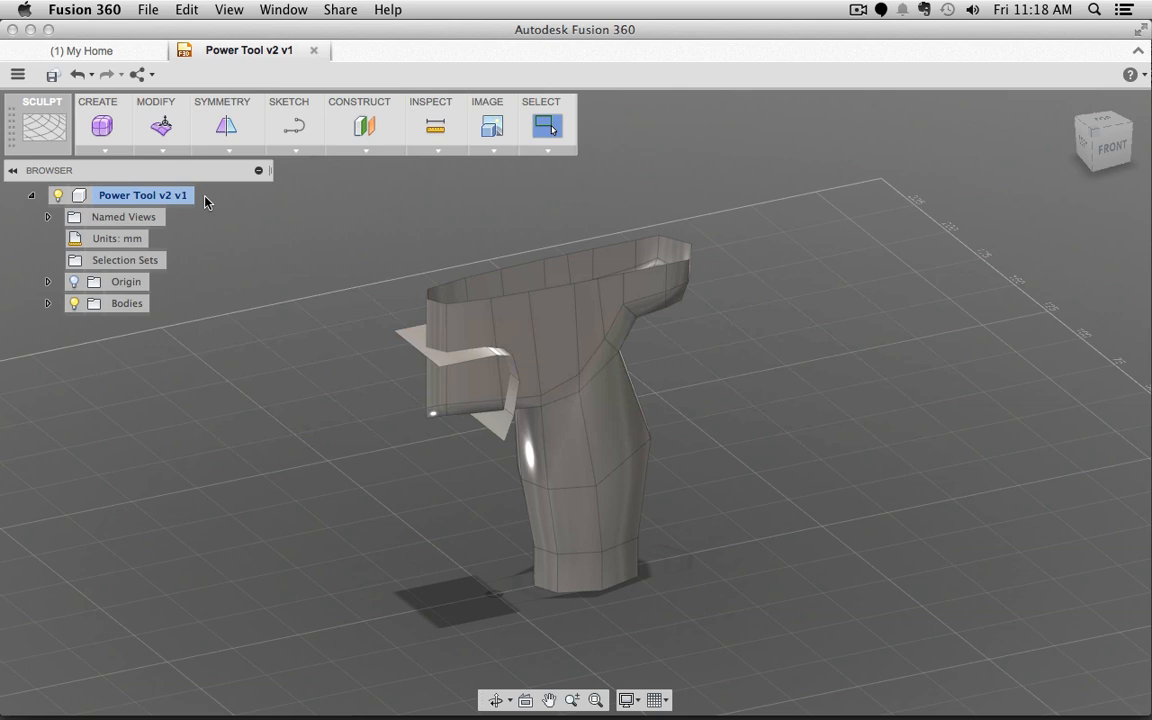
Step: Select MeshBody1 under Bodies and start the Convert command from the Modify menu
click(47, 304)
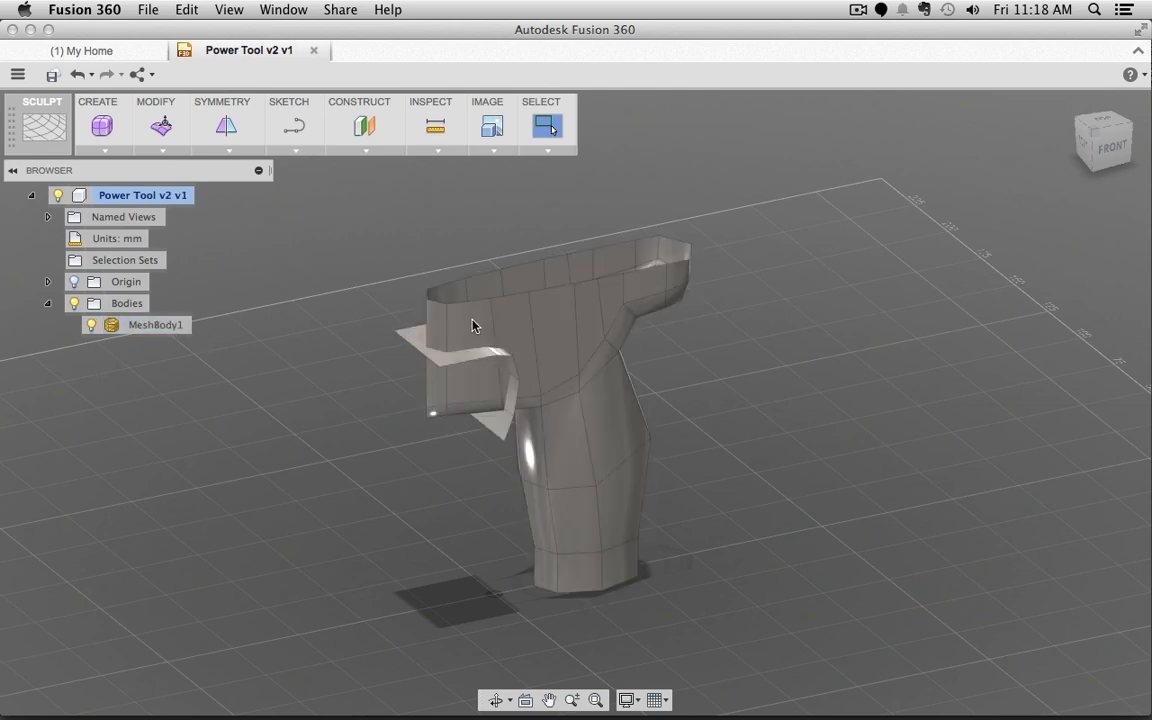
click(398, 333)
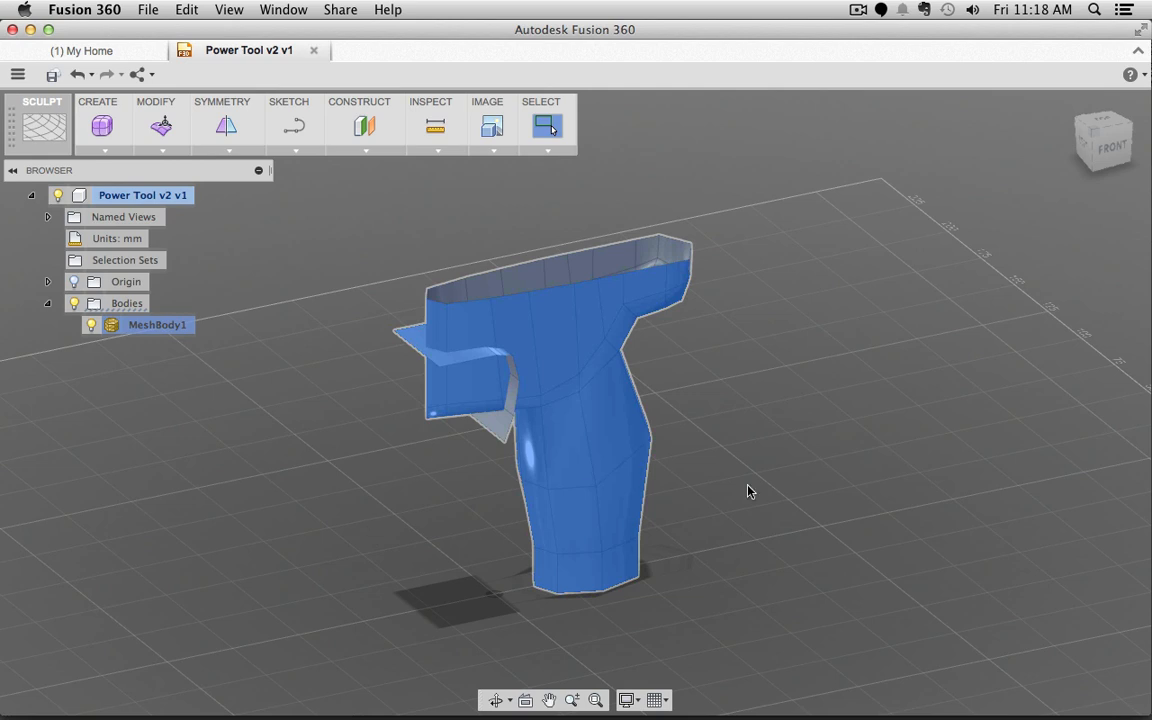
mouse_move(810, 389)
shift+middle_down()
mouse_move(784, 489)
mouse_move(761, 465)
mouse_move(808, 406)
shift+middle_up()
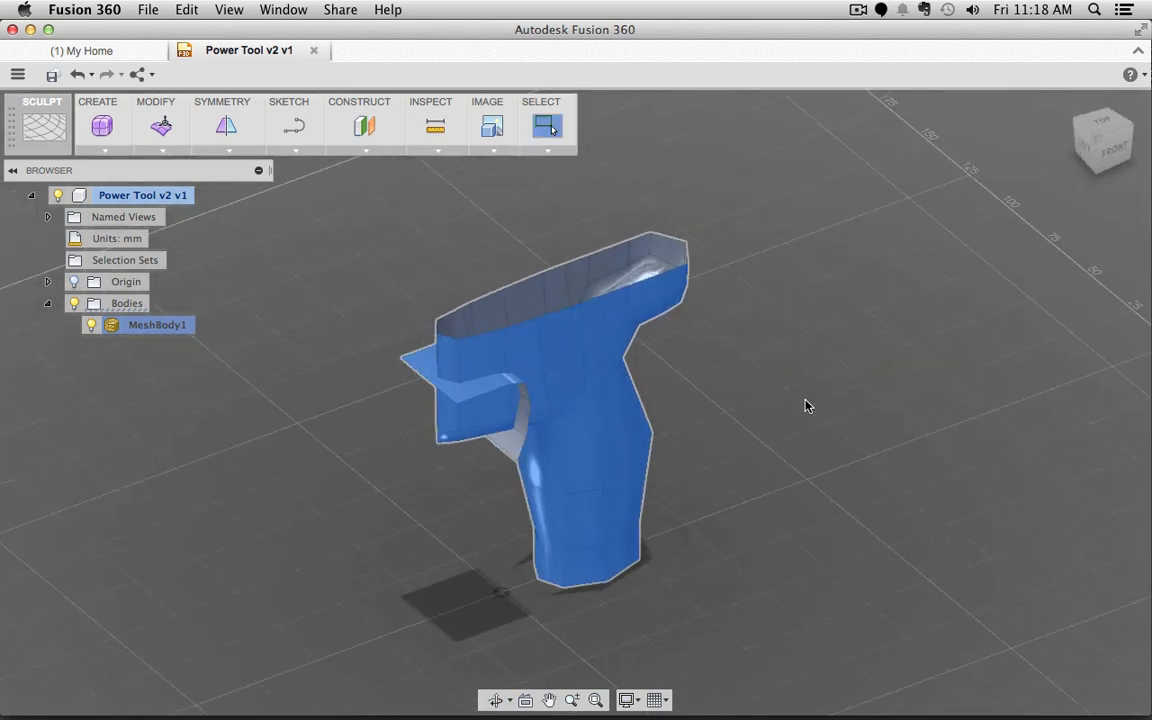
click(158, 334)
right_click(159, 332)
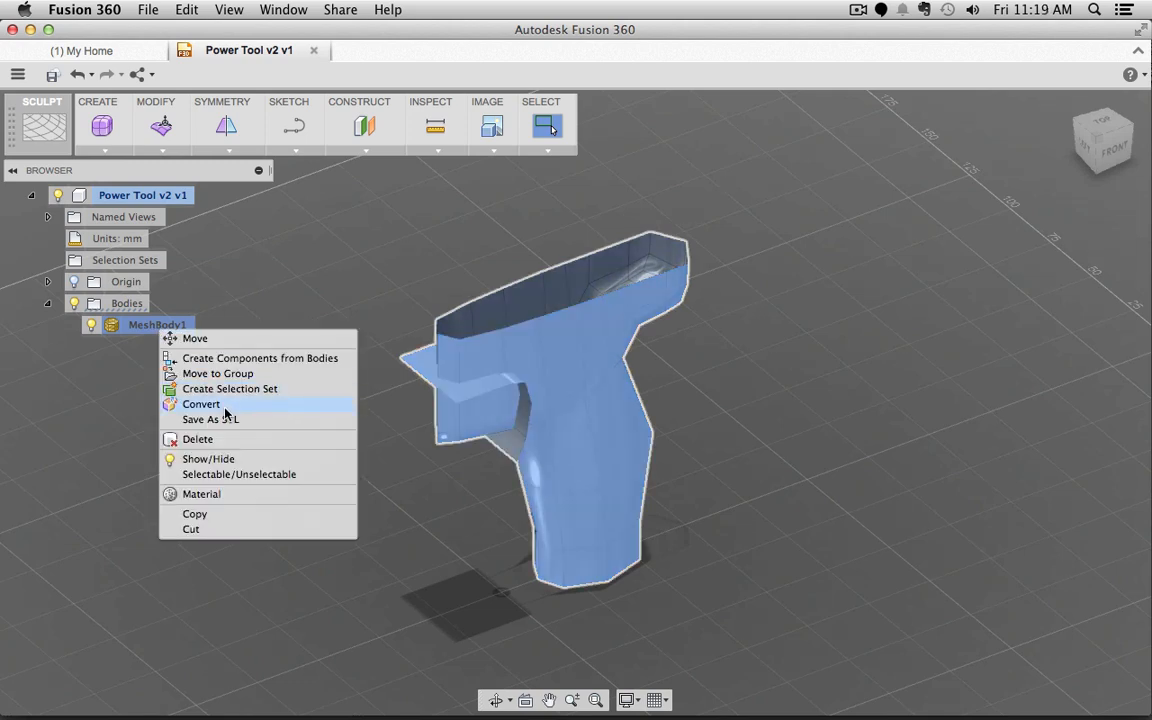
click(134, 343)
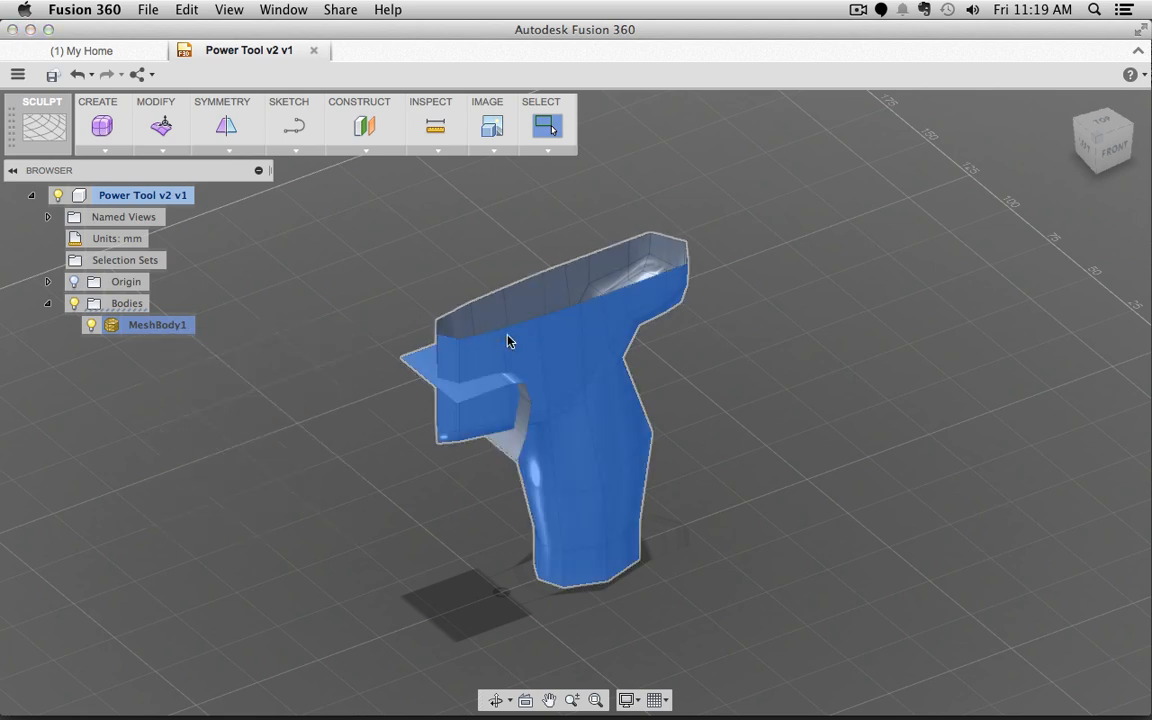
right_click(560, 347)
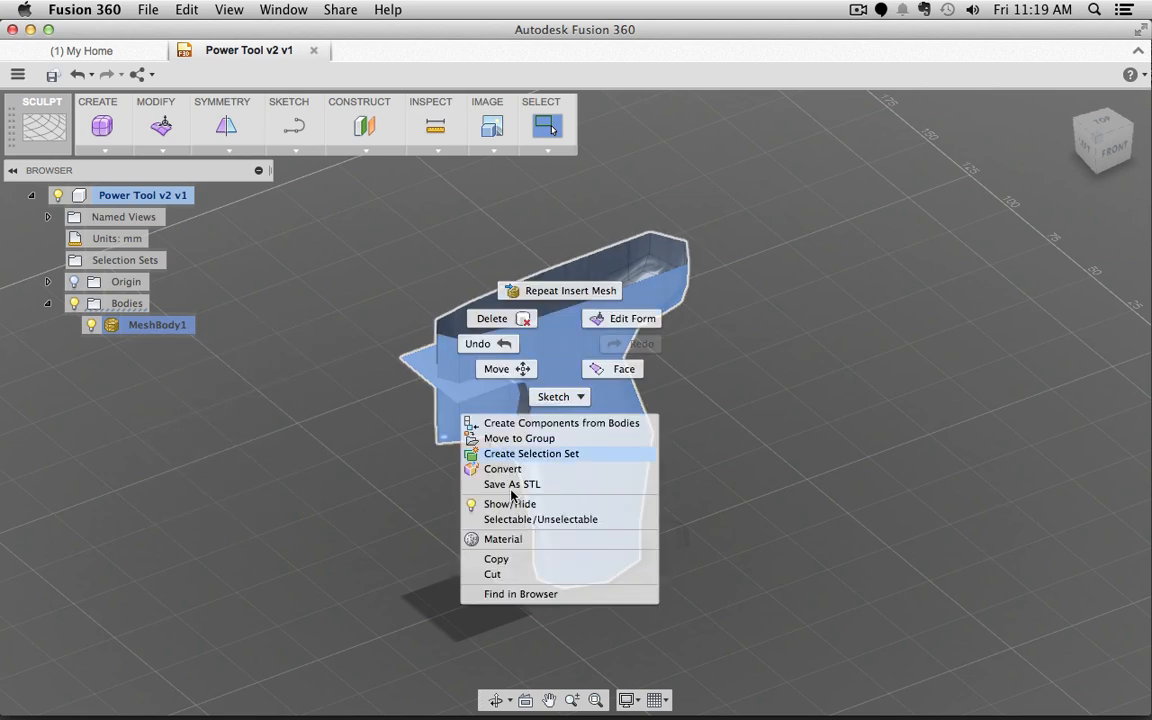
click(239, 194)
click(160, 150)
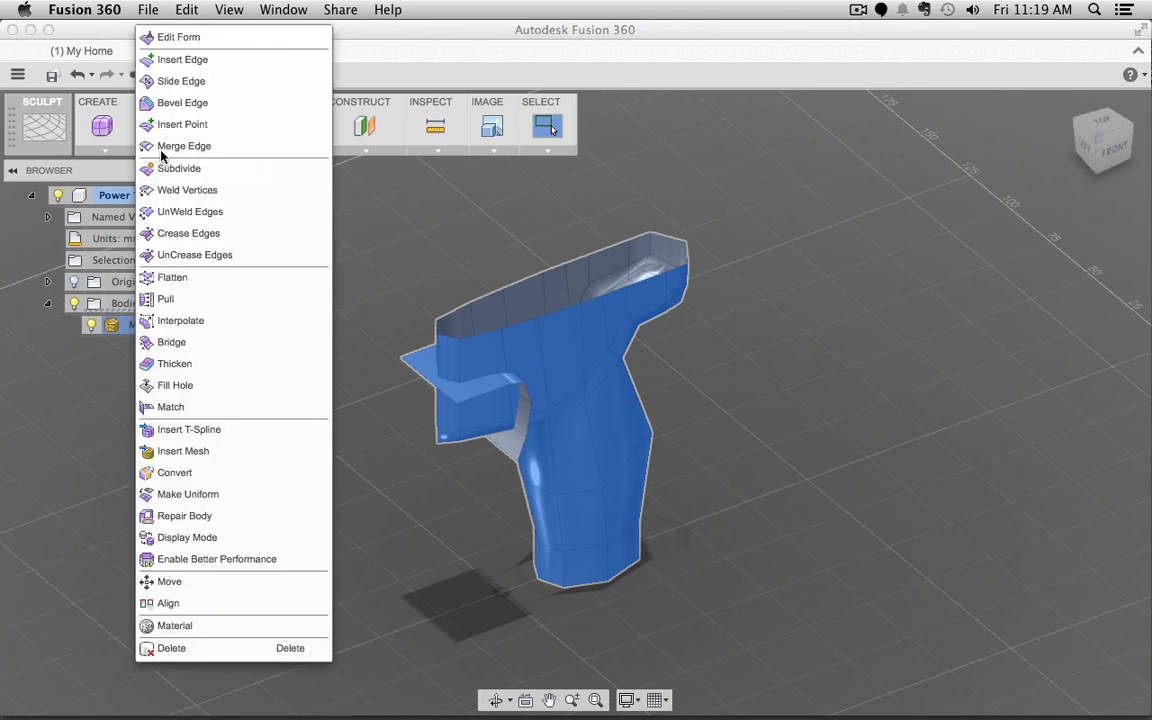
click(175, 473)
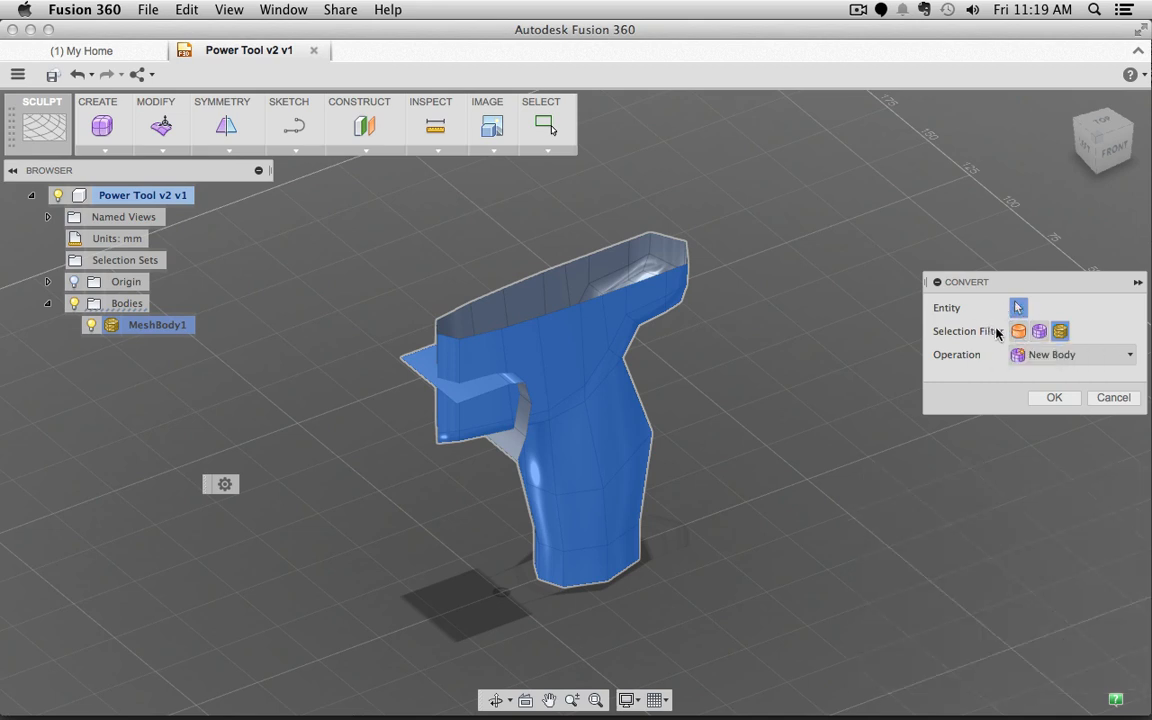
Step: Convert MeshBody1 to T-splines using the Mesh Body filter and New Body operation
click(1018, 331)
click(1039, 332)
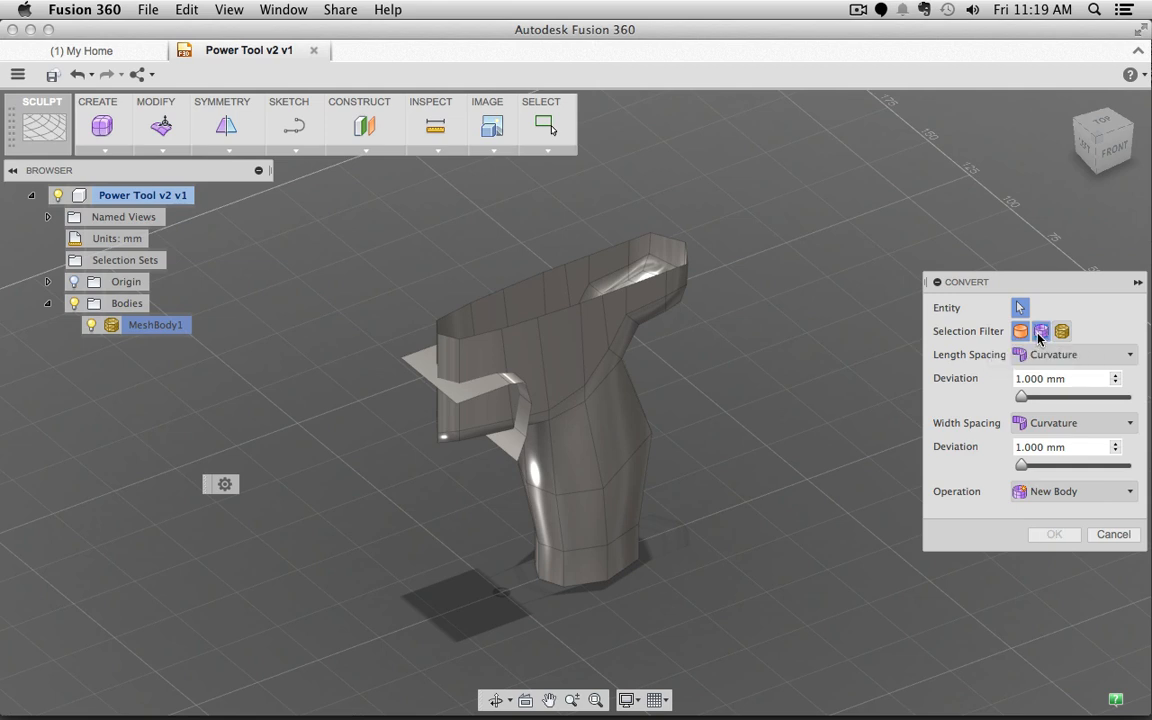
click(1058, 333)
click(1059, 333)
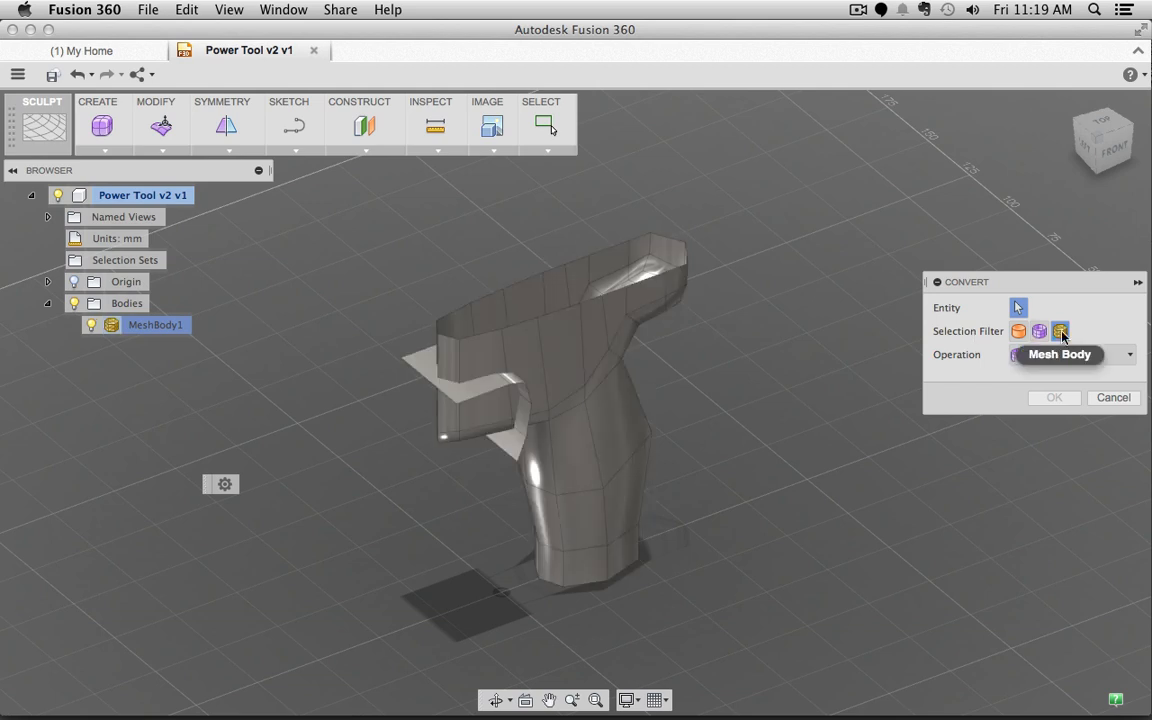
click(573, 362)
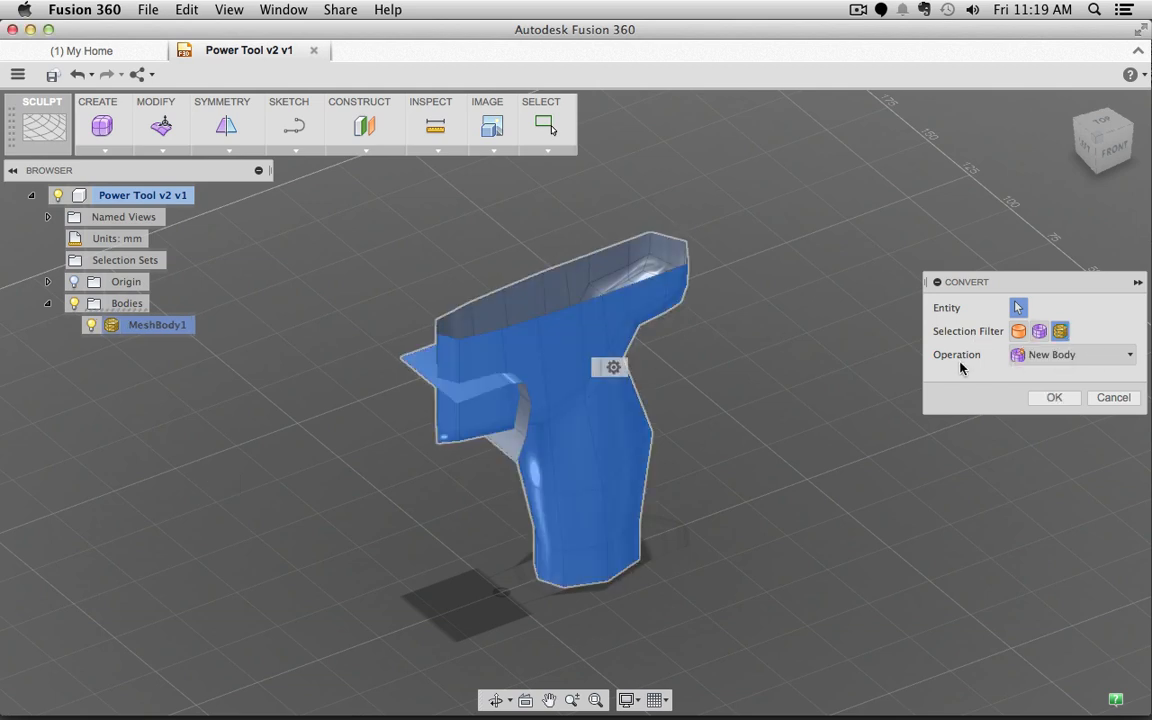
click(1049, 364)
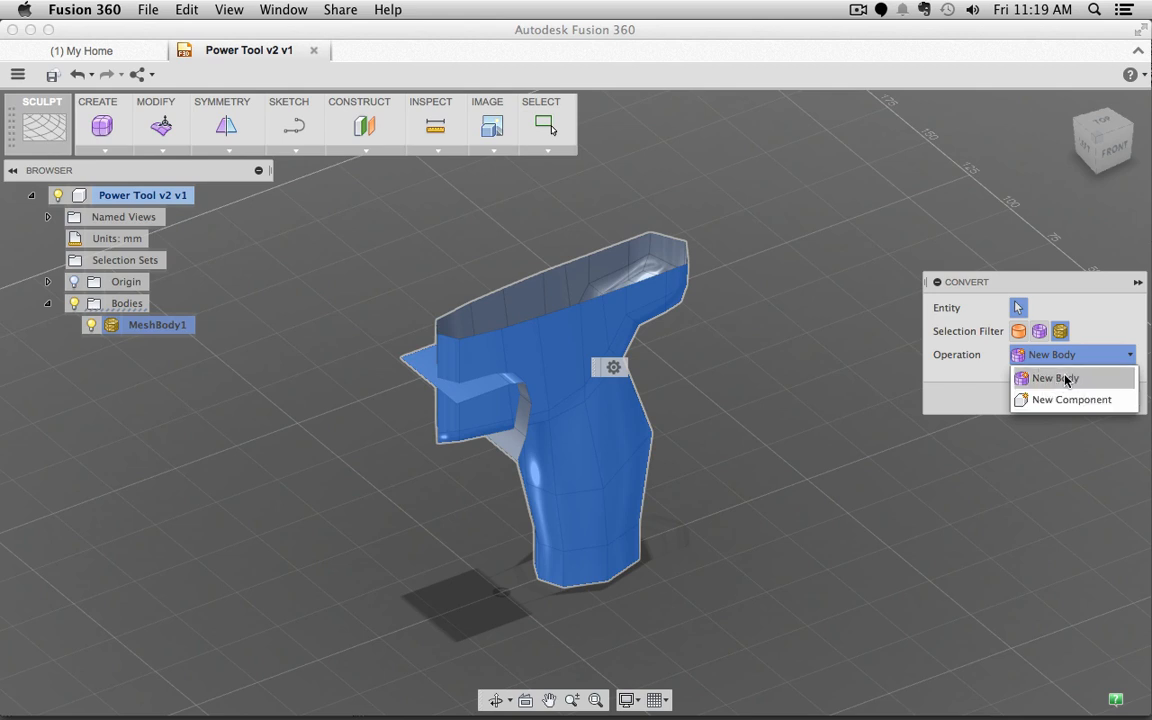
click(1052, 379)
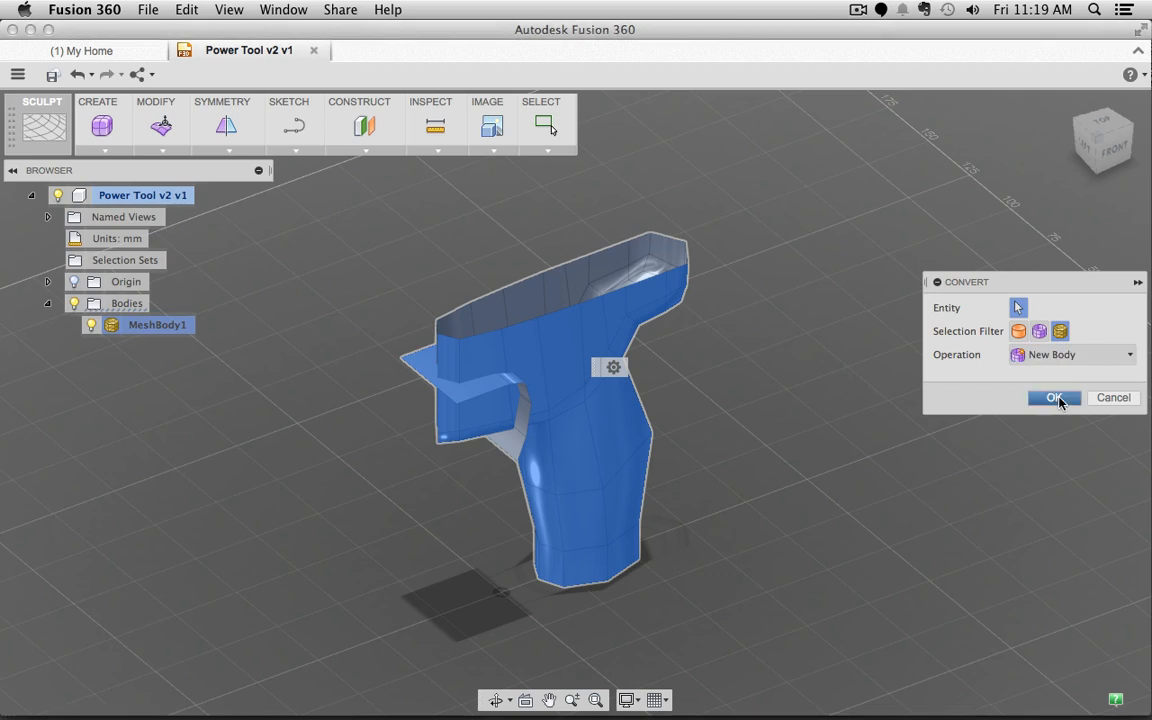
click(1058, 398)
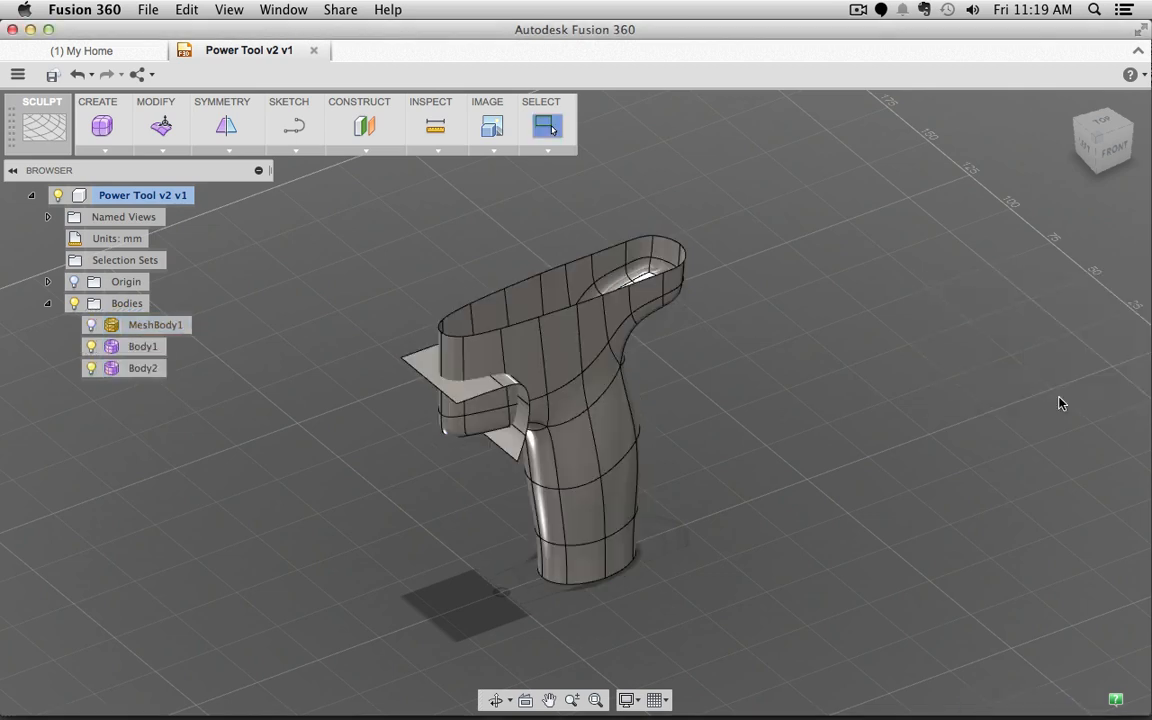
Step: Inspect Body1 and Body2, showing and hiding MeshBody1 to compare with the grip
click(144, 347)
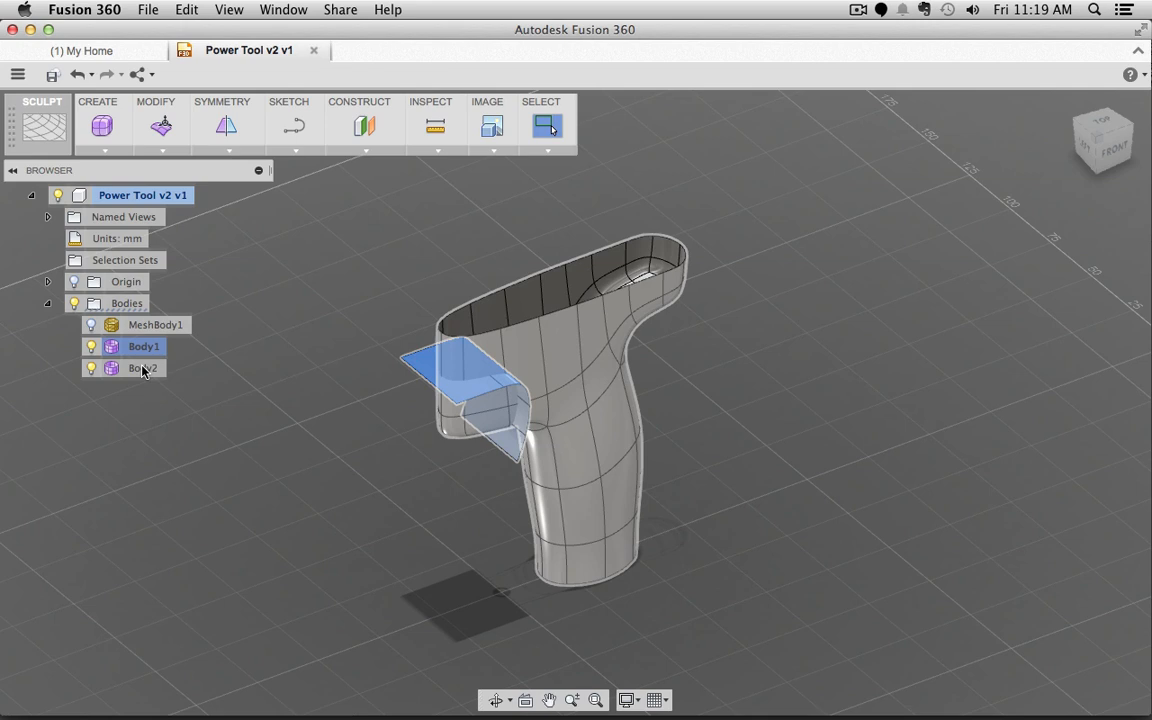
click(143, 369)
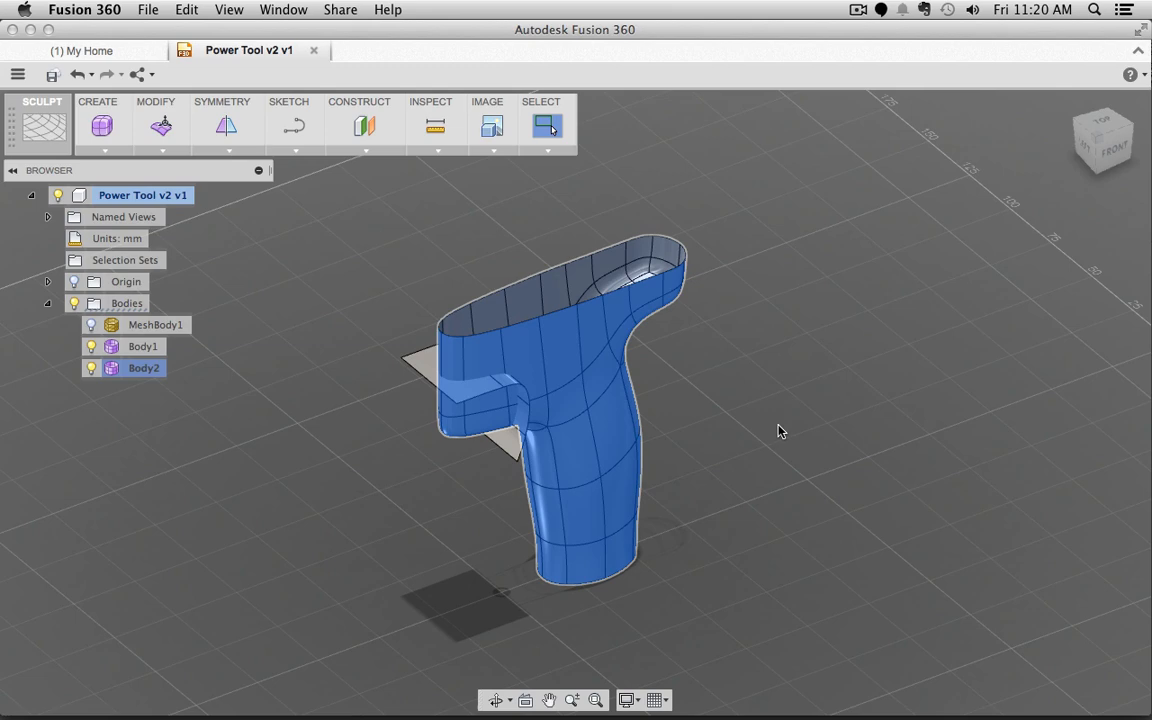
shift+middle_drag(668, 395, 729, 428)
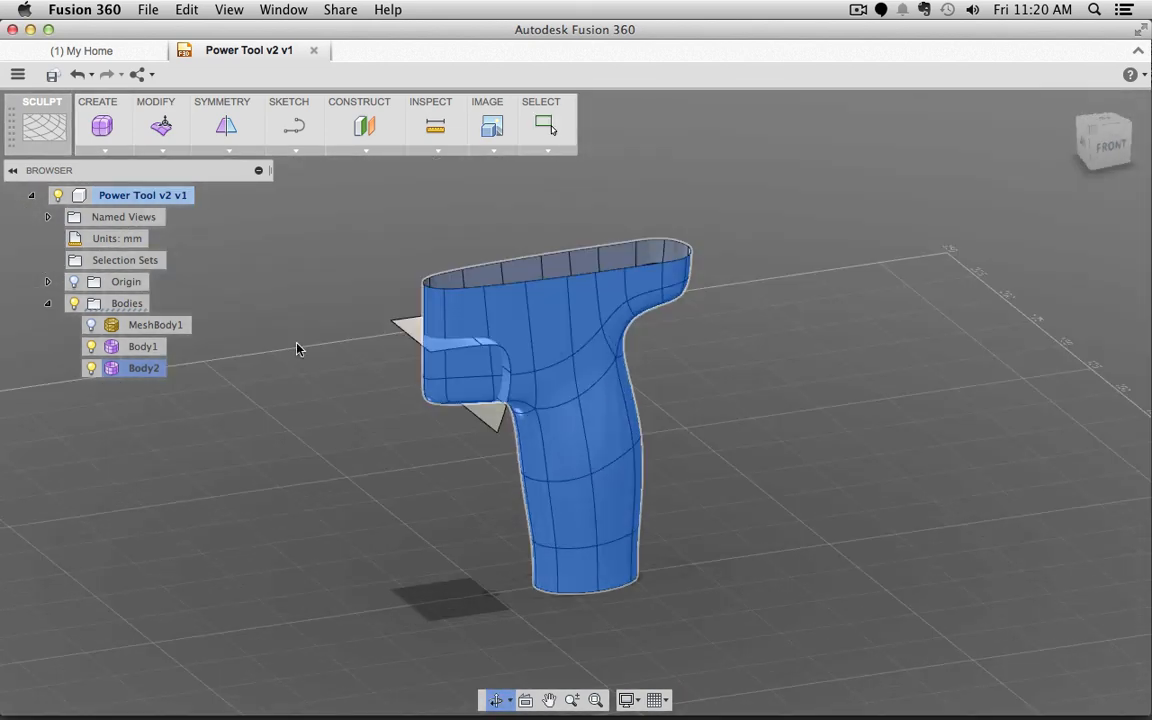
click(92, 327)
click(92, 326)
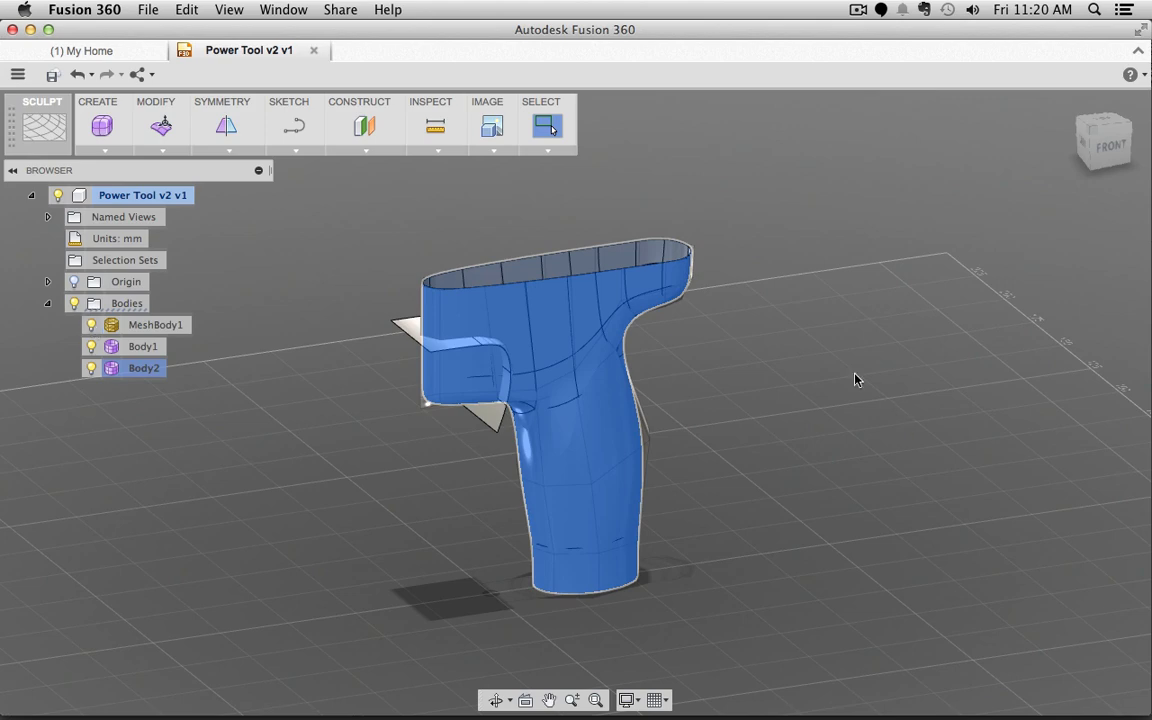
click(803, 400)
shift+middle_drag(797, 424, 751, 424)
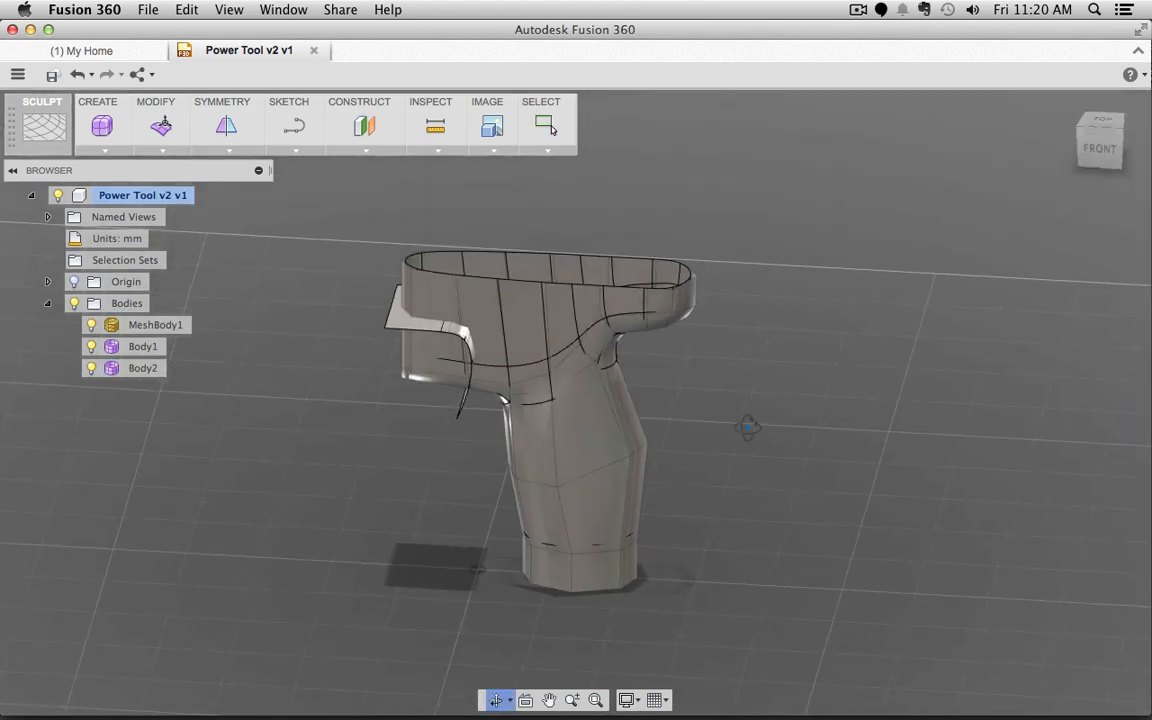
click(91, 325)
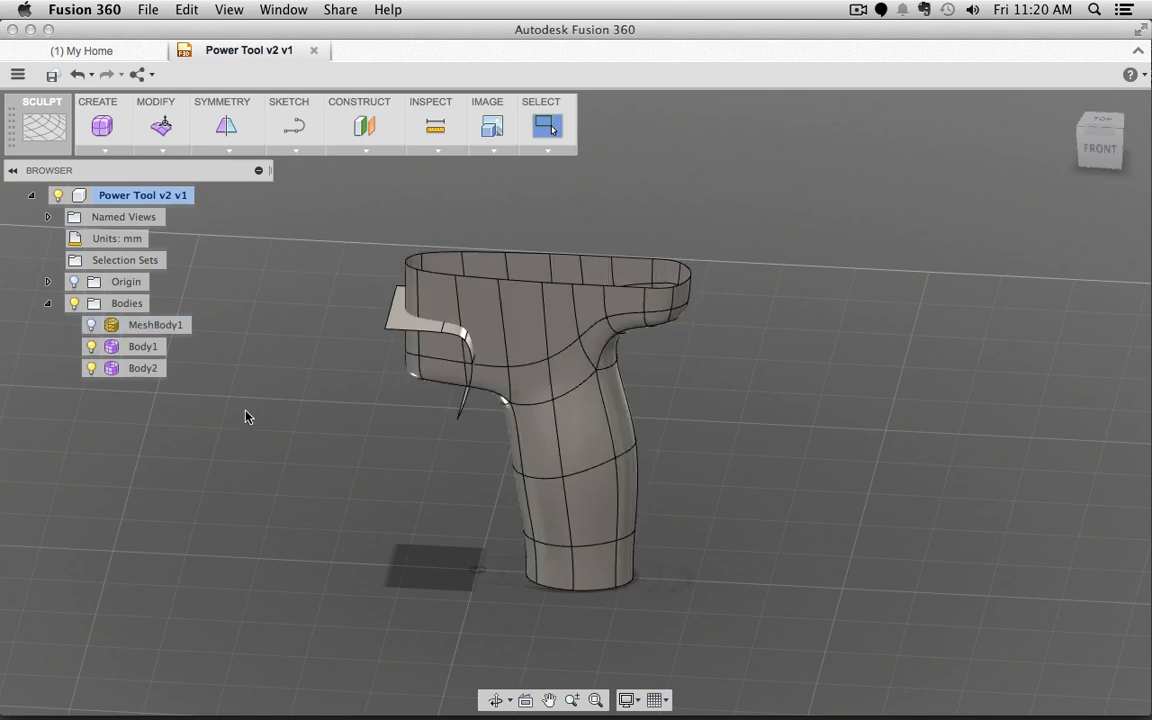
Step: Delete MeshBody1 from the browser, leaving Body1 and Body2
click(139, 328)
right_click(139, 331)
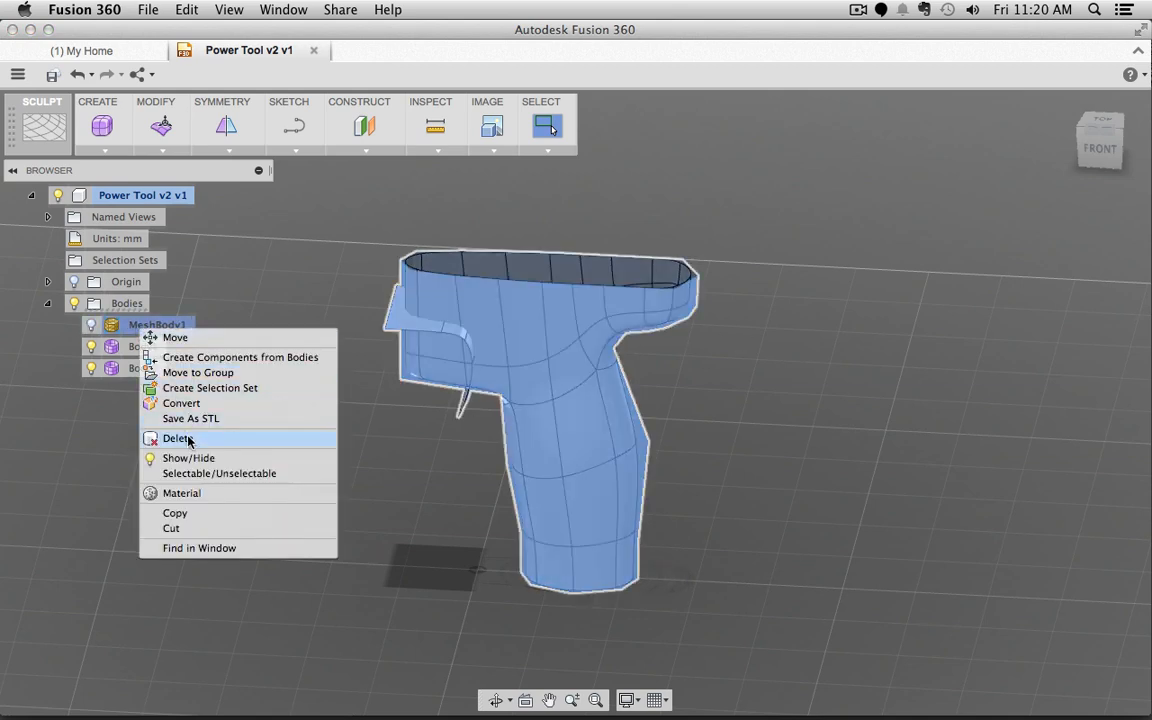
click(116, 439)
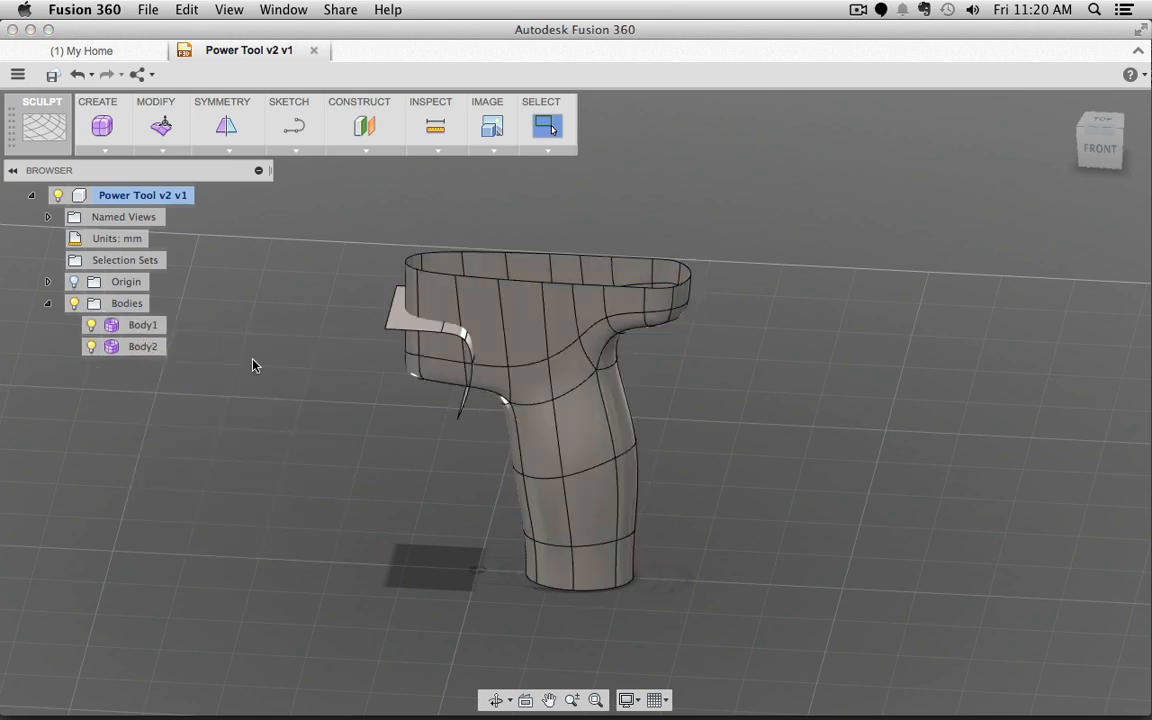
click(150, 327)
click(142, 347)
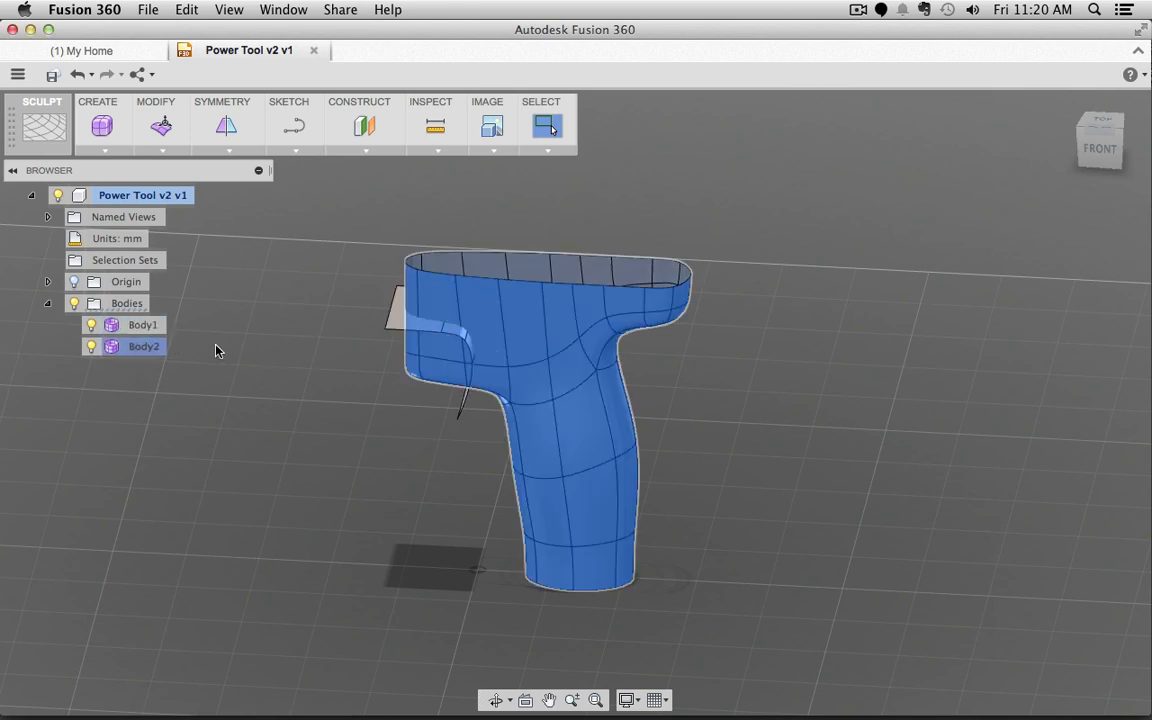
click(164, 151)
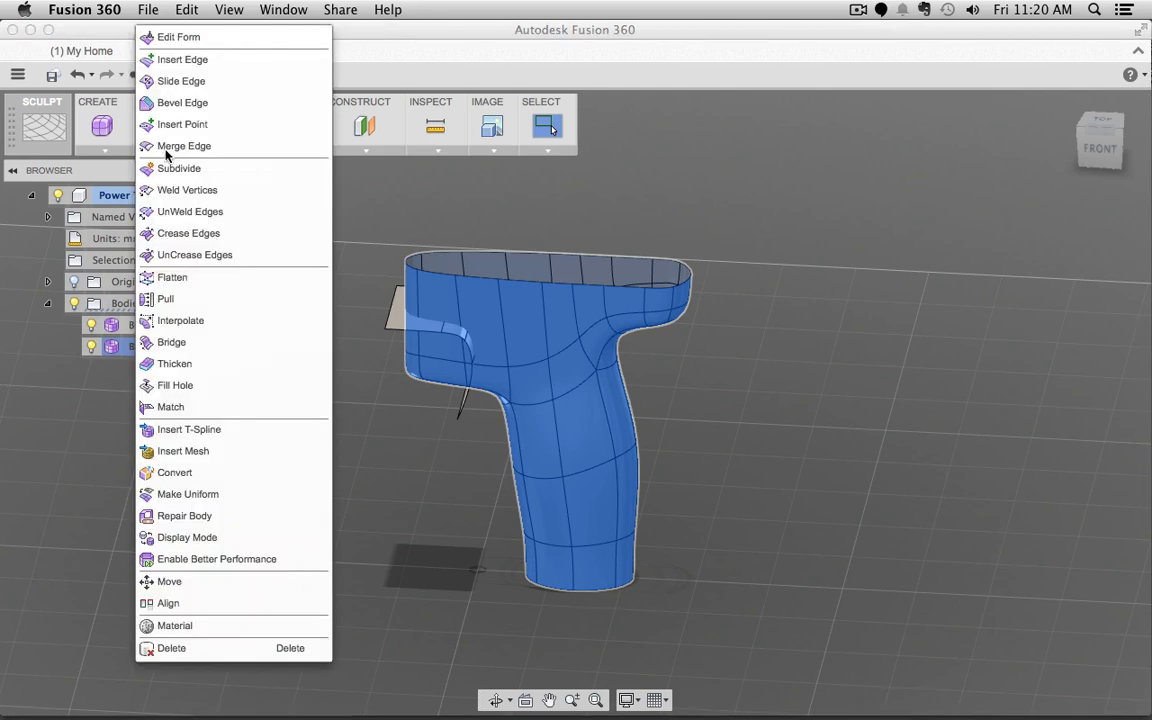
click(190, 540)
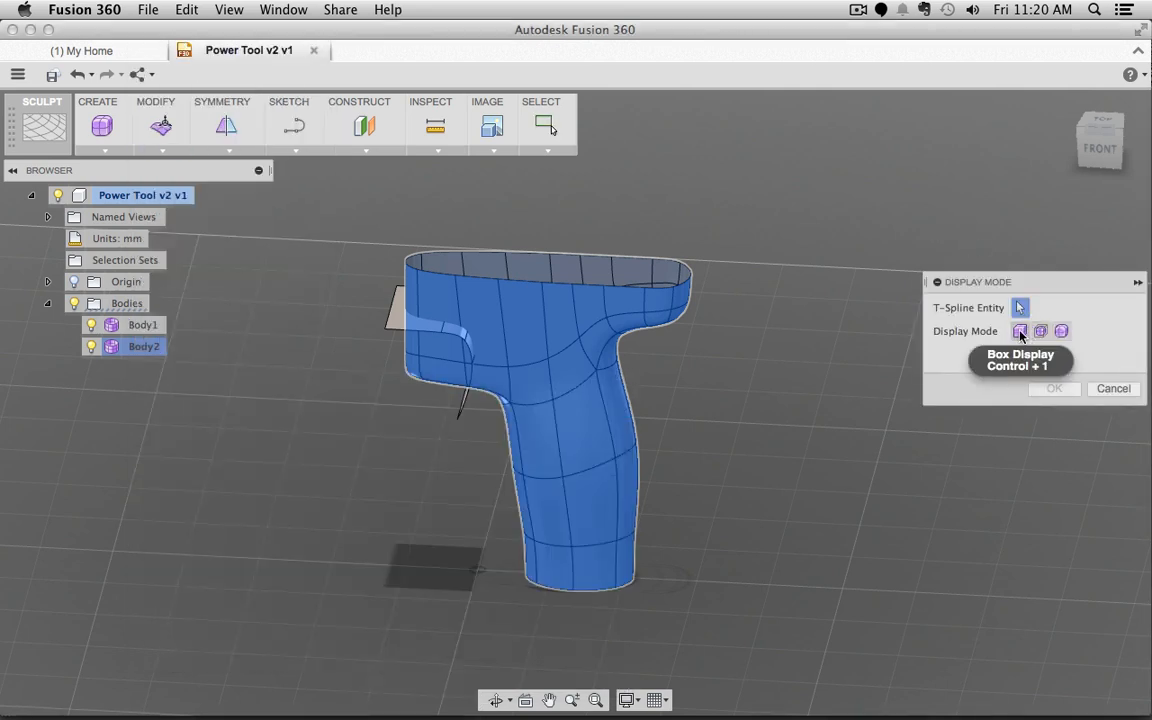
click(1020, 332)
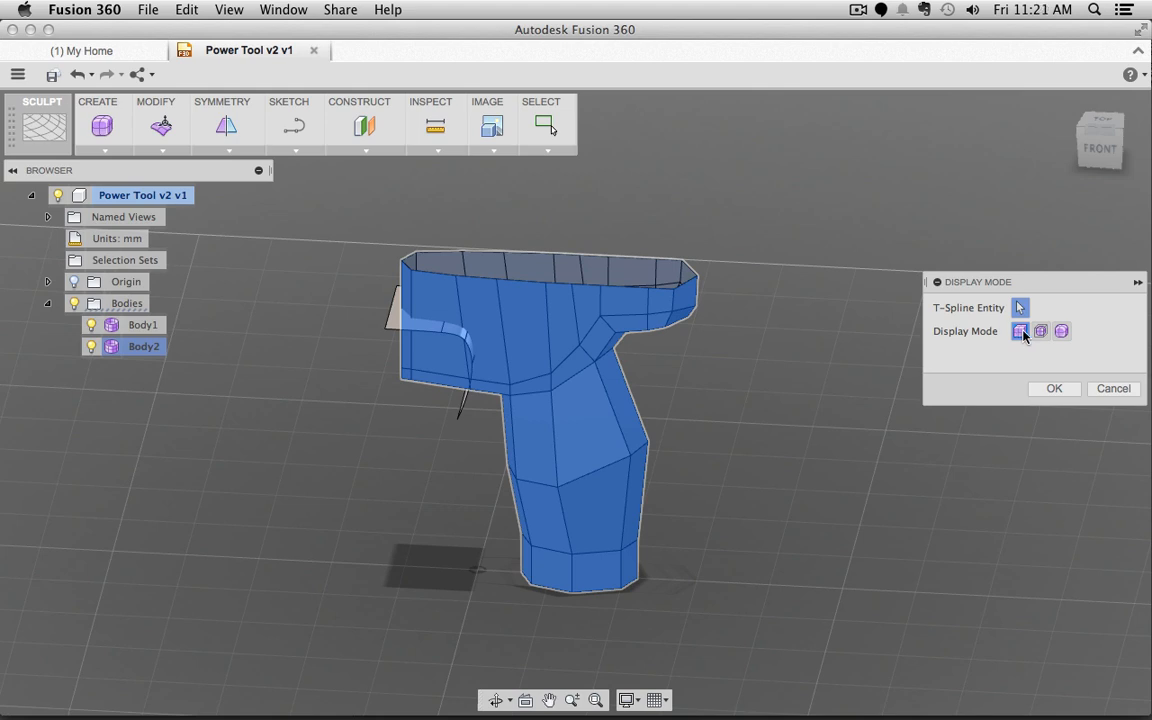
click(1062, 331)
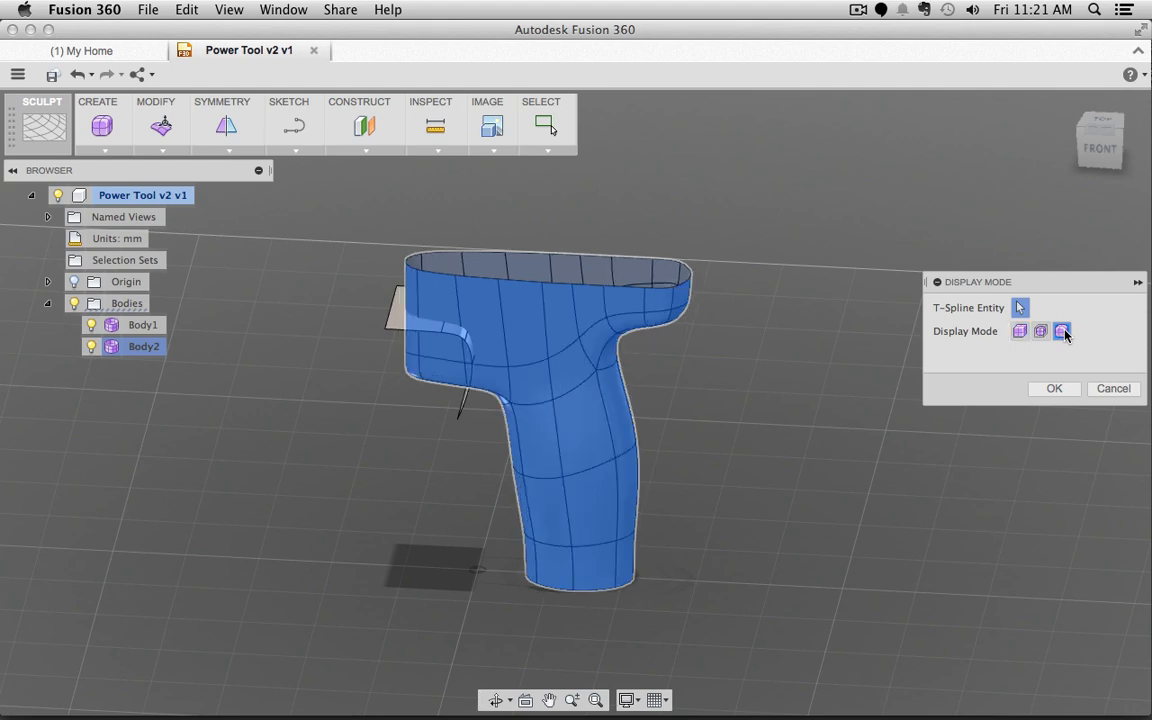
click(1039, 332)
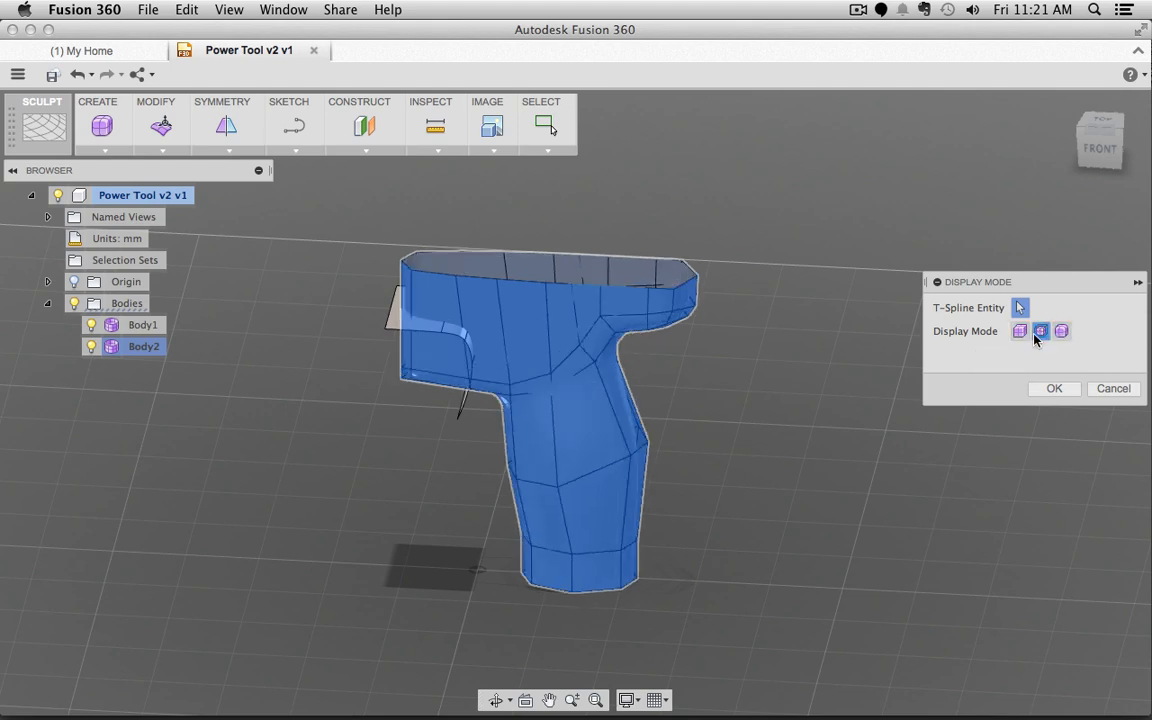
click(1019, 331)
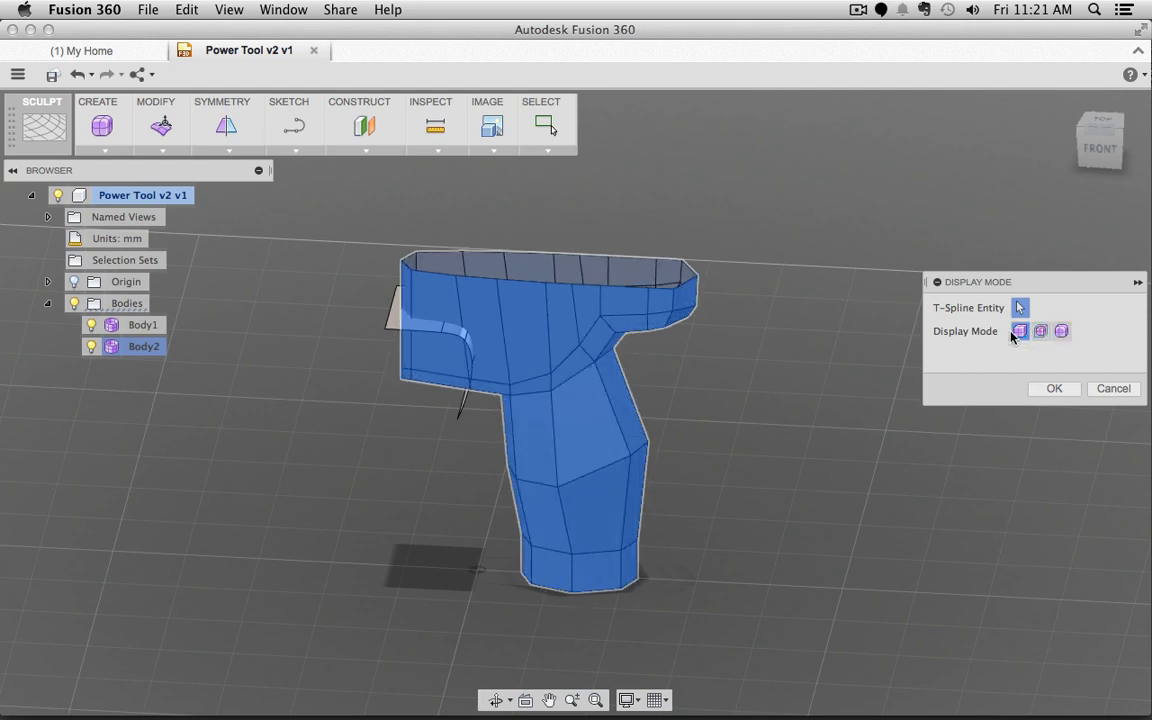
click(1062, 332)
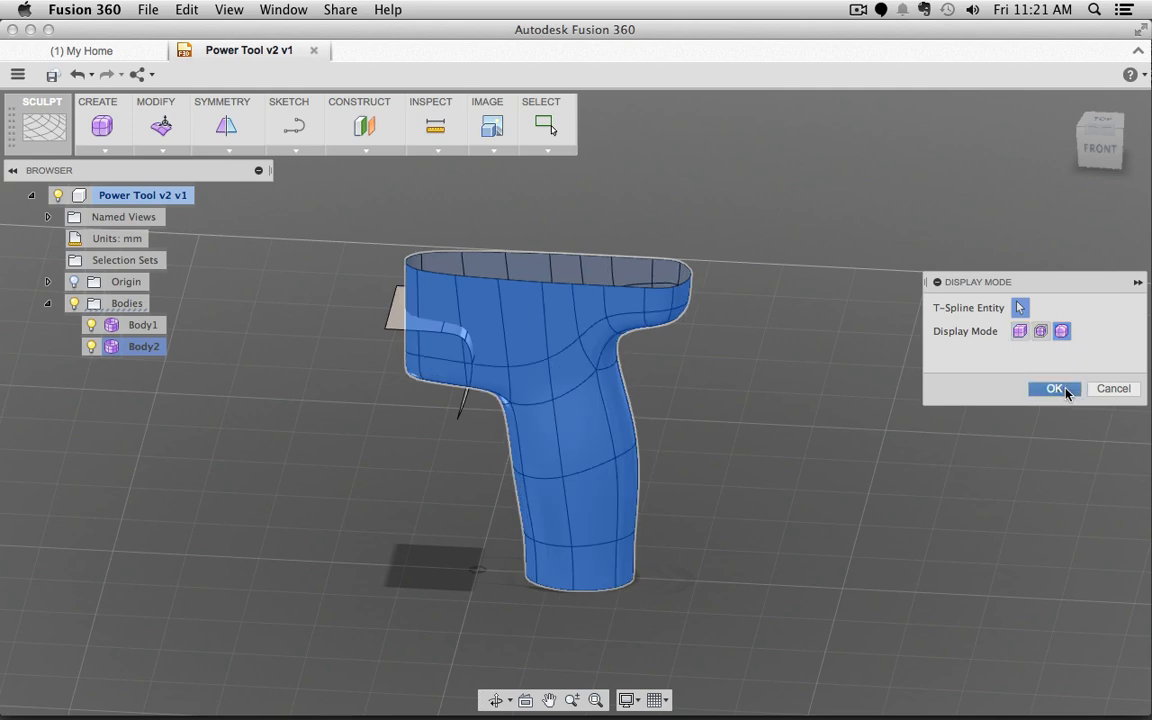
click(1058, 389)
click(712, 356)
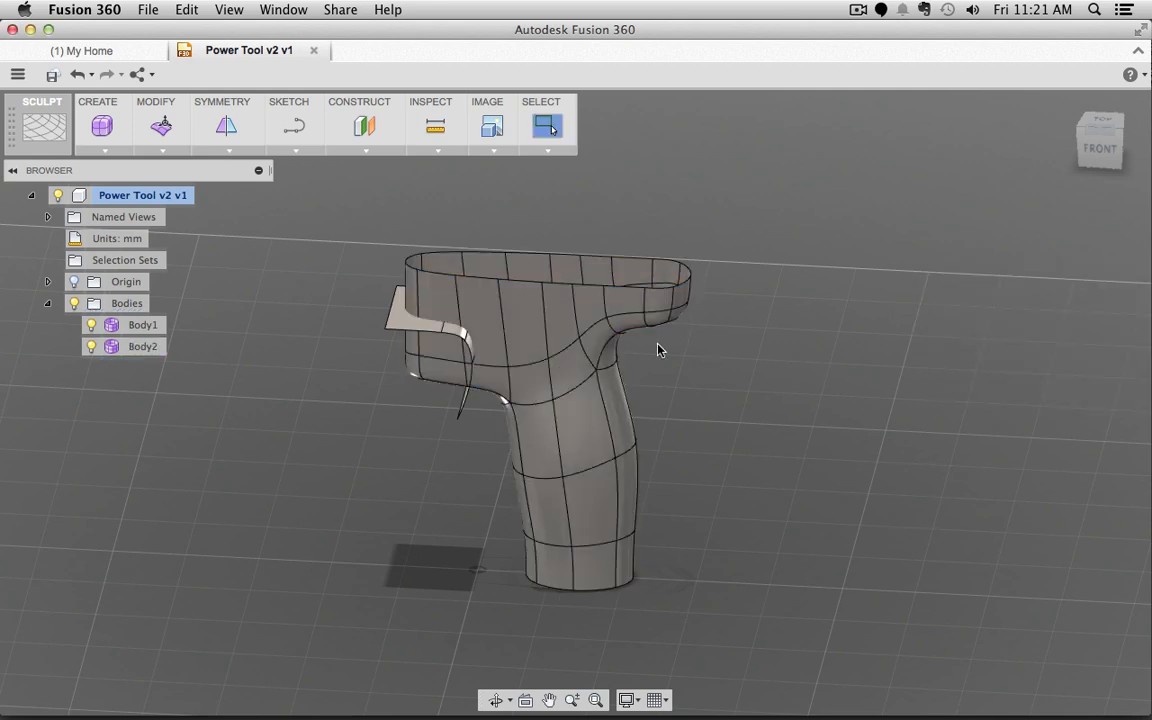
Step: Orbit around the handle until it is seen almost from the front
shift+middle_drag(313, 298, 363, 318)
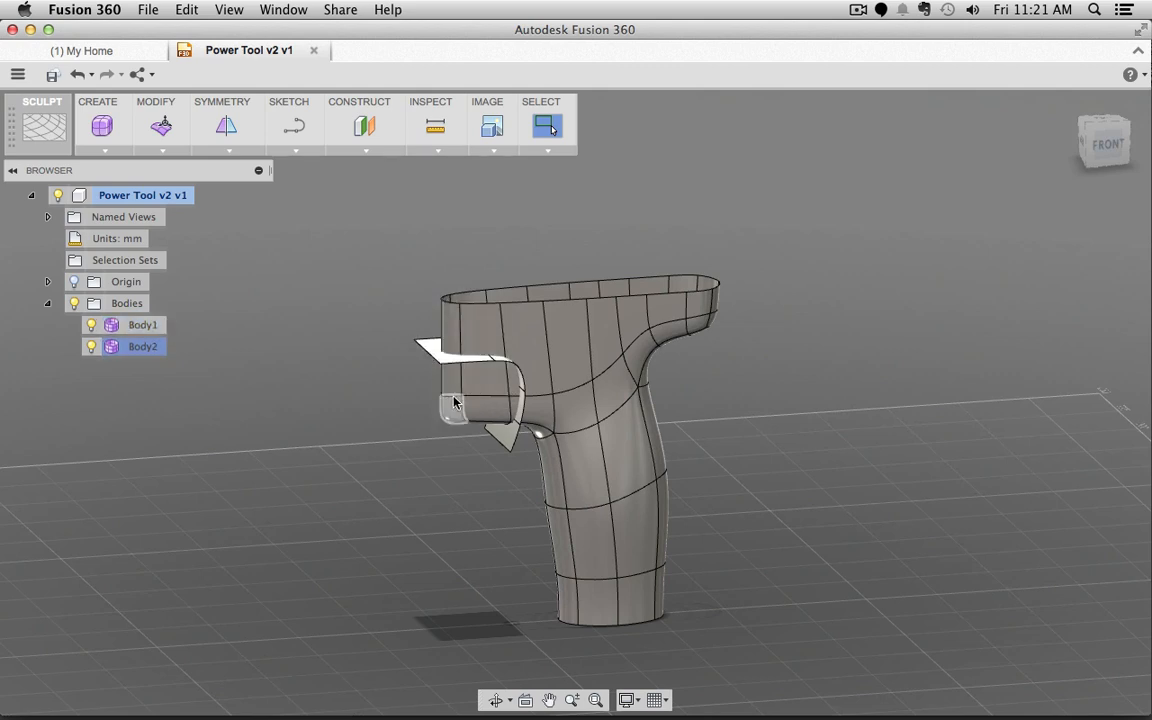
shift+middle_drag(347, 424, 378, 463)
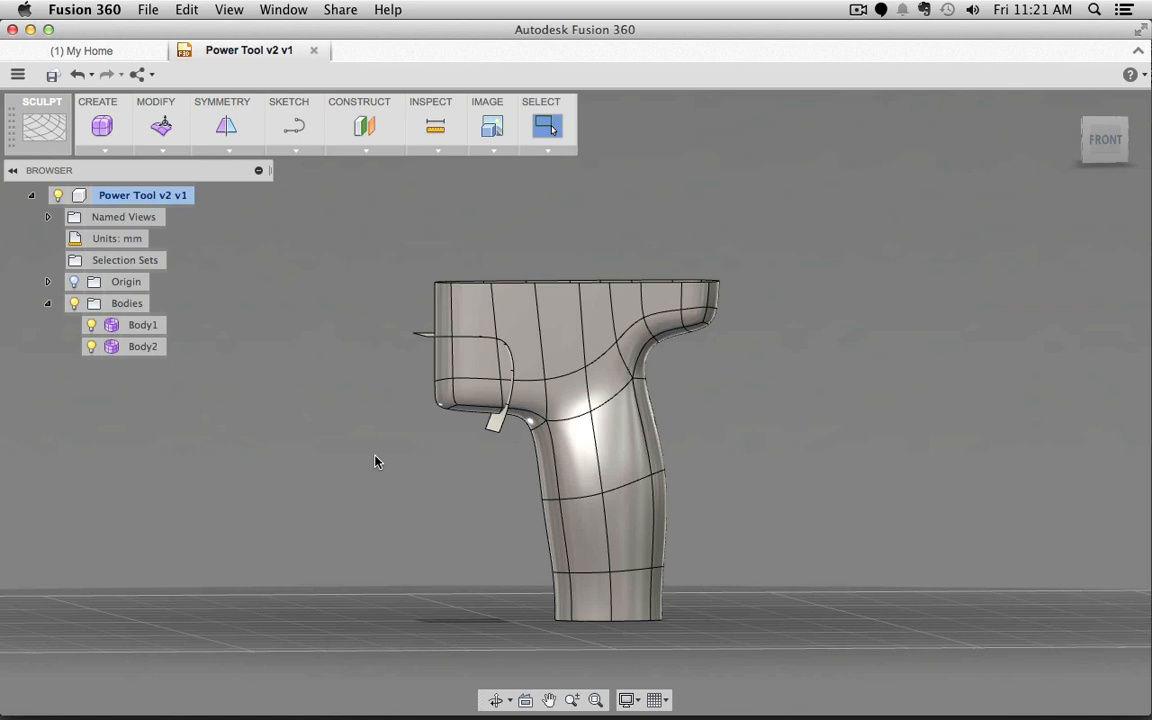
Step: Convert Body1 and Body2 as New Body, creating surface bodies Body3 and Body4
click(152, 327)
shift+click(150, 347)
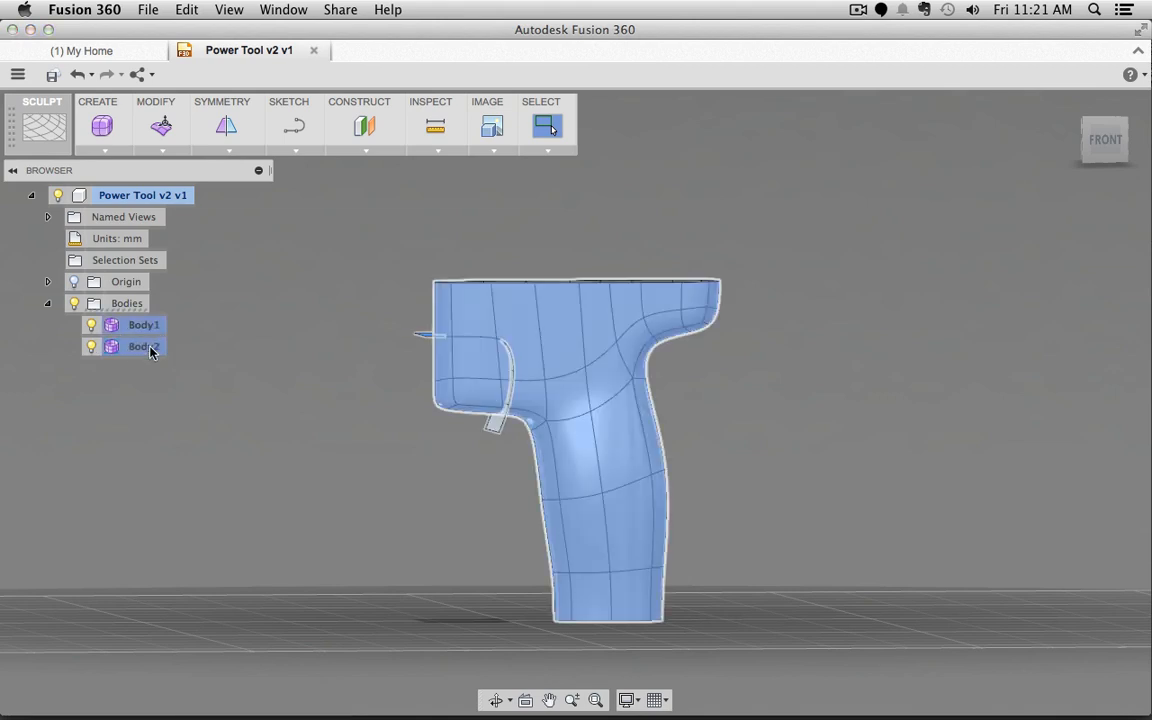
right_click(151, 349)
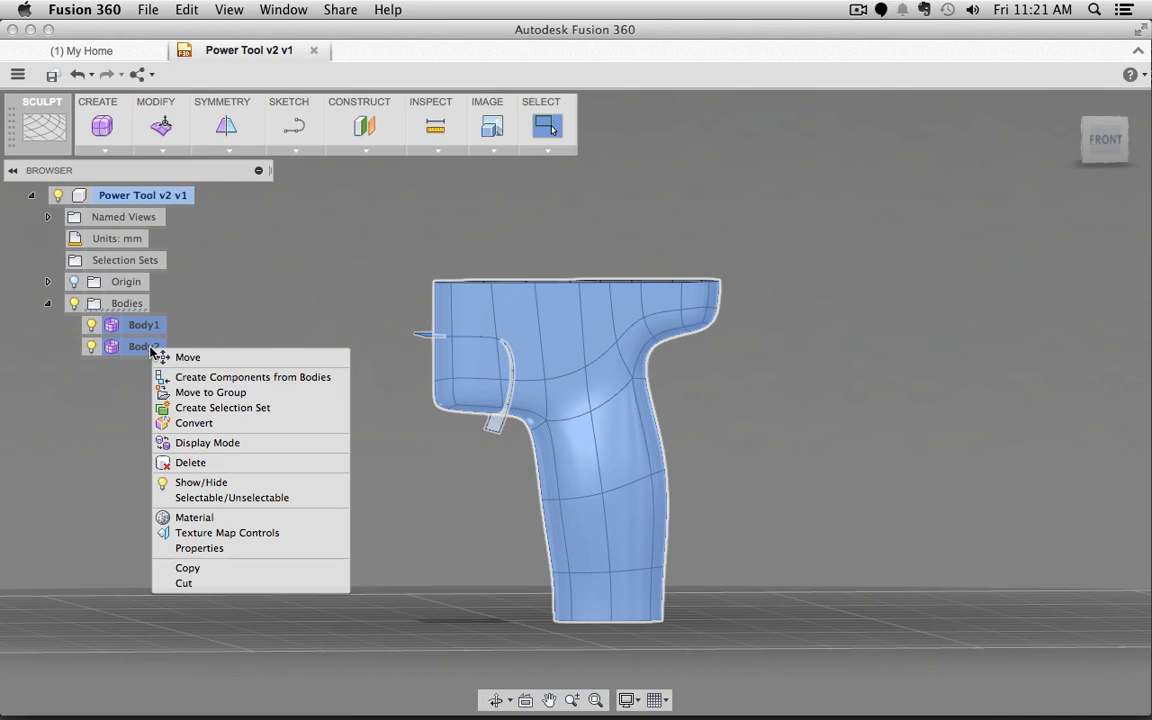
click(215, 424)
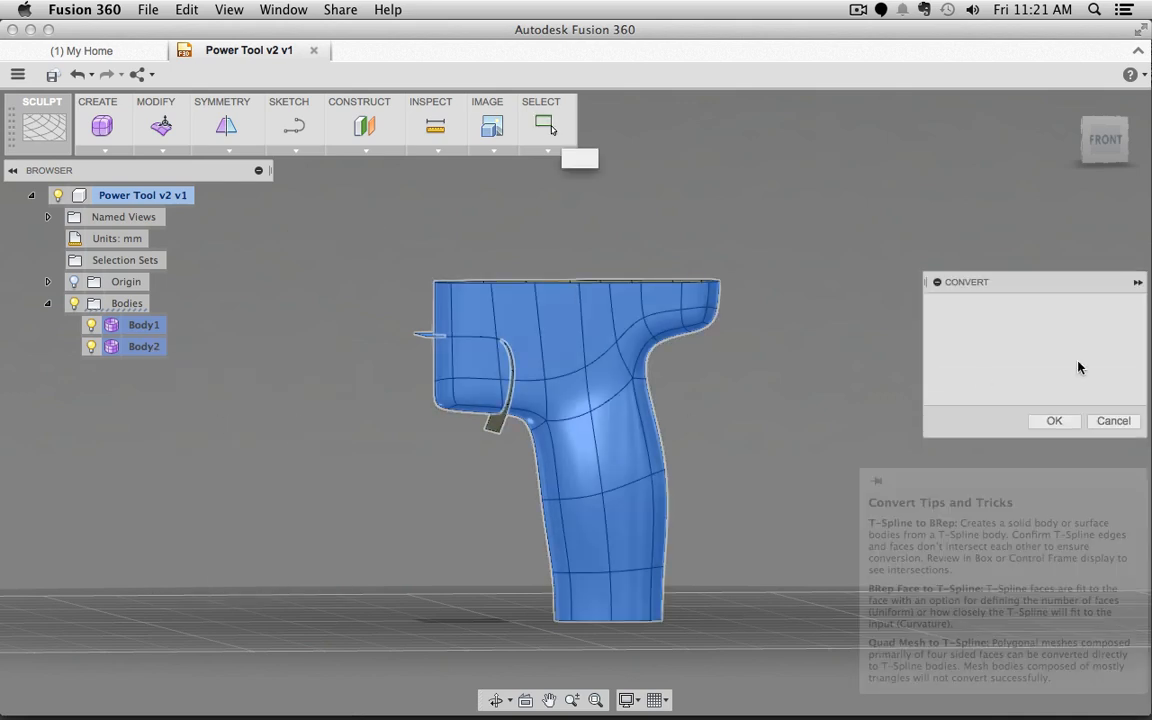
click(1055, 384)
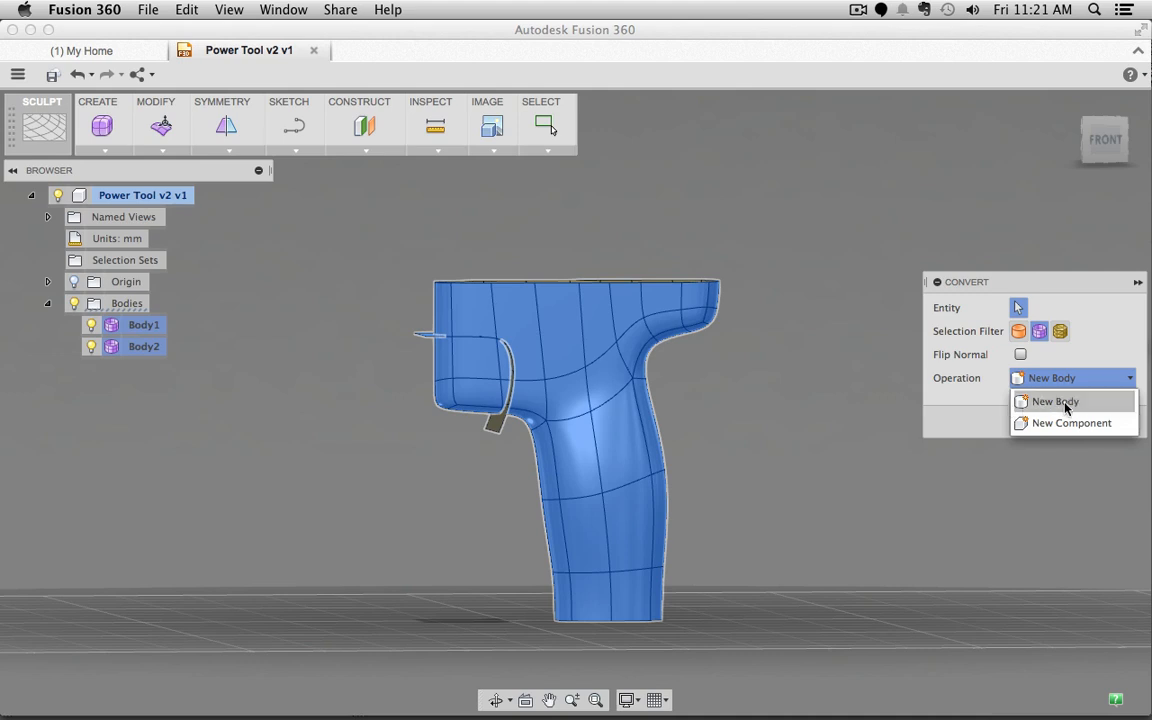
click(1062, 402)
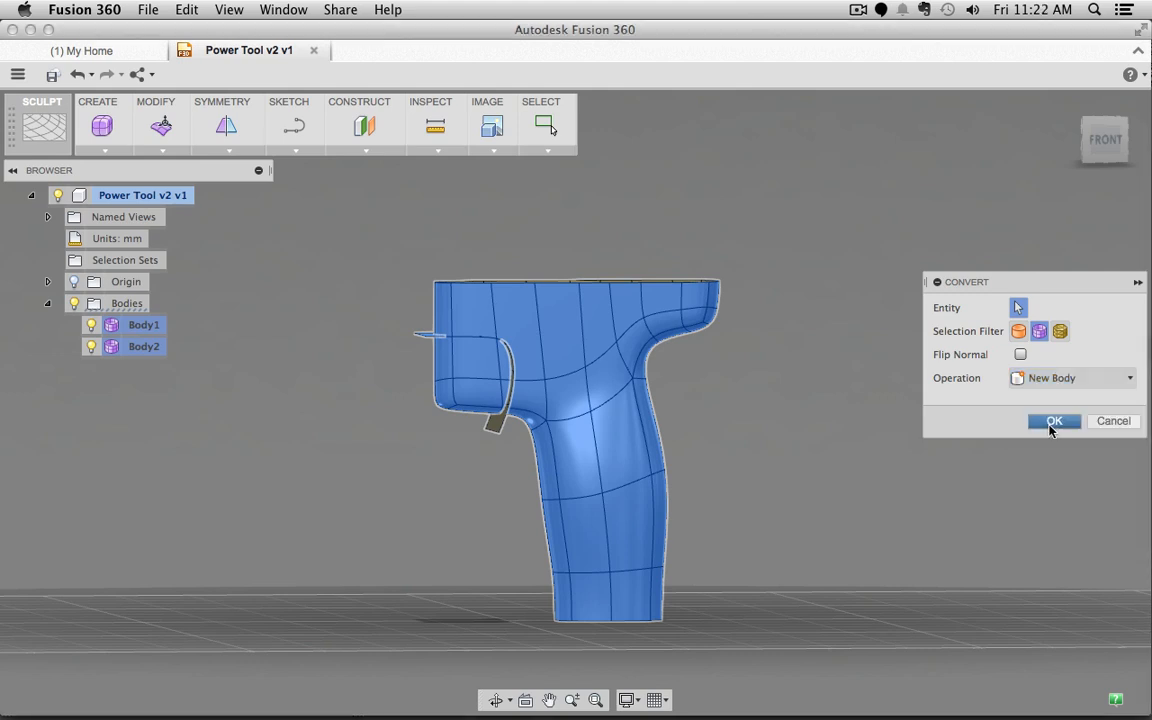
click(1053, 422)
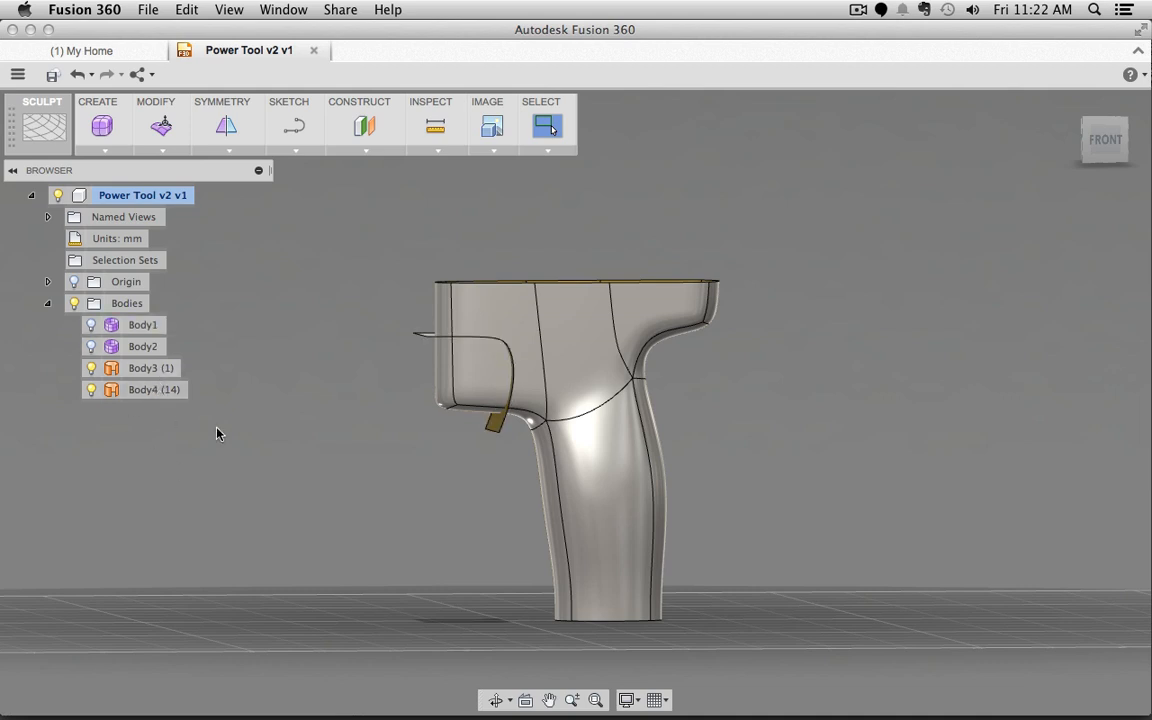
mouse_move(393, 361)
shift+middle_down()
mouse_move(404, 404)
mouse_move(528, 345)
mouse_move(388, 352)
shift+middle_up()
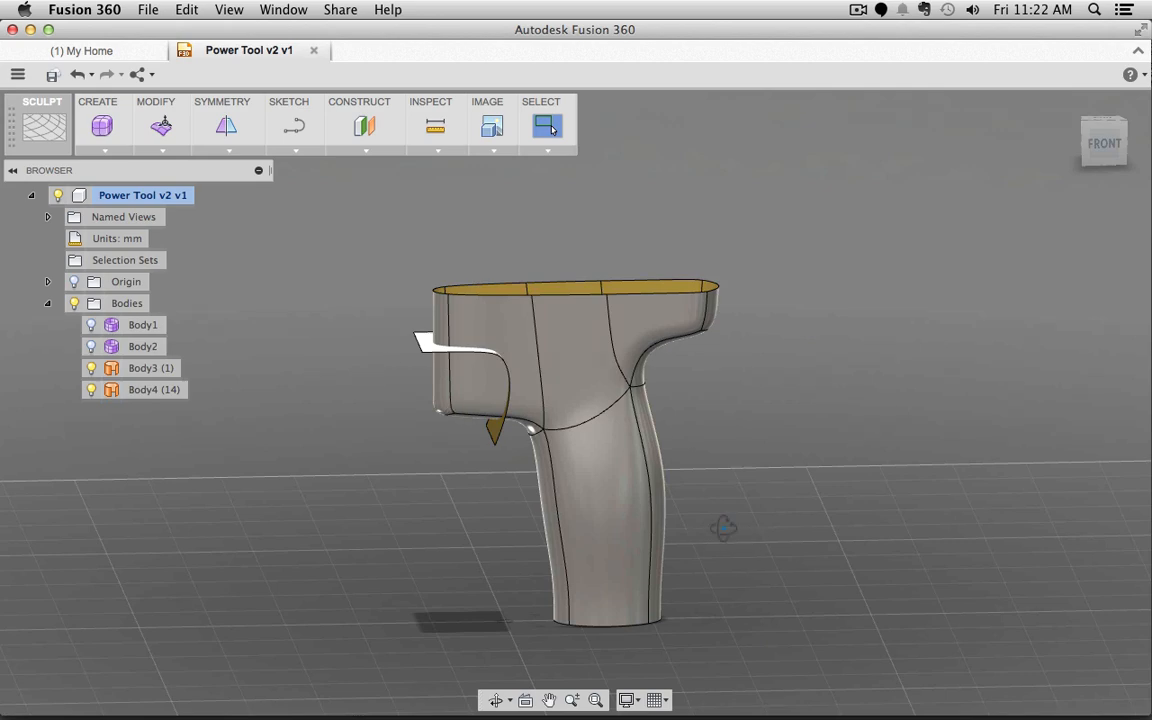
shift+middle_drag(725, 527, 527, 303)
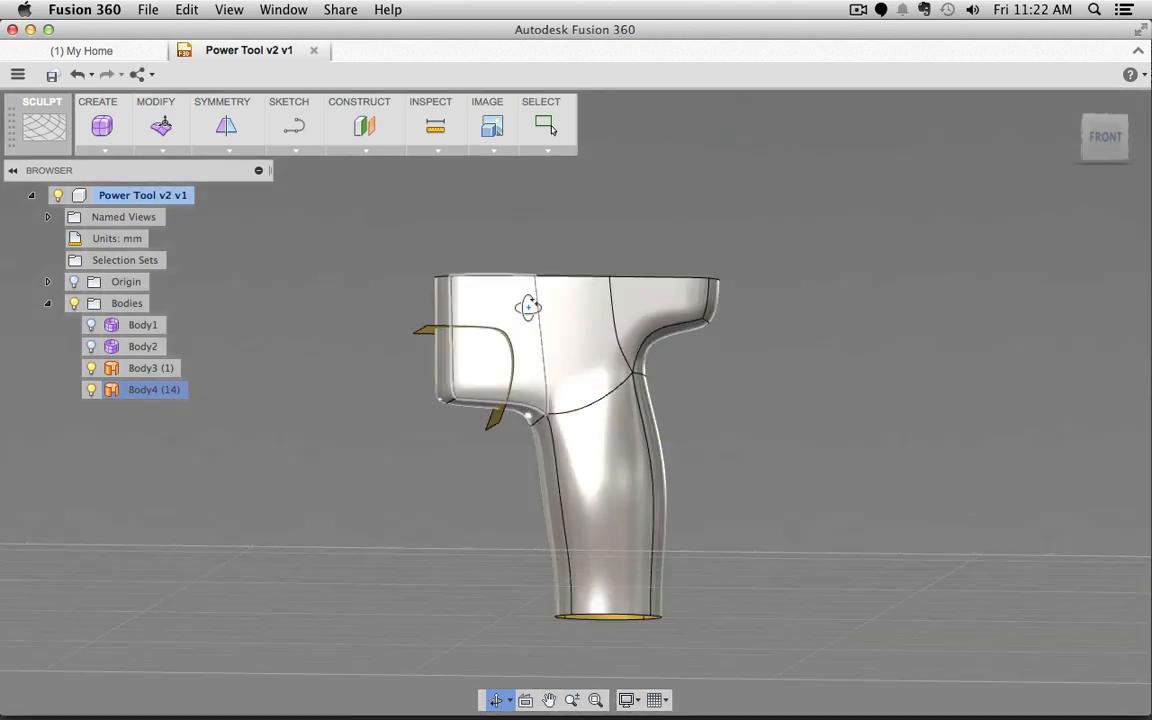
click(392, 484)
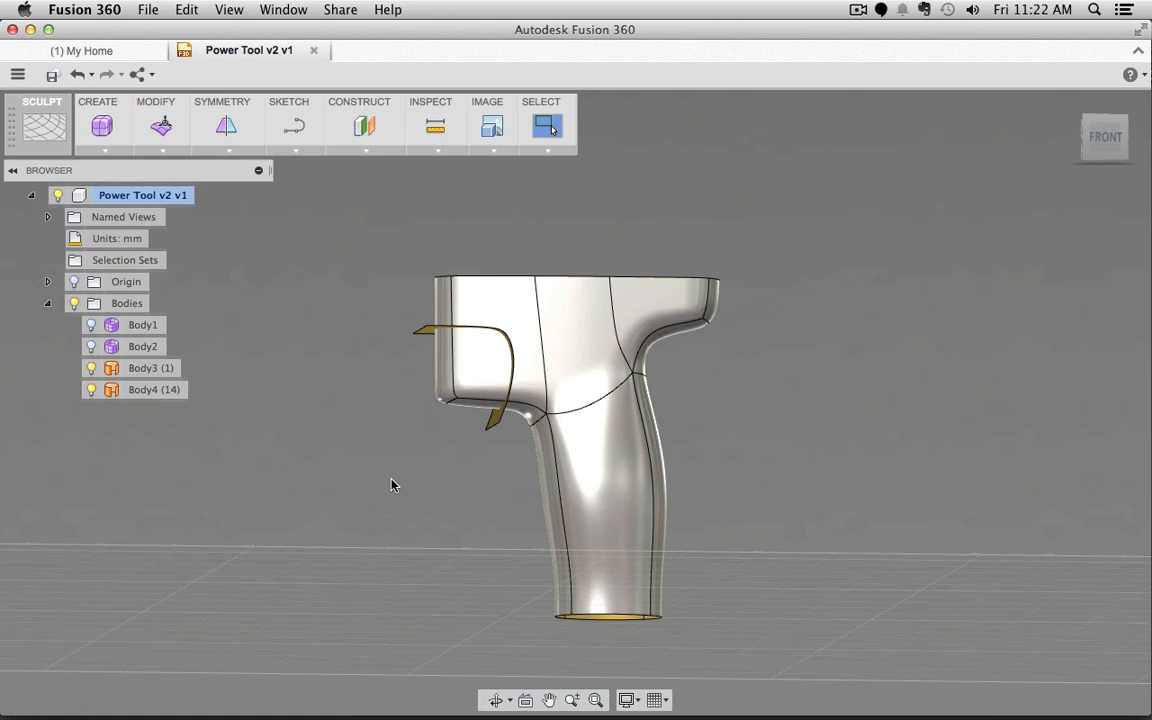
middle_drag(387, 466, 399, 435)
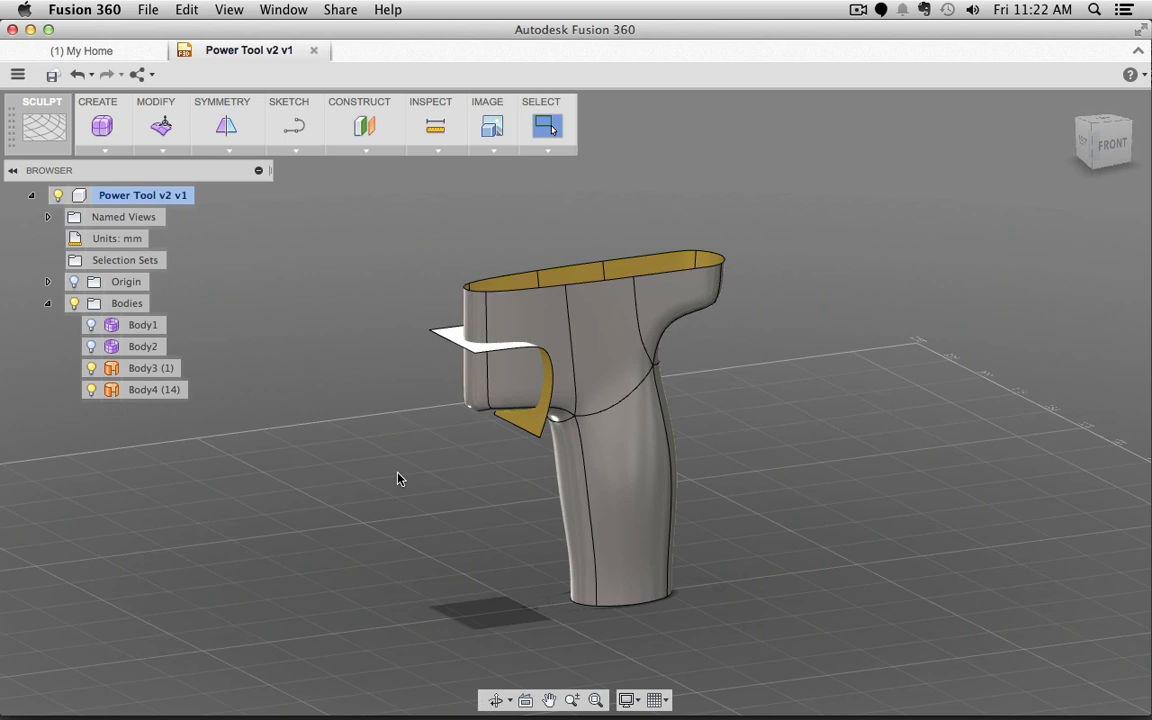
click(461, 336)
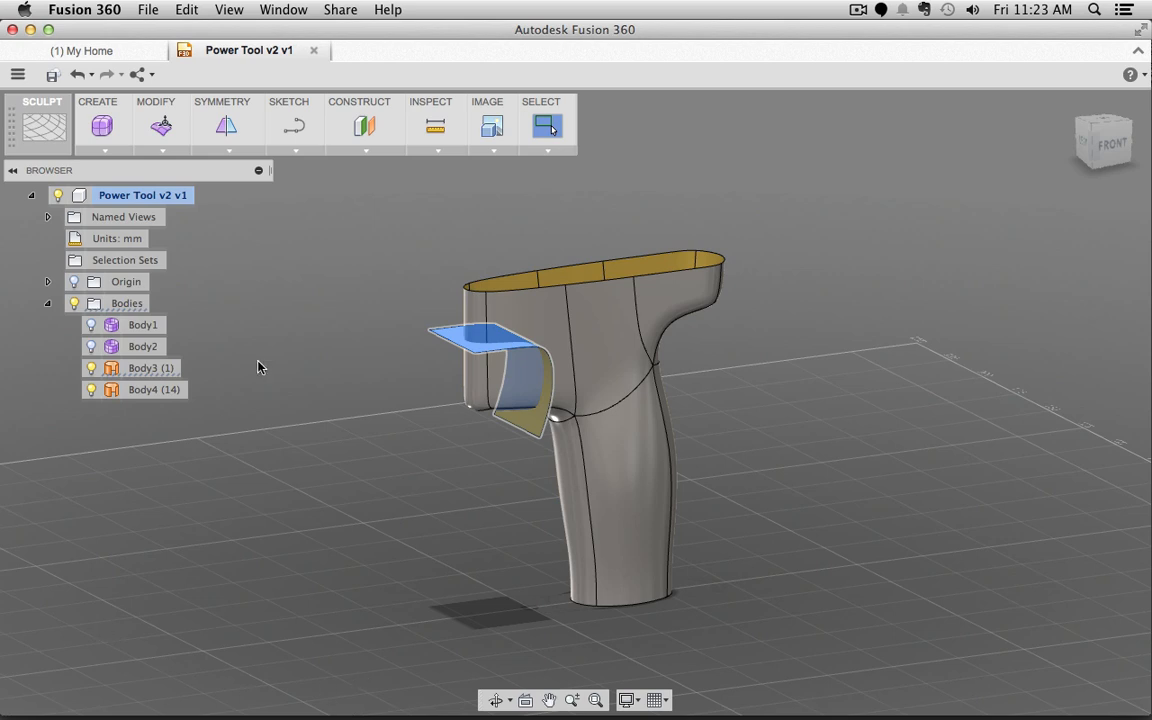
click(255, 290)
Step: In the Patch workspace, trim the grip with the patch as tool, removing the trigger-opening region
click(44, 127)
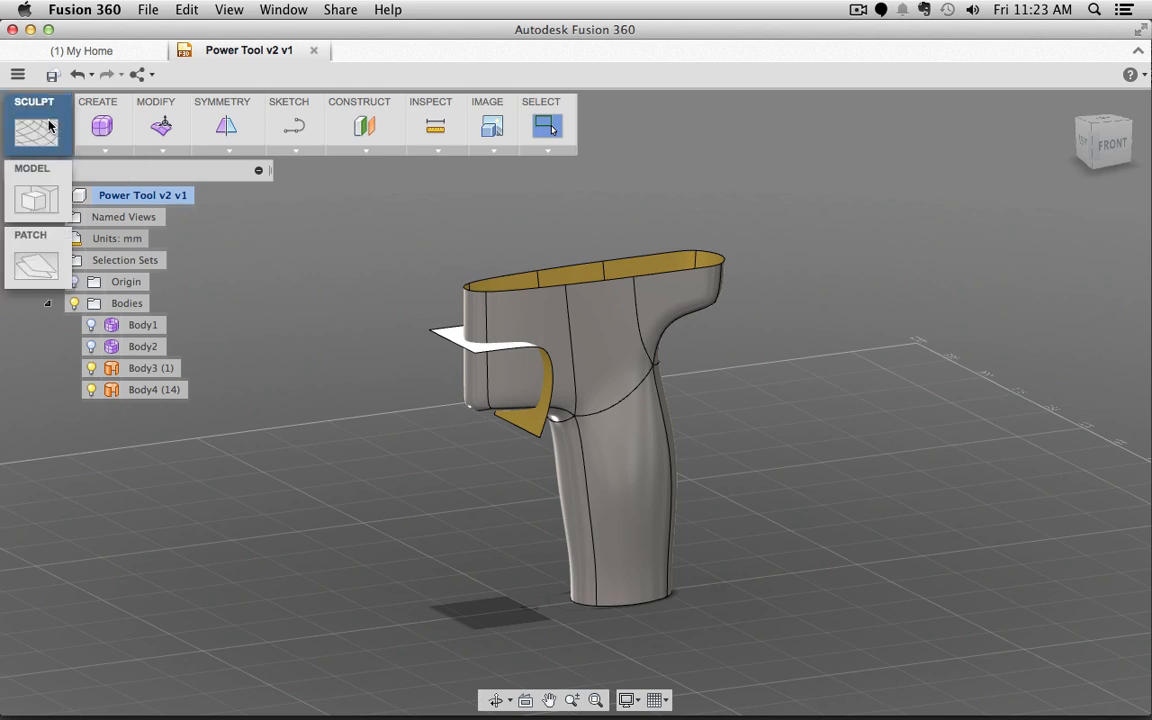
click(40, 258)
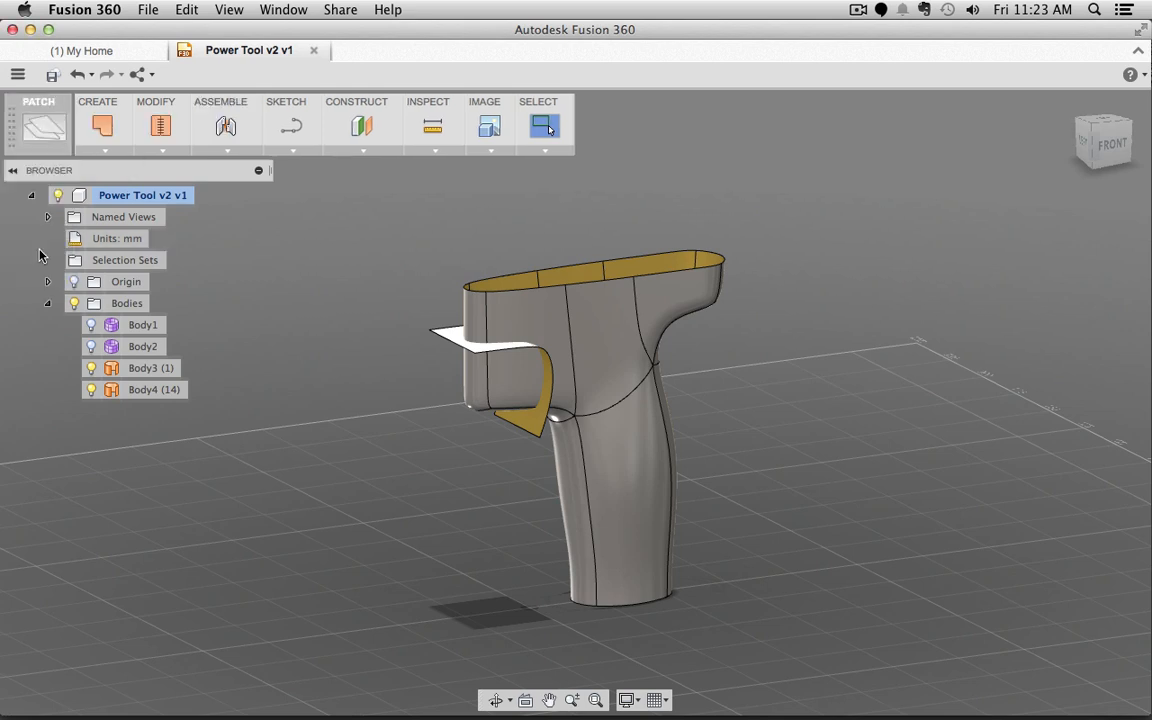
click(159, 152)
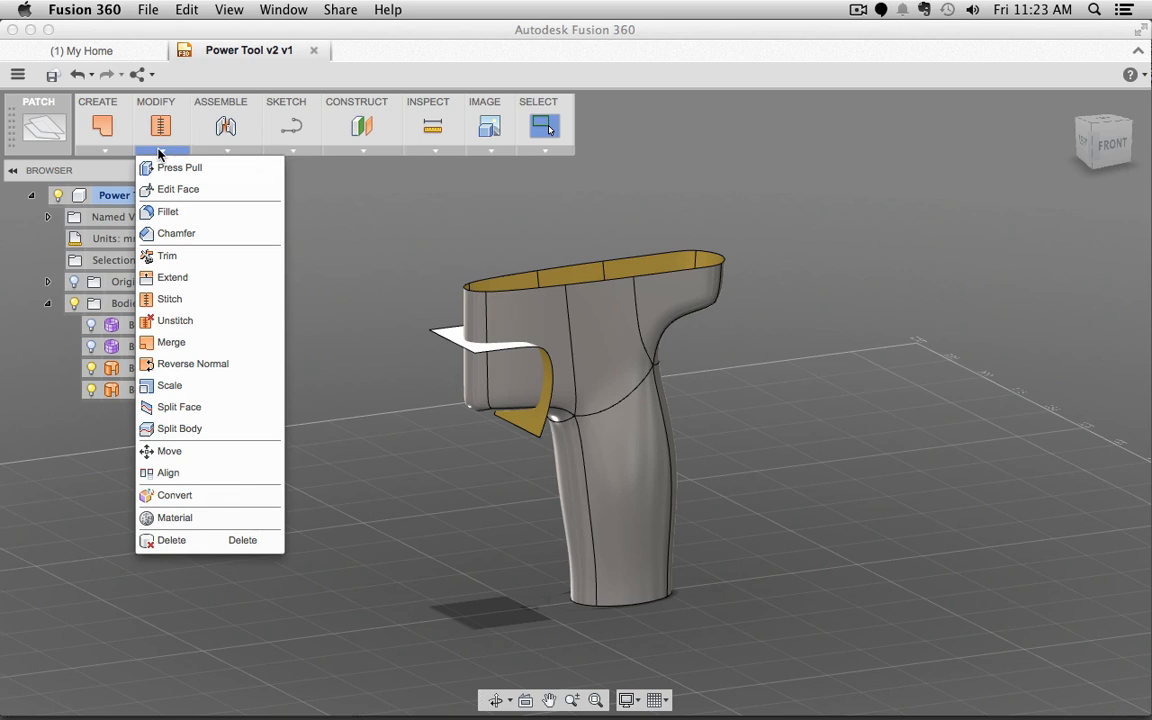
click(170, 256)
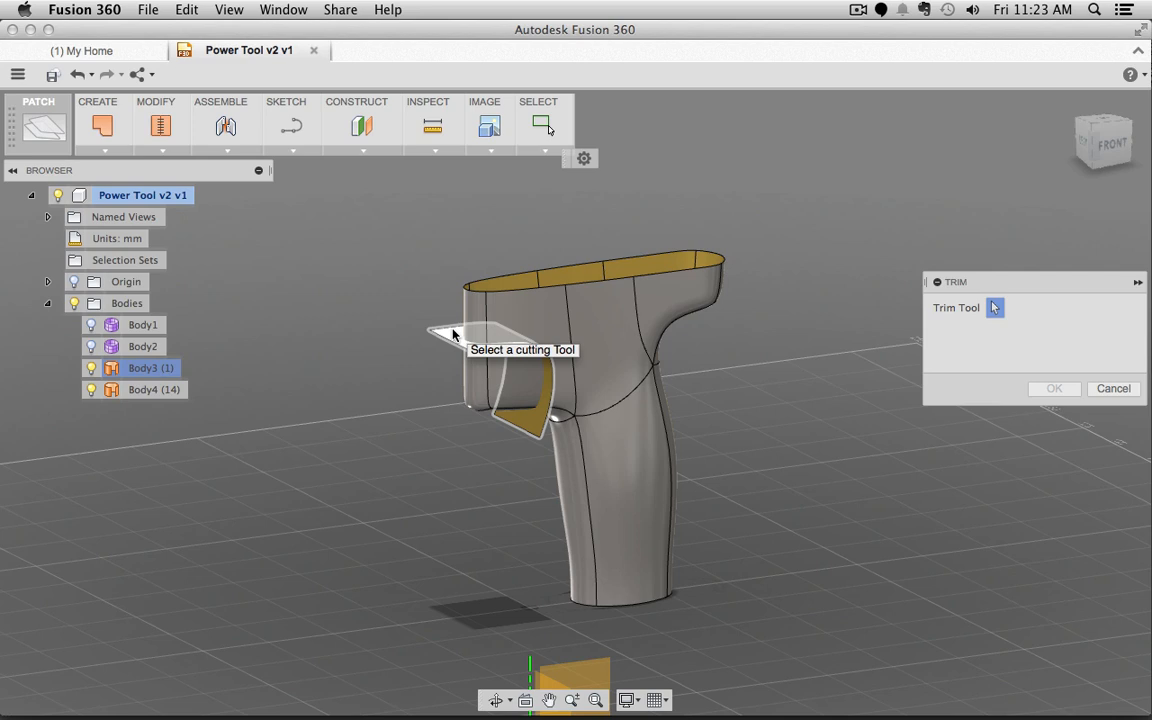
click(452, 334)
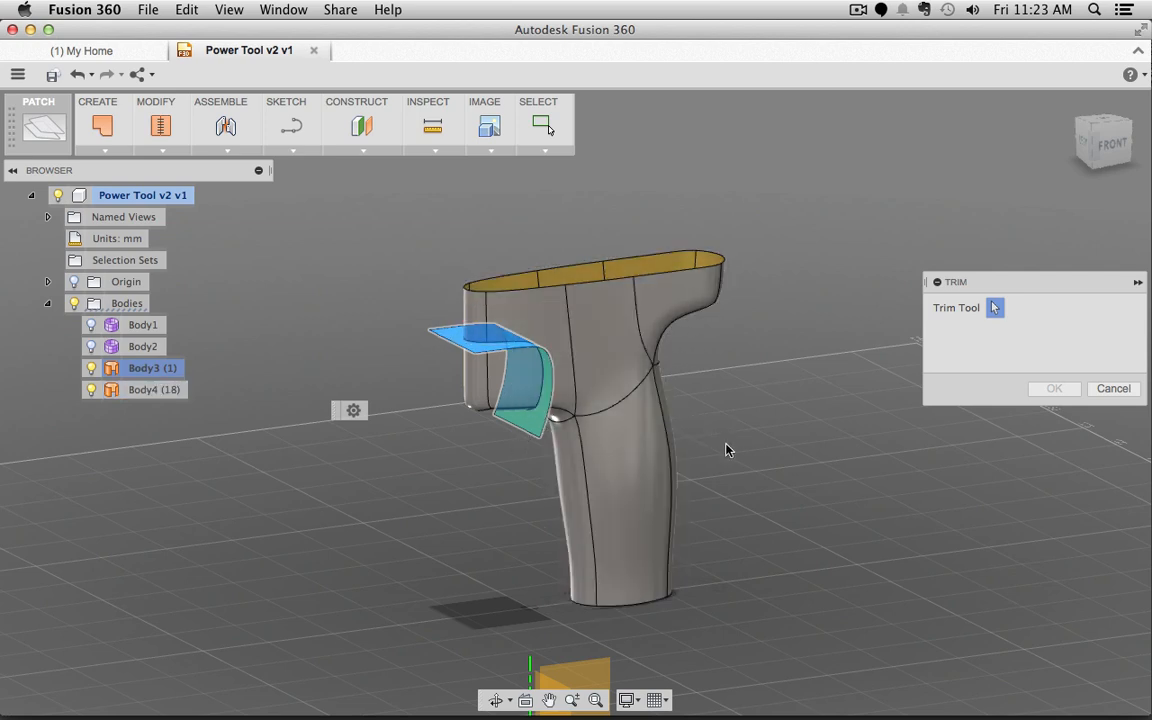
shift+middle_drag(765, 468, 721, 437)
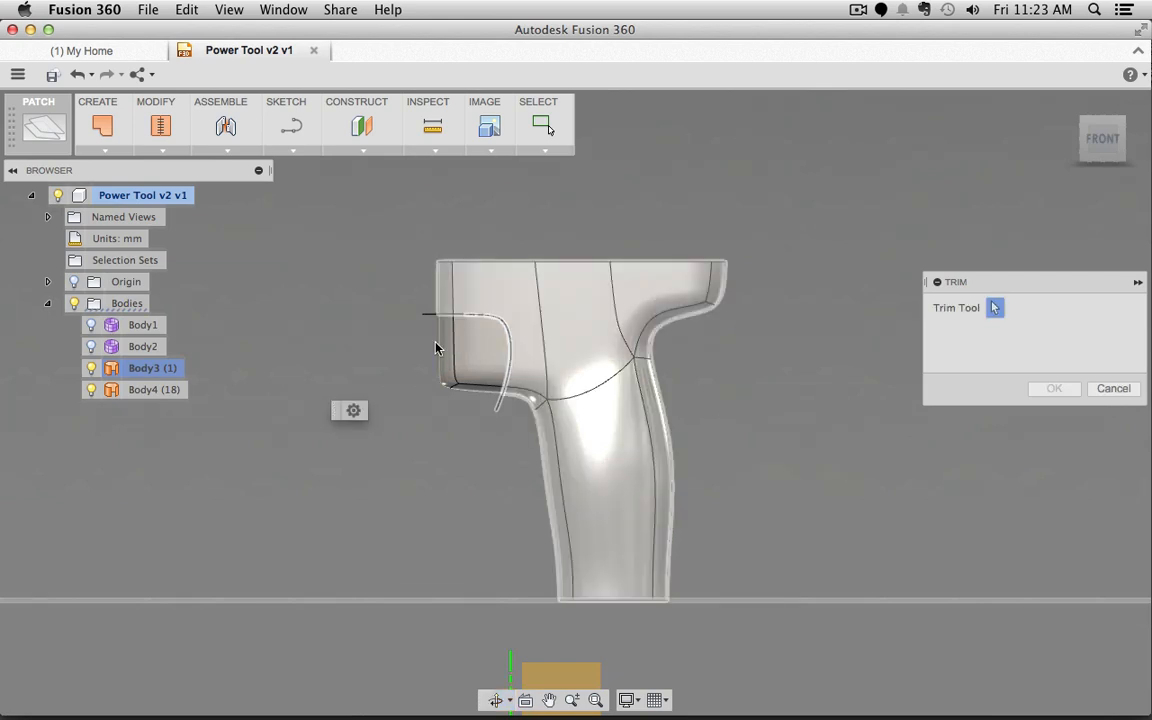
click(517, 321)
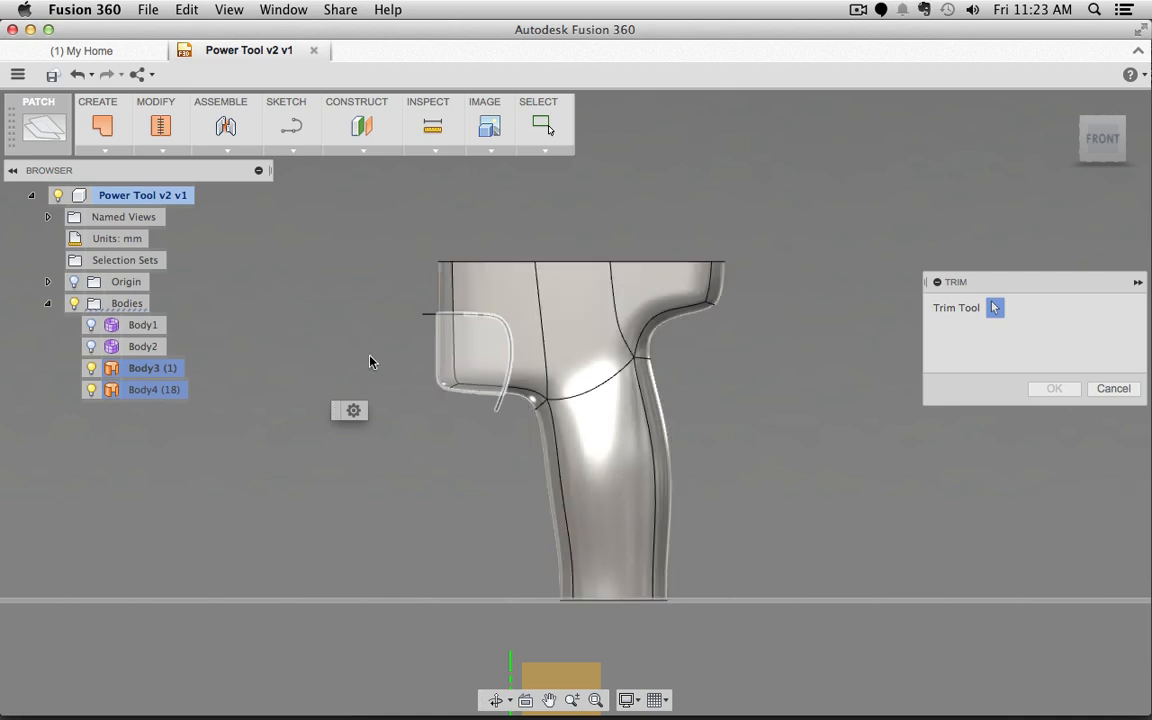
shift+middle_drag(362, 338, 396, 357)
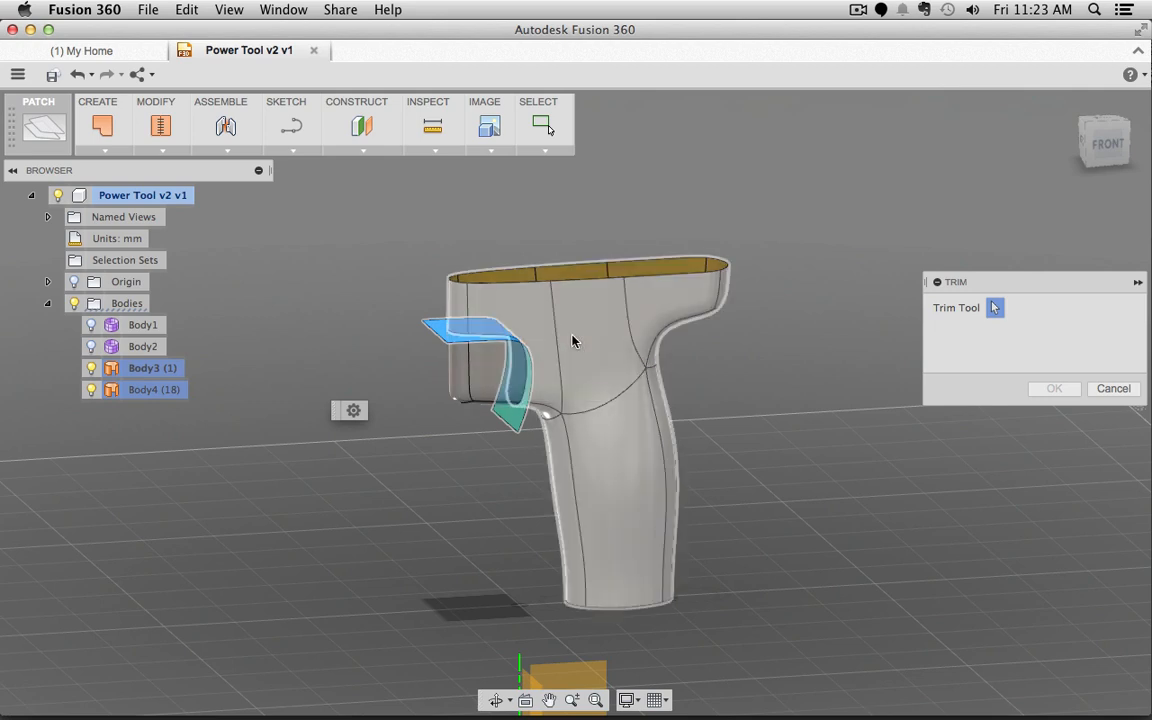
click(467, 376)
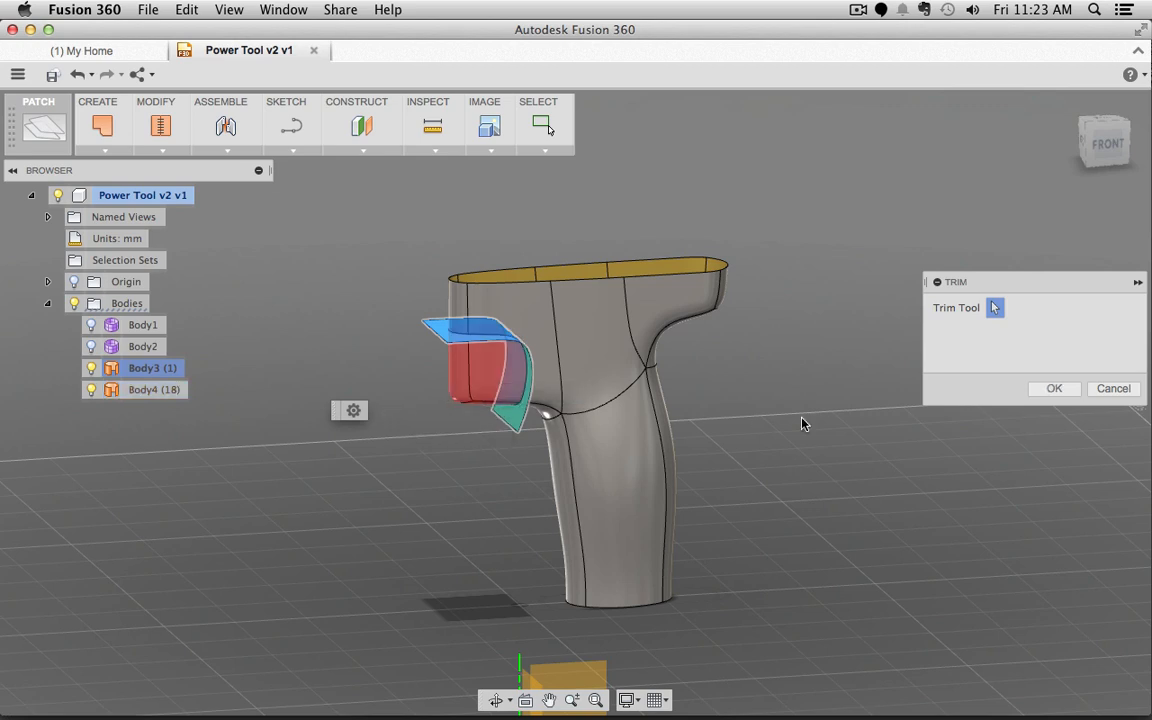
click(1043, 390)
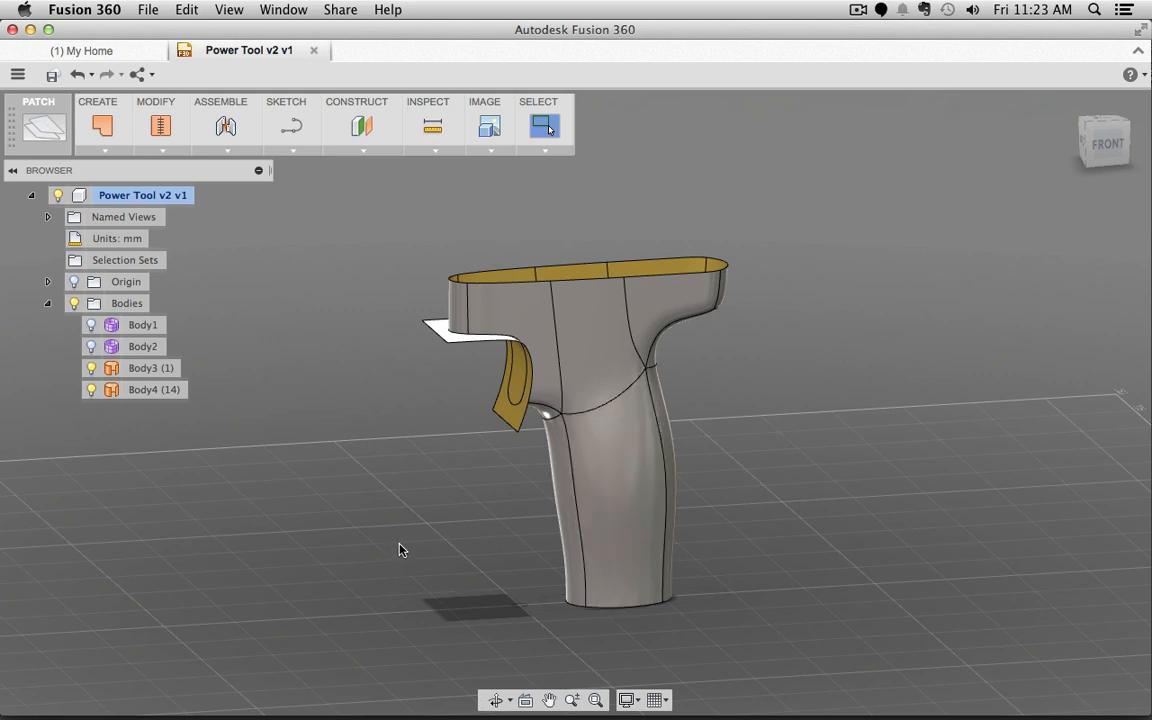
click(508, 414)
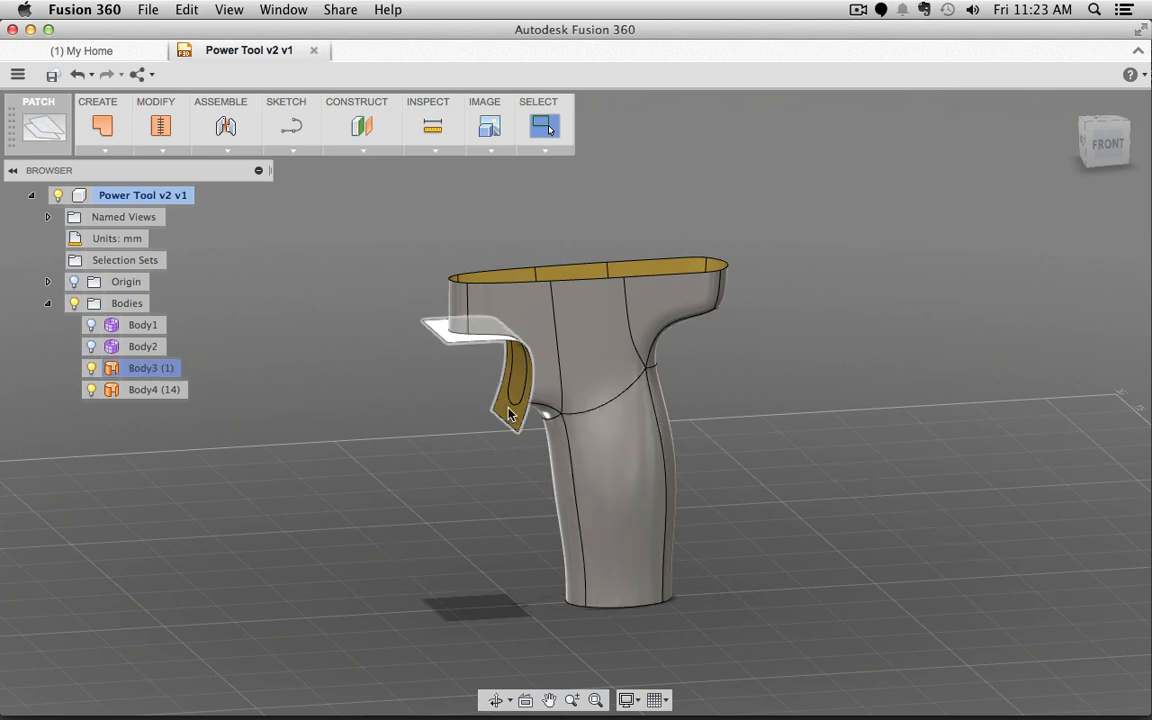
Step: Hide Body3, inspect the cut edge face on Body4 from behind, then switch to Blender
click(92, 370)
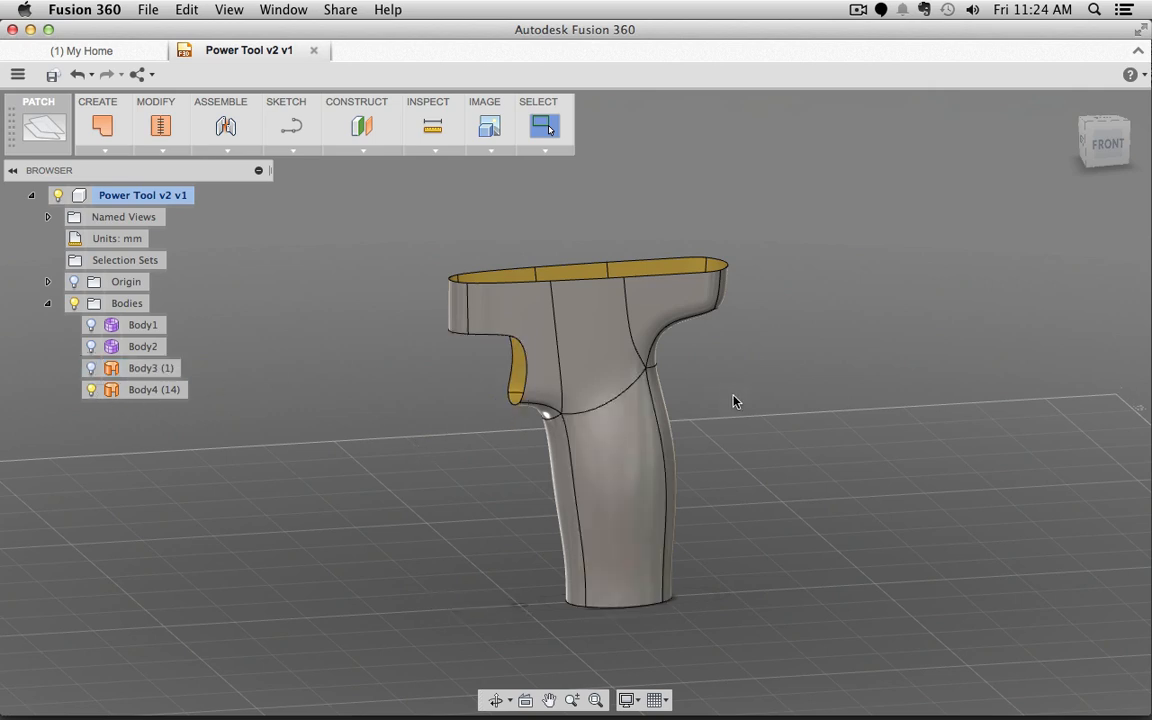
shift+middle_drag(733, 400, 619, 372)
scroll(556, 326, down, 5)
scroll(548, 331, up, 10)
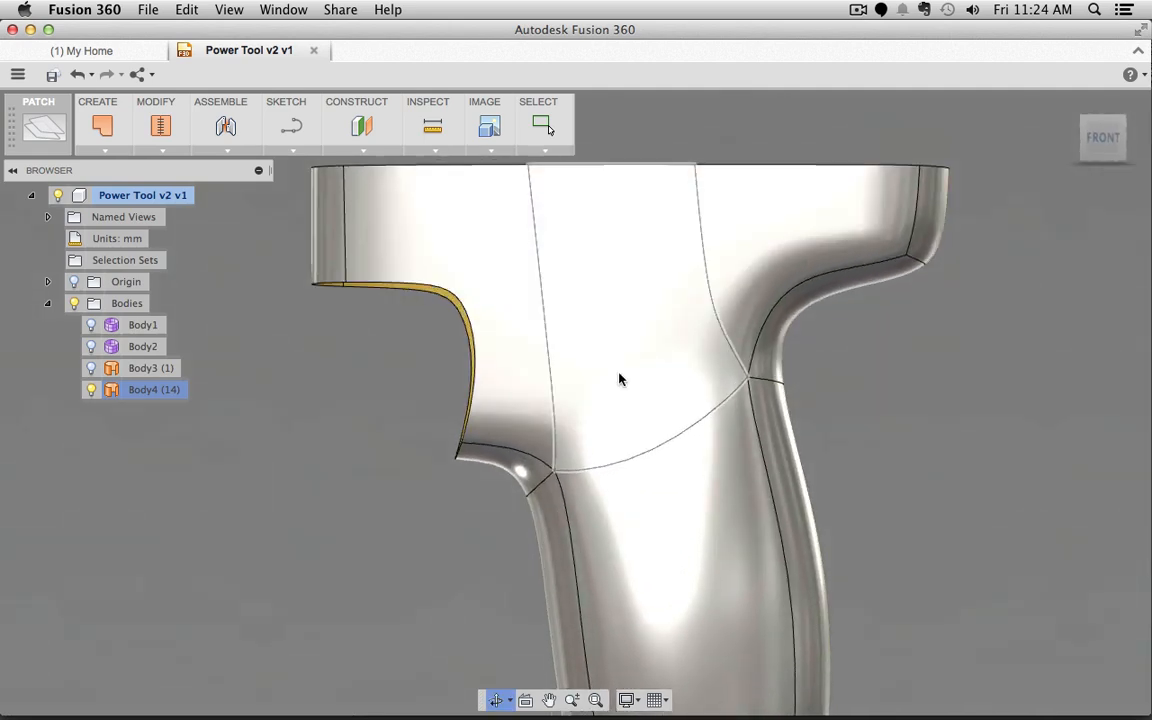
click(338, 285)
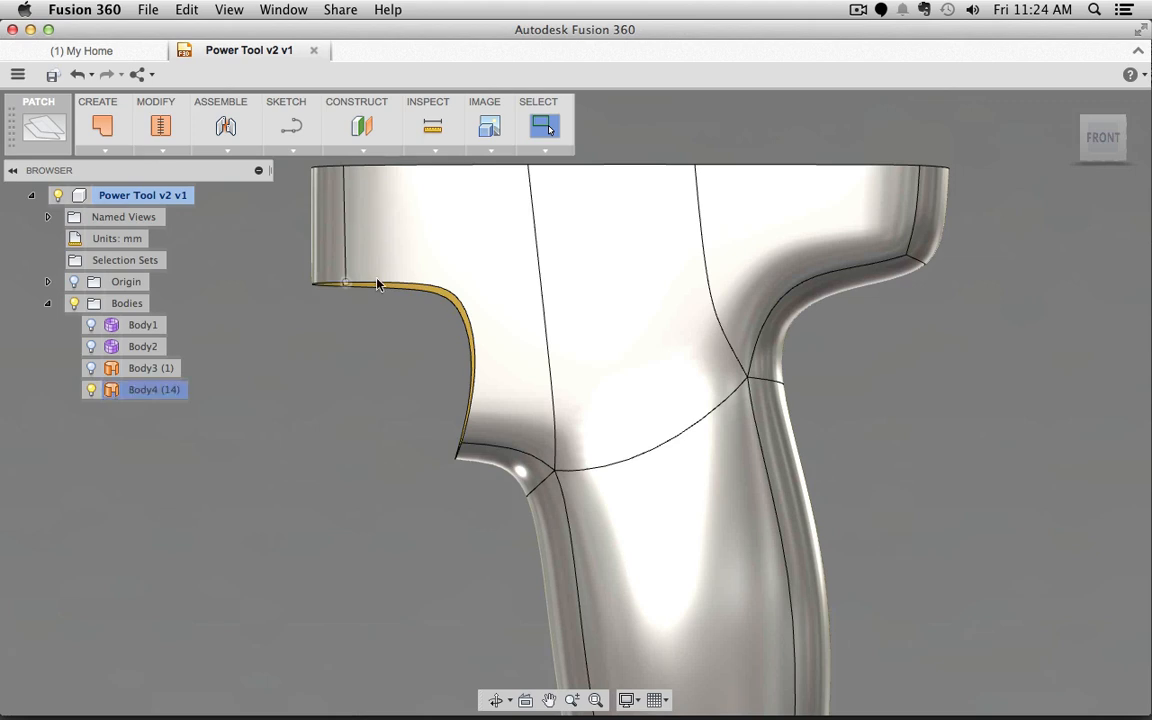
click(475, 330)
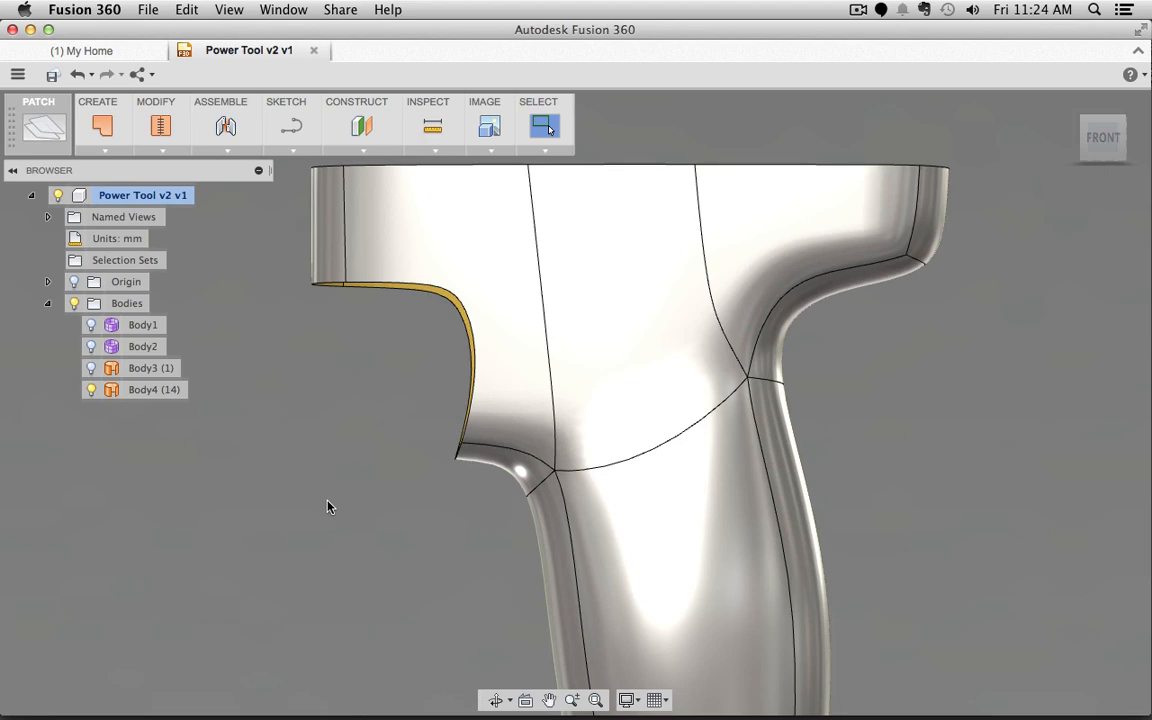
key(super+Tab)
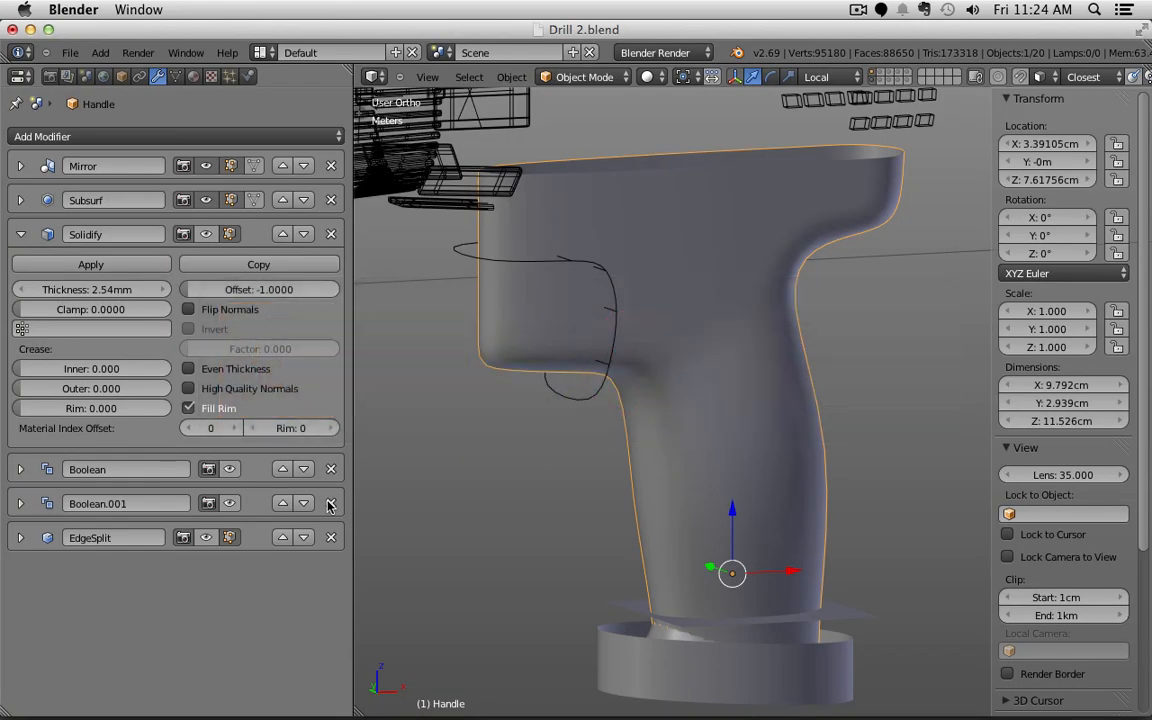
Step: Show the Handle's Solidify, Boolean and EdgeSplit modifiers in the viewport
right_click(458, 250)
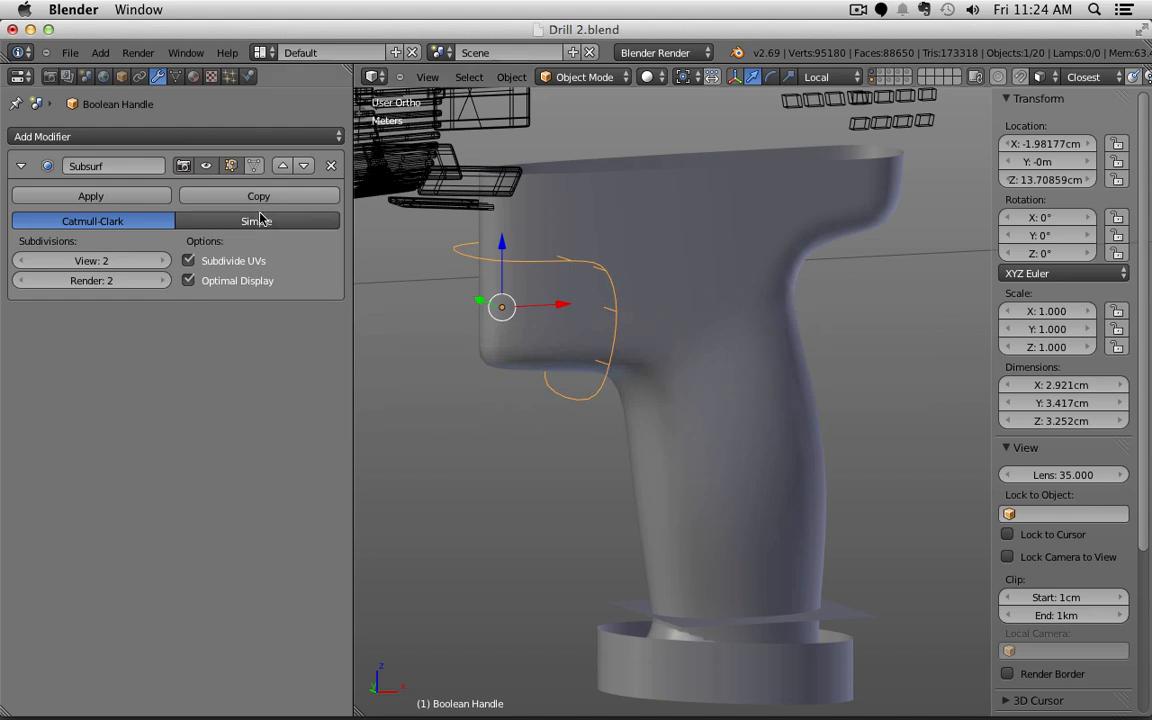
right_click(604, 268)
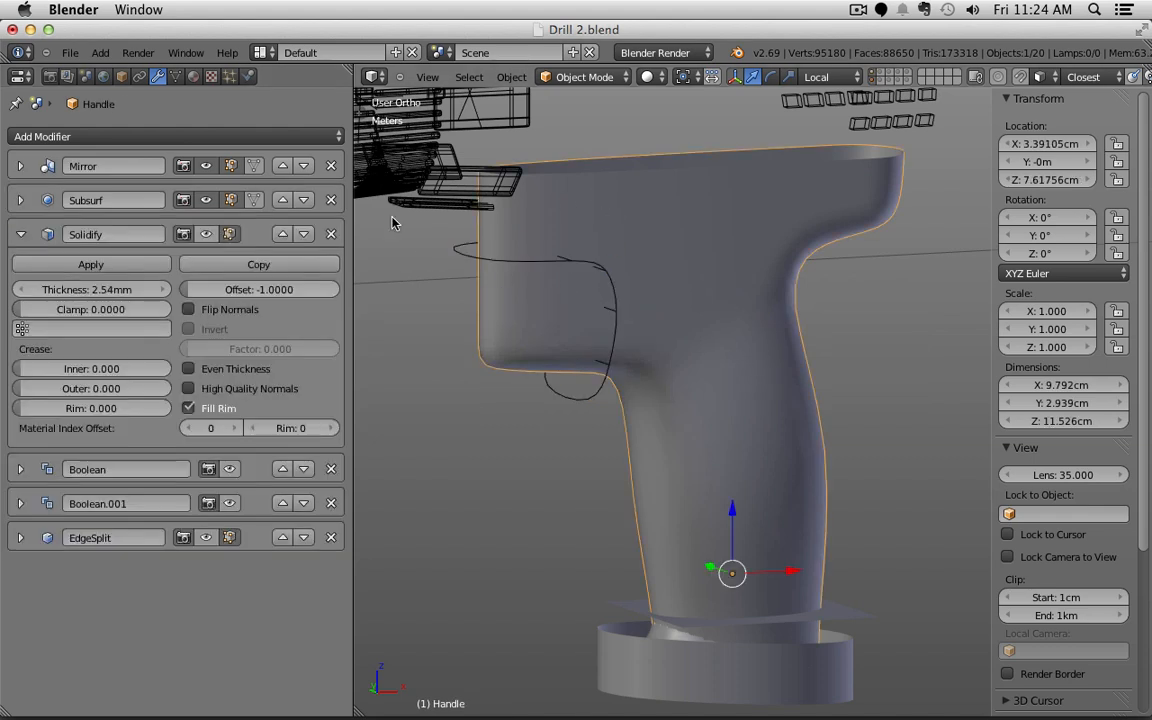
click(207, 234)
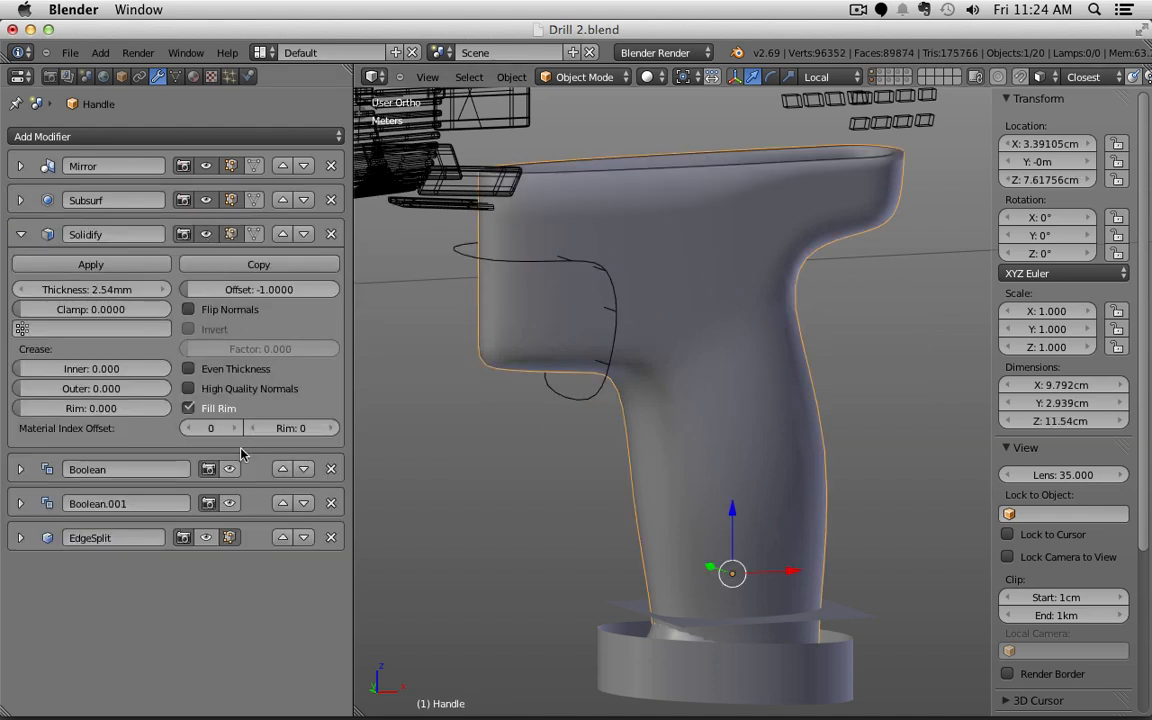
click(231, 470)
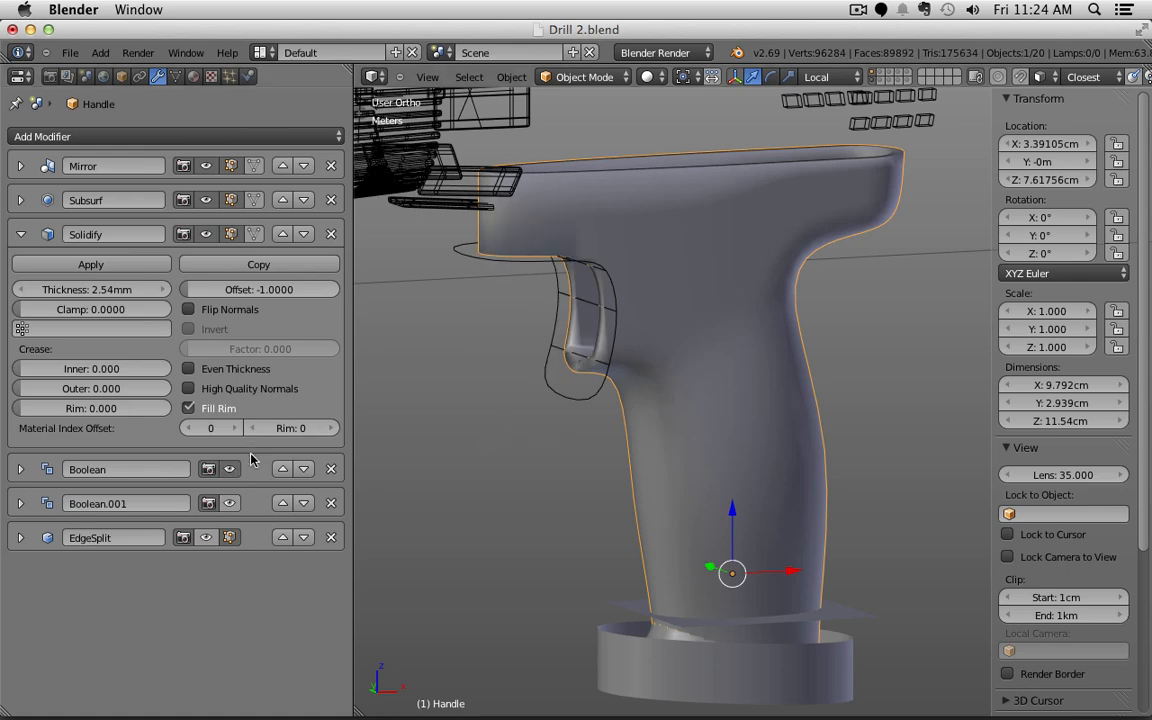
click(211, 540)
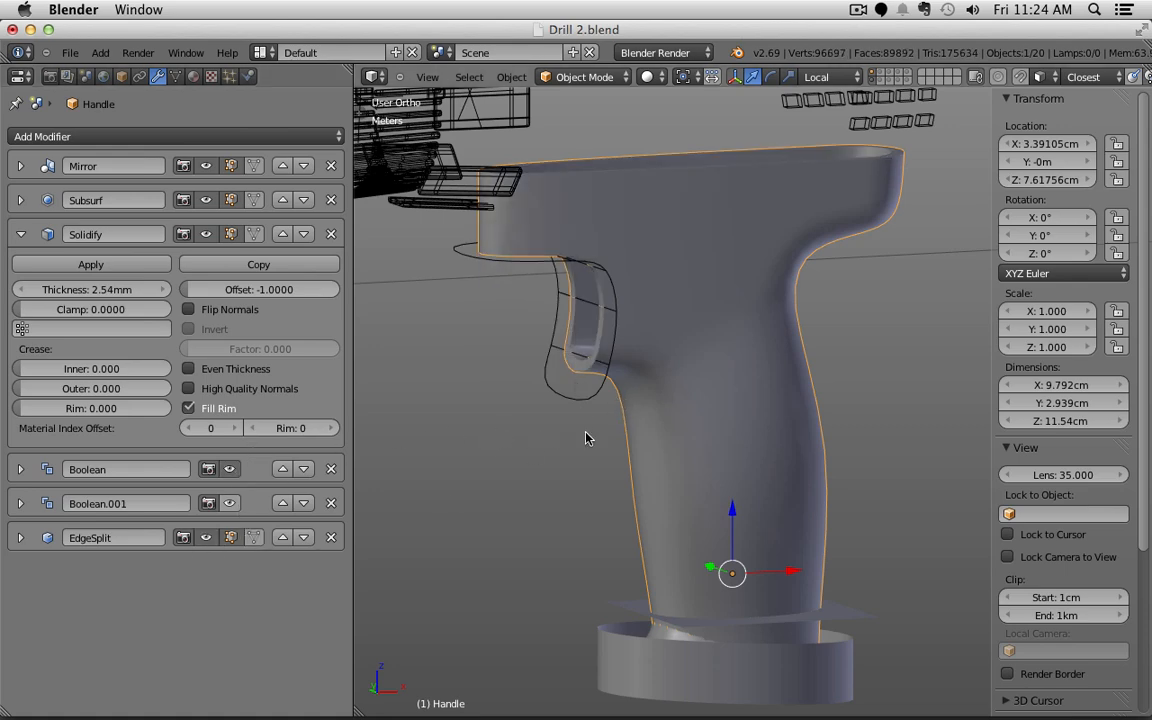
Step: Zoom in along the handle's curved edge to check the trigger recess
shift+middle_drag(634, 465, 589, 459)
scroll(589, 464, up, 6)
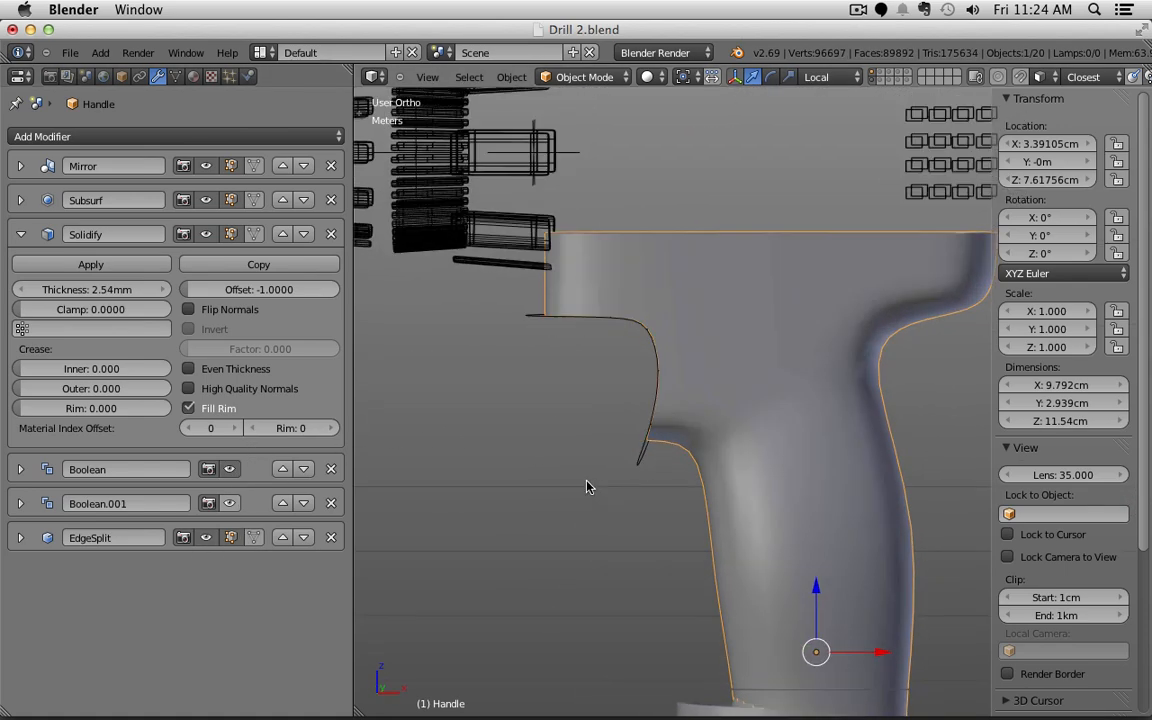
scroll(634, 362, up, 6)
shift+middle_drag(638, 290, 622, 494)
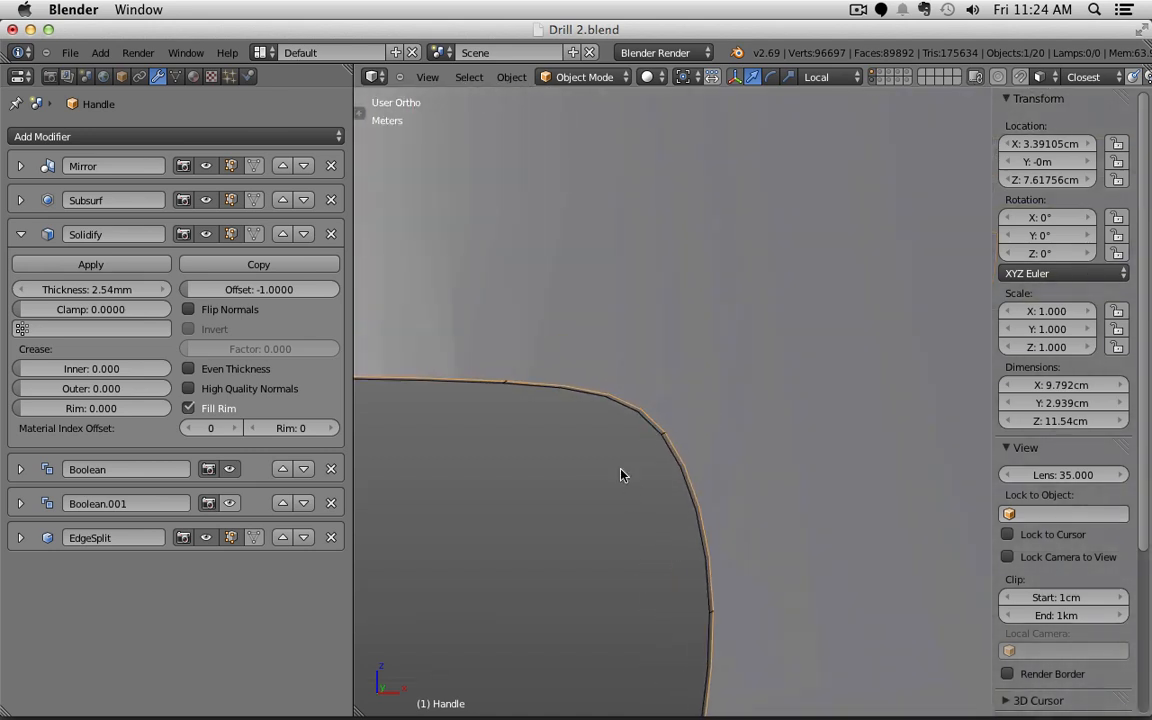
scroll(610, 434, up, 6)
Step: Select the Boolean Handle cutter and orbit to inspect its shape from above
right_click(557, 303)
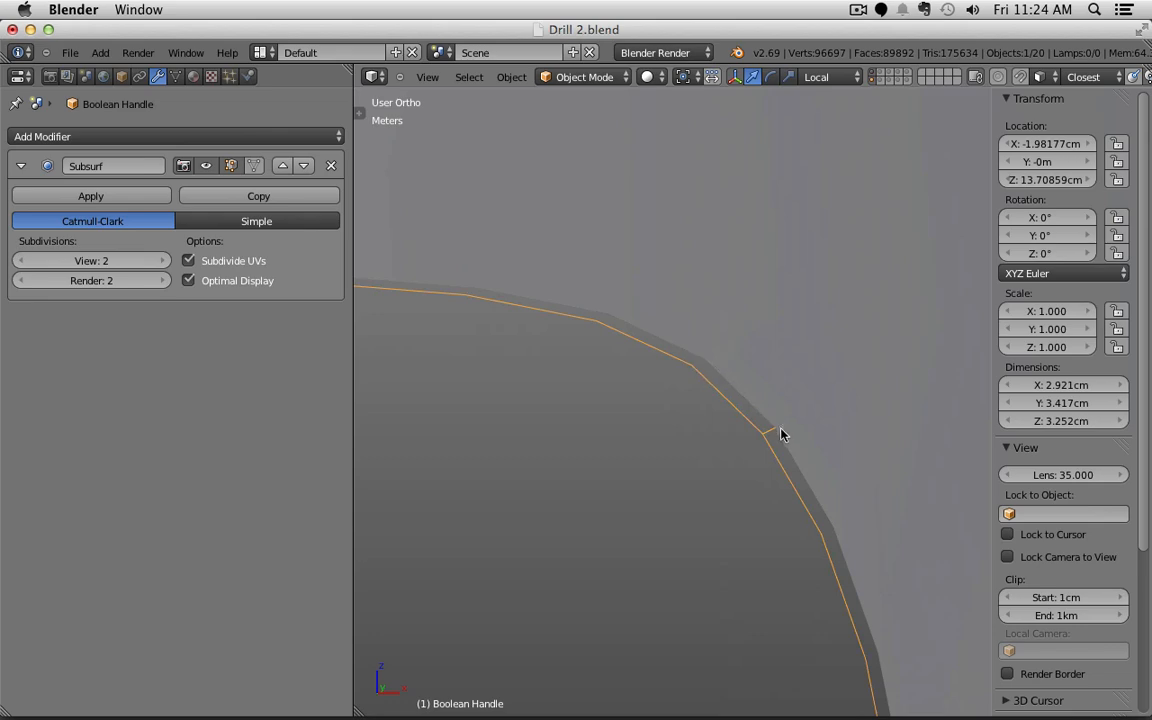
scroll(676, 458, down, 6)
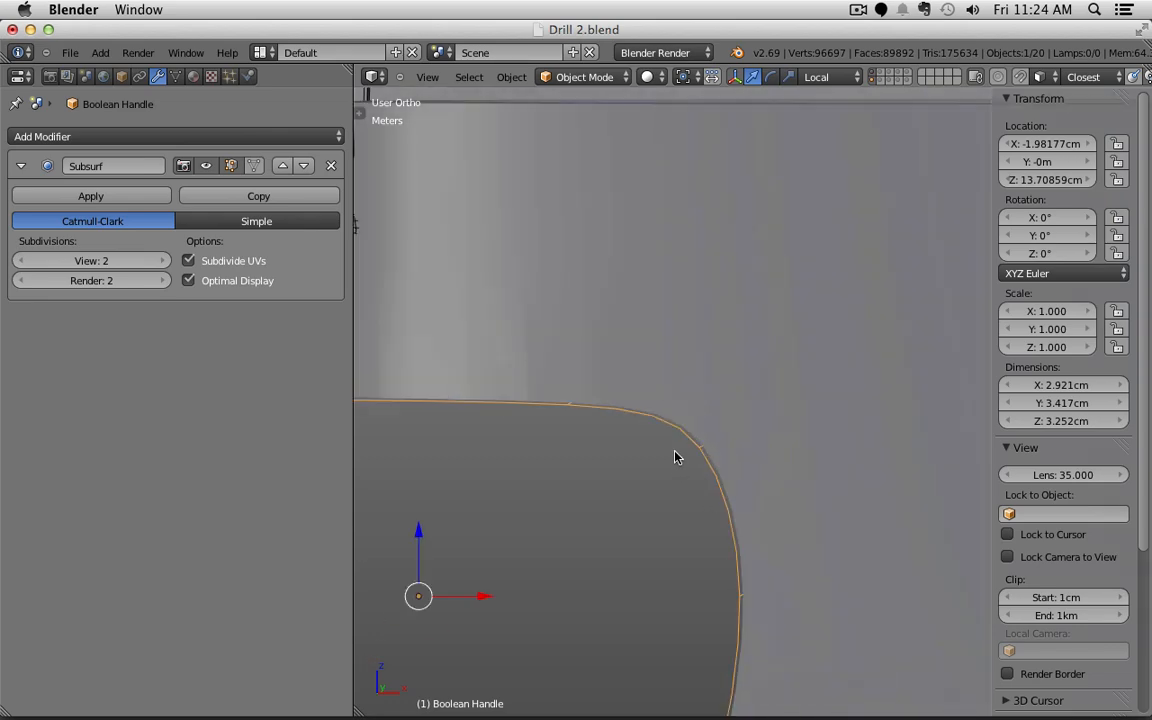
middle_drag(675, 457, 688, 379)
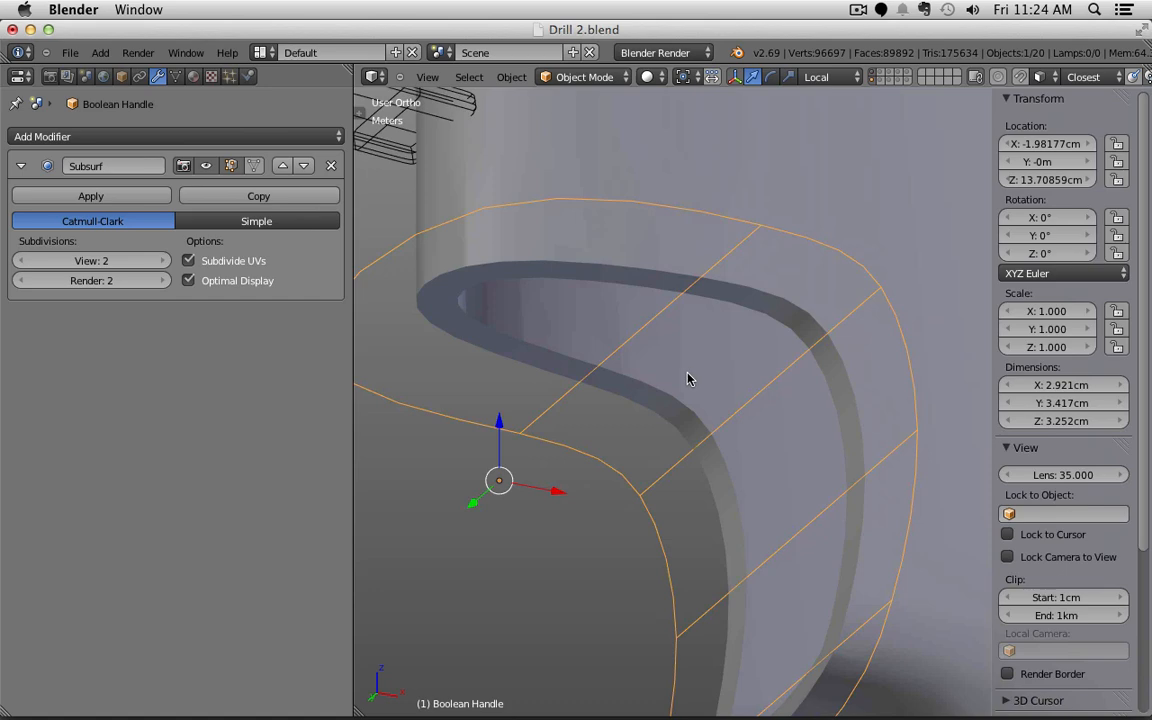
scroll(687, 379, down, 4)
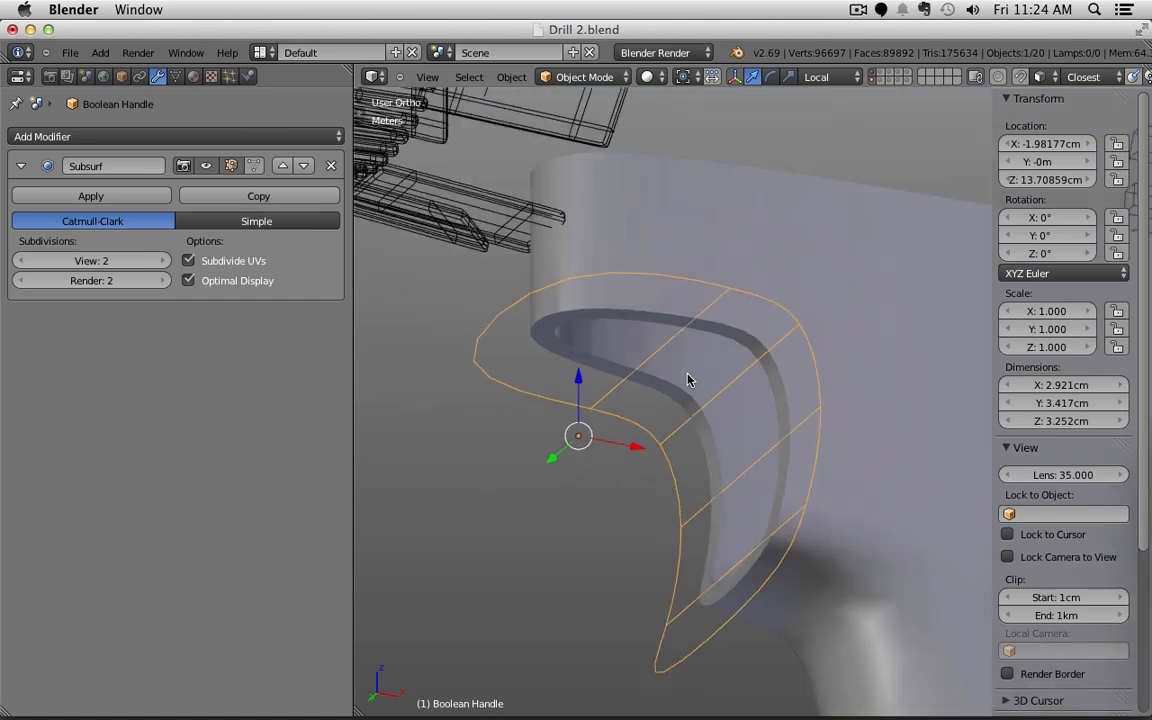
middle_drag(707, 378, 746, 399)
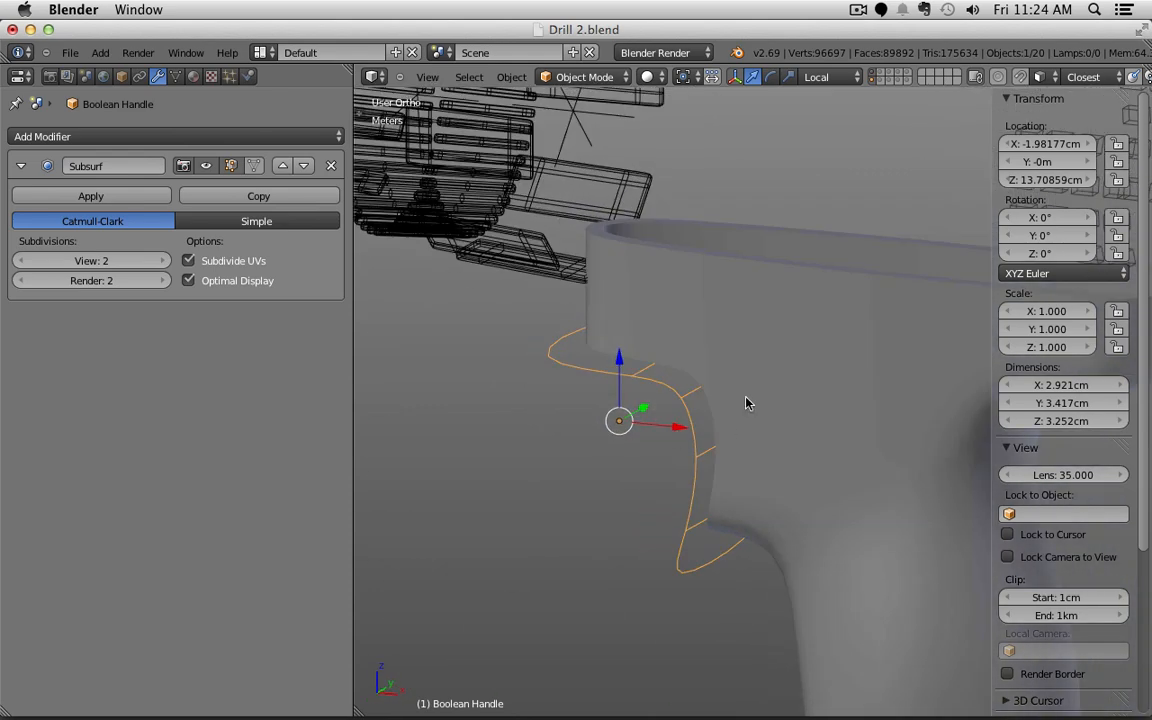
Step: Move the Boolean Handle cutter along Z, then along its local X axis
key(g)
key(z)
key(z)
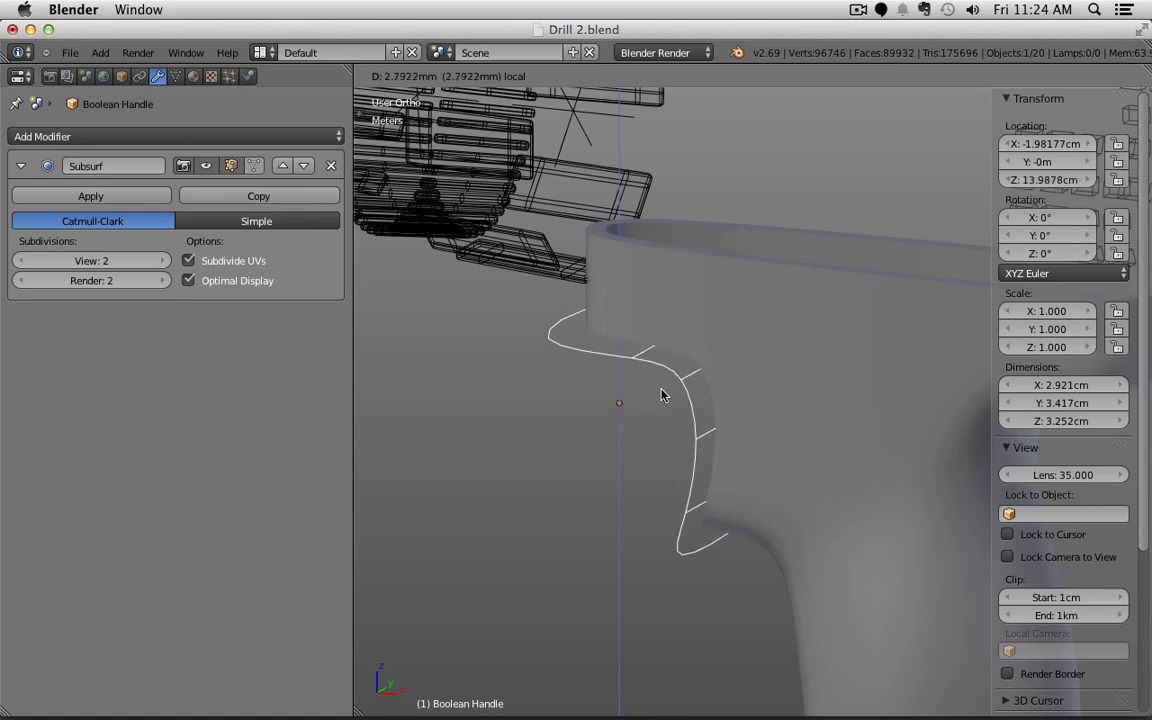
click(663, 393)
key(g)
key(x)
key(x)
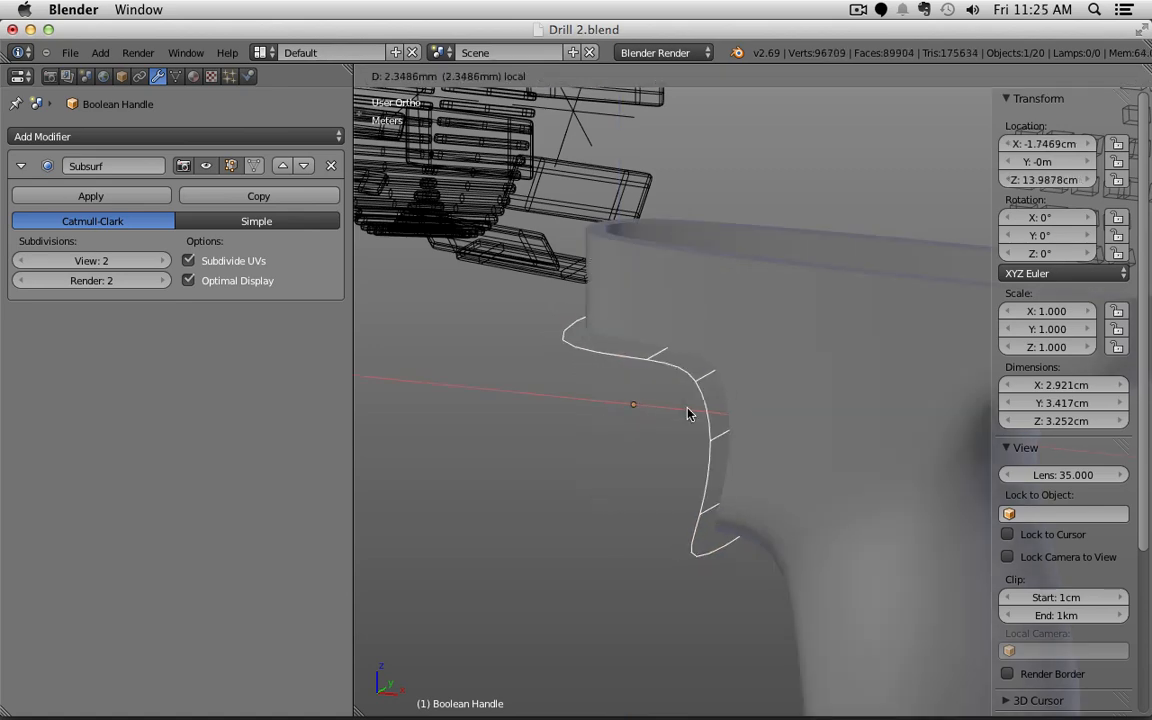
click(682, 420)
shift+middle_drag(656, 465, 640, 429)
Step: Add an edge loop, move the two bend edges to reshape the bend, then return to Fusion 360
key(Tab)
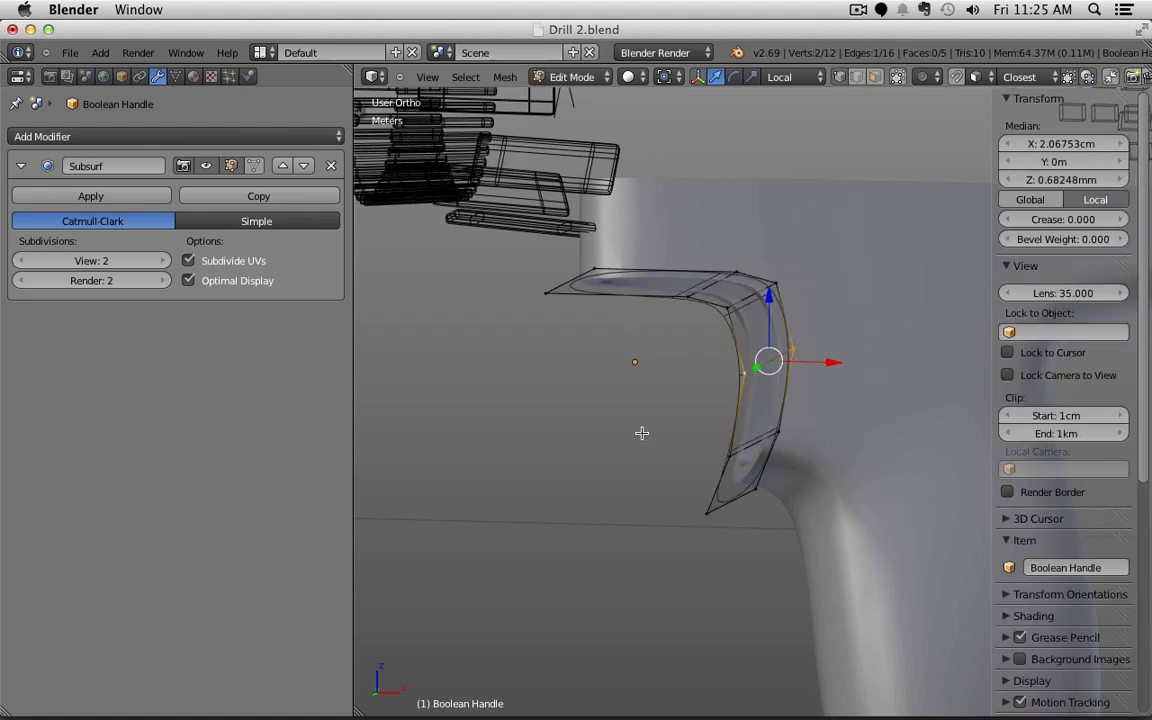
key(ctrl+r)
click(710, 507)
right_click(796, 340)
right_click(796, 340)
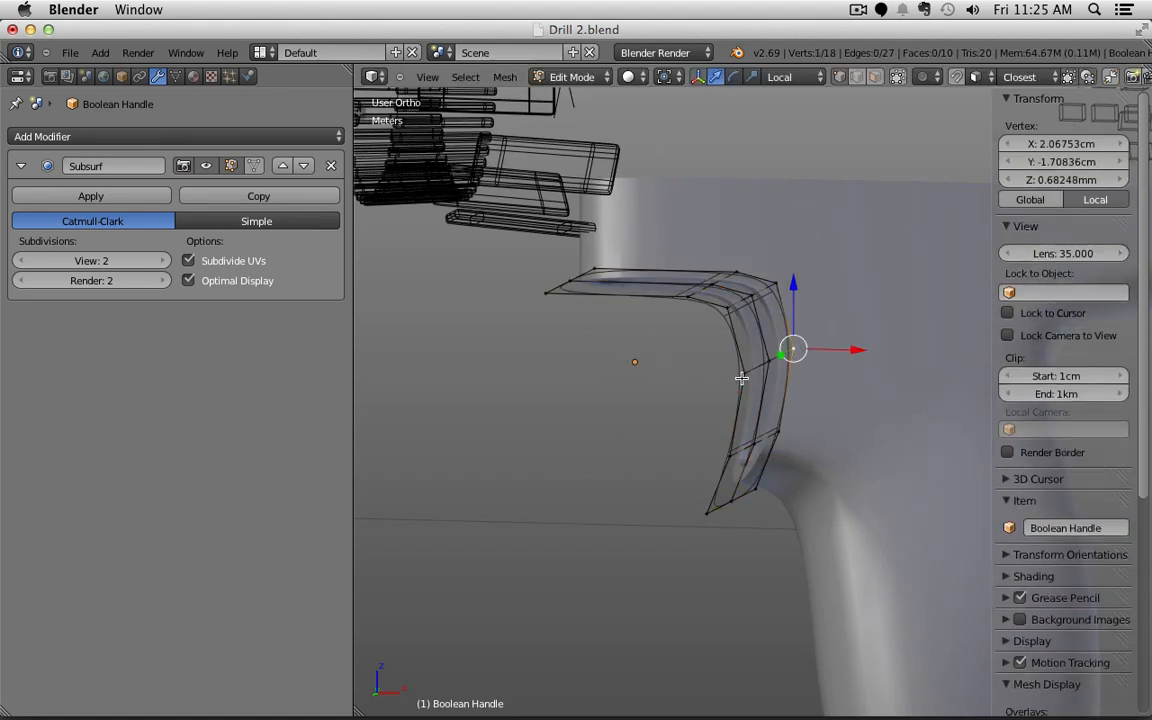
shift+right_click(741, 362)
key(g)
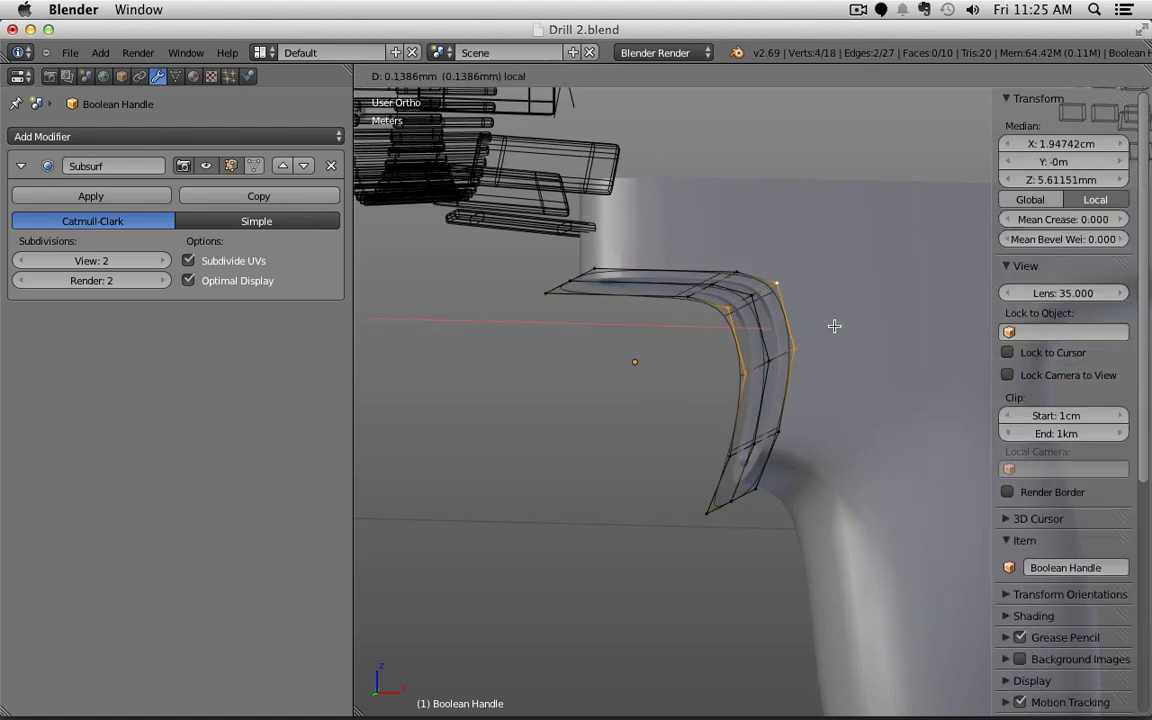
click(812, 372)
key(Tab)
middle_drag(718, 481, 672, 444)
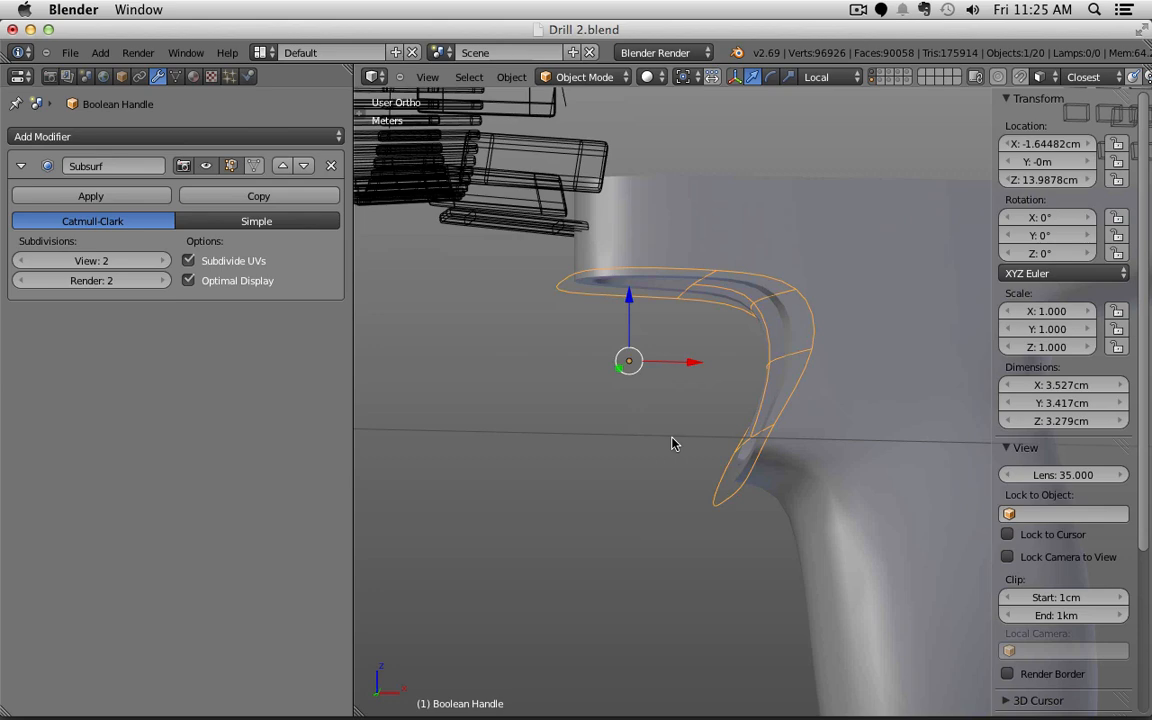
key(super+Tab)
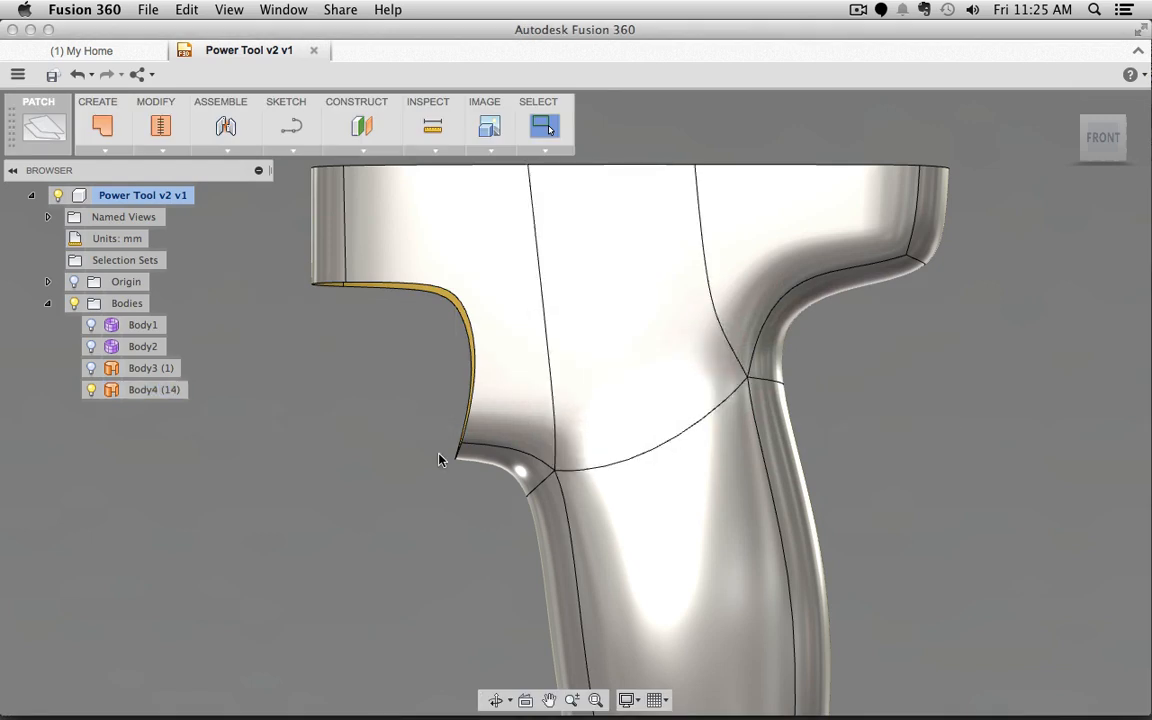
Step: View the grip from the left-front and turn Body3's visibility back on
scroll(447, 455, up, 2)
scroll(453, 445, down, 4)
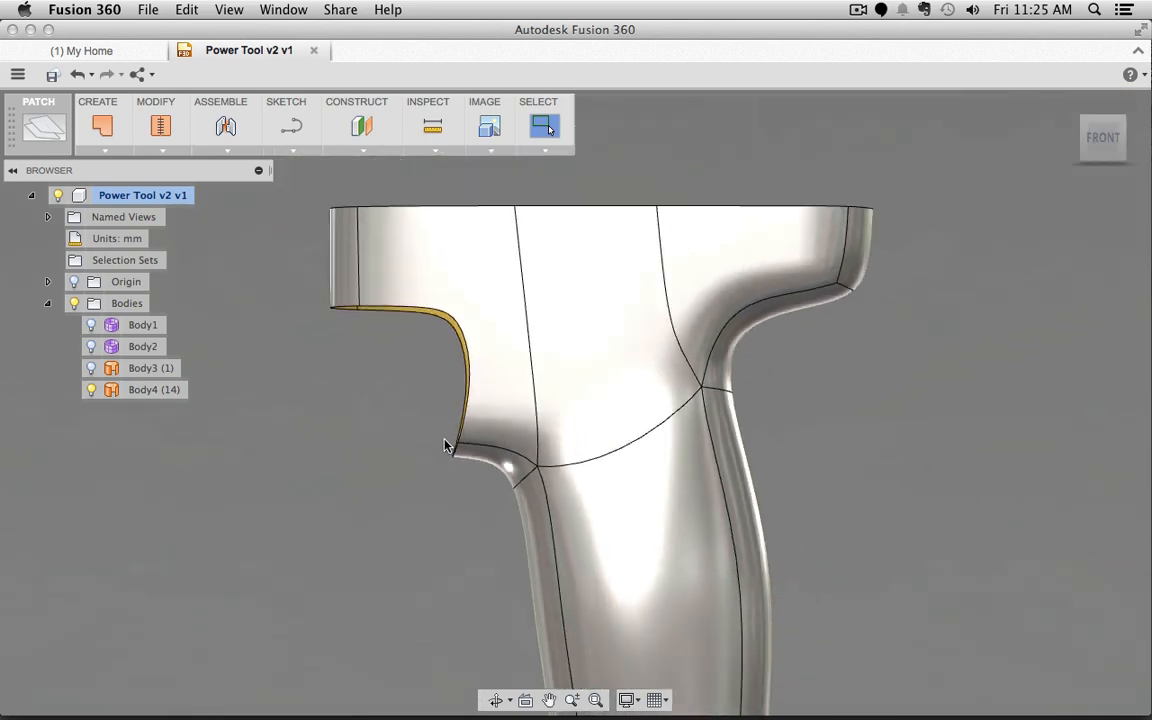
click(1104, 140)
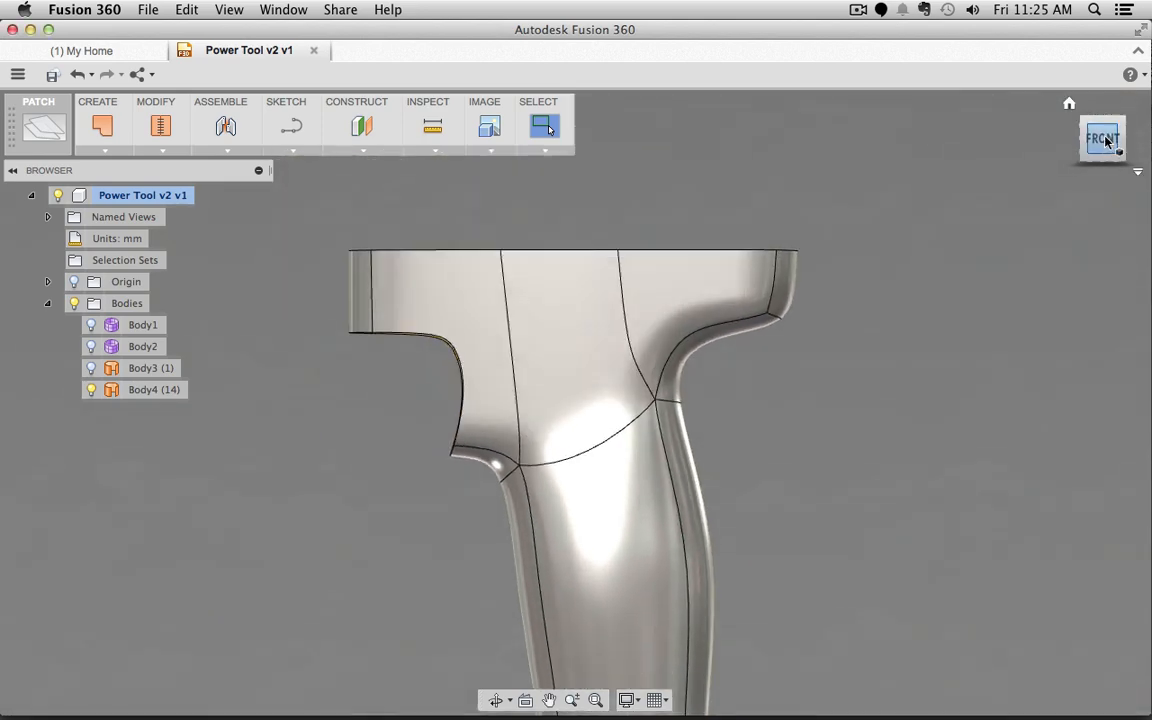
shift+middle_drag(311, 414, 345, 378)
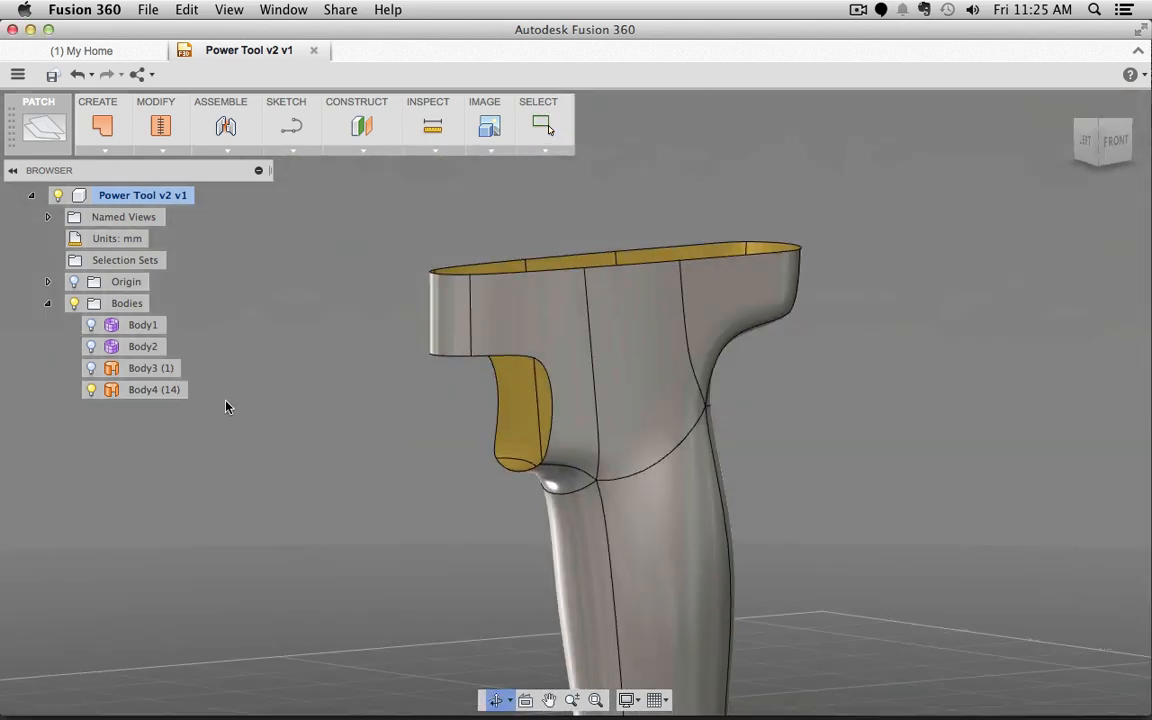
click(90, 368)
Step: Select Body3 and the grip's upper face to check them, then clear the selection
click(532, 445)
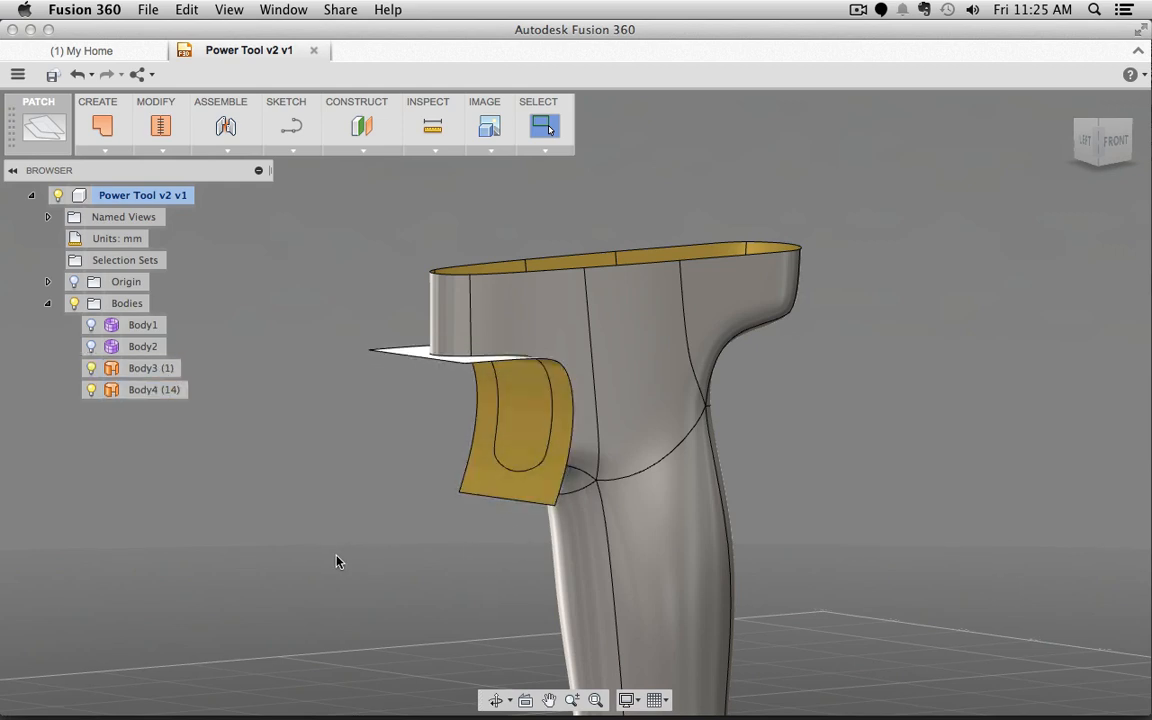
click(537, 288)
click(331, 467)
right_click(287, 399)
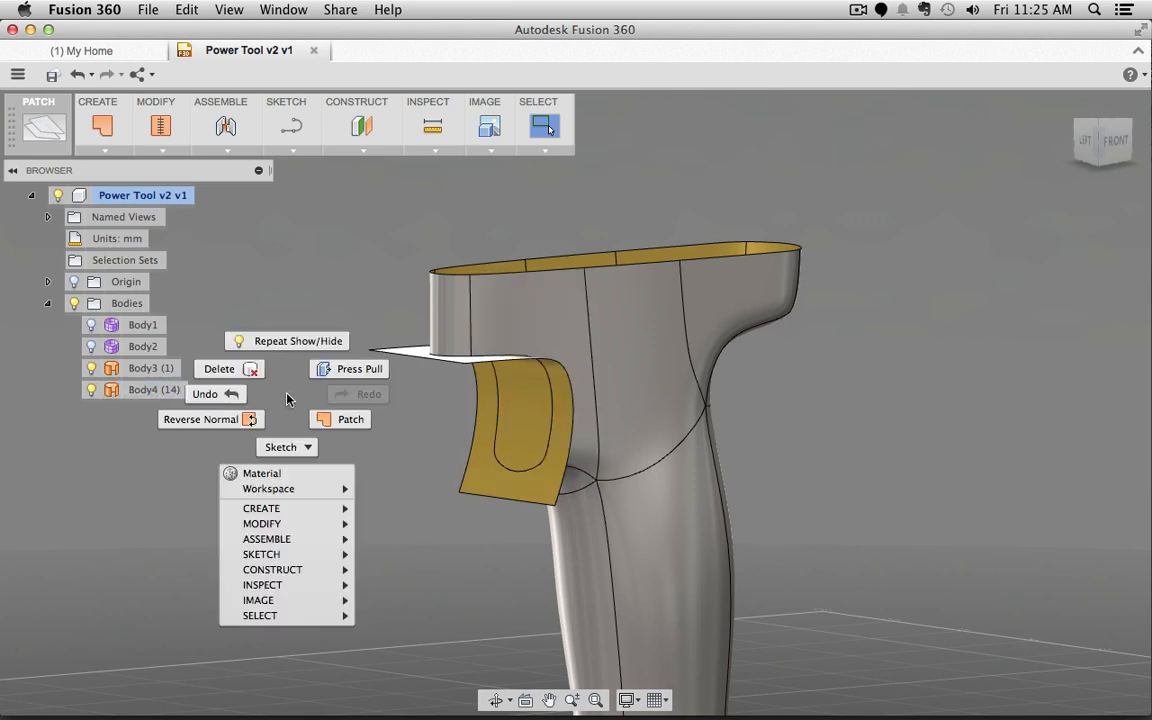
click(287, 399)
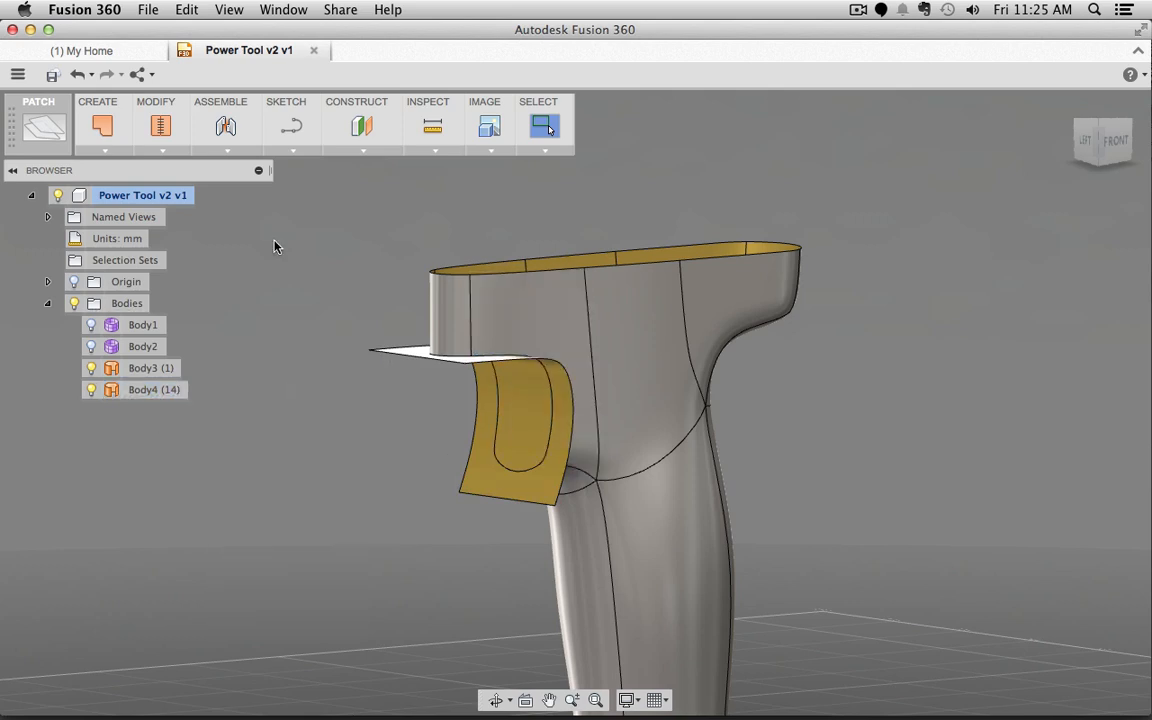
click(155, 145)
Step: Trim Body3 with the grip as cutting tool, removing the outer surface flap
click(167, 256)
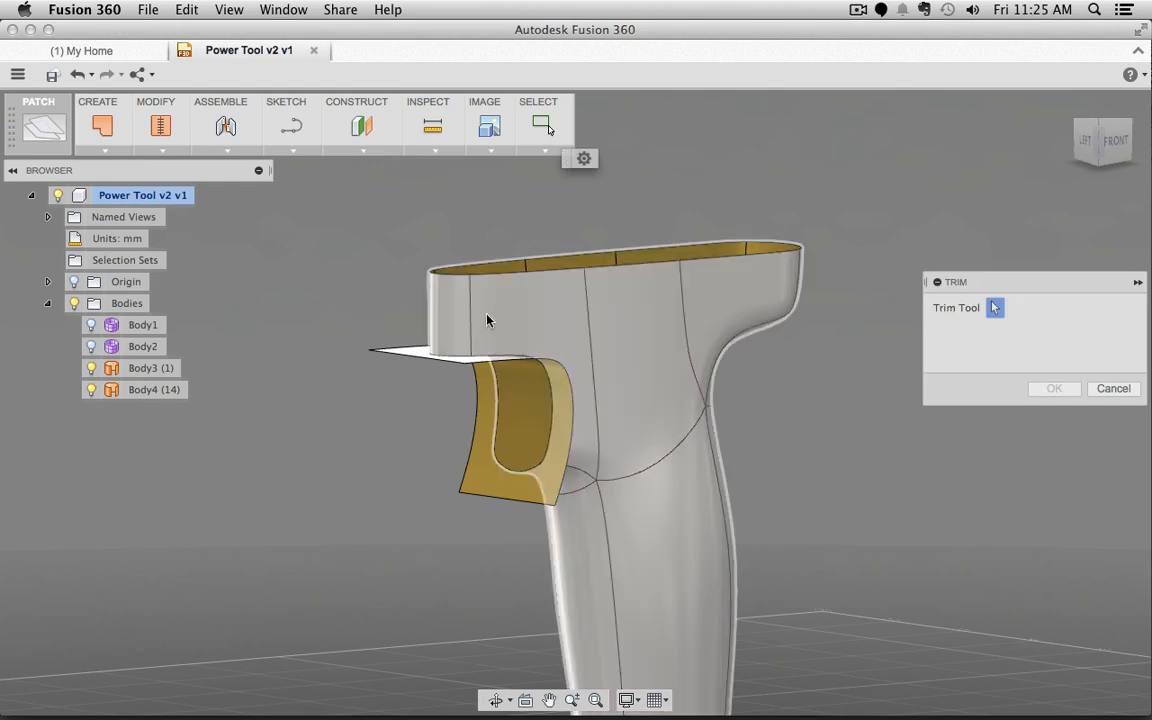
click(544, 317)
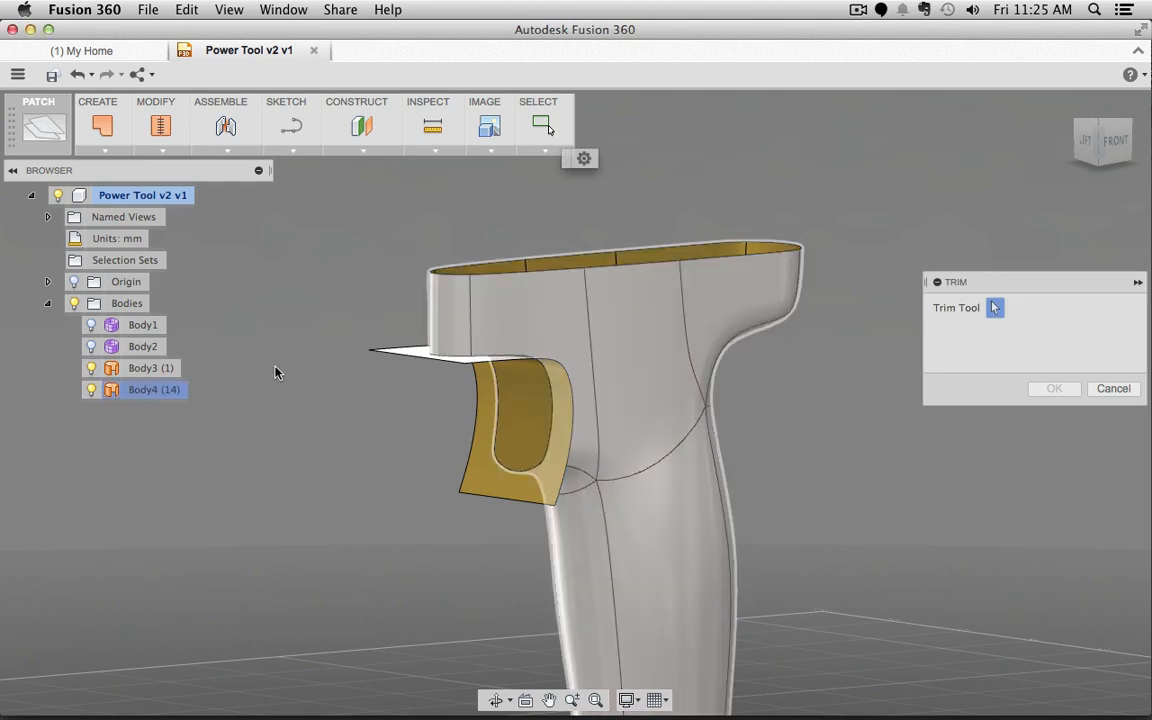
shift+middle_drag(281, 467, 355, 465)
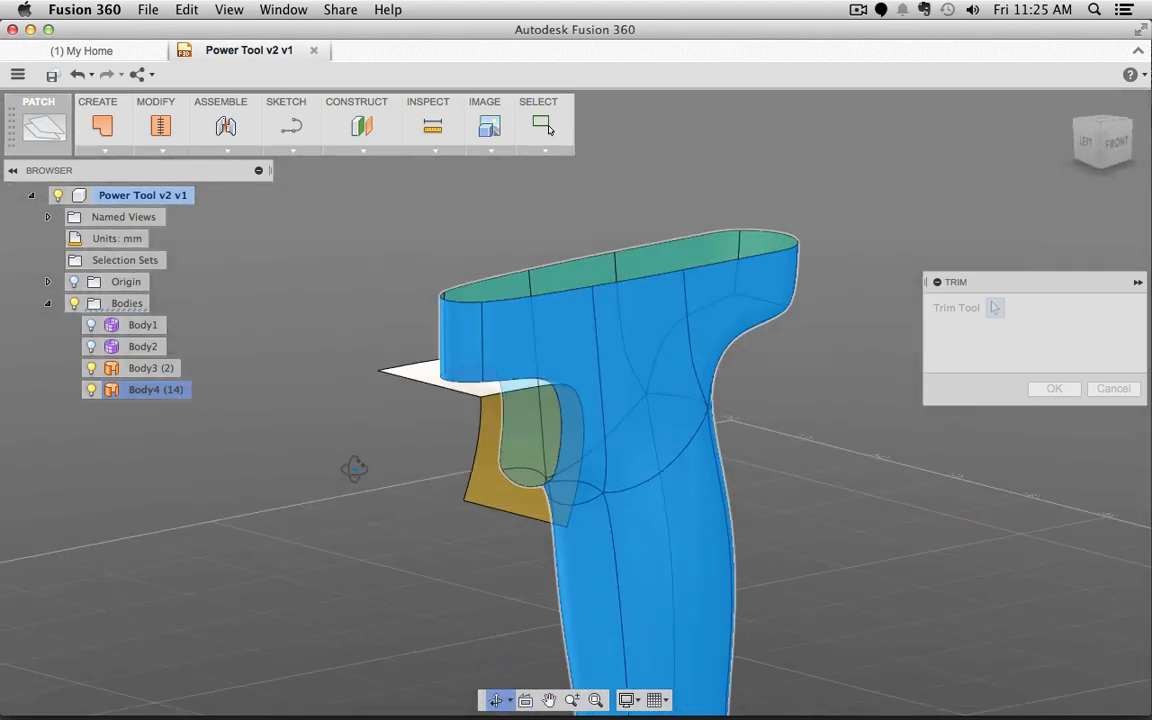
click(494, 487)
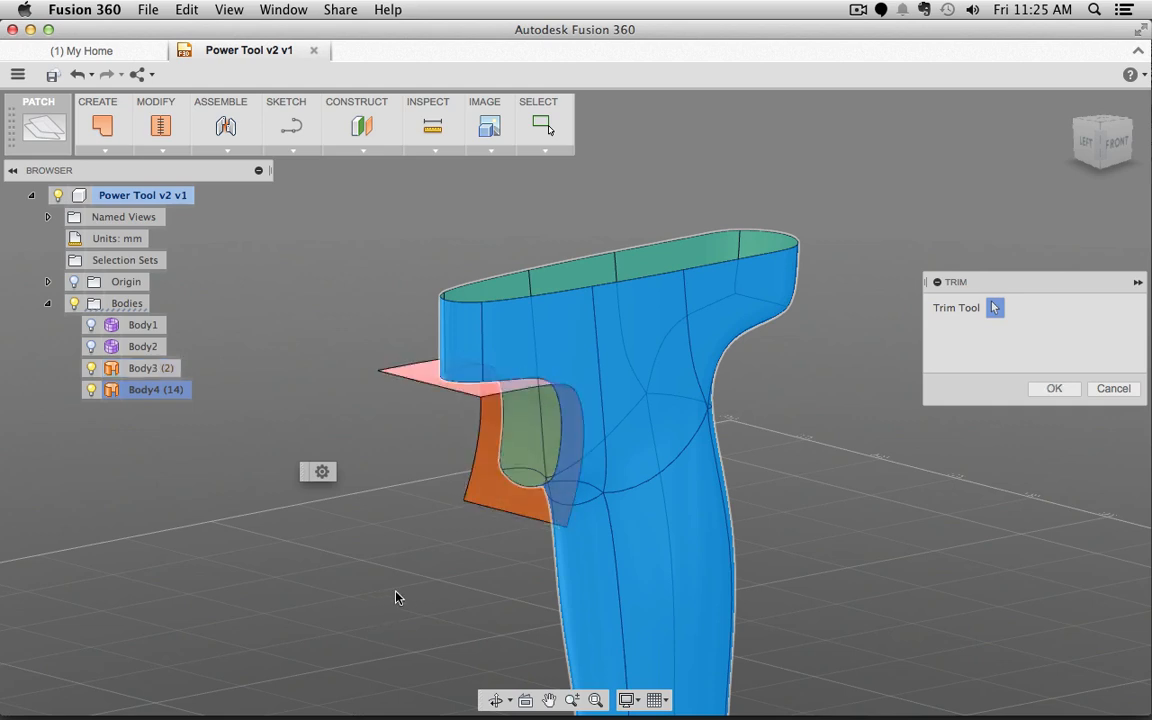
shift+middle_drag(393, 596, 398, 504)
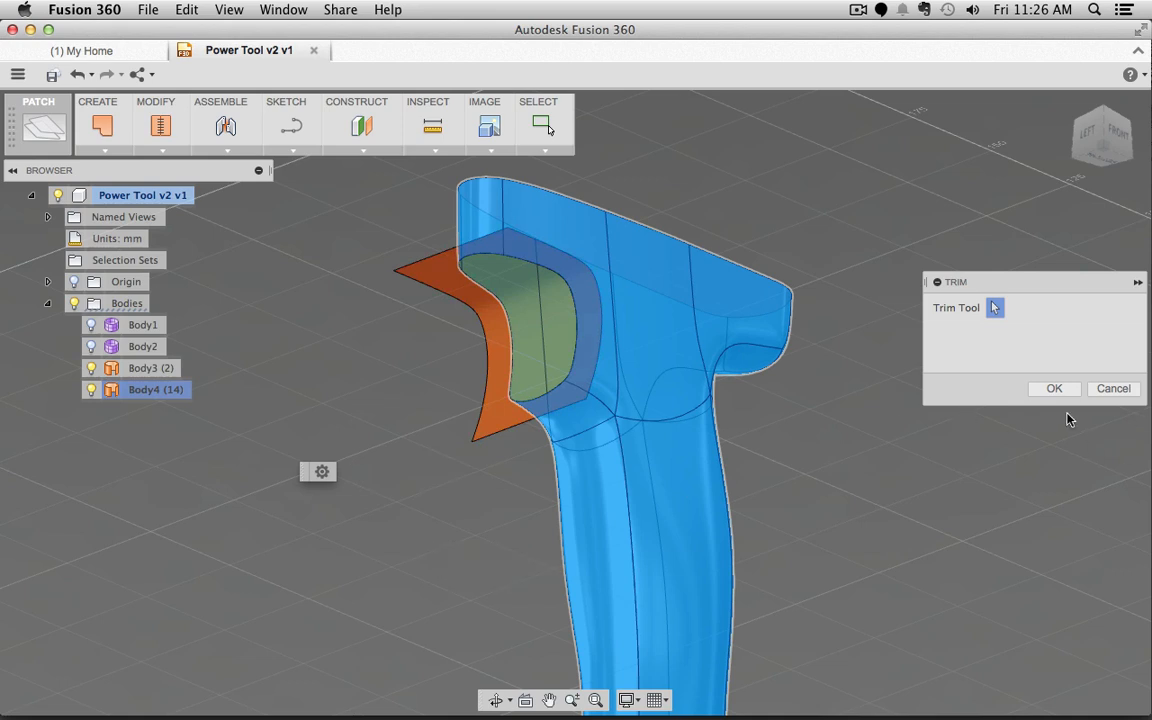
click(1034, 393)
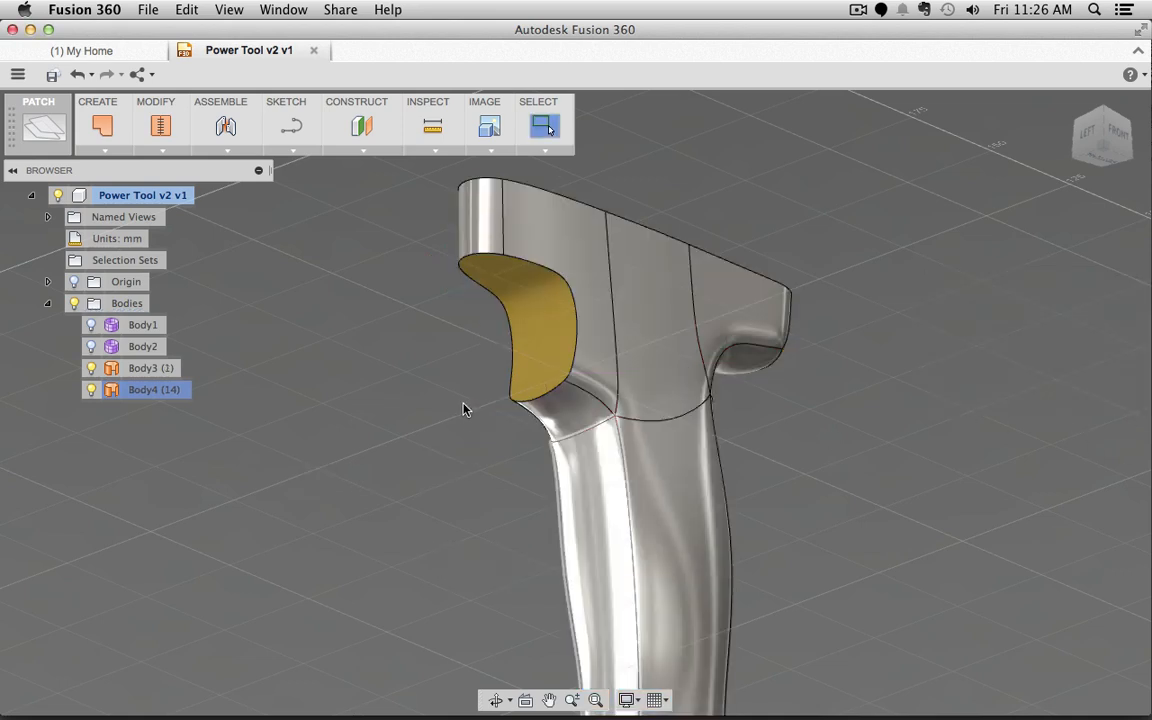
Step: Reverse the normal of the yellow trigger recess face so it faces outward
shift+middle_drag(465, 406, 393, 378)
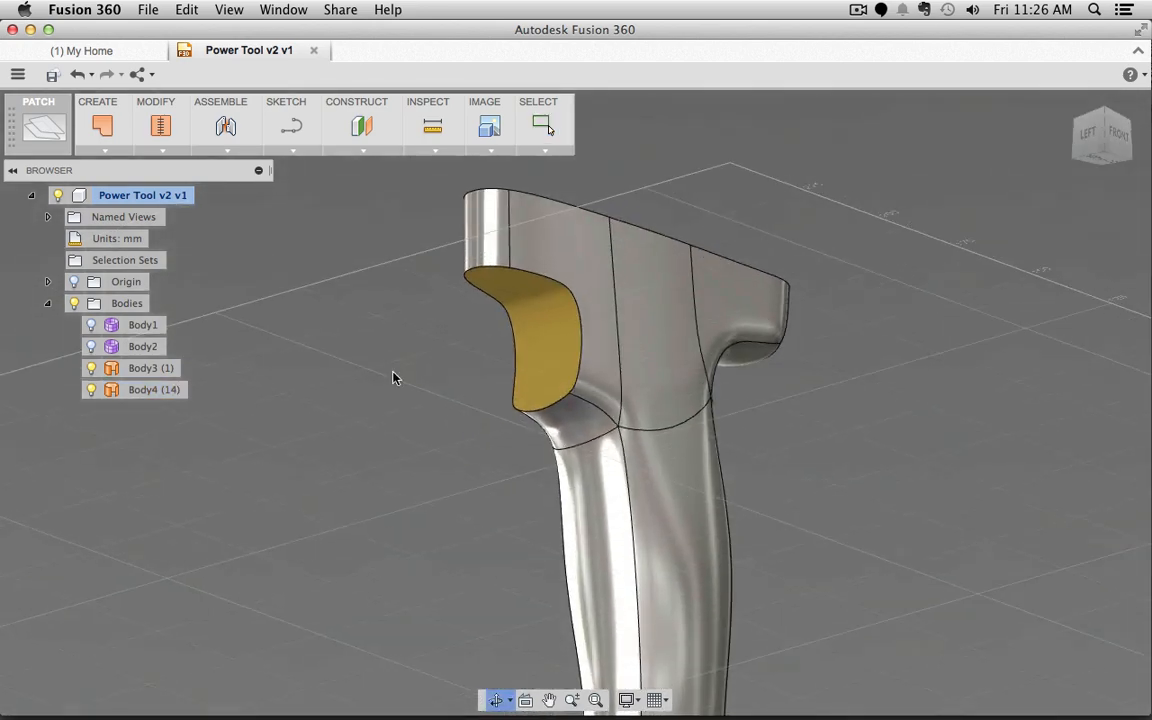
click(164, 152)
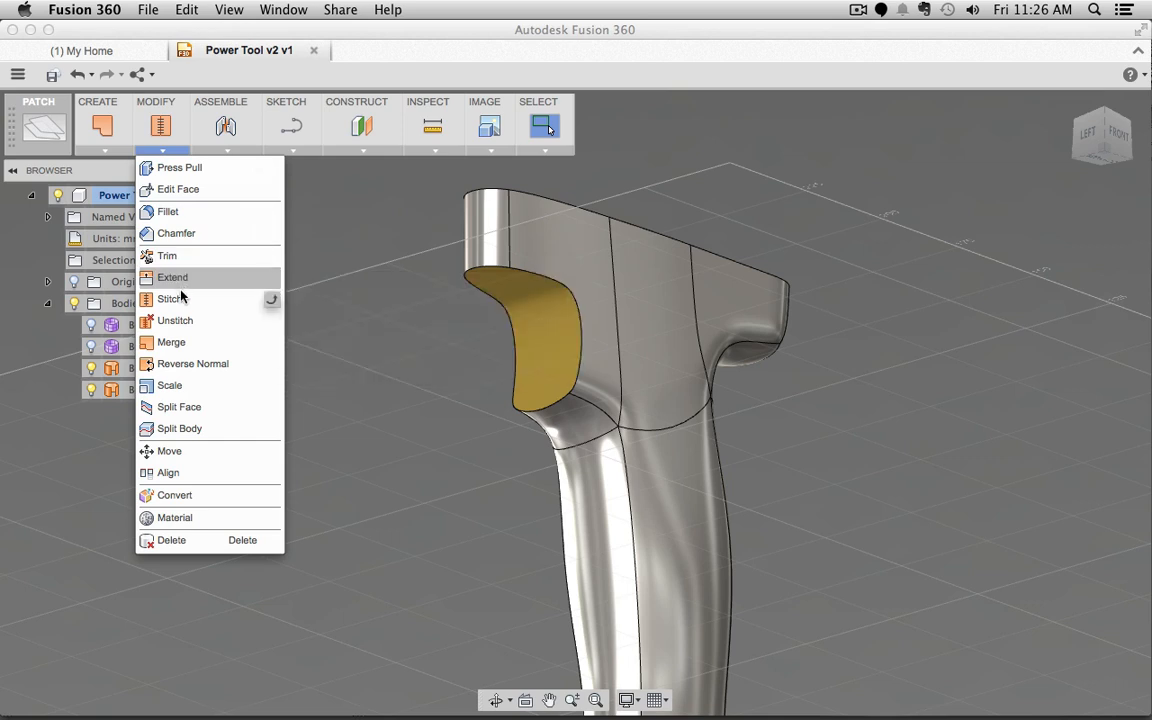
click(190, 364)
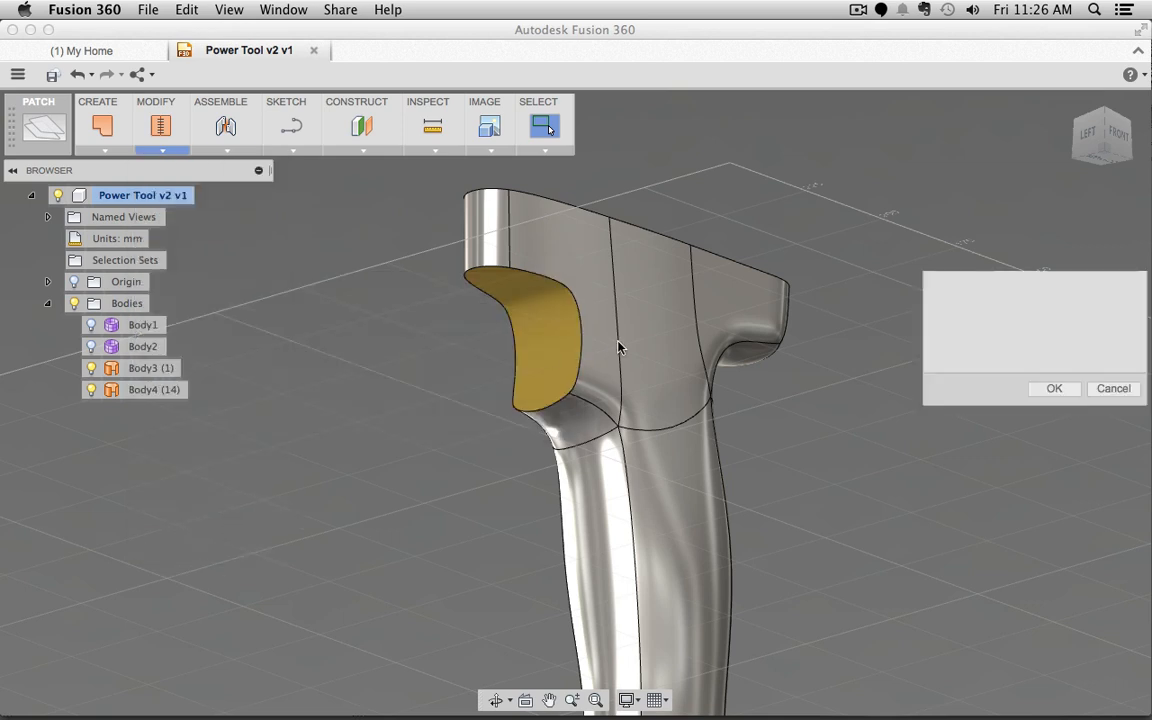
click(543, 315)
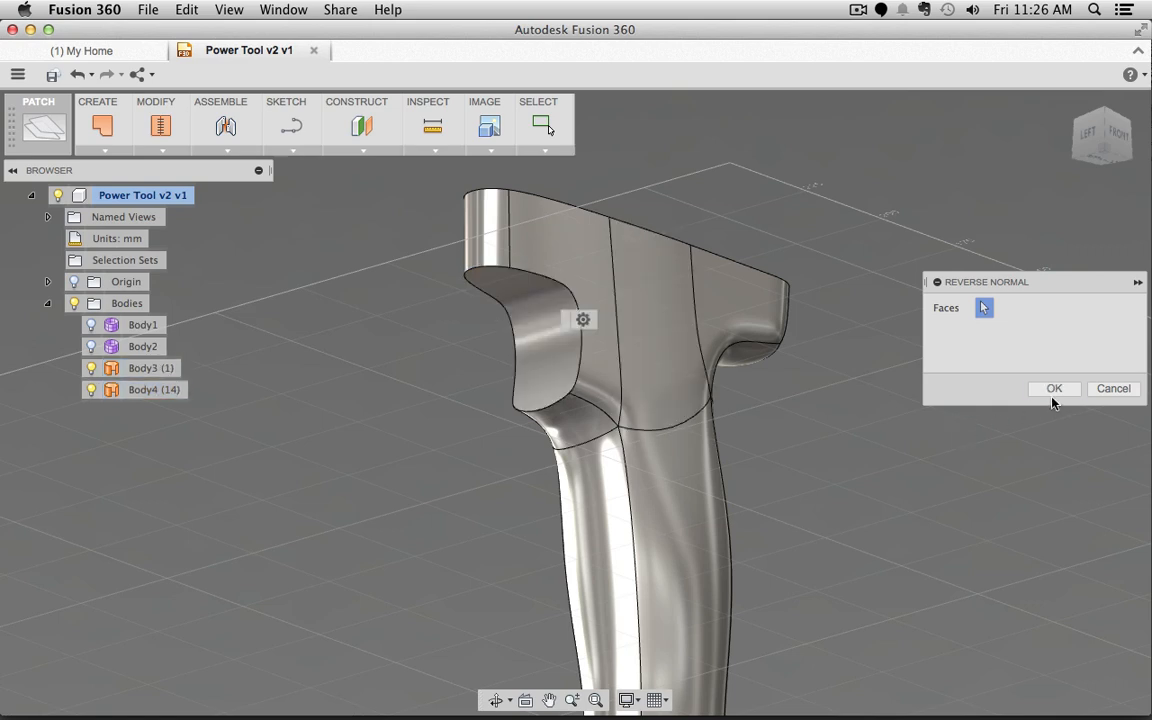
click(1054, 391)
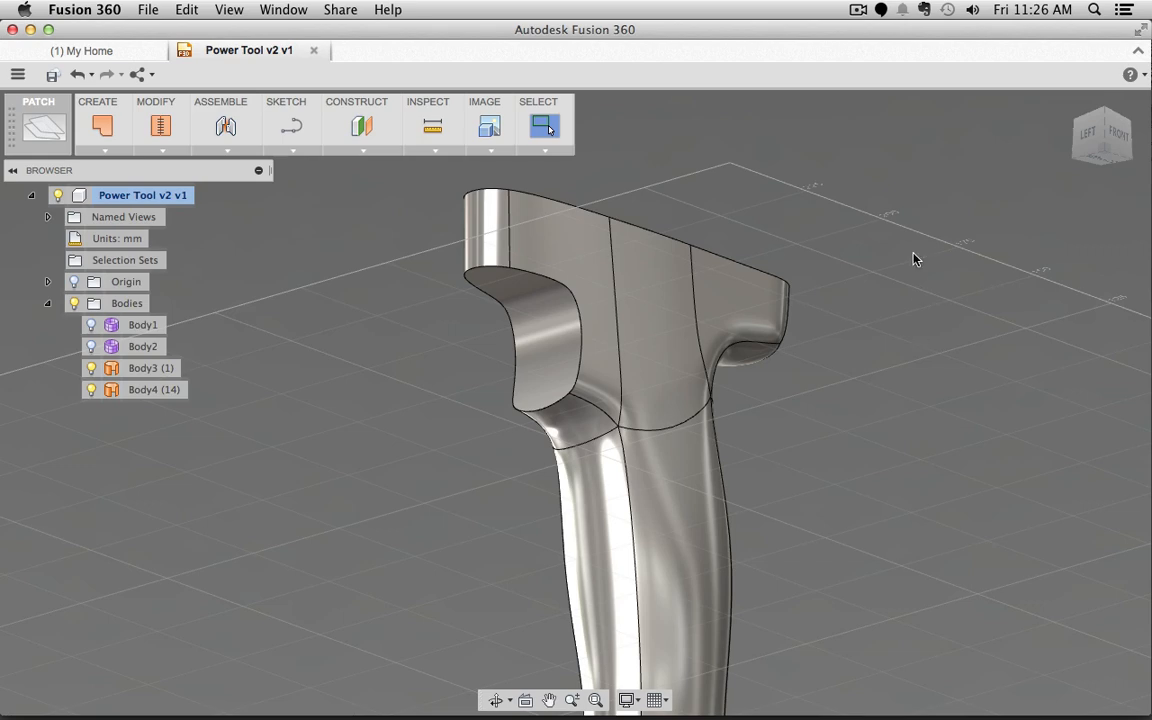
scroll(870, 425, down, 3)
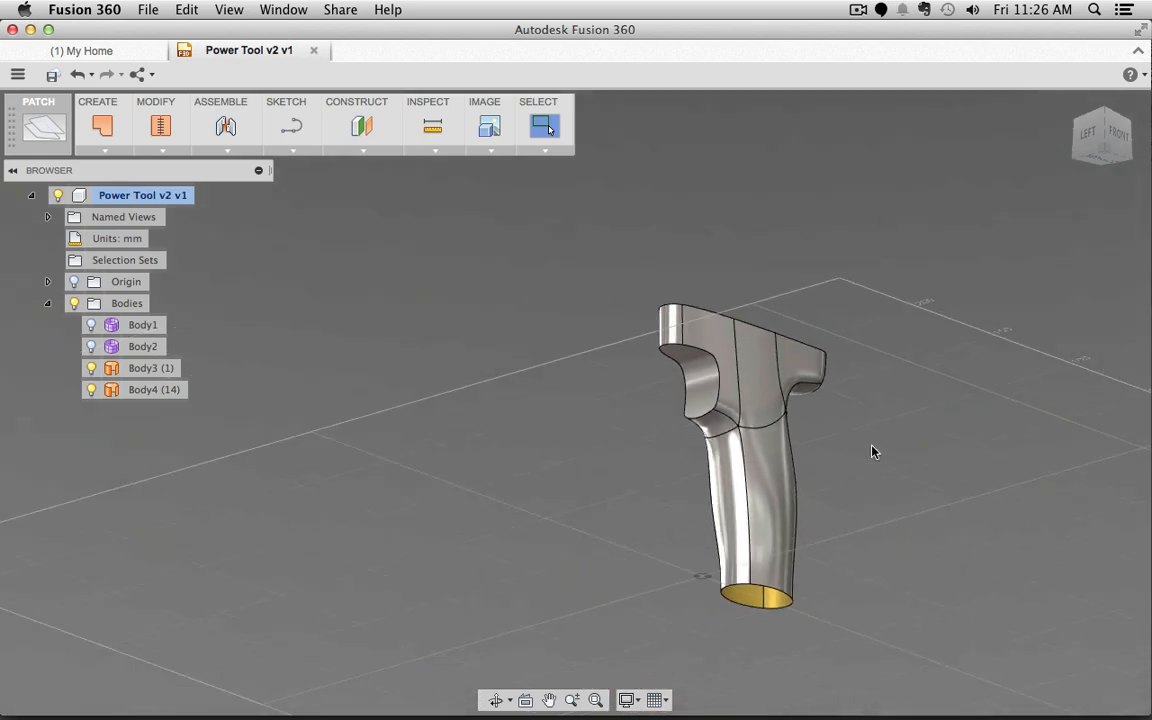
shift+middle_drag(874, 453, 765, 460)
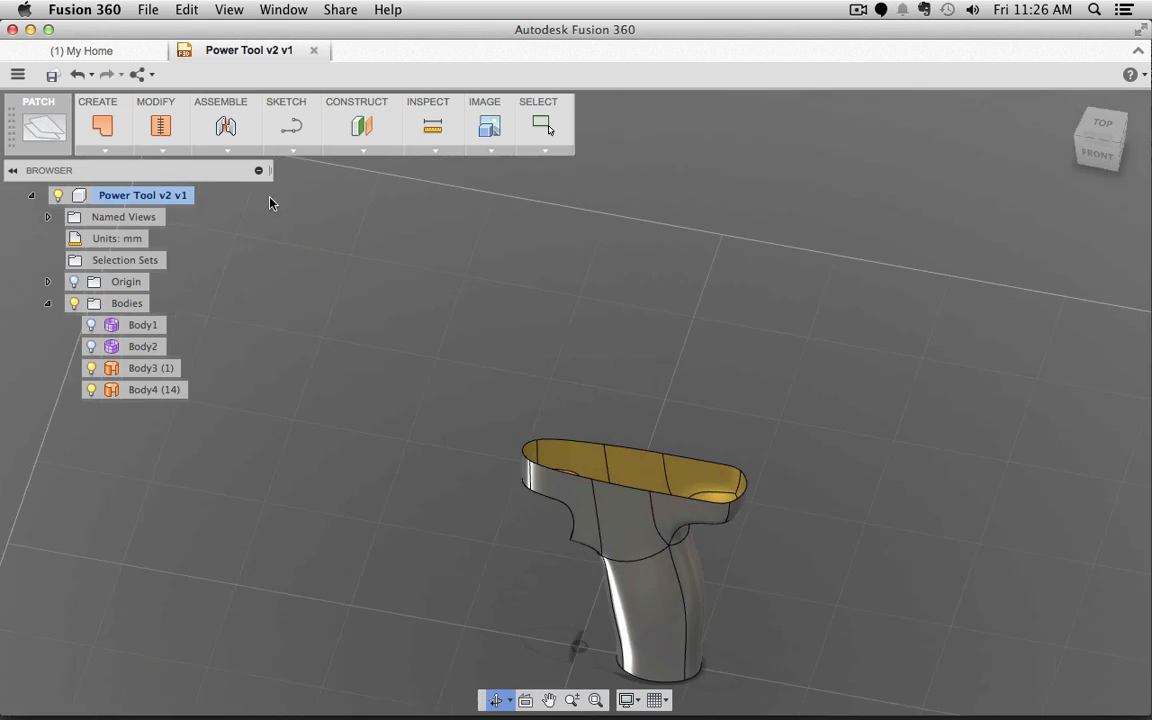
click(166, 151)
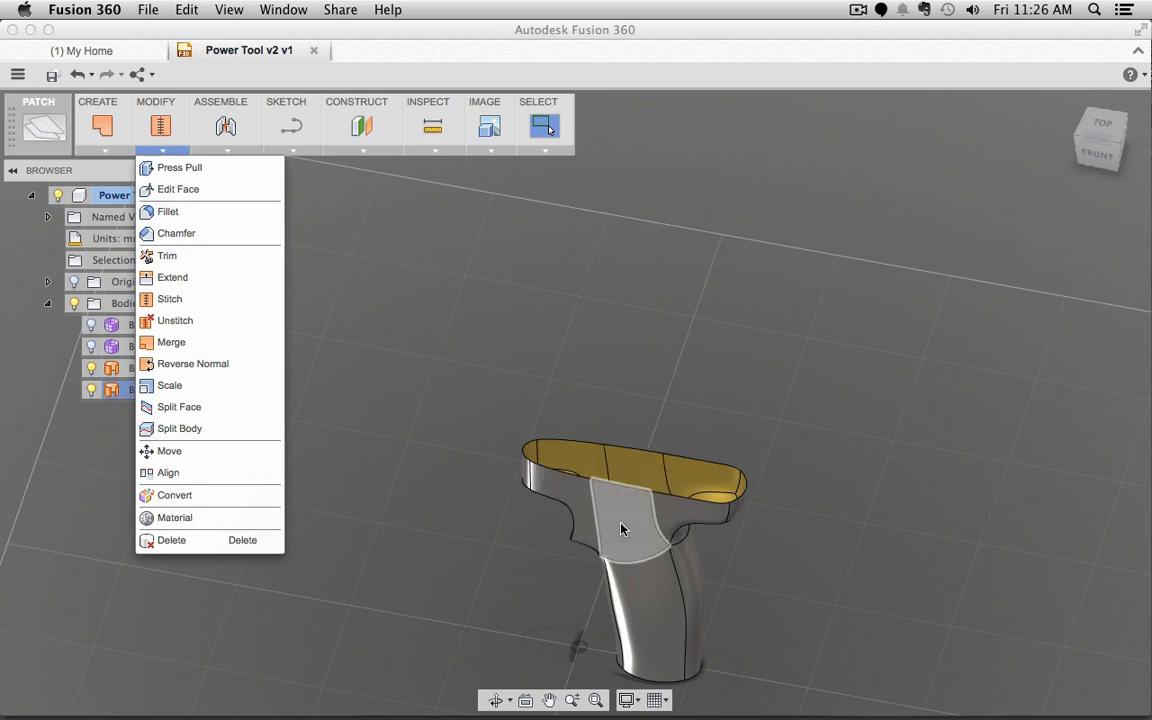
click(419, 573)
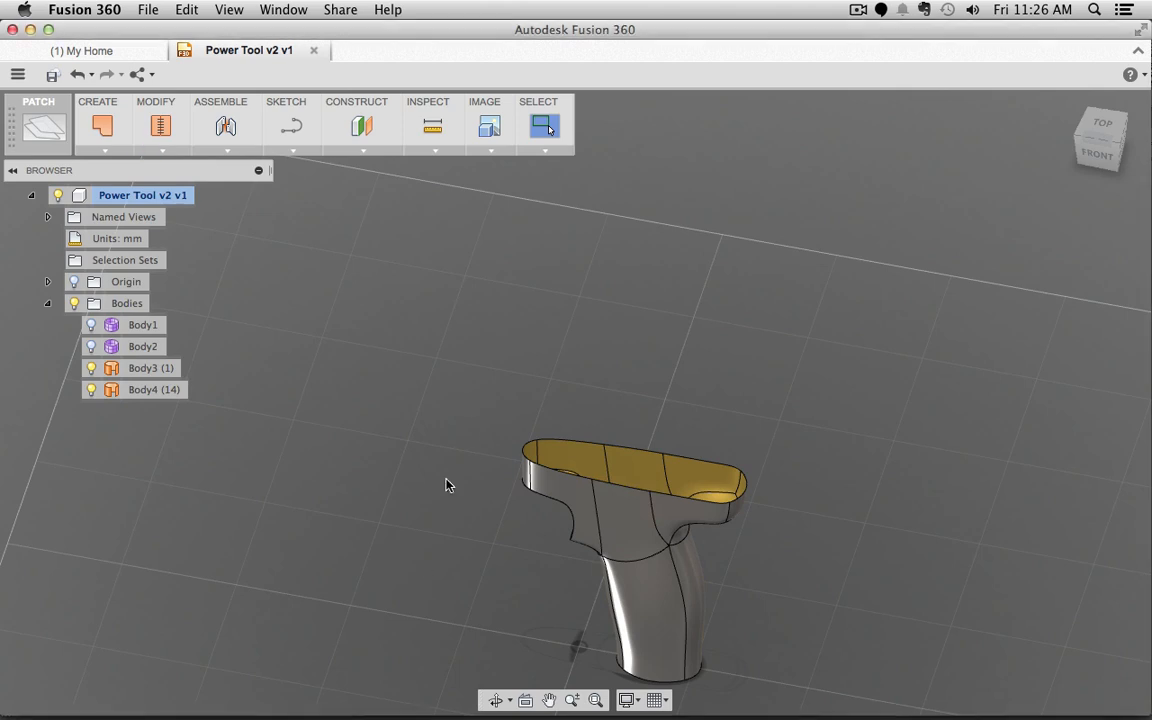
shift+middle_drag(475, 498, 530, 410)
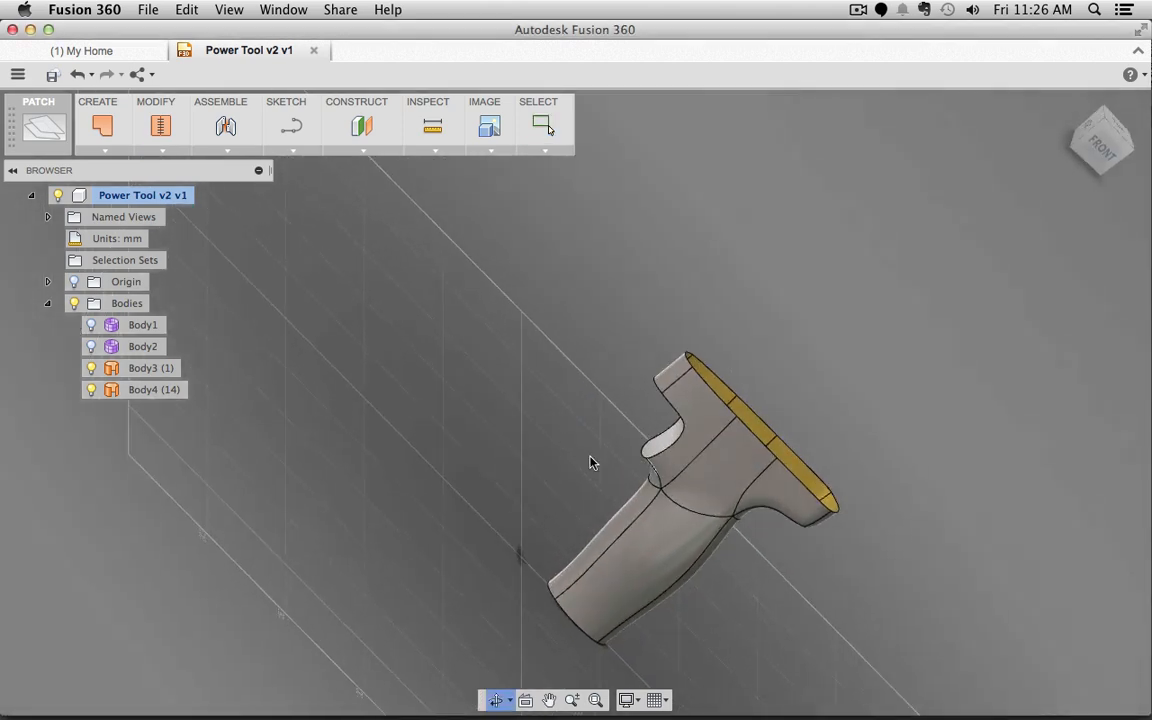
click(1108, 152)
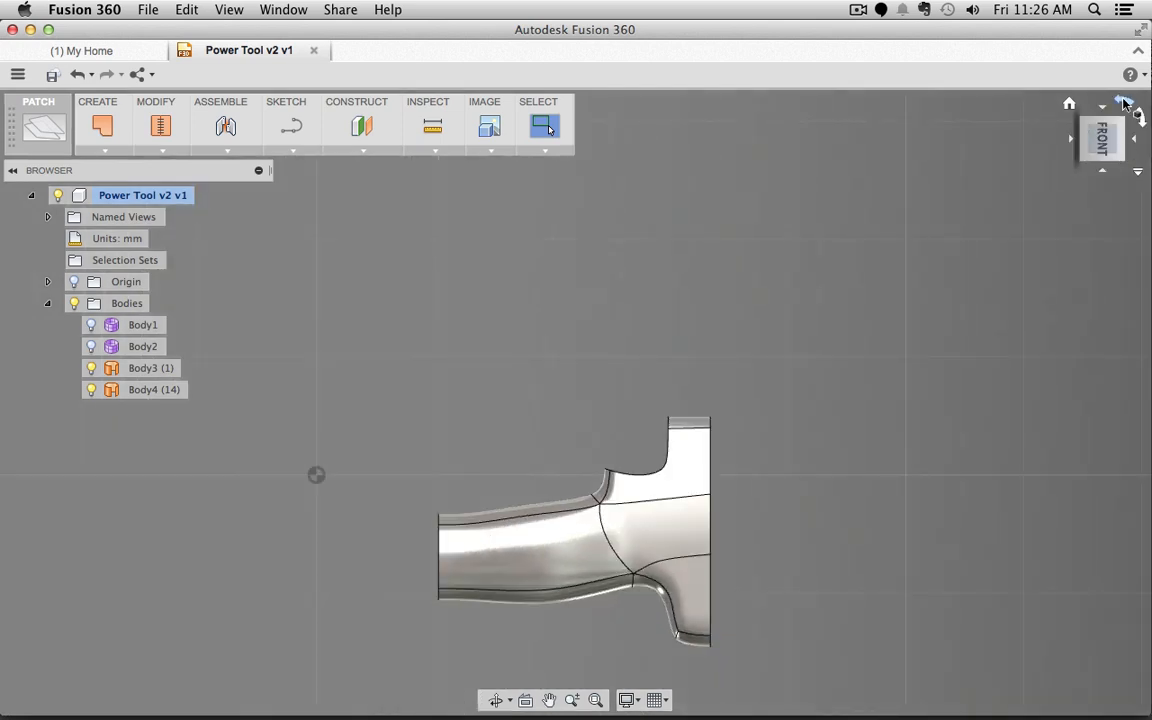
click(1124, 104)
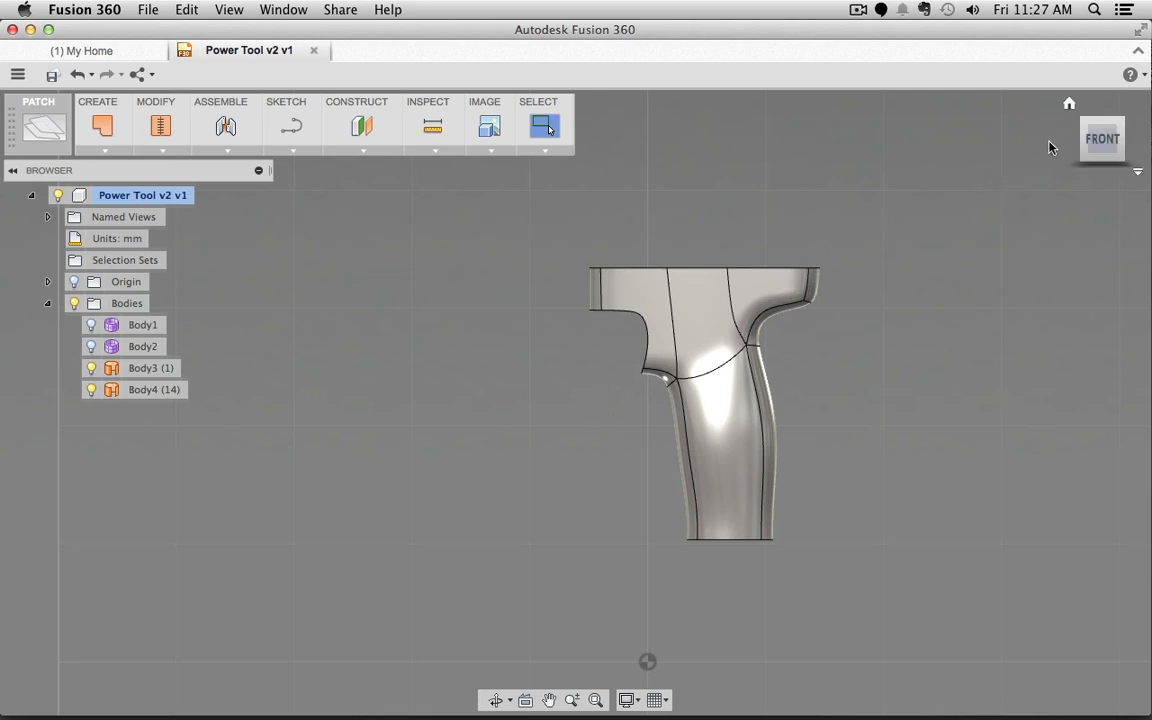
click(1084, 127)
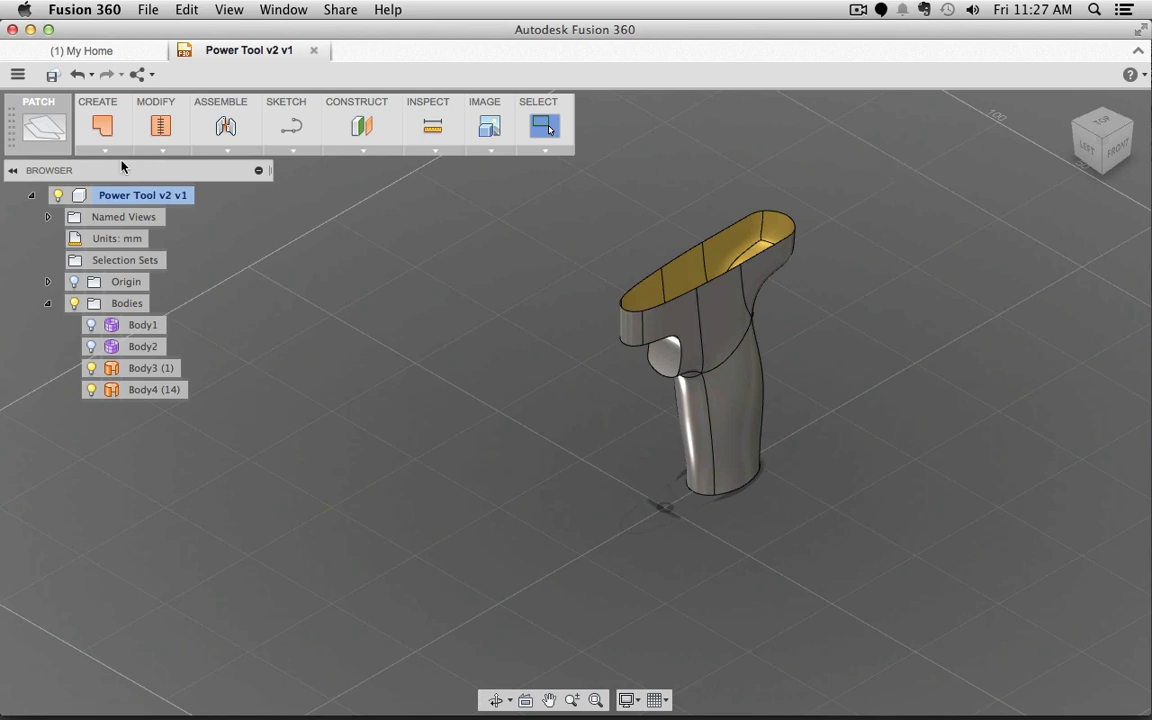
Step: Select the grip's faces one by one around the trigger opening and rounded ends
click(42, 122)
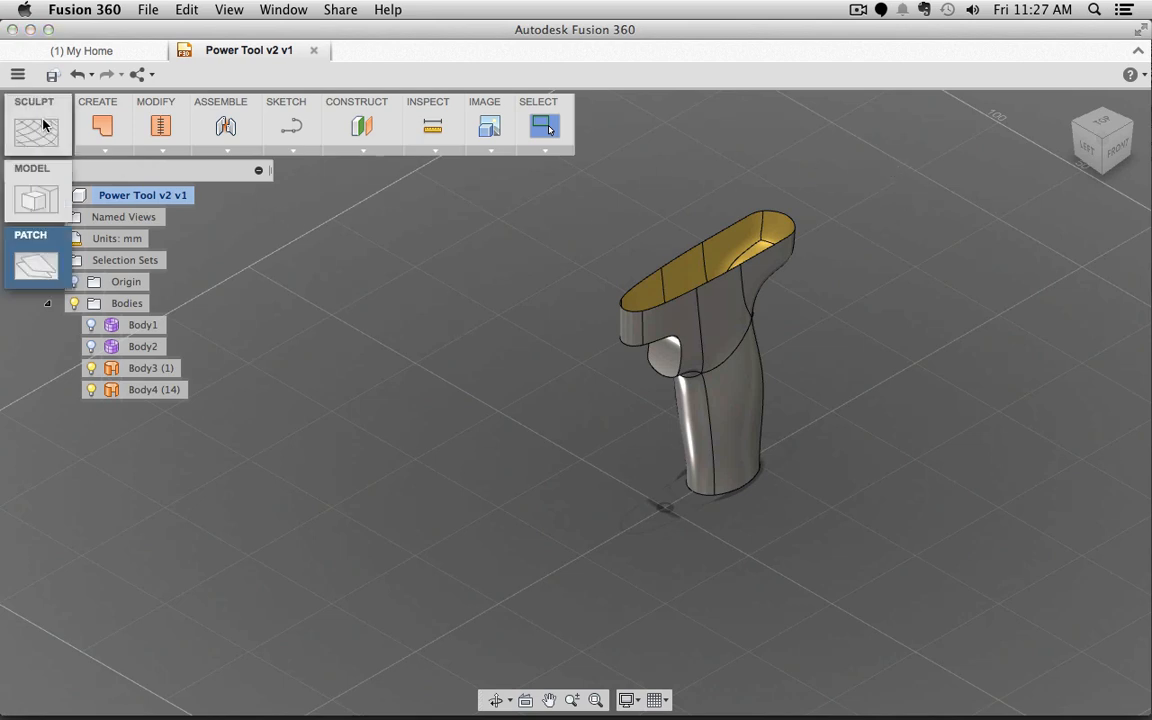
click(161, 152)
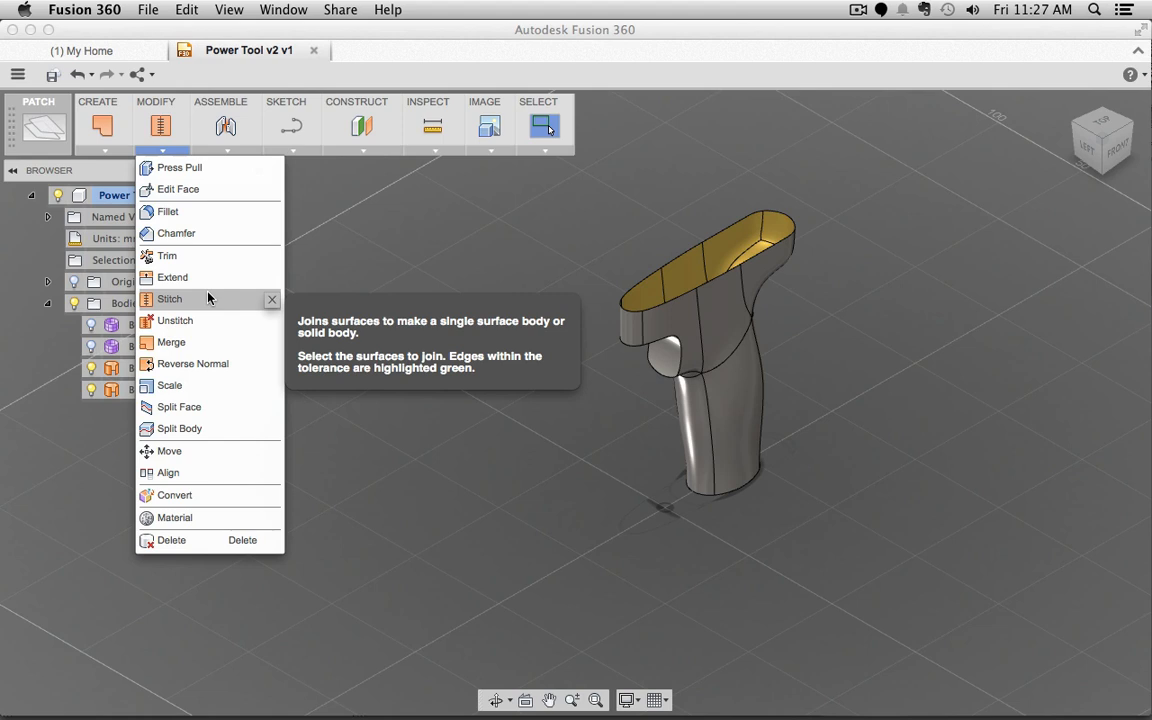
click(601, 517)
click(668, 362)
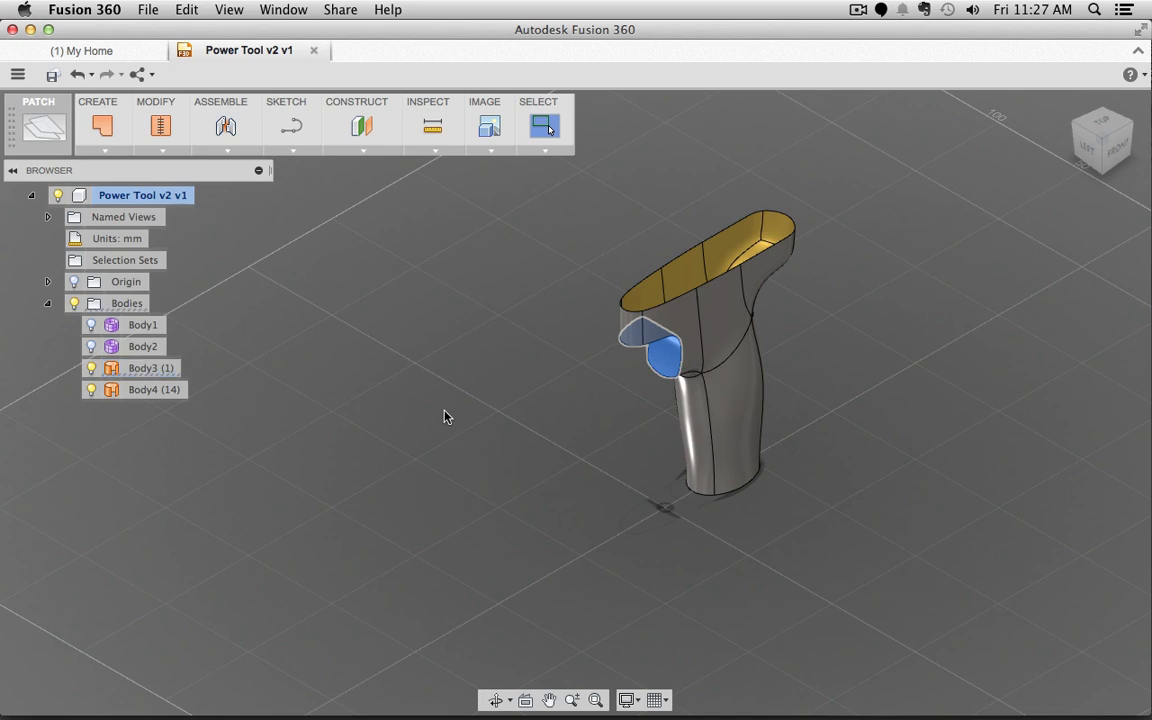
click(681, 334)
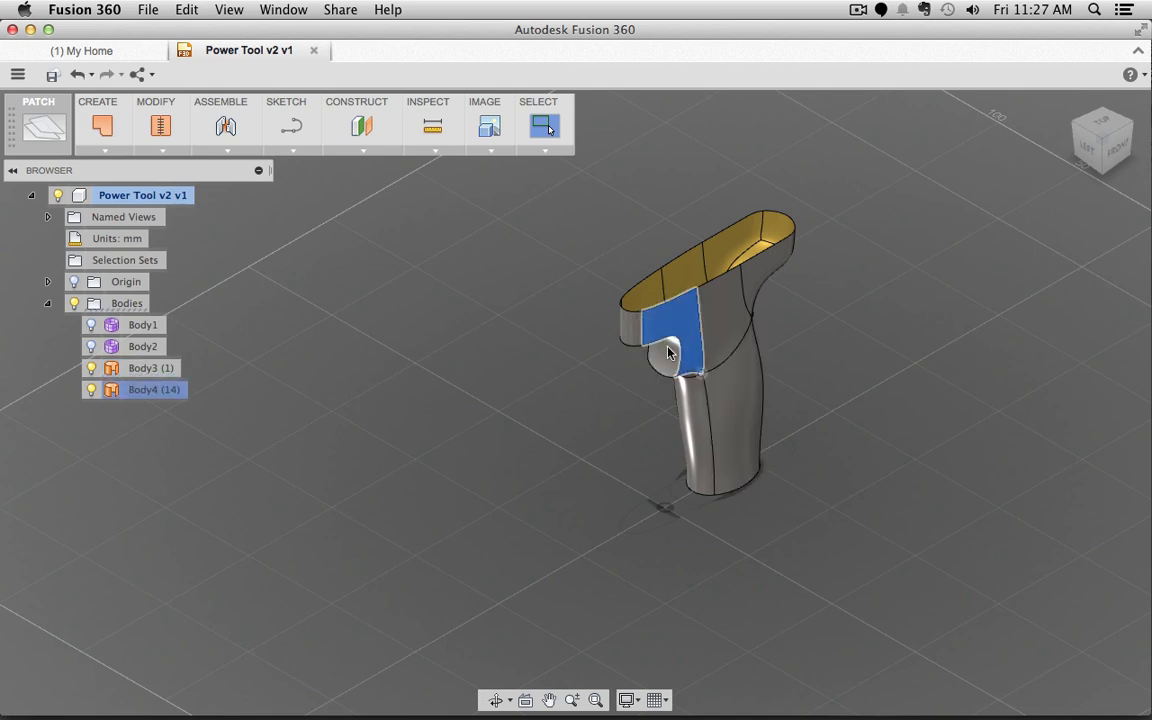
click(630, 318)
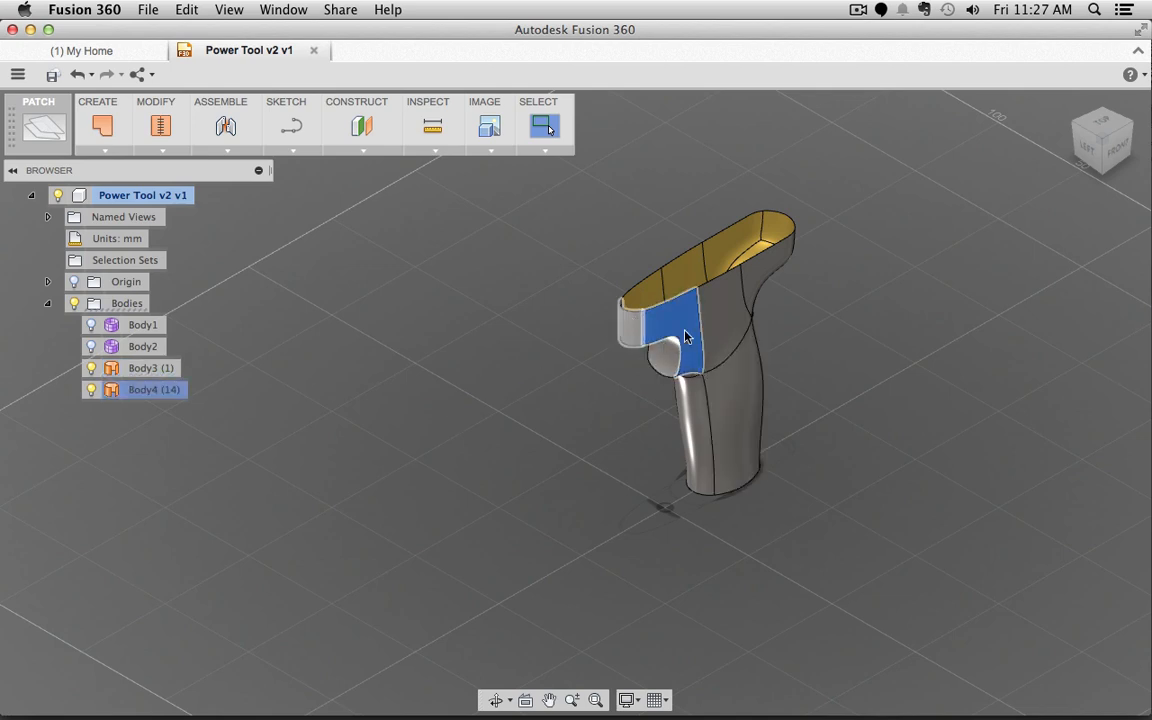
click(646, 289)
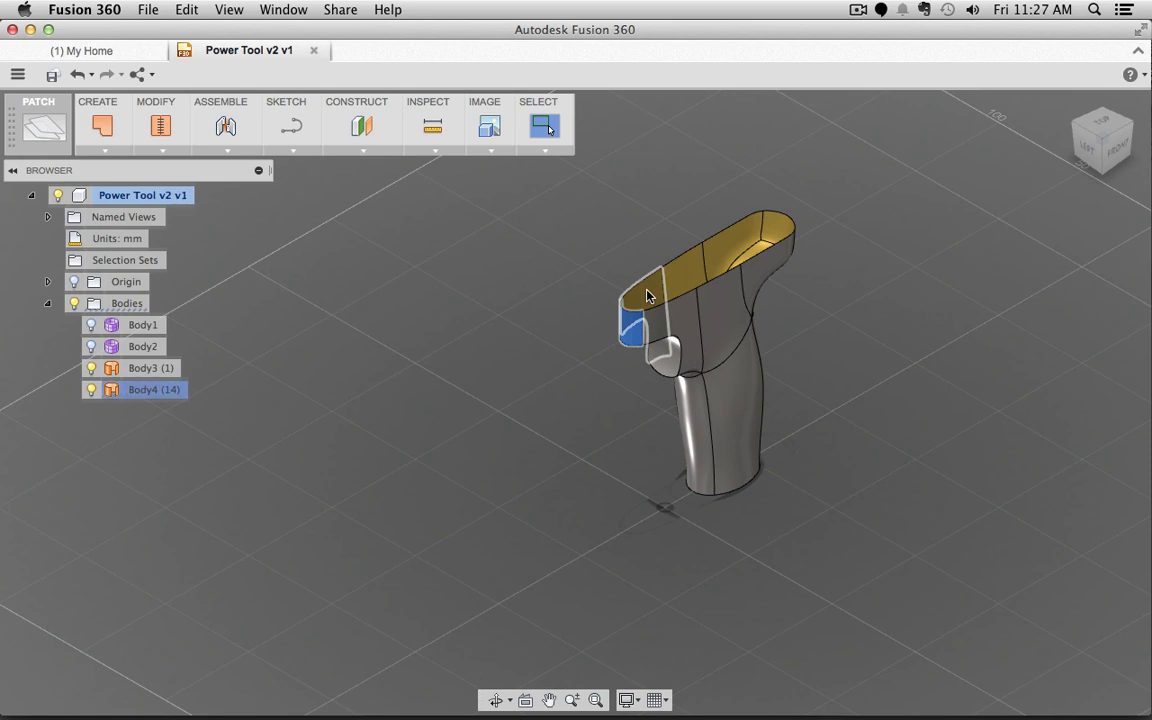
click(723, 314)
click(718, 255)
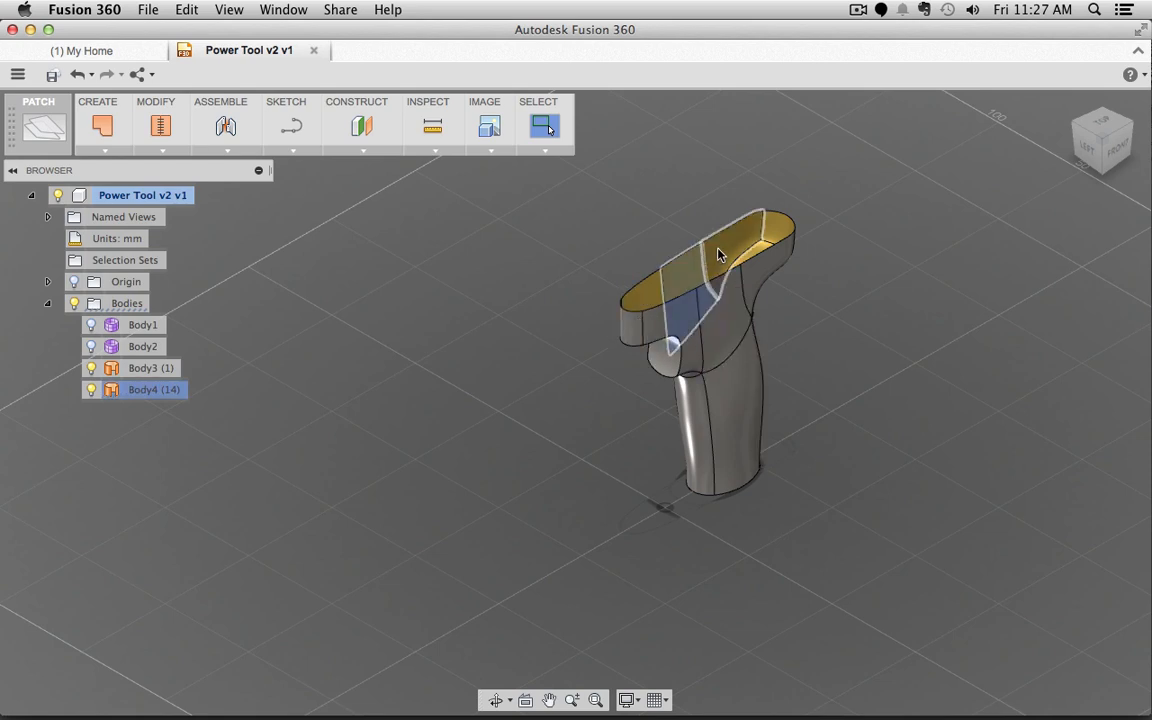
click(776, 228)
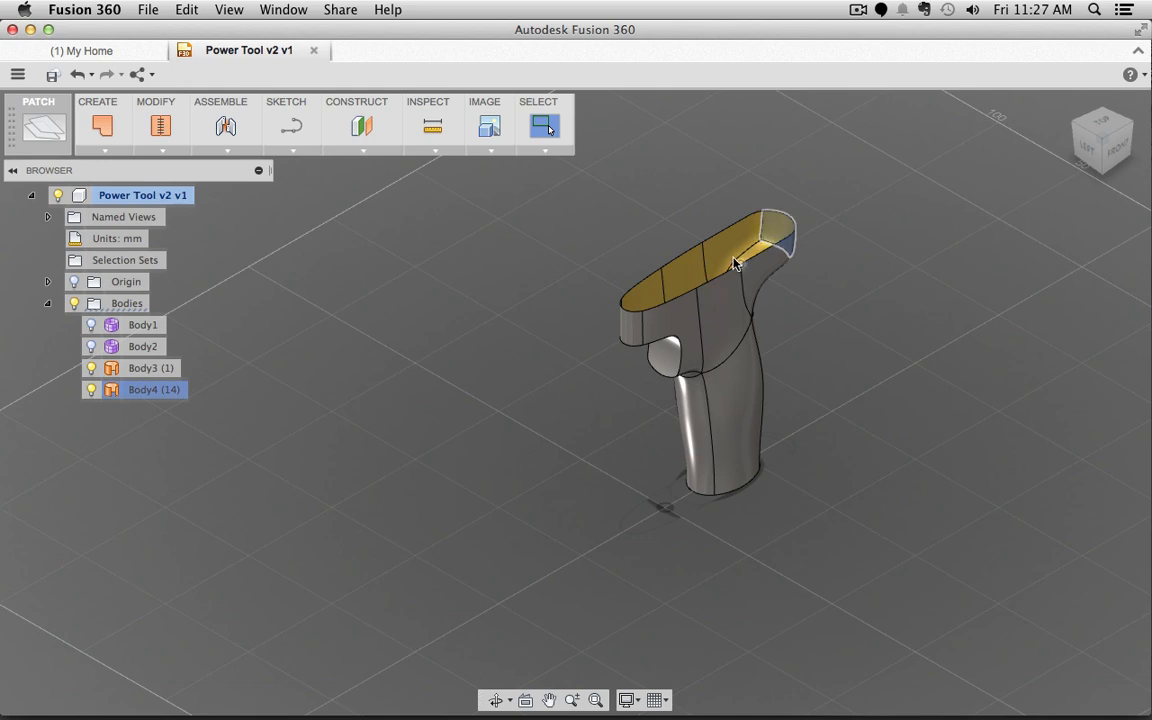
click(772, 282)
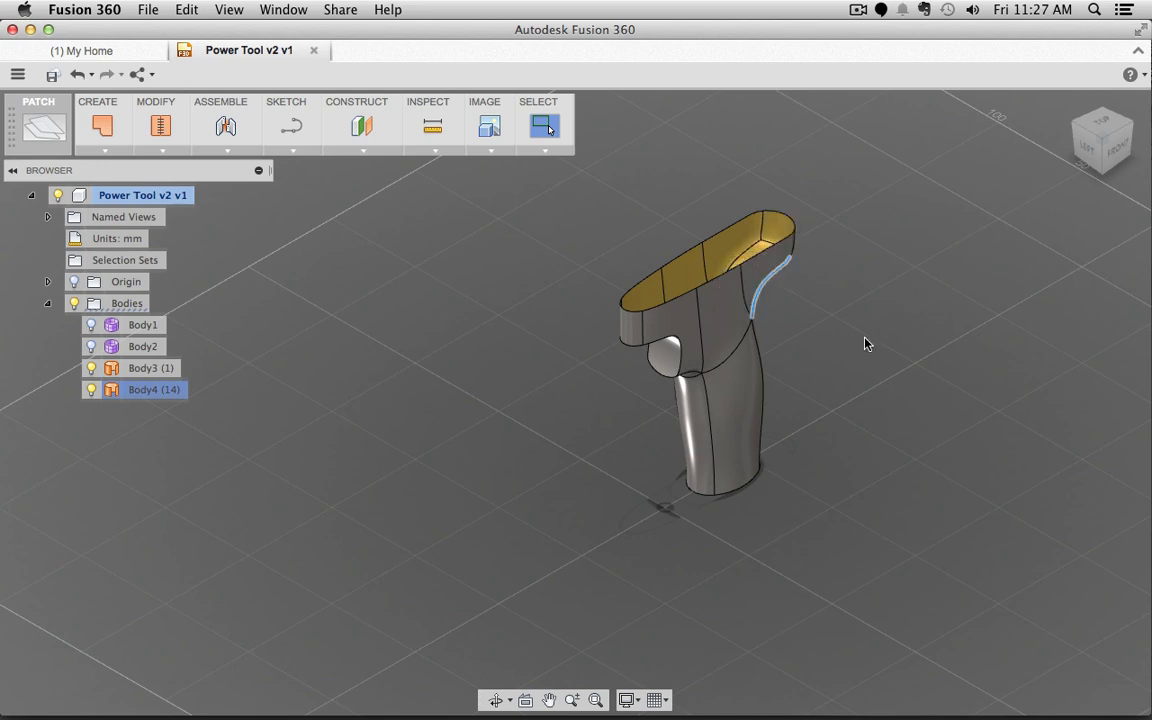
click(720, 320)
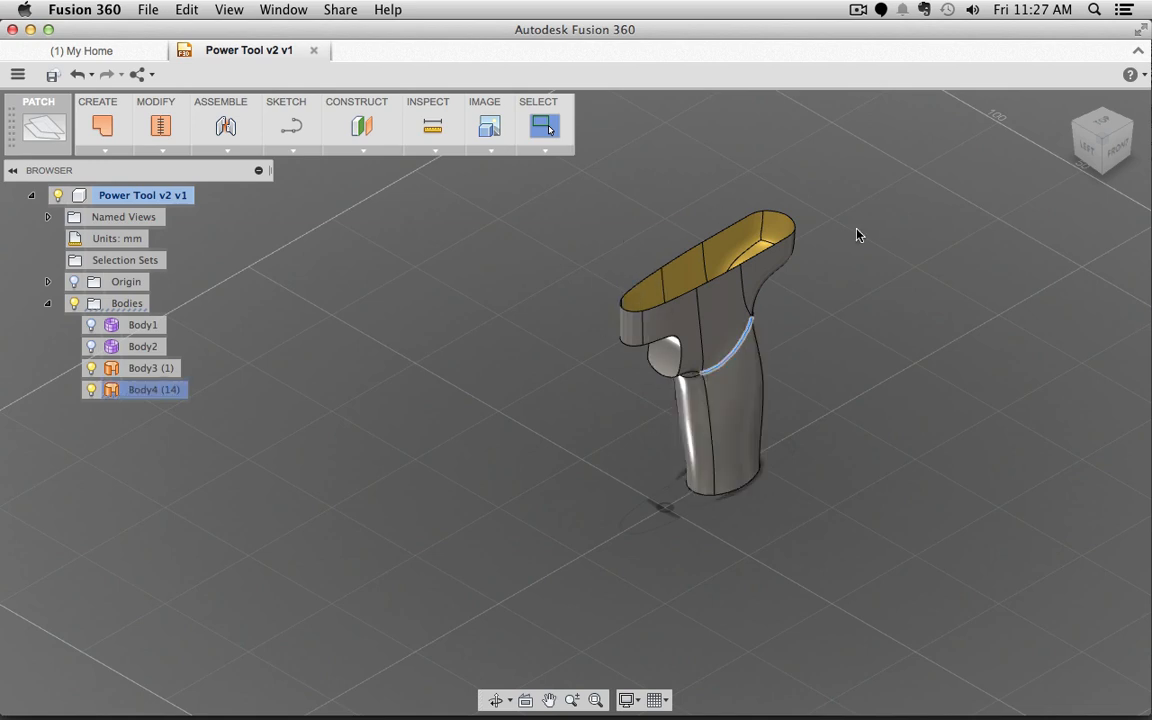
Step: Window-select every grip face and stitch them at 0.01 mm tolerance into one body
drag(868, 174, 517, 550)
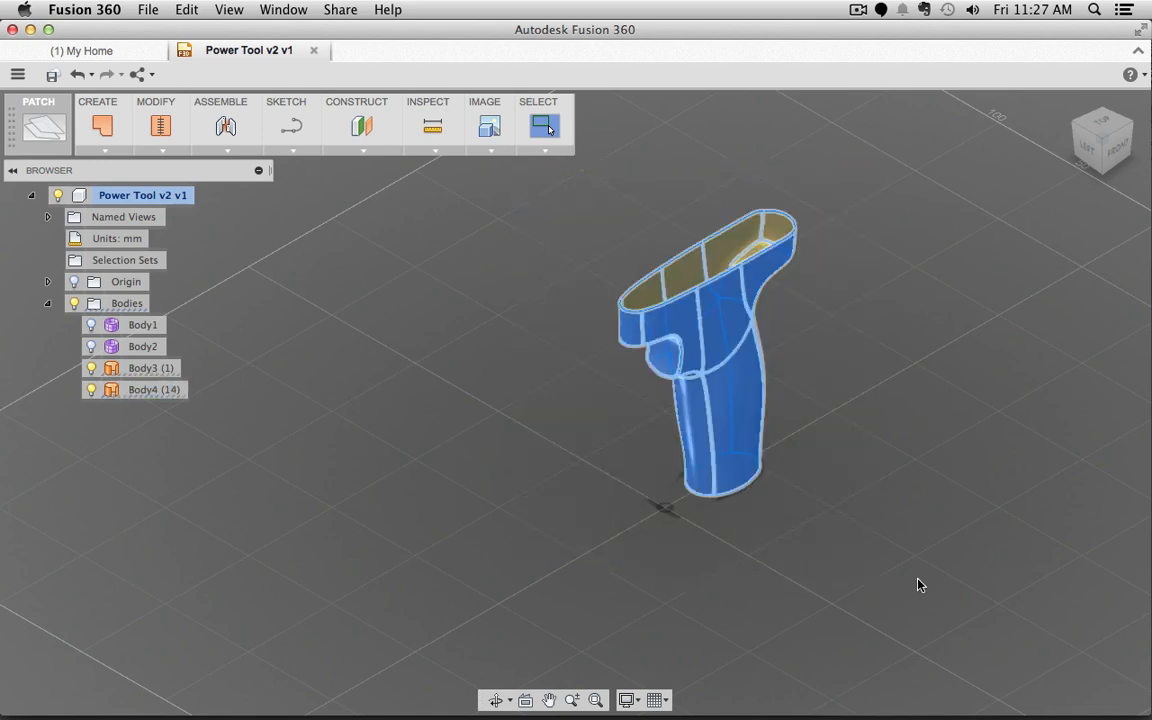
click(162, 128)
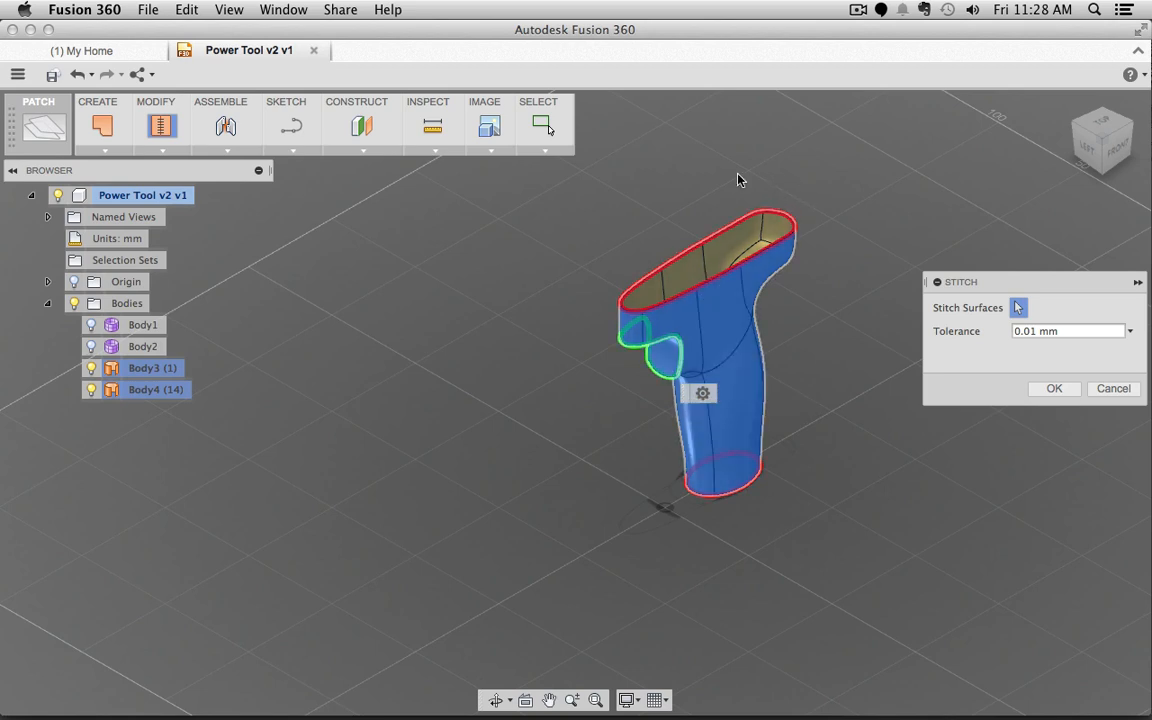
click(1056, 392)
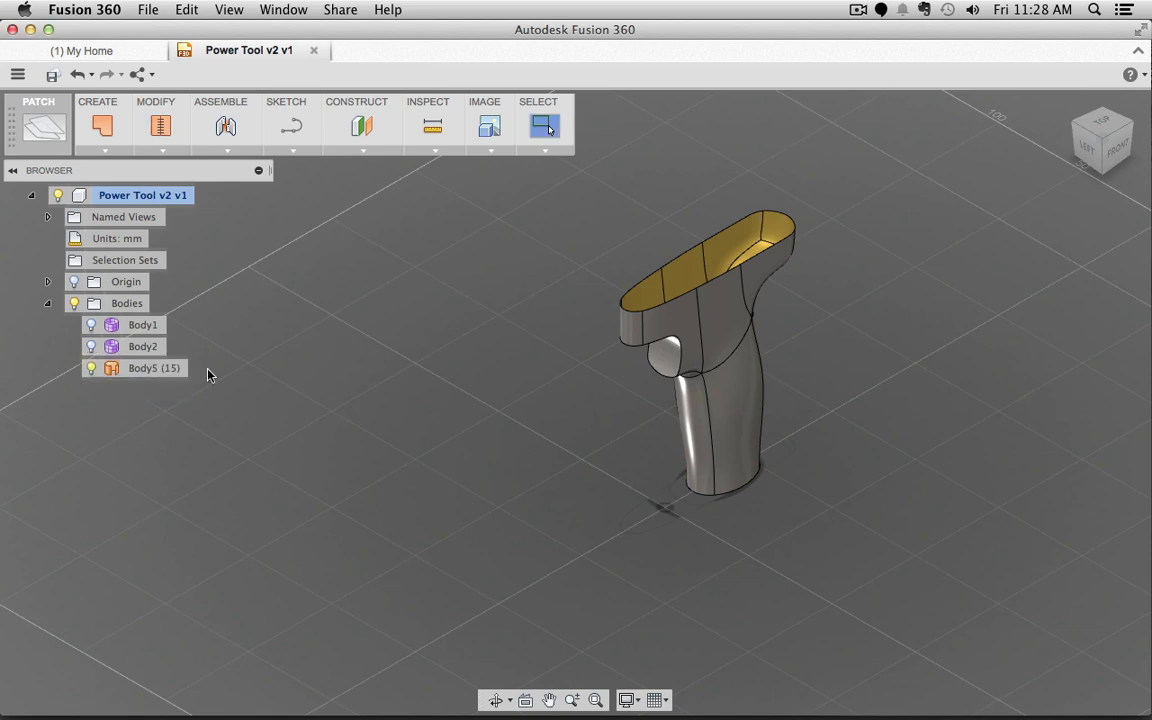
Step: Unstitch the grip body Body5 (15) into separate surface bodies
click(147, 368)
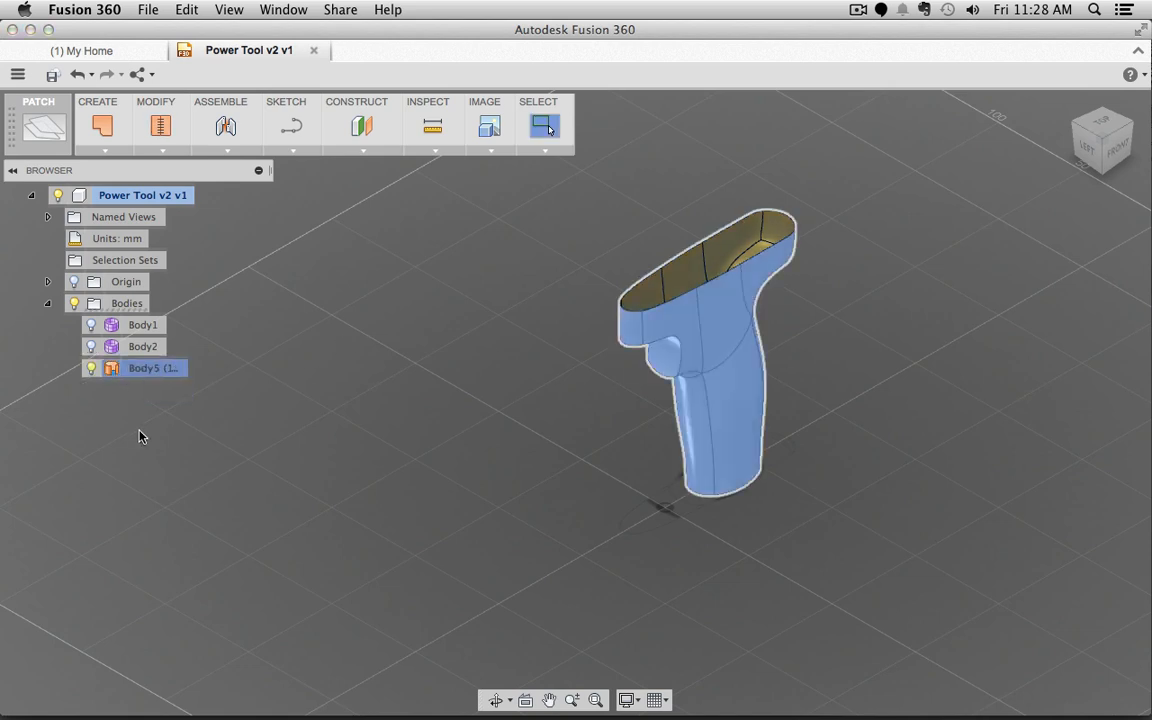
click(166, 370)
click(163, 149)
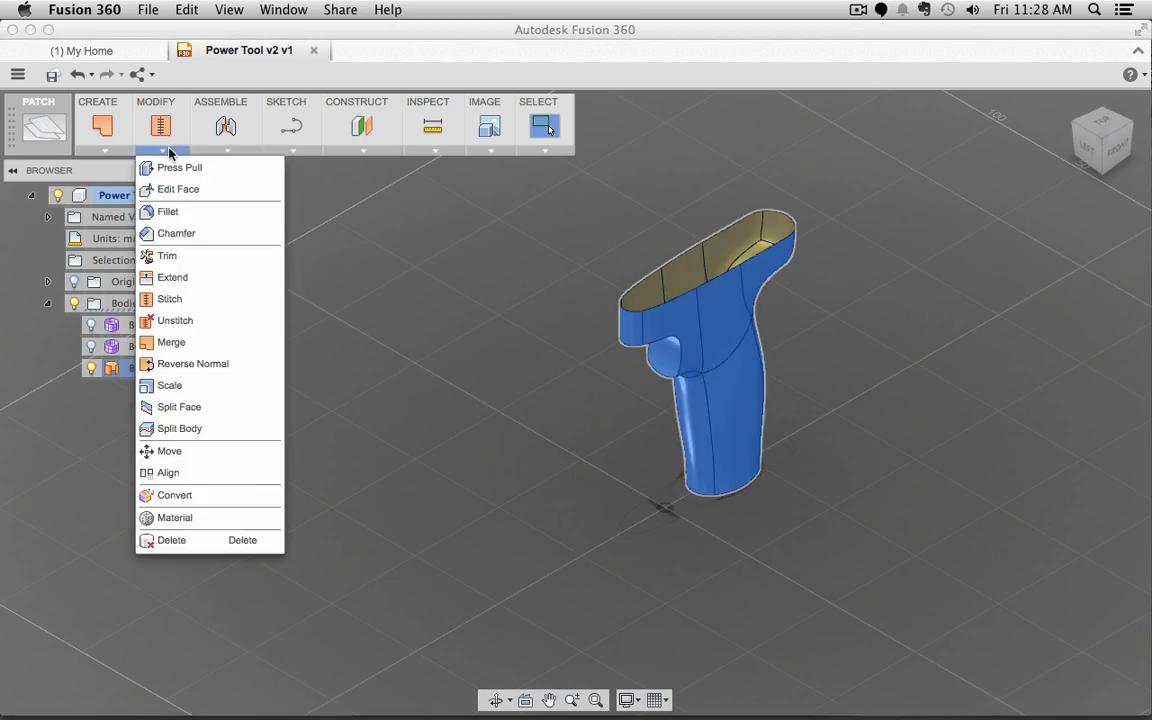
click(176, 321)
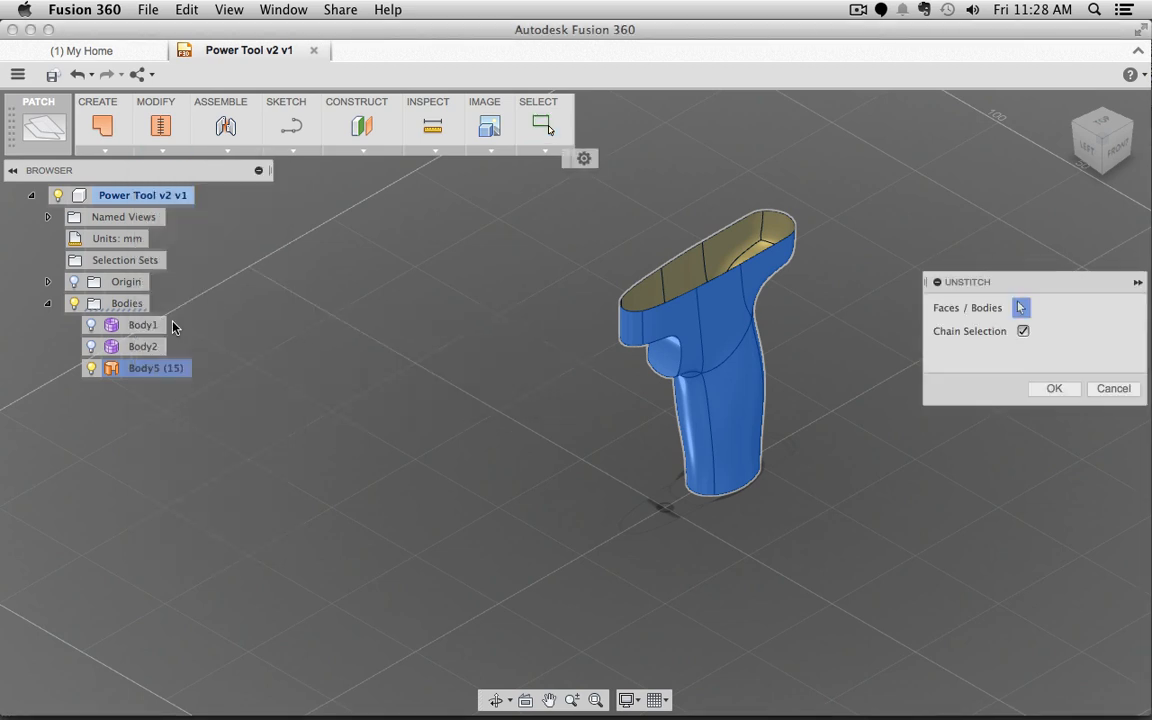
mouse_move(172, 326)
click(1055, 389)
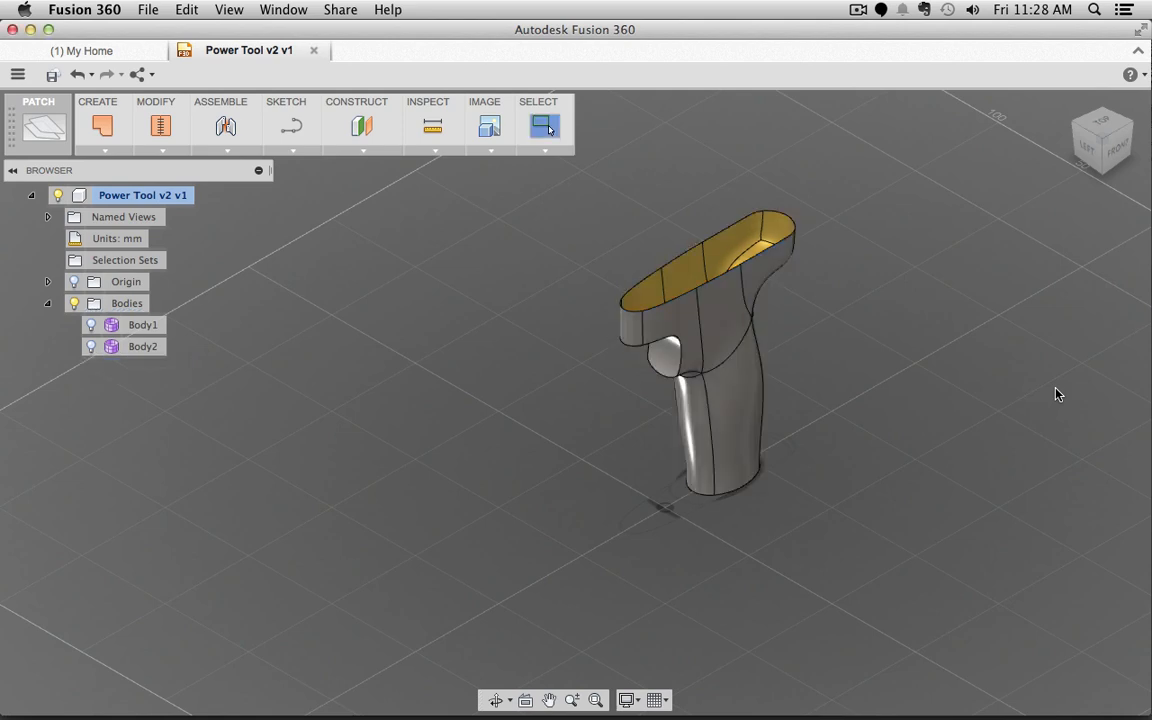
Step: Window-select Body6 through Body20 and stitch them into a single body, Body21 (15)
click(707, 329)
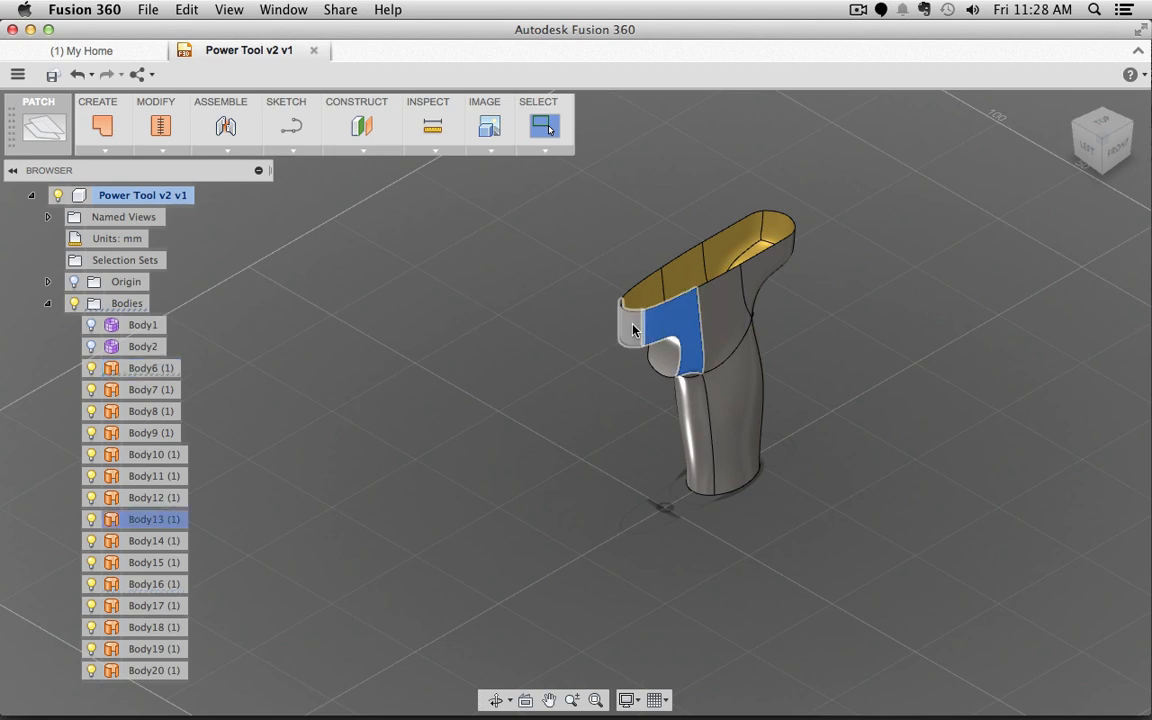
click(692, 277)
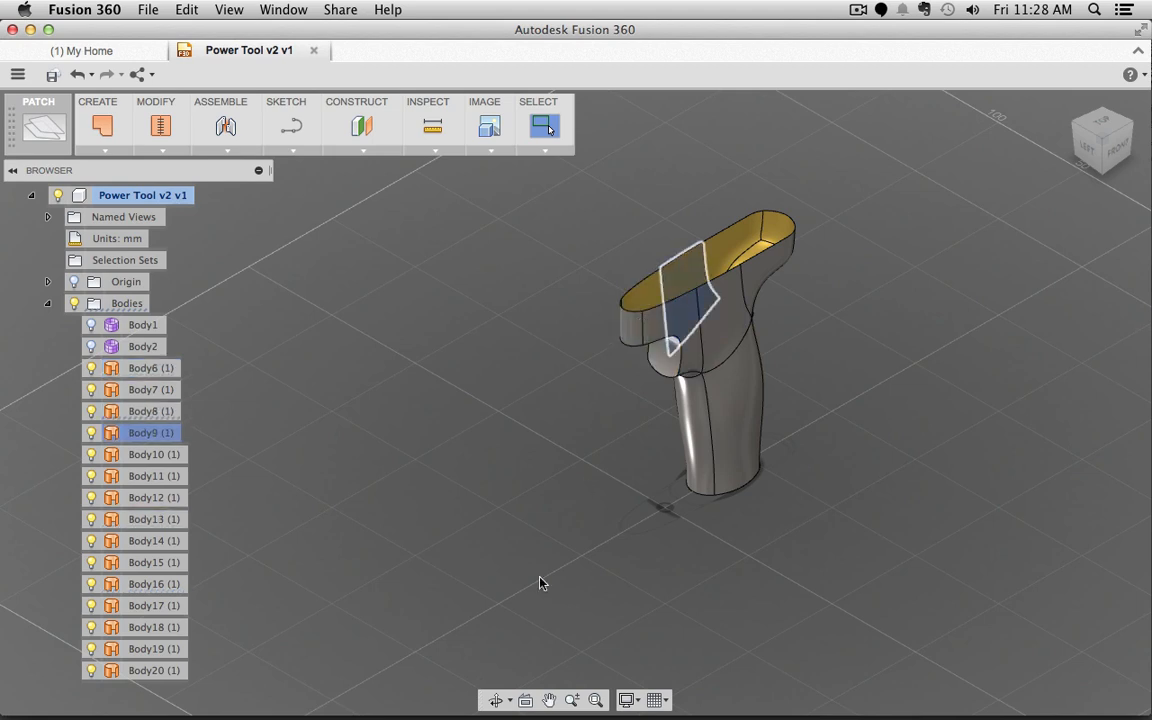
drag(866, 195, 463, 648)
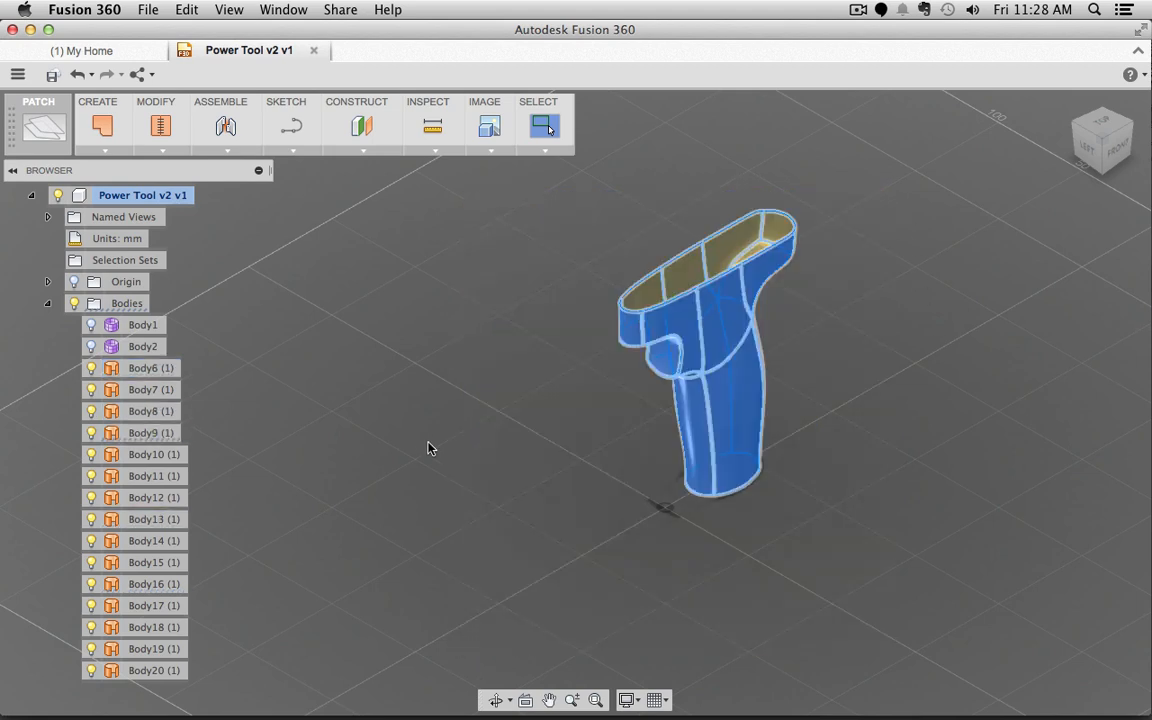
click(163, 130)
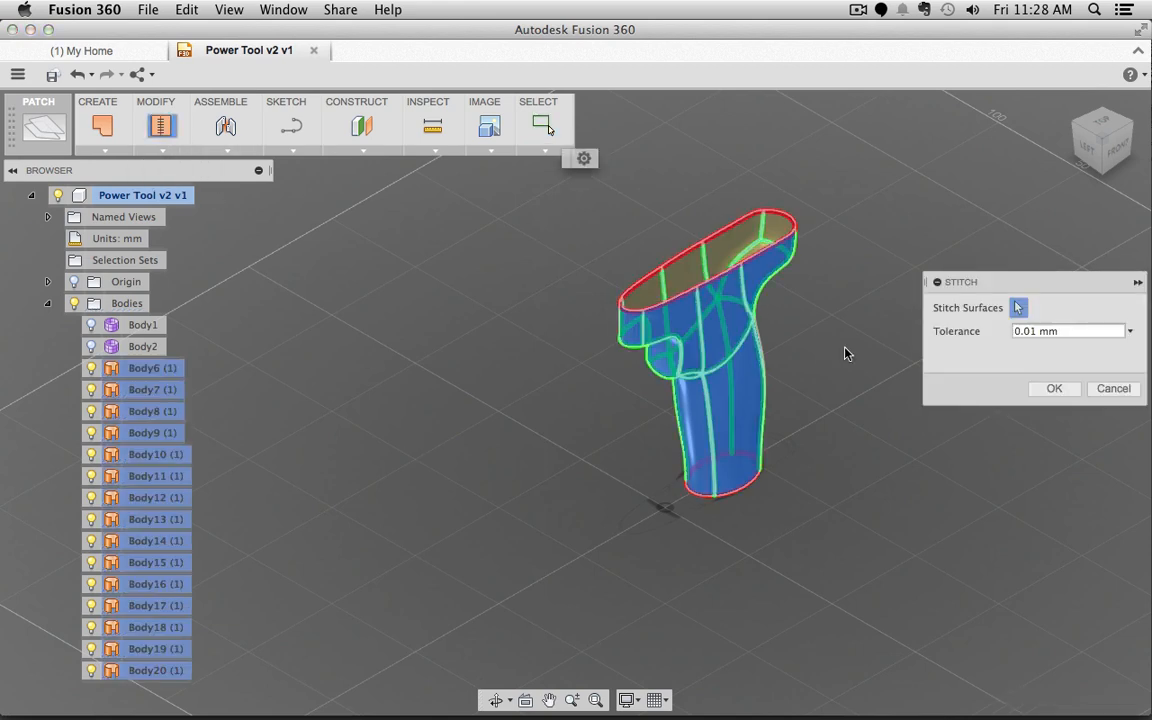
click(1047, 391)
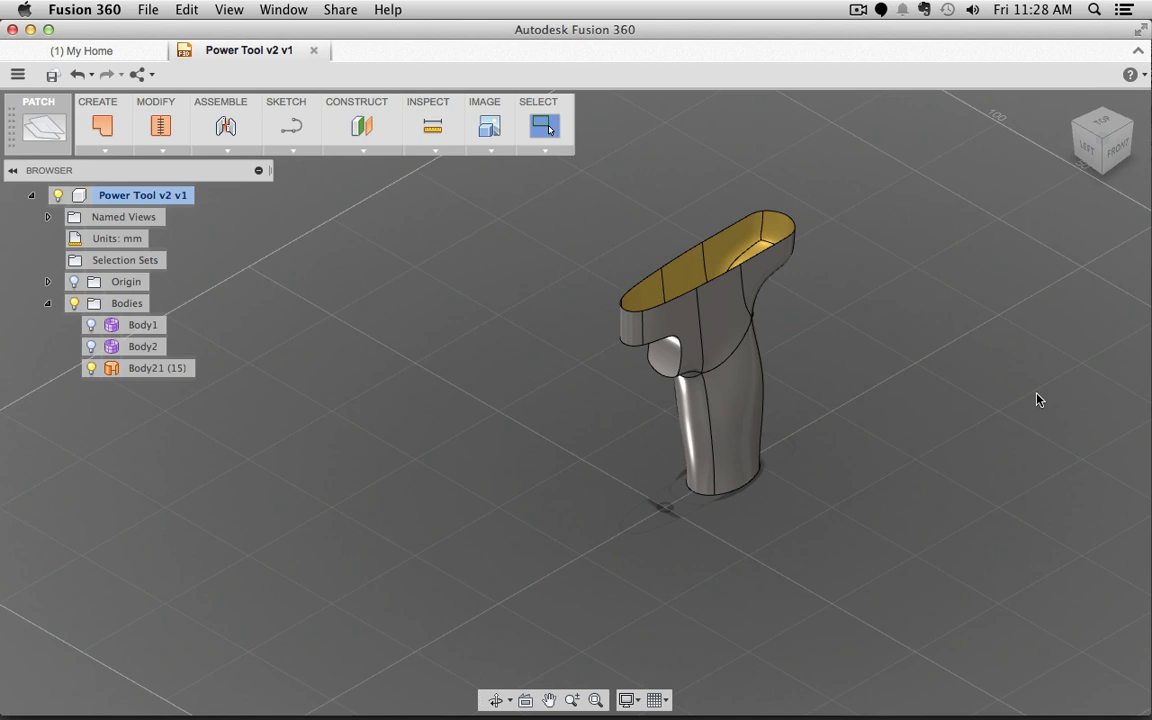
Step: Switch to the Model workspace with the grip orbited to a front view
shift+middle_drag(784, 536, 633, 303)
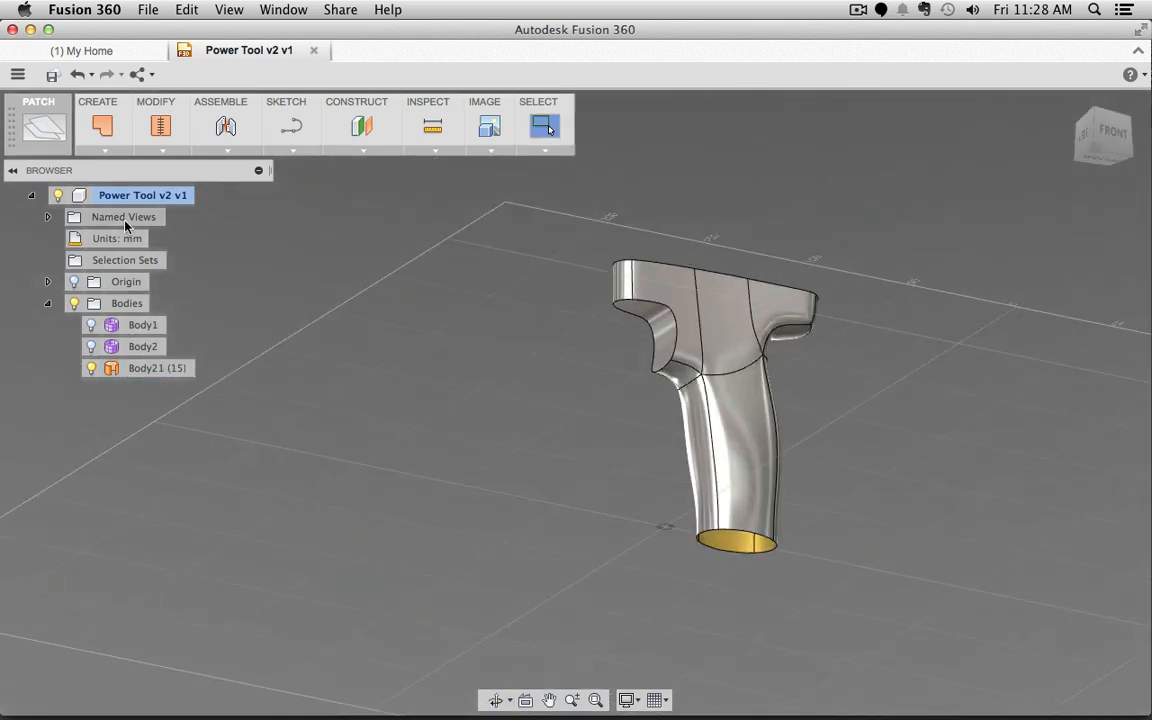
drag(565, 195, 443, 329)
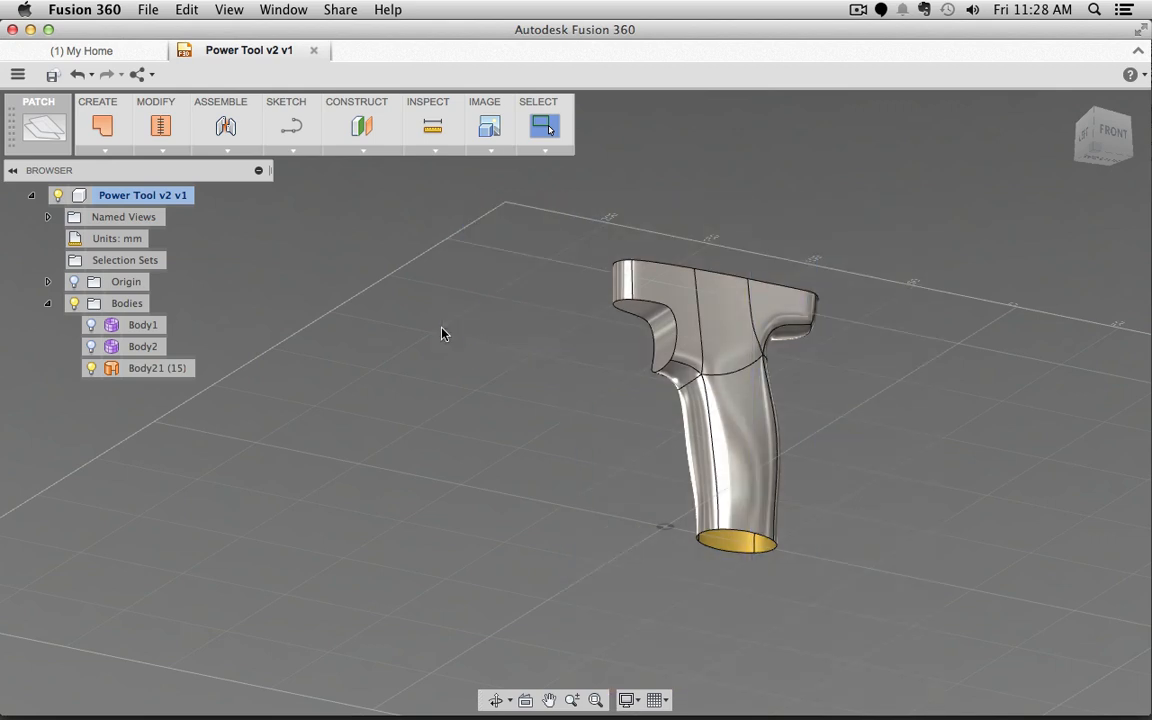
click(42, 125)
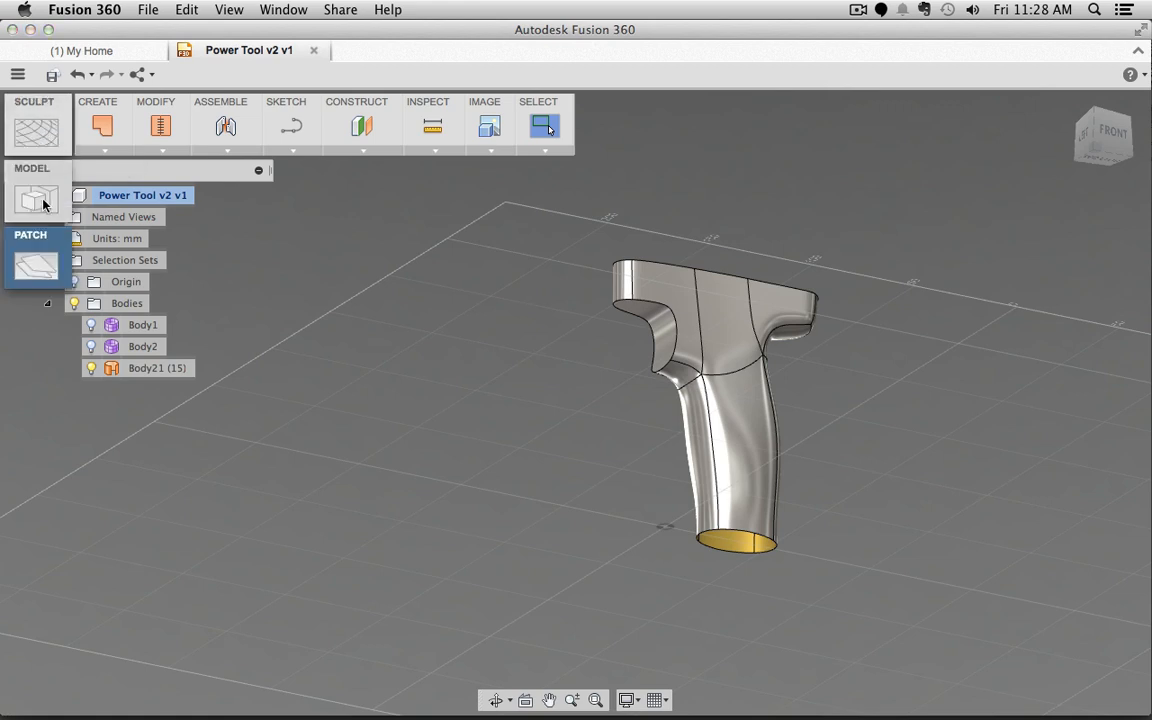
click(43, 204)
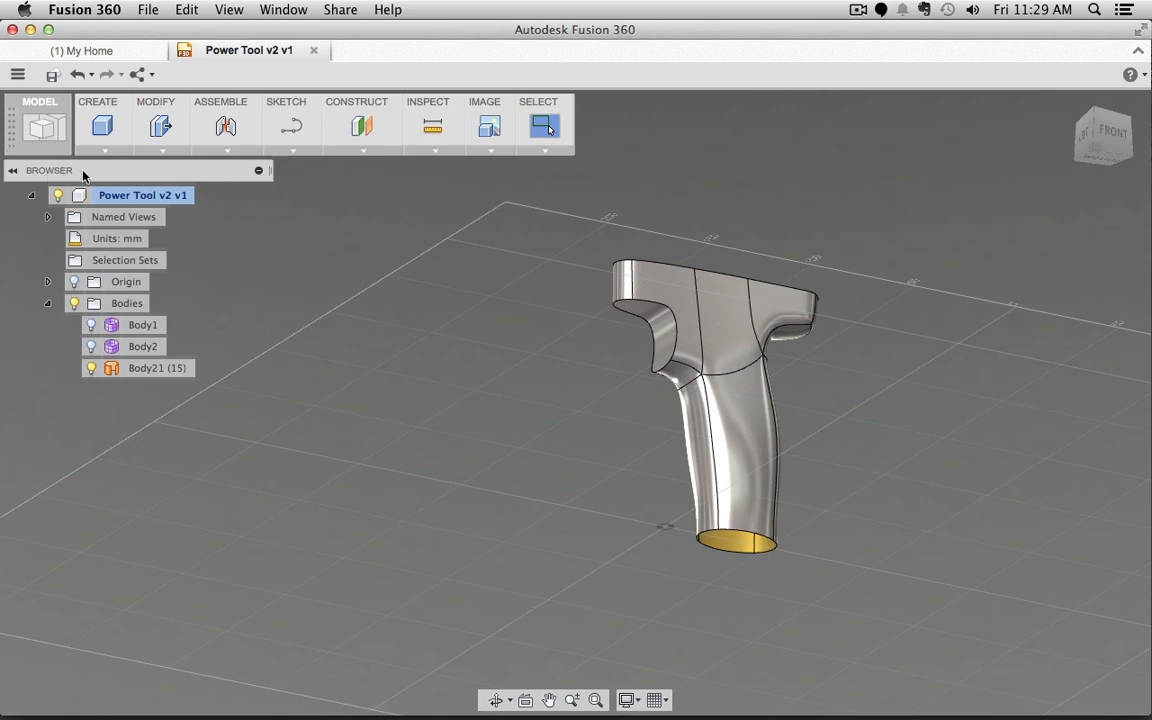
Step: Start a Fillet on the edges of the stitched grip Body21 (15)
click(162, 152)
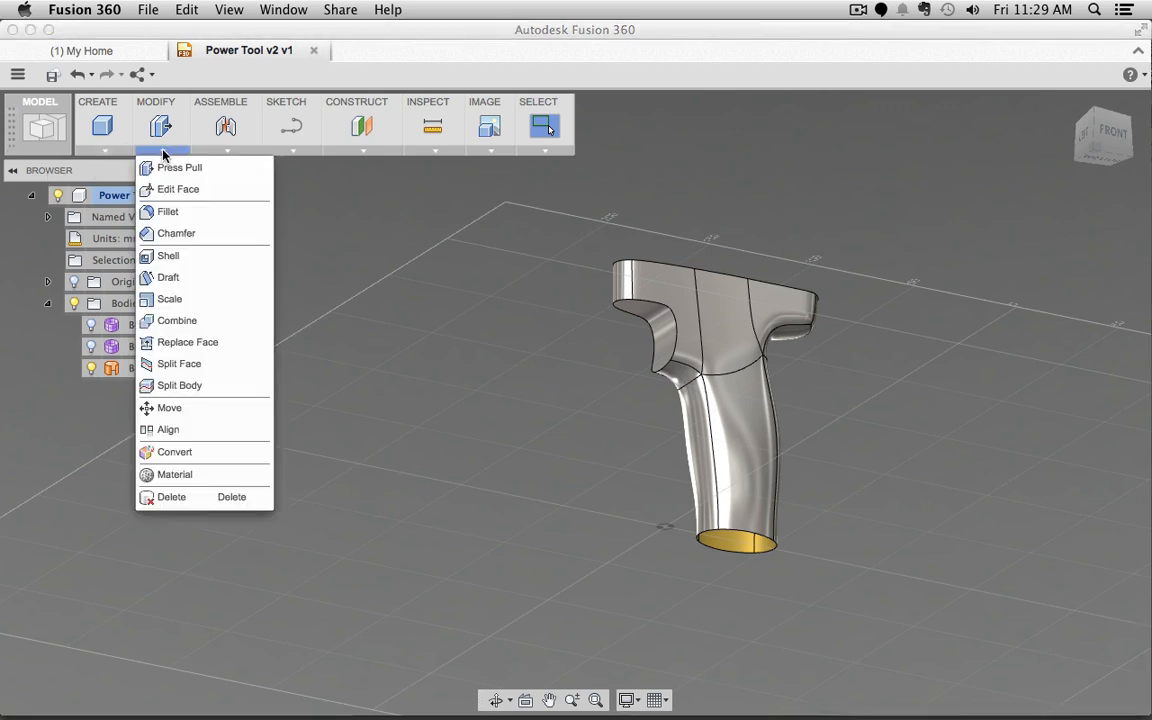
click(170, 212)
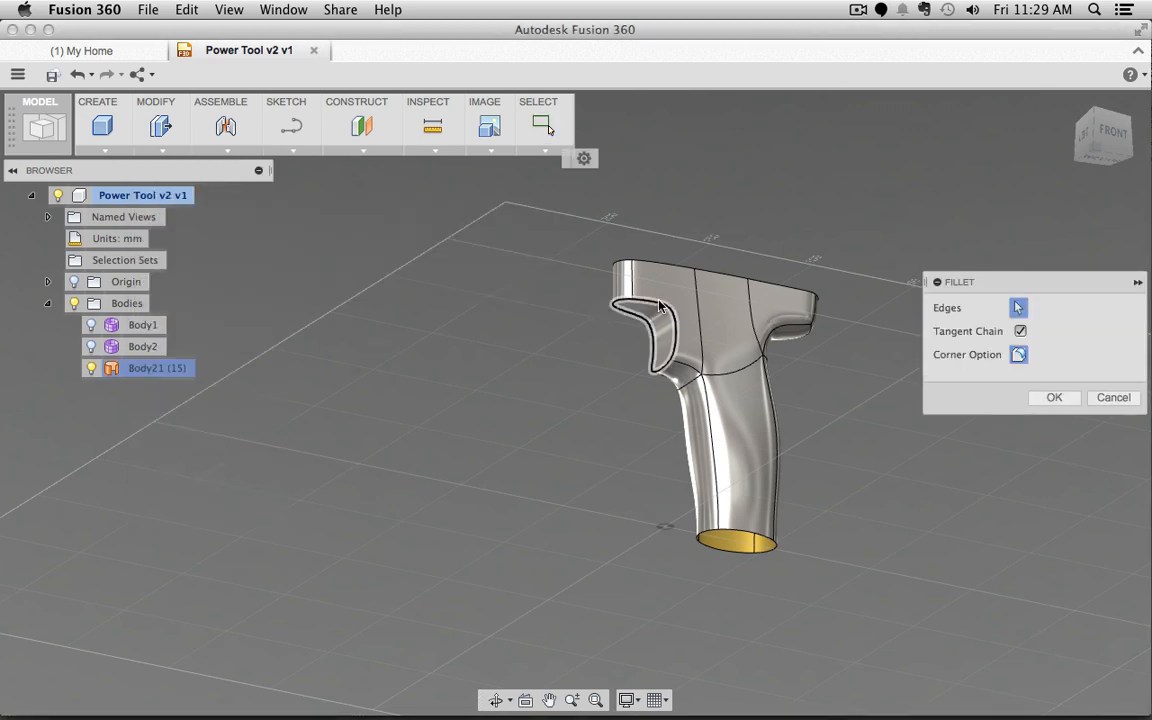
shift+middle_drag(659, 307, 610, 224)
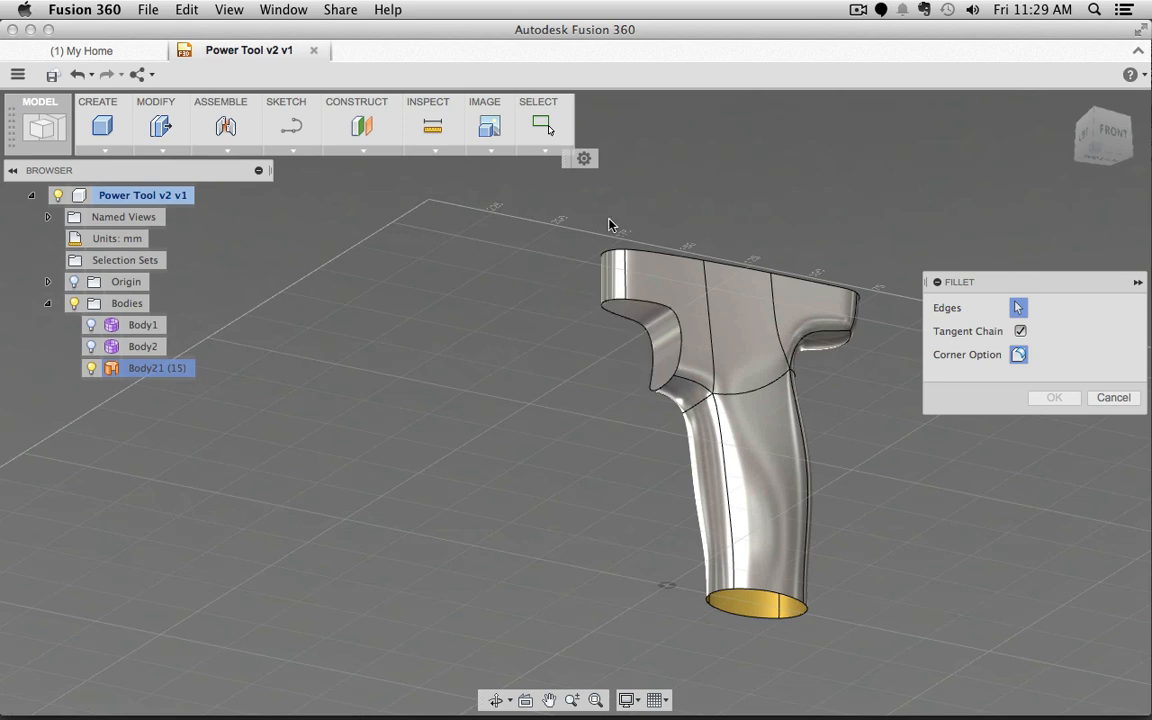
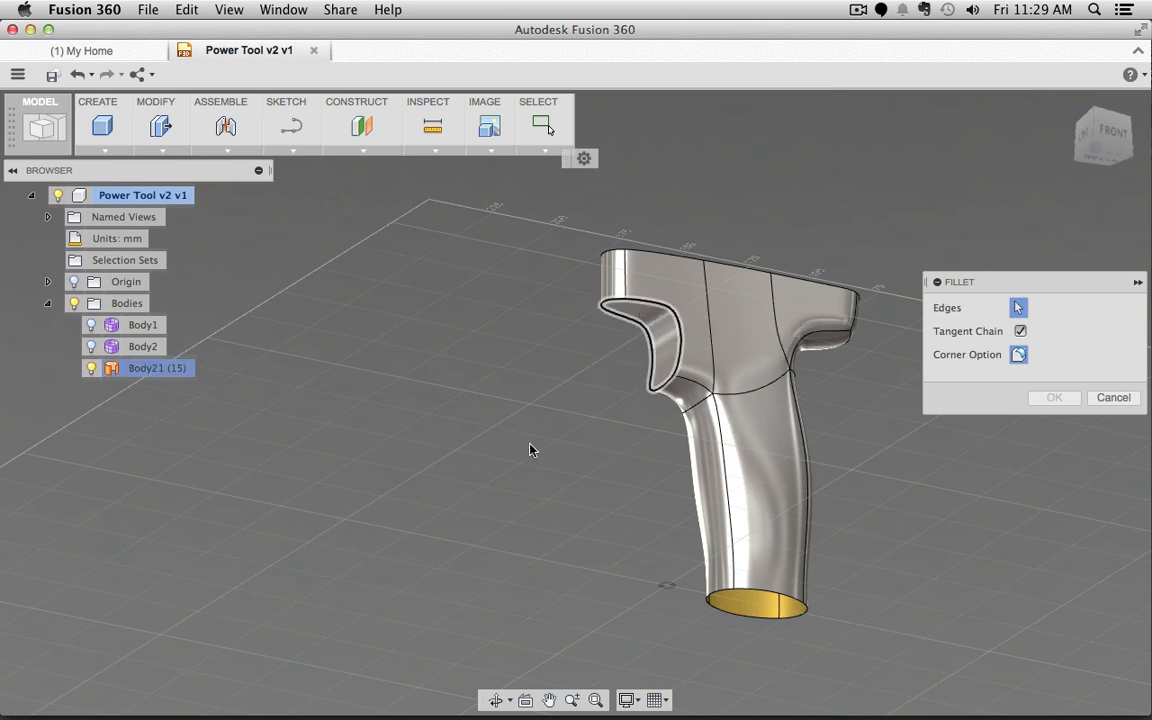
Step: Round the trigger cutout edge loop with a 2.50 mm fillet, creating Fillet1
click(645, 308)
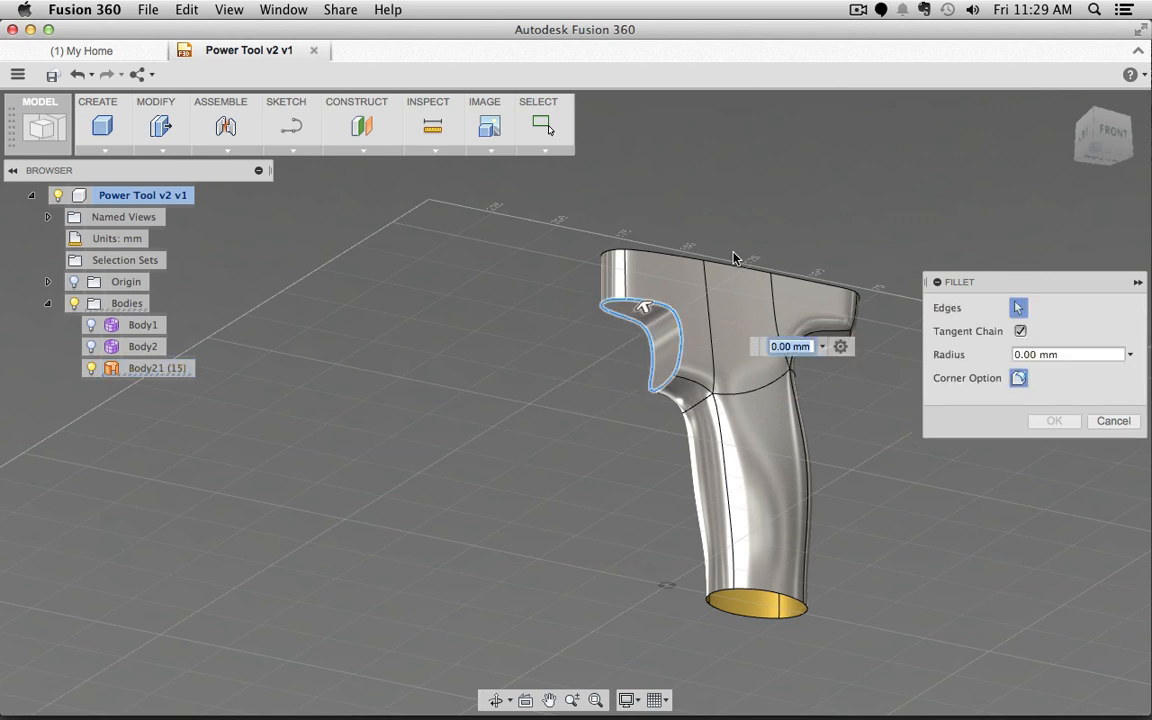
scroll(734, 258, down, 3)
scroll(734, 258, up, 5)
scroll(734, 258, up, 2)
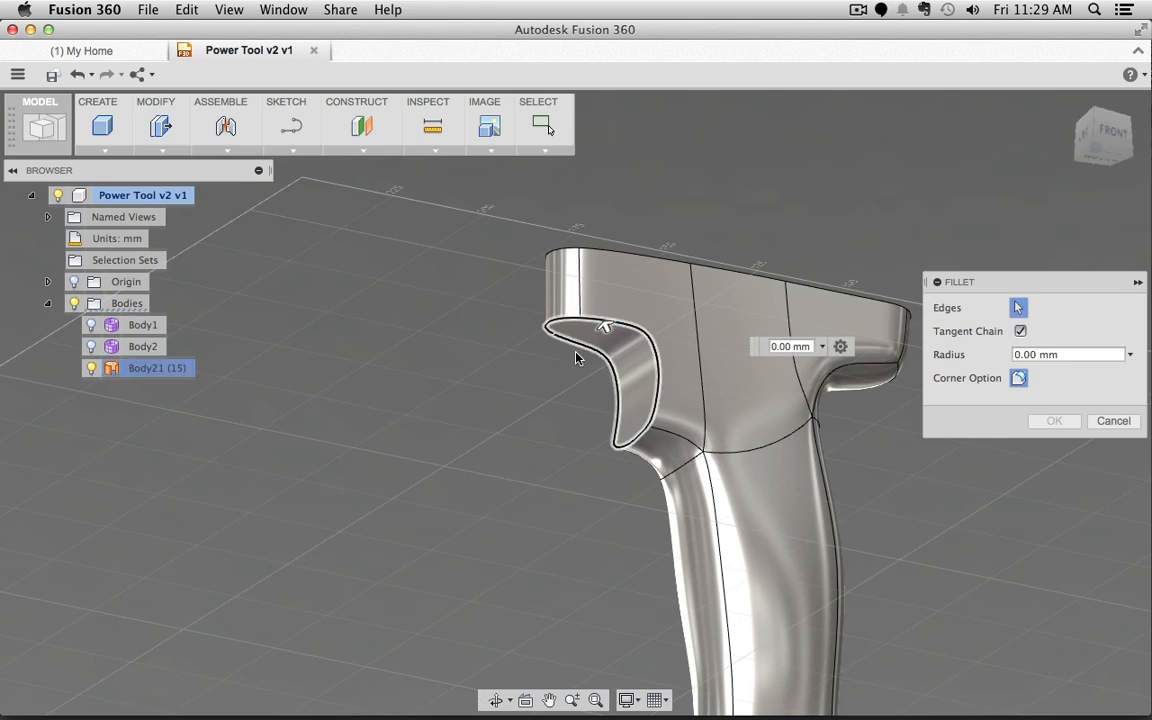
shift+middle_drag(604, 327, 619, 340)
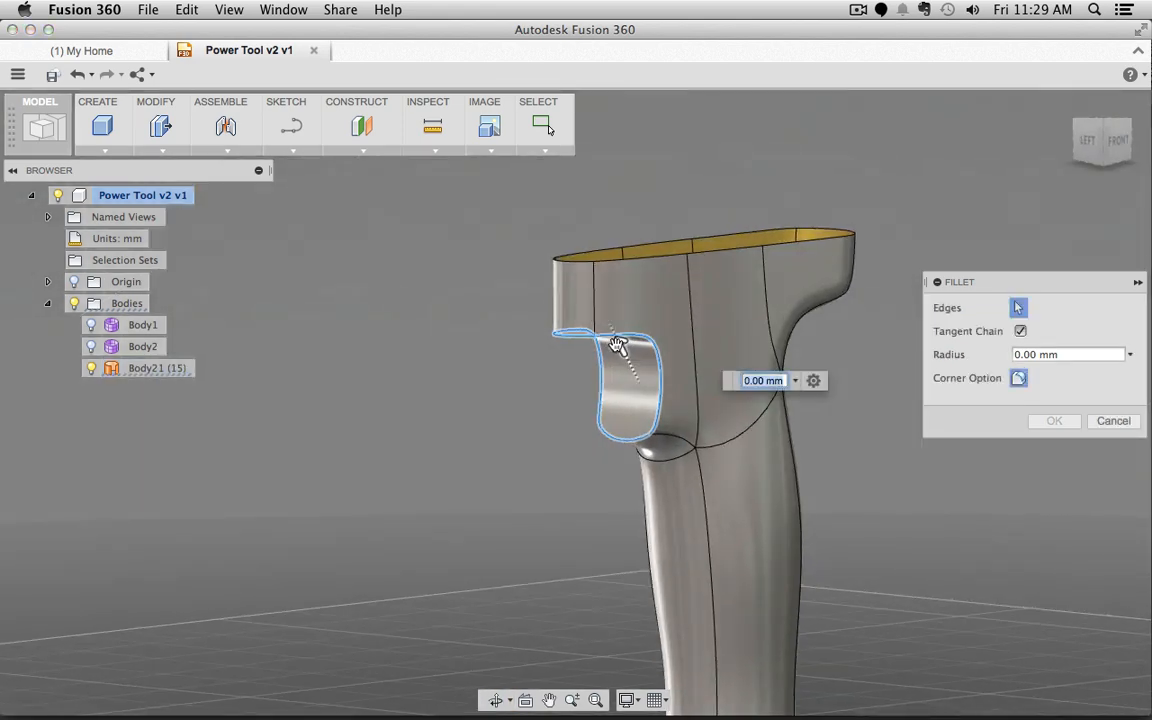
click(619, 343)
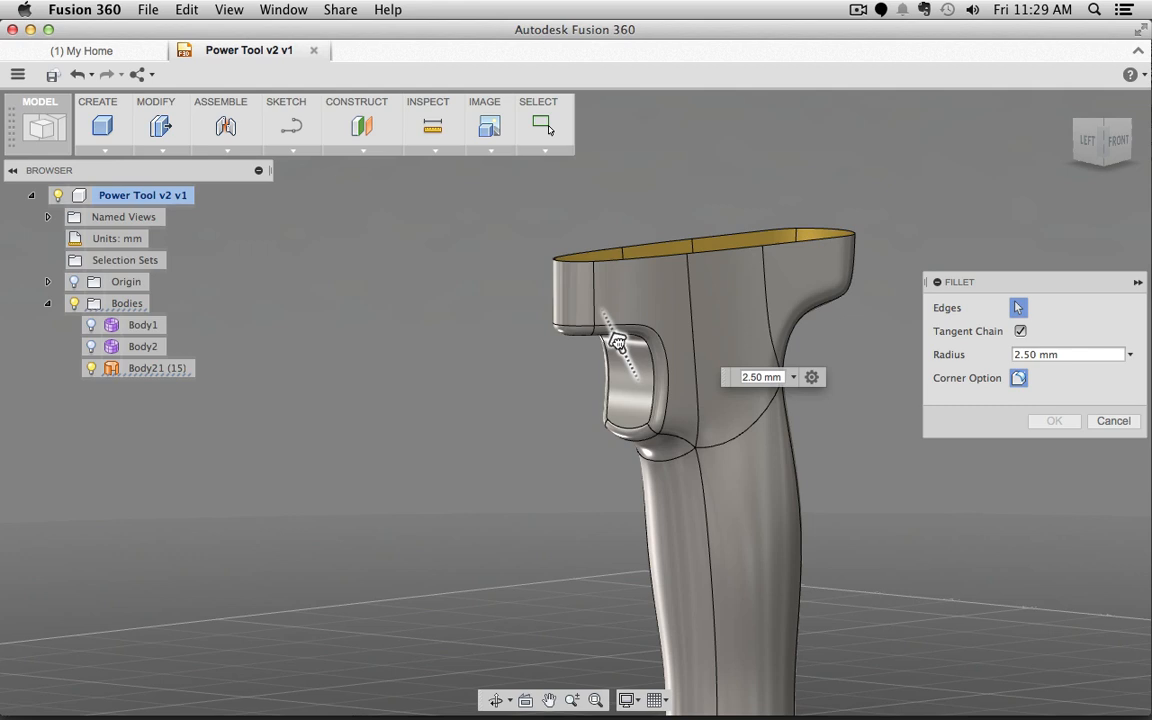
click(619, 343)
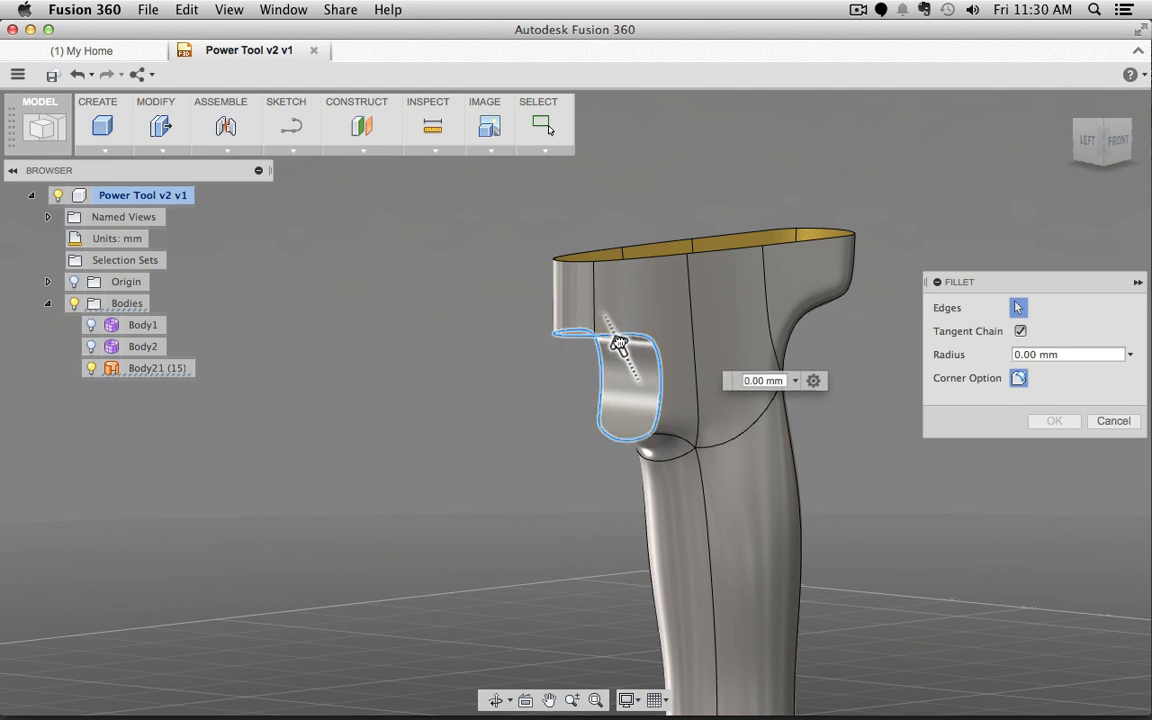
click(619, 343)
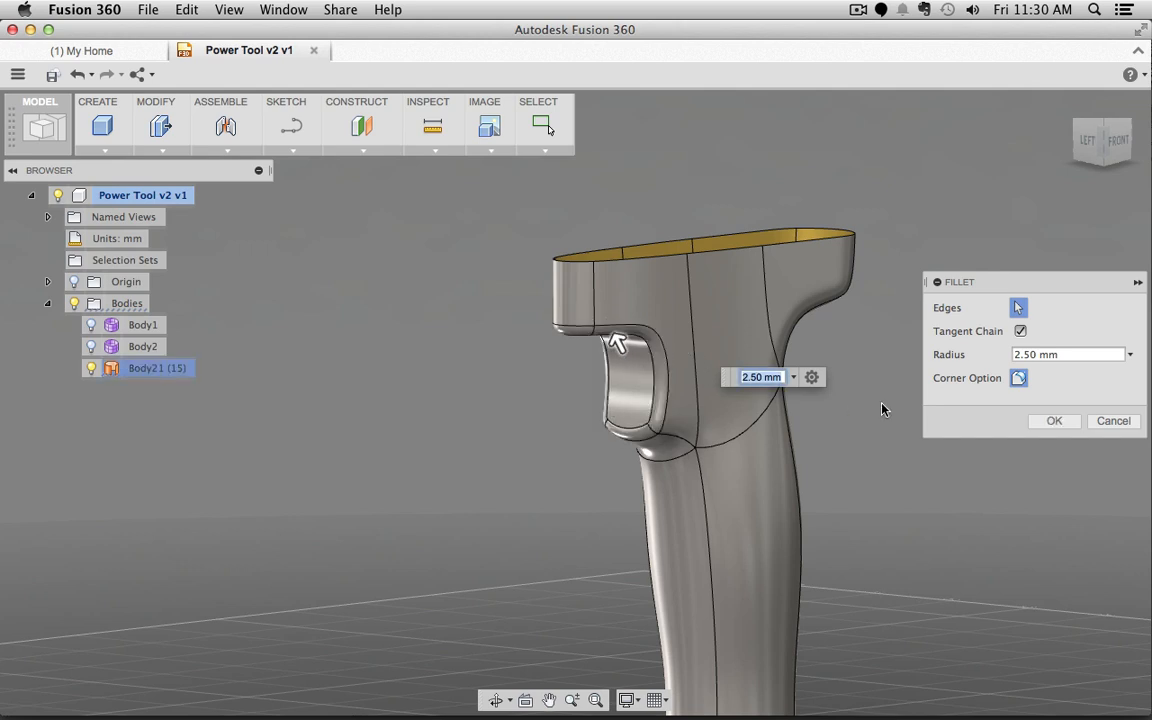
click(1054, 421)
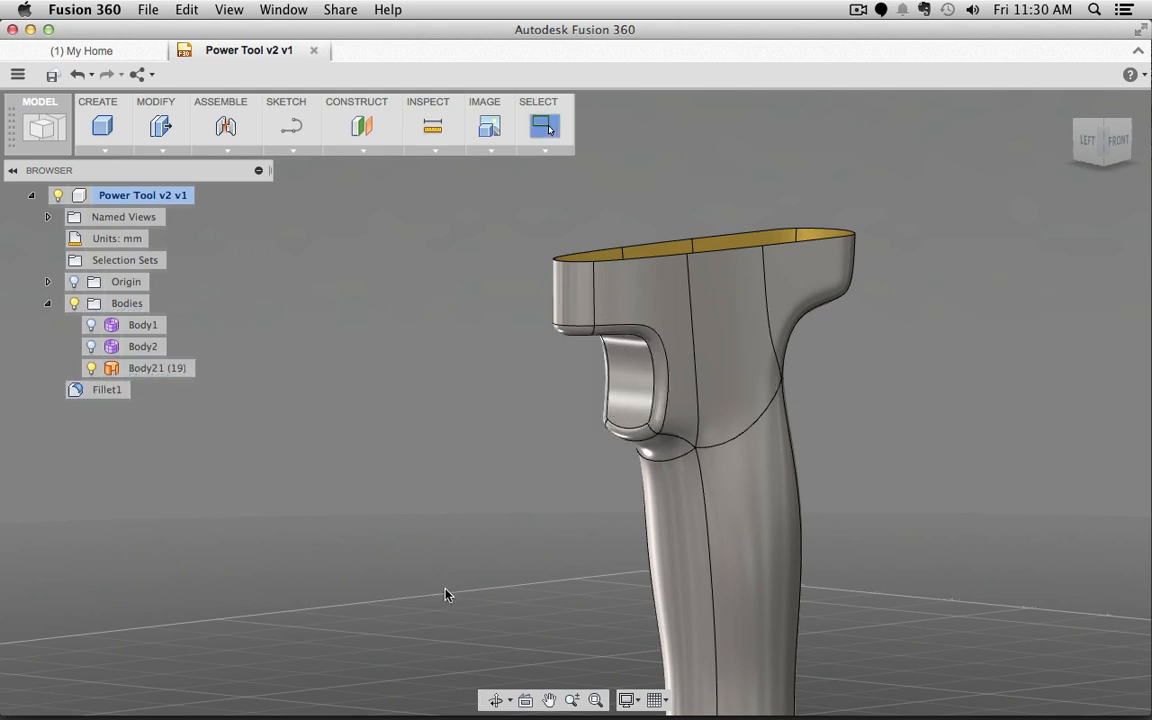
Step: Inspect the trigger recess fillet, then reopen Fillet1 from the browser for editing
shift+middle_drag(867, 416, 840, 381)
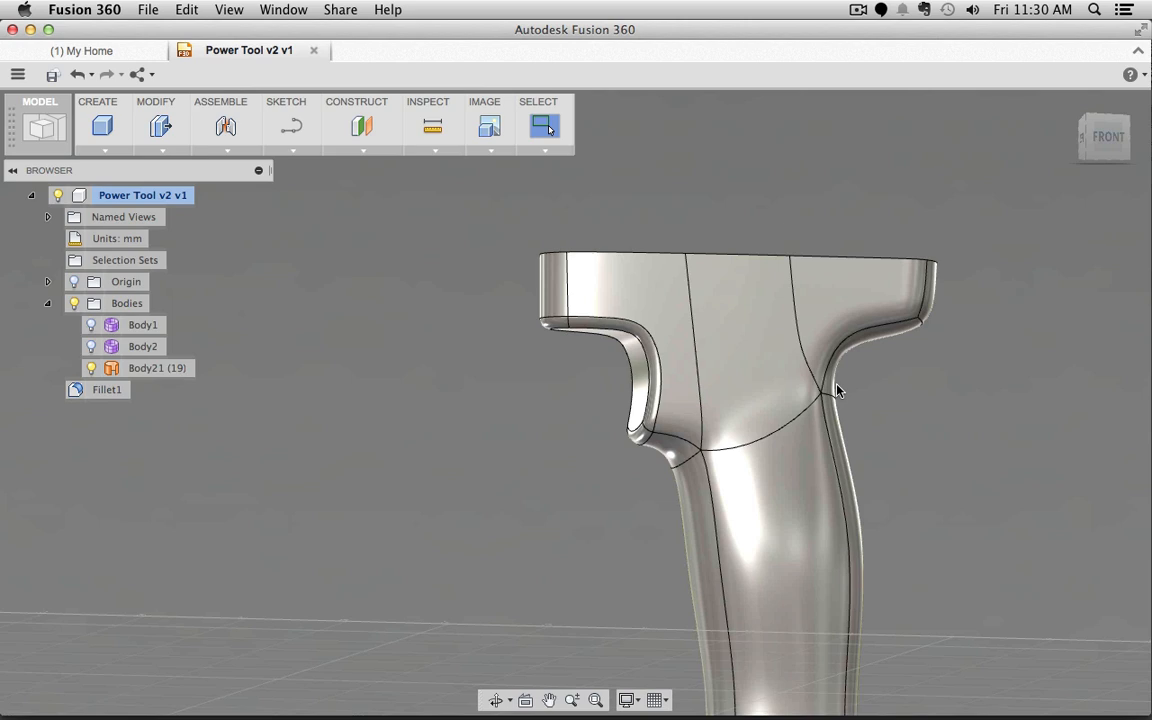
scroll(854, 445, up, 4)
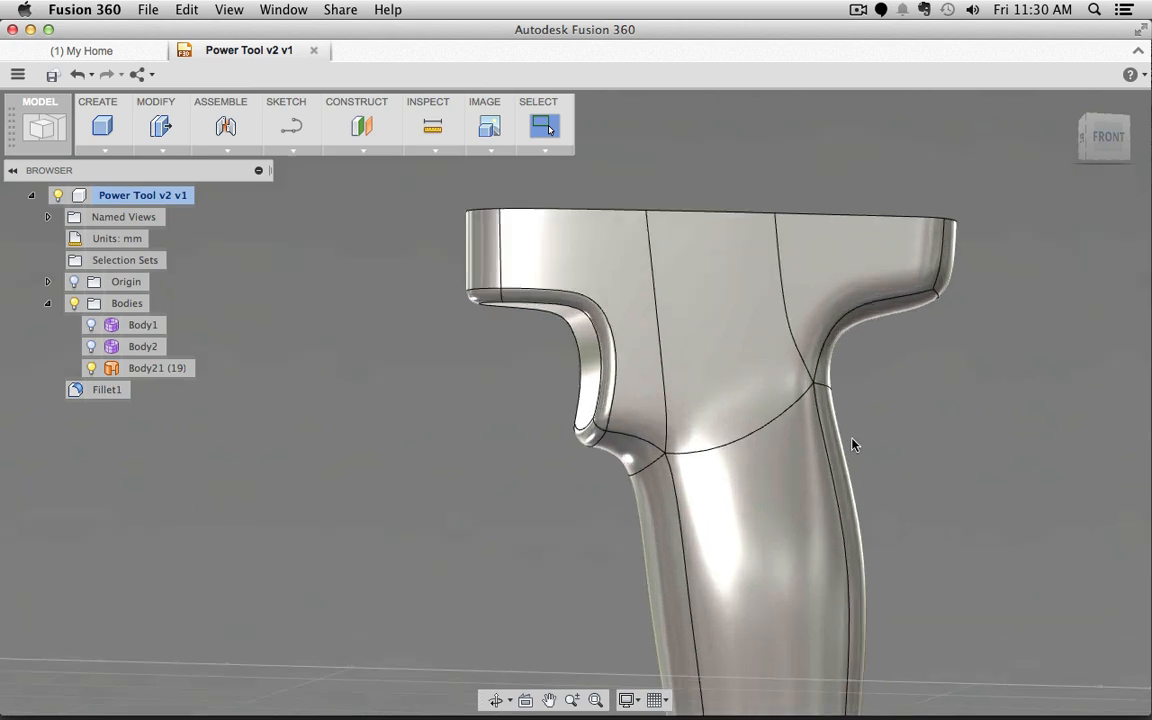
scroll(854, 445, down, 6)
scroll(854, 445, down, 2)
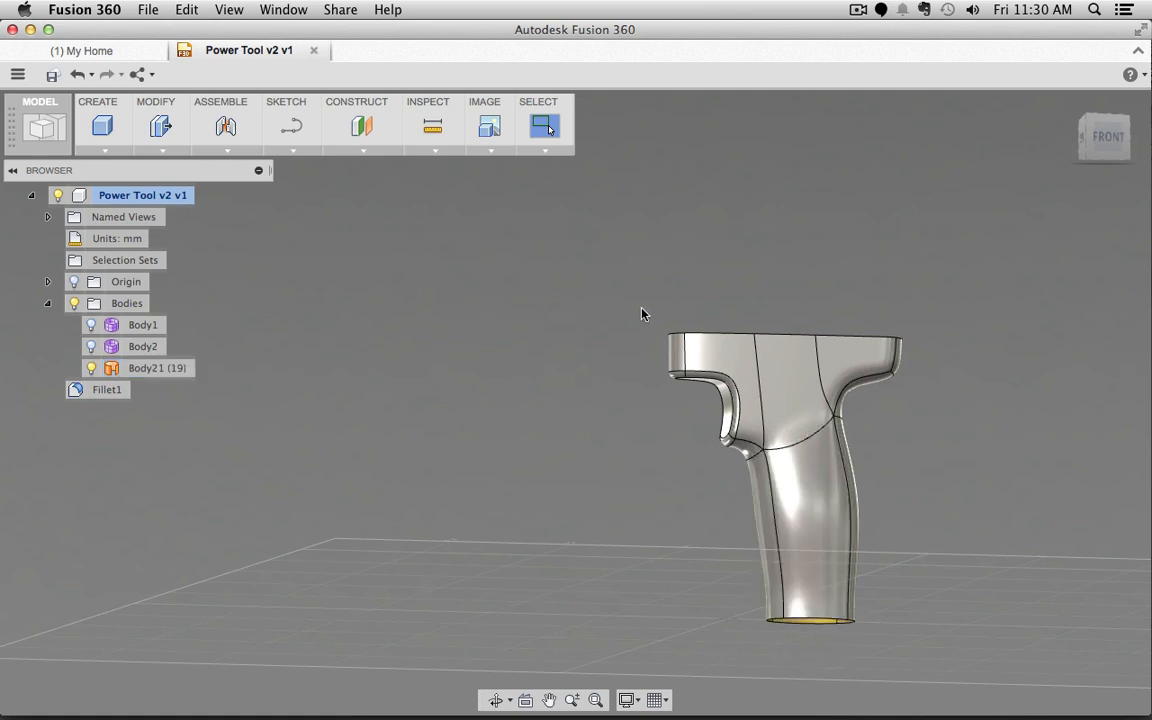
scroll(674, 336, up, 5)
scroll(680, 341, up, 2)
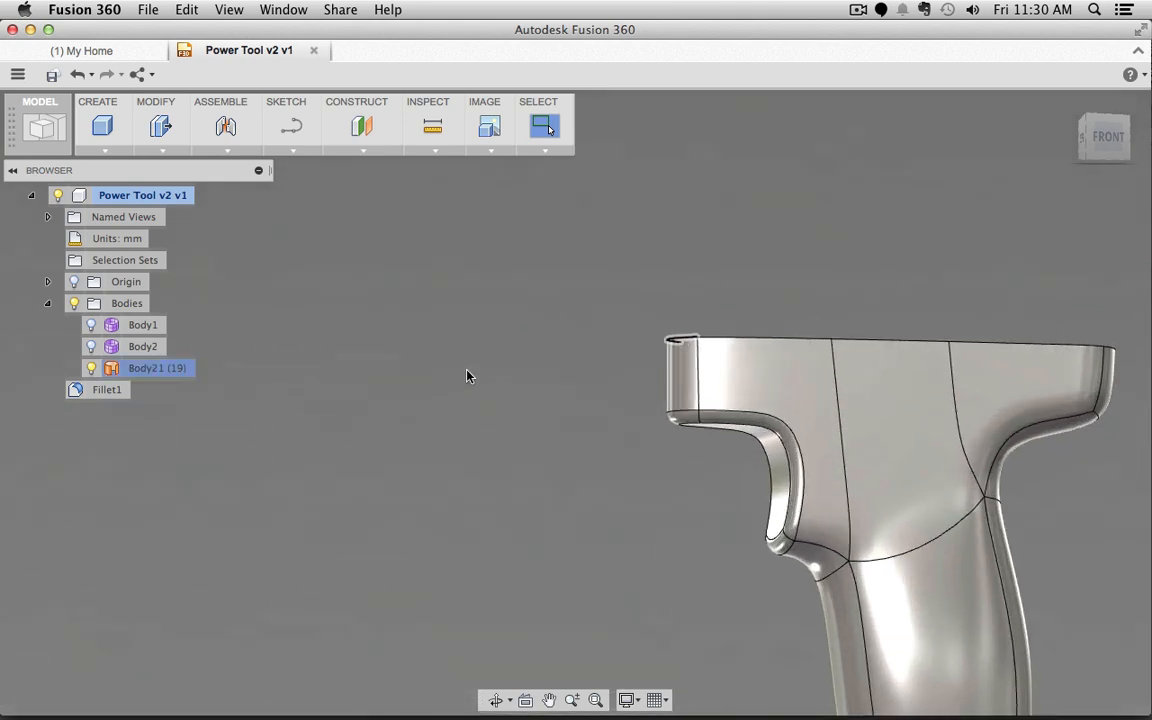
double_click(75, 391)
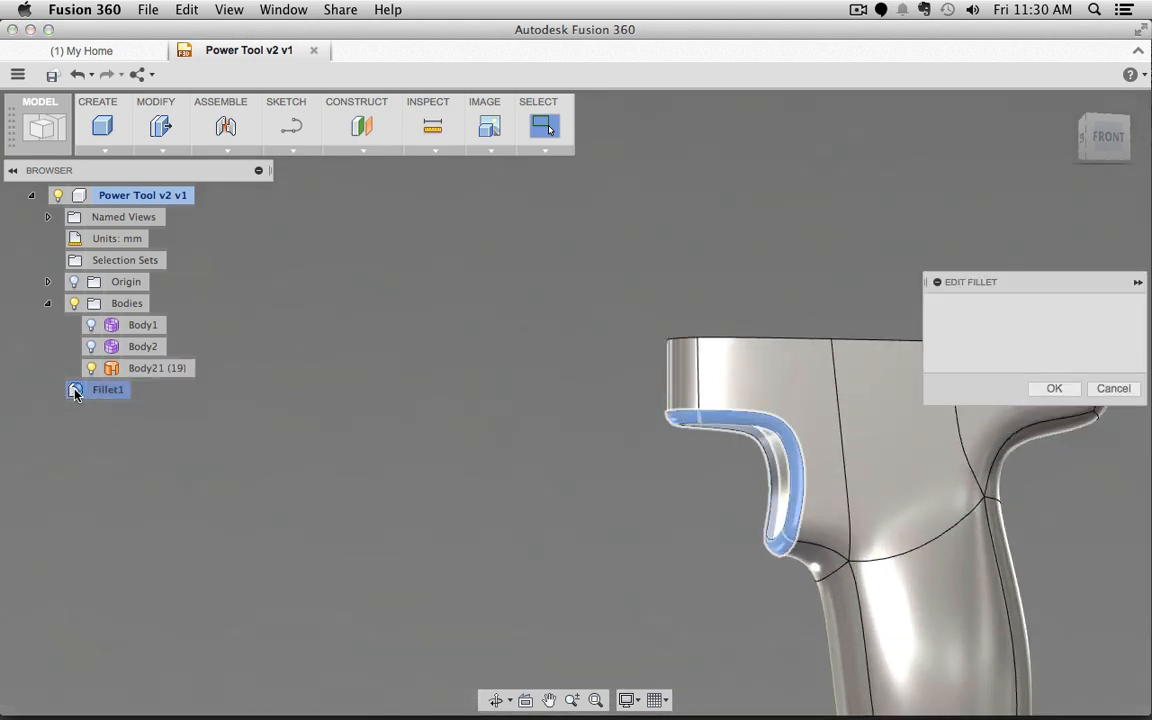
Step: Change the Fillet1 radius to 1.50 mm
click(987, 331)
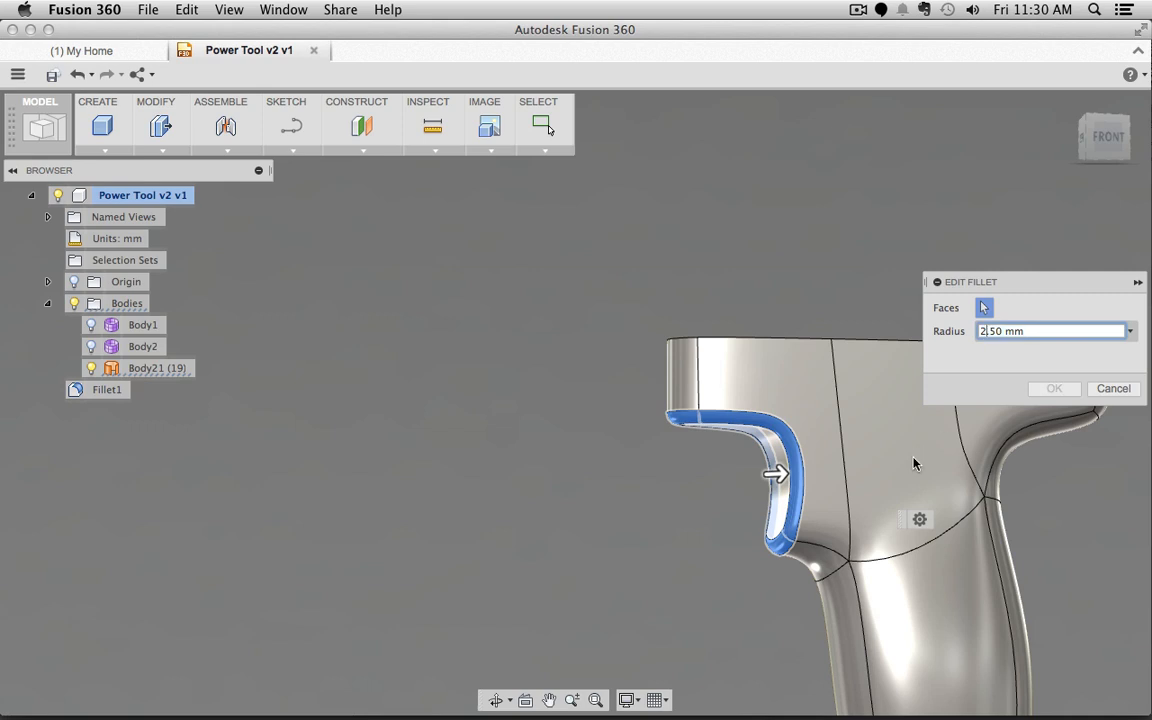
key(Left)
key(Delete)
text(1)
key(Return)
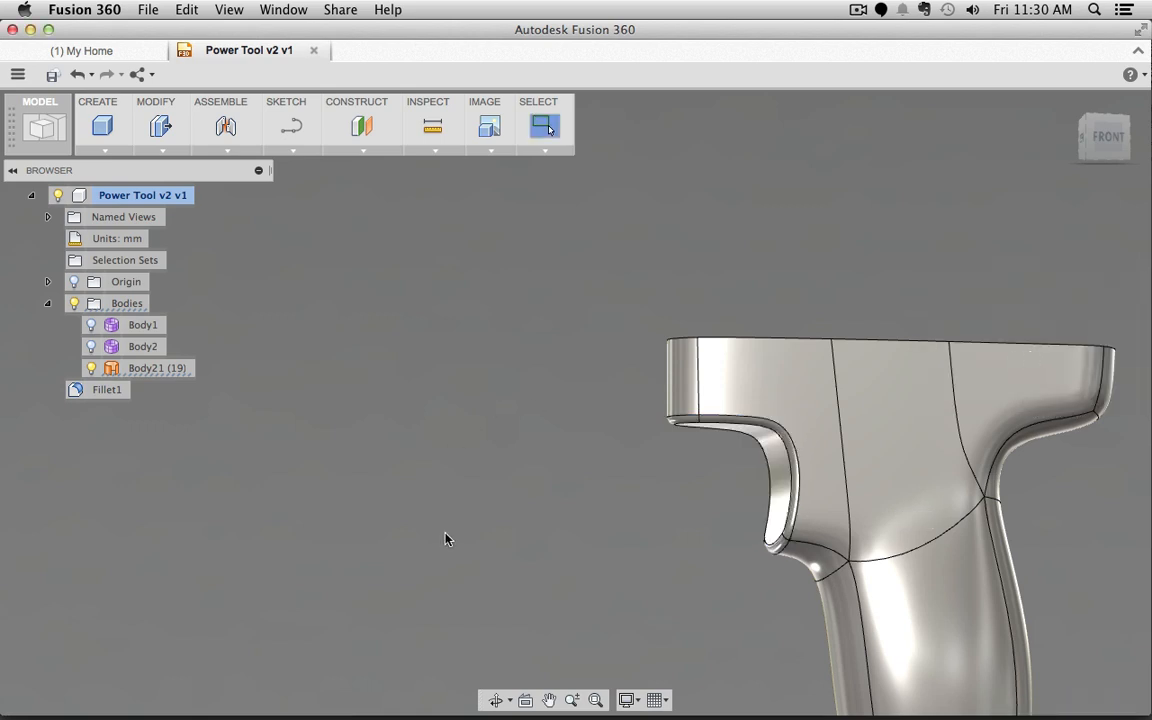
Step: Reopen Fillet1 via Edit Fillet and set its radius to 2 mm
click(105, 394)
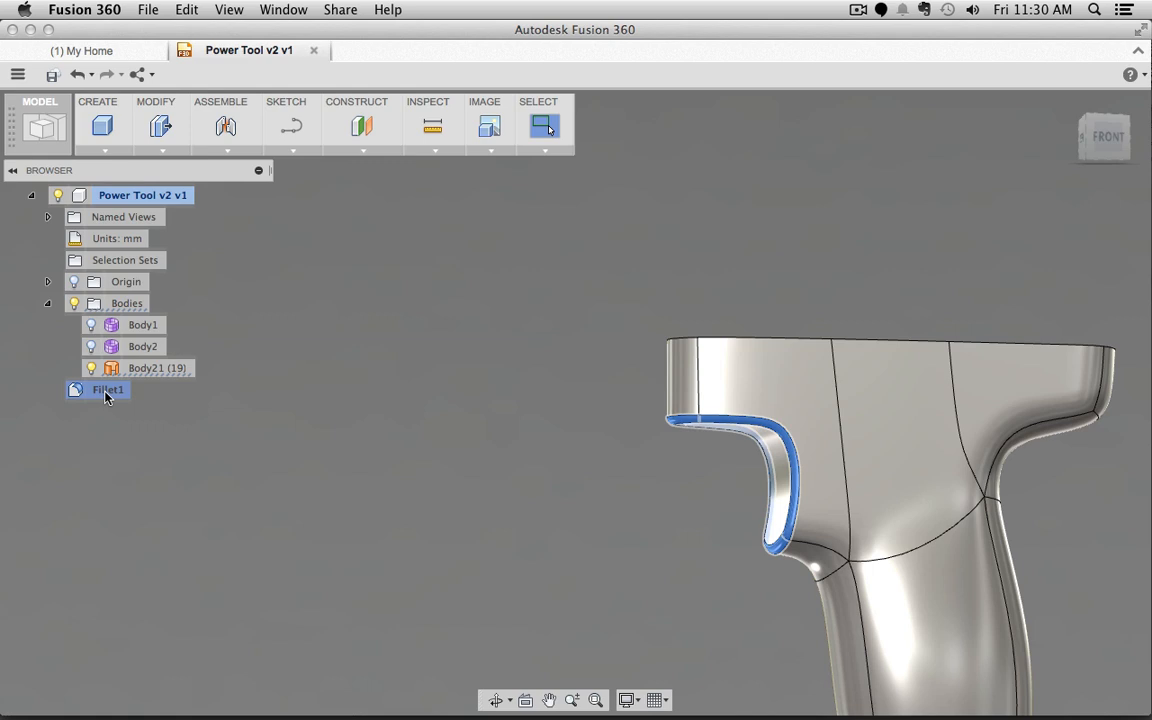
right_click(99, 393)
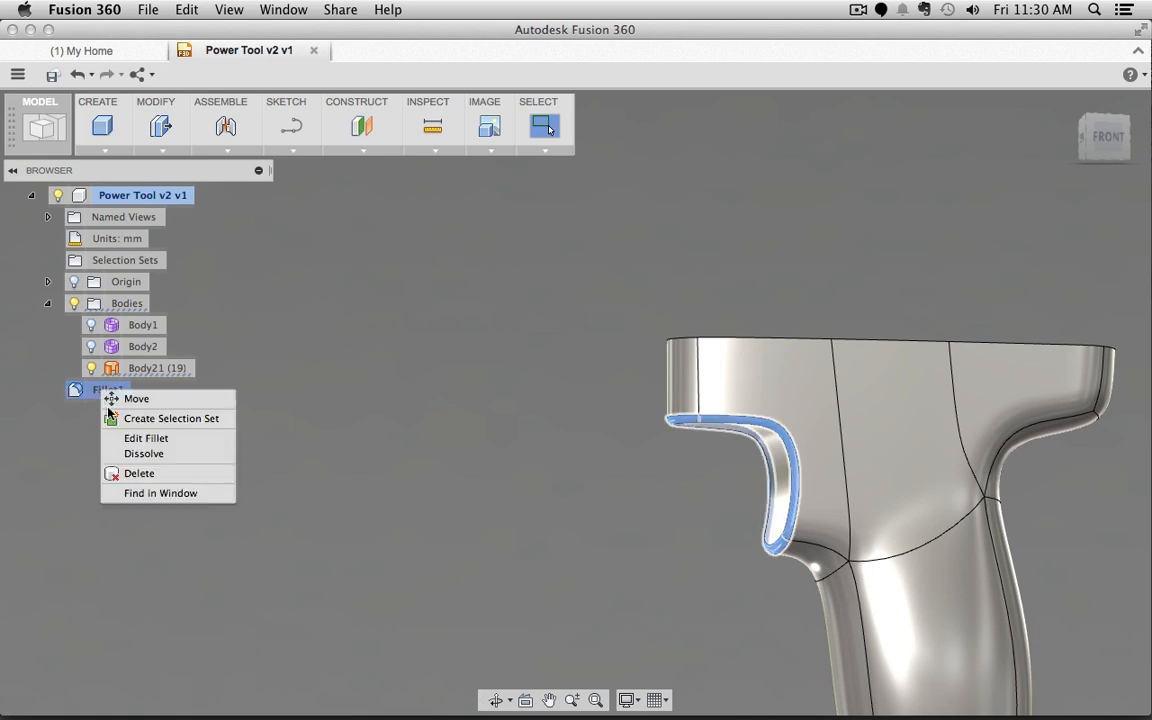
click(128, 438)
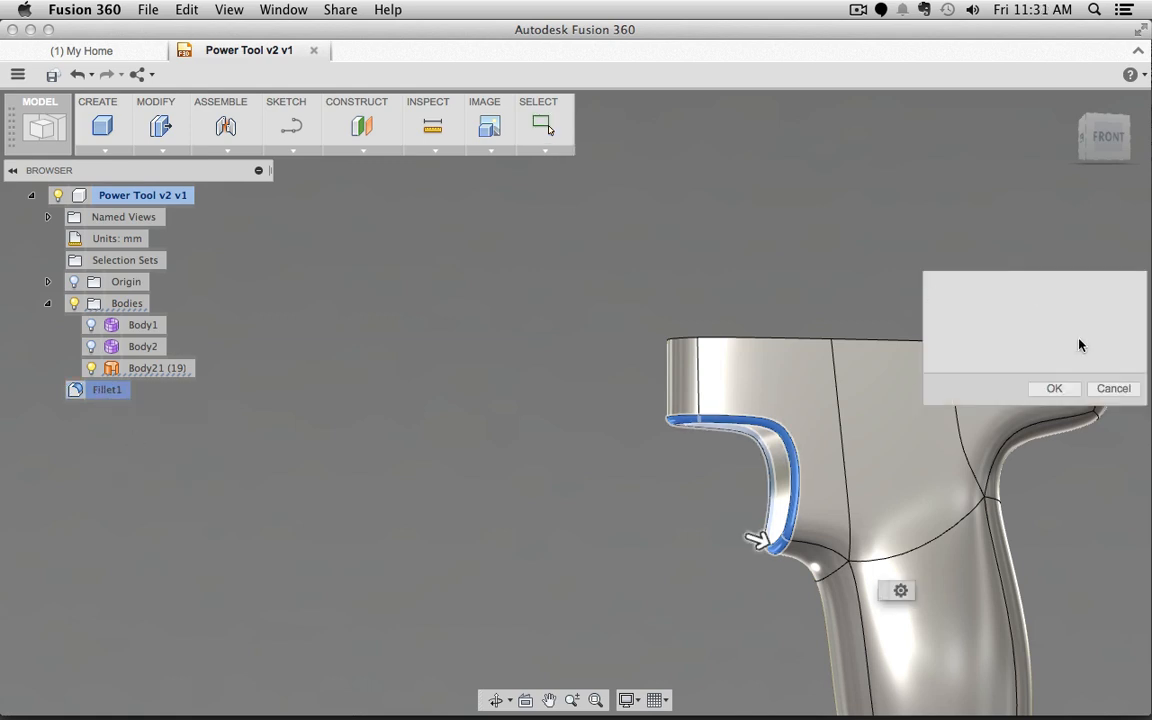
drag(1000, 331, 950, 331)
text(3)
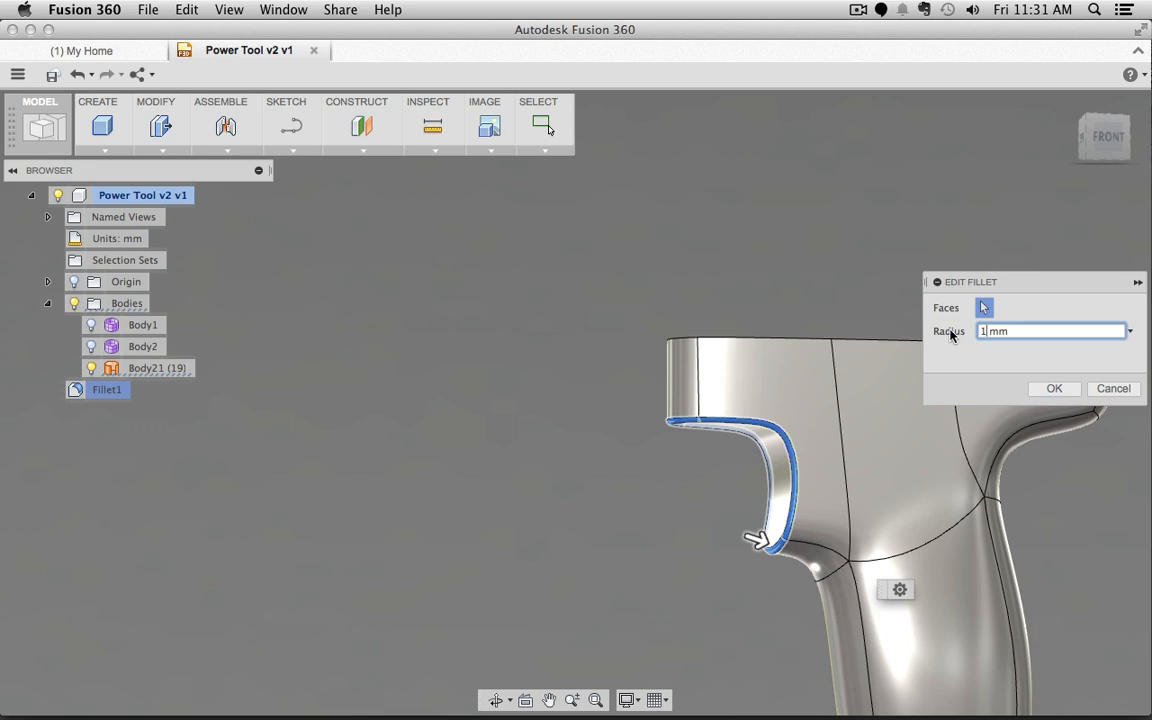
text(2)
key(Return)
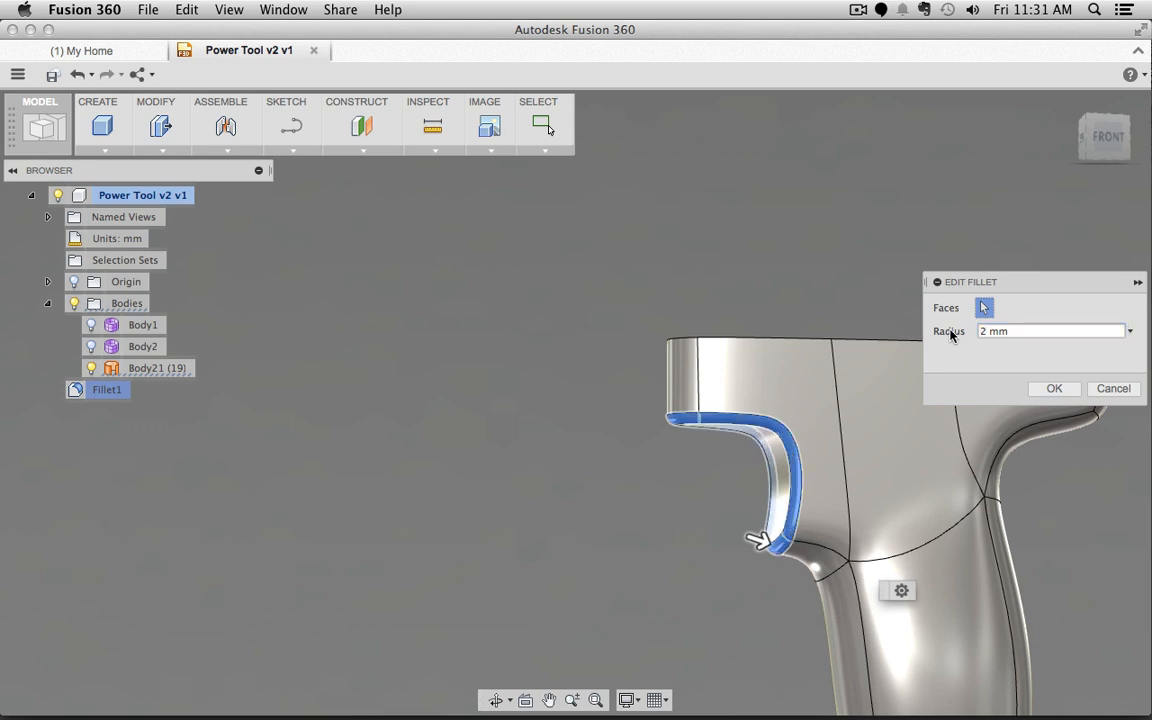
click(1062, 390)
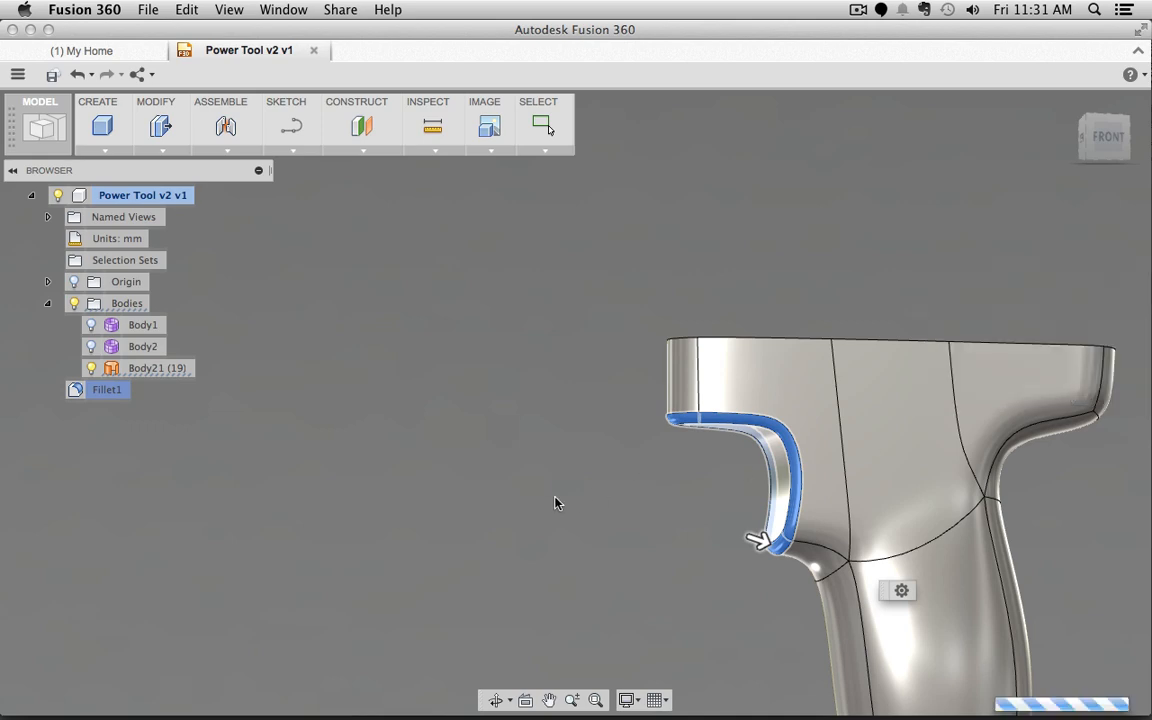
shift+middle_drag(569, 489, 880, 420)
click(1104, 138)
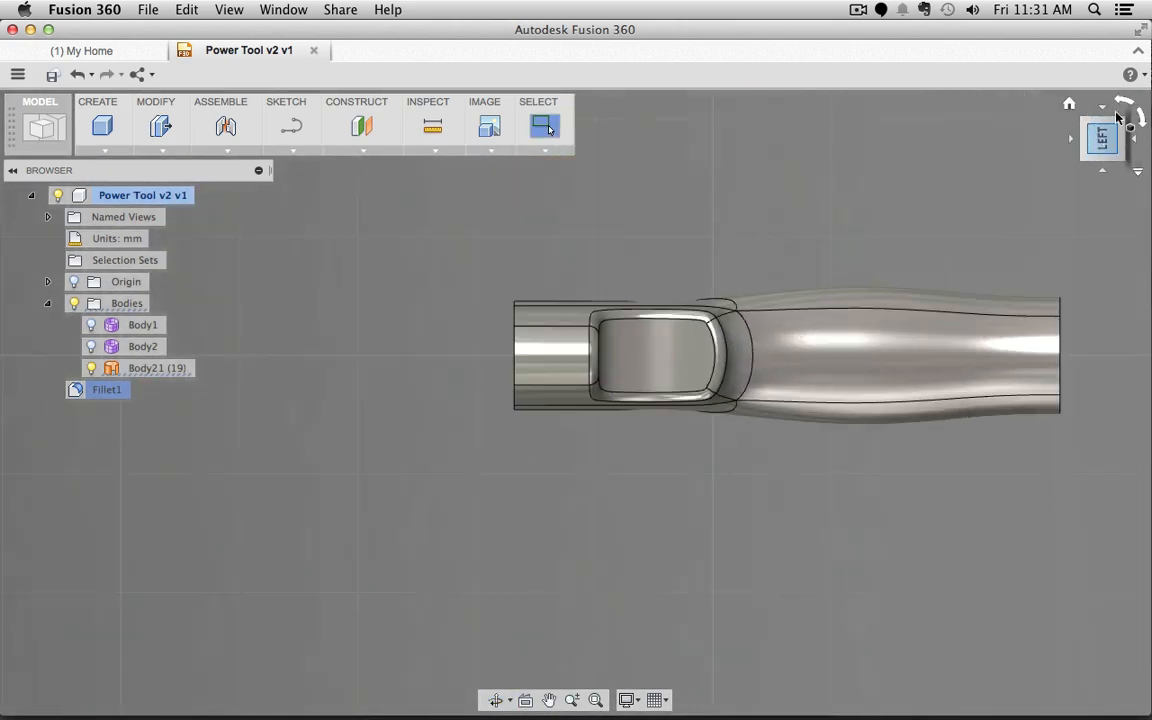
click(1141, 121)
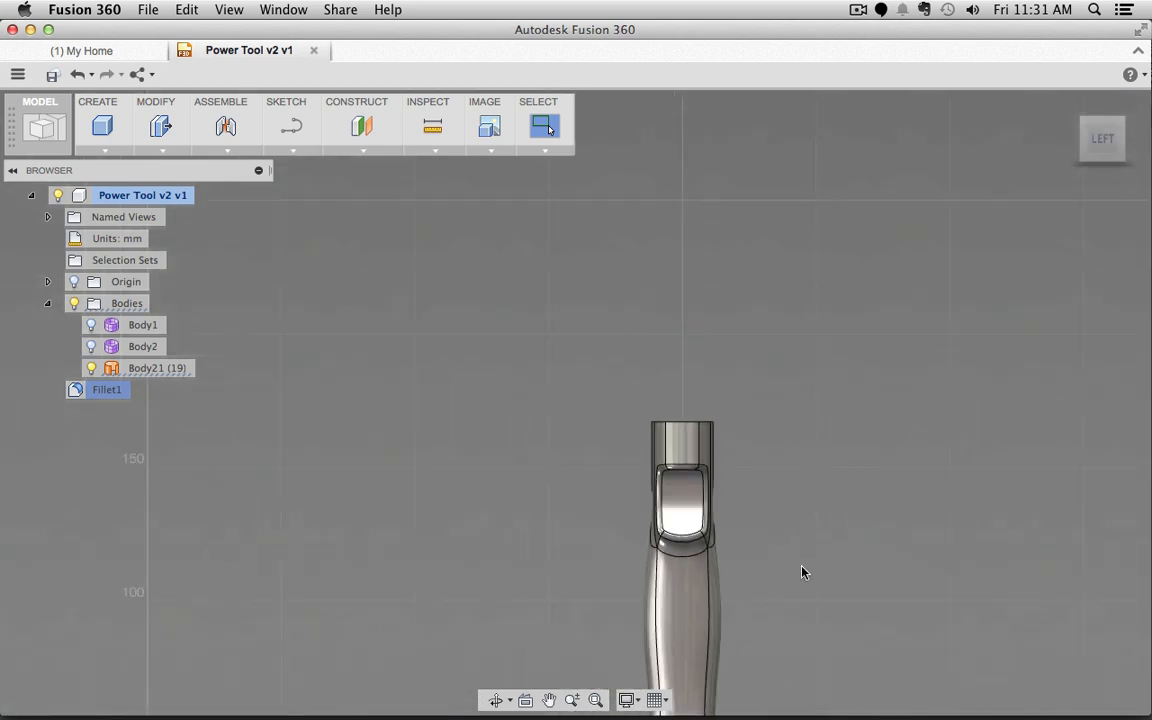
middle_drag(815, 601, 787, 445)
mouse_move(768, 363)
shift+middle_down()
mouse_move(734, 387)
mouse_move(890, 393)
shift+middle_up()
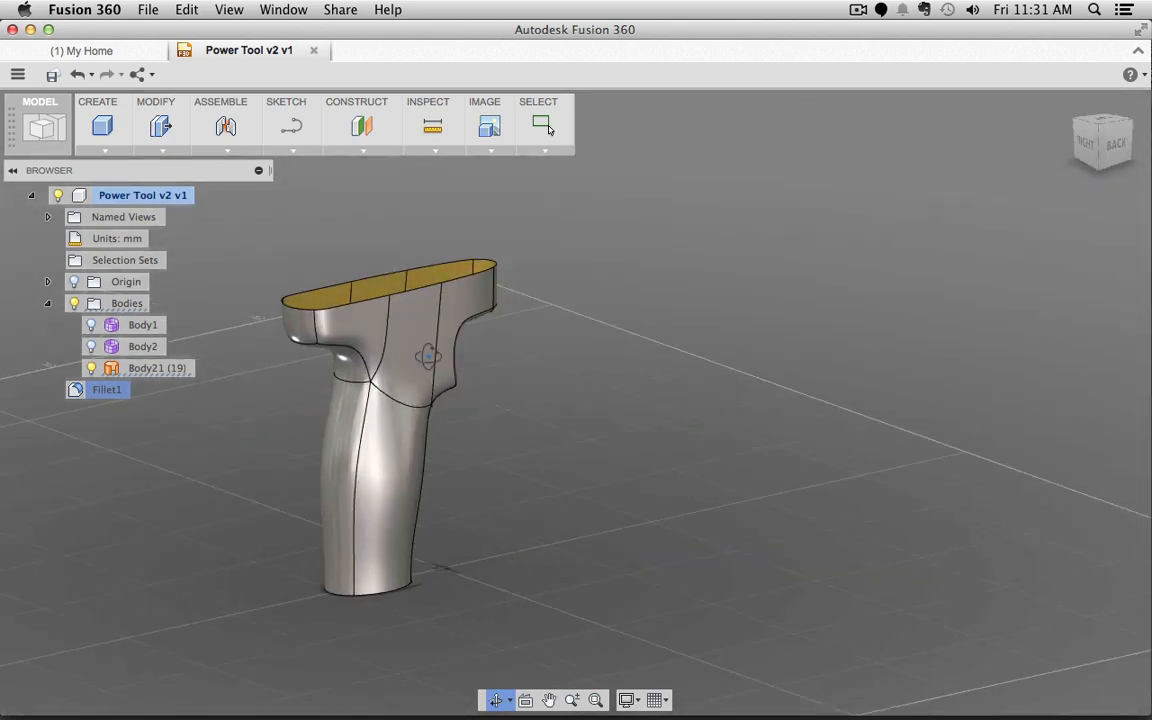
shift+middle_drag(428, 356, 702, 388)
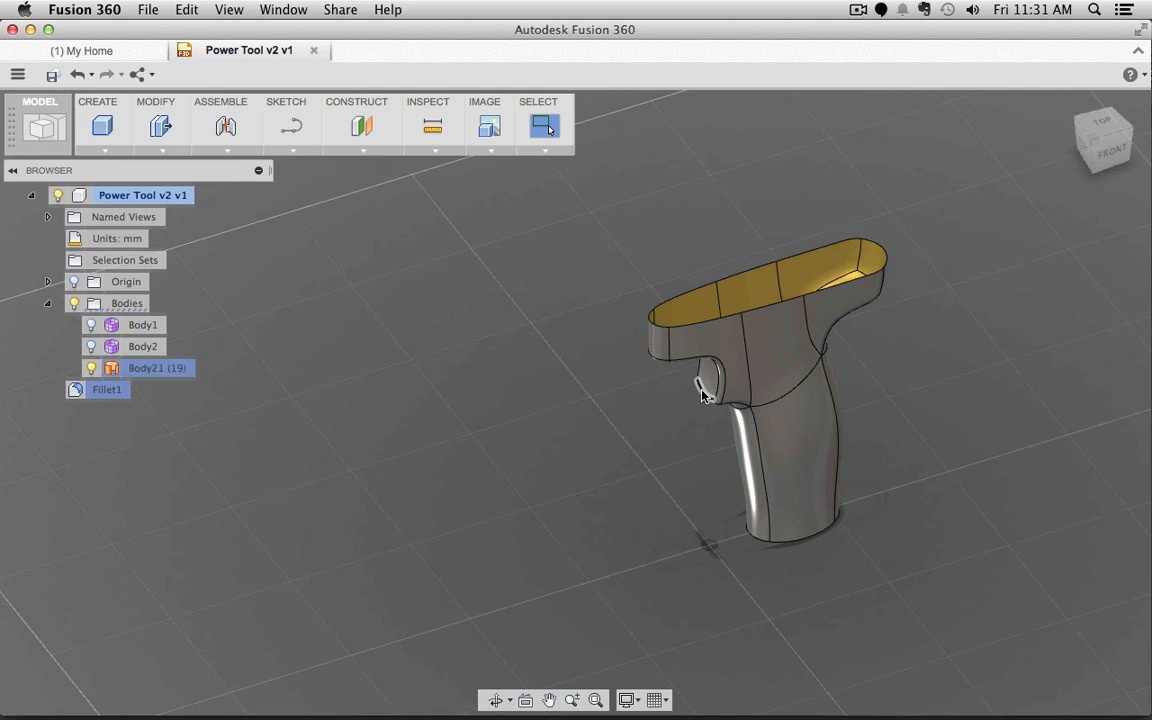
Step: Switch to the Patch workspace and orbit to show the grip's open top, with the Create menu showing
click(43, 128)
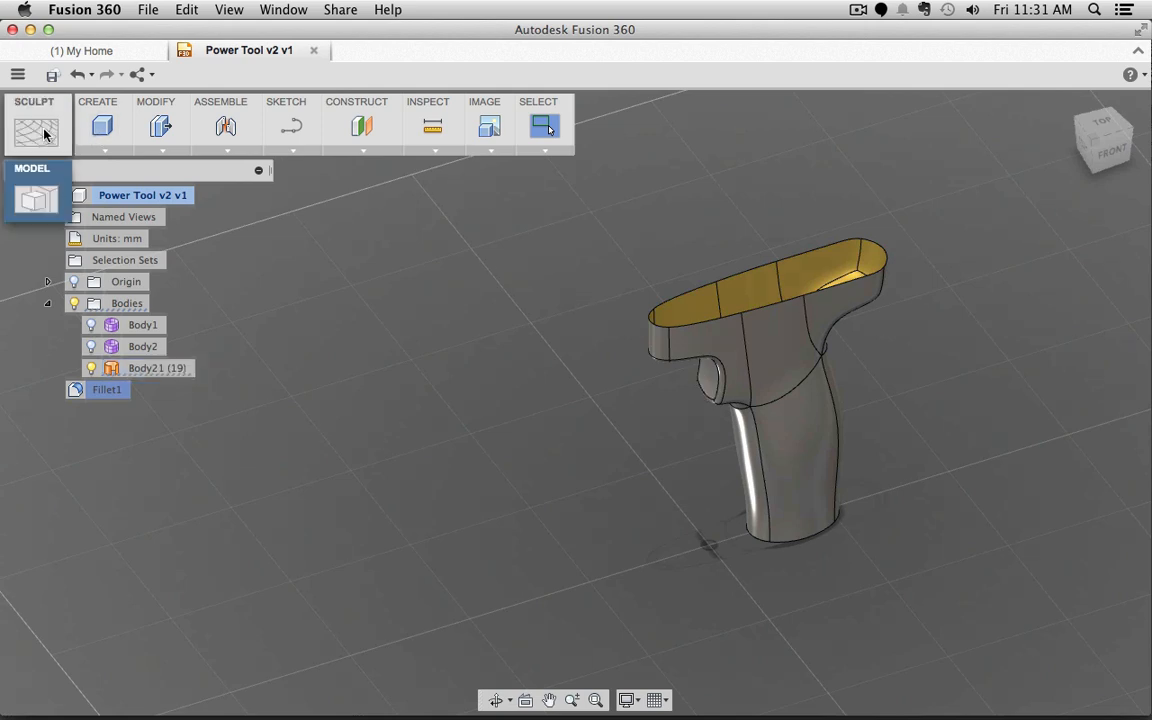
click(37, 257)
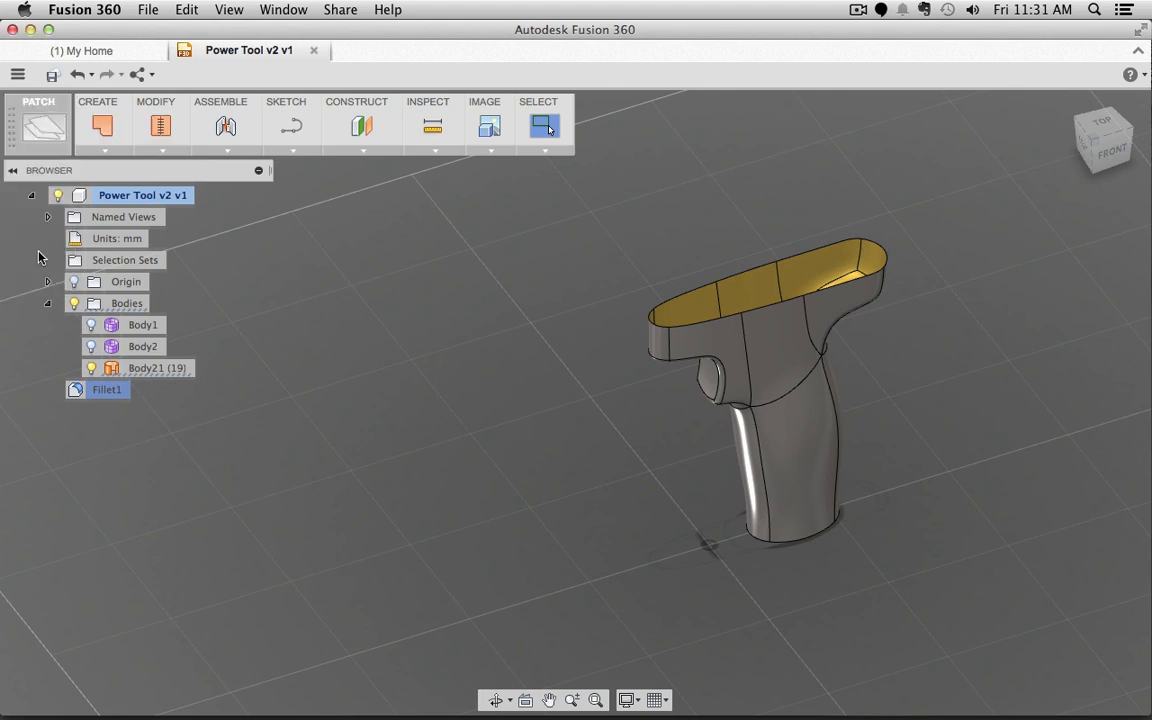
click(148, 151)
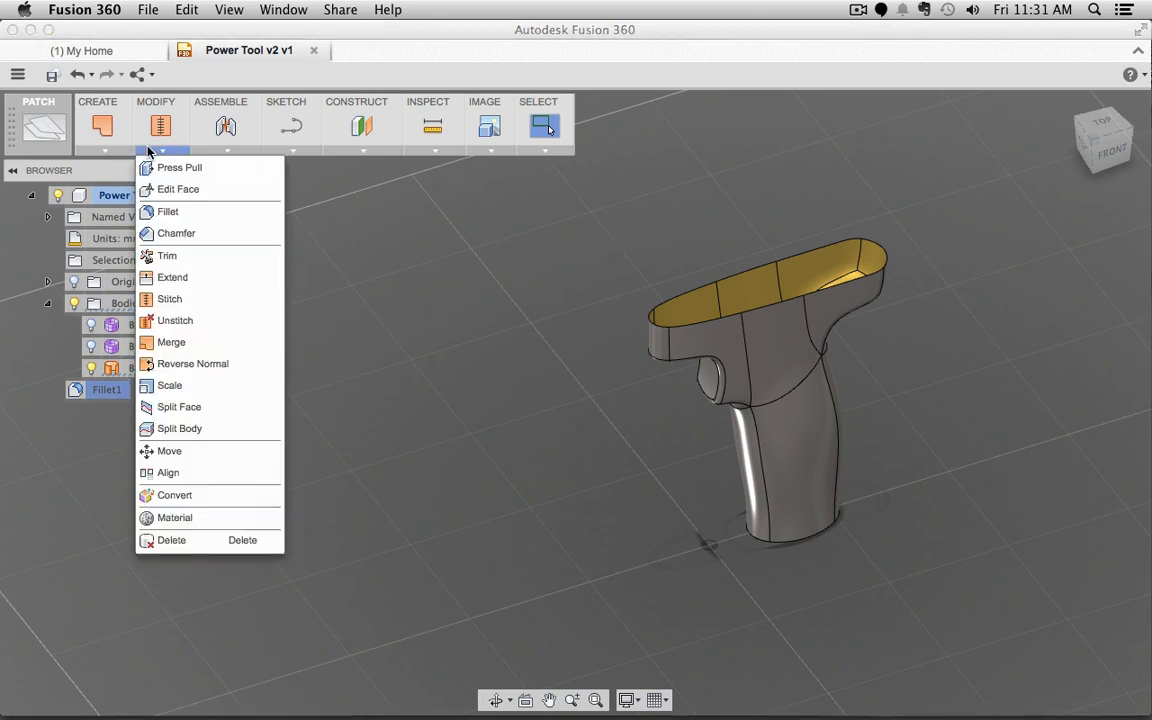
click(105, 151)
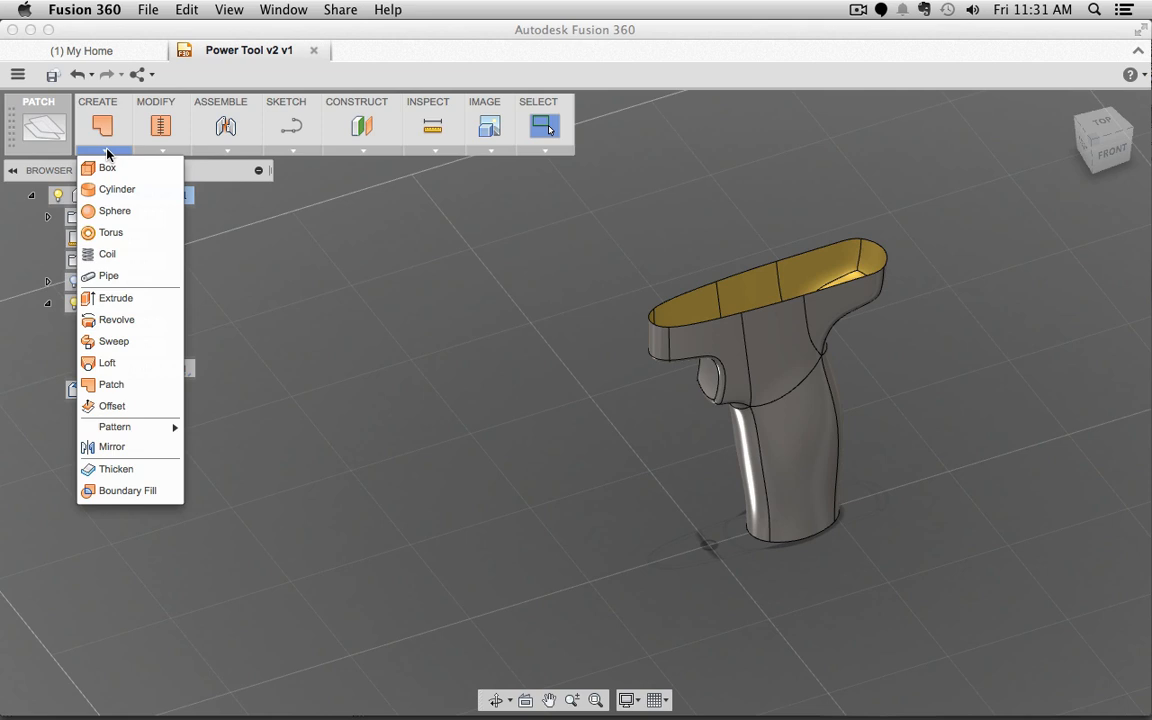
shift+middle_drag(586, 215, 918, 455)
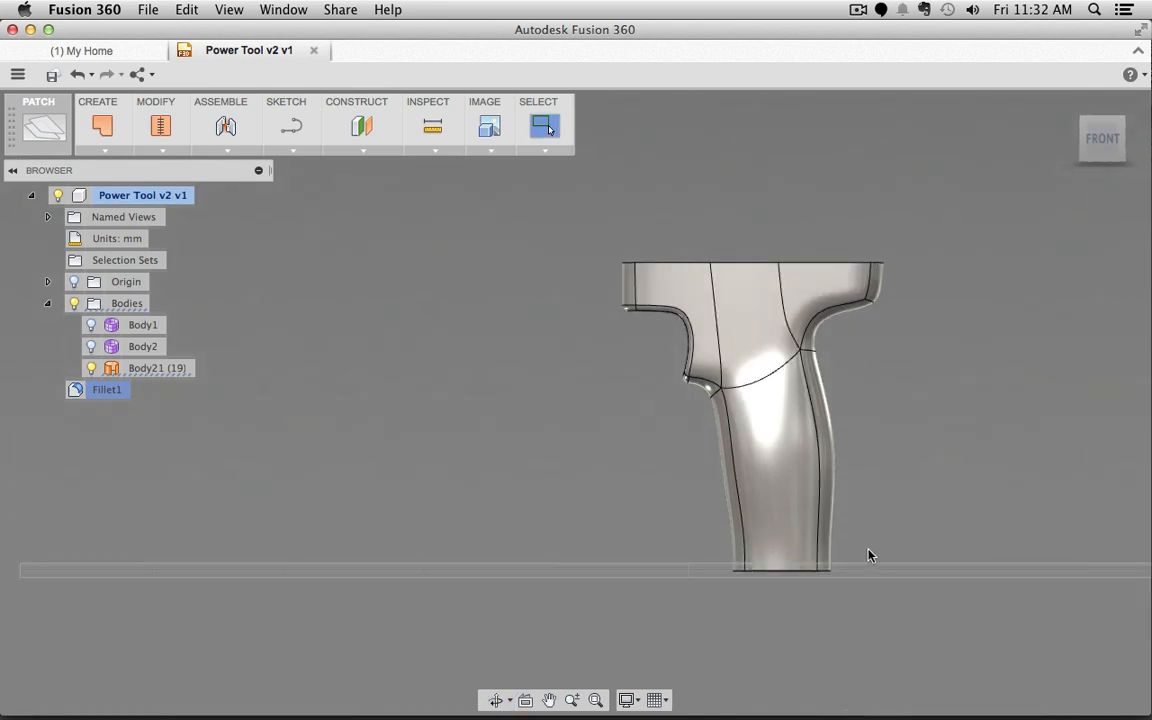
shift+middle_drag(869, 556, 936, 427)
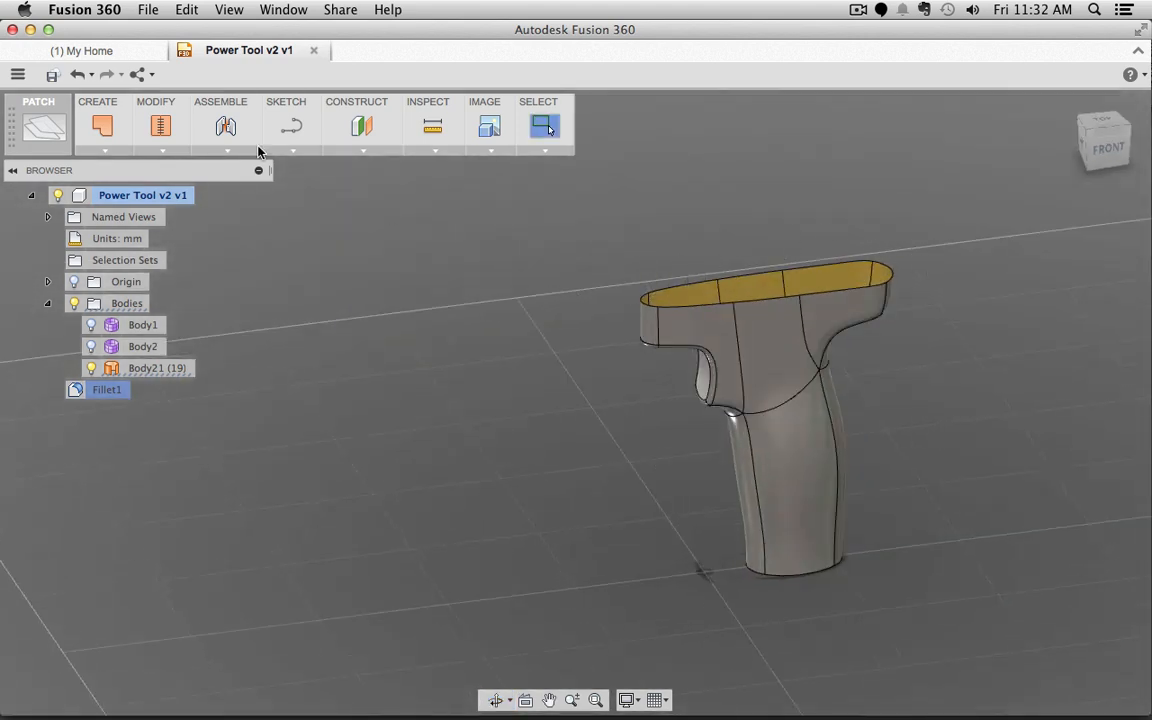
click(104, 149)
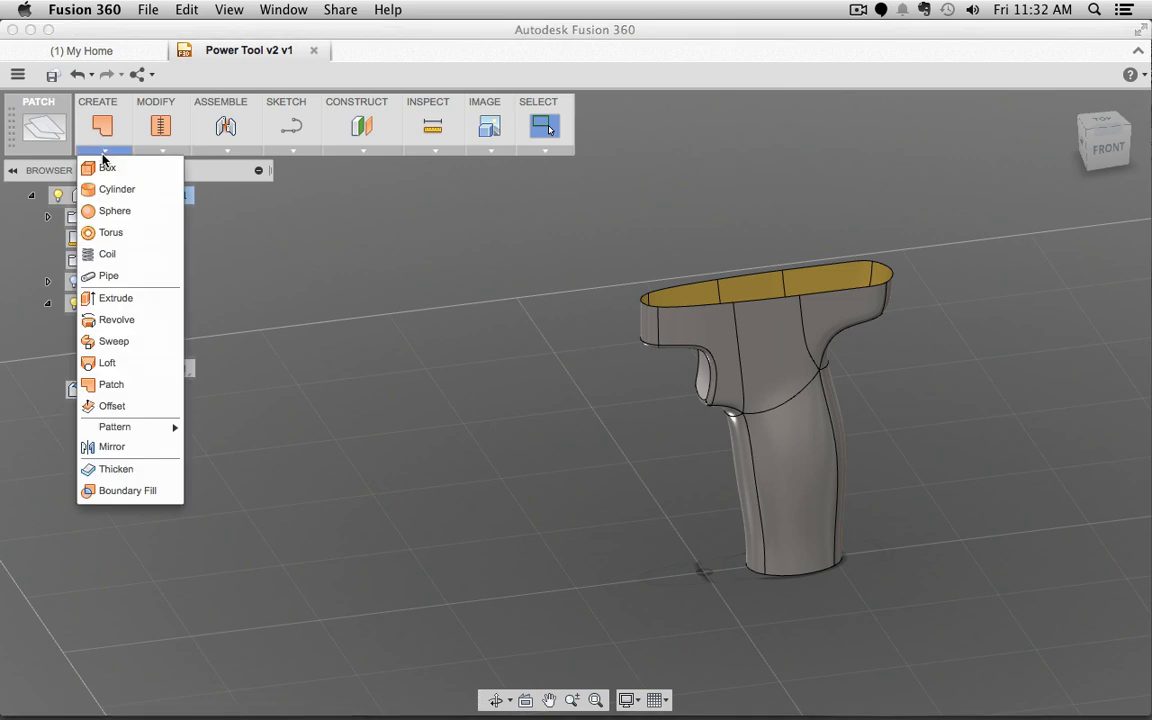
Step: Patch the grip's top and bottom edge loops, creating SurfacePatch2 and SurfacePatch3
click(108, 385)
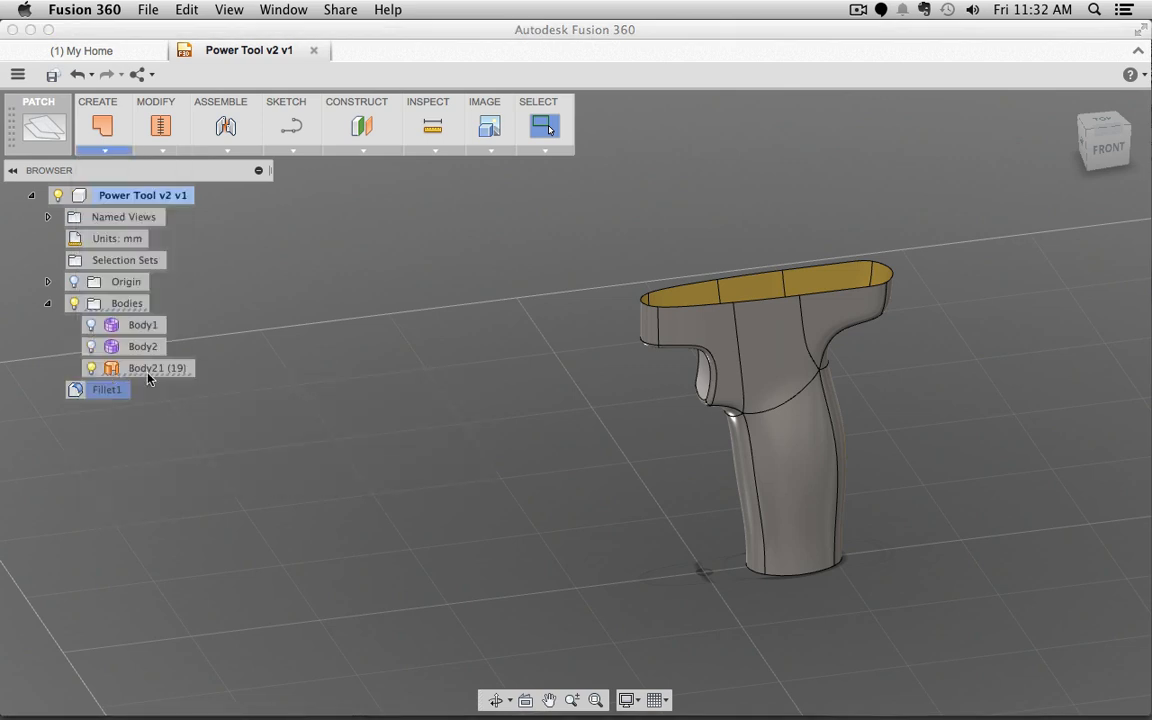
click(757, 281)
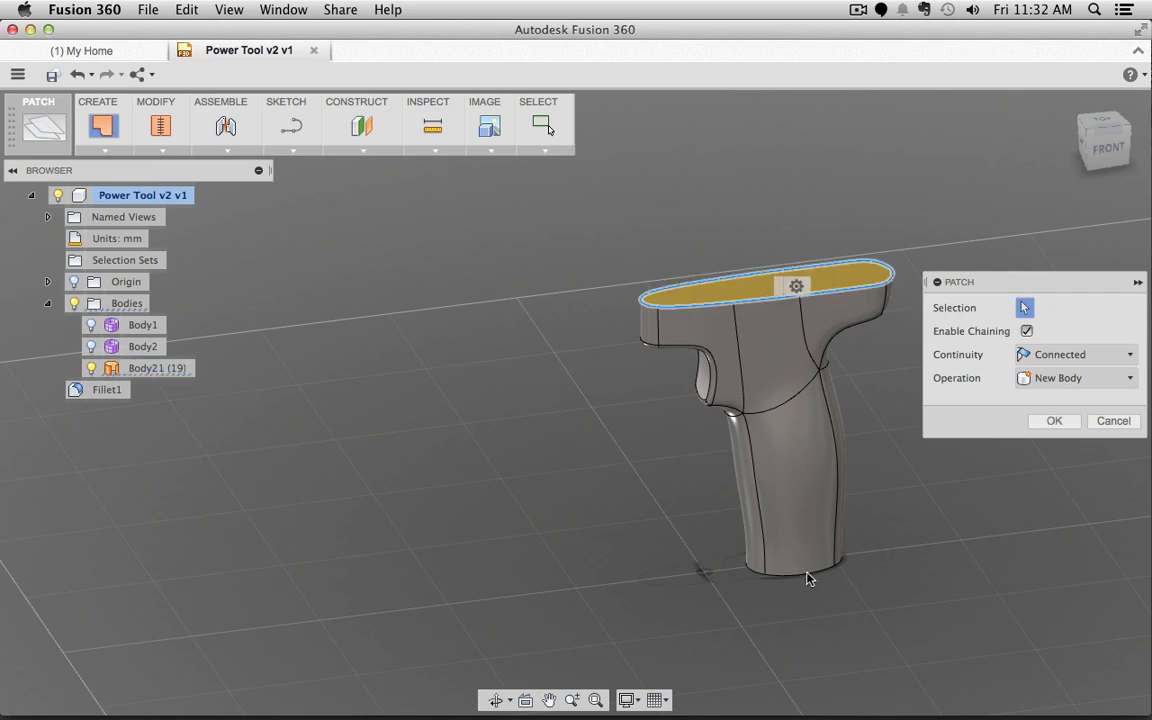
click(1054, 421)
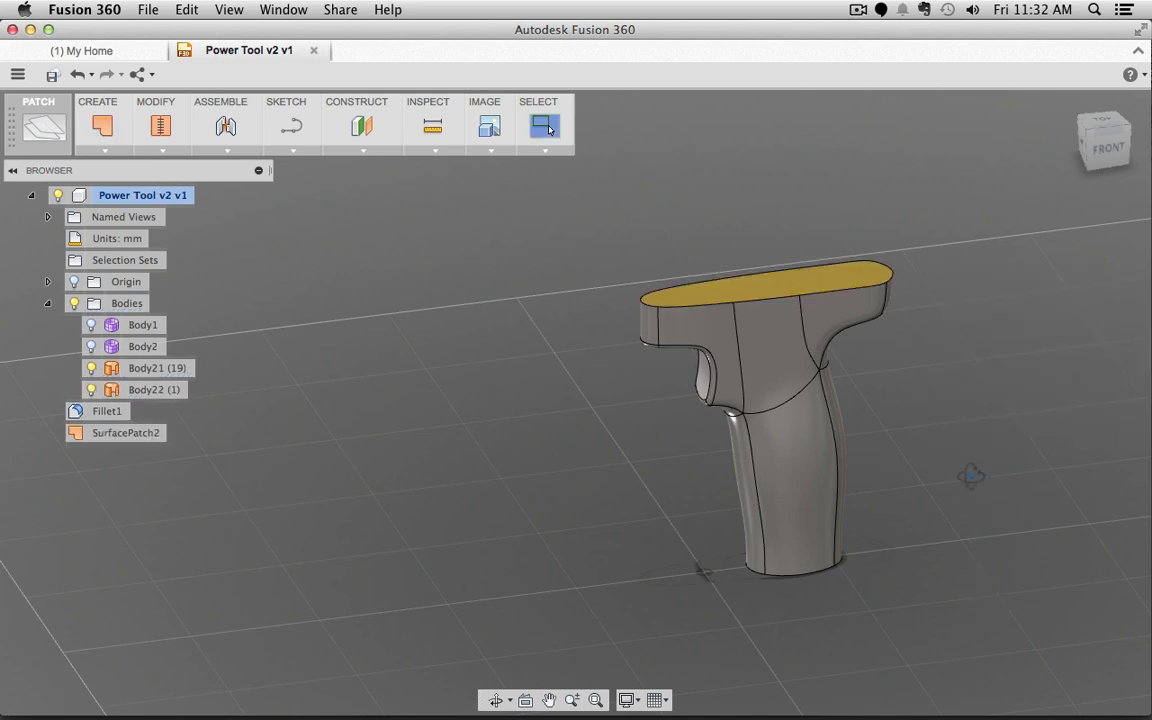
shift+middle_drag(972, 476, 957, 465)
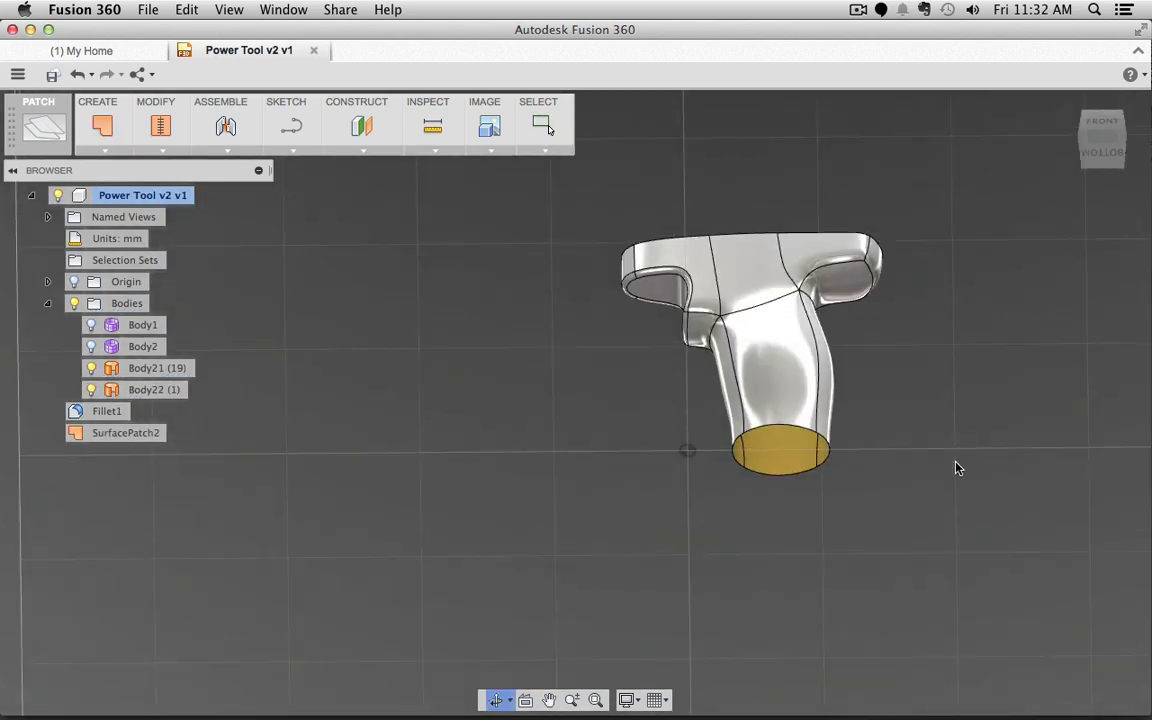
right_click(884, 497)
click(886, 446)
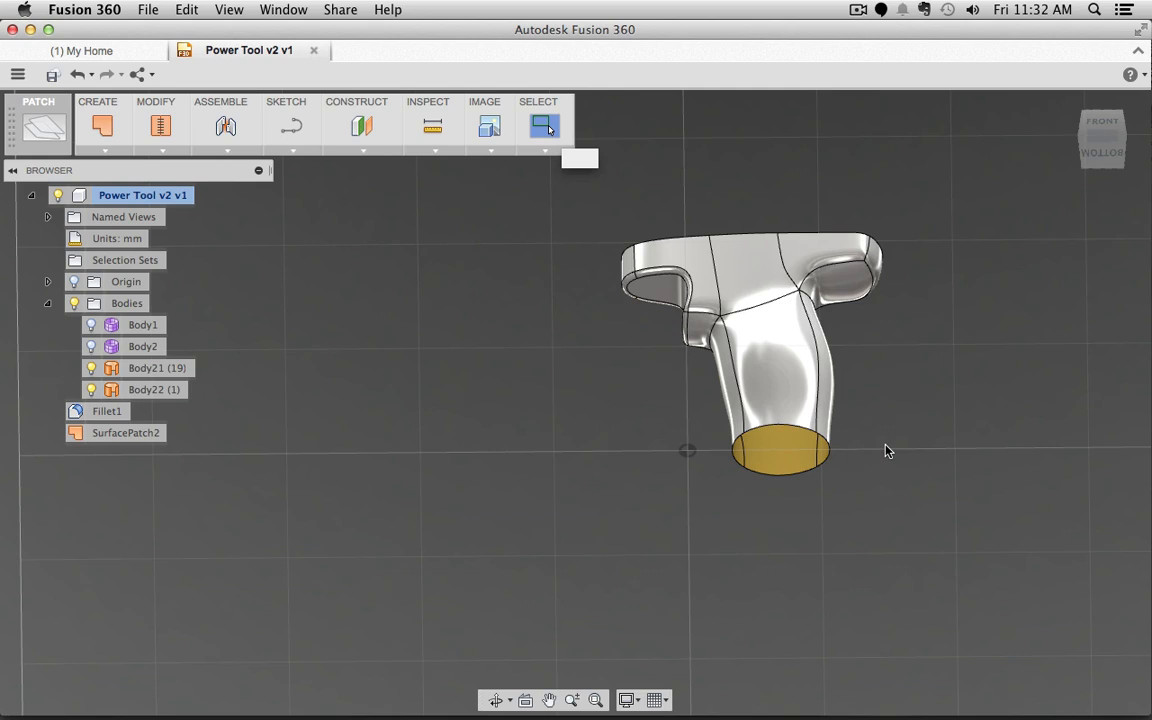
click(802, 482)
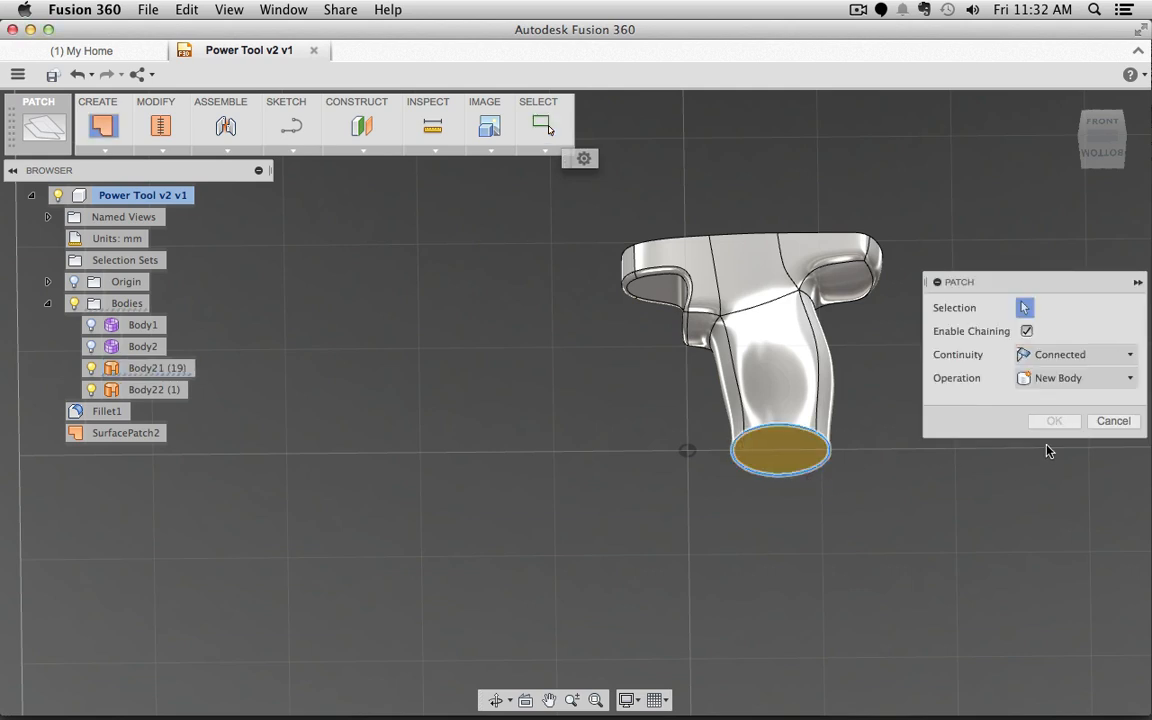
click(1054, 421)
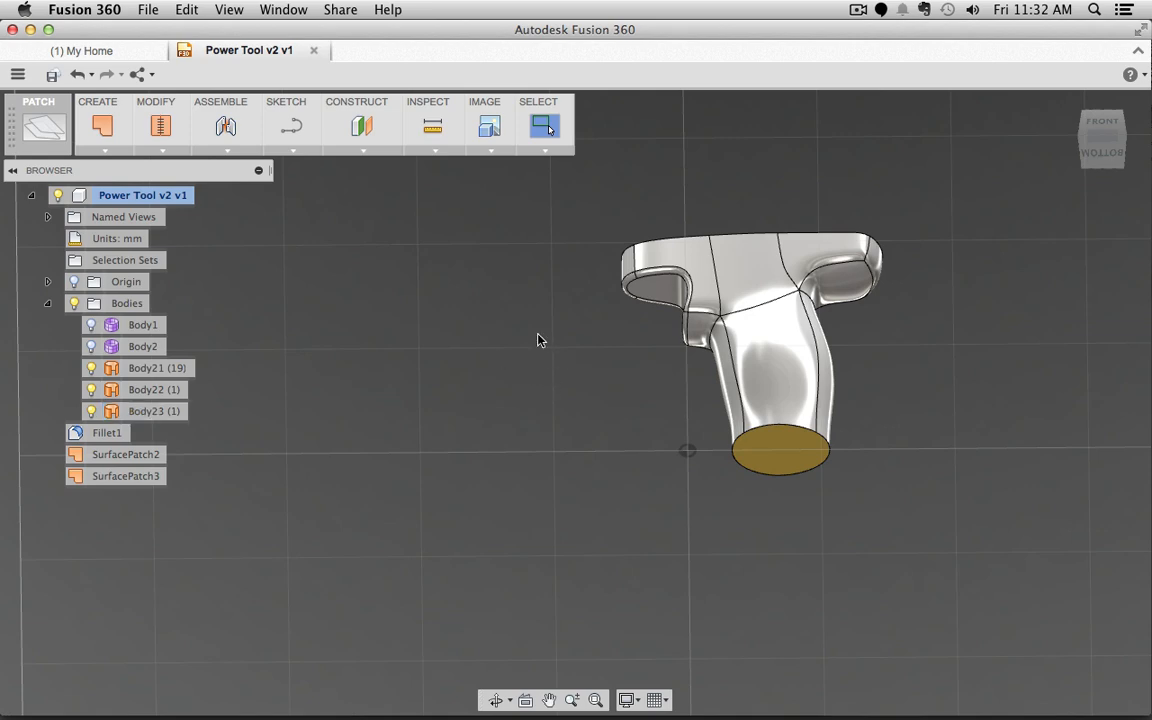
middle_drag(533, 335, 570, 410)
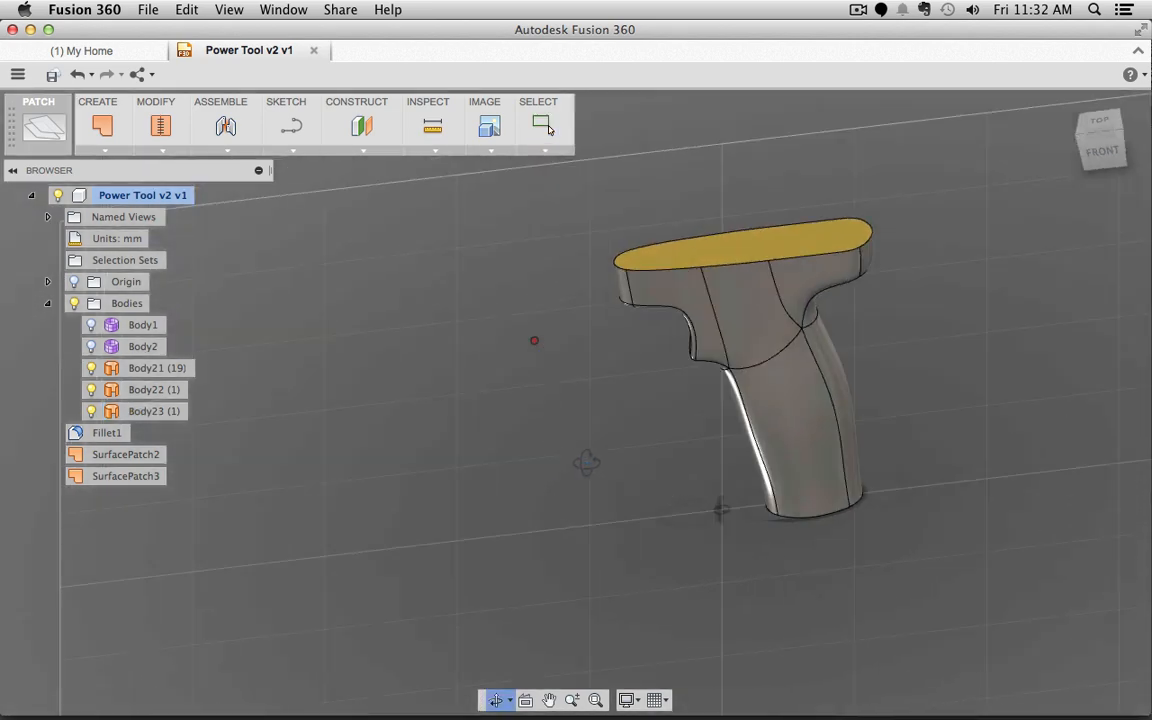
Step: Window-select all grip surfaces and stitch them at 0.01 mm tolerance into Body24
shift+middle_drag(586, 462, 591, 465)
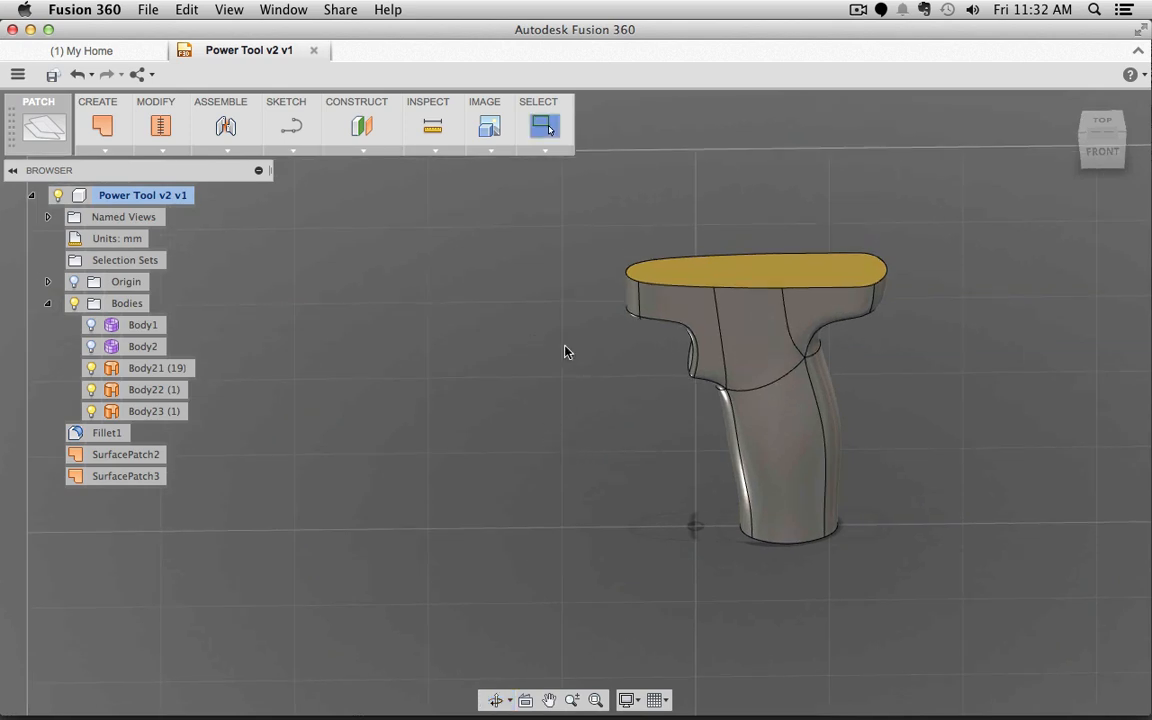
drag(582, 190, 985, 618)
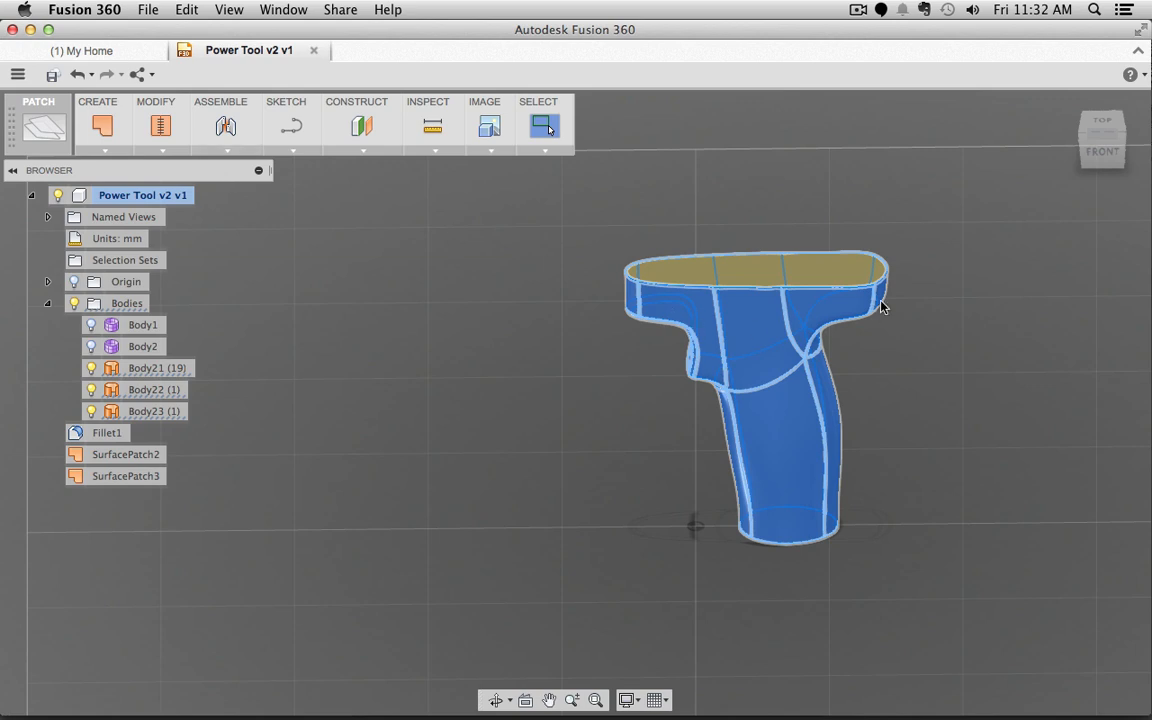
click(160, 126)
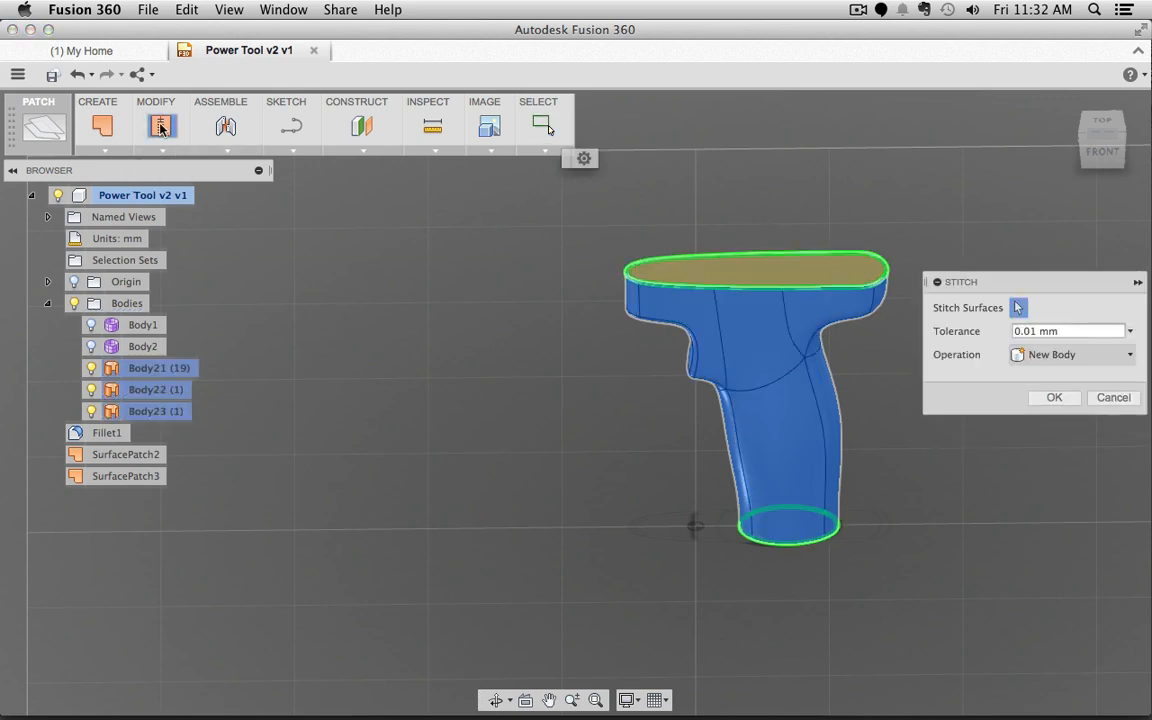
click(1054, 397)
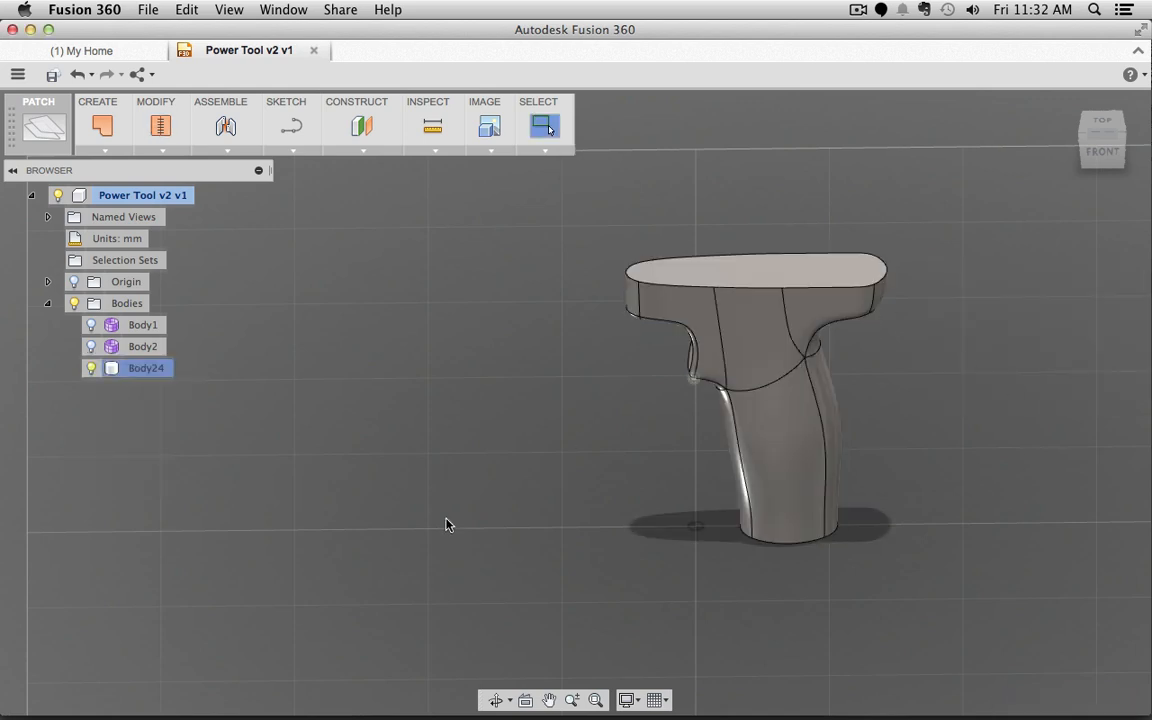
click(738, 275)
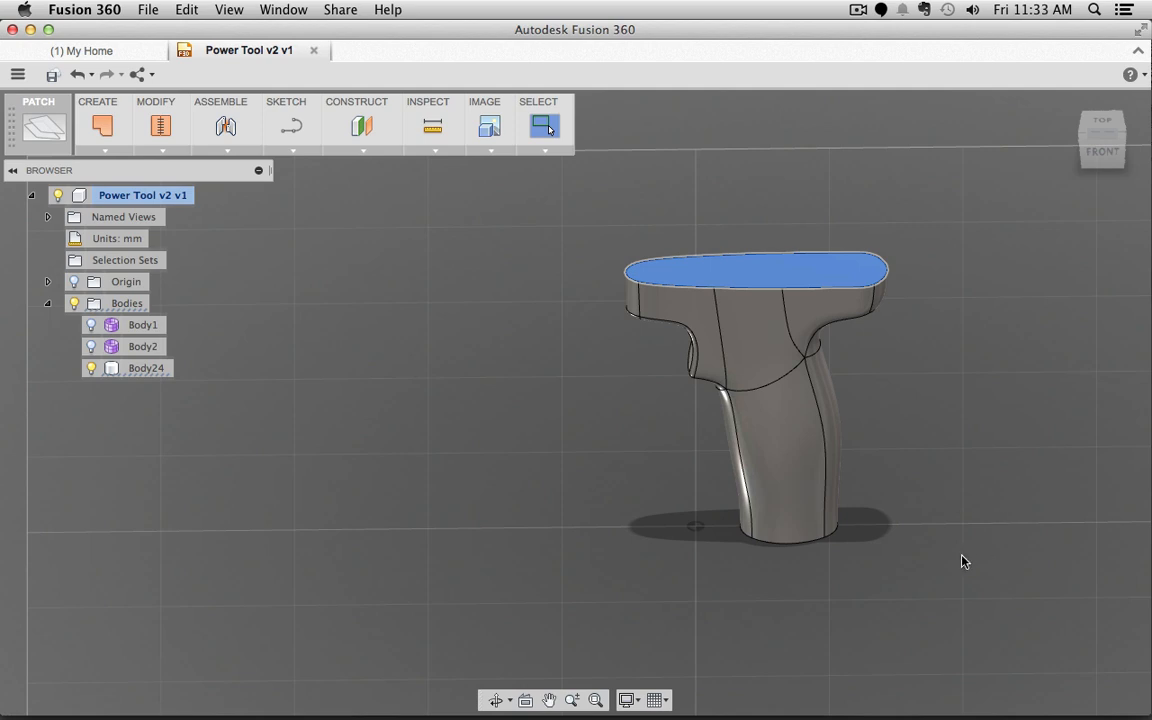
Step: Clear the selection and change from the Patch to the Model workspace, showing the Modify menu
click(618, 449)
click(46, 128)
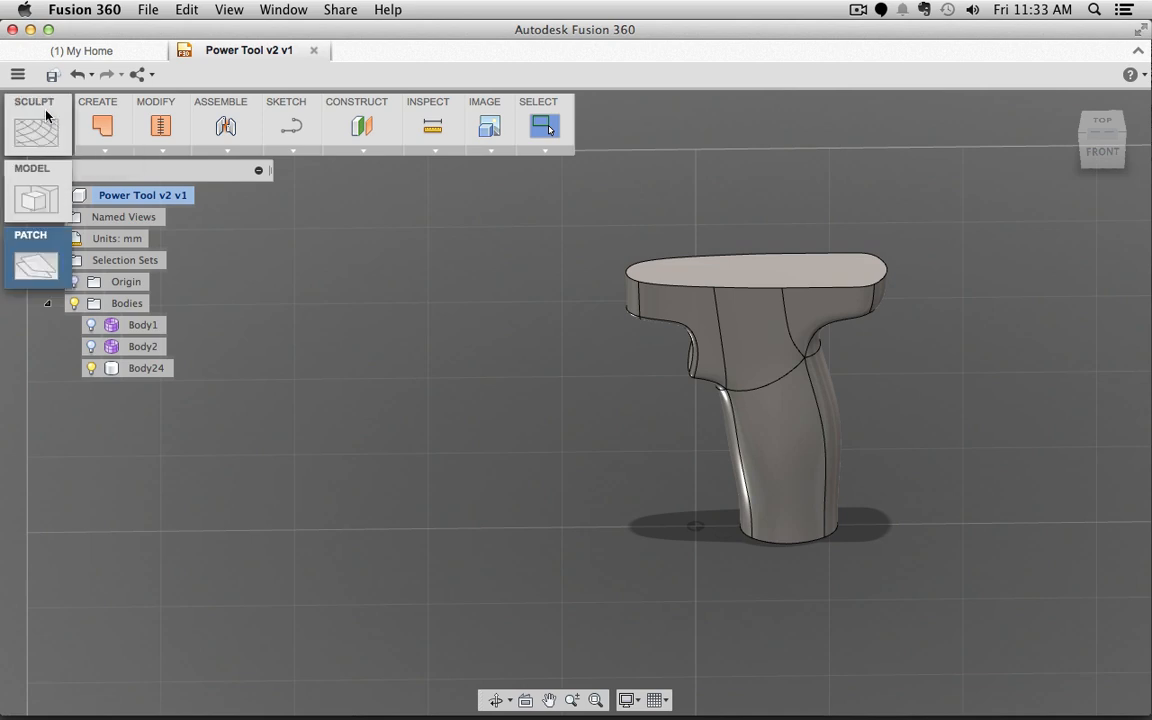
click(42, 196)
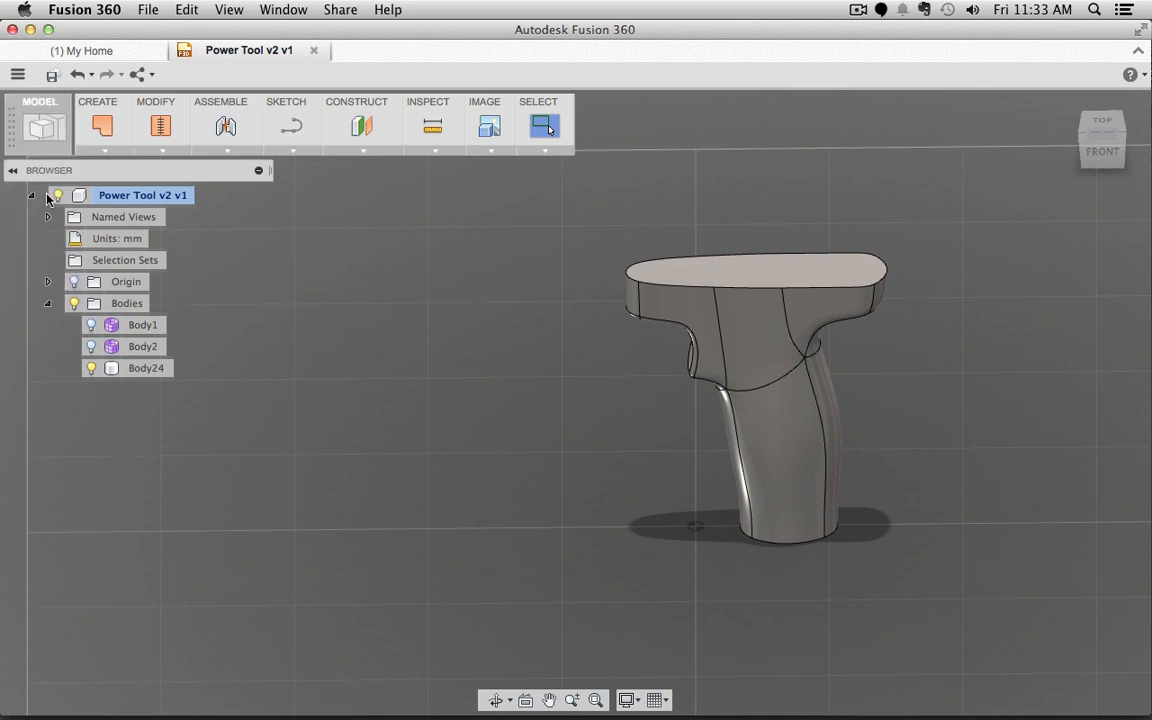
click(164, 151)
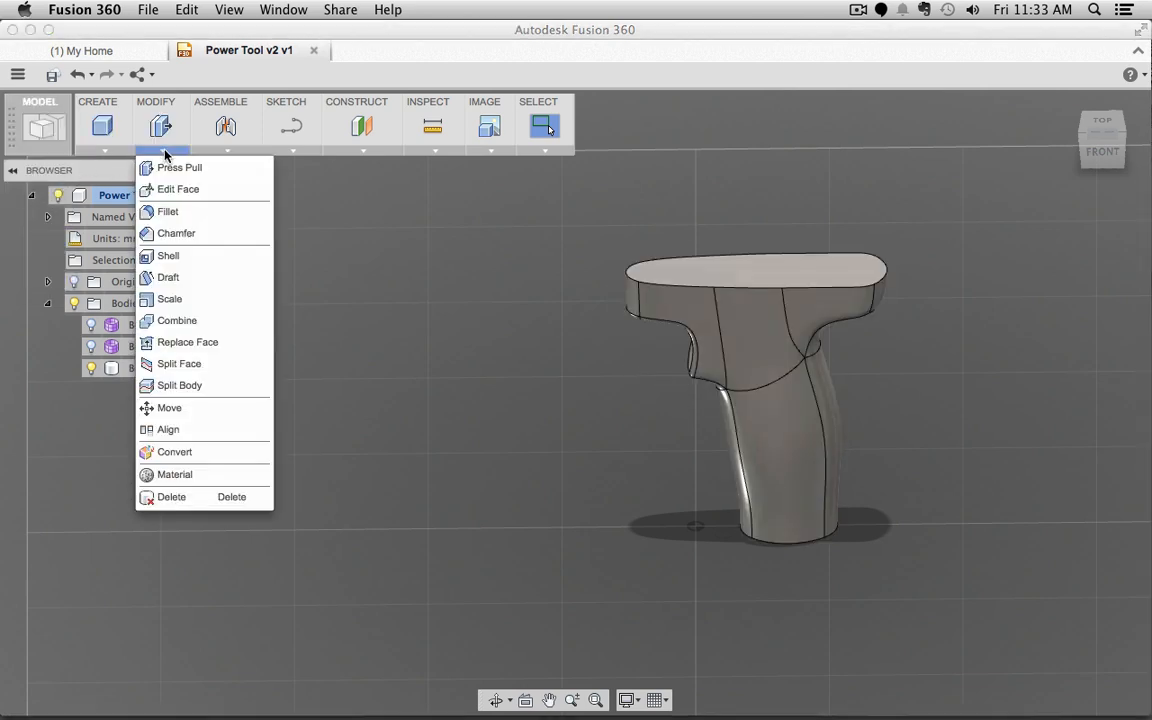
Step: Shell the grip with its top face removed and a 2 mm inside thickness (Shell4)
click(200, 261)
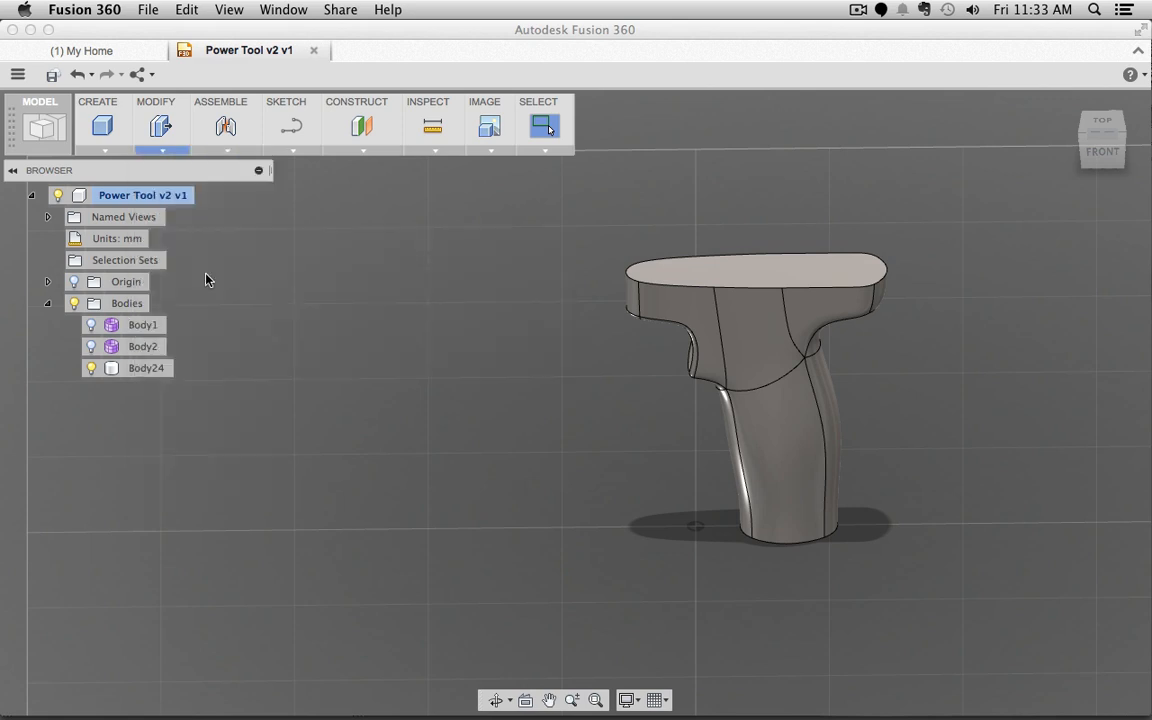
click(774, 276)
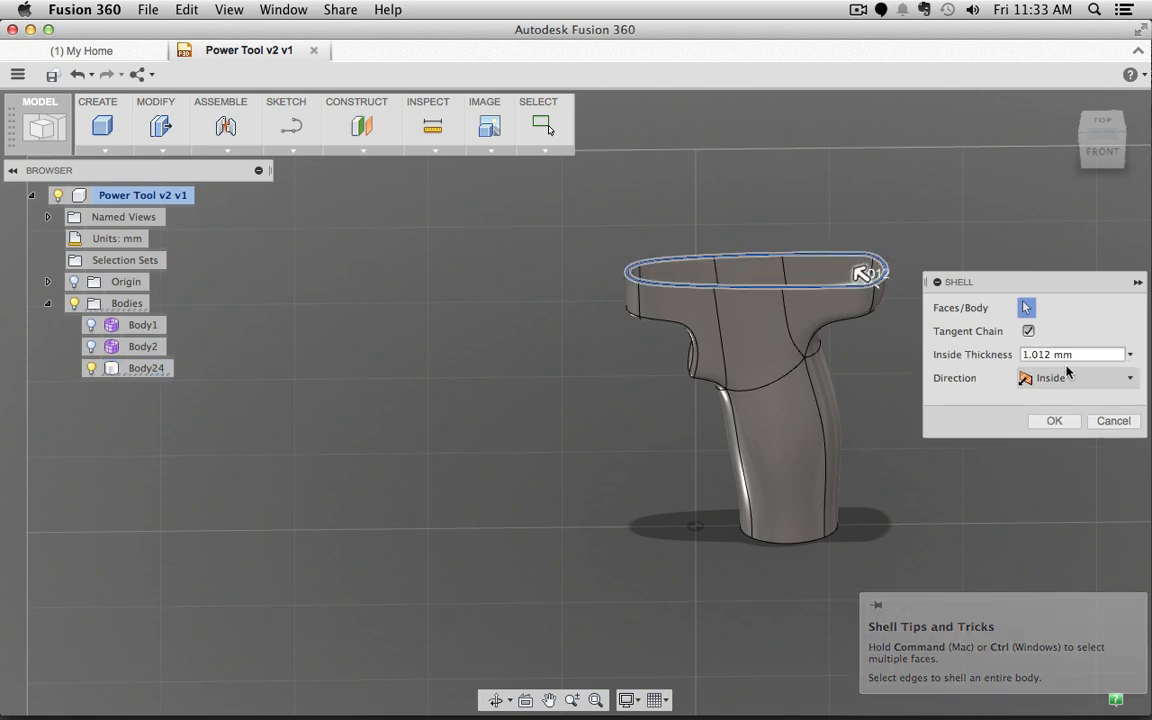
click(1014, 352)
double_click(1020, 353)
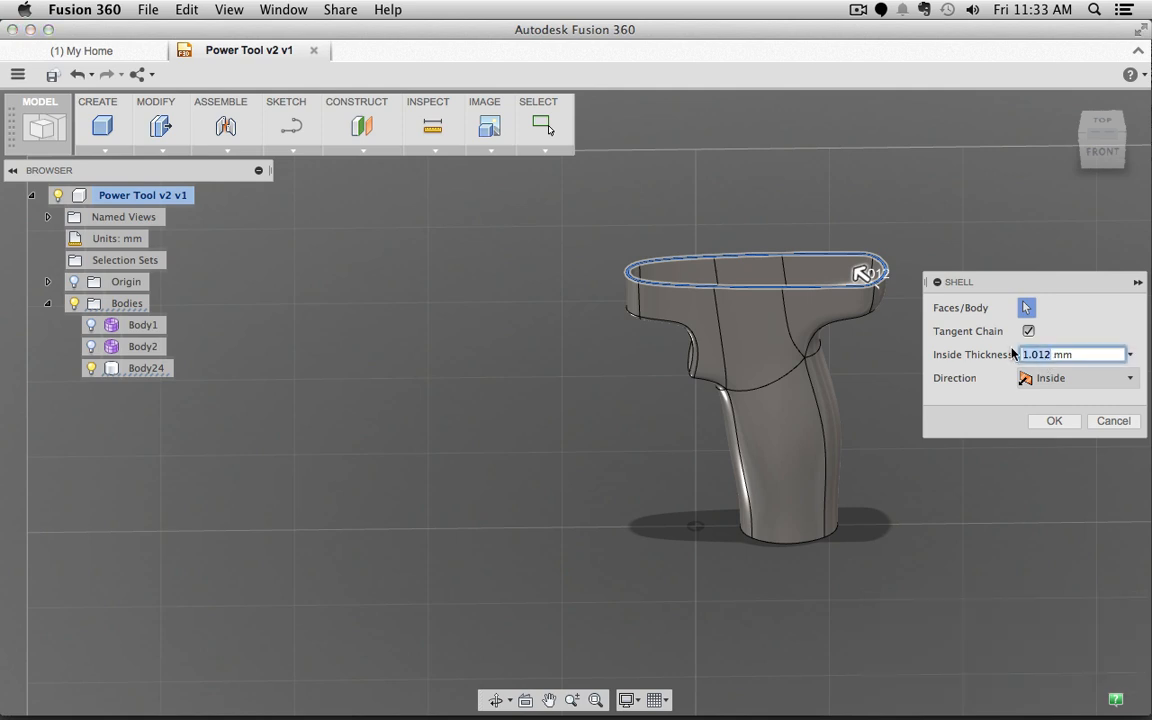
text(2)
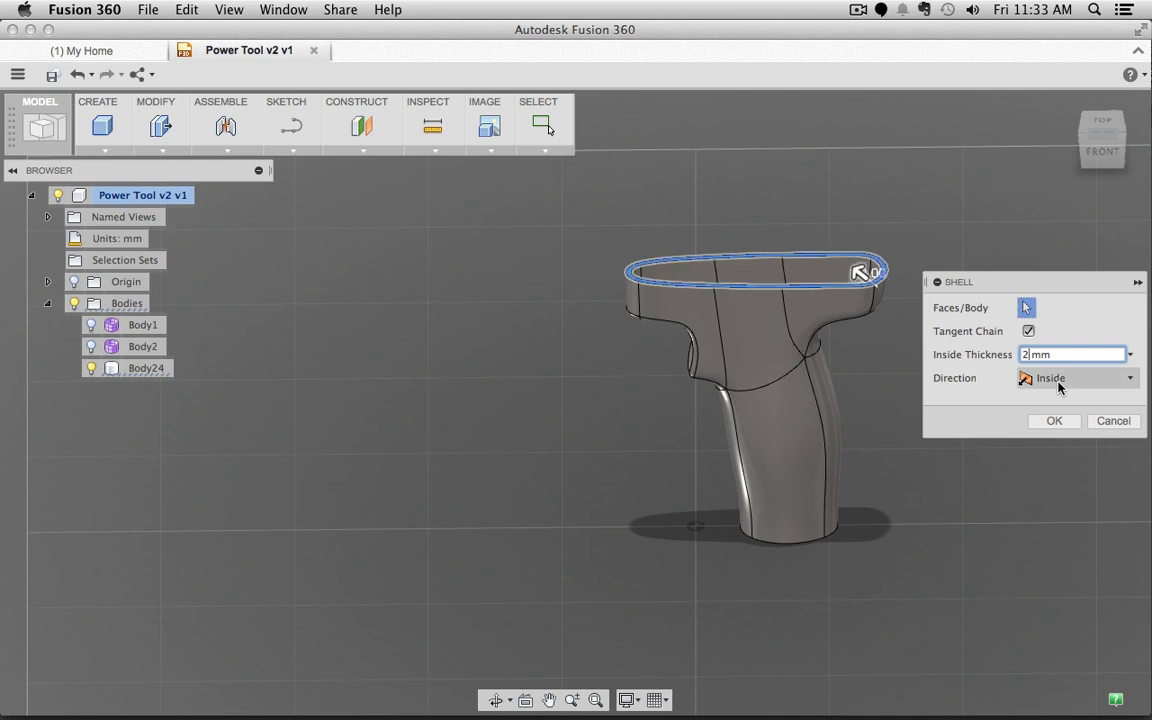
click(1056, 422)
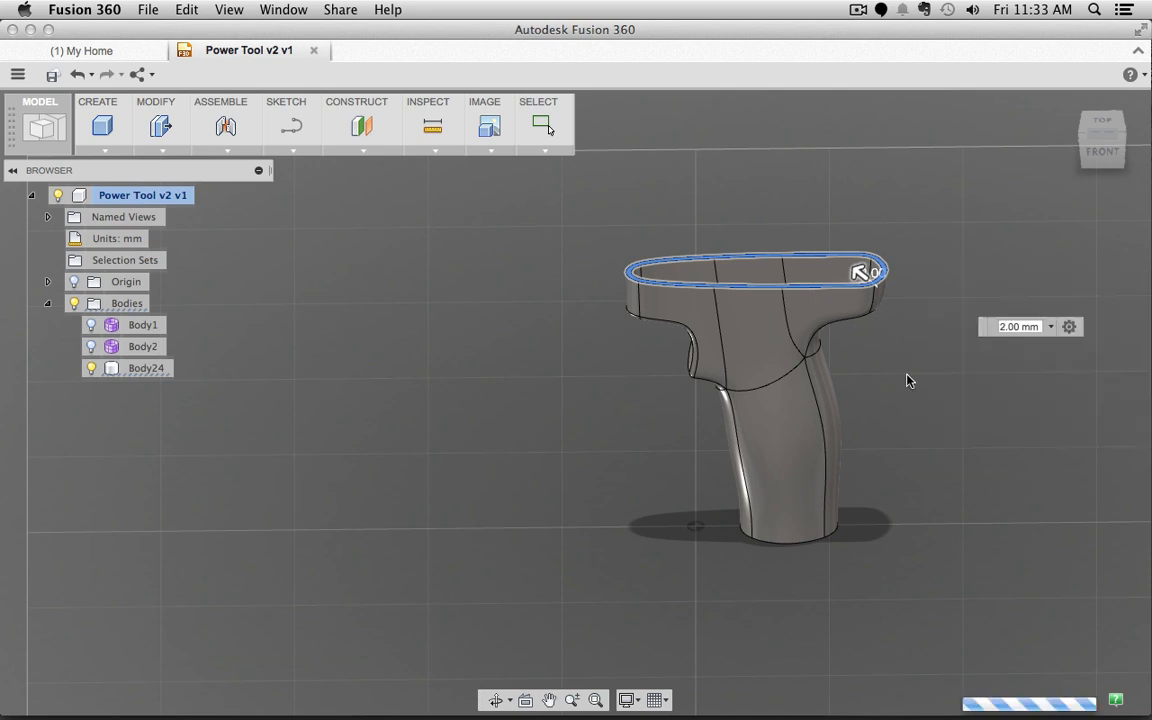
shift+middle_drag(892, 345, 882, 140)
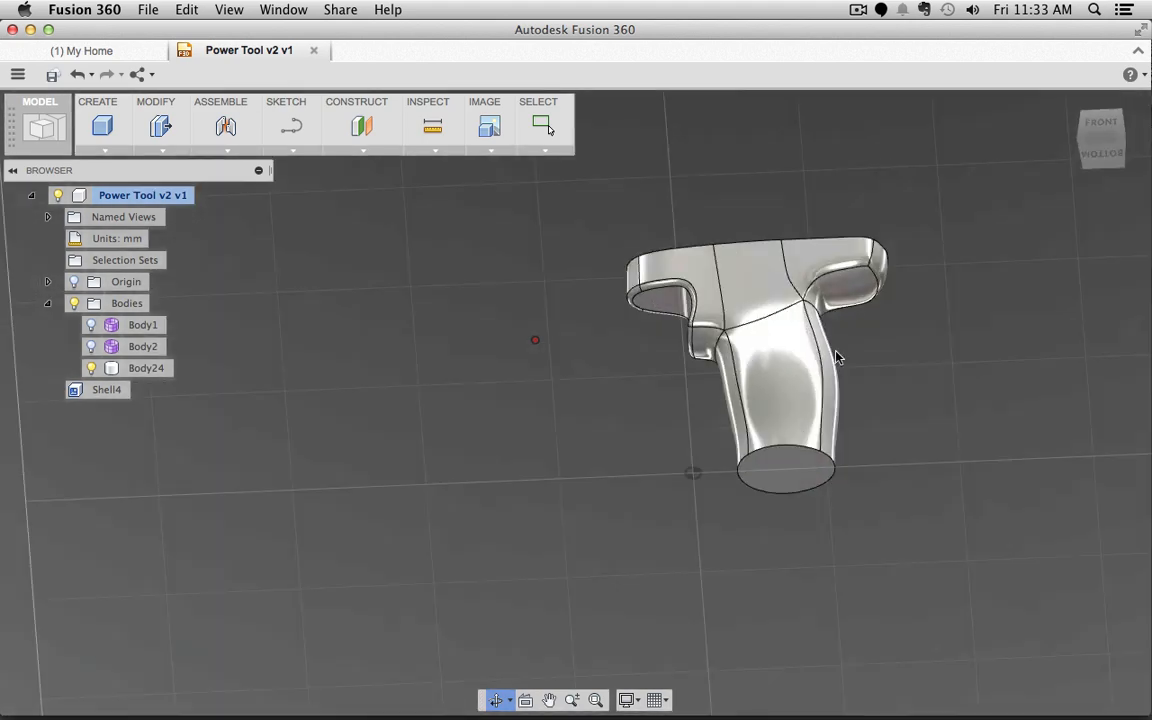
Step: Orbit and zoom around Body24 to inspect the shelled grip's hollow interior
scroll(762, 475, up, 1)
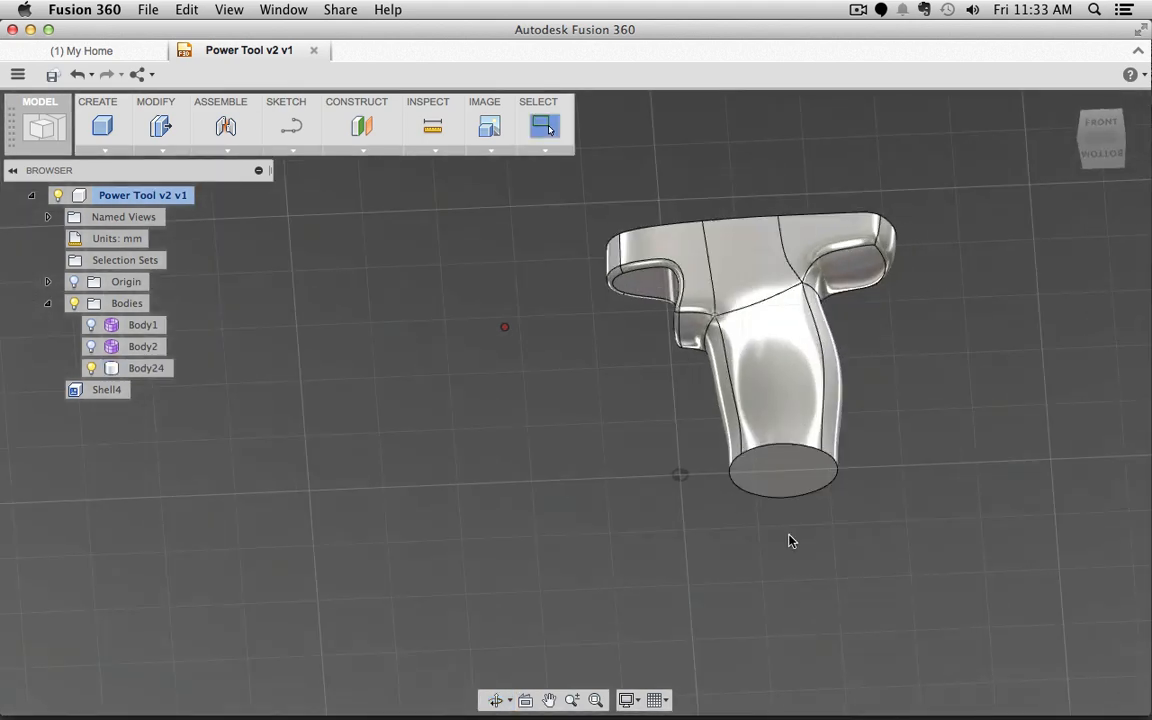
click(777, 467)
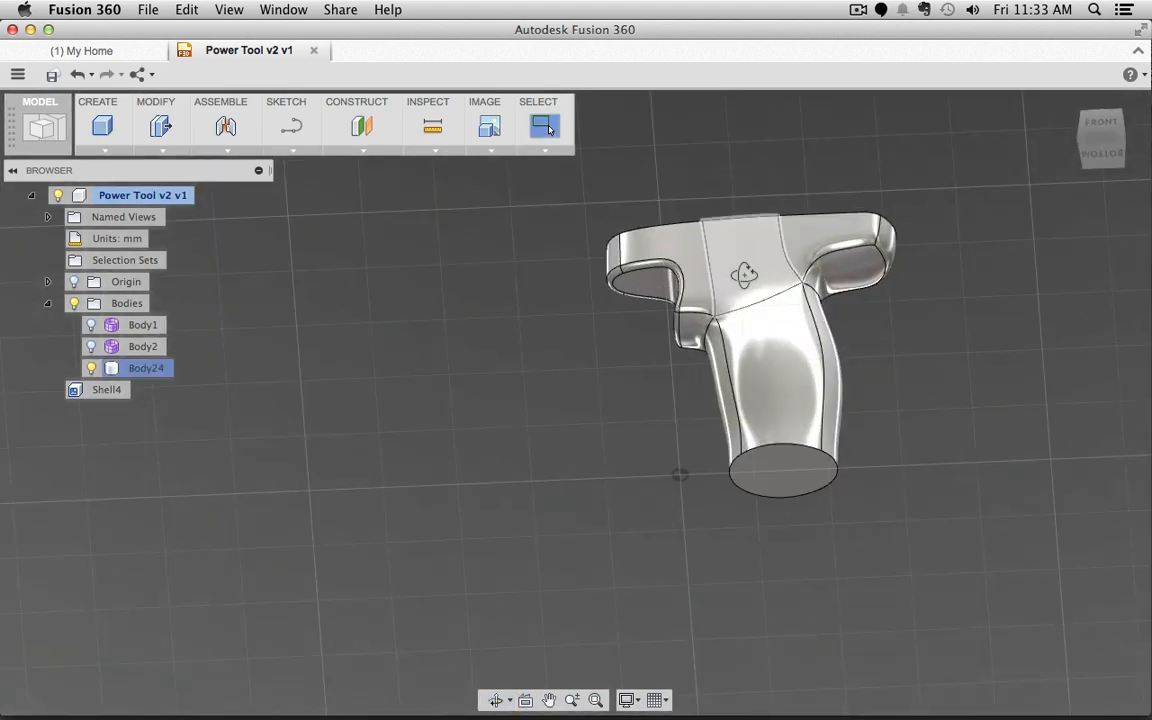
shift+middle_drag(743, 270, 727, 434)
scroll(770, 295, down, 8)
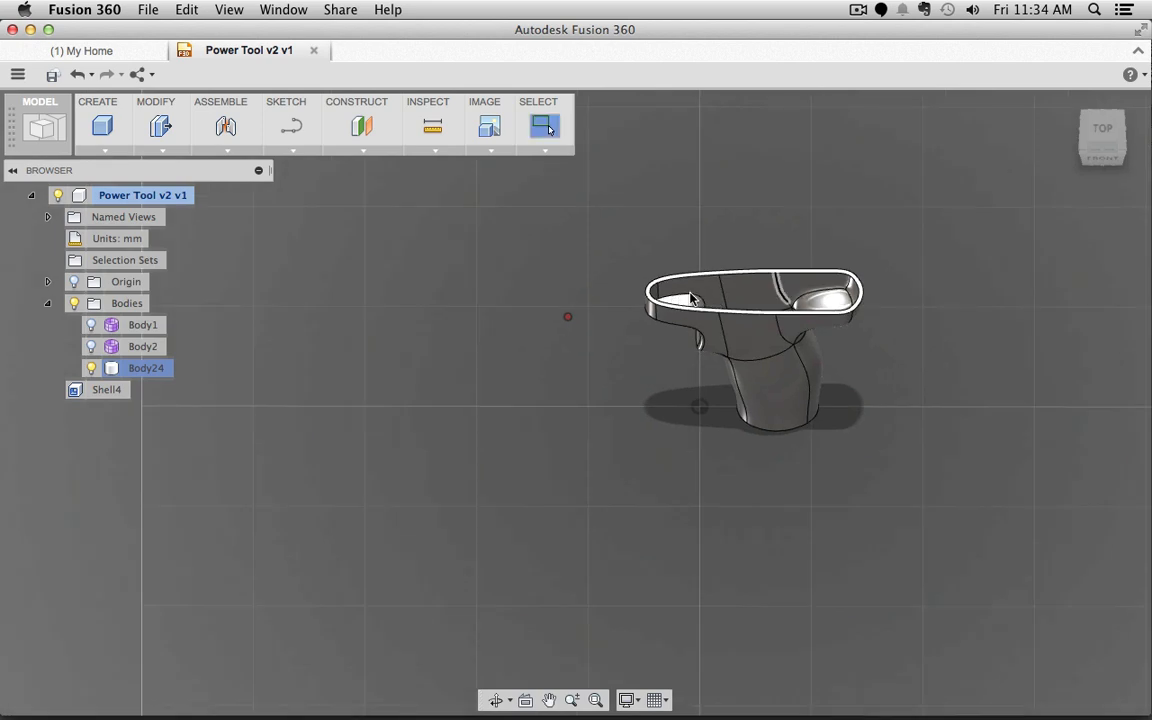
scroll(700, 295, up, 10)
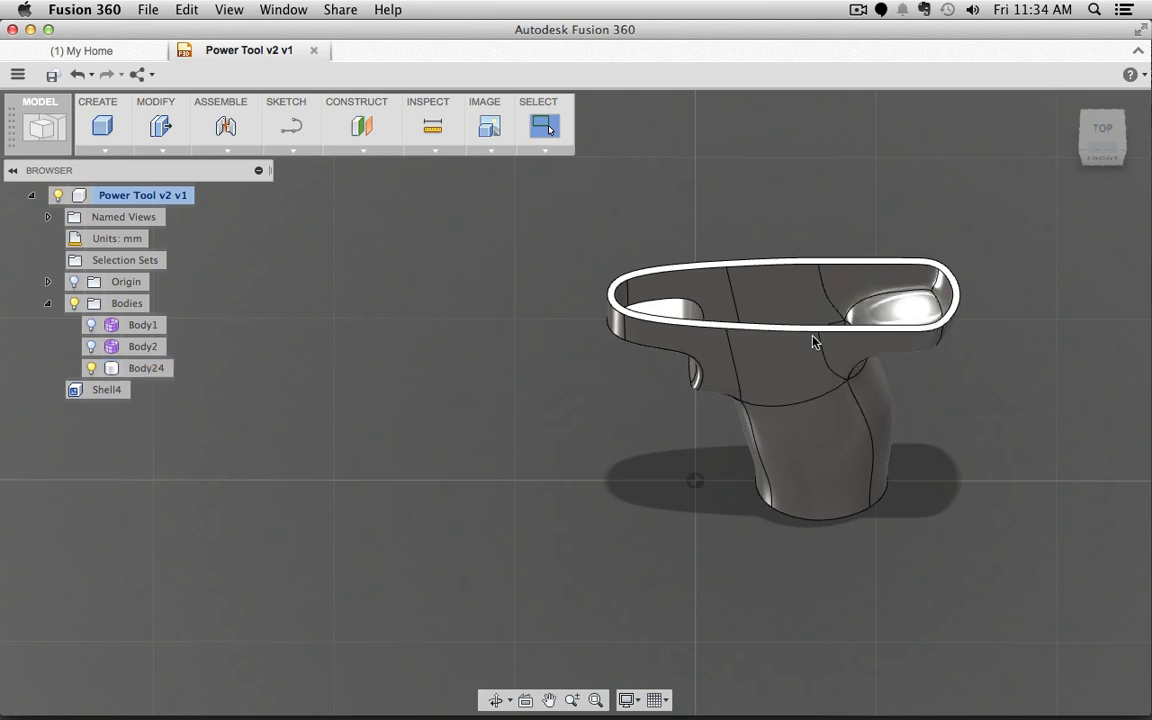
middle_drag(620, 391, 645, 395)
shift+middle_drag(575, 401, 614, 408)
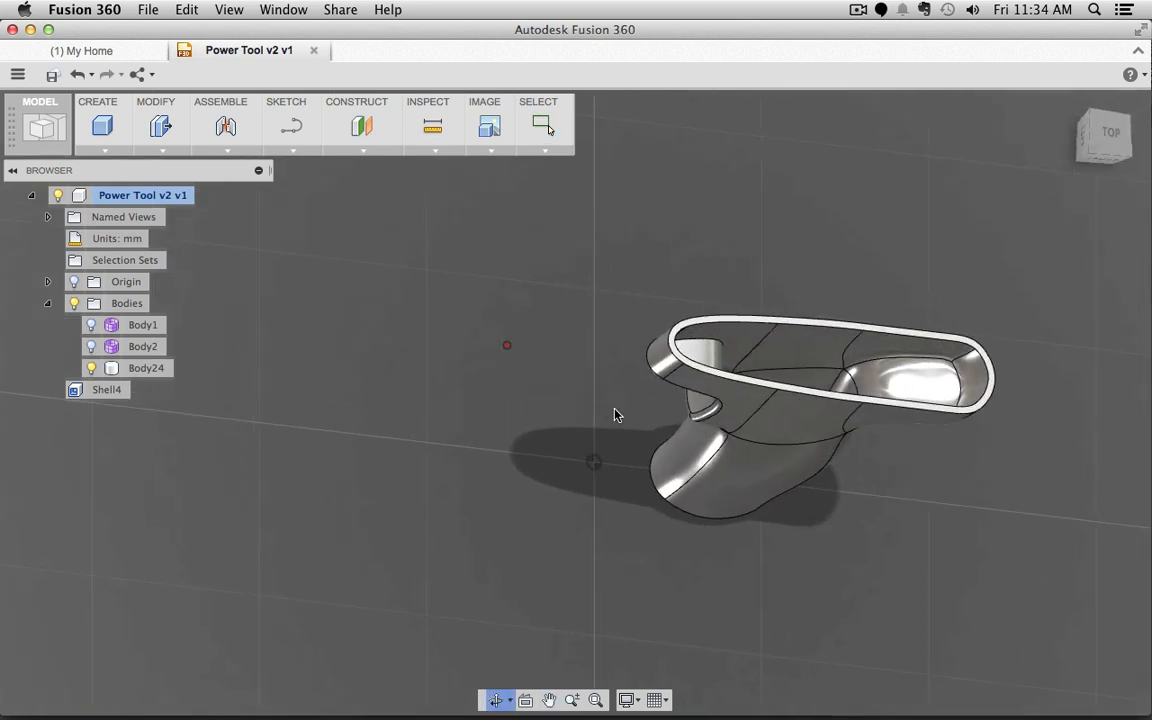
scroll(614, 409, up, 2)
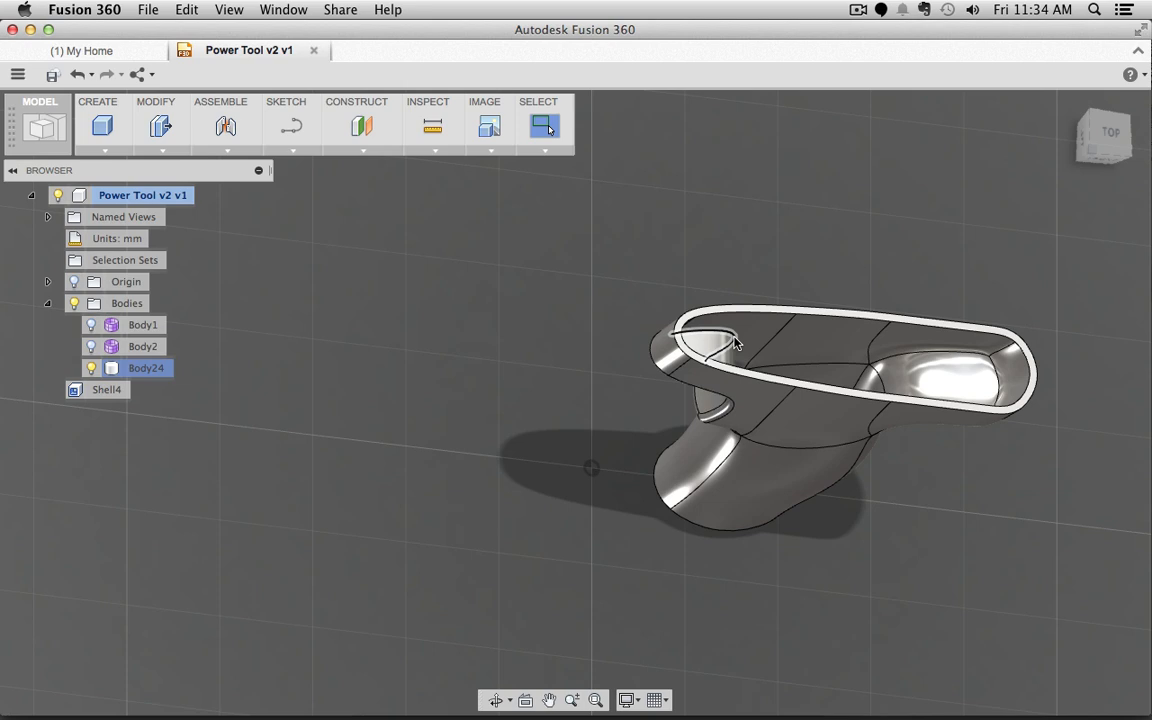
click(771, 582)
shift+middle_drag(843, 622, 905, 622)
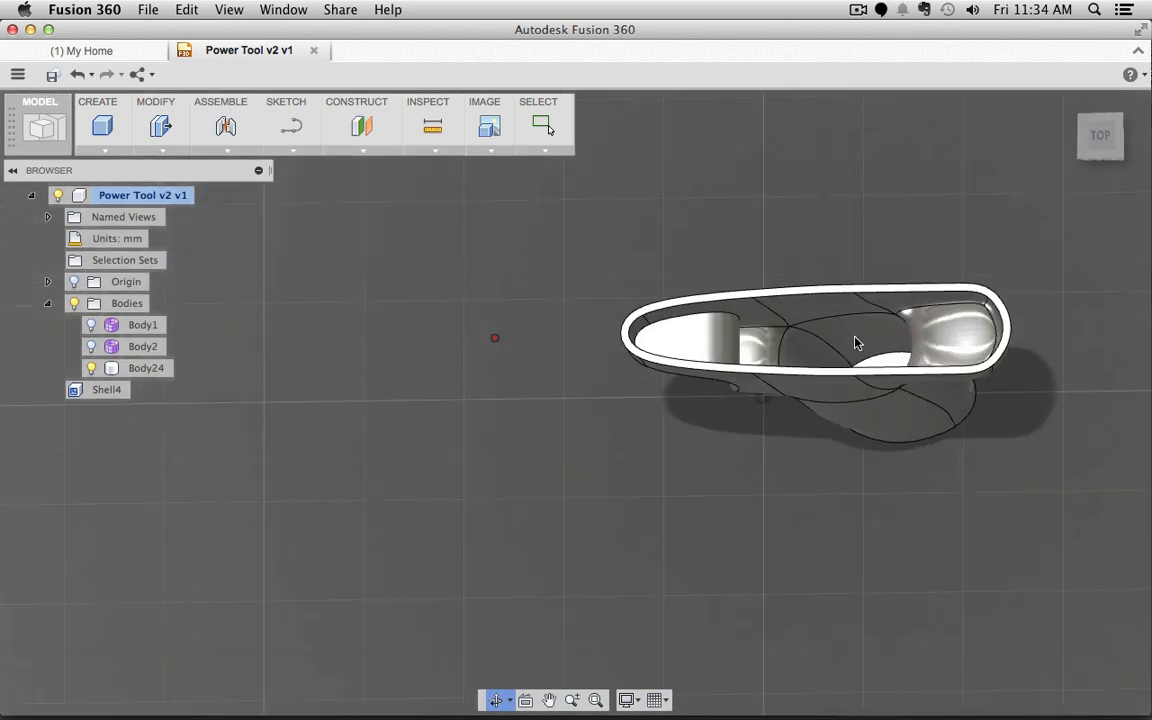
key(Escape)
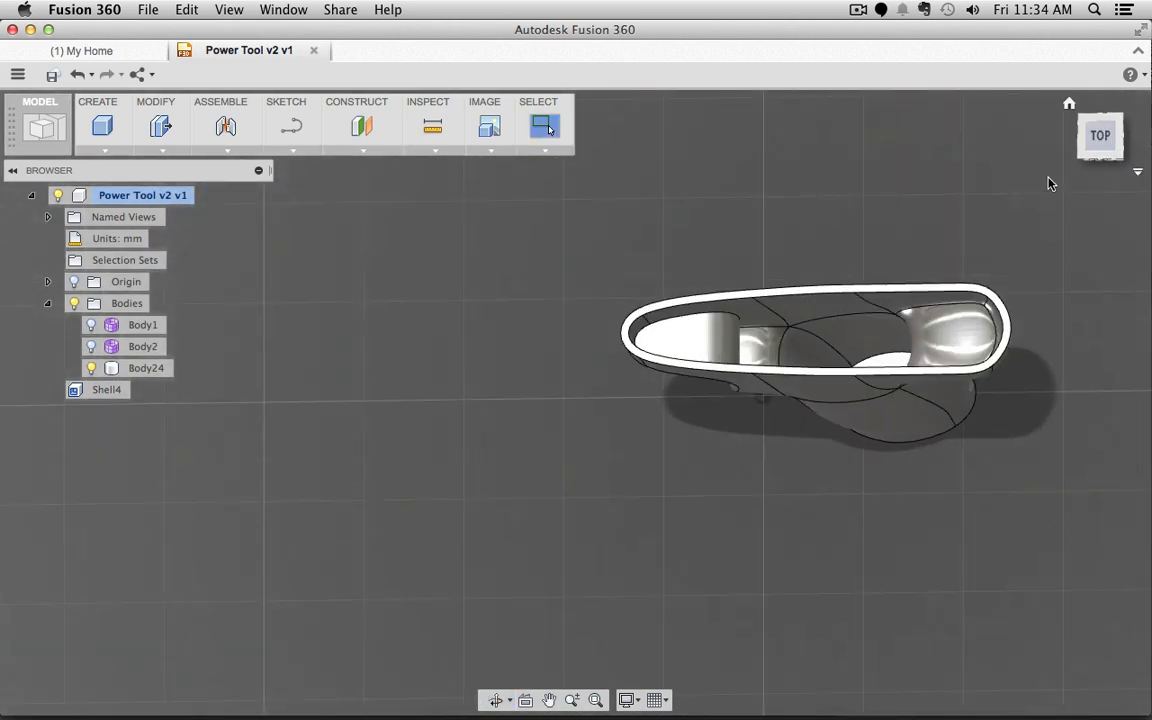
Step: Check the shell walls from the ViewCube's top, top-front, front and top-front-left views
click(1095, 140)
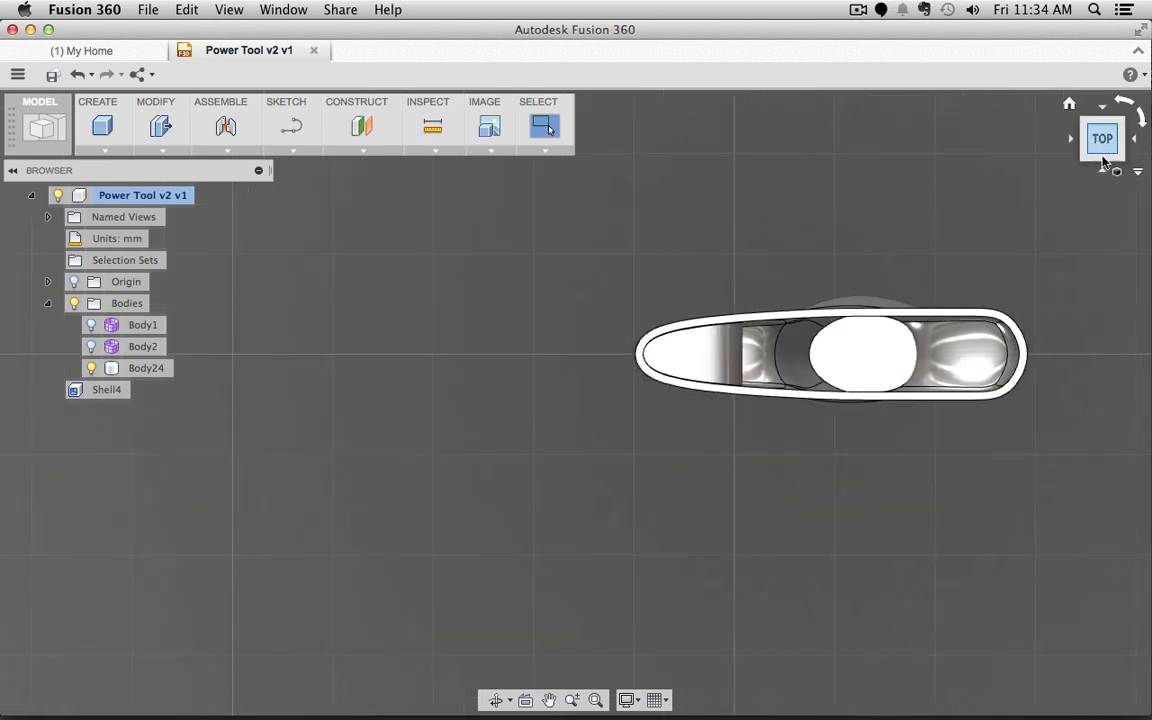
click(1104, 162)
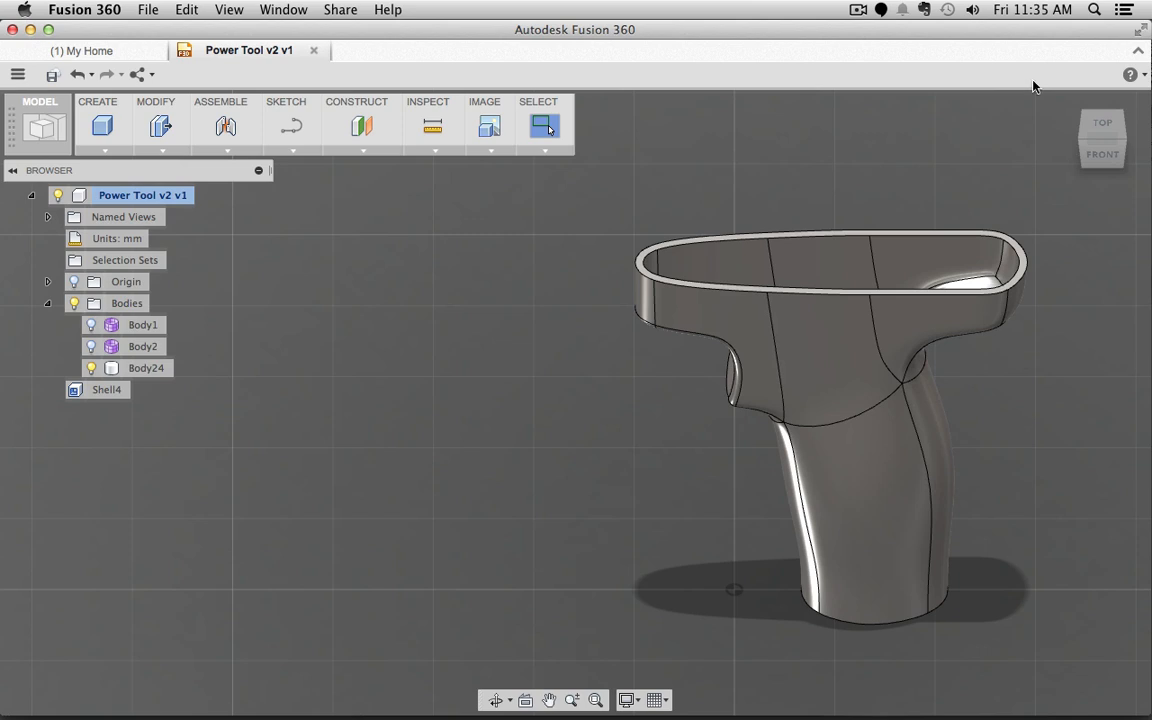
click(1112, 156)
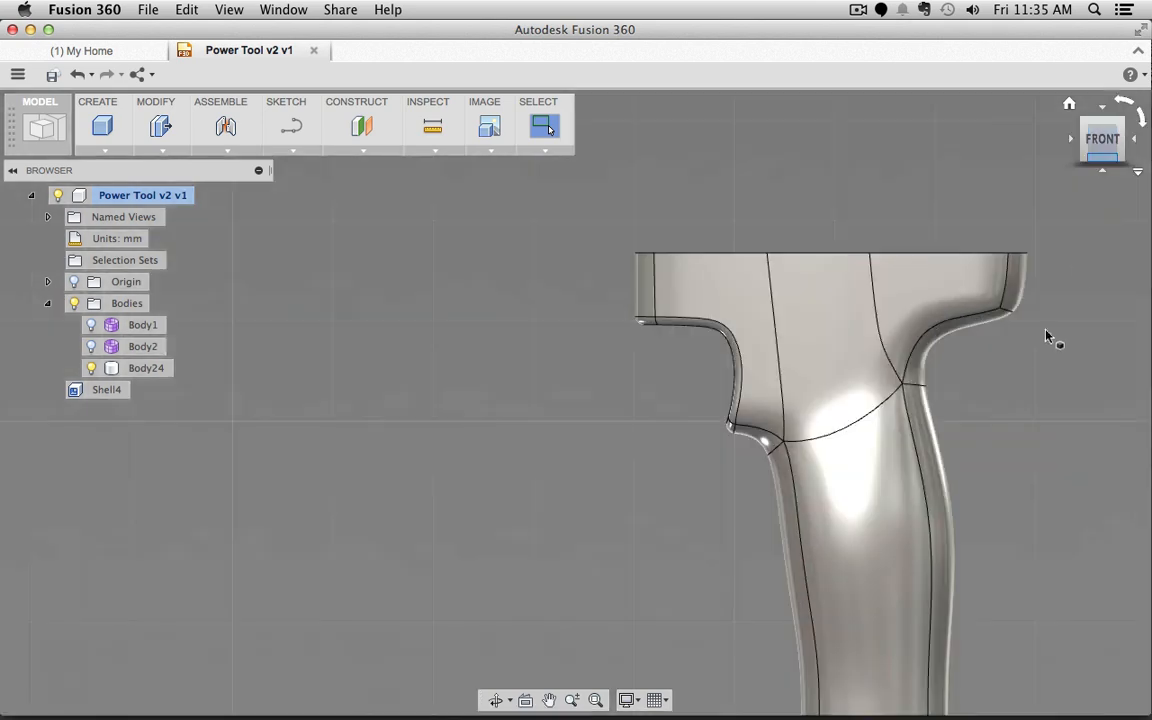
scroll(1024, 387, down, 3)
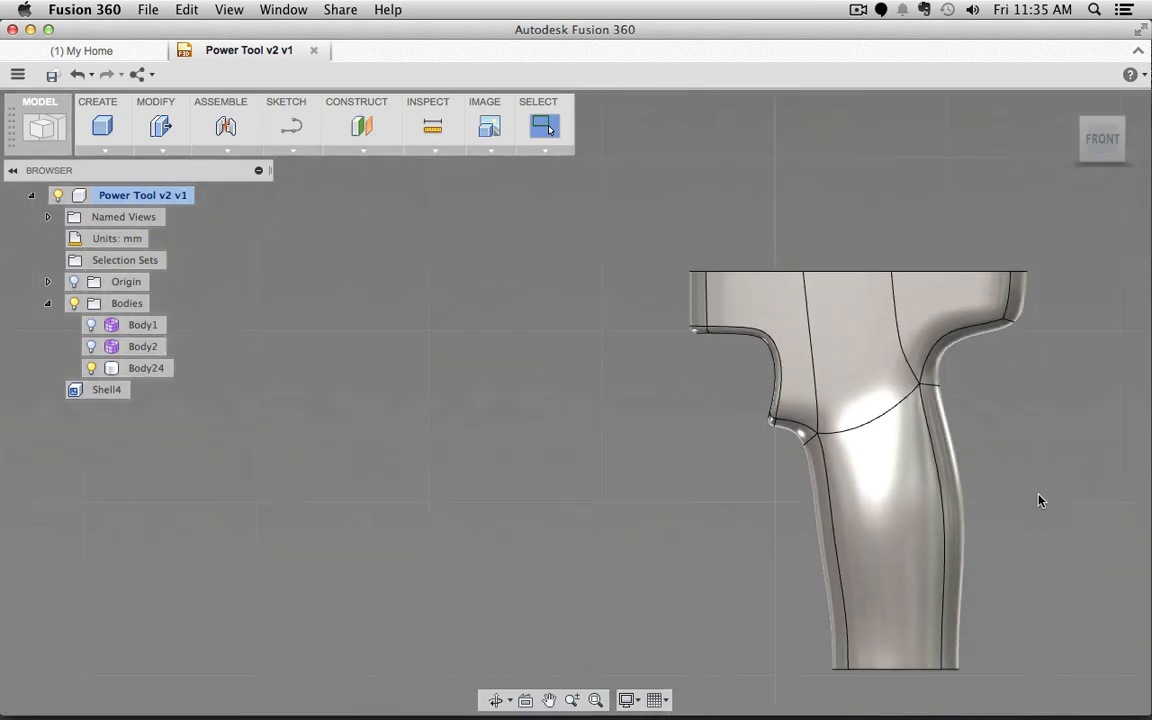
middle_drag(1040, 500, 920, 465)
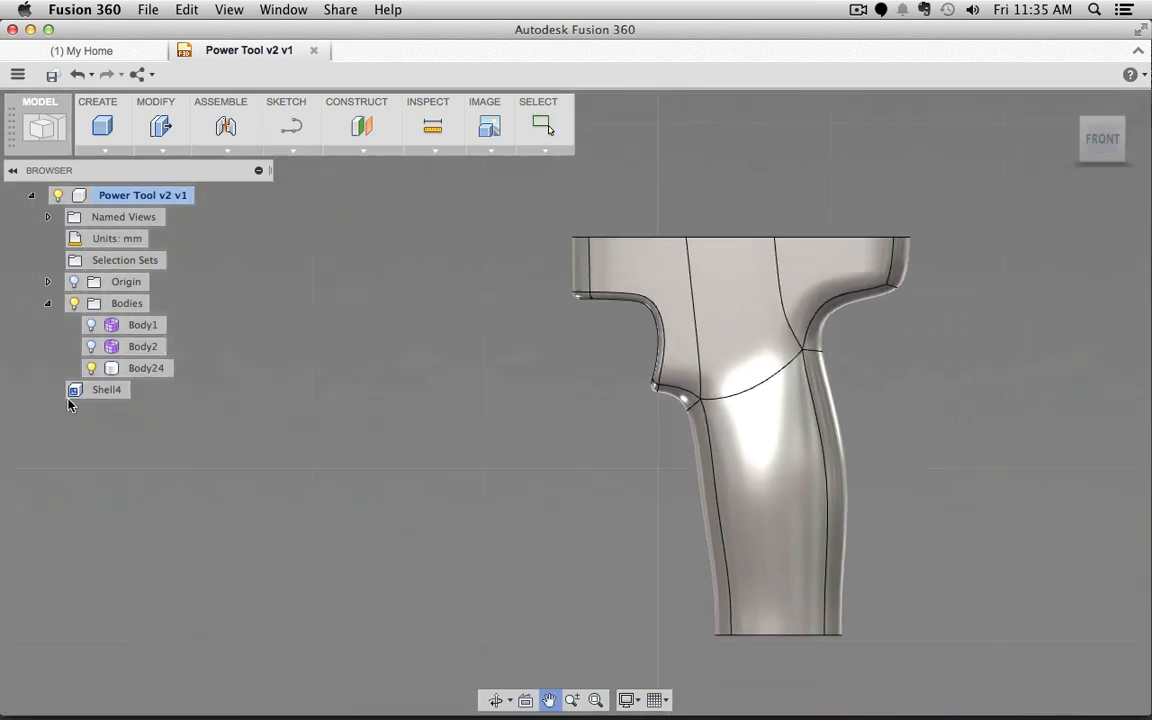
click(1085, 125)
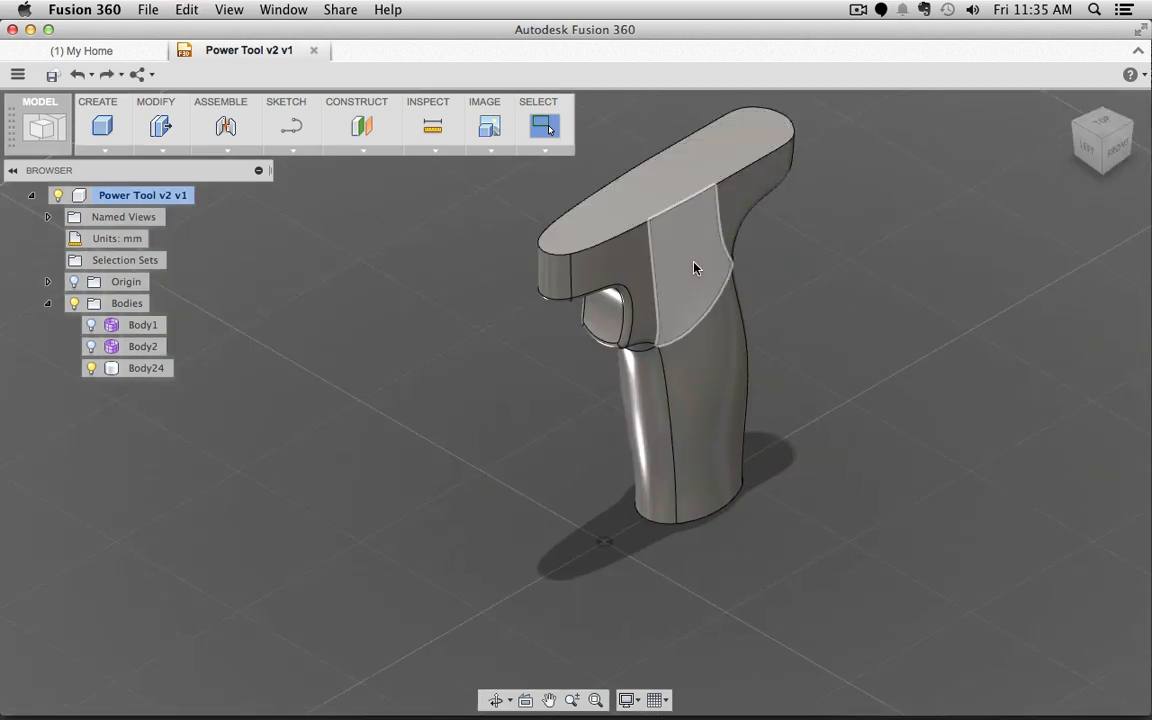
Step: Undo the shell, try deleting the top face, then undo that to restore it
key(super+z)
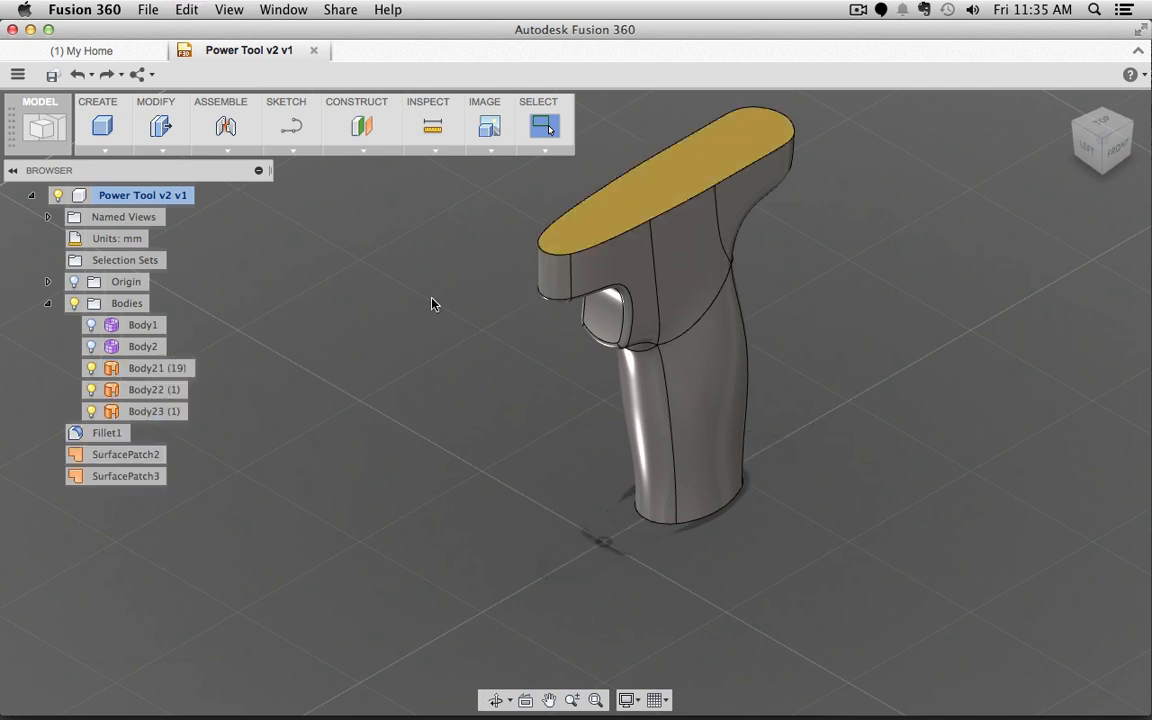
click(702, 175)
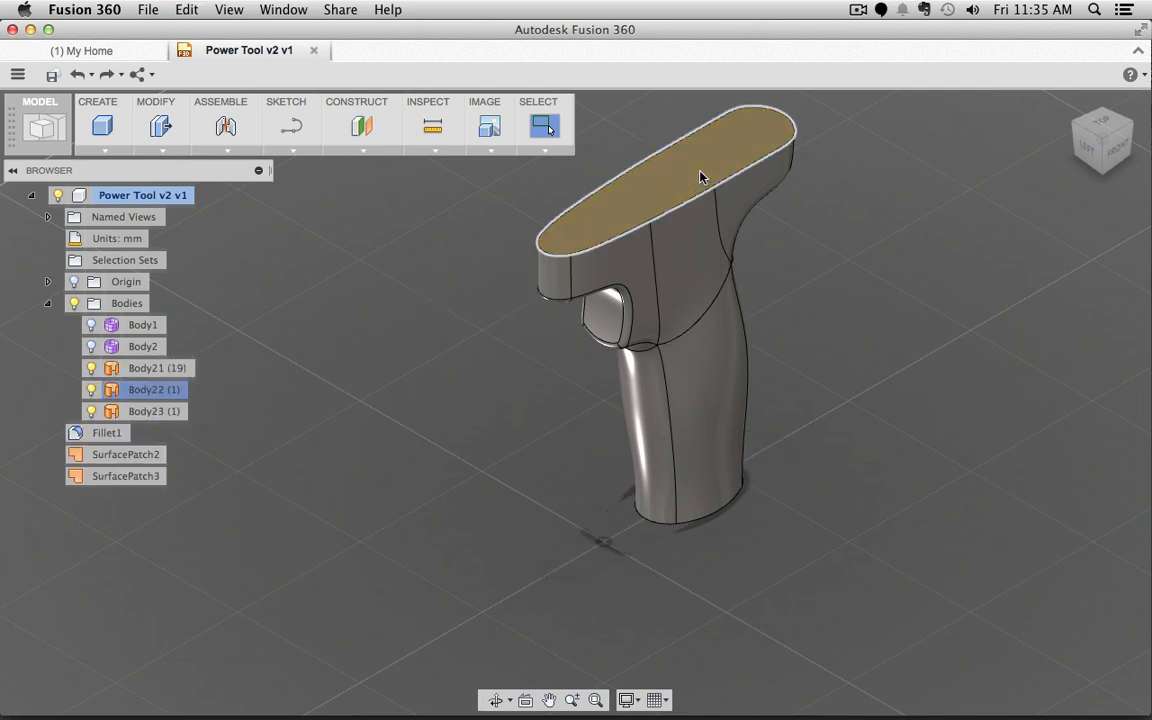
key(Delete)
key(super+z)
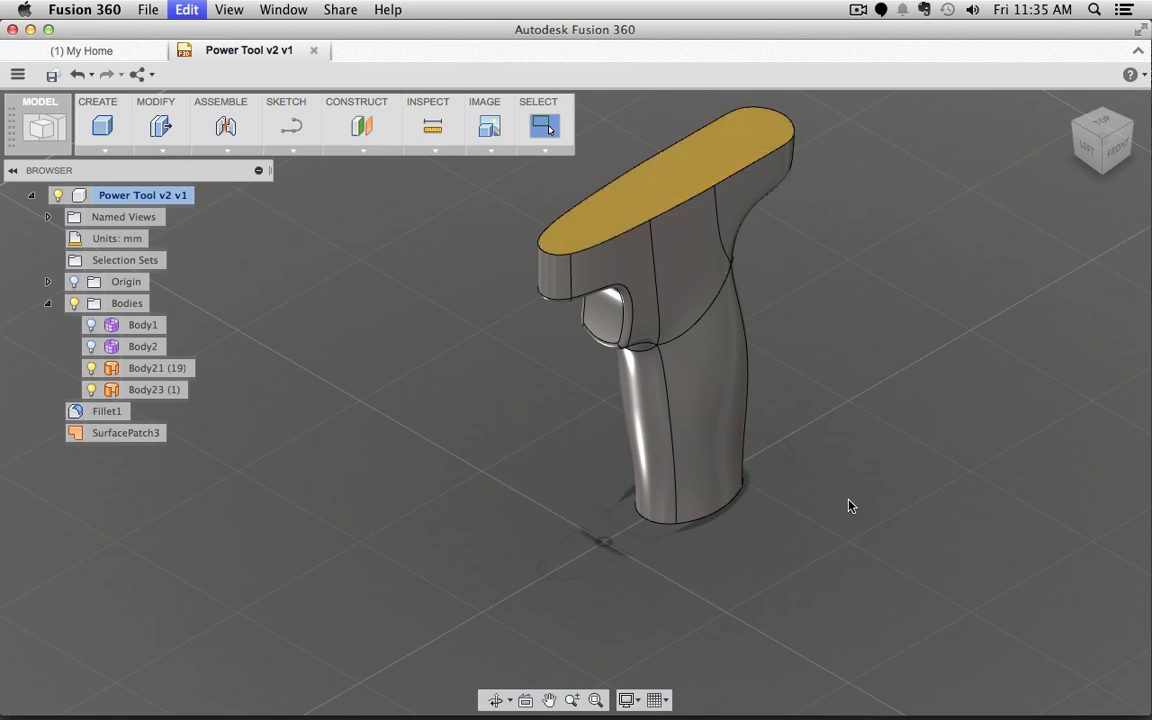
shift+middle_drag(856, 597, 832, 604)
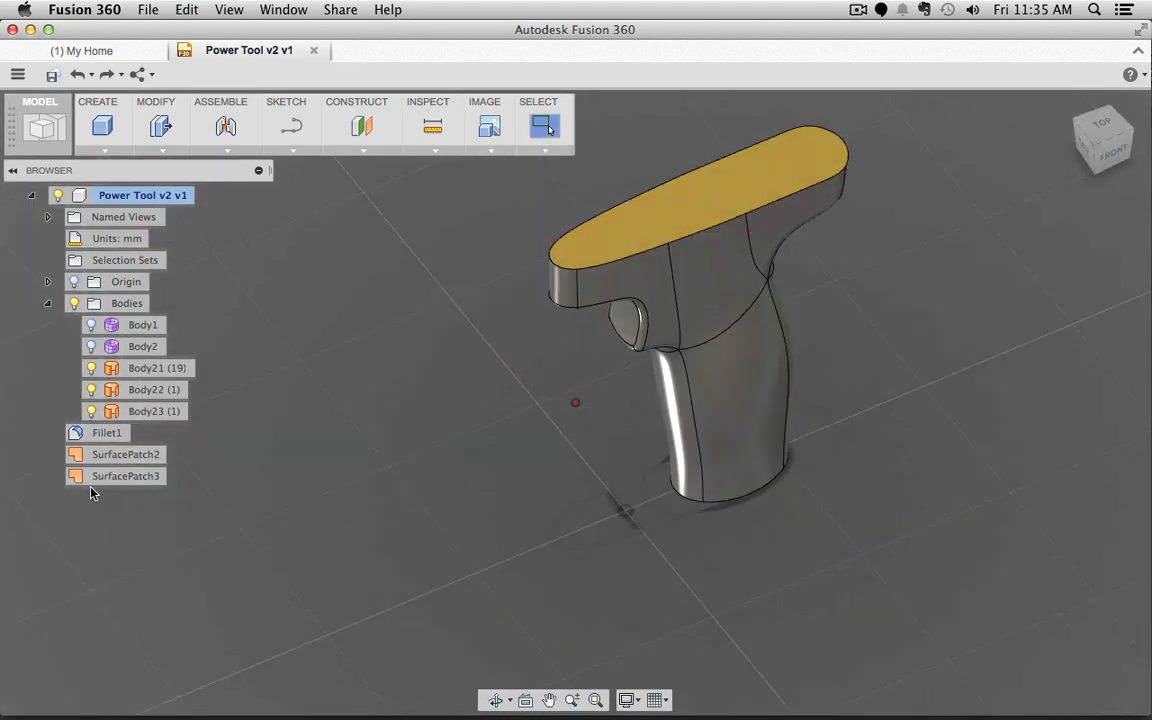
click(720, 178)
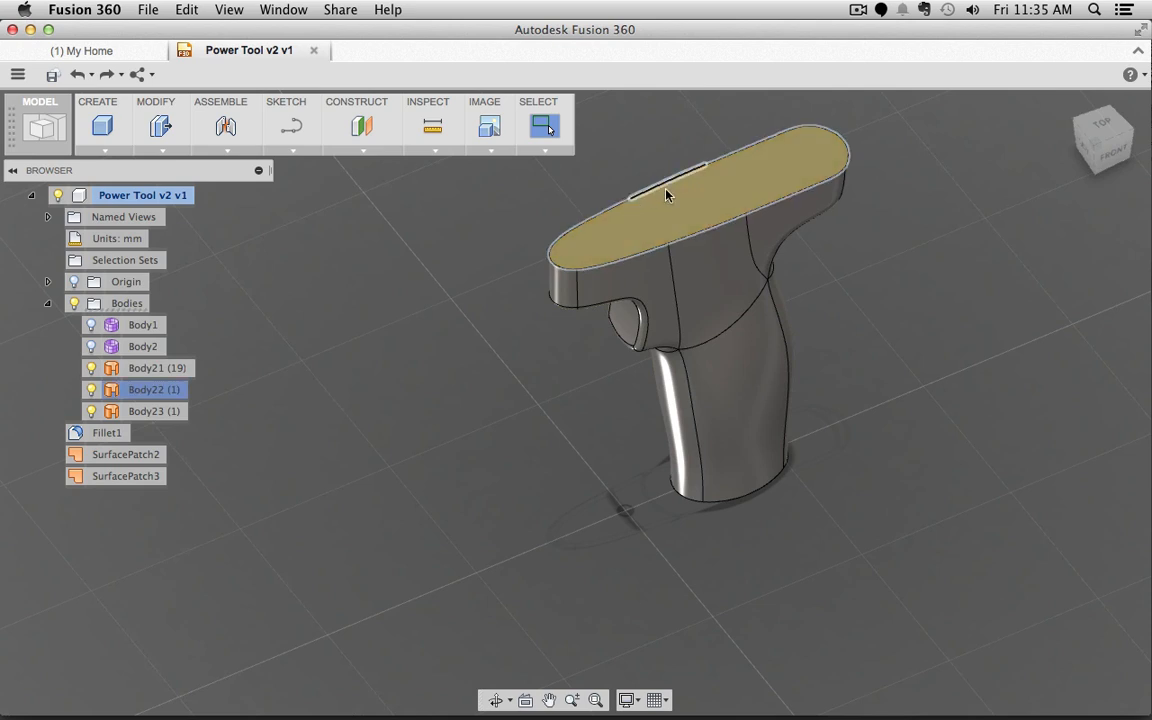
Step: Window-select the grip surfaces and stitch them in the Patch workspace into Body24
drag(934, 589, 493, 95)
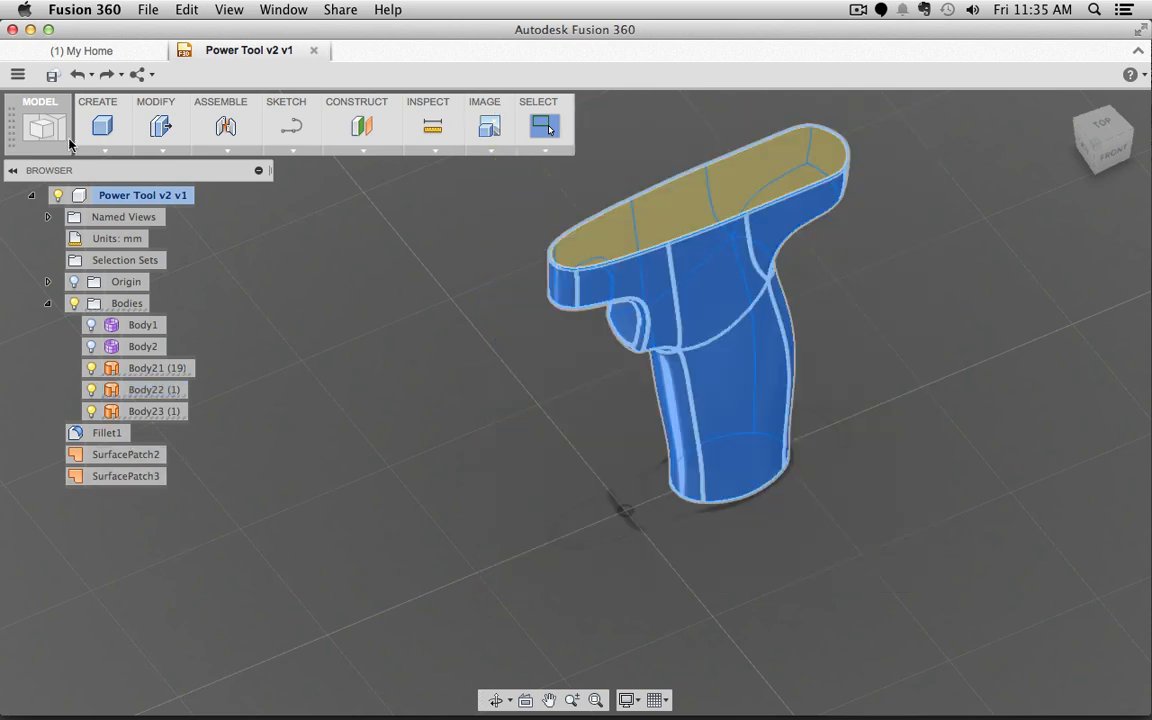
click(44, 124)
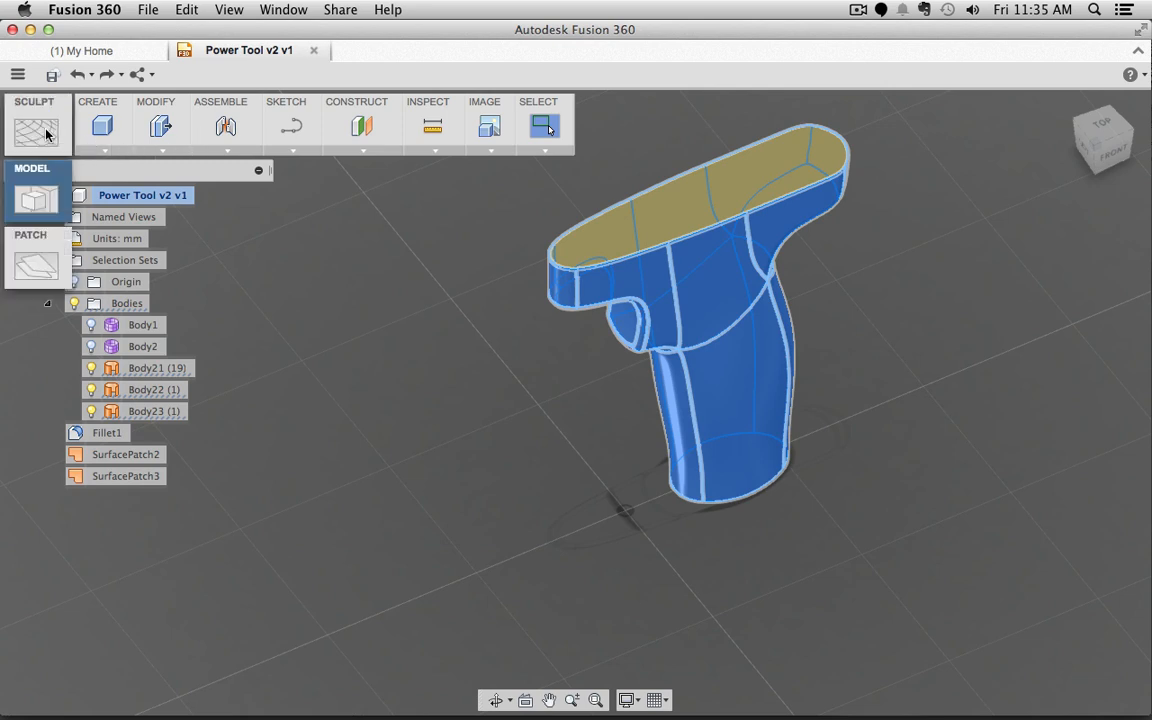
click(30, 276)
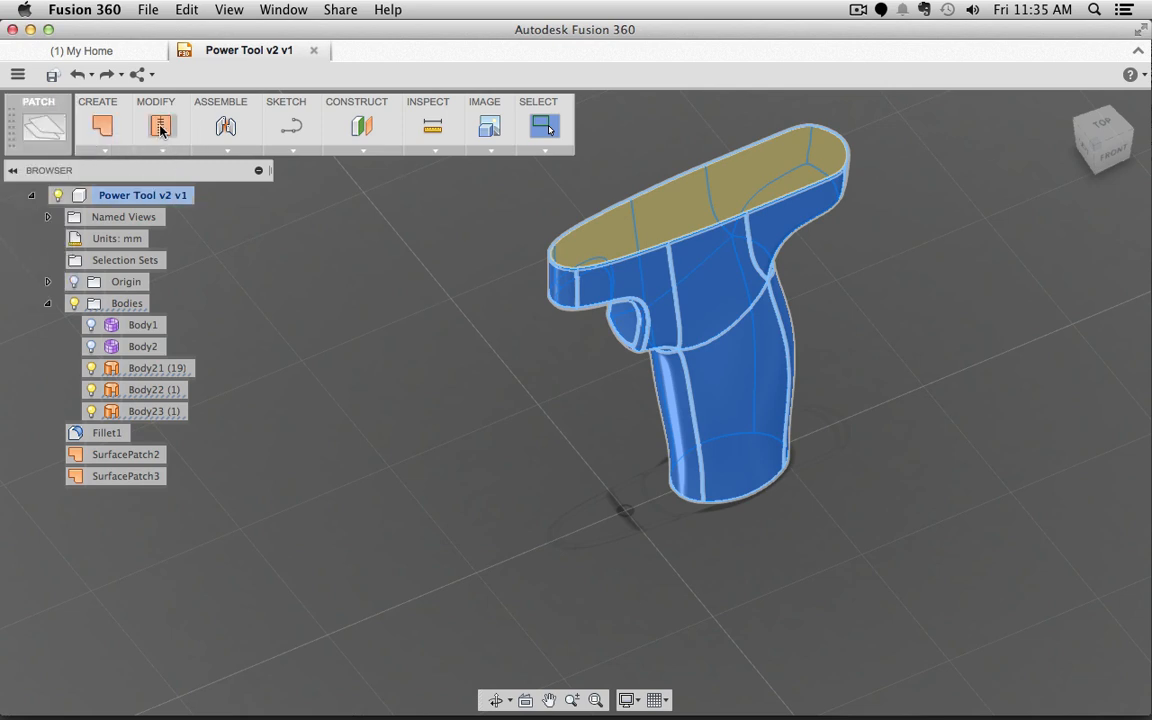
click(160, 127)
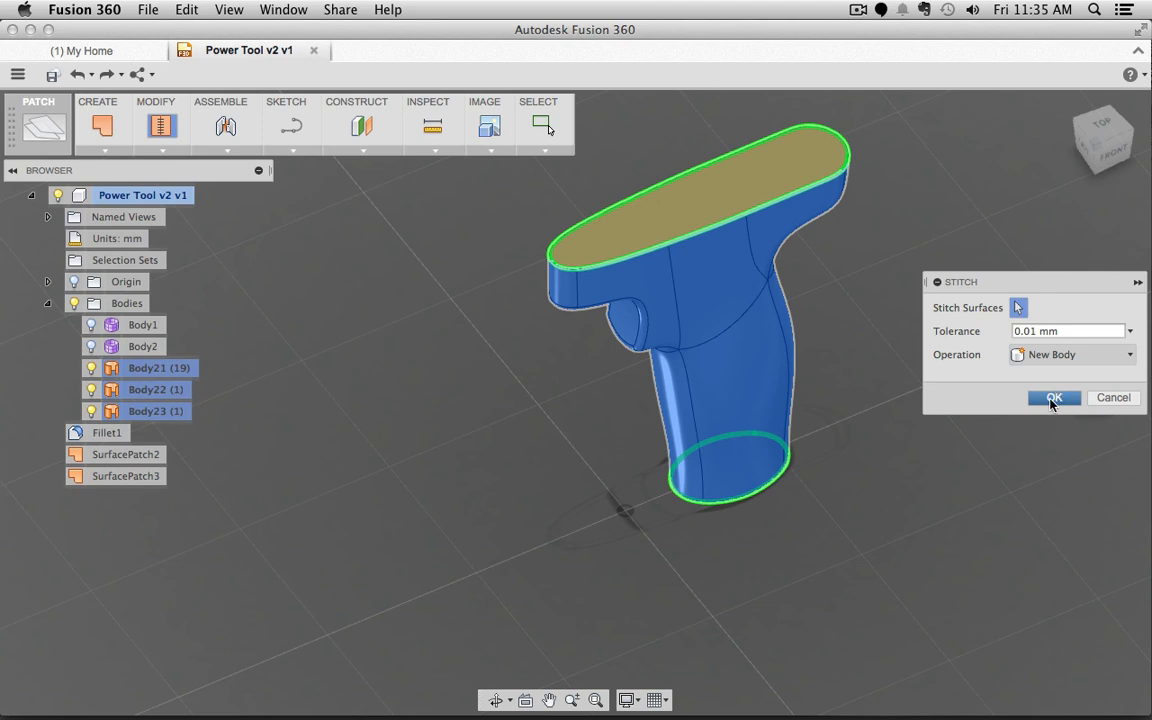
click(1053, 398)
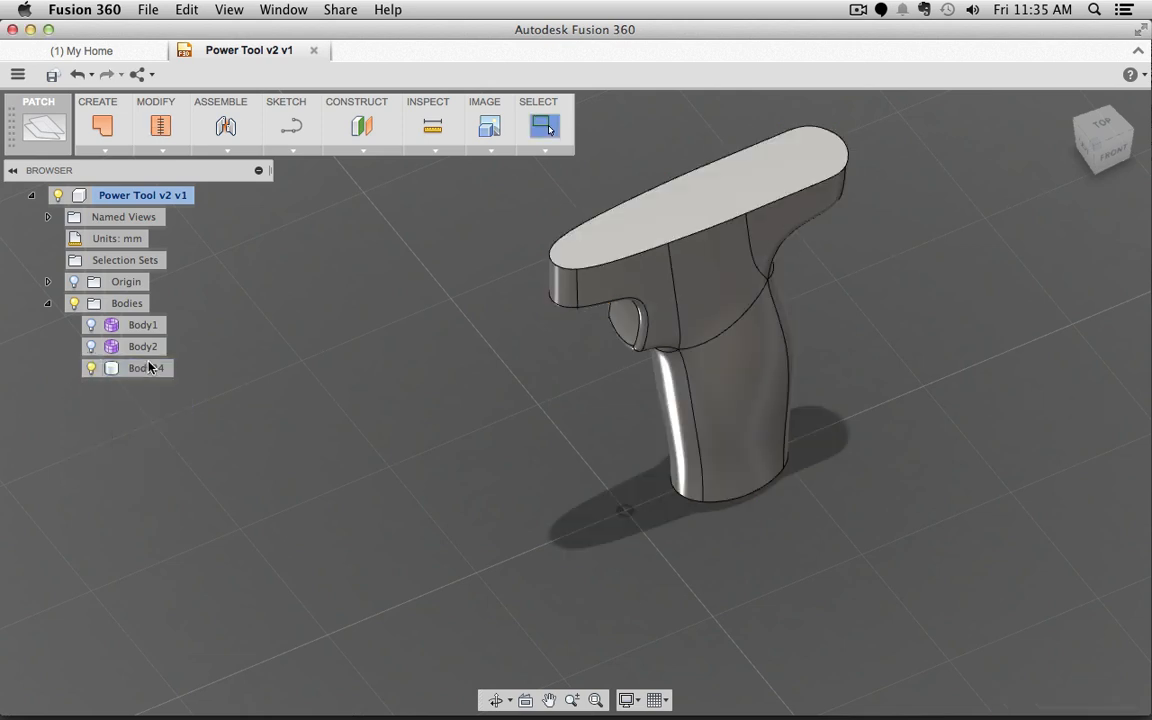
click(145, 374)
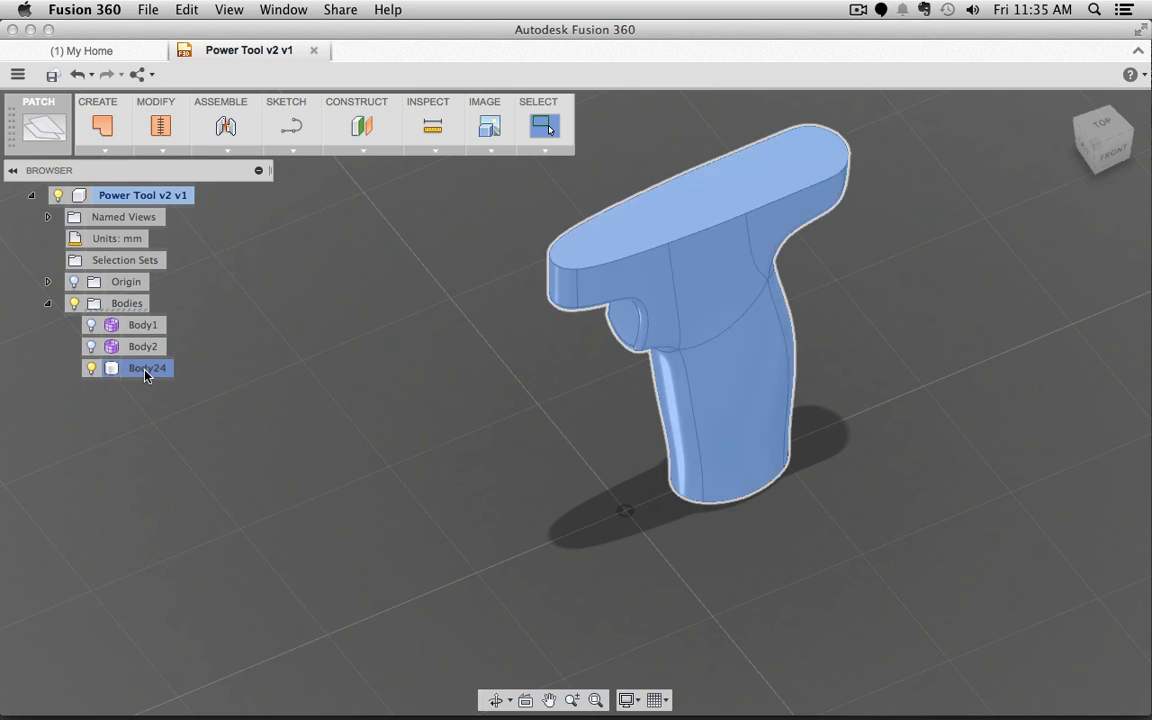
Step: Unstitch the selected Body24 grip into separate single-face surfaces, Body25 onward
click(158, 148)
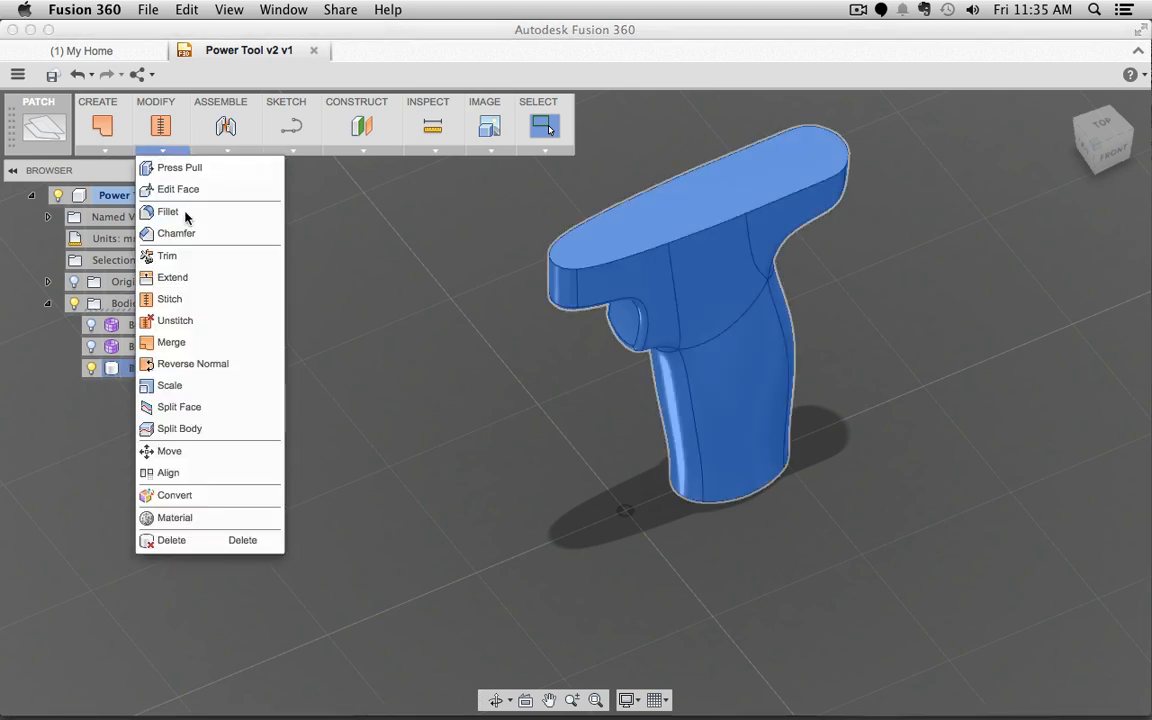
click(167, 322)
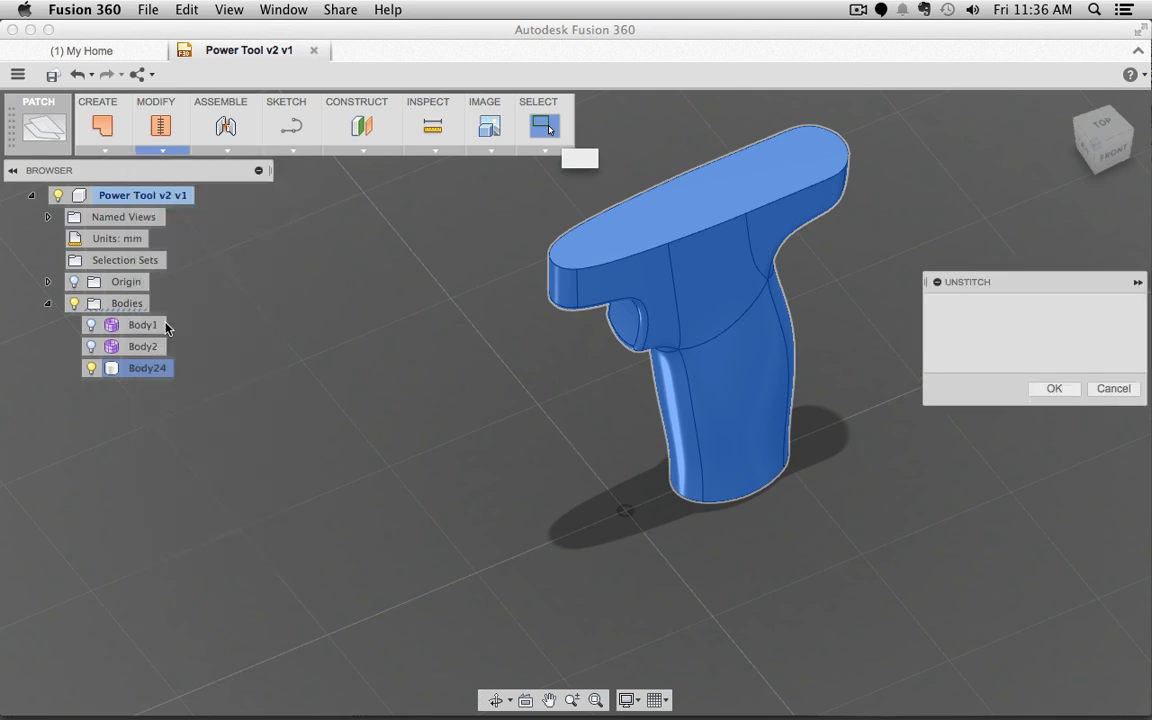
click(1066, 390)
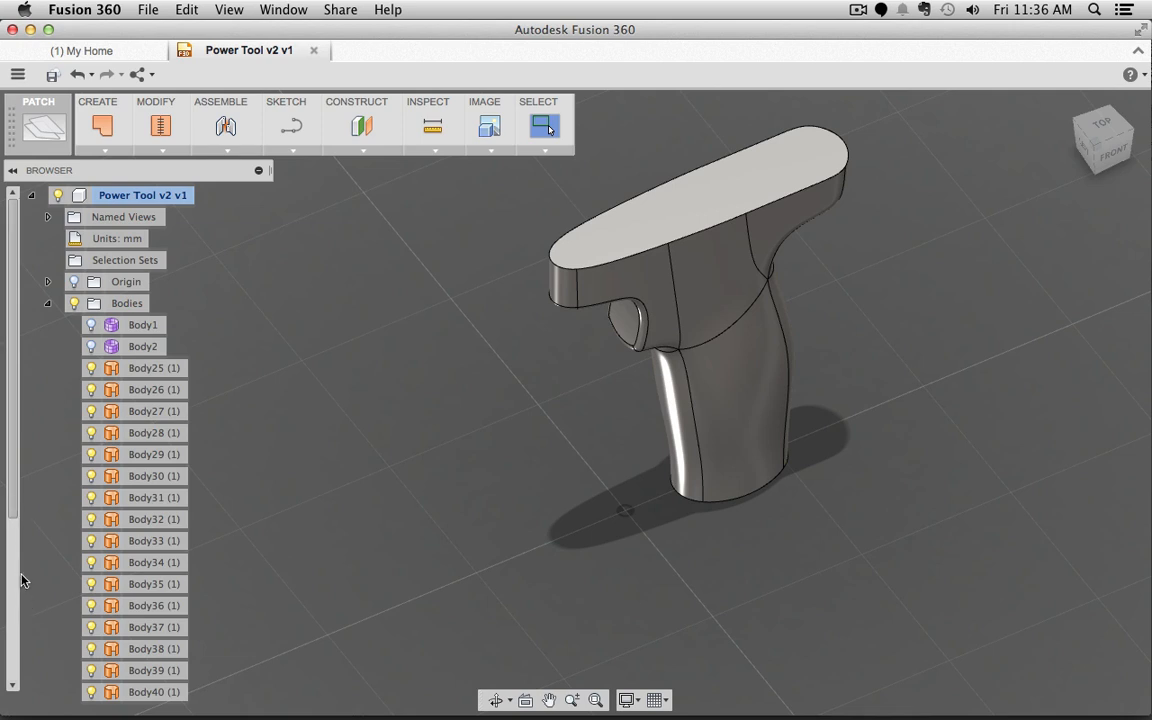
scroll(495, 440, down, 1)
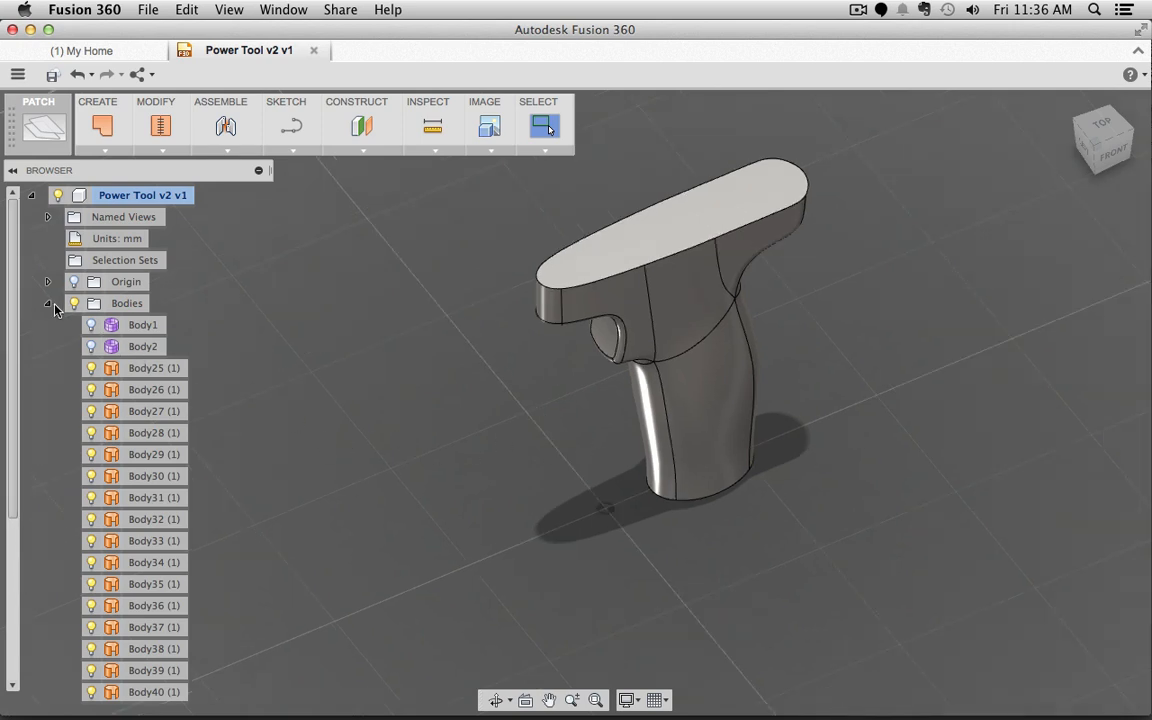
Step: Hide the grip's bottom end face, then window-select all the grip surfaces
scroll(50, 306, down, 1)
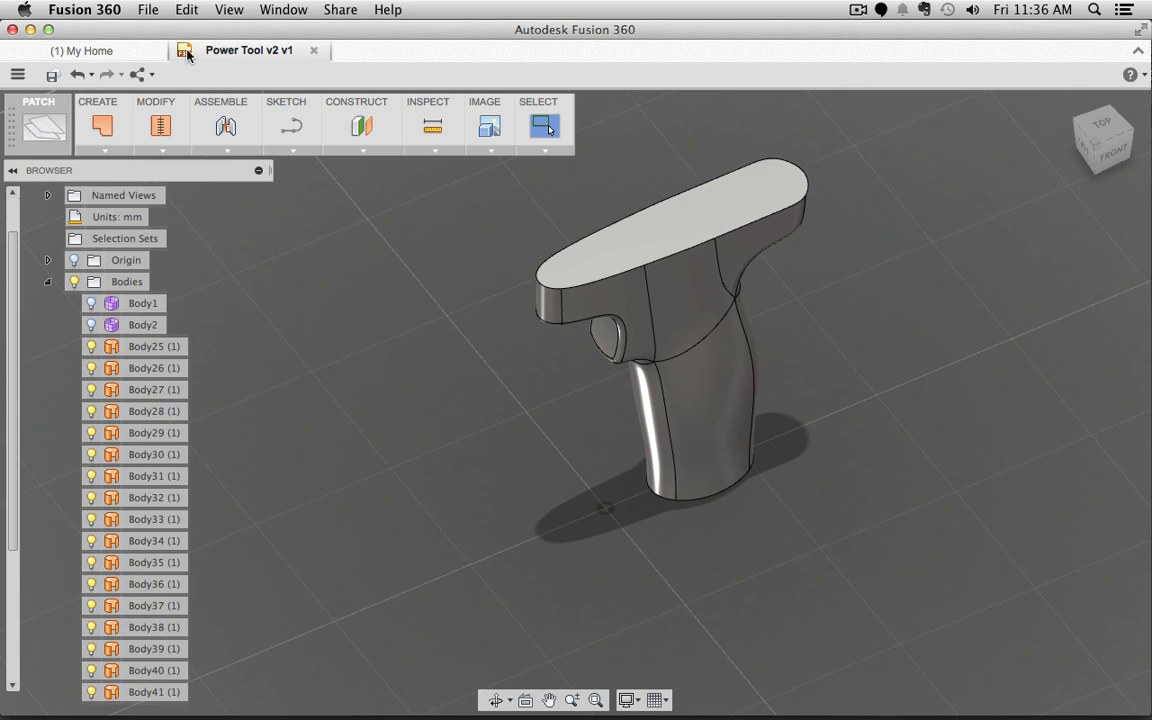
click(160, 150)
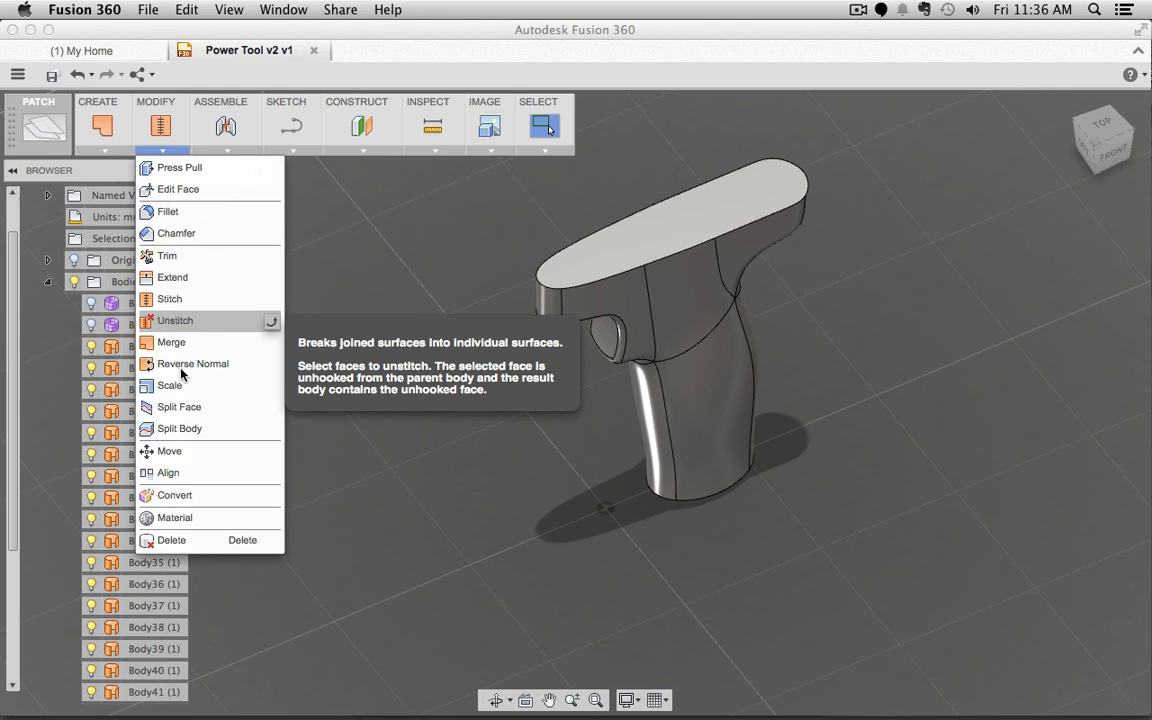
click(484, 508)
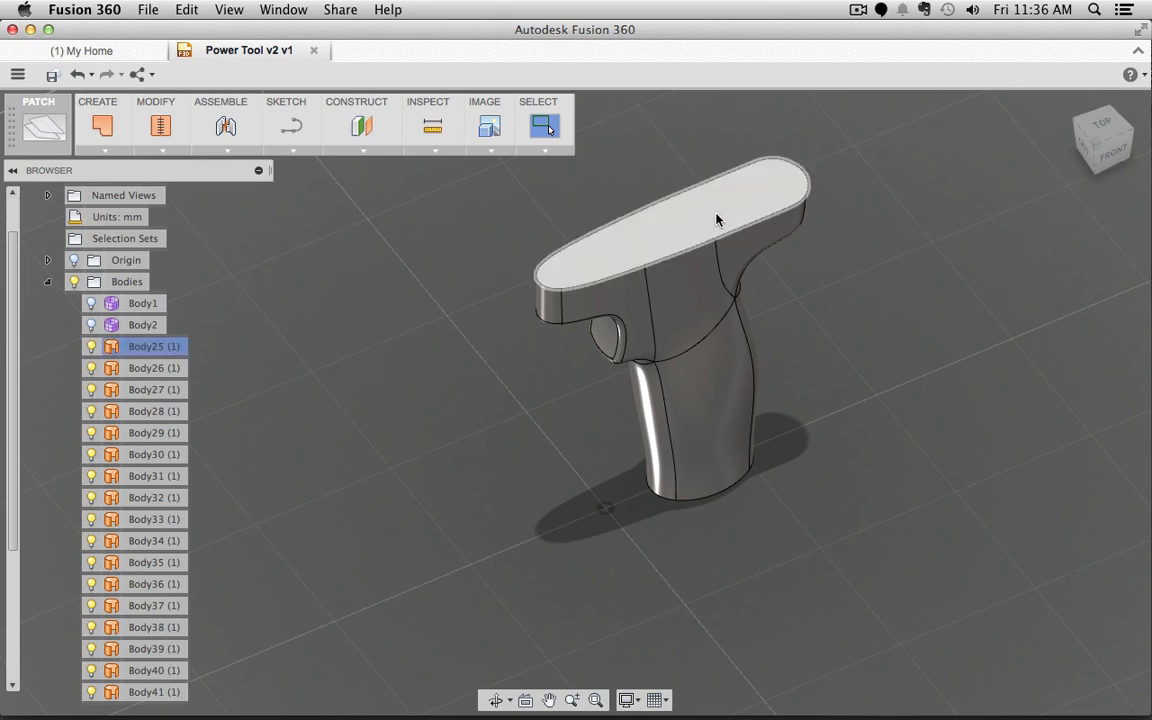
click(753, 221)
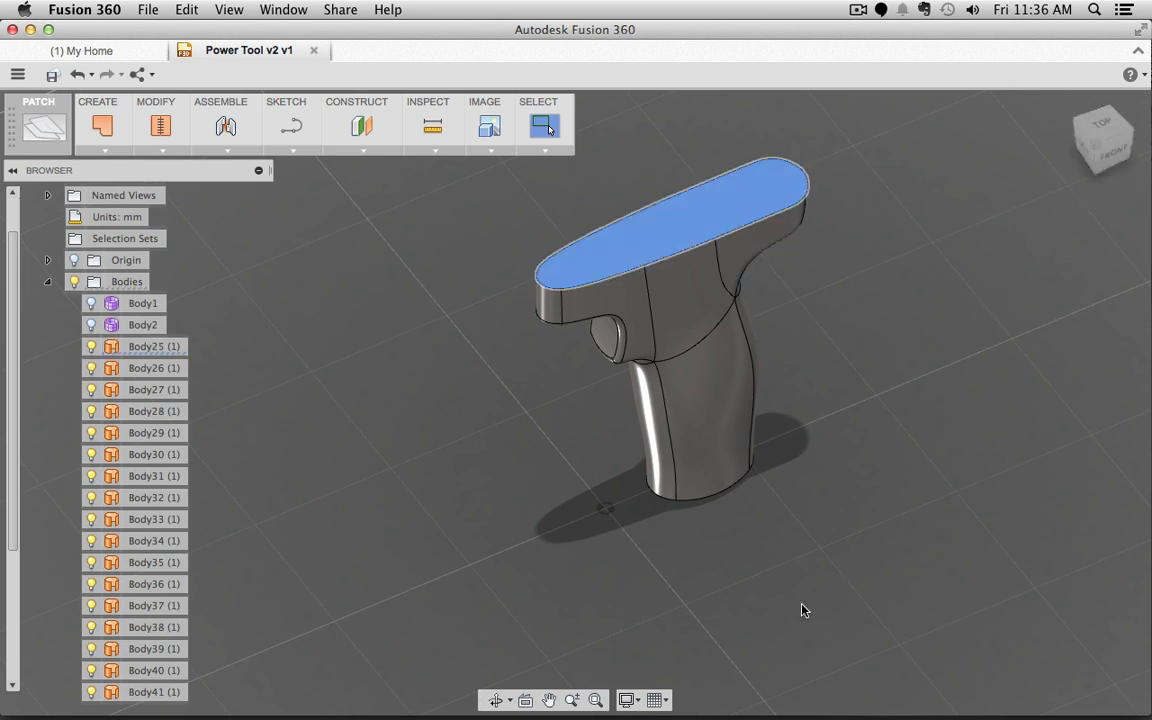
shift+middle_drag(808, 598, 718, 655)
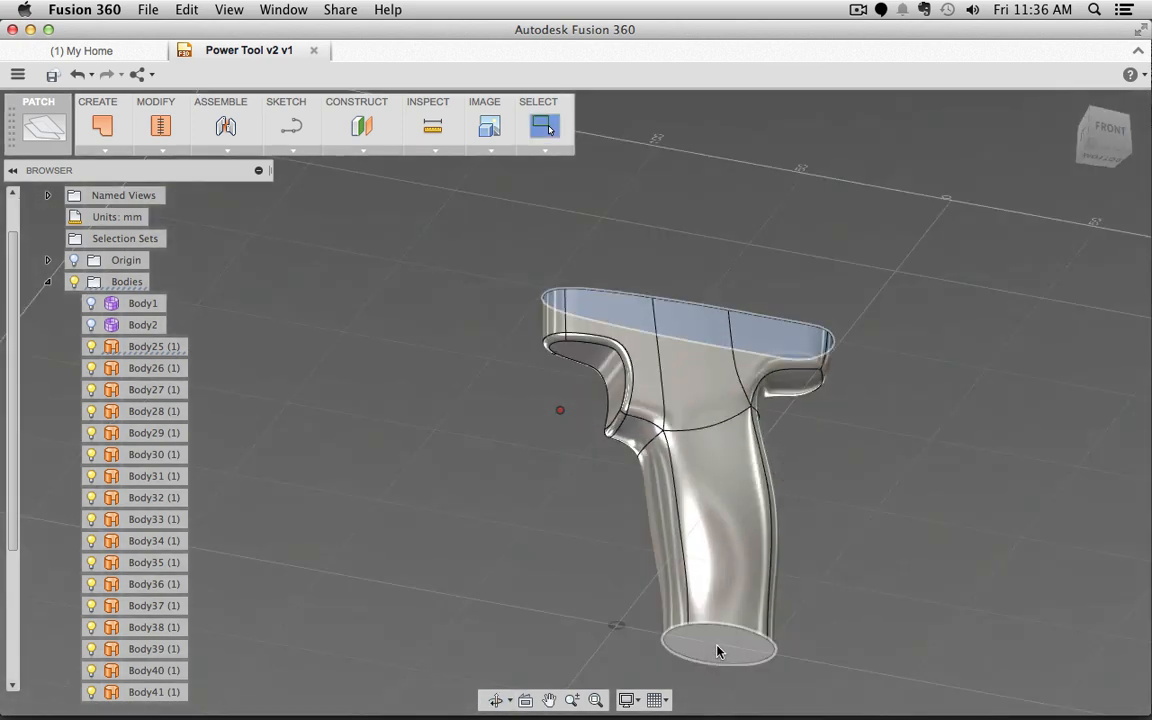
click(716, 648)
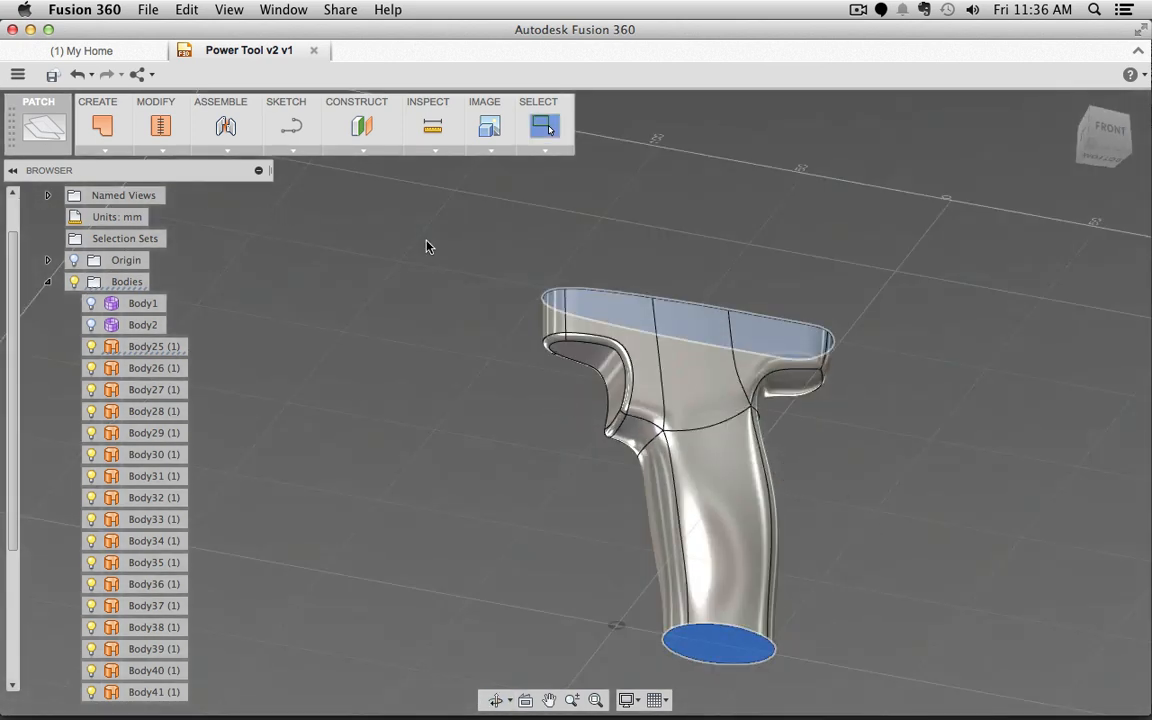
right_click(733, 651)
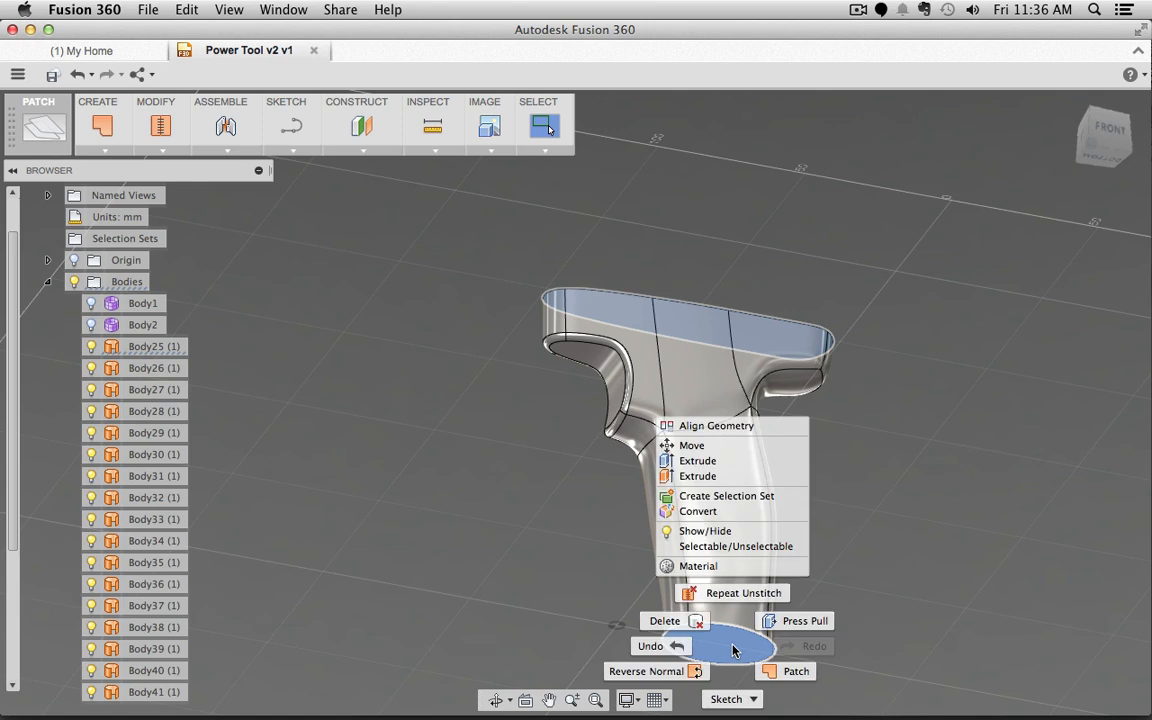
click(711, 531)
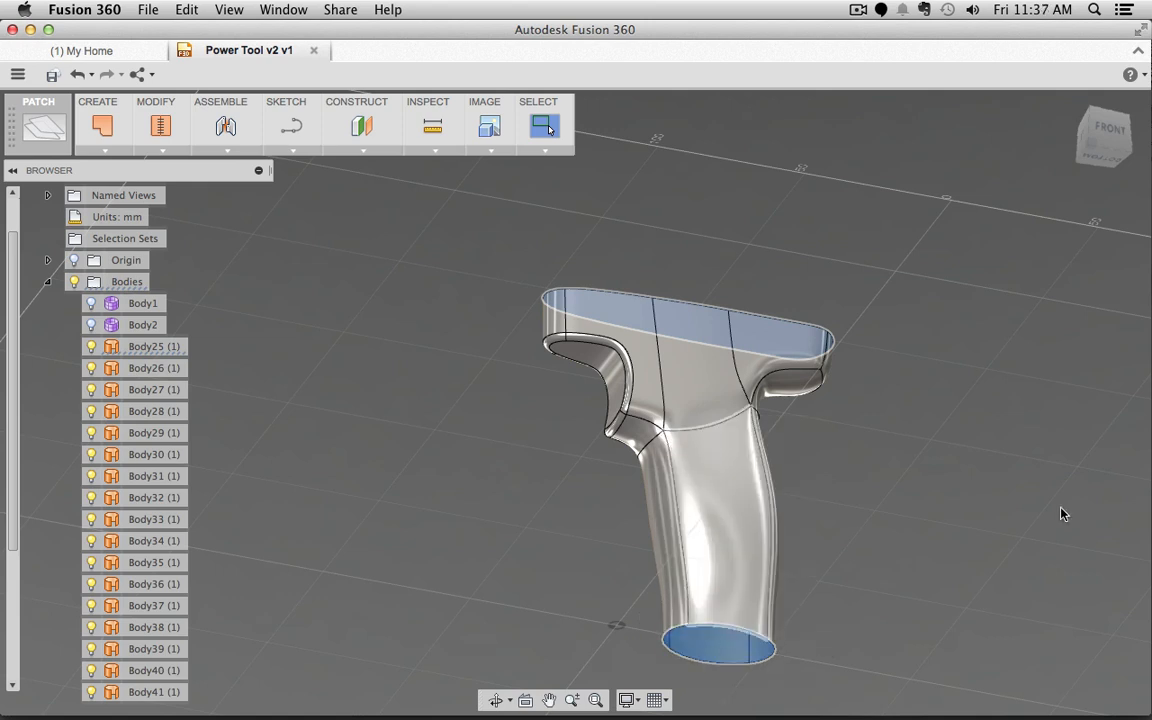
shift+middle_drag(949, 383, 897, 375)
drag(923, 150, 424, 442)
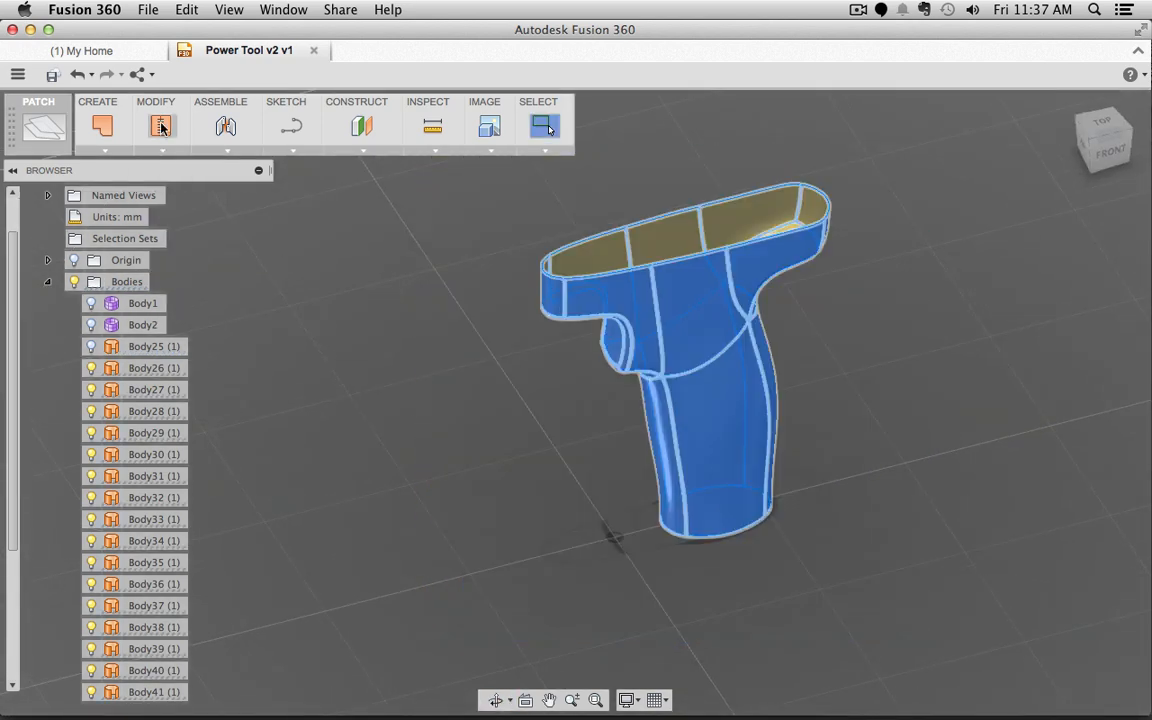
Step: Stitch the selected grip surfaces at 0.01 mm tolerance into Body46
click(162, 128)
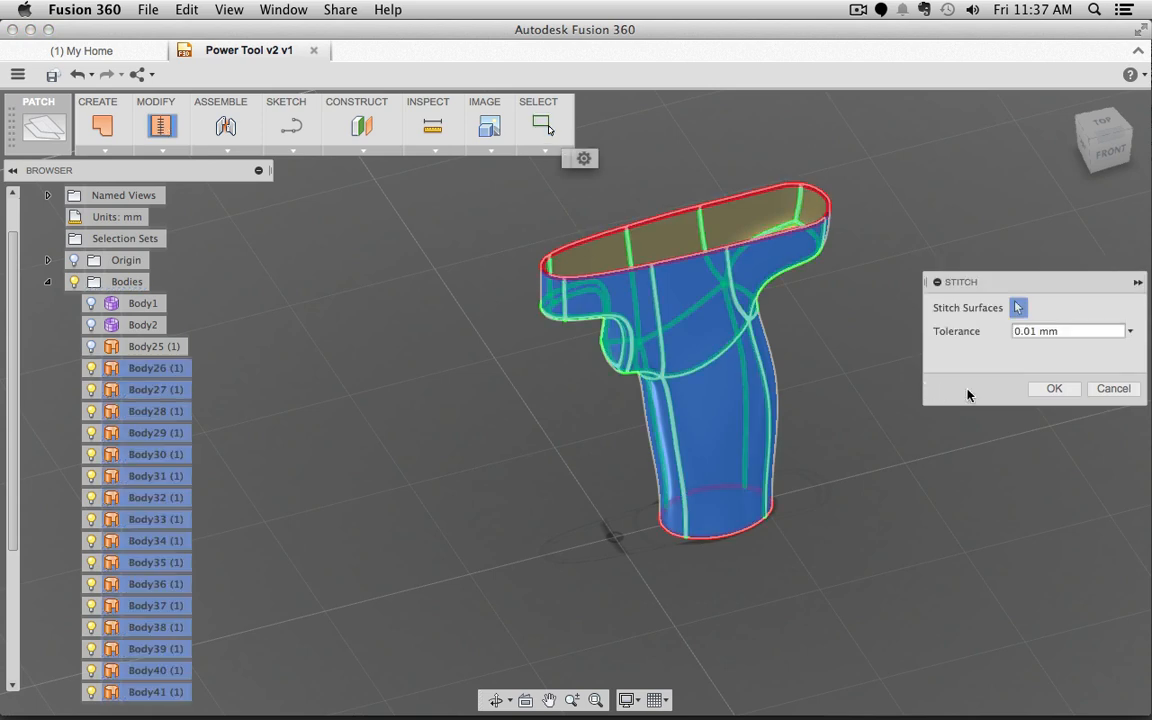
click(1053, 390)
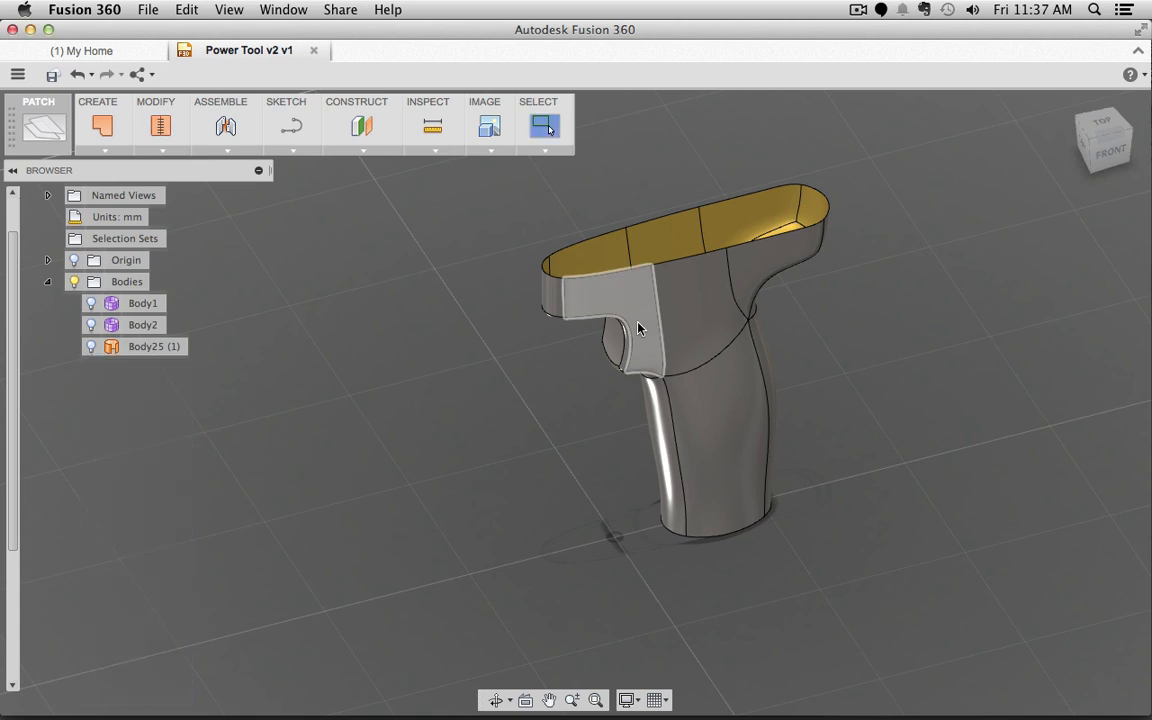
click(104, 151)
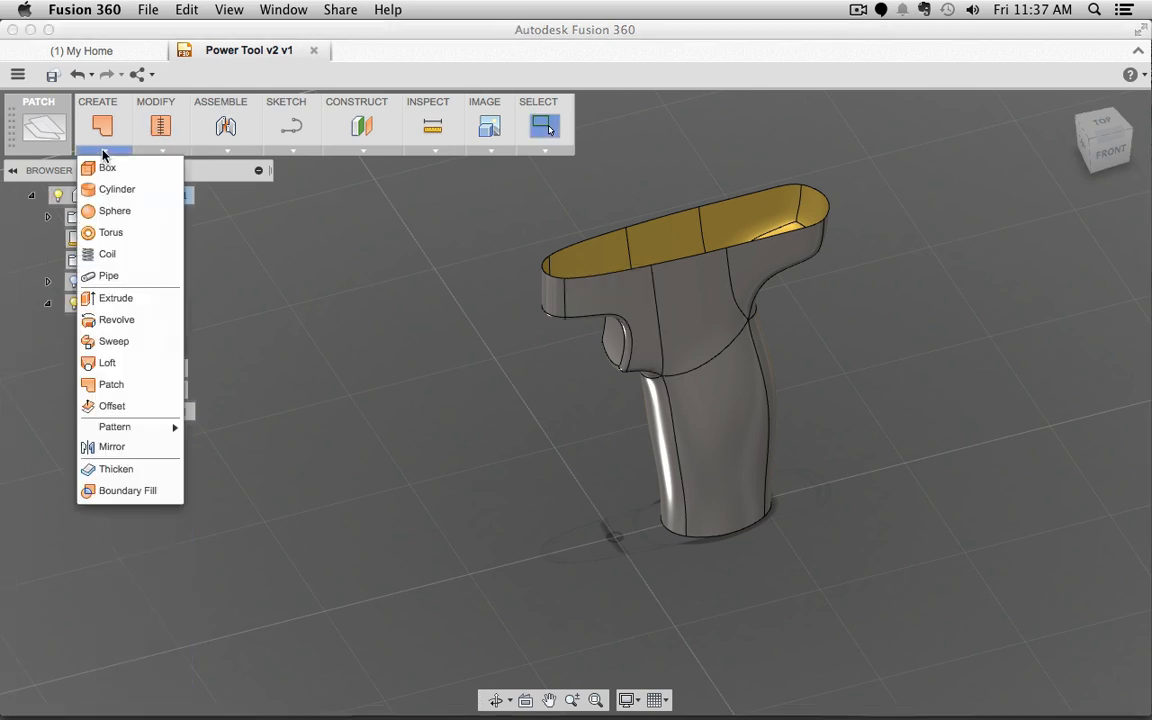
Step: Start an offset surface on the grip's chain-selected stitched faces
click(112, 407)
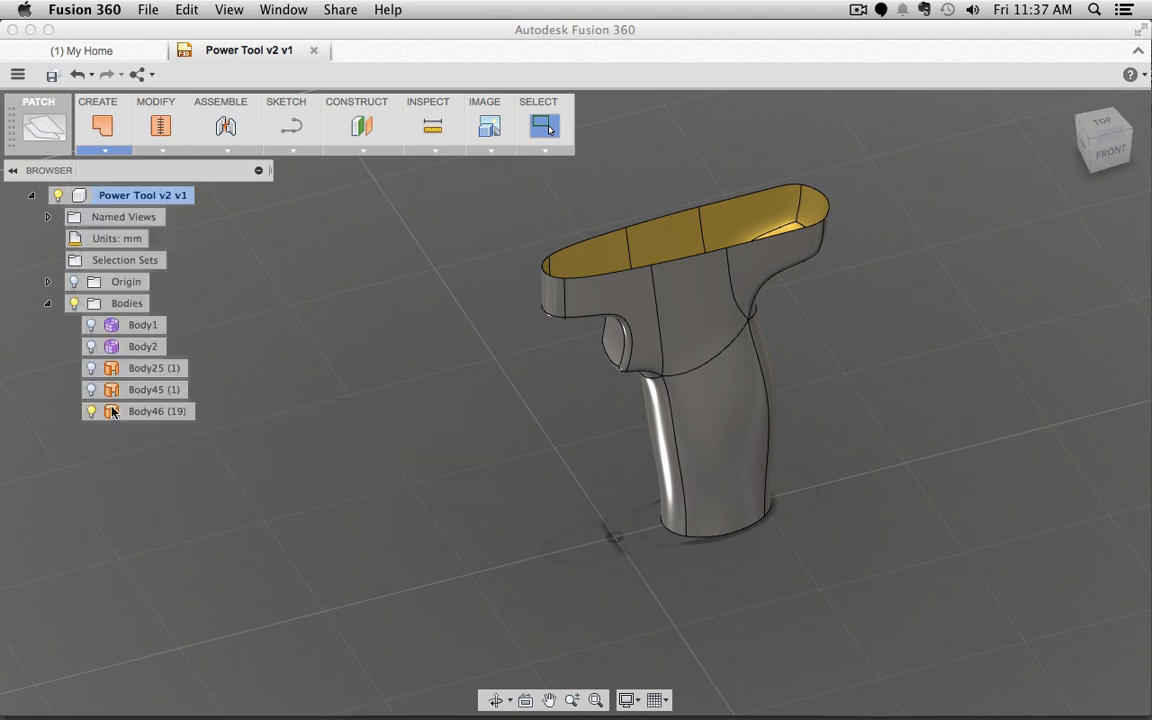
click(738, 280)
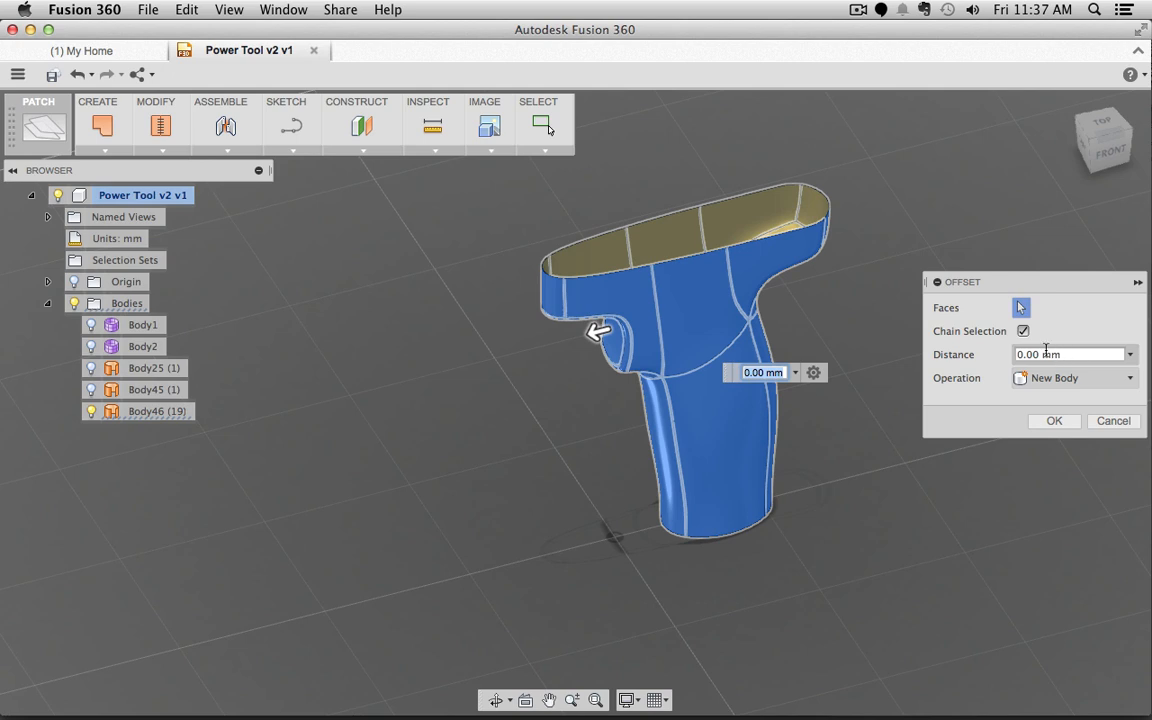
click(1131, 355)
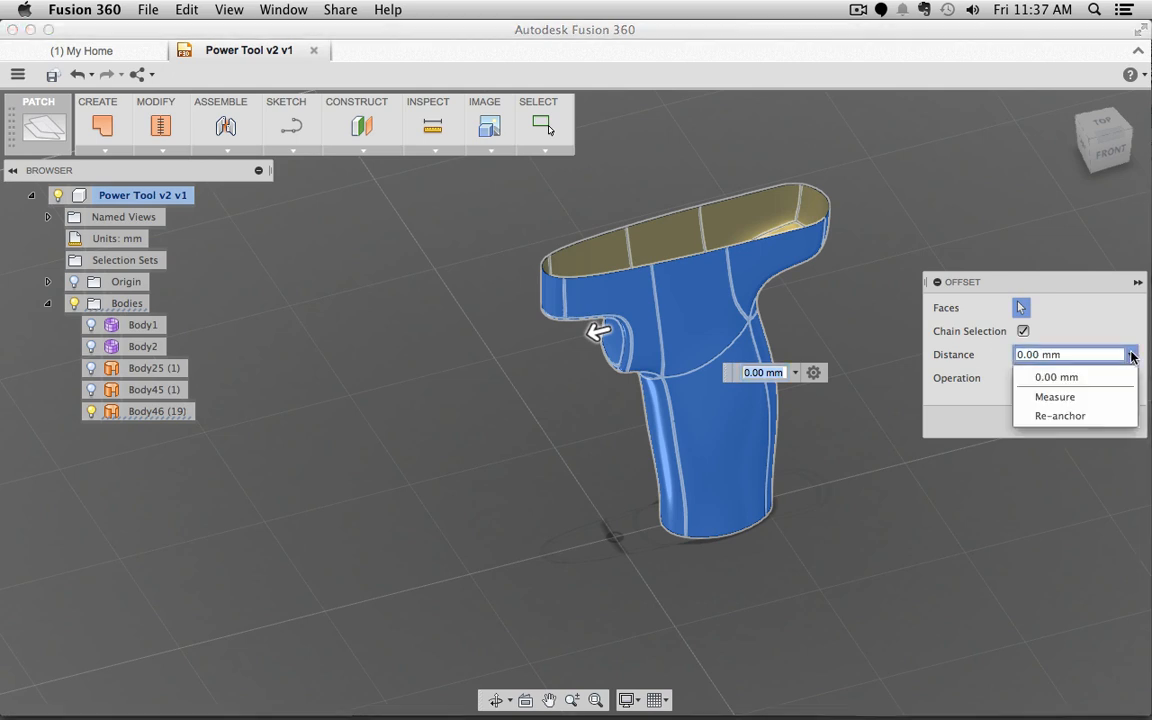
click(960, 410)
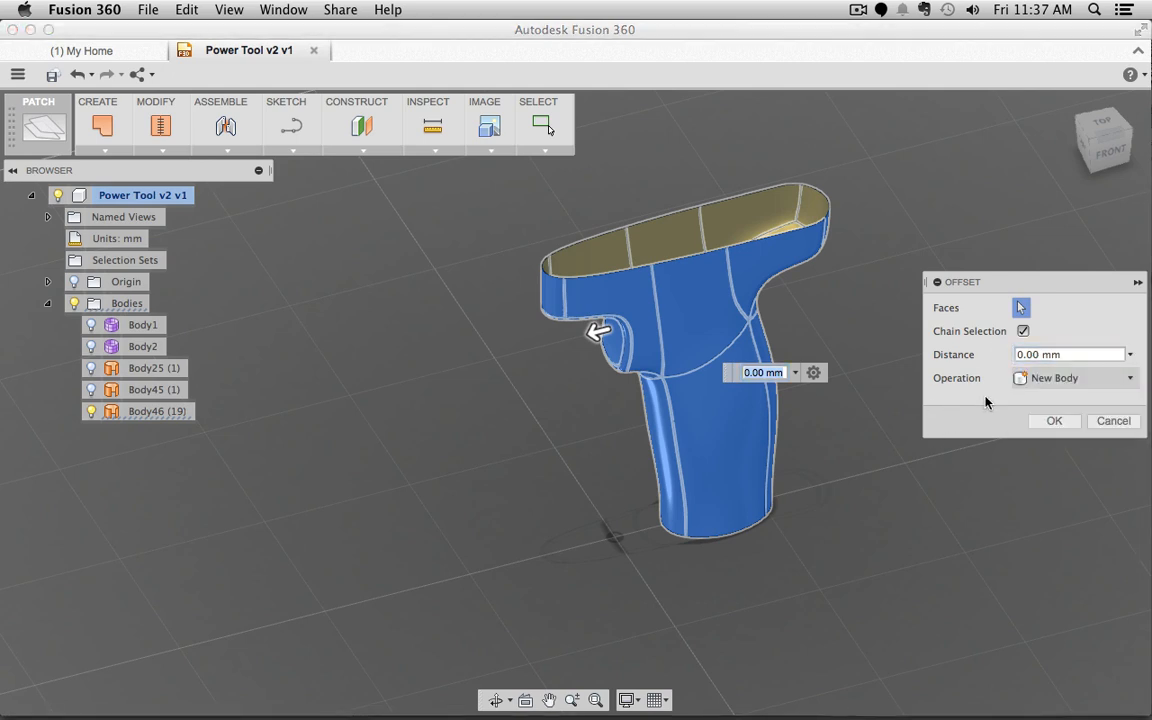
Step: Set the offset distance to -2 mm as a new body, creating Body47
click(1044, 355)
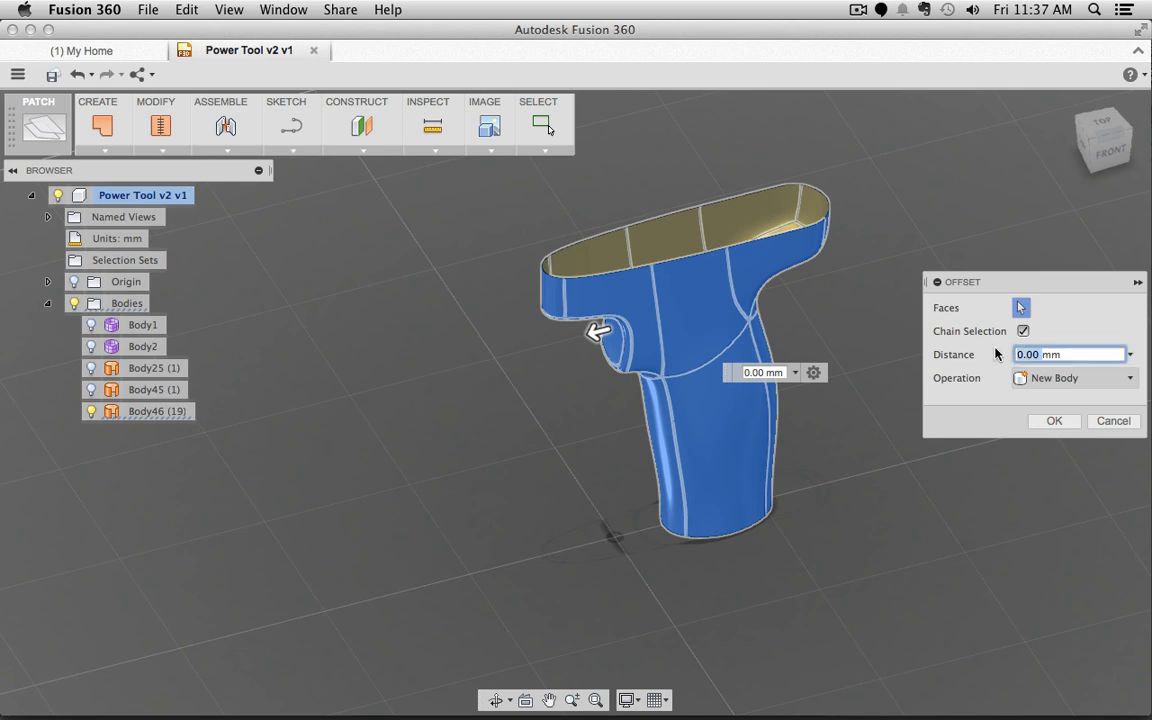
text(-2)
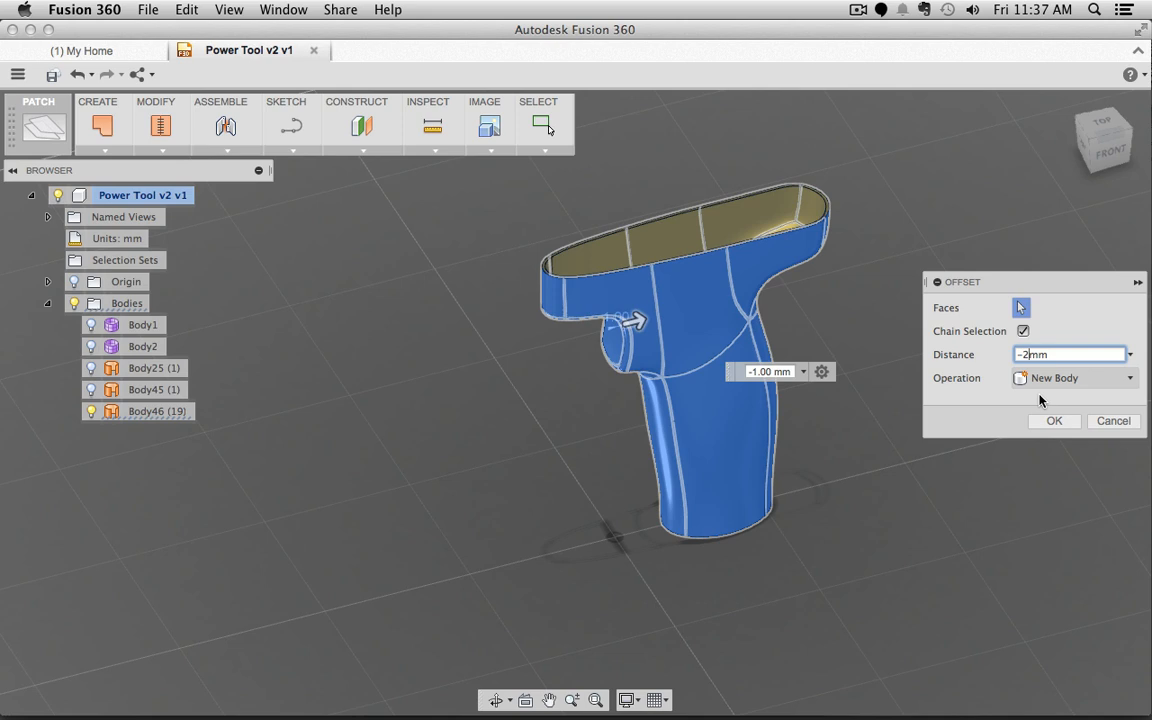
key(BackSpace)
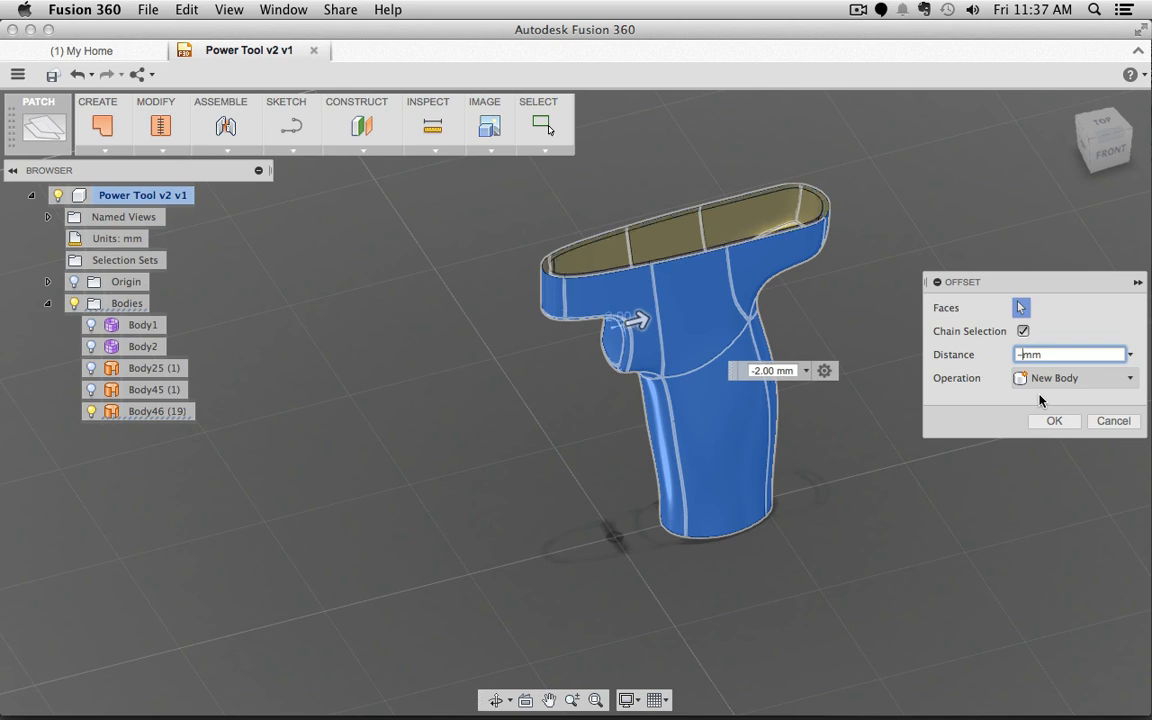
text(1)
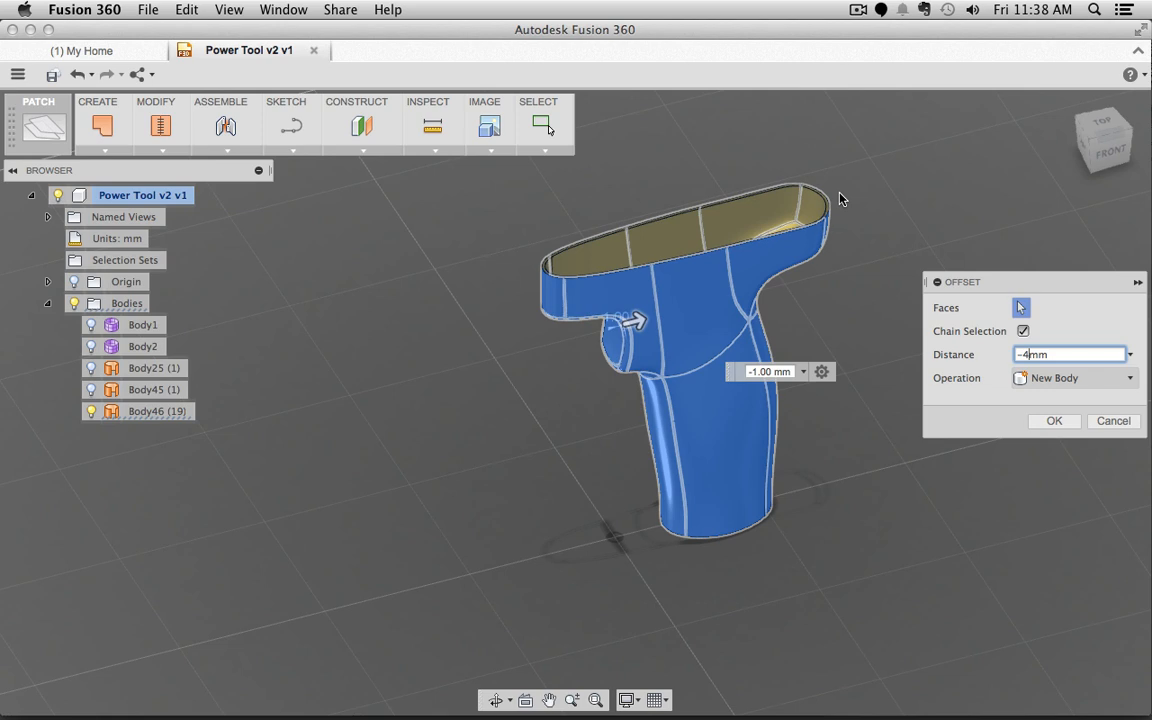
key(Return)
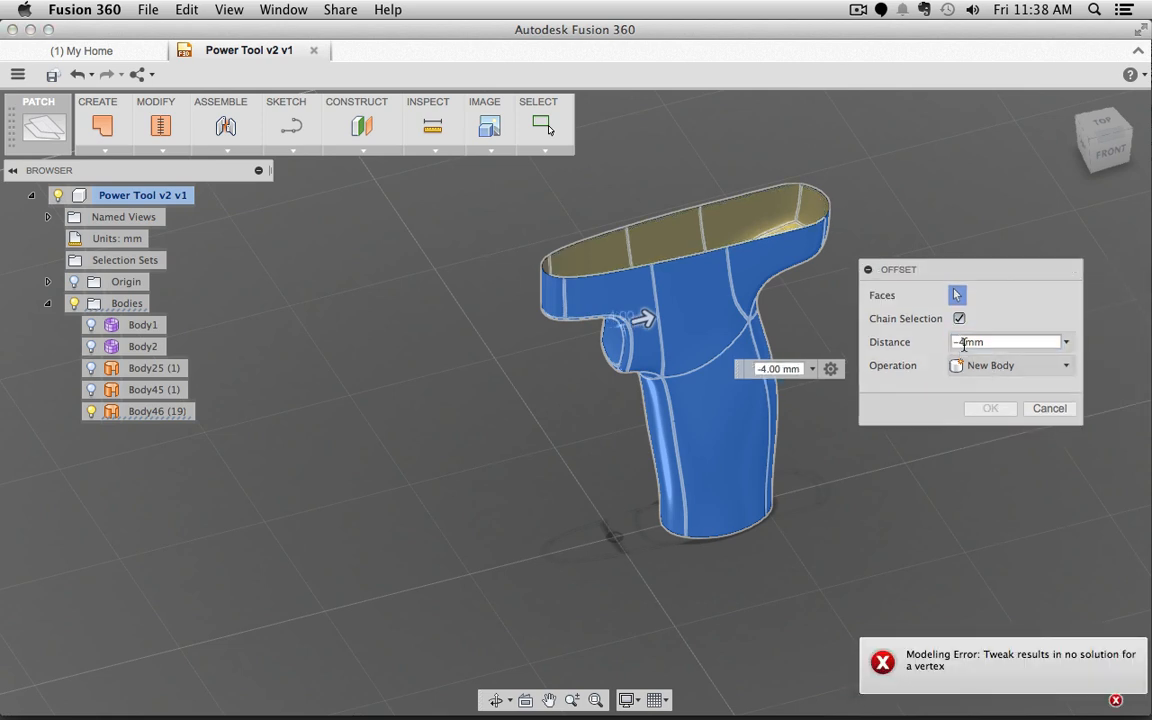
click(964, 342)
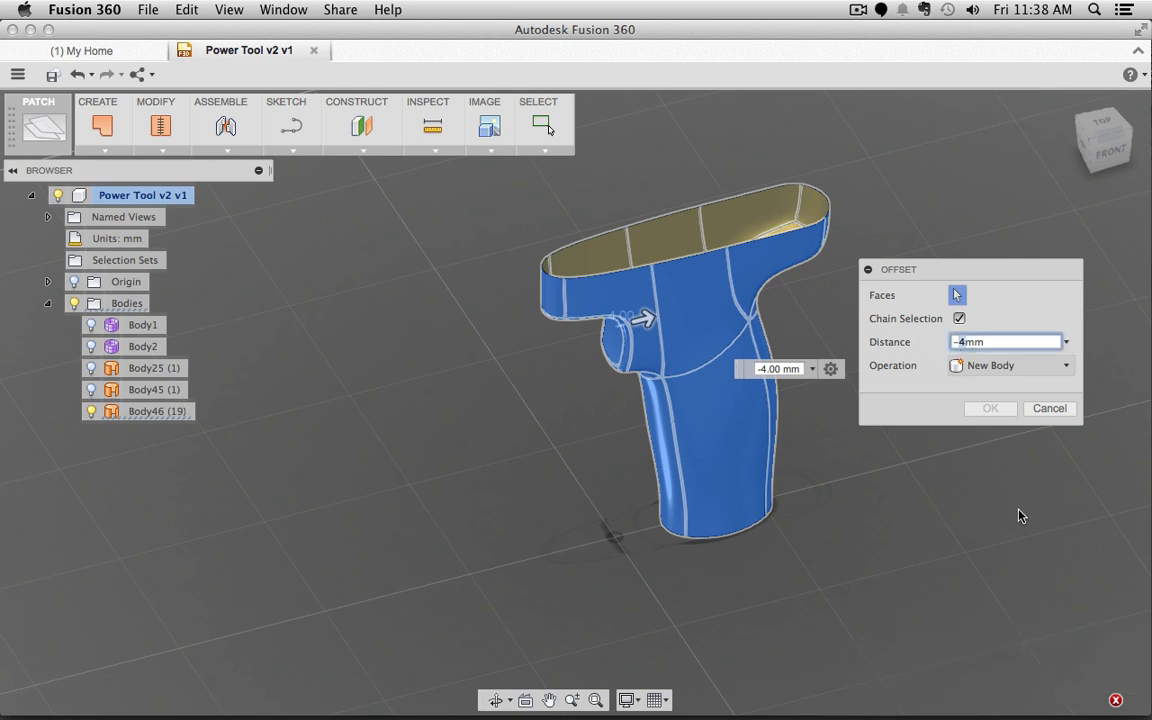
key(BackSpace)
text(2)
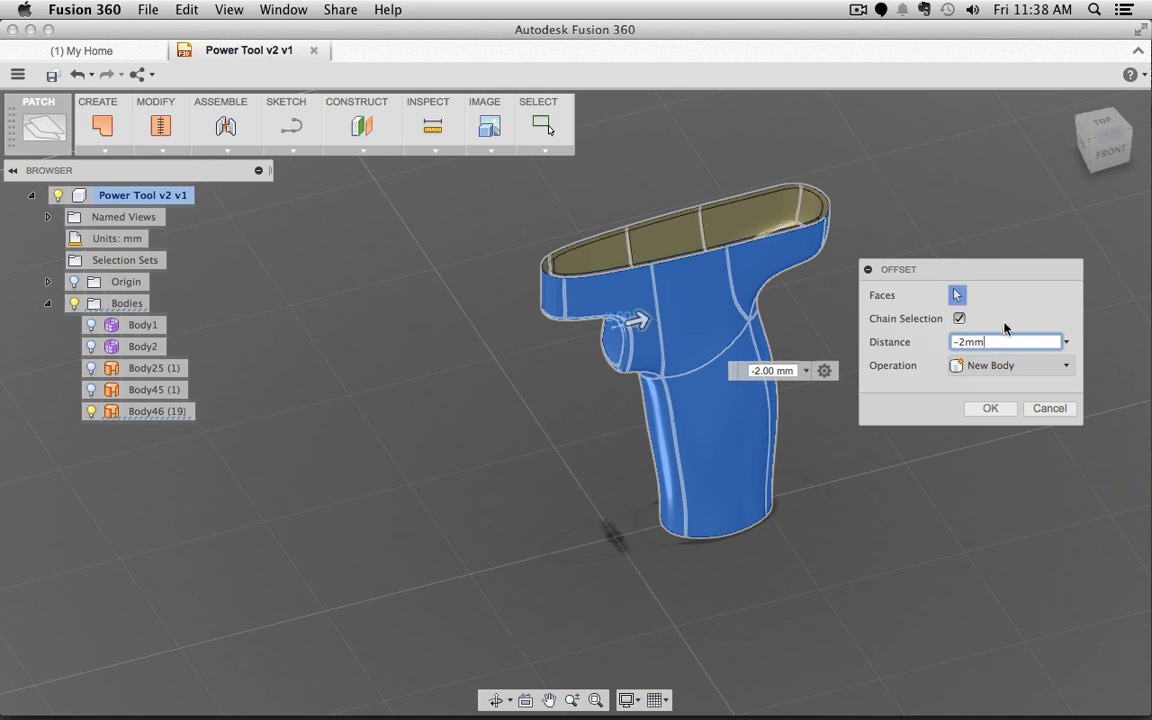
click(1000, 410)
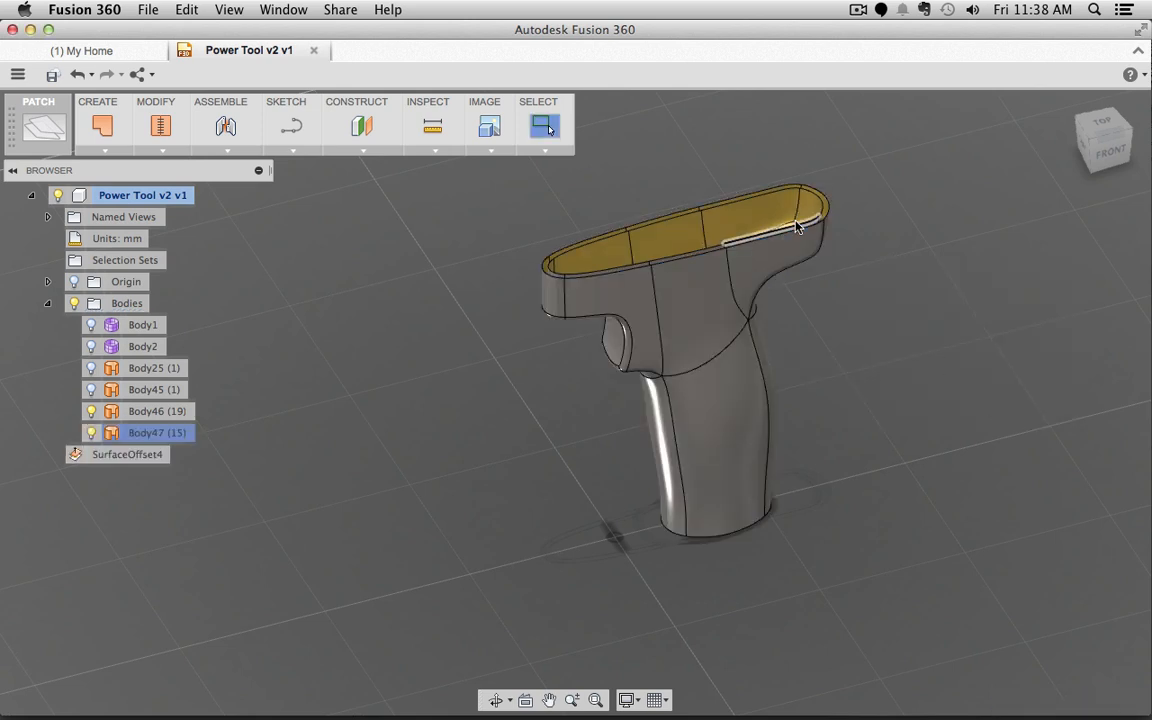
Step: Orbit around the grip and toggle Body46's visibility to compare the thinner offset rim
shift+middle_drag(915, 249, 882, 270)
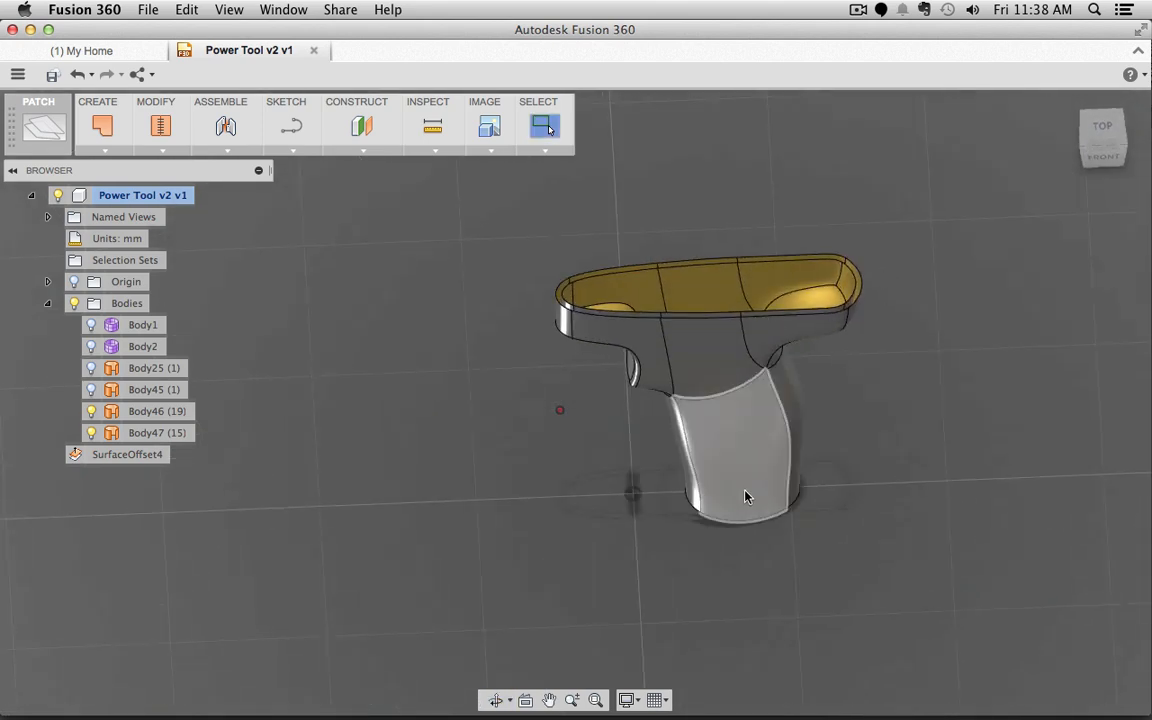
click(773, 487)
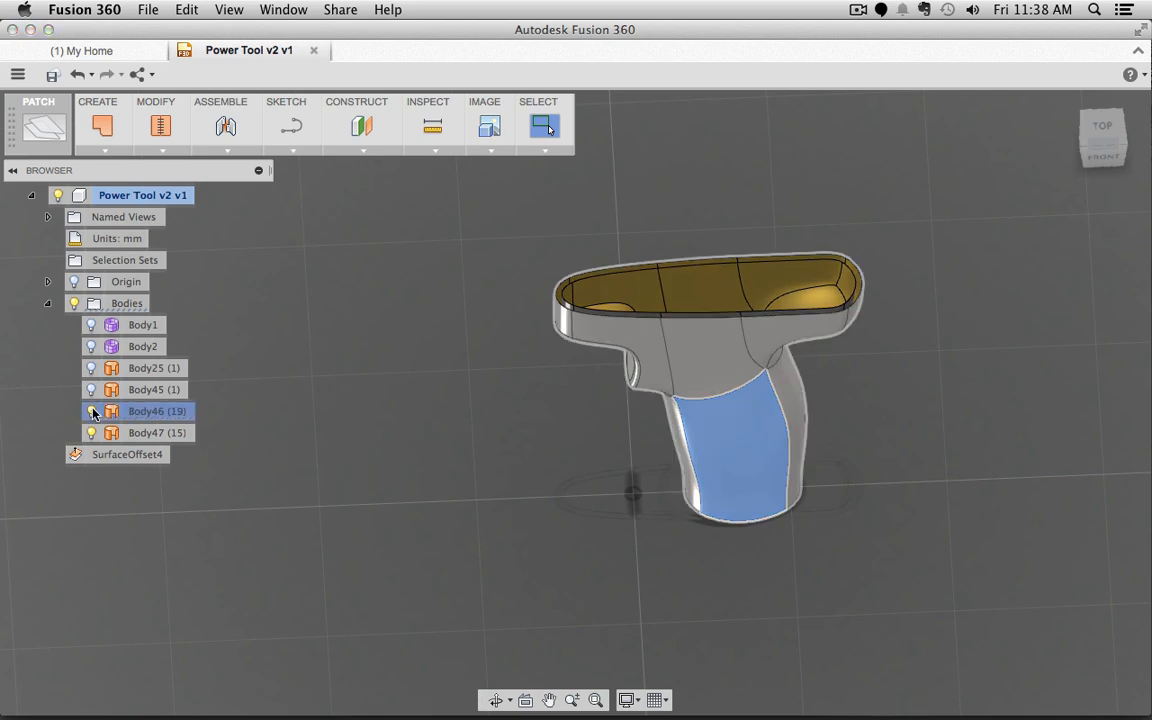
click(492, 458)
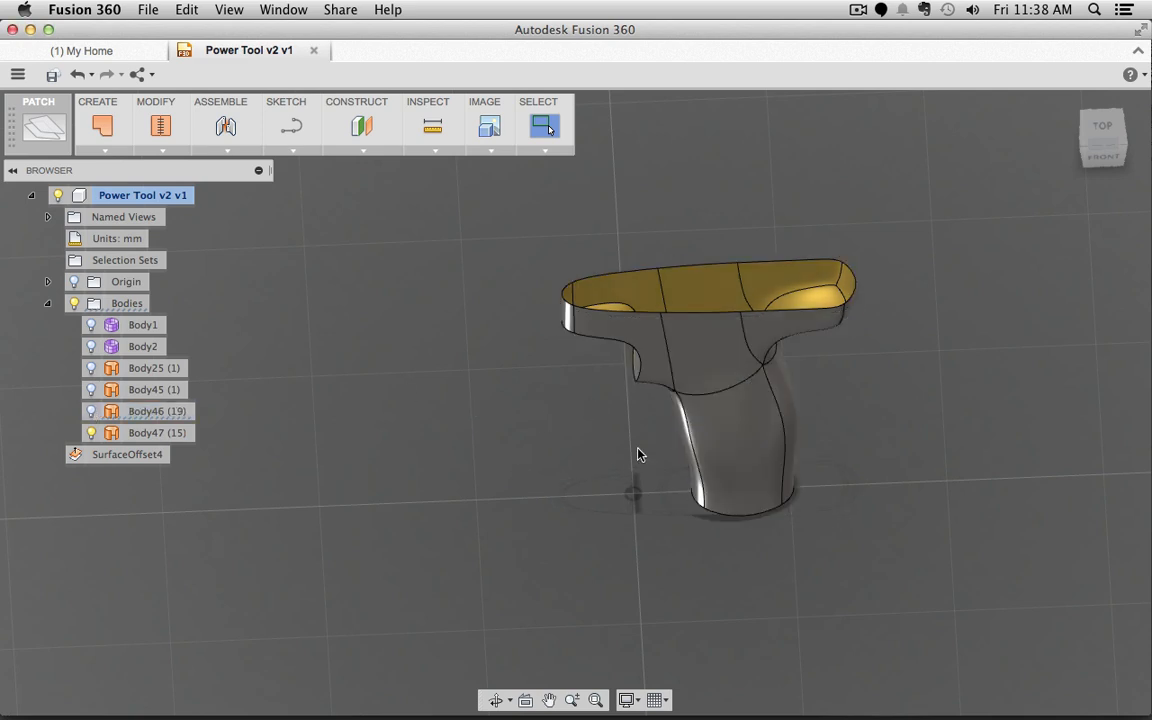
shift+middle_drag(866, 369, 820, 365)
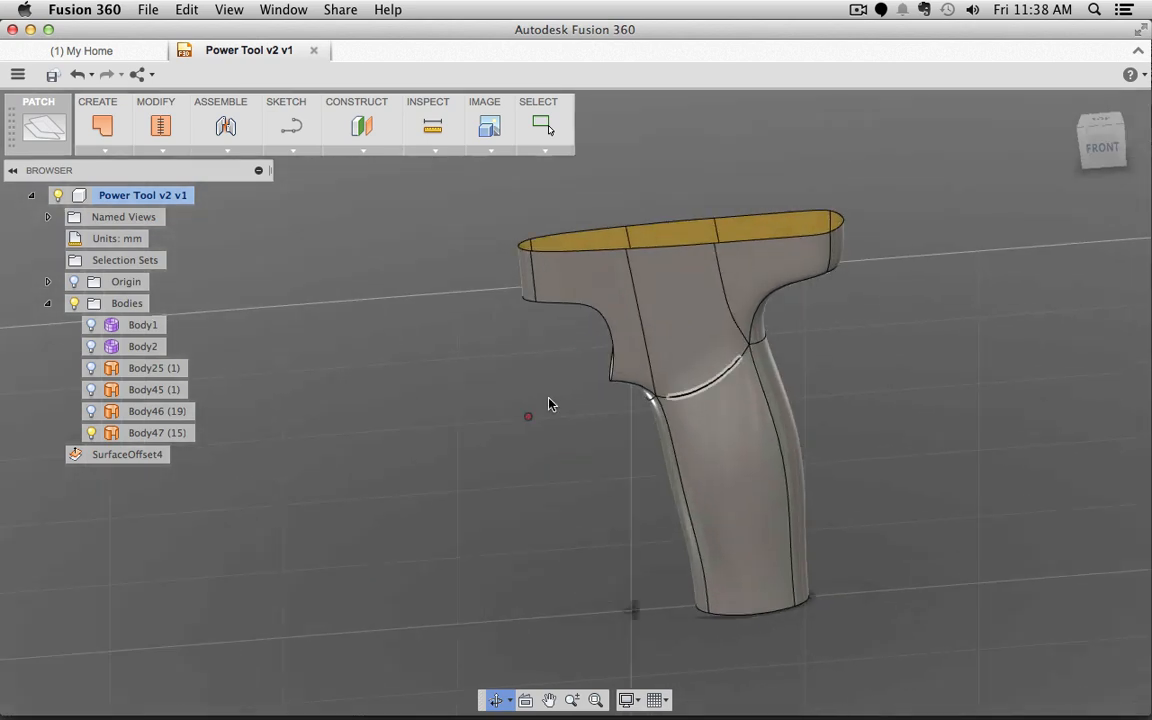
click(91, 411)
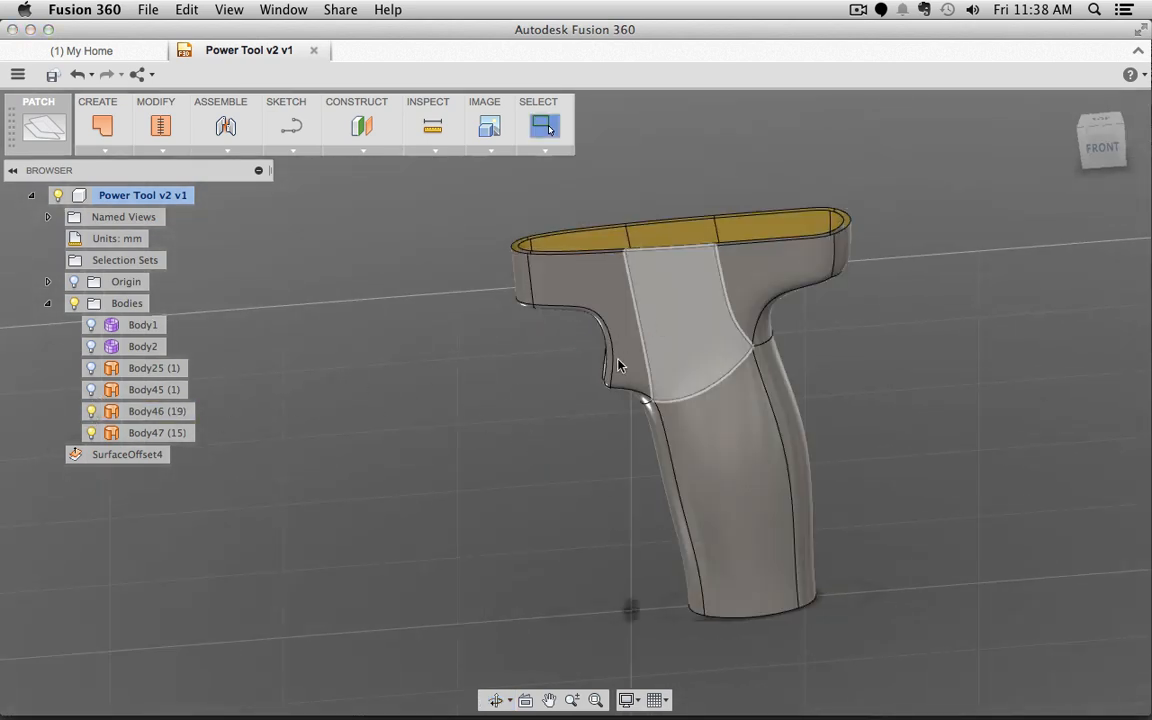
click(91, 411)
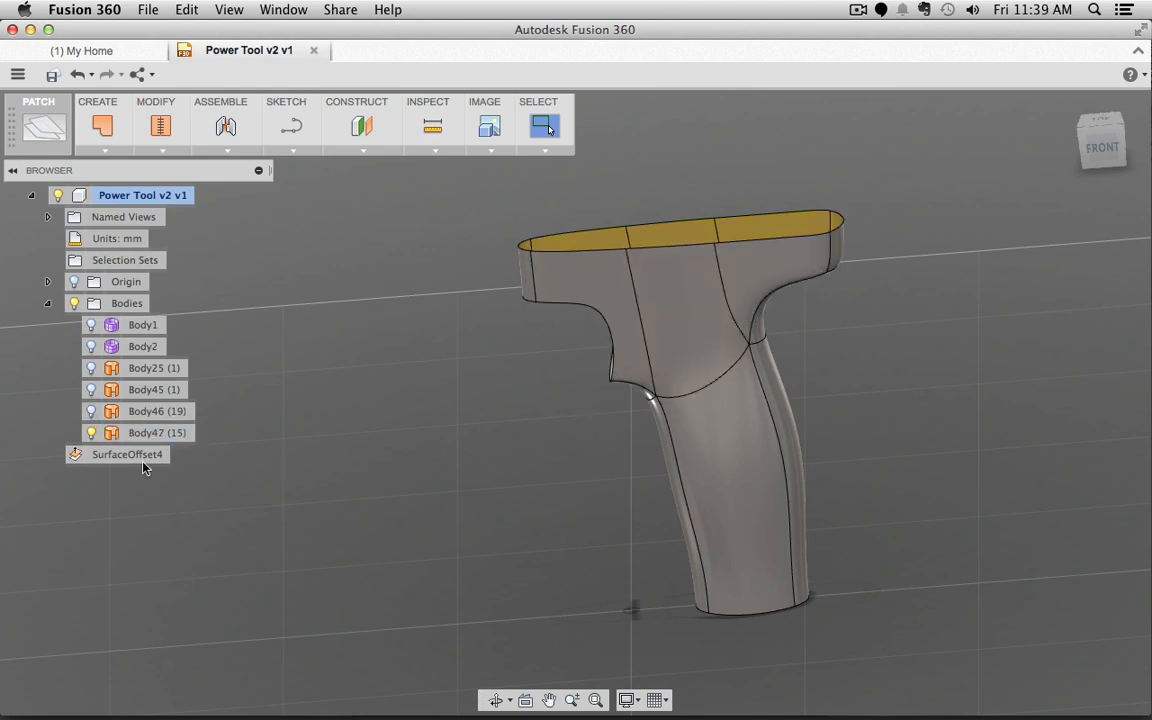
Step: Show Body45, toggle Body47 off and on, and select the grip's upper front face
click(90, 411)
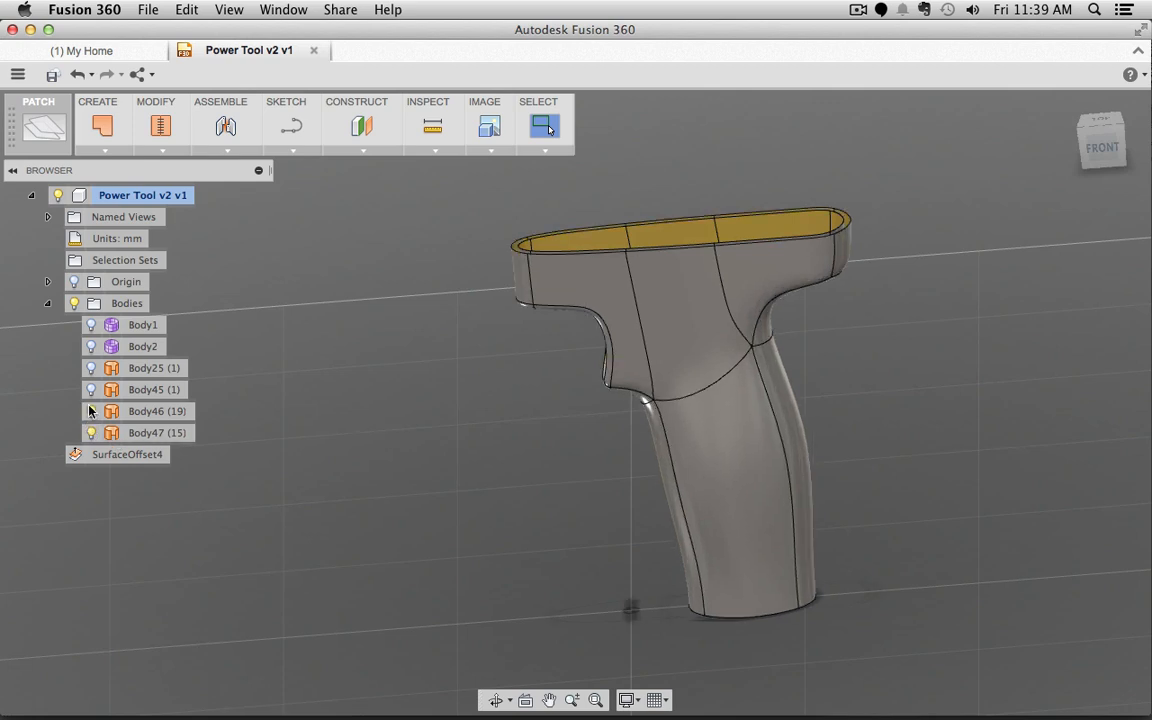
click(90, 390)
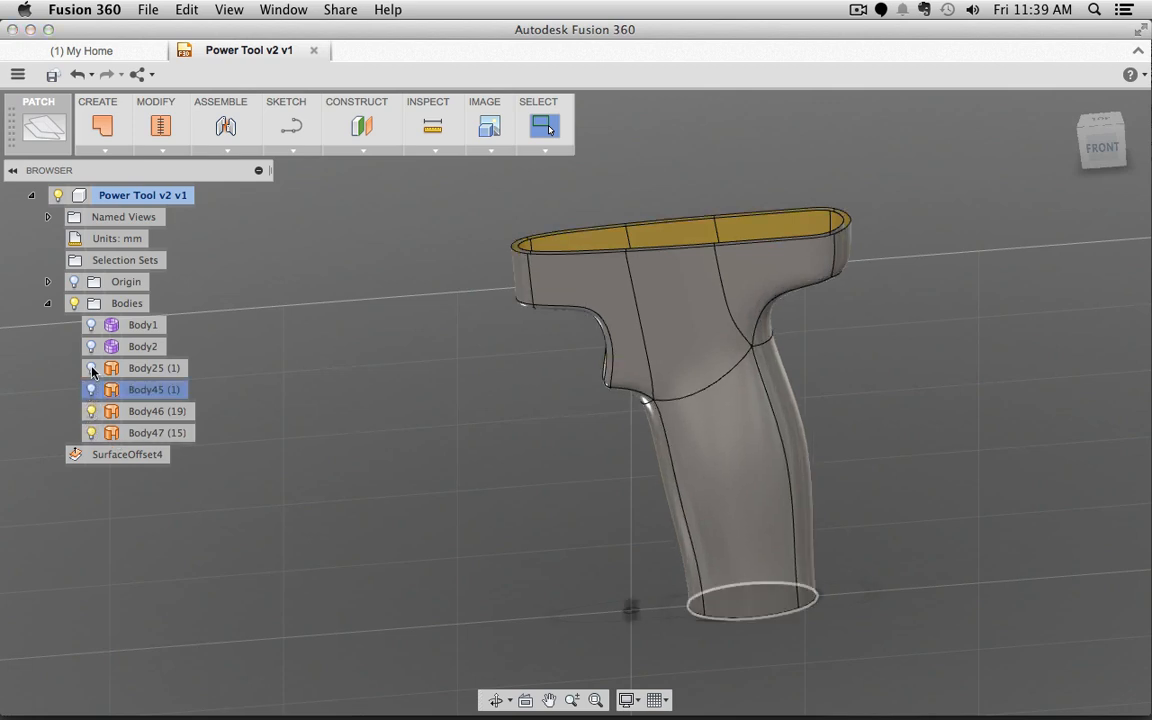
click(91, 433)
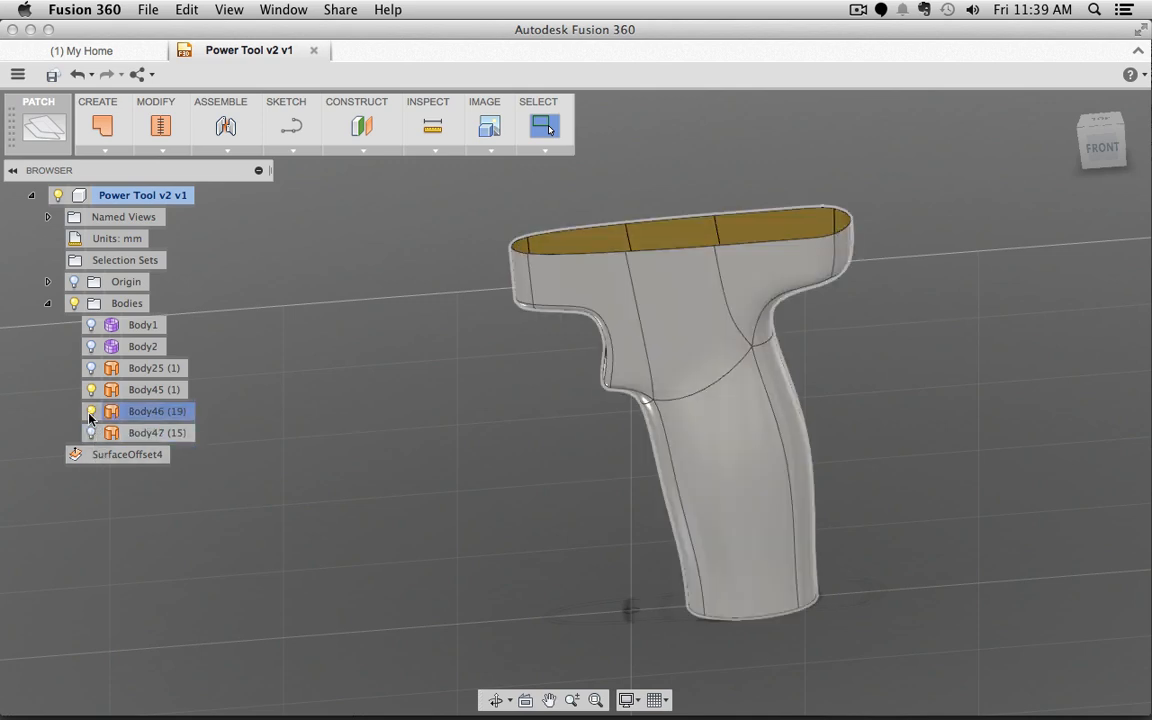
click(92, 413)
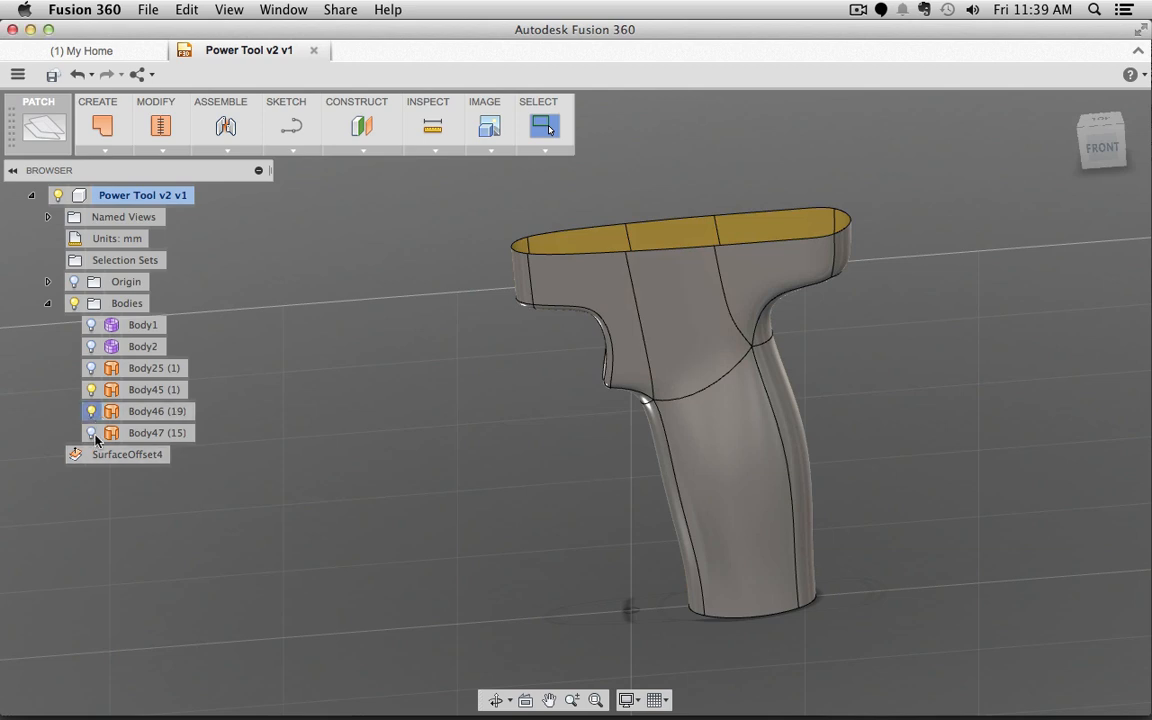
click(90, 433)
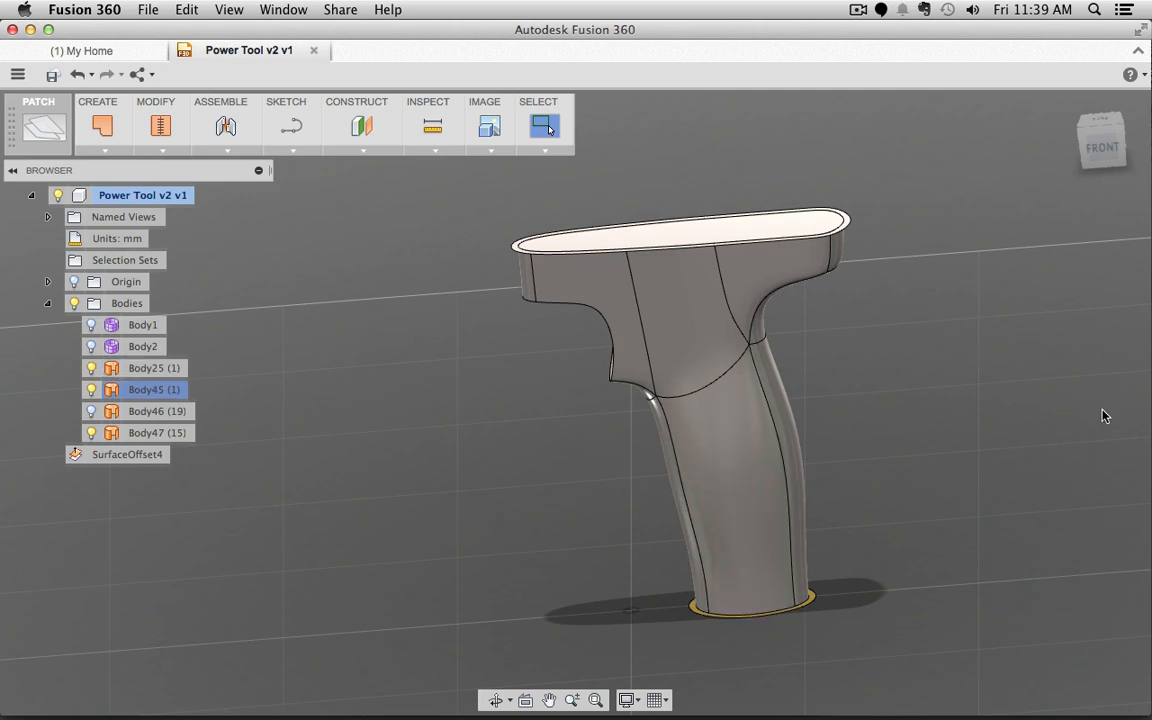
click(700, 316)
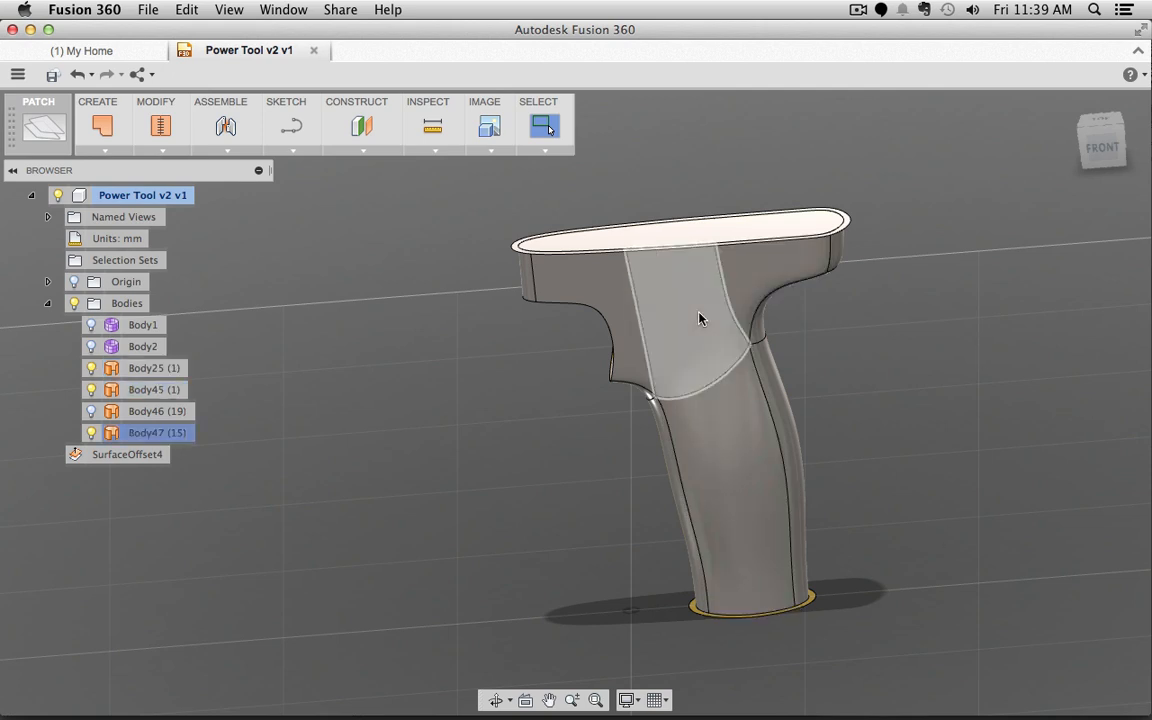
Step: Trim away the grip's bottom cap using the top surface as the trim tool
click(161, 150)
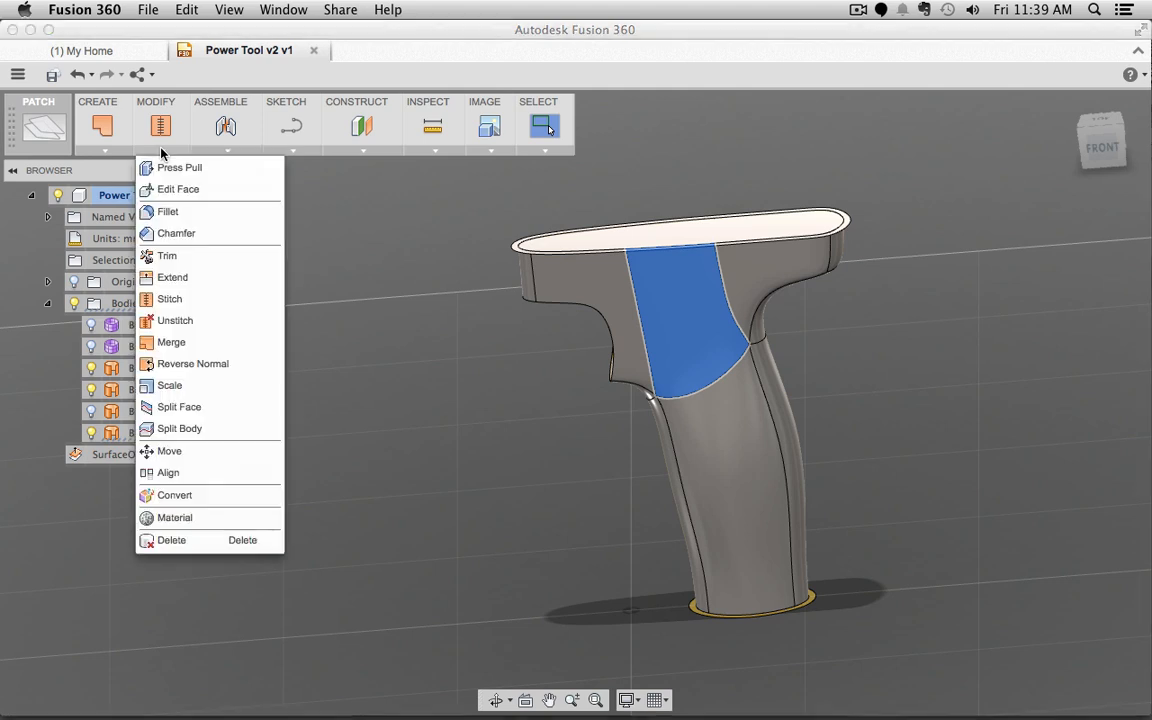
click(175, 262)
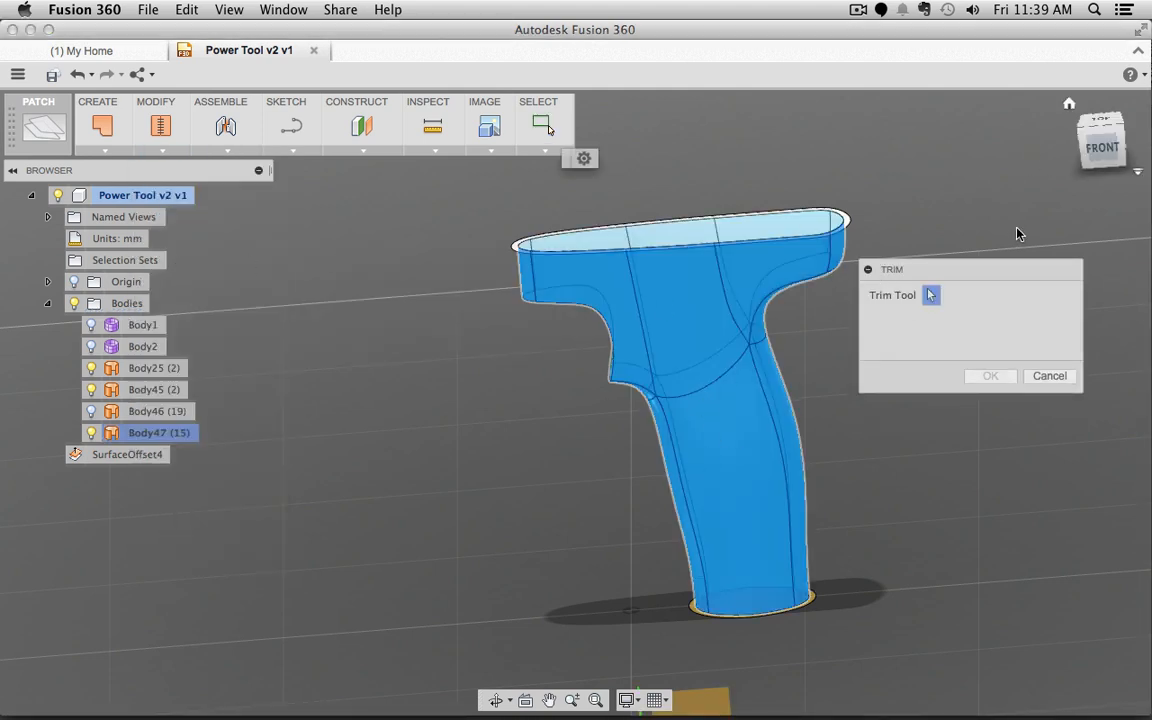
click(770, 232)
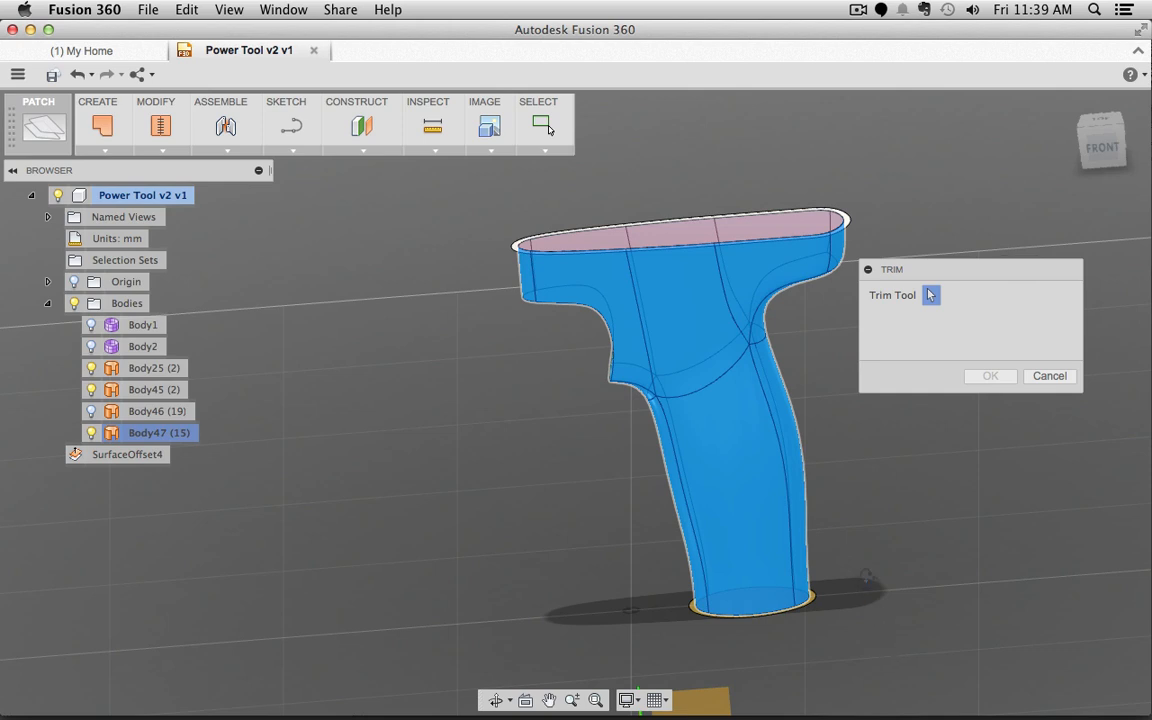
shift+middle_drag(860, 571, 824, 561)
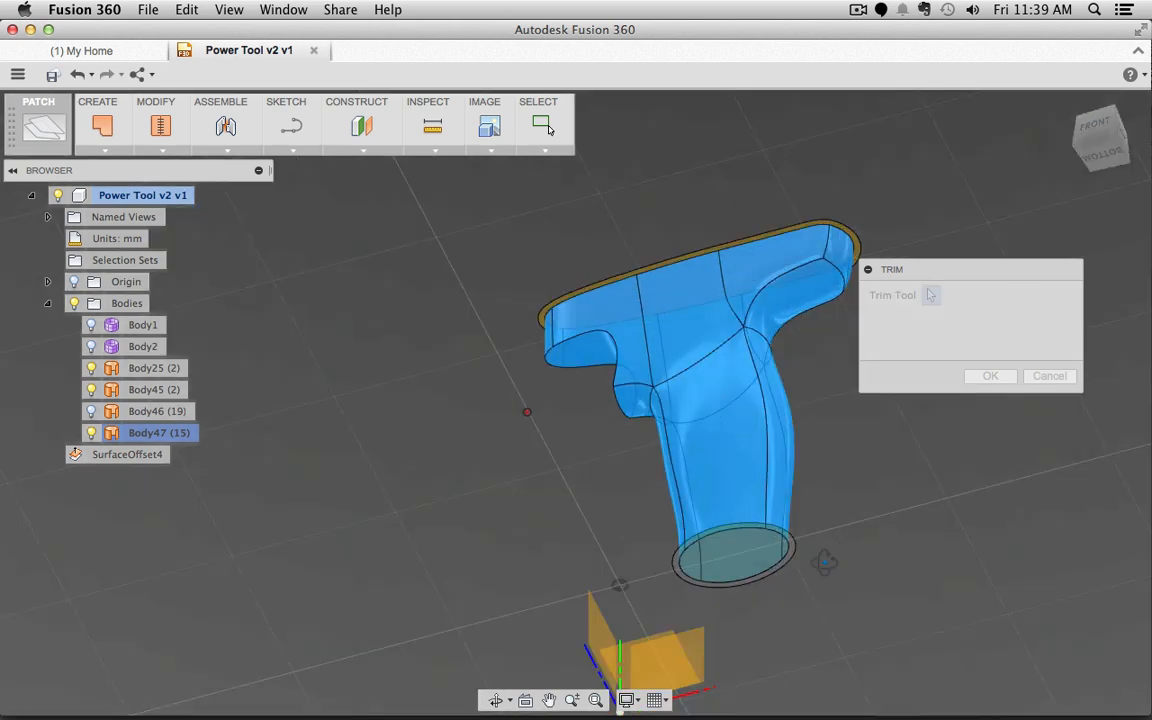
click(732, 557)
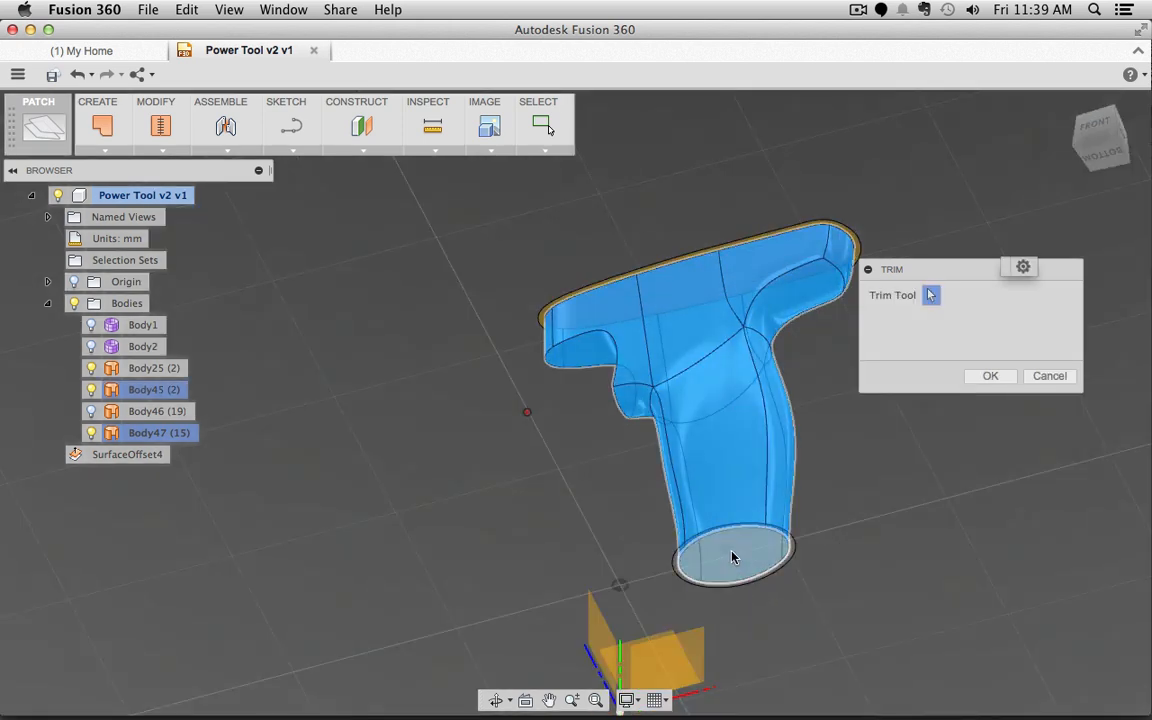
click(732, 557)
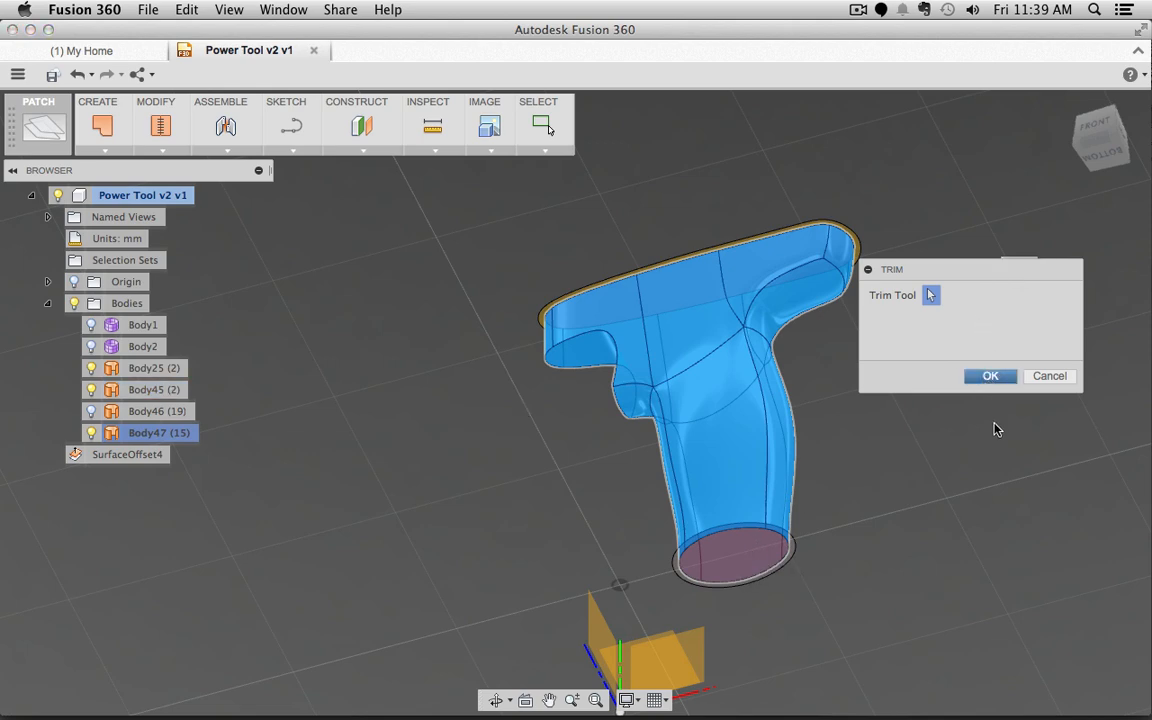
key(Return)
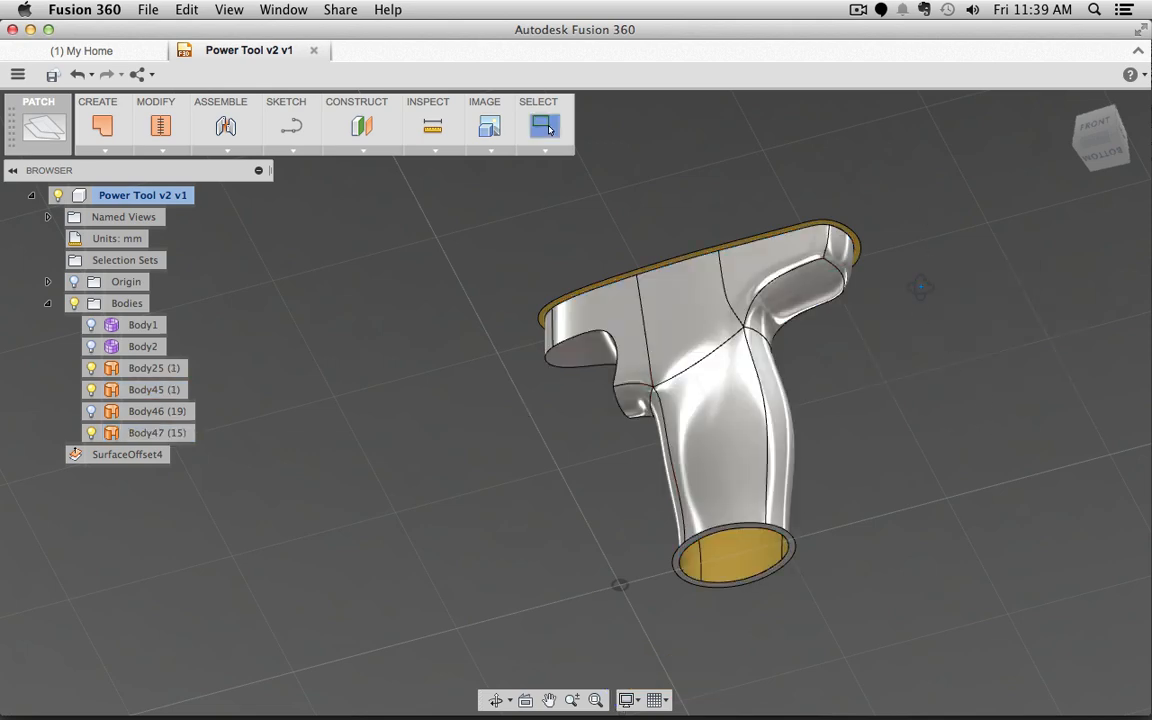
Step: Make Body46 visible again and window-select all the grip surfaces together
shift+middle_drag(921, 288, 962, 288)
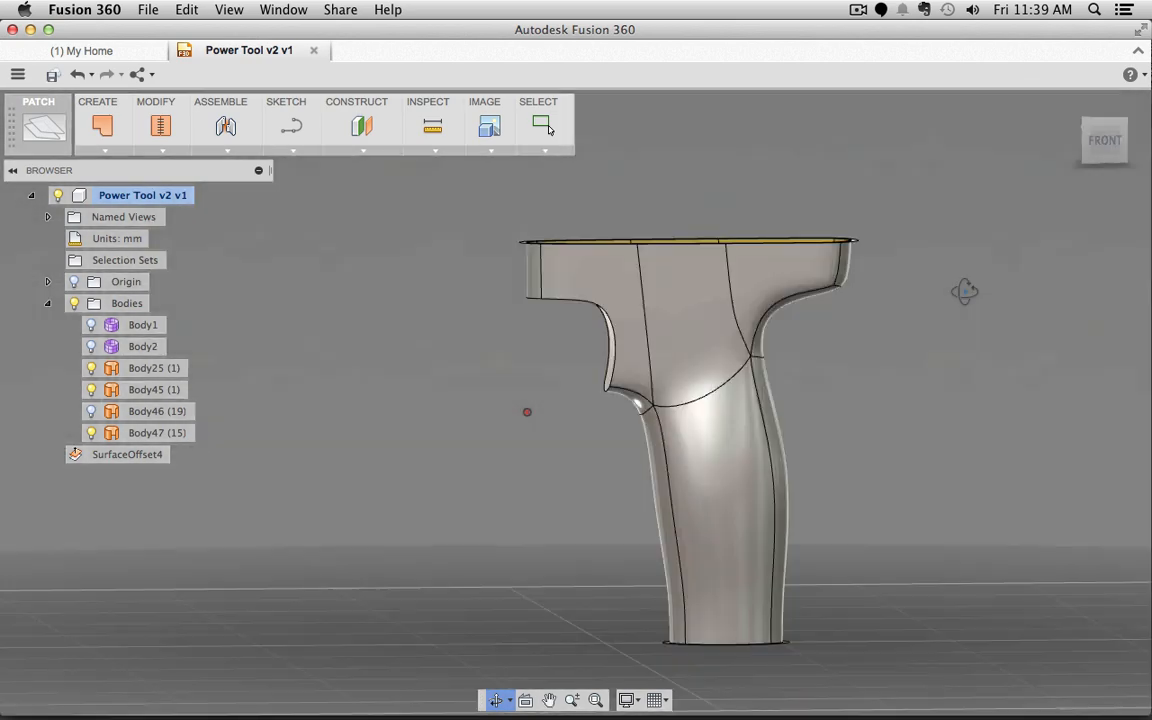
click(91, 411)
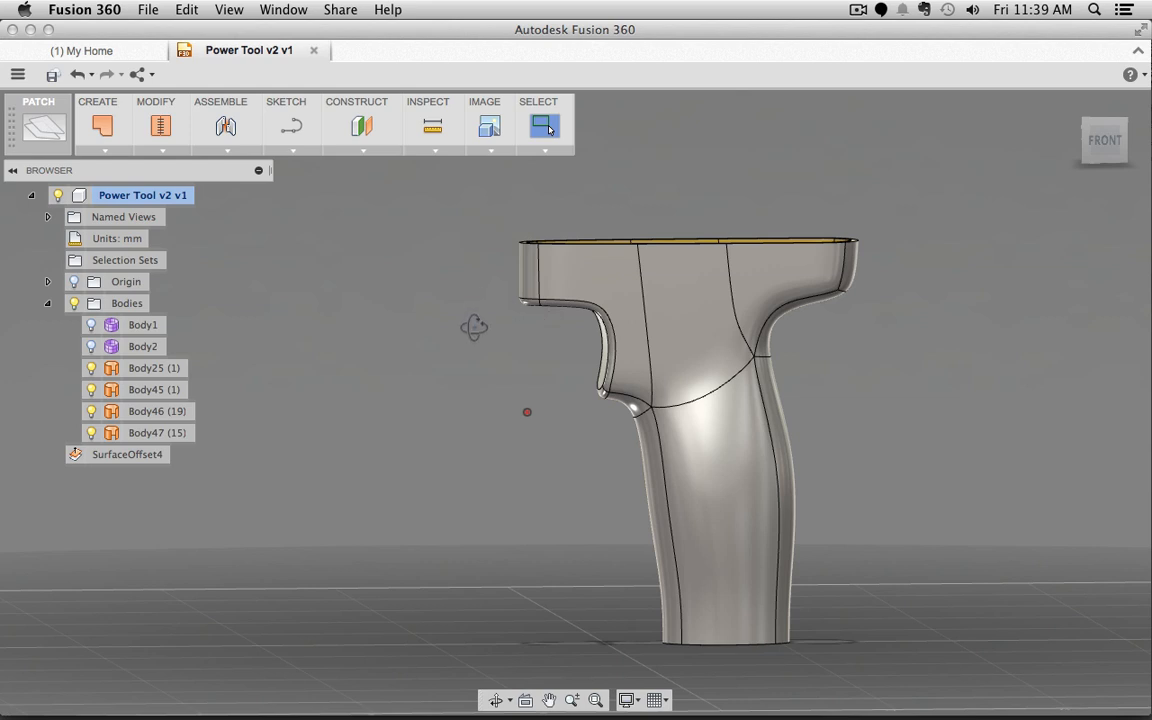
mouse_move(473, 327)
shift+middle_down()
mouse_move(483, 360)
mouse_move(496, 328)
shift+middle_up()
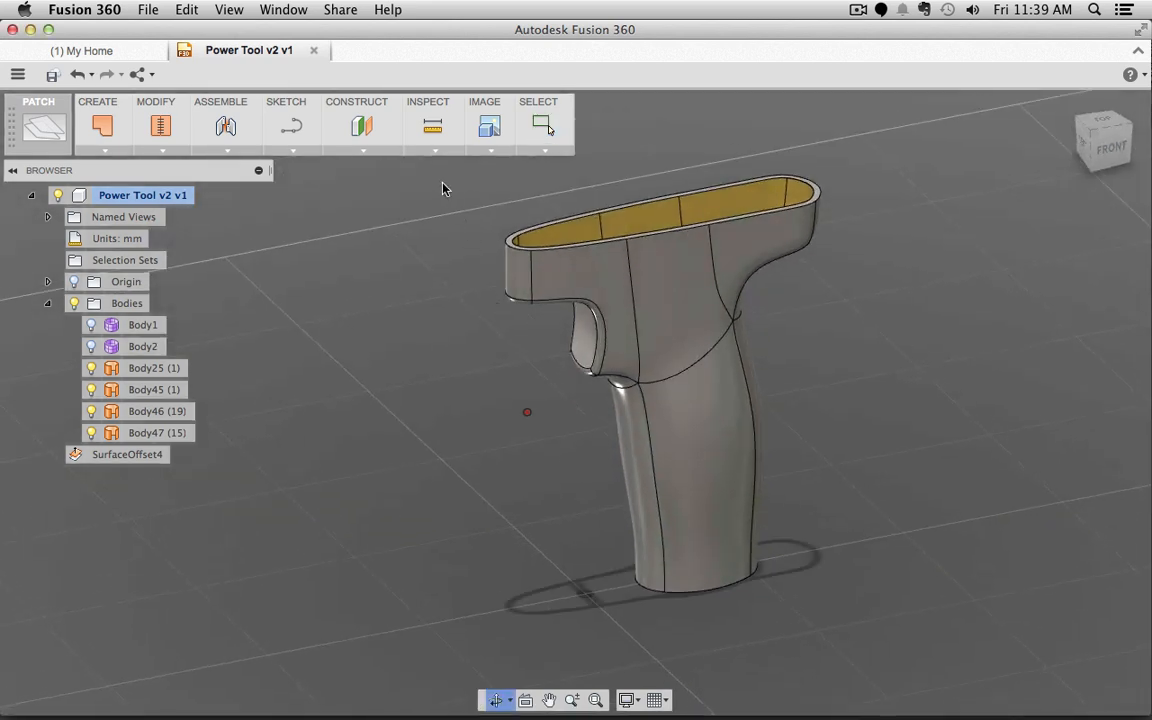
drag(918, 136, 440, 650)
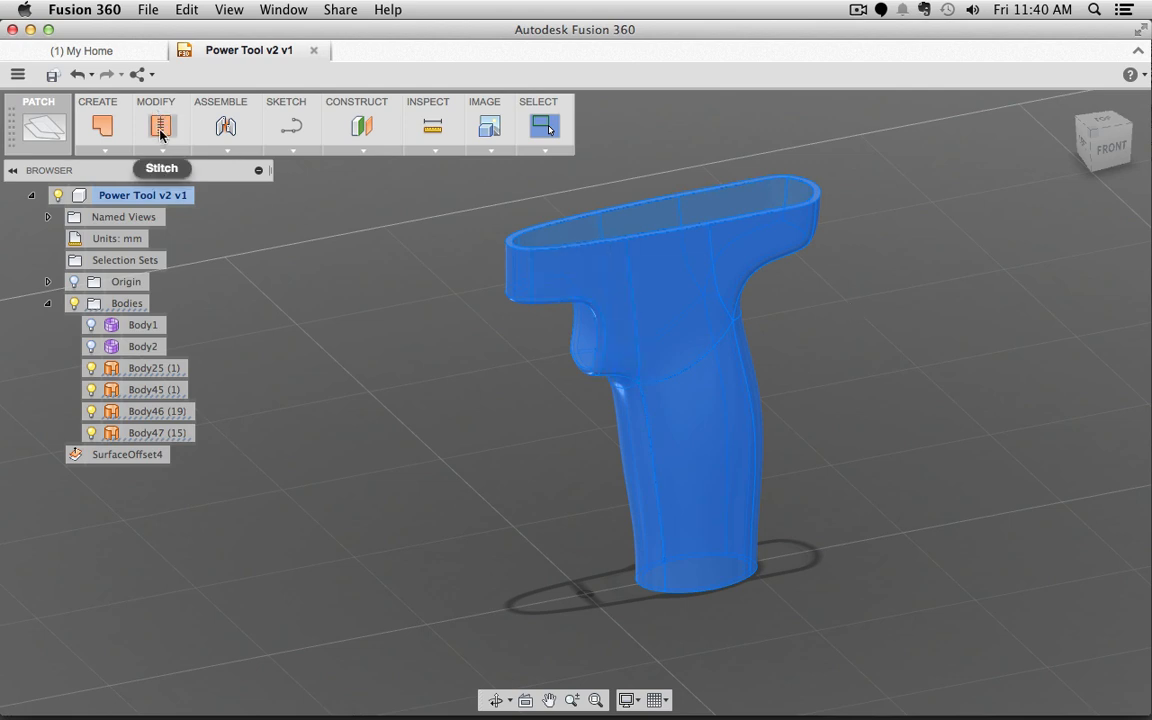
Step: Stitch the grip surfaces into Body48 and orbit to check its opening and underside
click(161, 131)
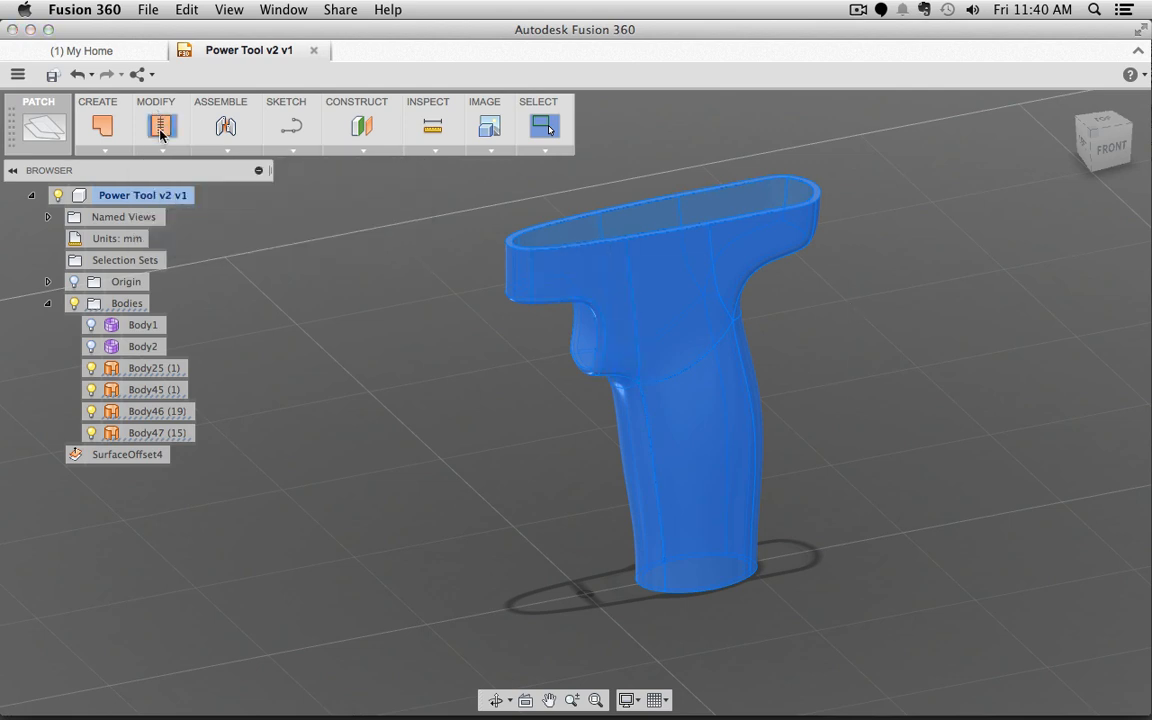
click(982, 378)
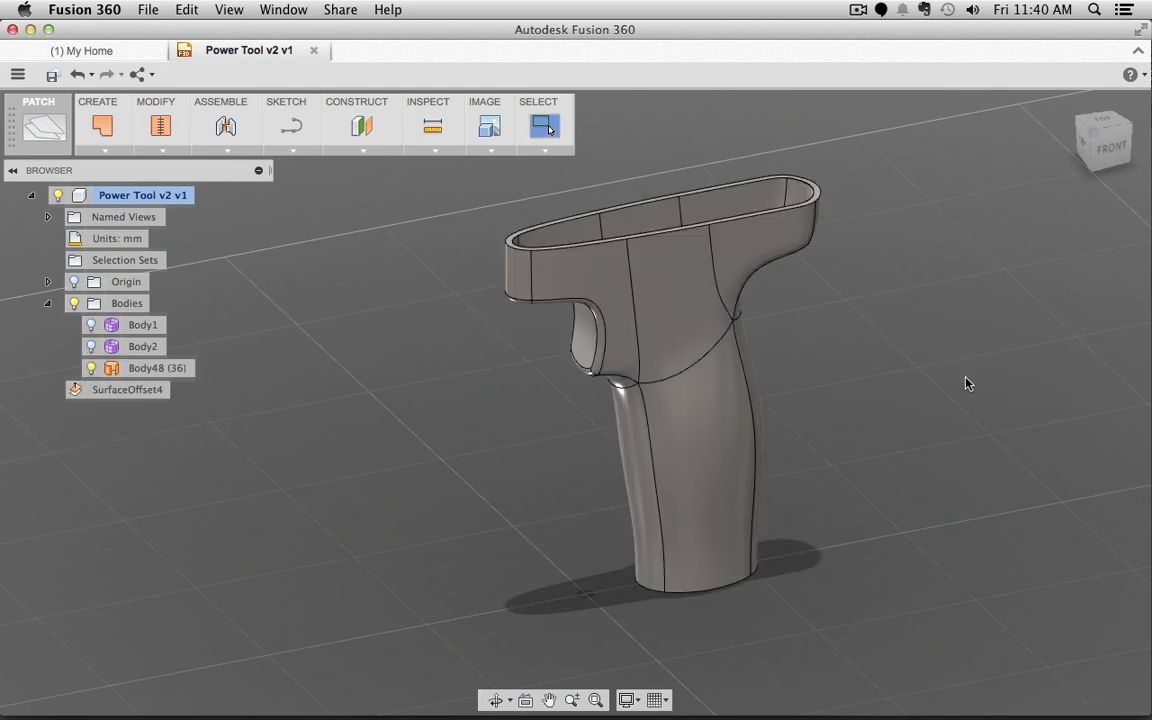
shift+middle_drag(878, 336, 864, 262)
shift+middle_drag(855, 557, 965, 560)
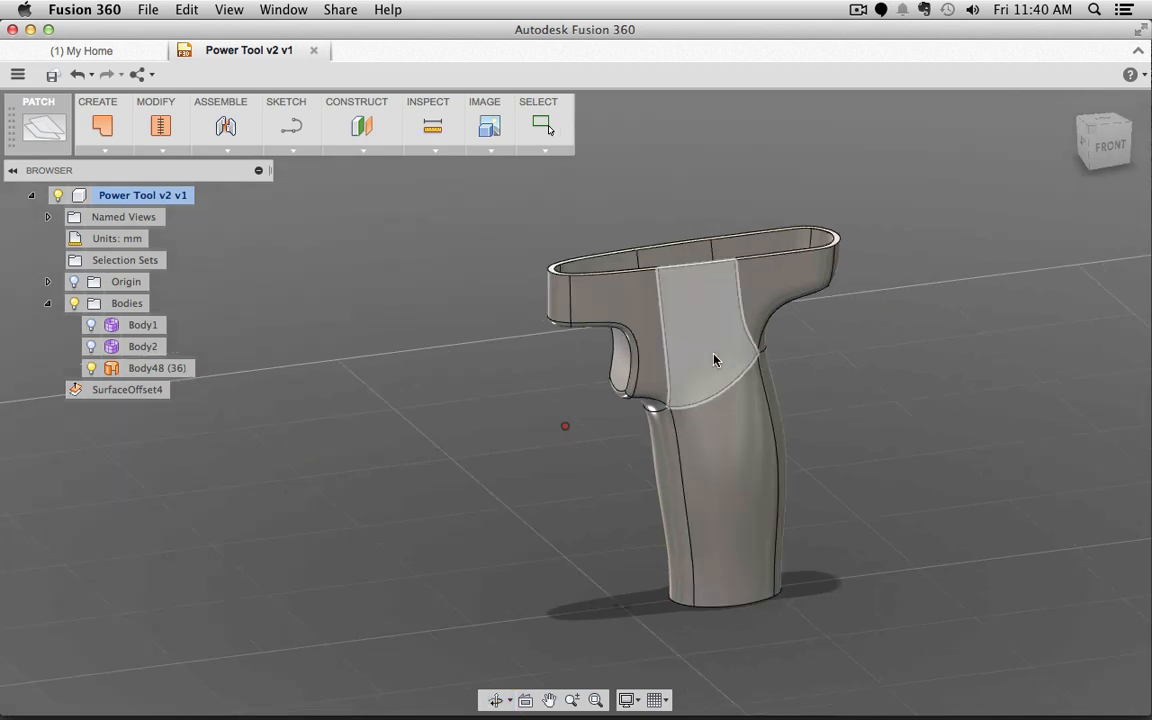
click(715, 360)
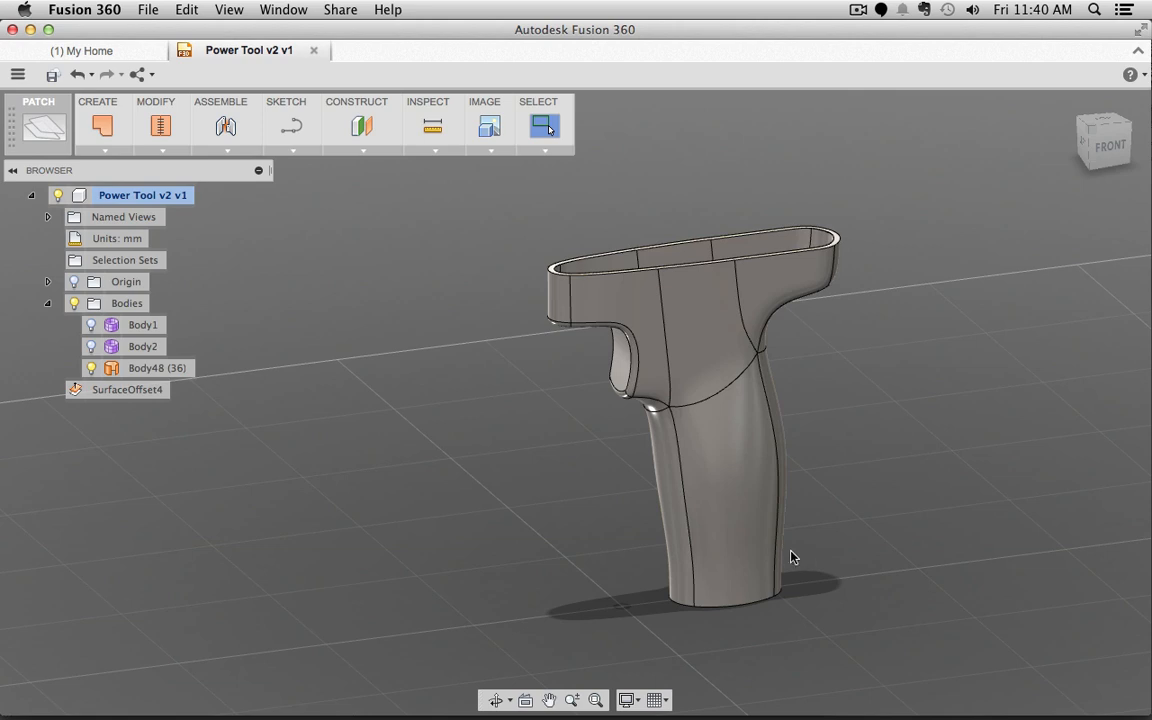
Step: Bring the Blender drill model forward and show the layer holding the battery cutter objects
mouse_move(355, 705)
click(248, 683)
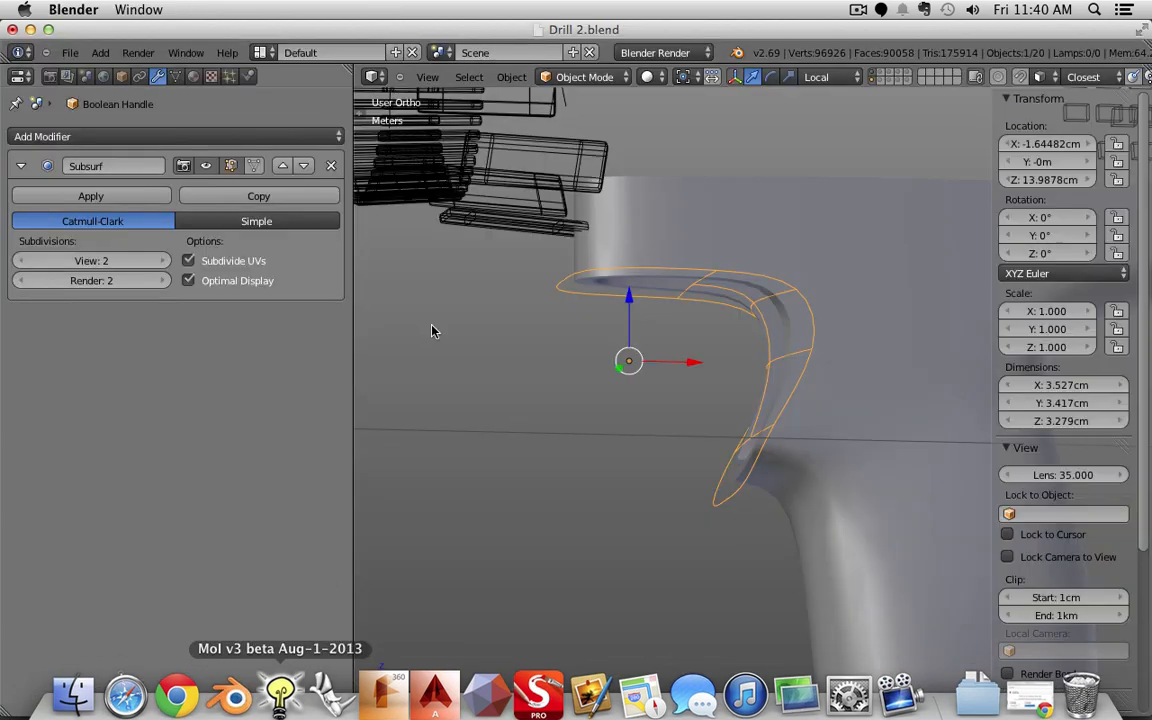
scroll(555, 331, down, 4)
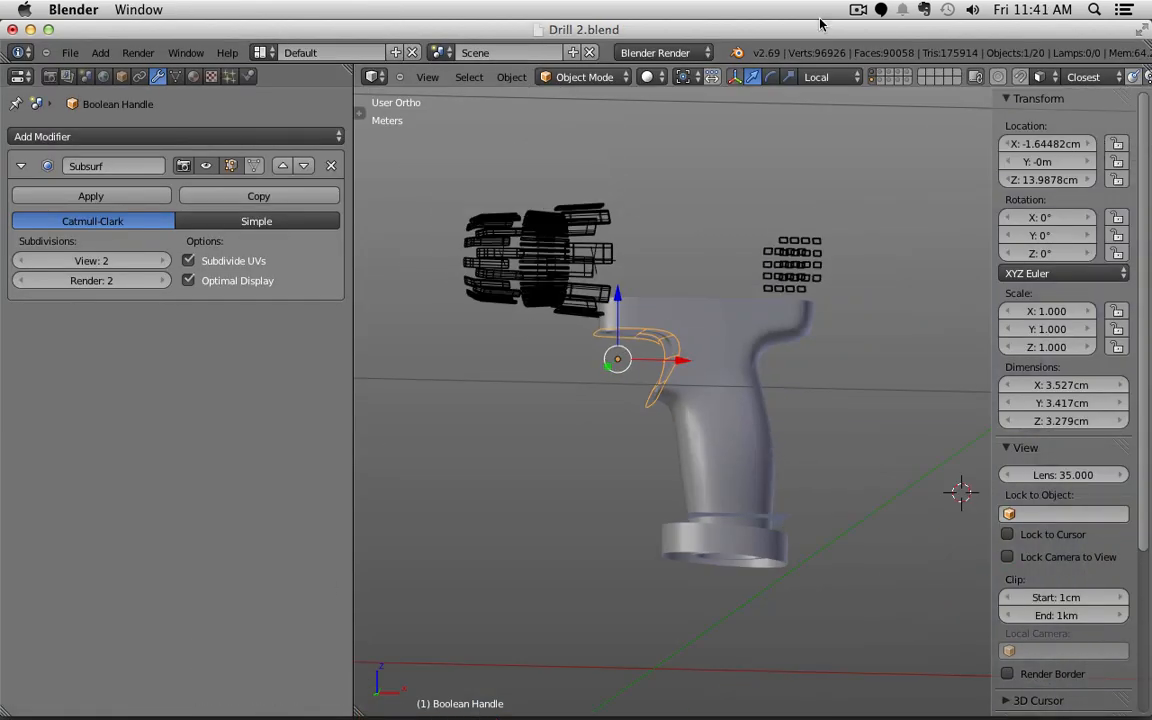
click(882, 77)
shift+click(881, 84)
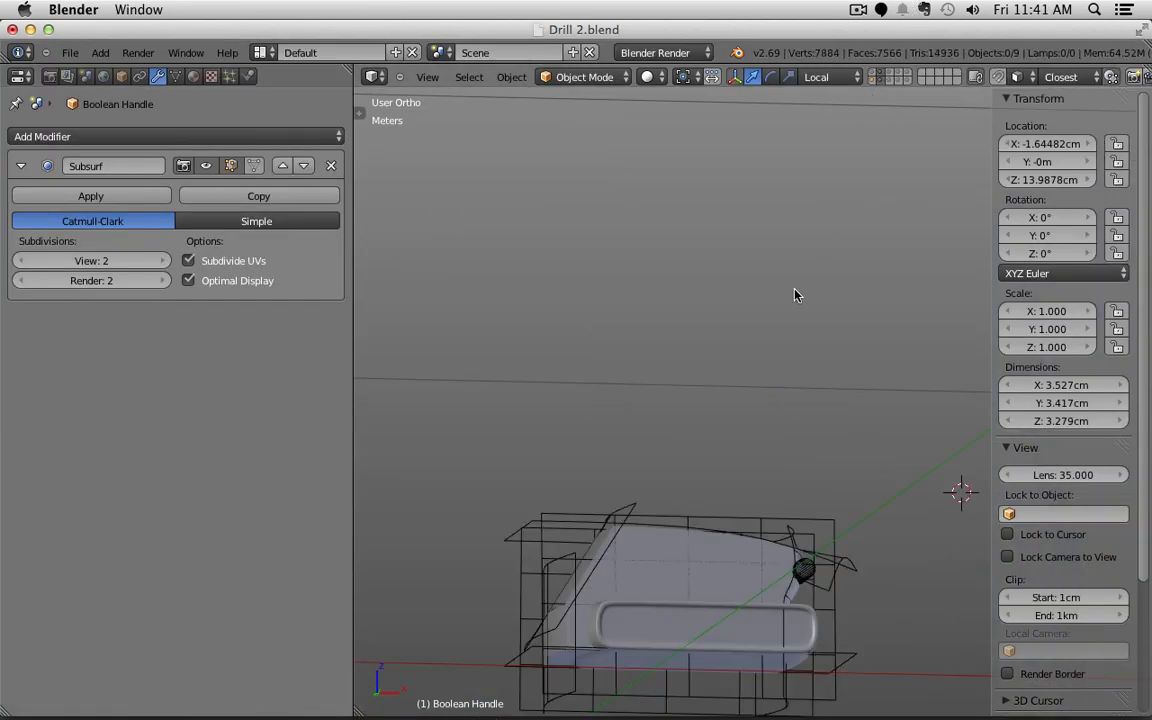
middle_drag(590, 386, 872, 303)
Step: Inspect the battery cutters, cycling selection through Sides, Back, Front Top, Top, Front Bottom and Battery Tool
right_click(744, 278)
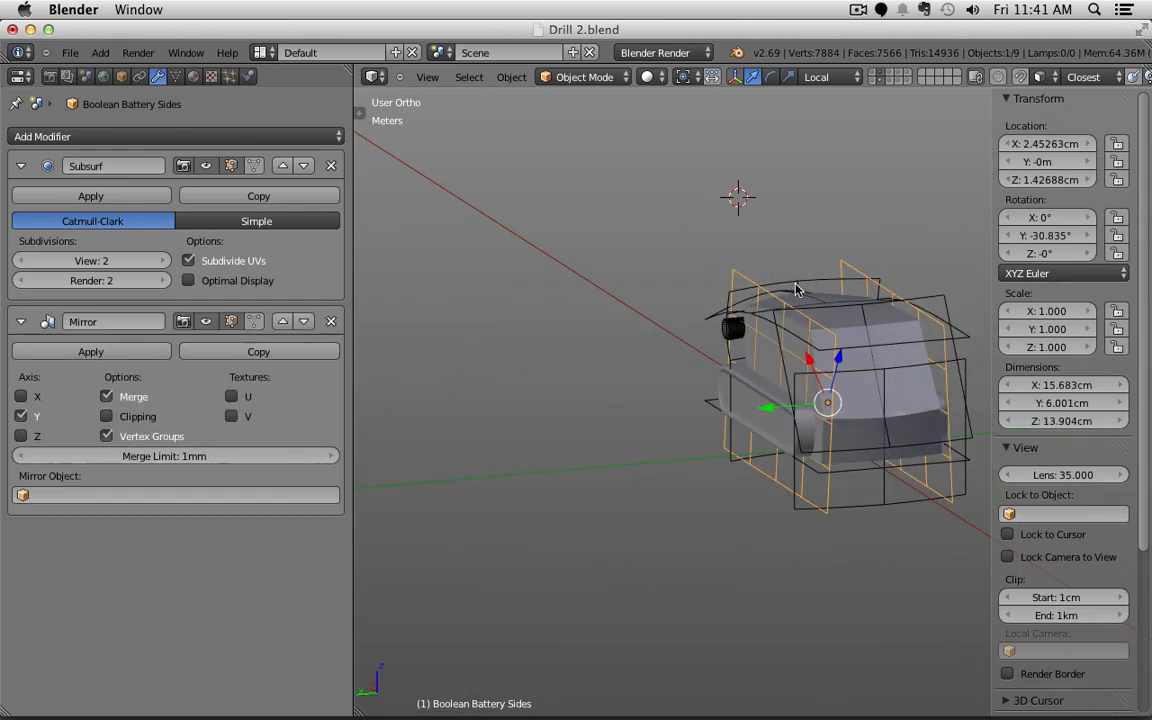
right_click(794, 286)
right_click(785, 298)
right_click(818, 272)
right_click(852, 310)
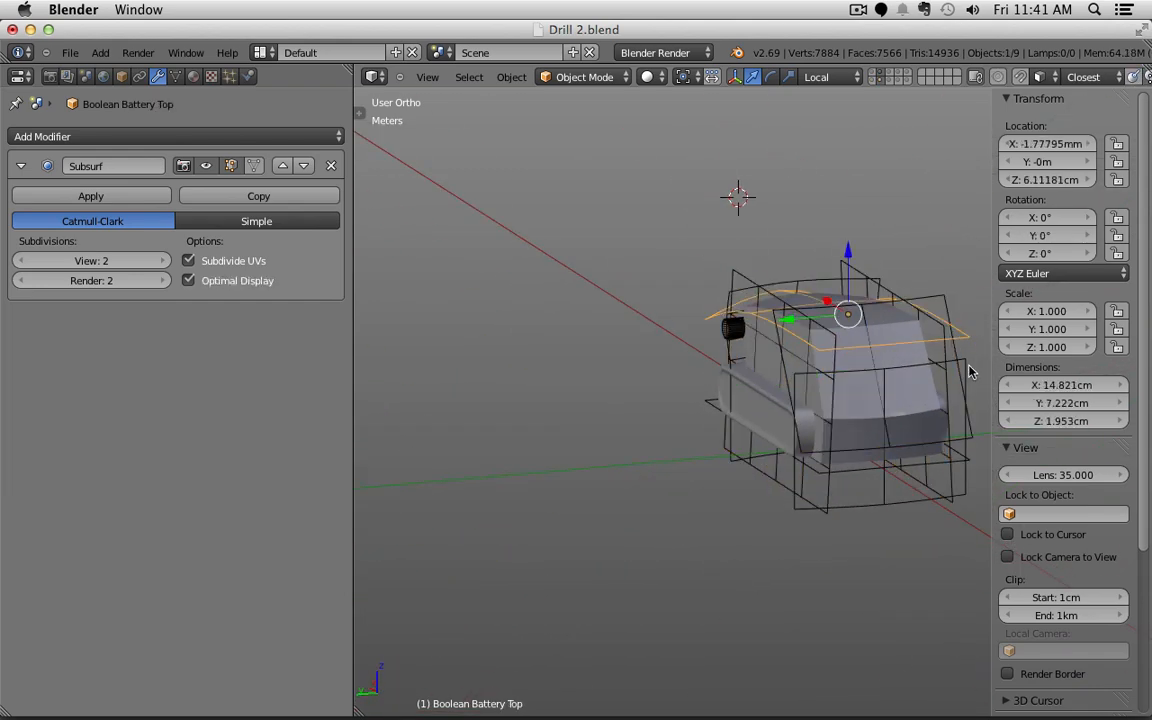
right_click(941, 355)
right_click(941, 355)
right_click(881, 492)
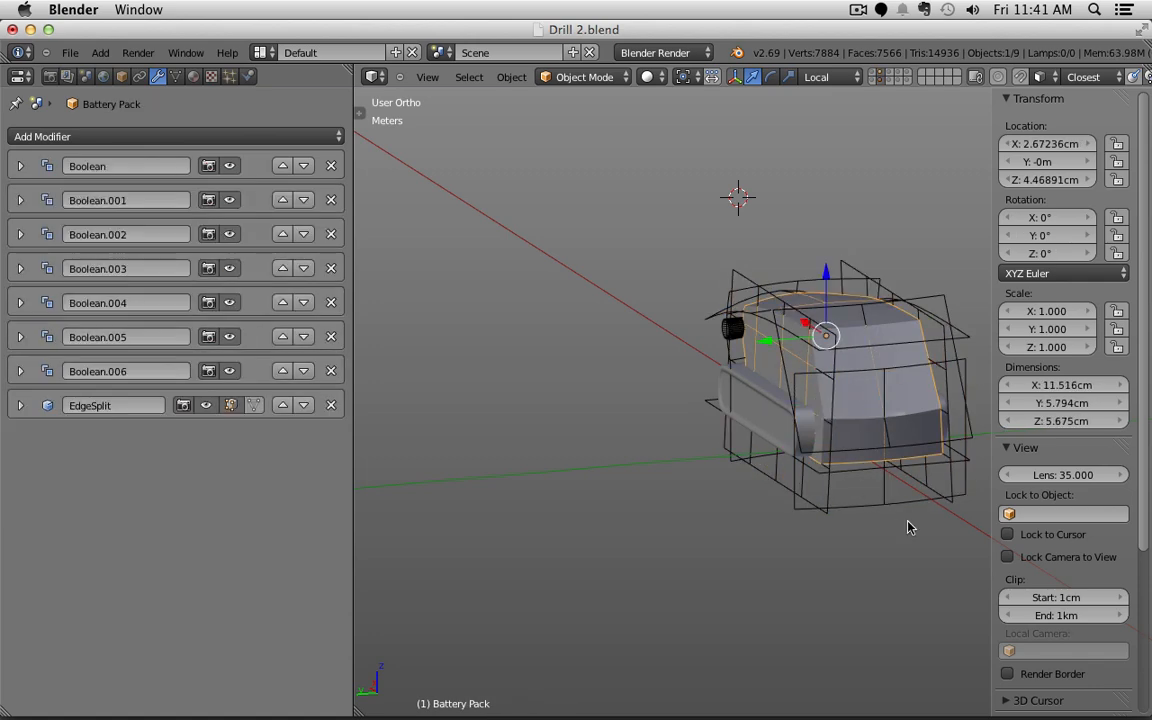
middle_drag(908, 527, 668, 612)
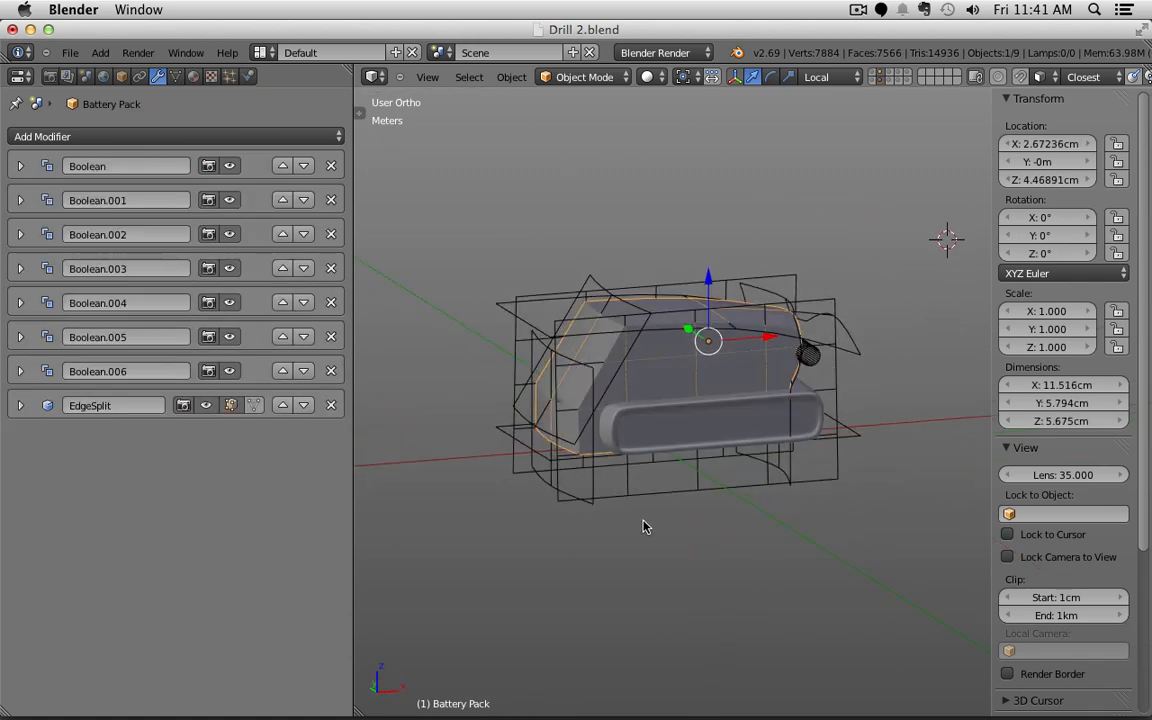
right_click(580, 443)
right_click(514, 428)
right_click(520, 381)
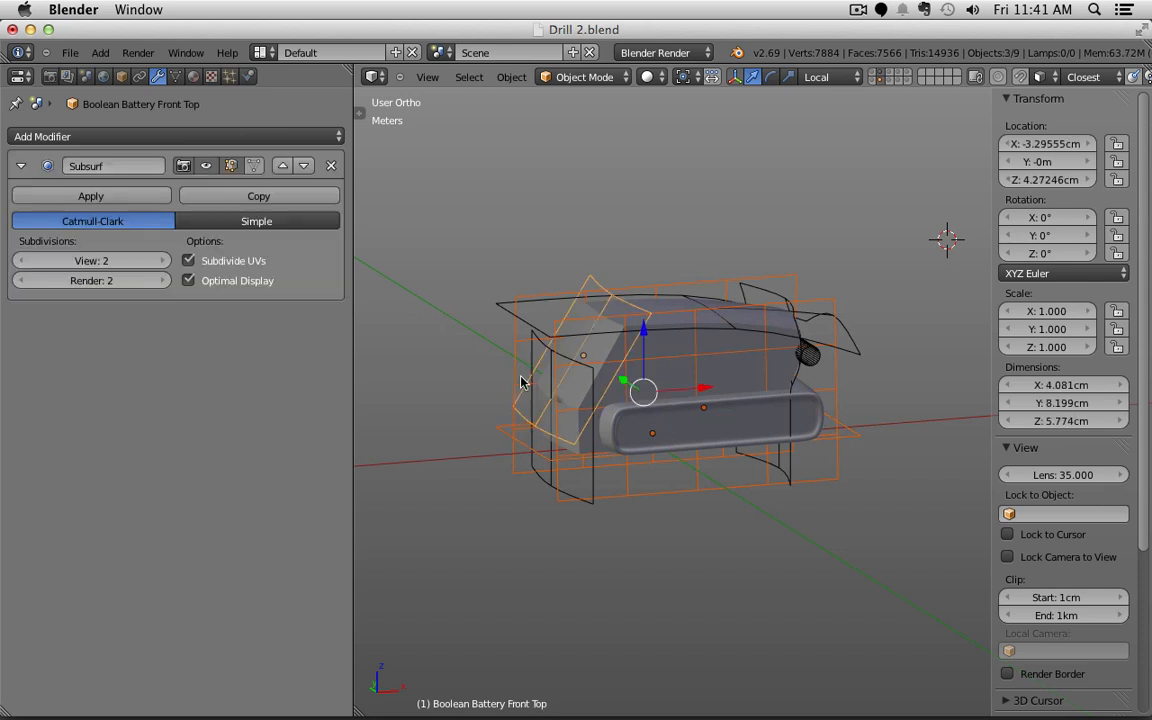
shift+right_click(526, 330)
shift+right_click(532, 342)
shift+right_click(762, 290)
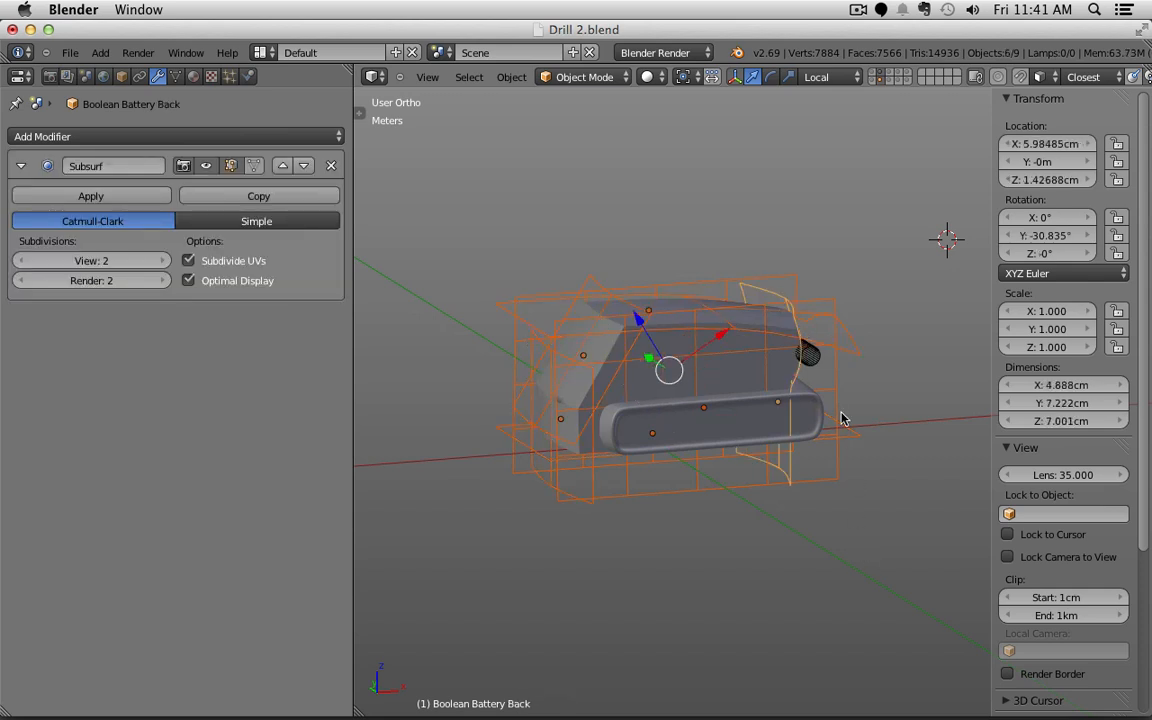
shift+right_click(806, 355)
shift+middle_drag(900, 432, 878, 440)
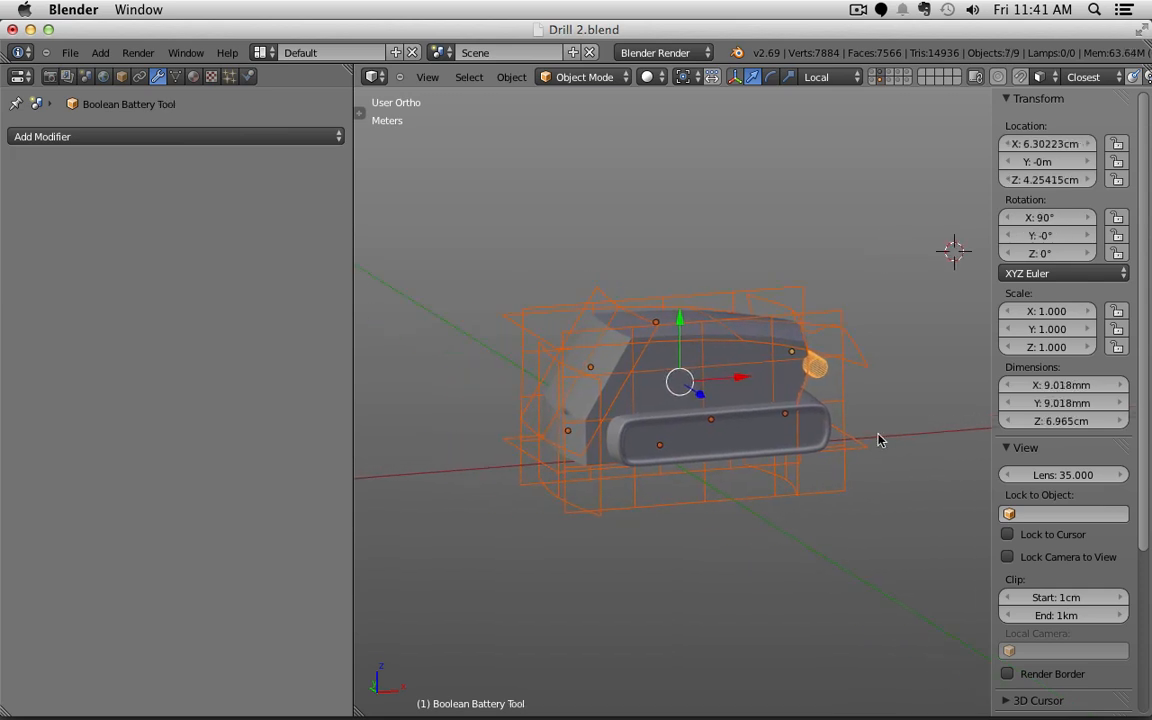
shift+right_click(817, 369)
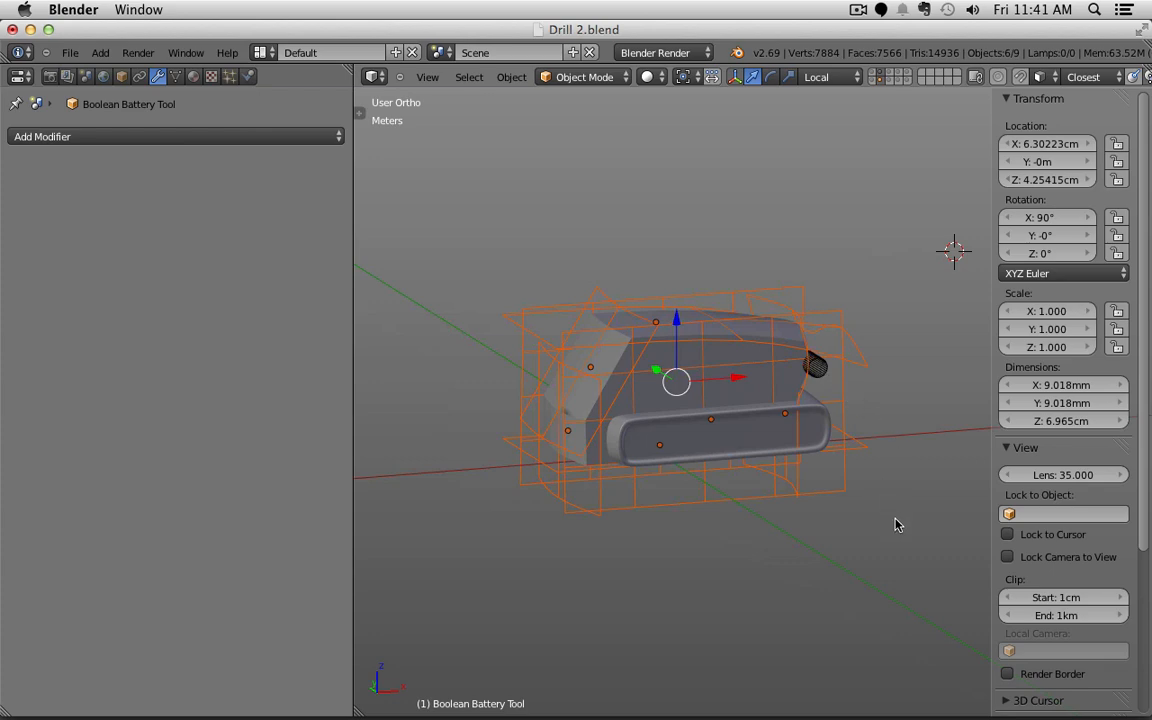
mouse_move(898, 505)
middle_down()
mouse_move(814, 525)
mouse_move(899, 515)
middle_up()
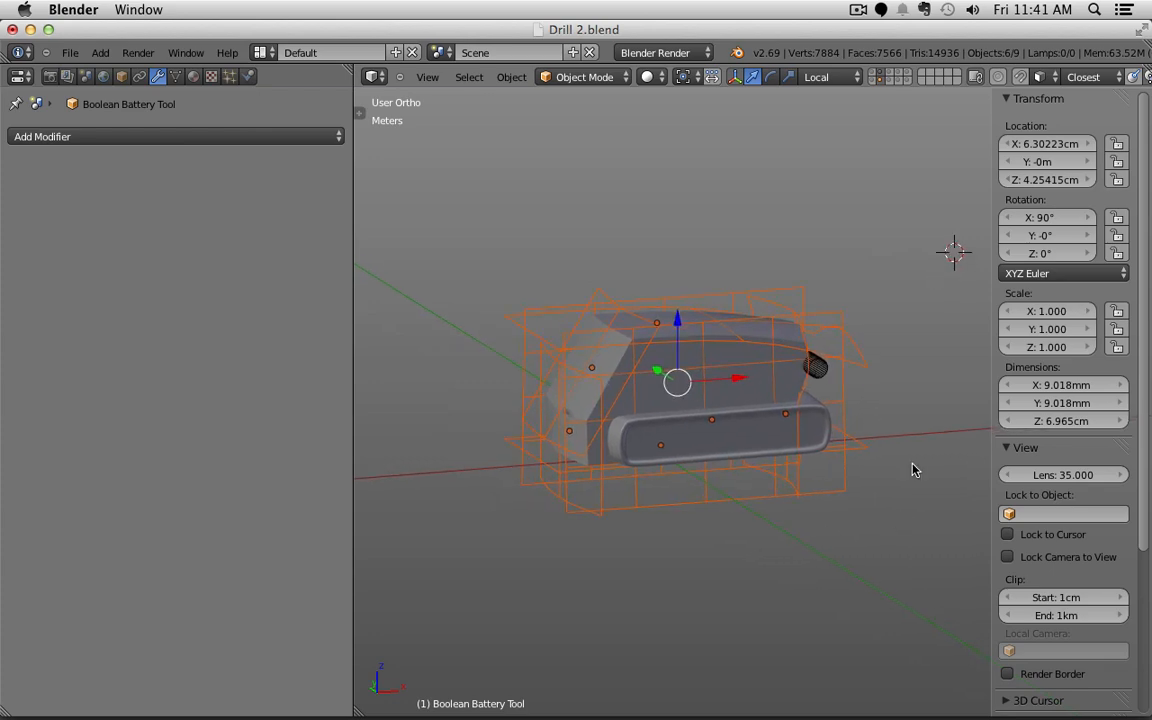
middle_drag(912, 470, 942, 491)
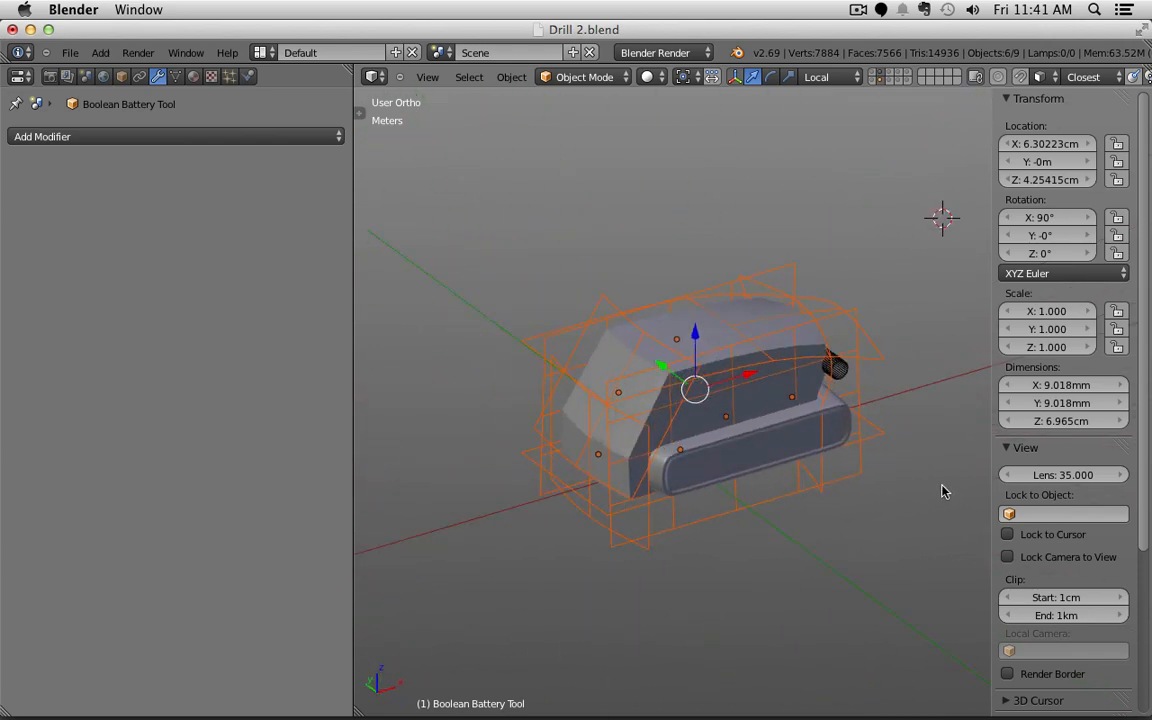
Step: Export the Boolean Battery Top object as Drill 2.obj to the Desktop
right_click(884, 358)
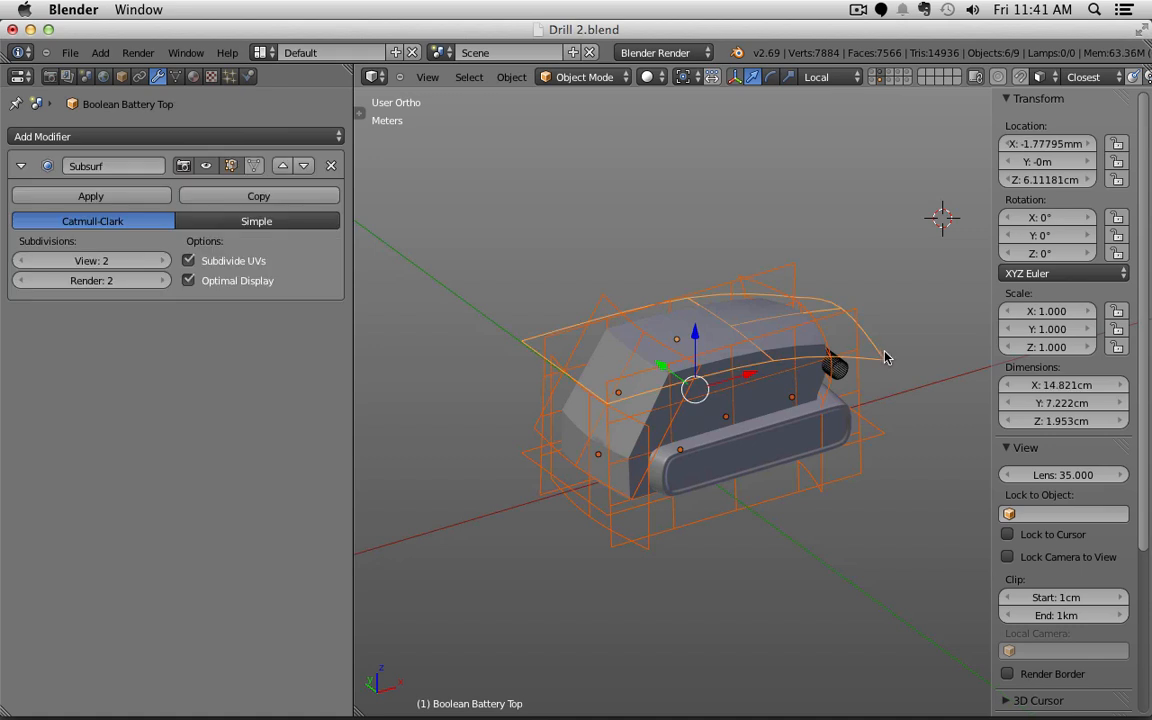
click(69, 53)
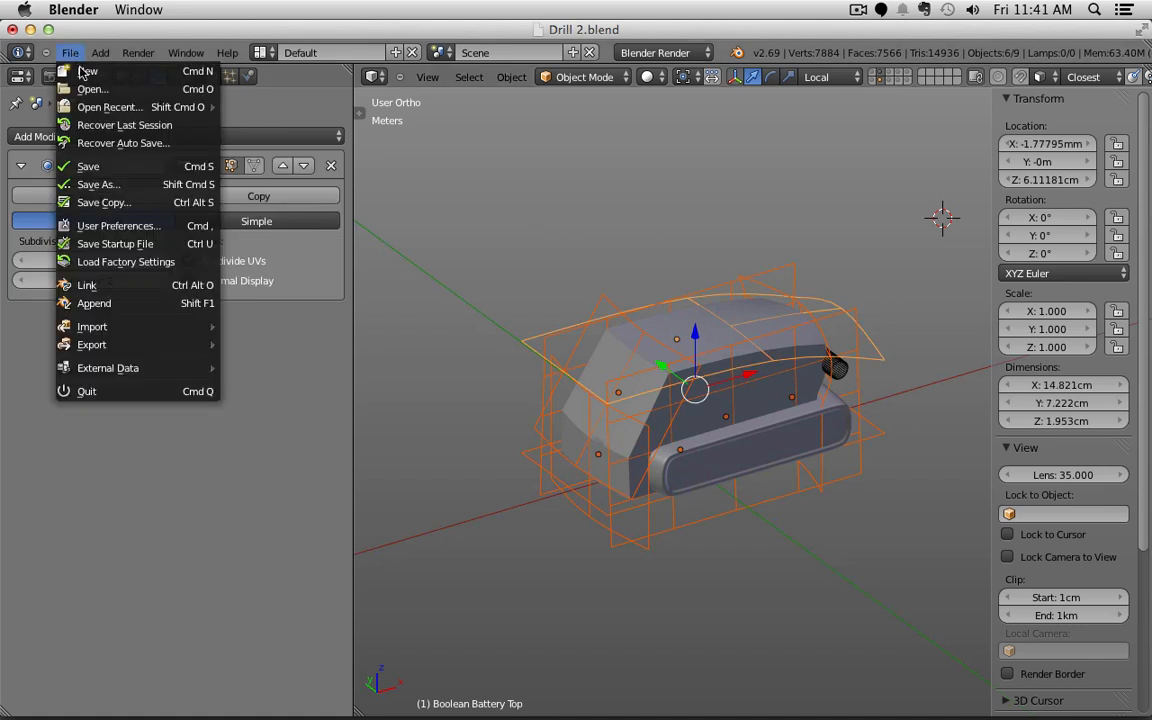
mouse_move(127, 353)
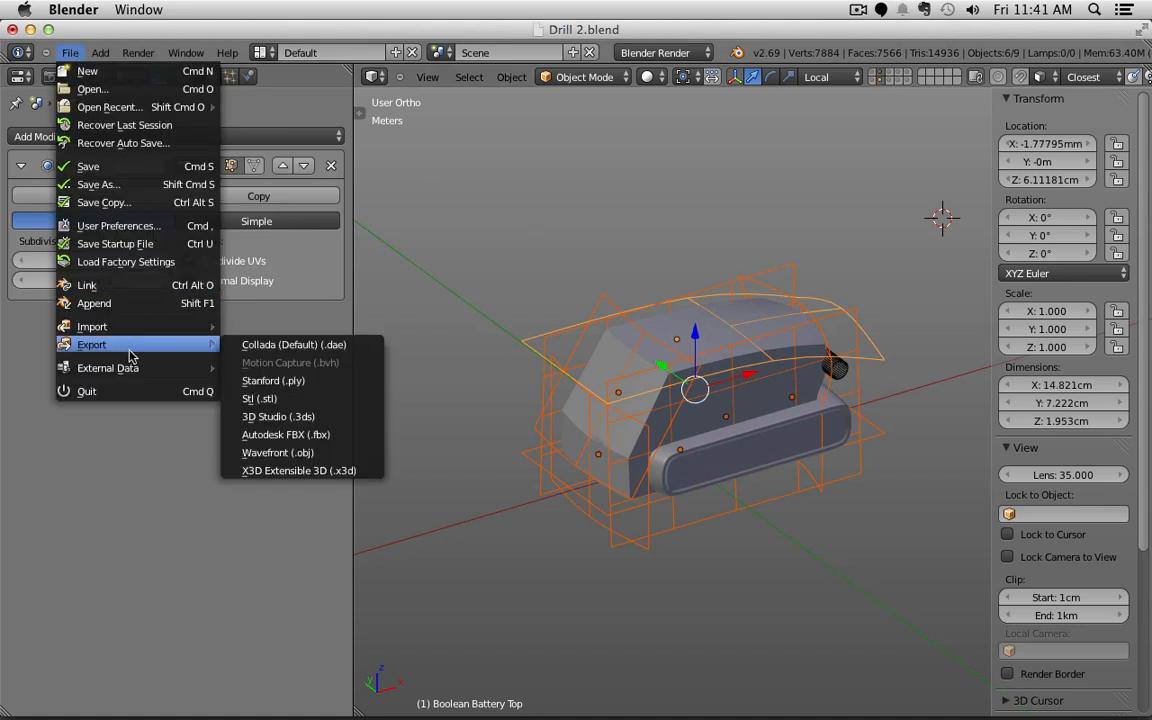
click(322, 452)
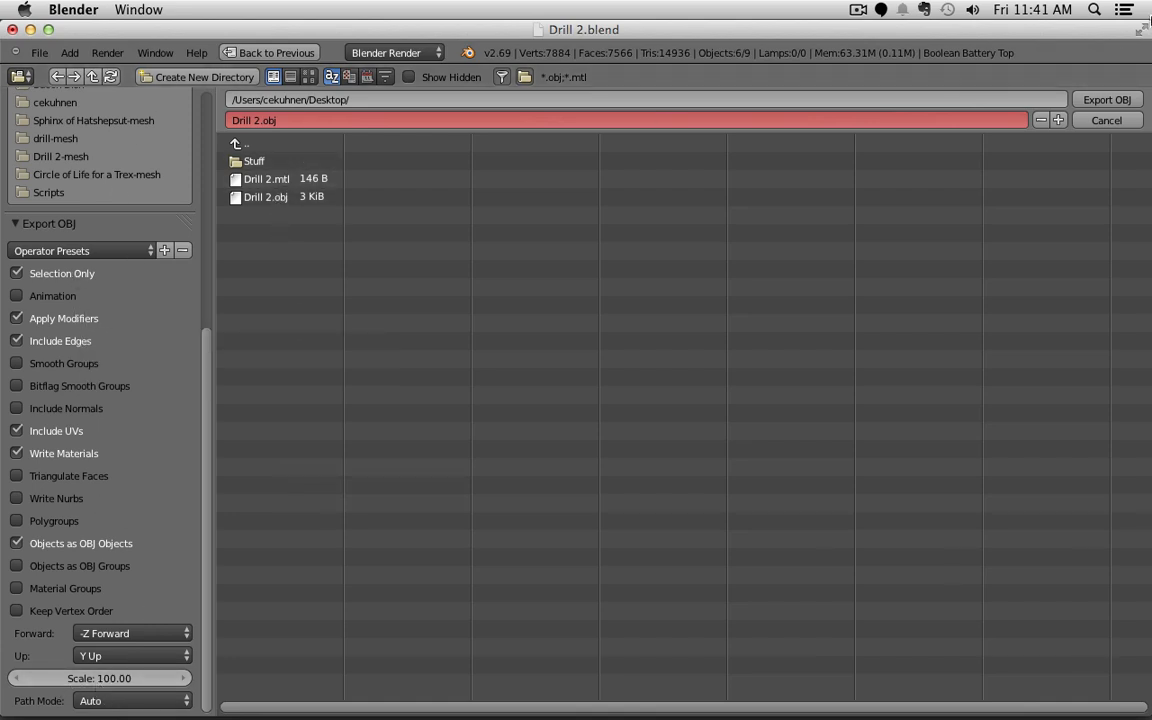
click(1115, 102)
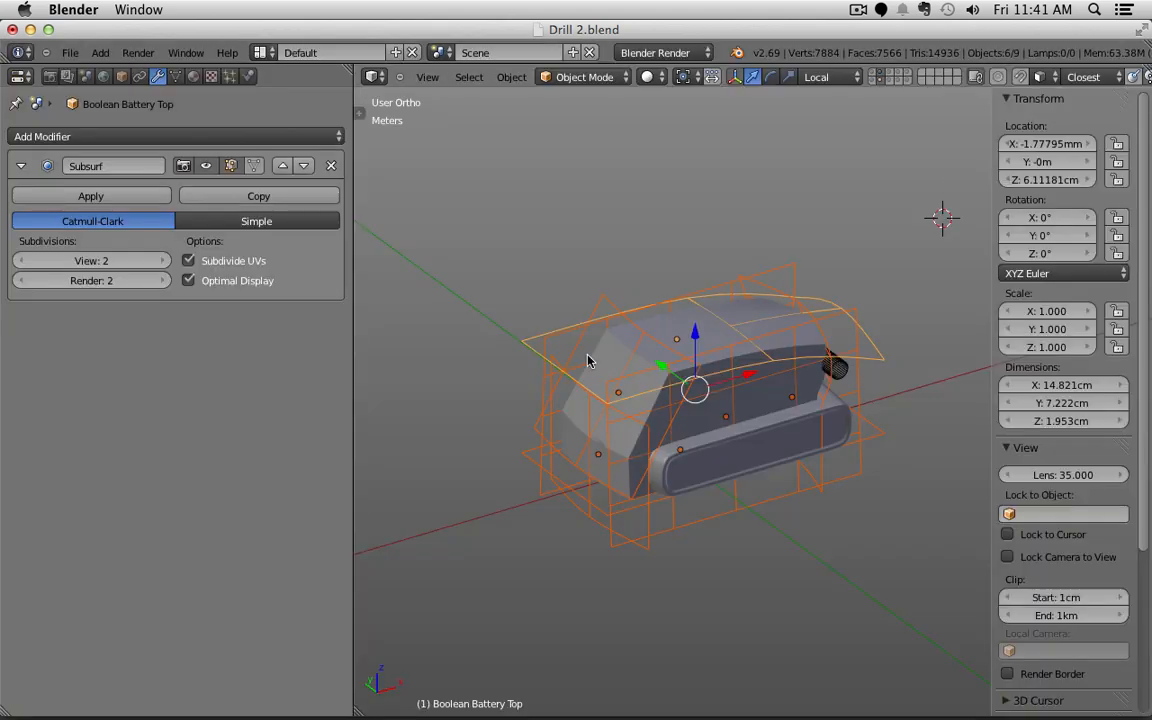
key(super+Tab)
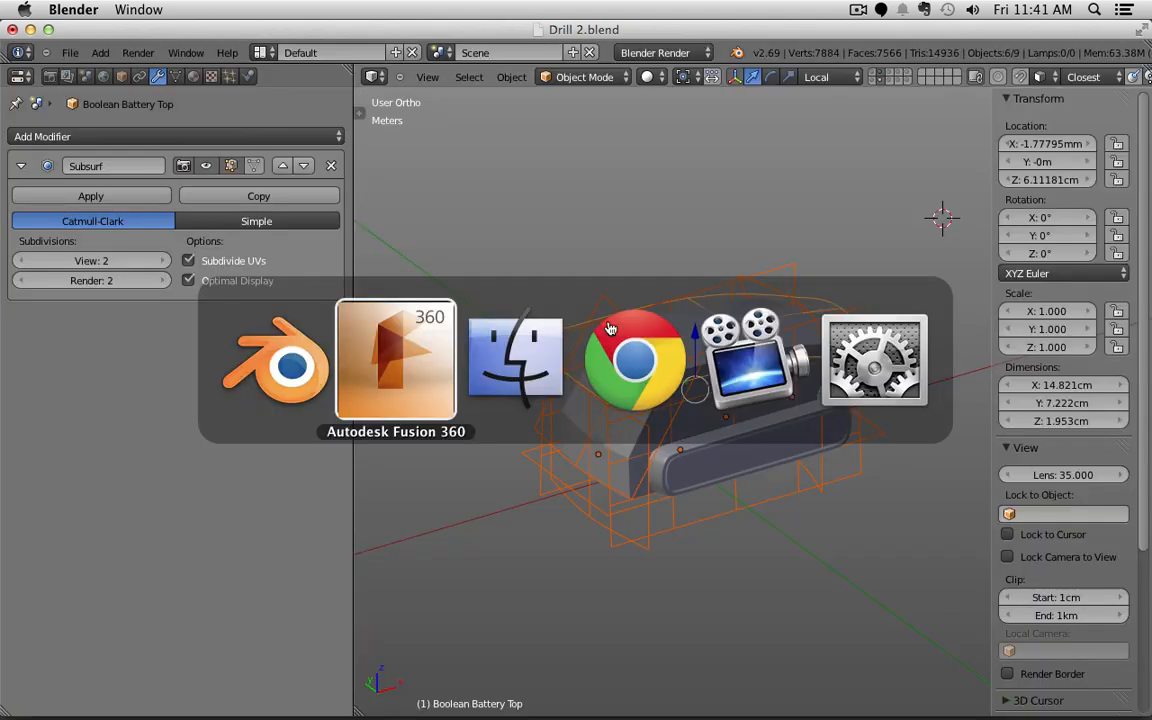
Step: Bring Fusion 360 forward and switch to the Sculpt workspace
click(432, 383)
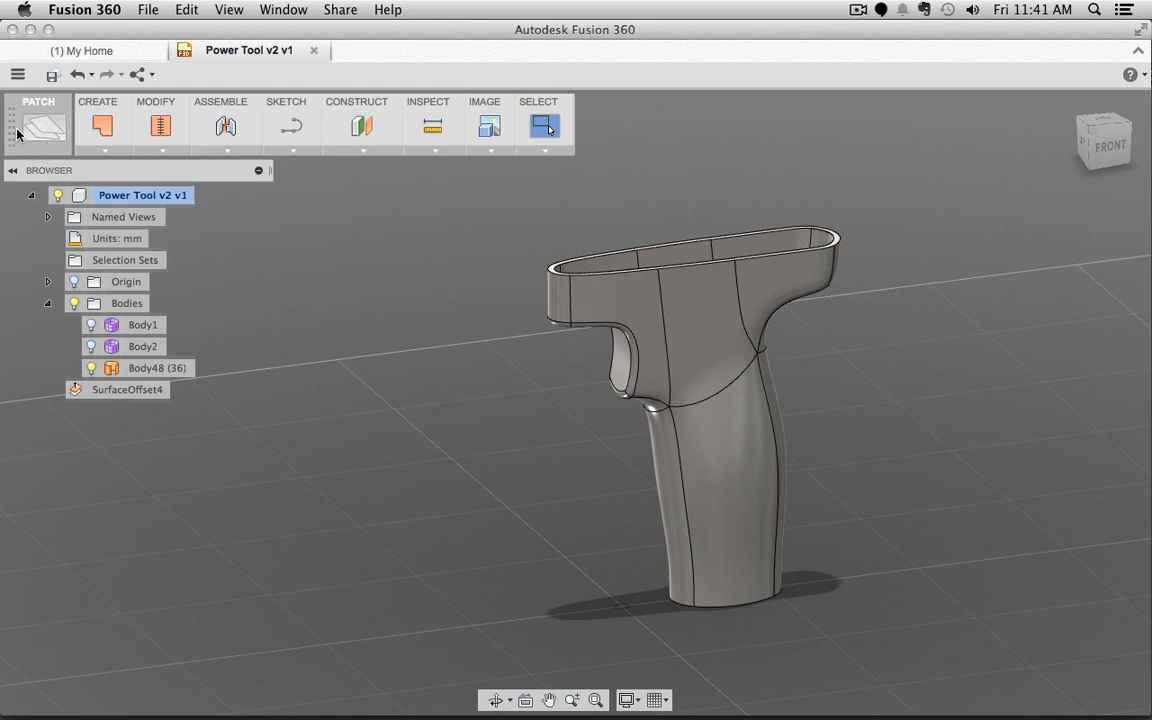
click(46, 130)
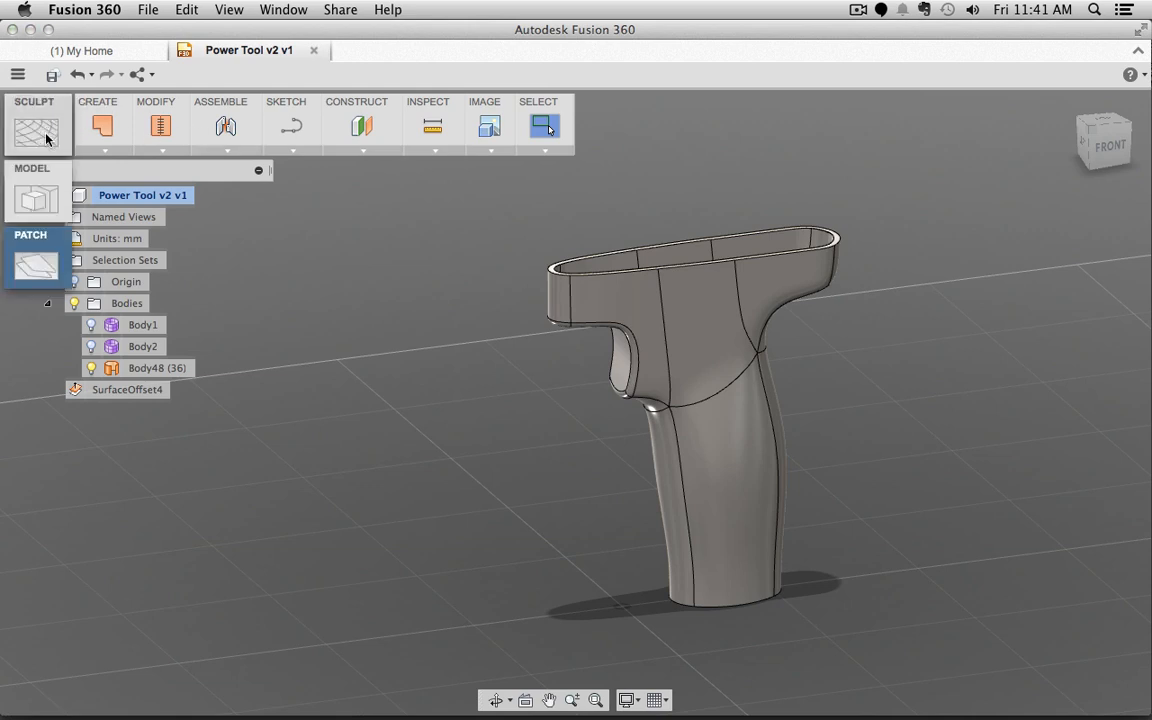
click(36, 190)
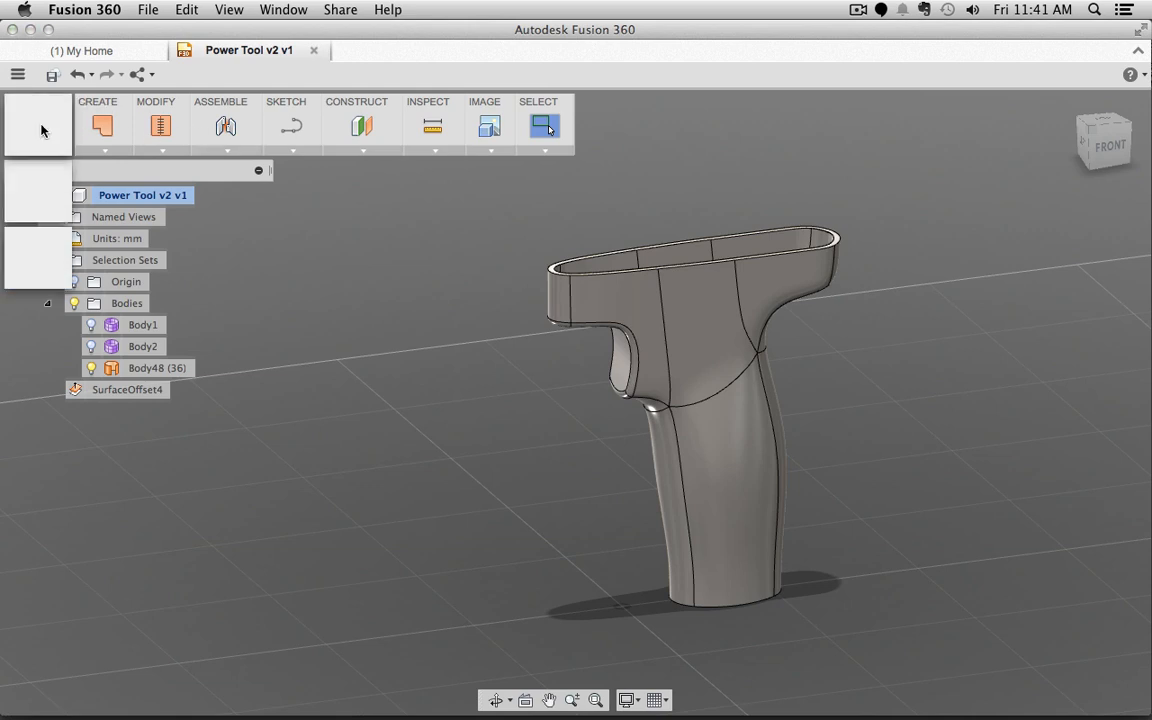
Step: Insert Desktop/Drill 2.obj as a mesh and select the imported MeshBody2
click(164, 152)
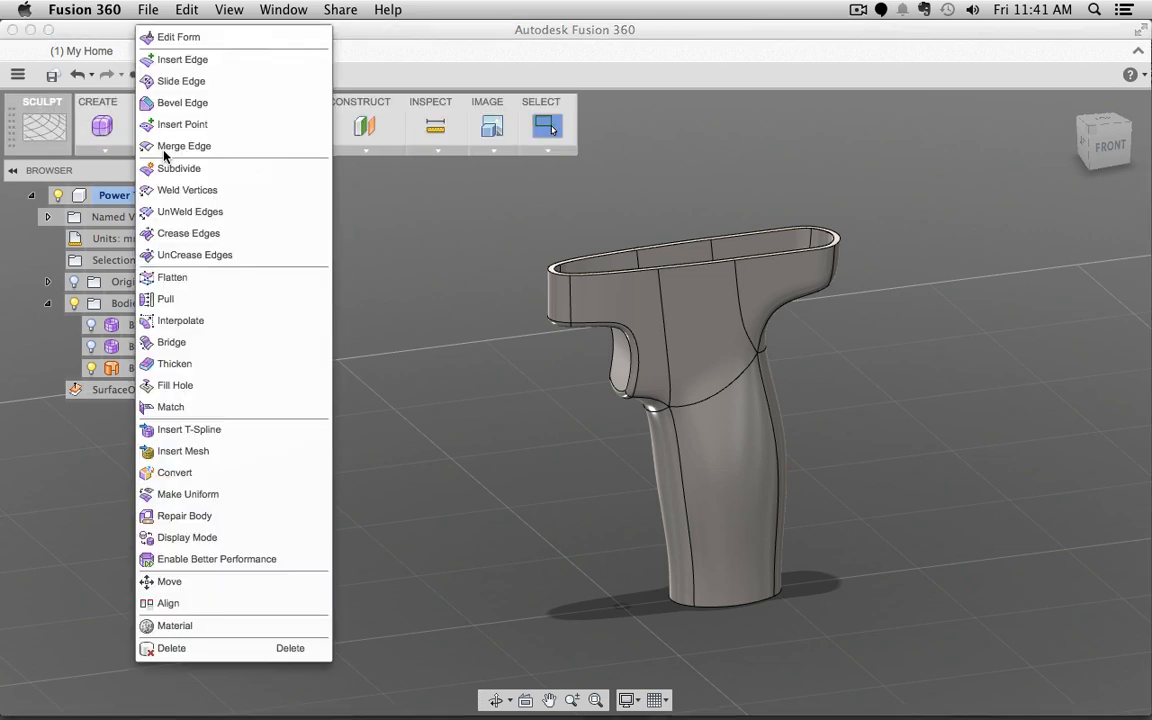
click(198, 453)
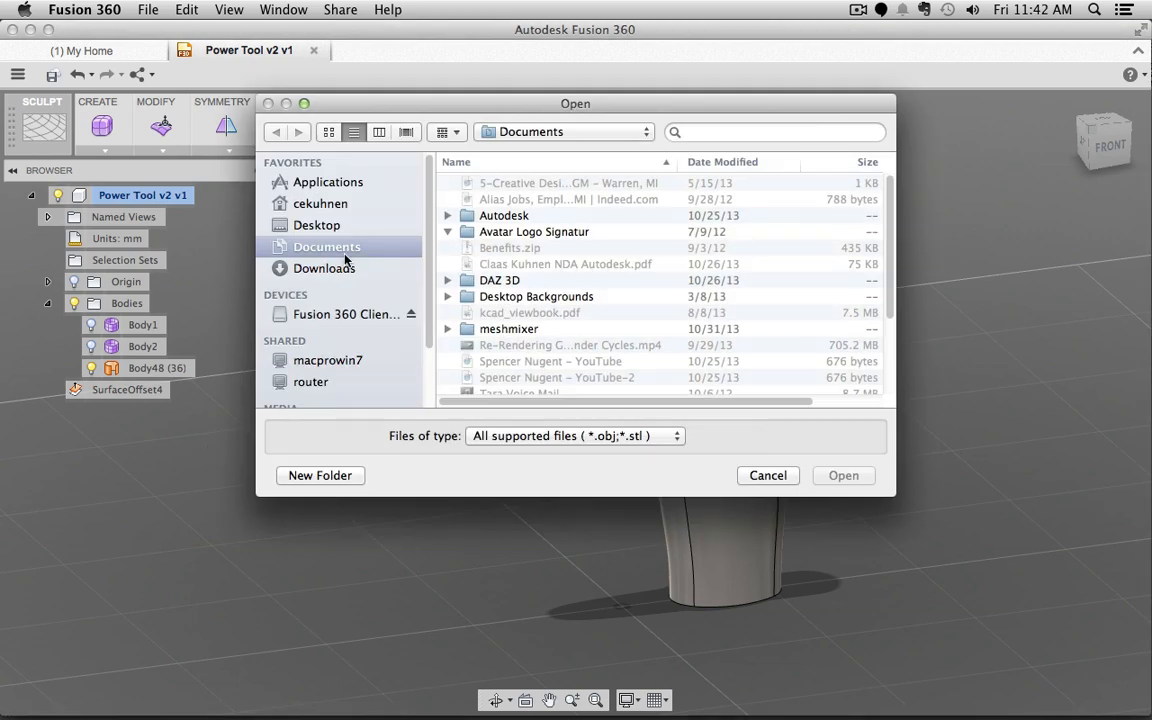
click(337, 227)
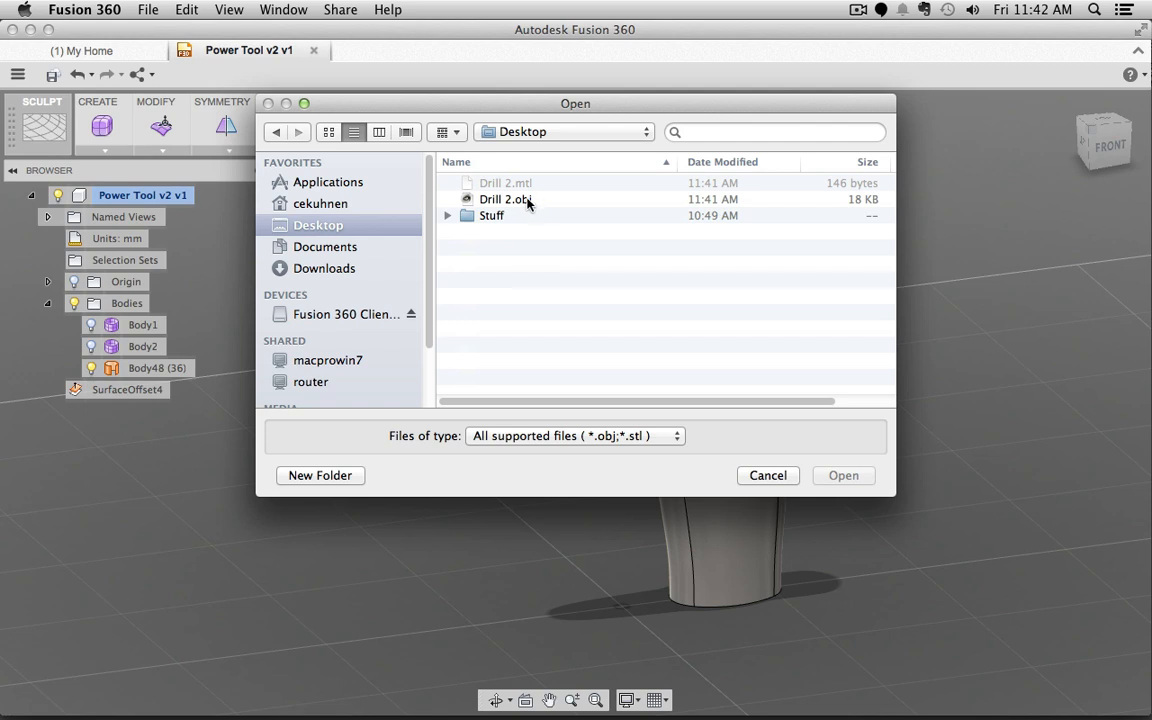
click(525, 199)
click(869, 477)
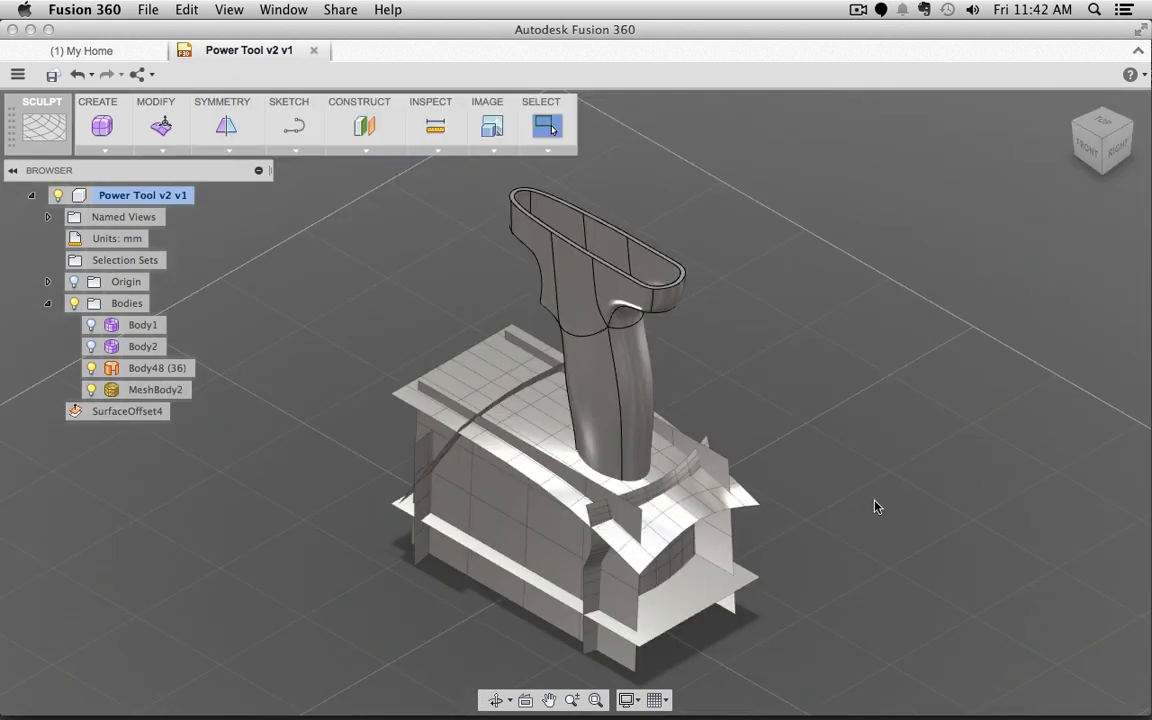
shift+middle_drag(875, 507, 932, 457)
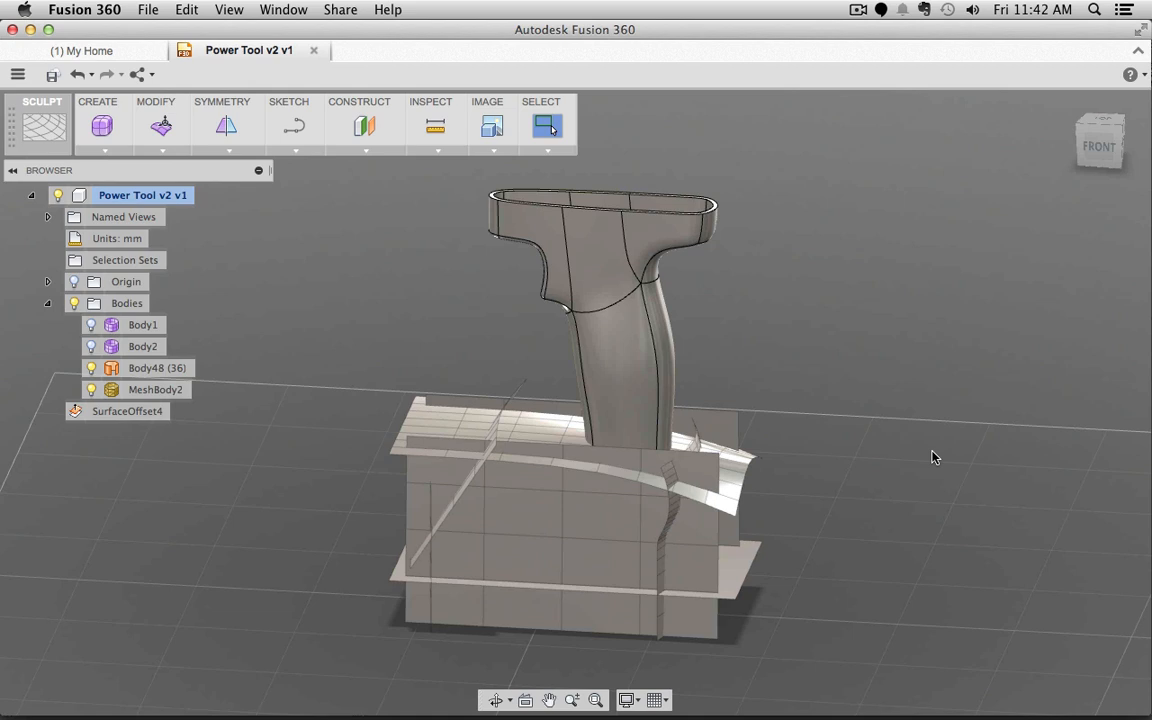
click(600, 542)
click(600, 542)
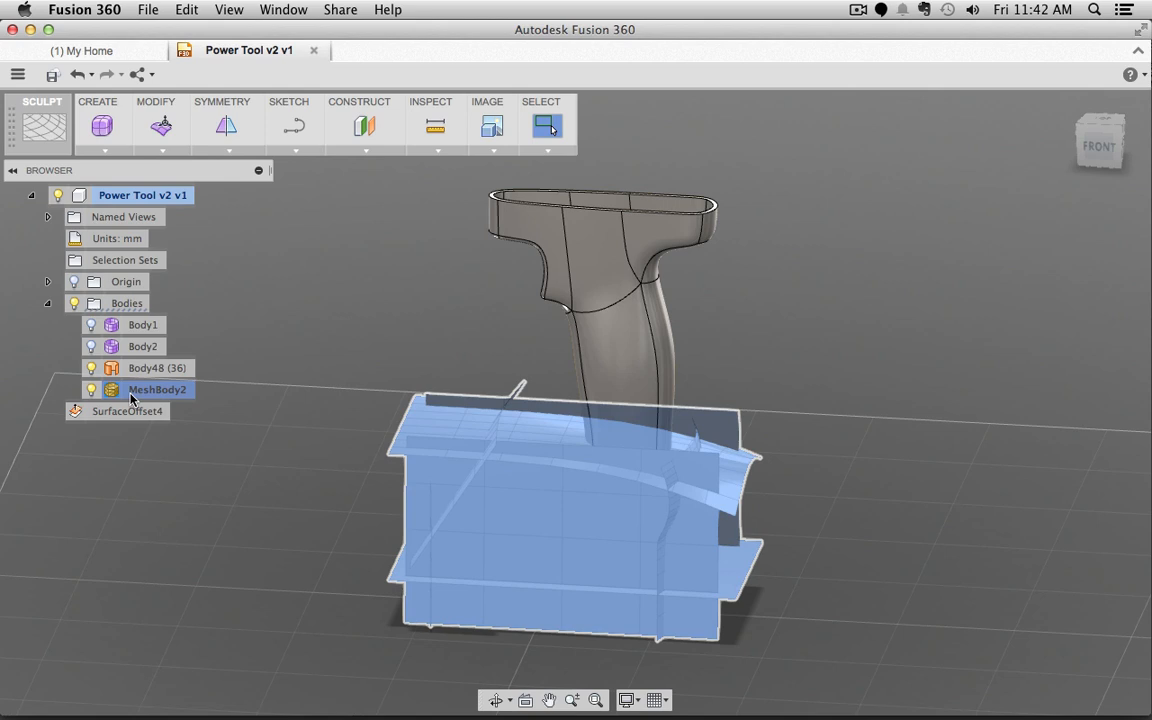
Step: Convert MeshBody2 into T-spline bodies, producing Body49 through Body55
click(142, 392)
right_click(155, 393)
click(201, 469)
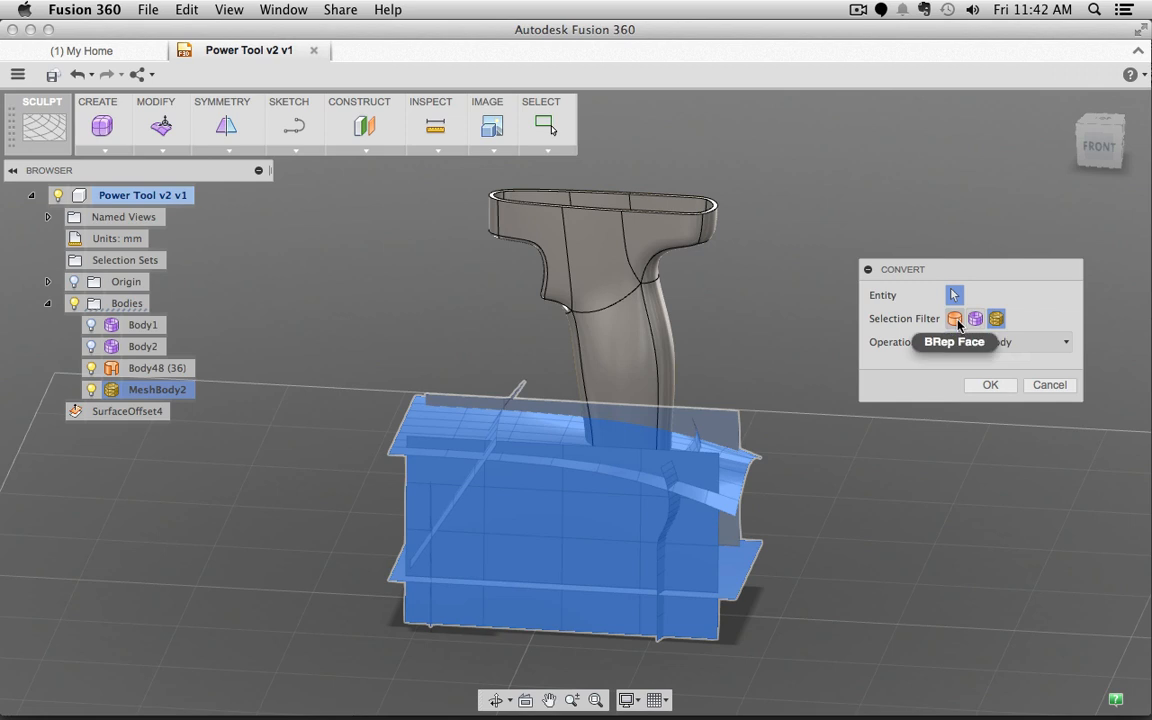
click(990, 386)
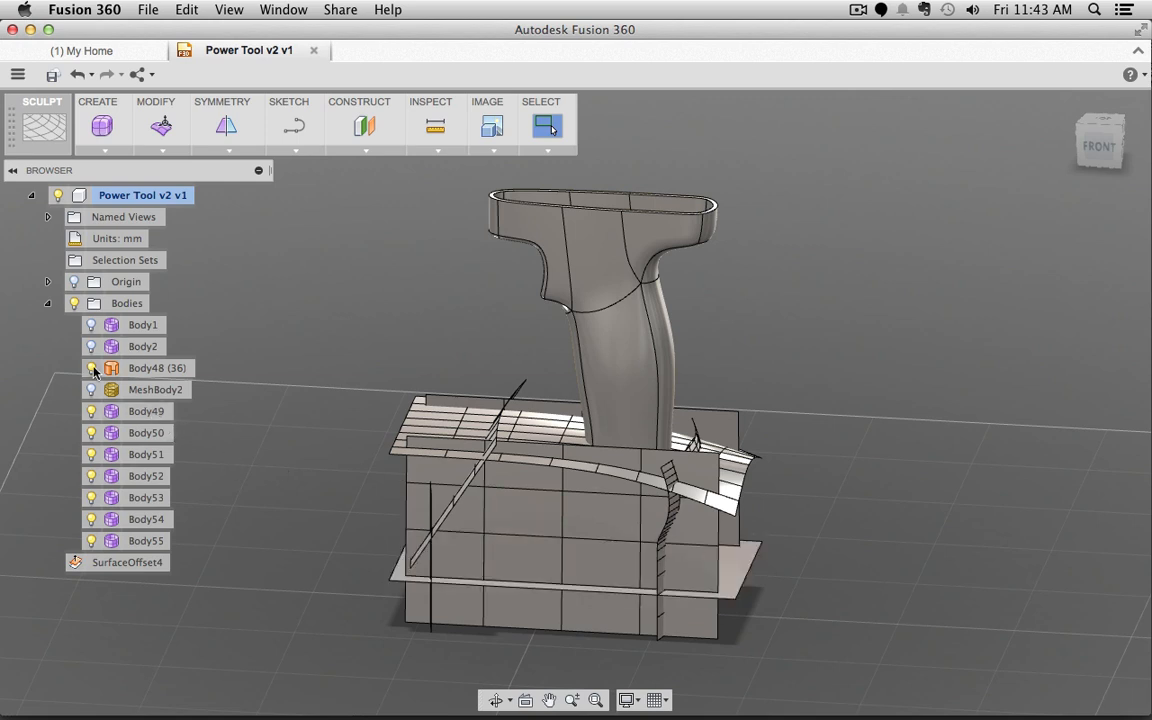
Step: Convert T-spline bodies Body49–Body55 to surface bodies Body56–Body62 using the T-Spline Body filter
click(147, 411)
shift+click(158, 542)
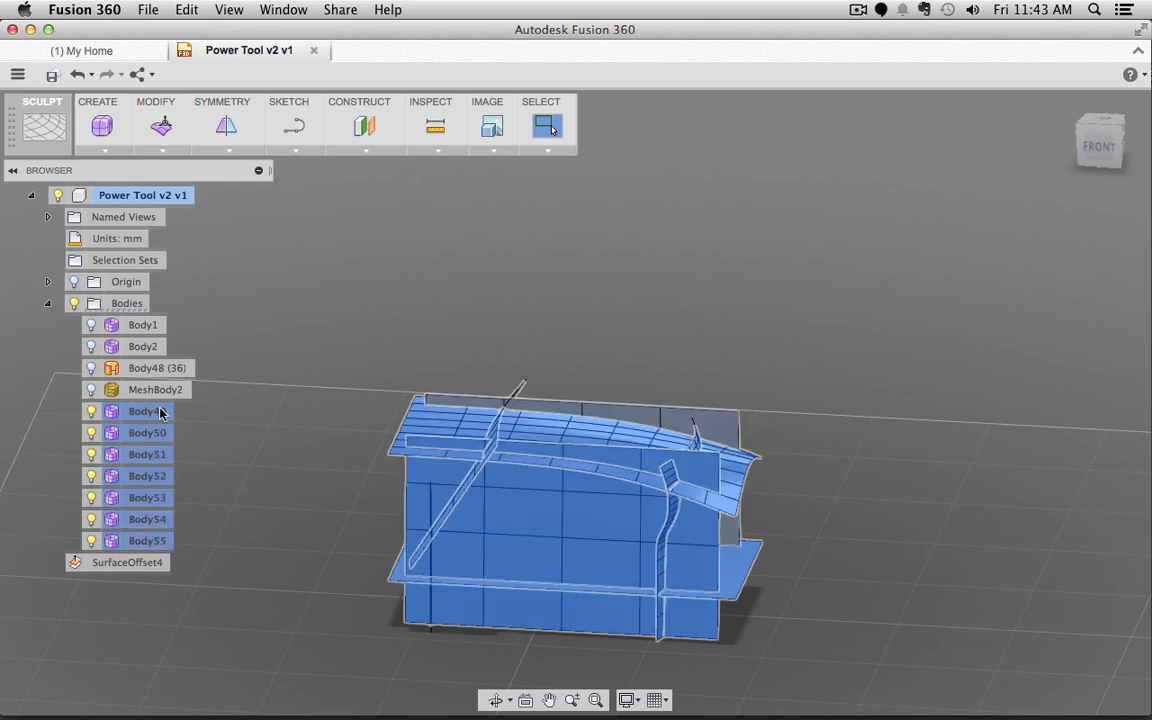
right_click(151, 457)
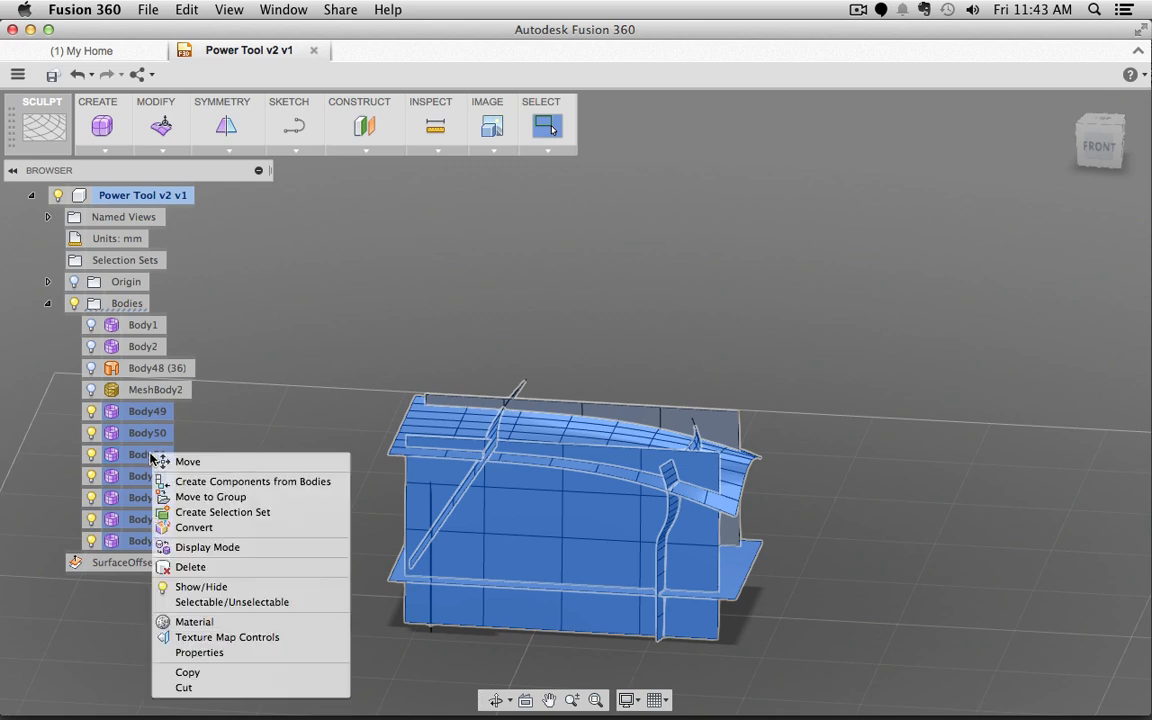
click(190, 527)
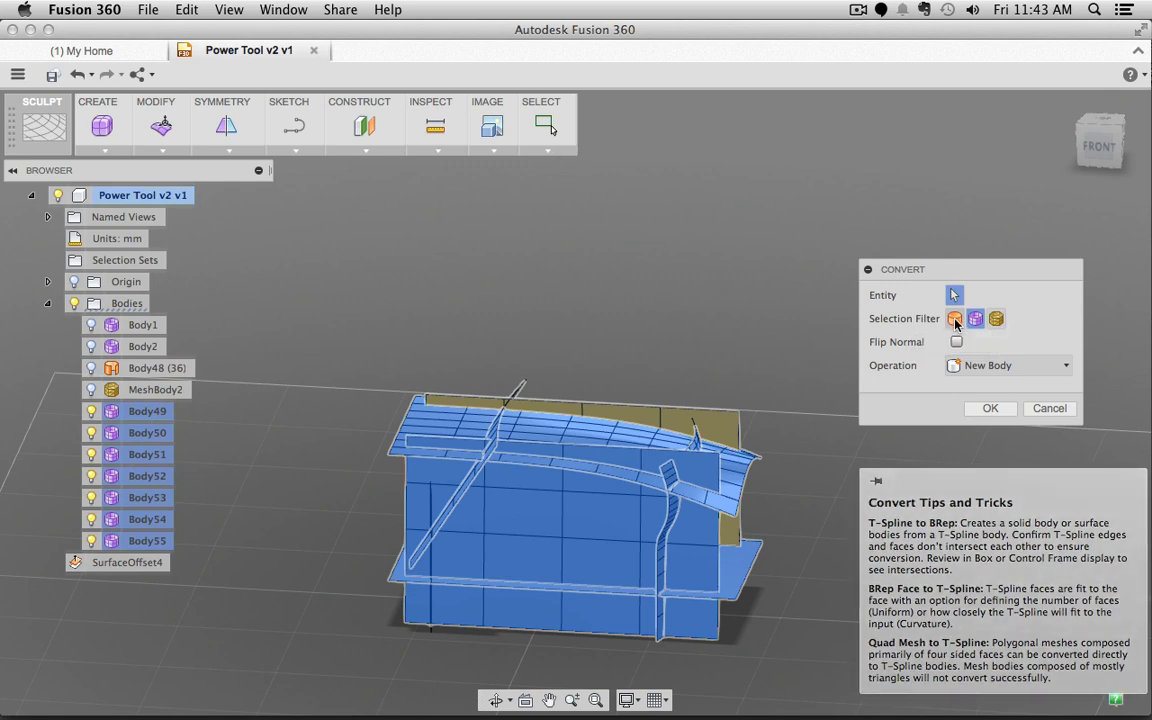
click(967, 323)
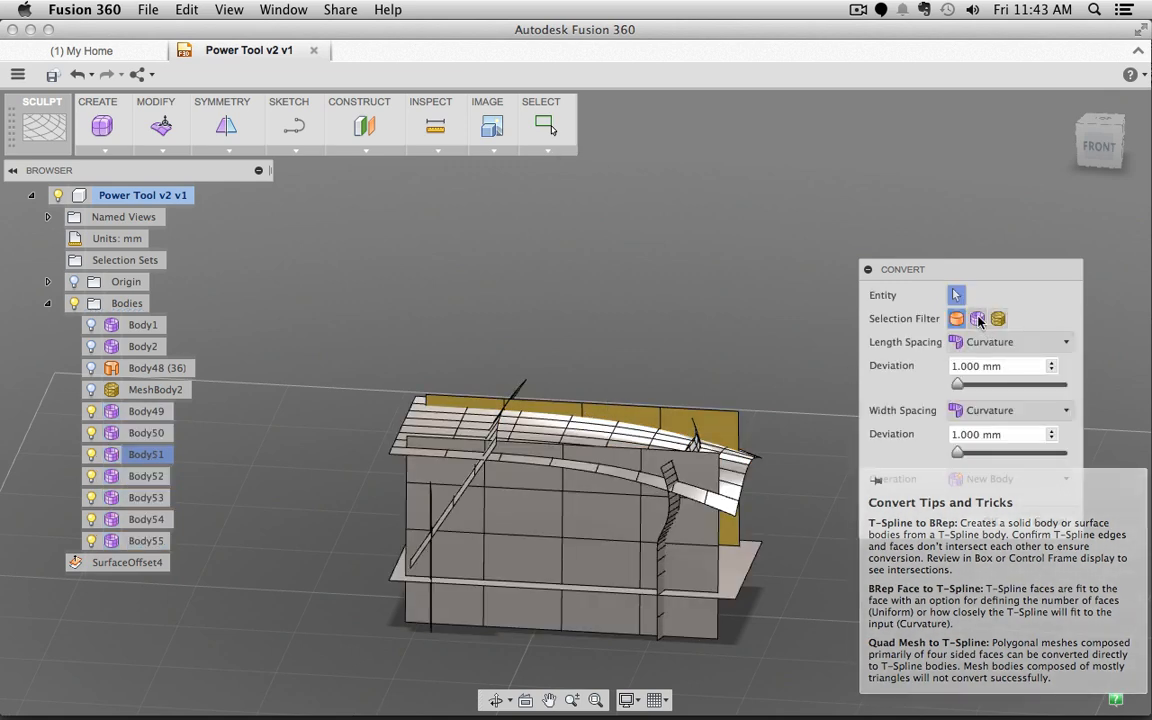
click(977, 319)
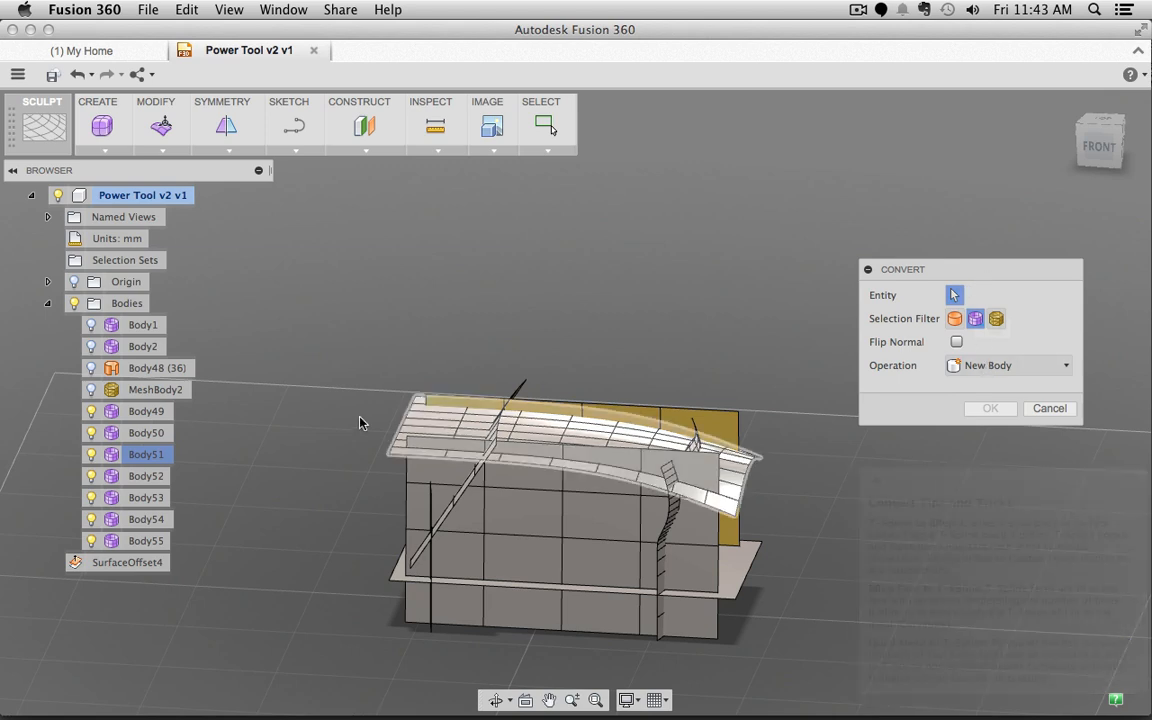
drag(360, 291, 805, 683)
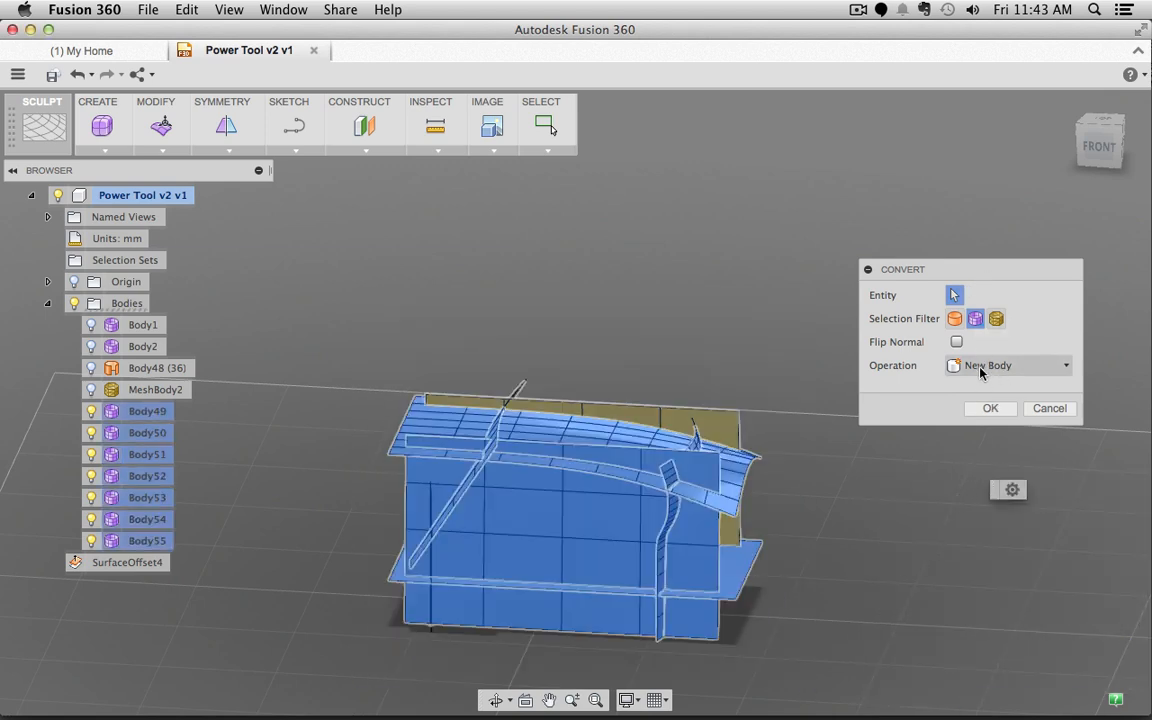
click(988, 410)
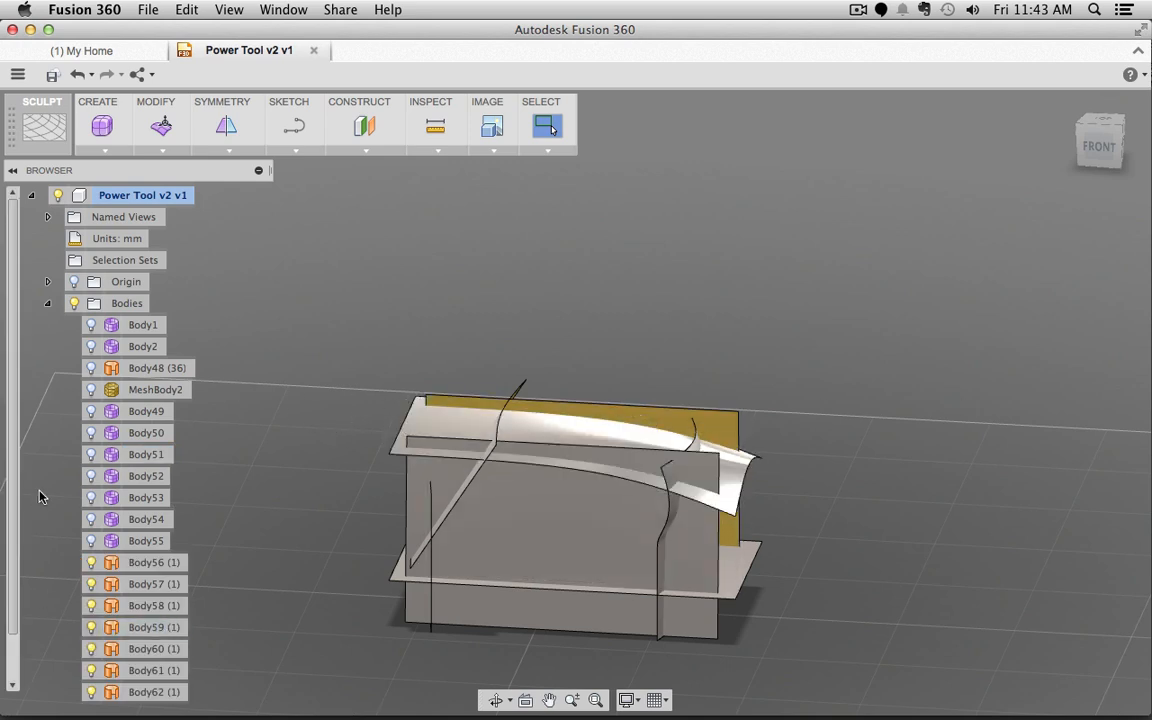
shift+click(152, 543)
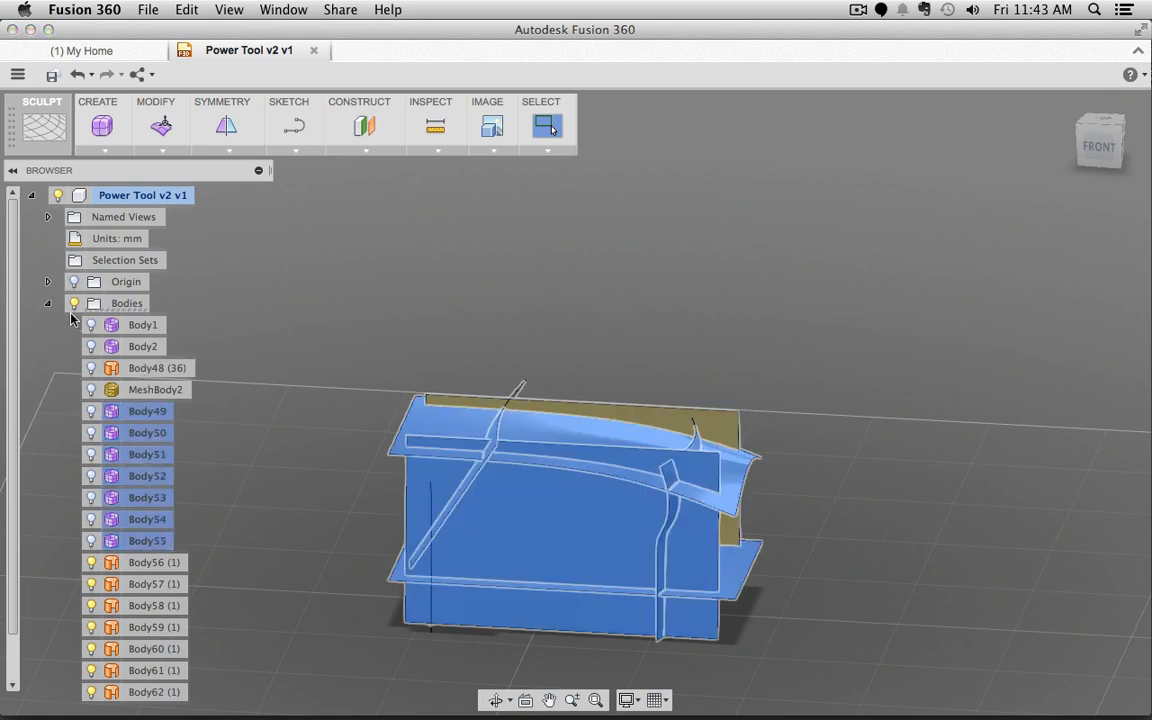
click(342, 428)
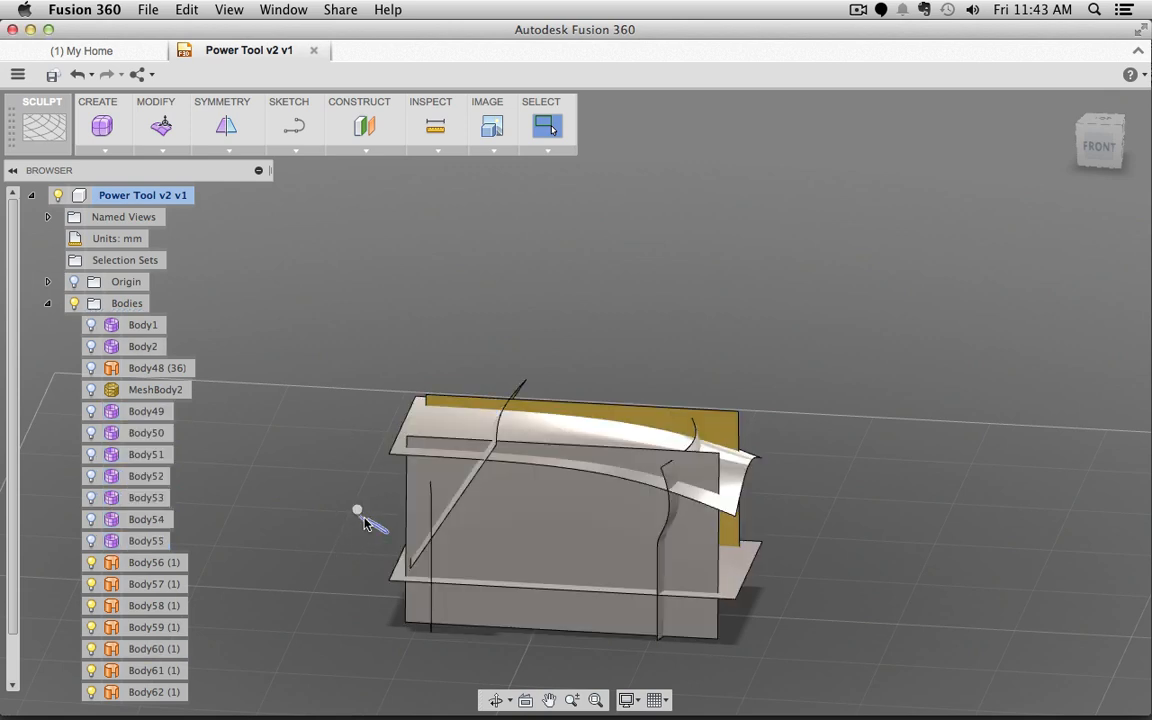
middle_drag(357, 512, 416, 380)
Step: In Blender, select the Battery Pack and return it from Edit Mode to Object Mode
key(super+Tab)
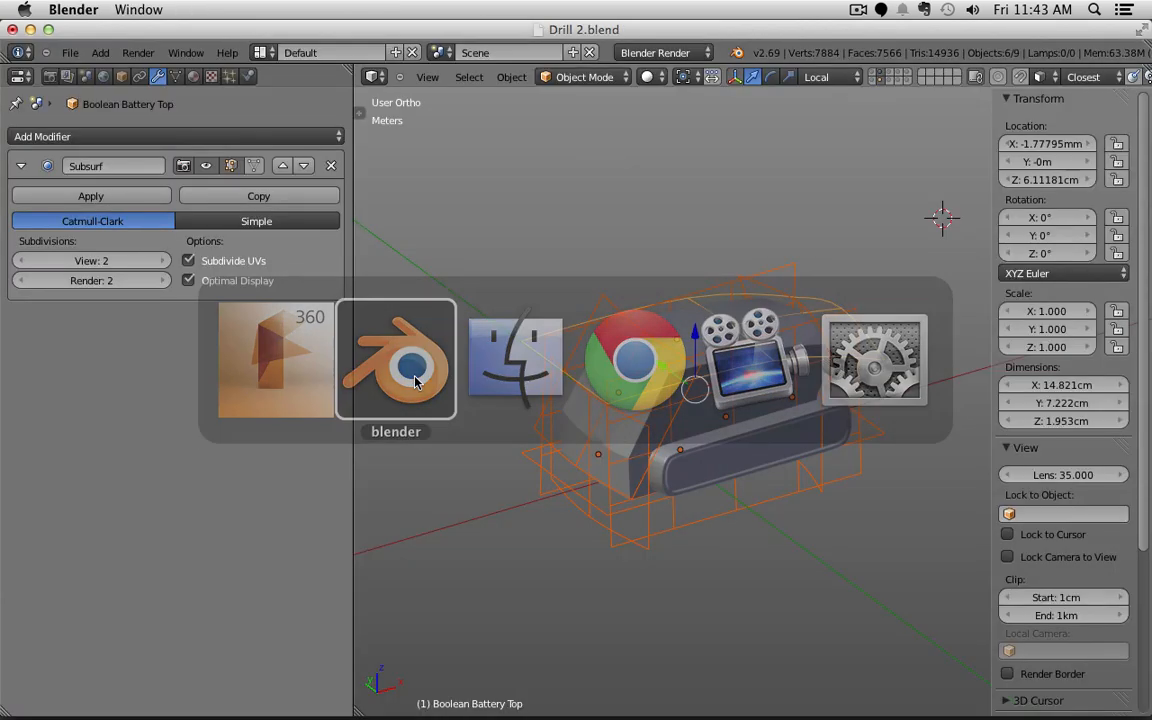
key(Tab)
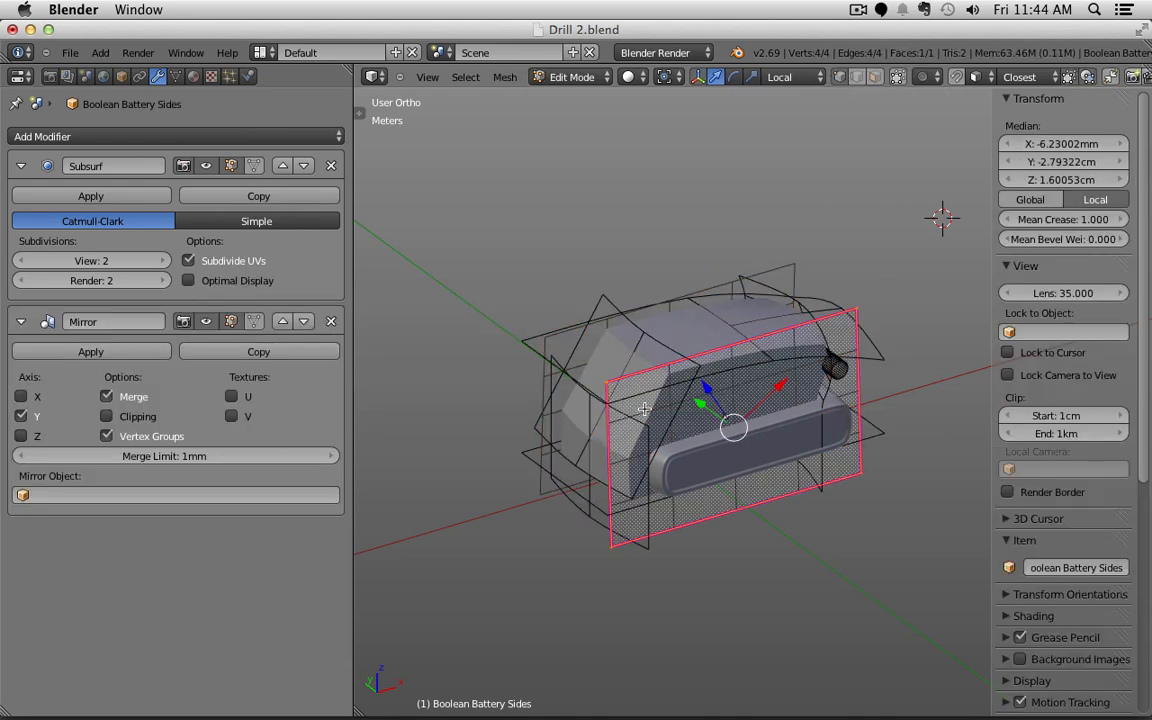
key(Tab)
right_click(659, 358)
key(Tab)
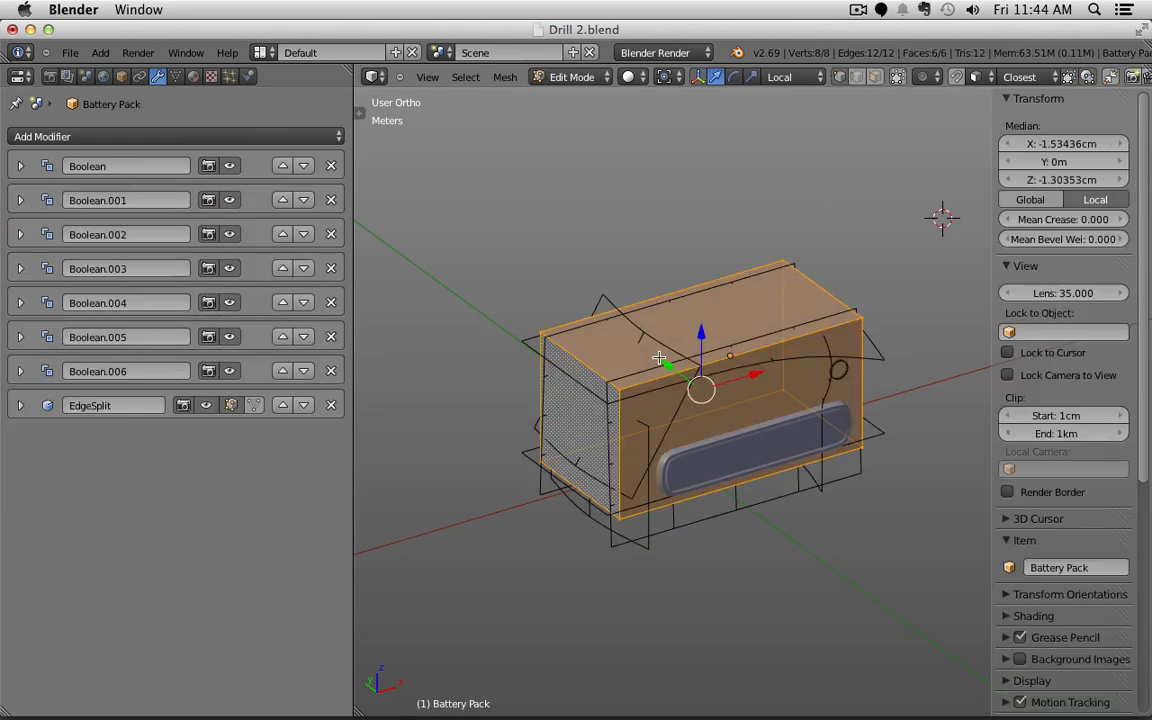
middle_drag(659, 358, 659, 496)
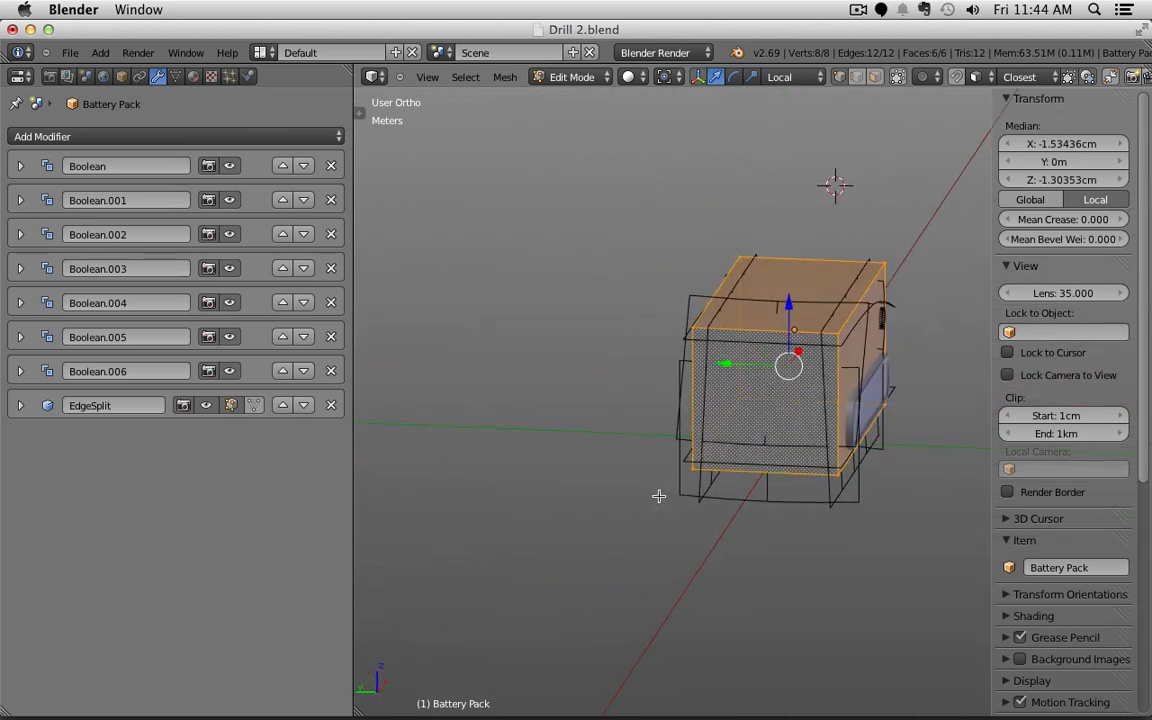
key(Tab)
middle_drag(690, 455, 603, 505)
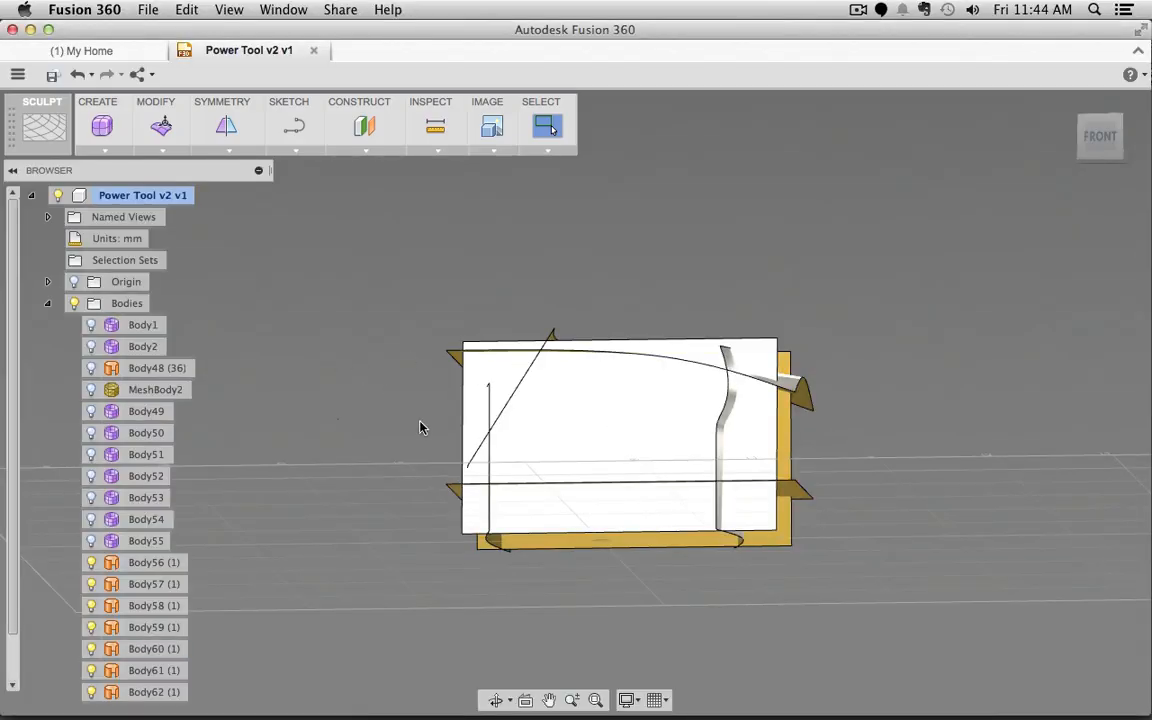
shift+middle_drag(422, 424, 482, 424)
click(483, 427)
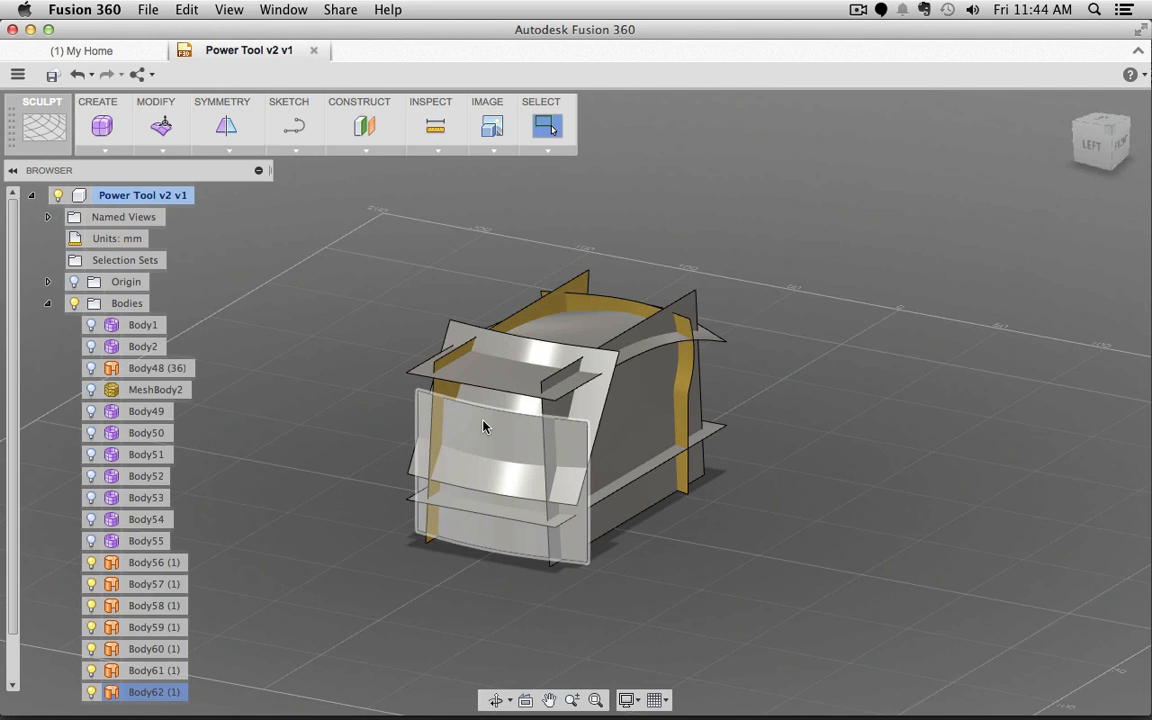
click(555, 334)
click(847, 418)
shift+middle_drag(847, 418, 680, 435)
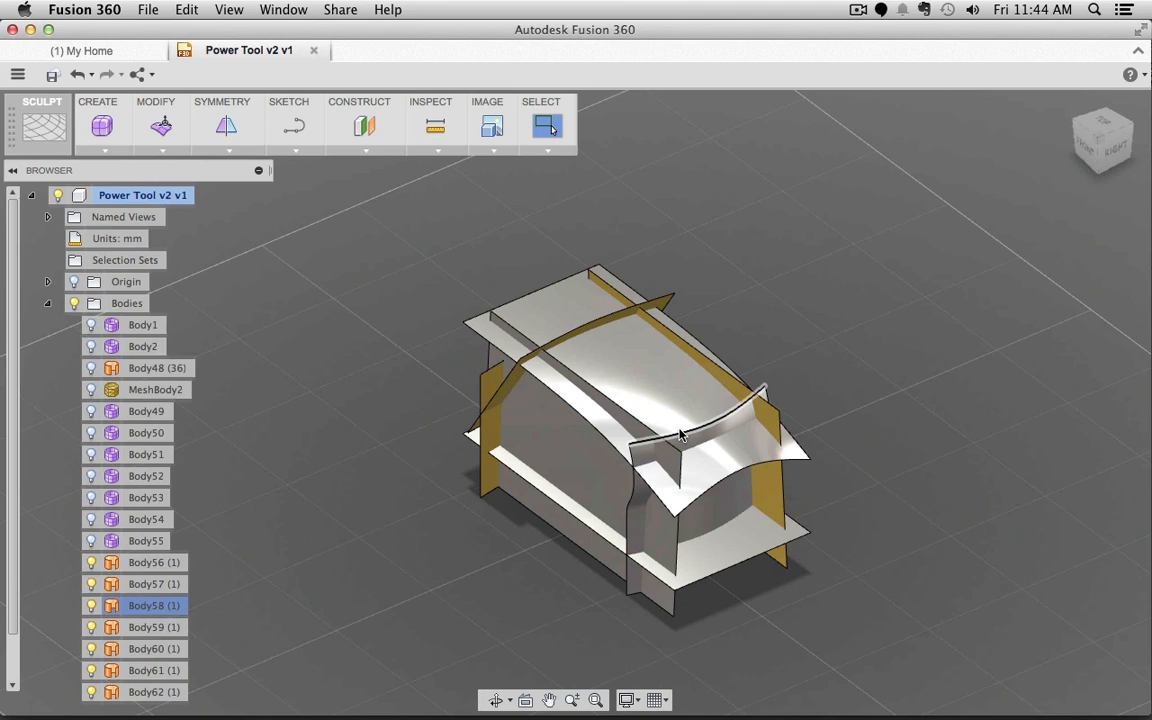
click(671, 416)
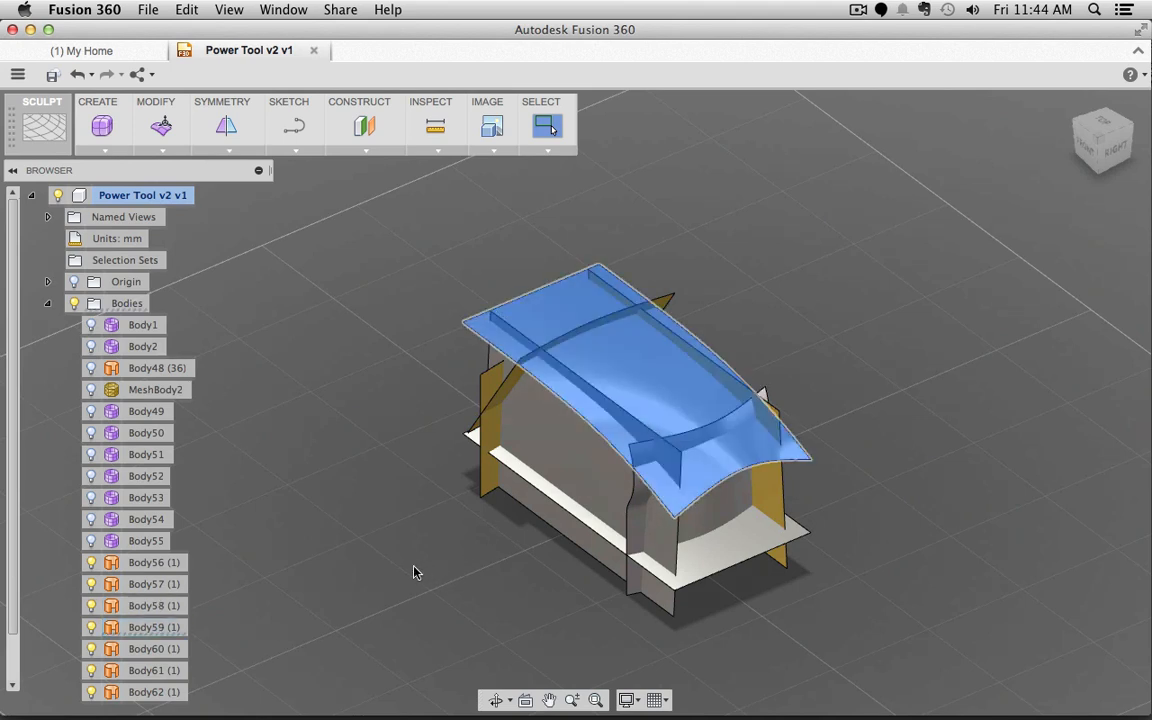
shift+middle_drag(417, 572, 350, 528)
click(519, 386)
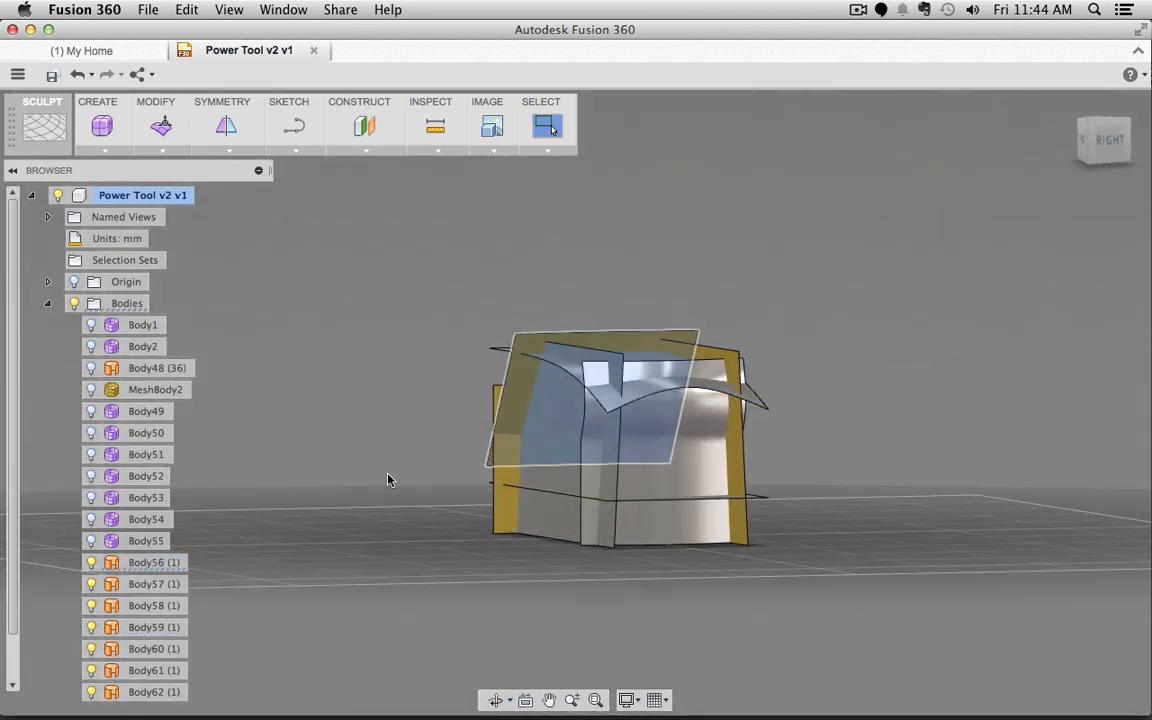
shift+middle_drag(453, 457, 427, 489)
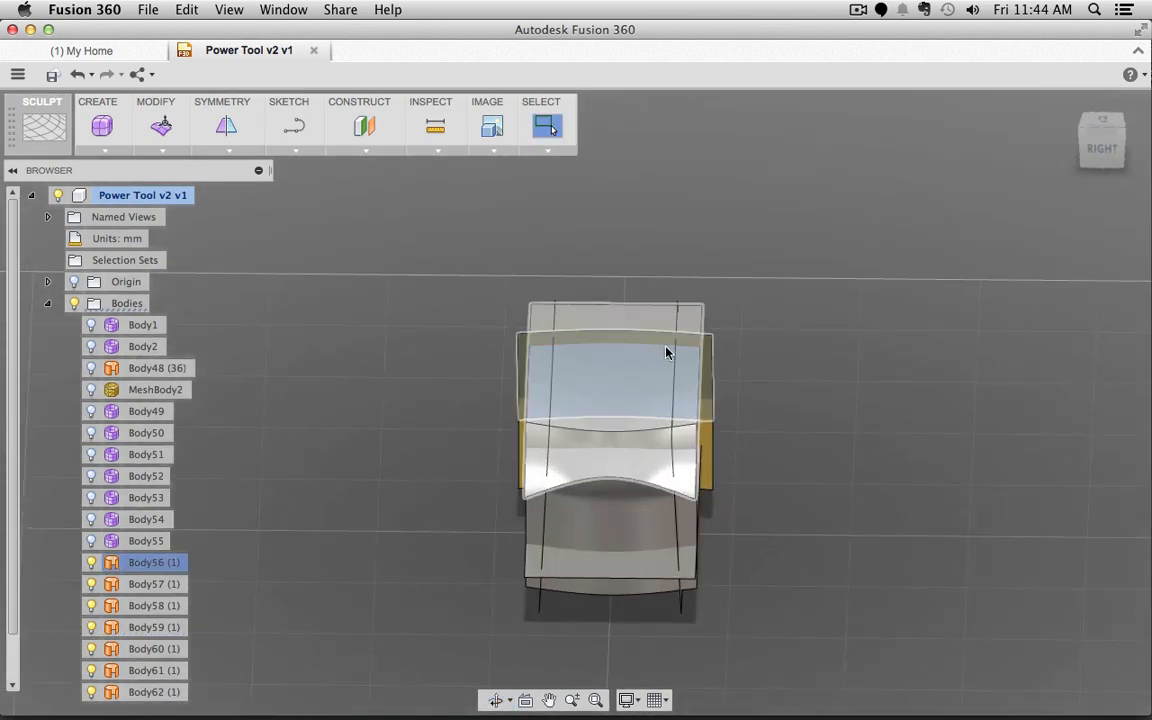
shift+middle_drag(413, 449, 553, 432)
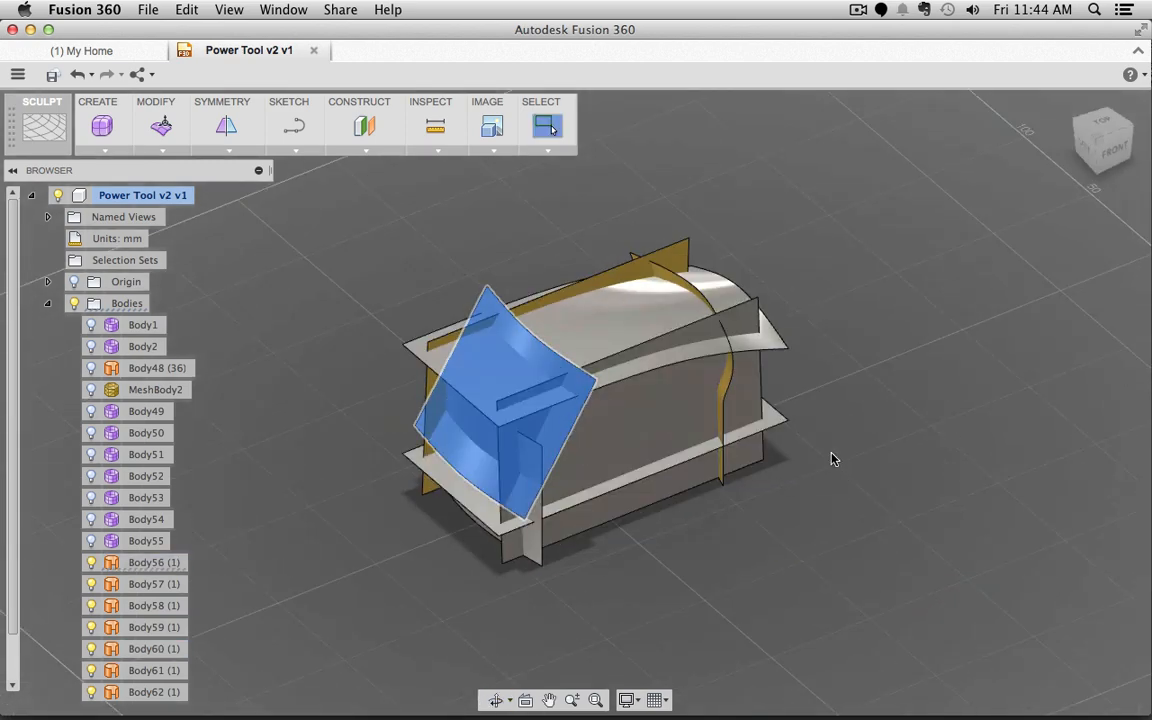
click(607, 321)
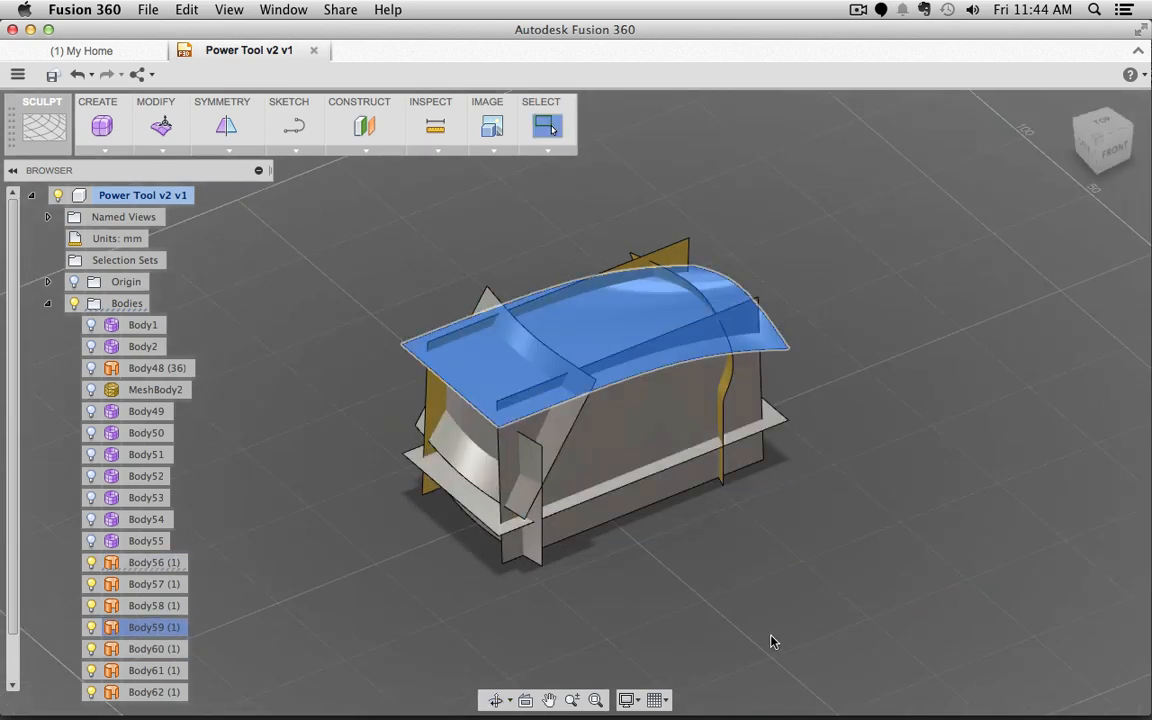
shift+middle_drag(760, 648, 789, 541)
click(617, 379)
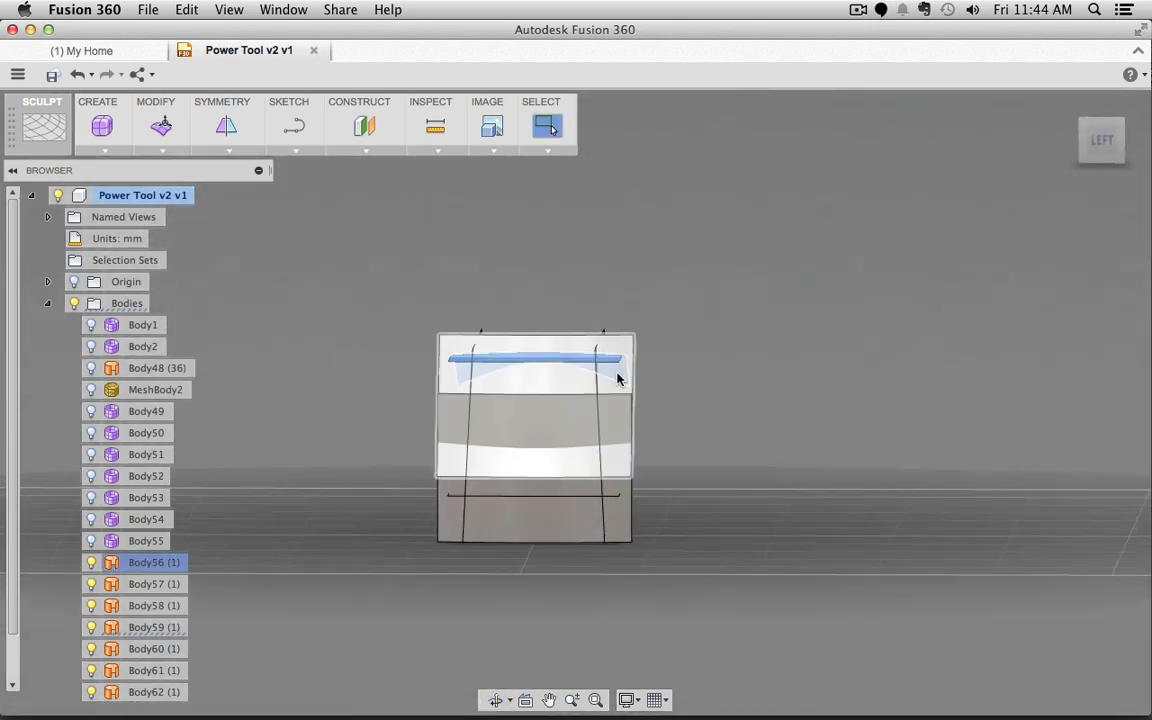
shift+middle_drag(782, 518, 562, 583)
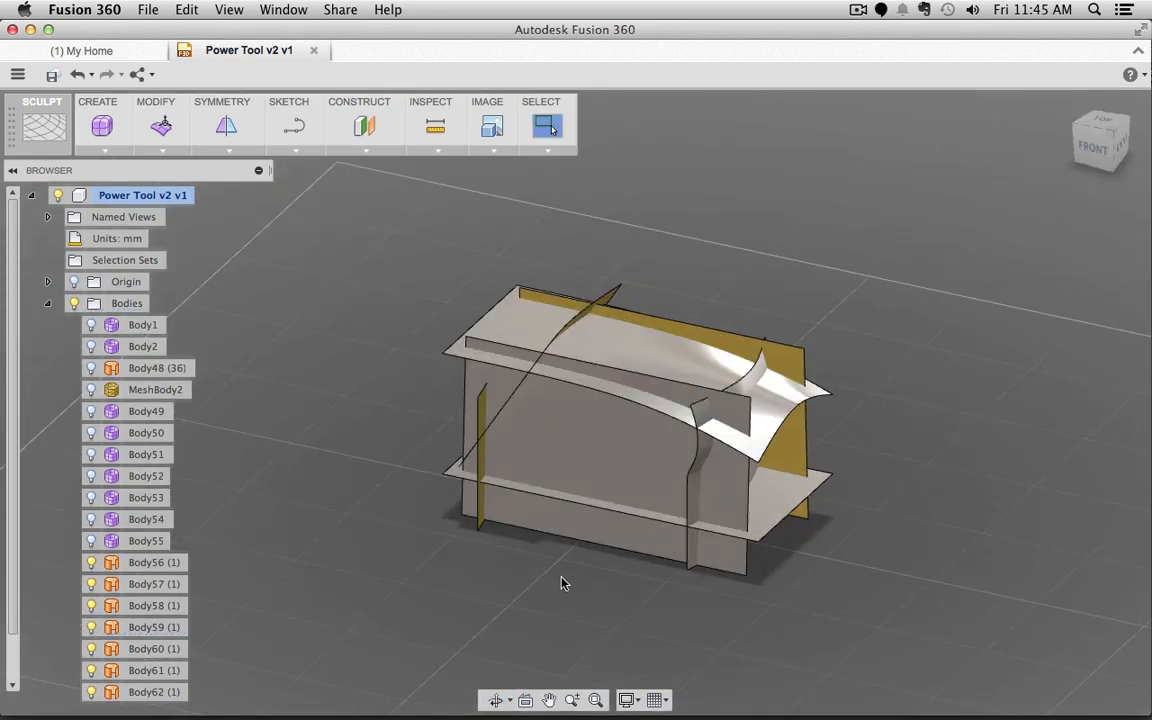
click(630, 347)
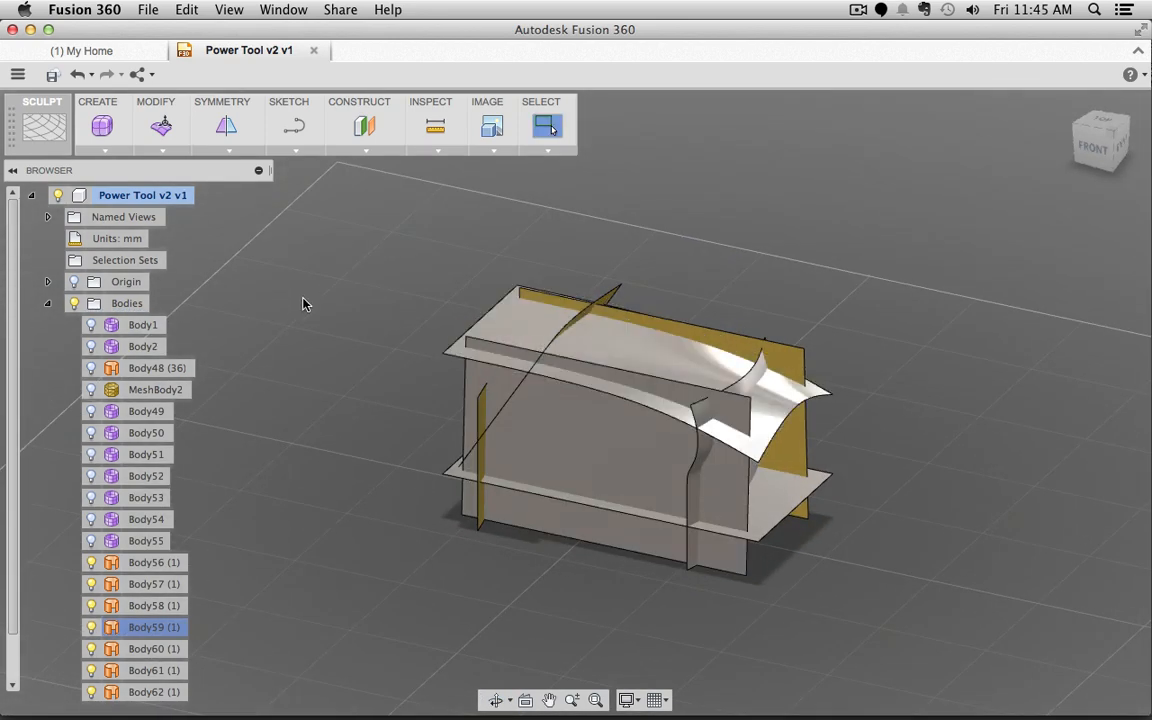
Step: In the PATCH workspace, trim with the curved top surface, marking the strips above it
click(36, 122)
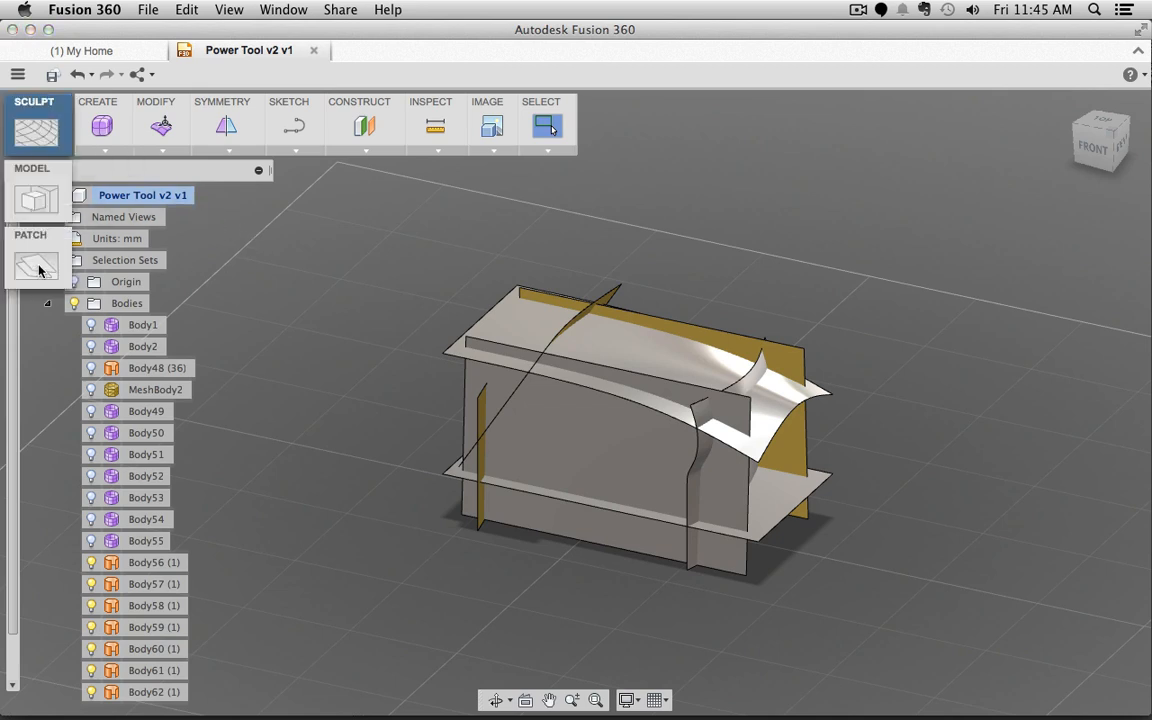
click(37, 262)
click(161, 148)
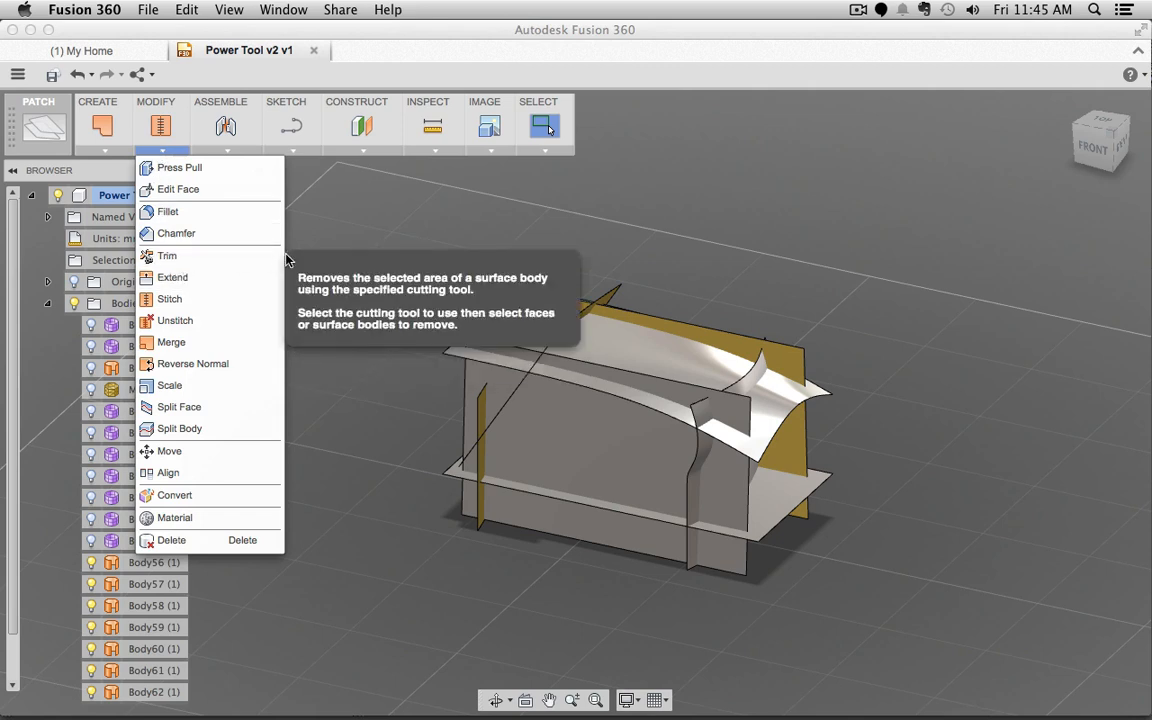
click(205, 257)
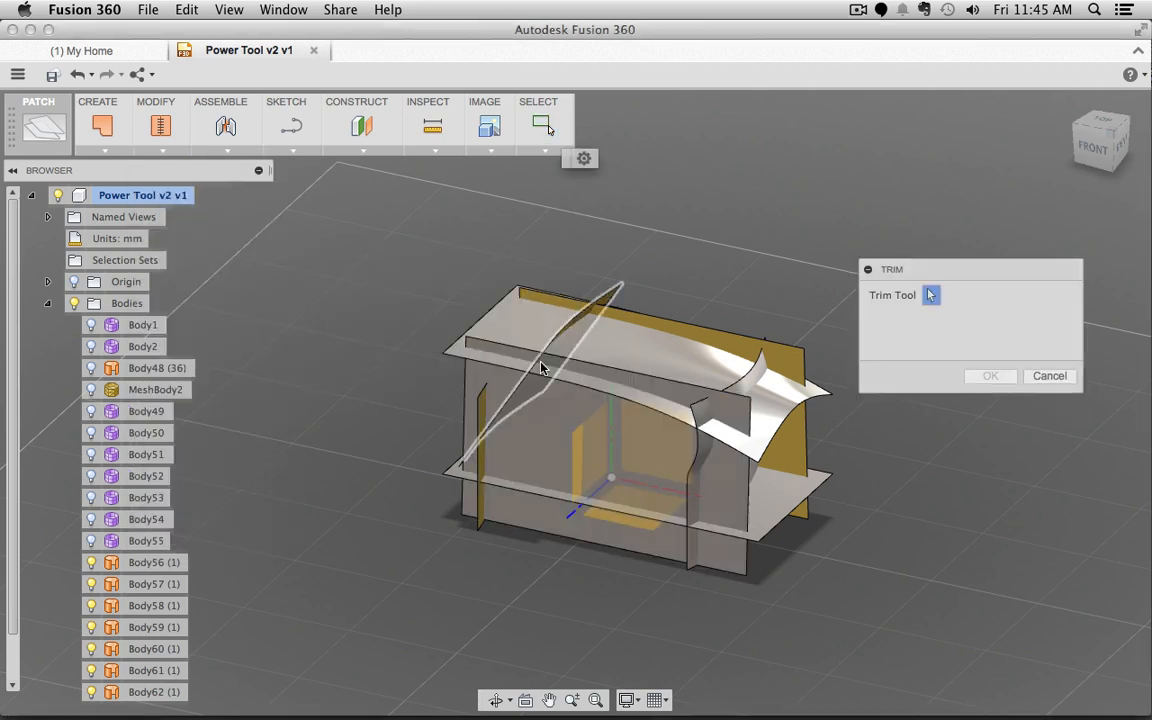
click(639, 362)
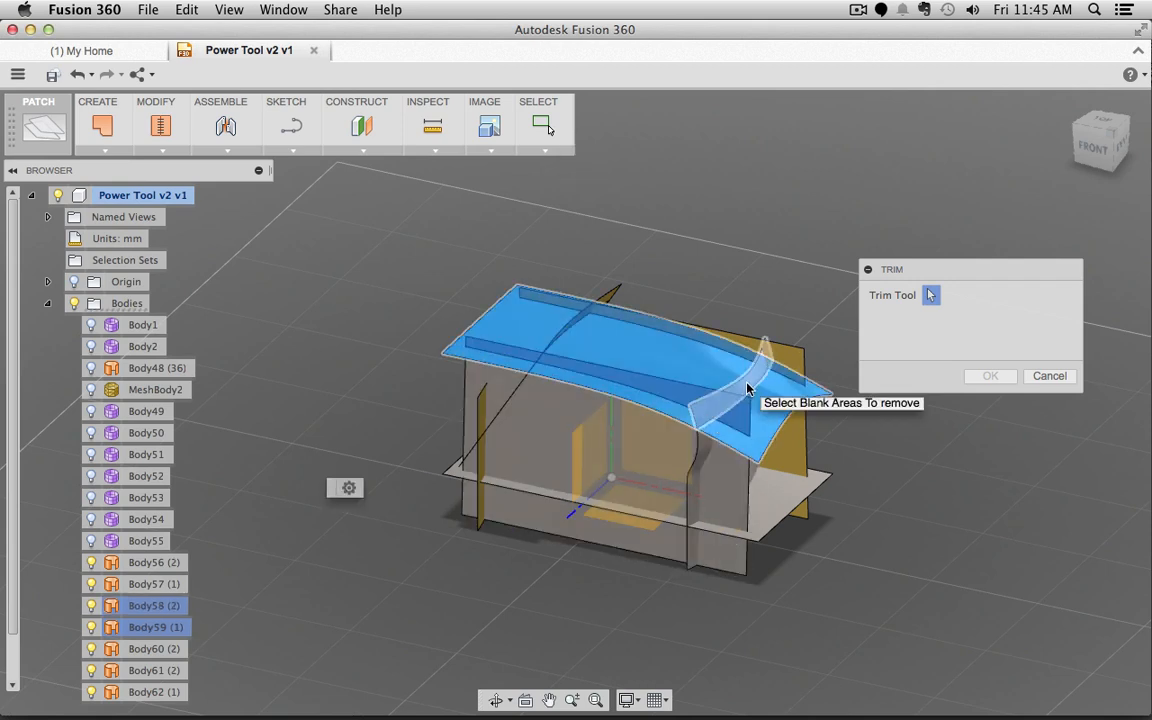
click(746, 390)
click(737, 413)
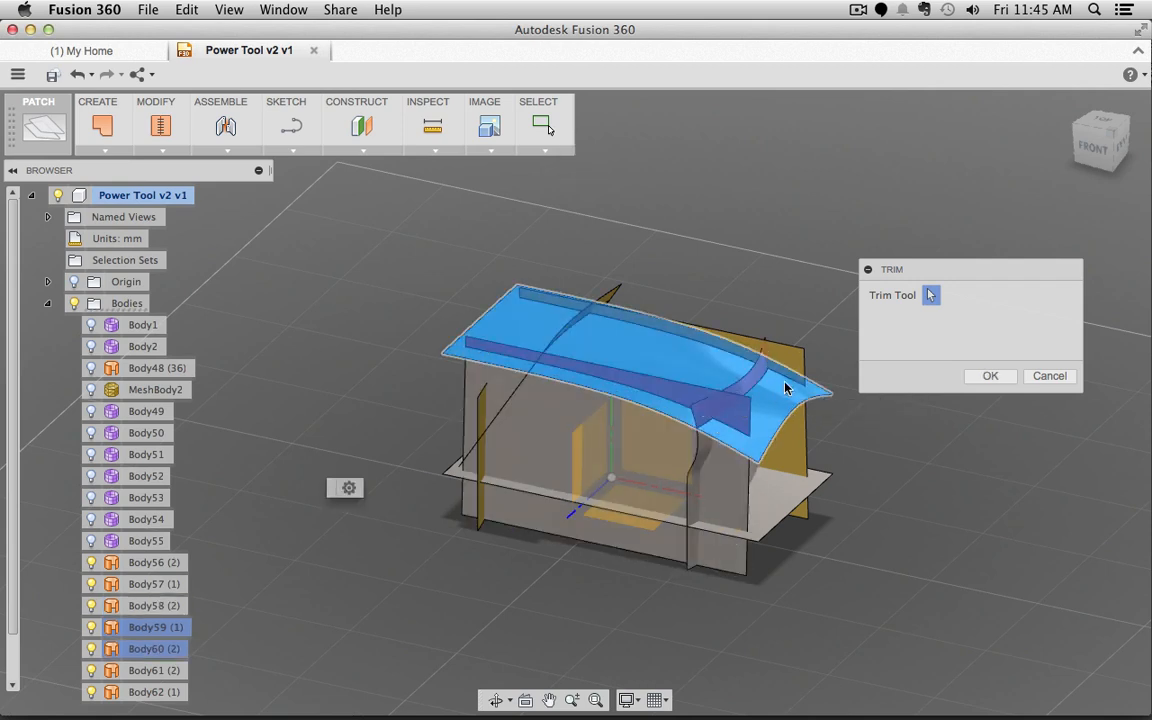
click(794, 359)
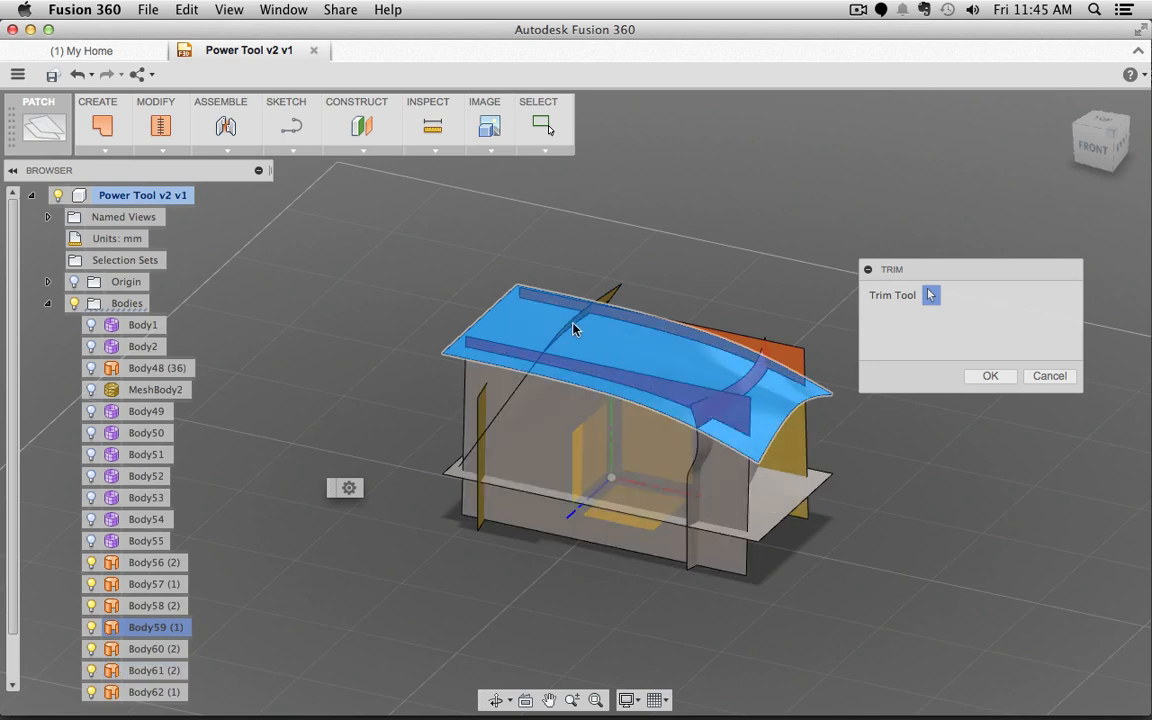
Step: Add the front strip as a second cutting tool and apply the trim
shift+middle_drag(400, 484, 535, 462)
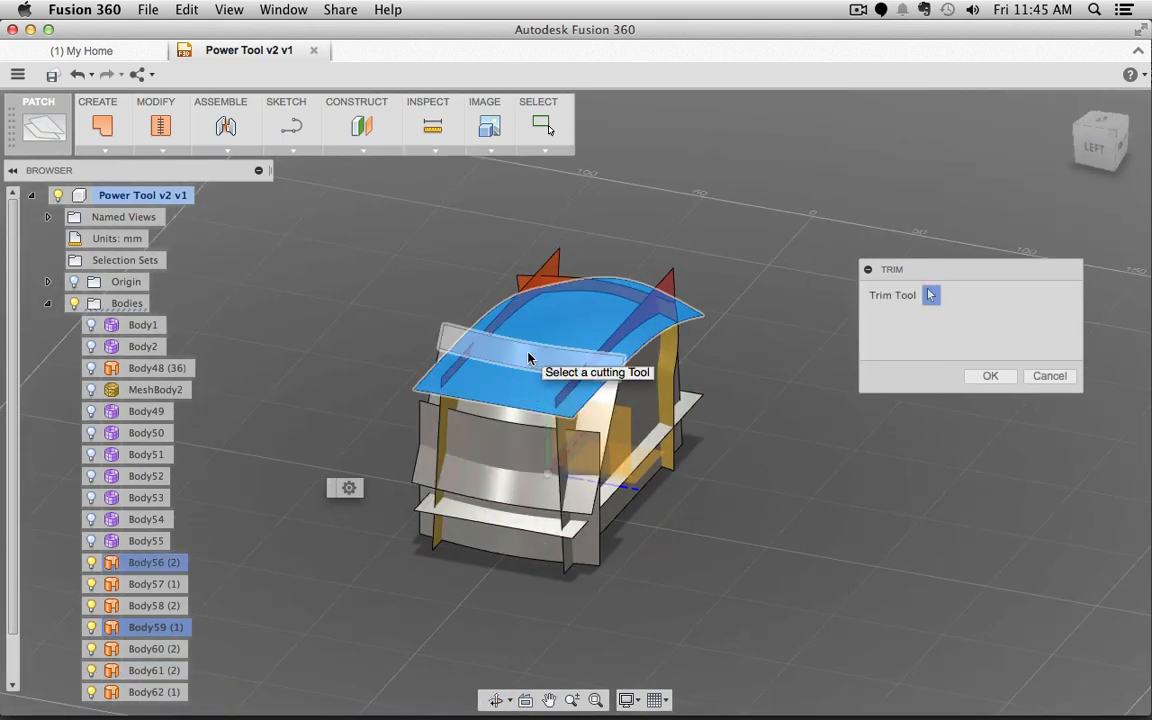
click(529, 358)
shift+middle_drag(770, 575, 795, 559)
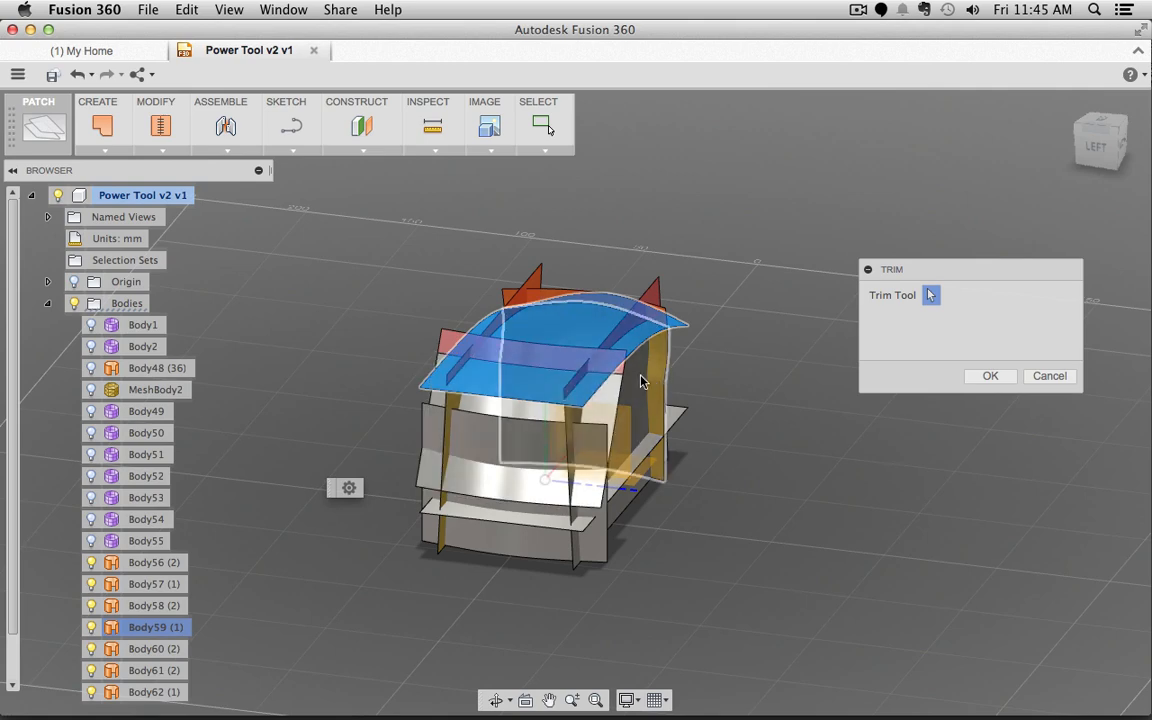
shift+middle_drag(700, 543, 600, 520)
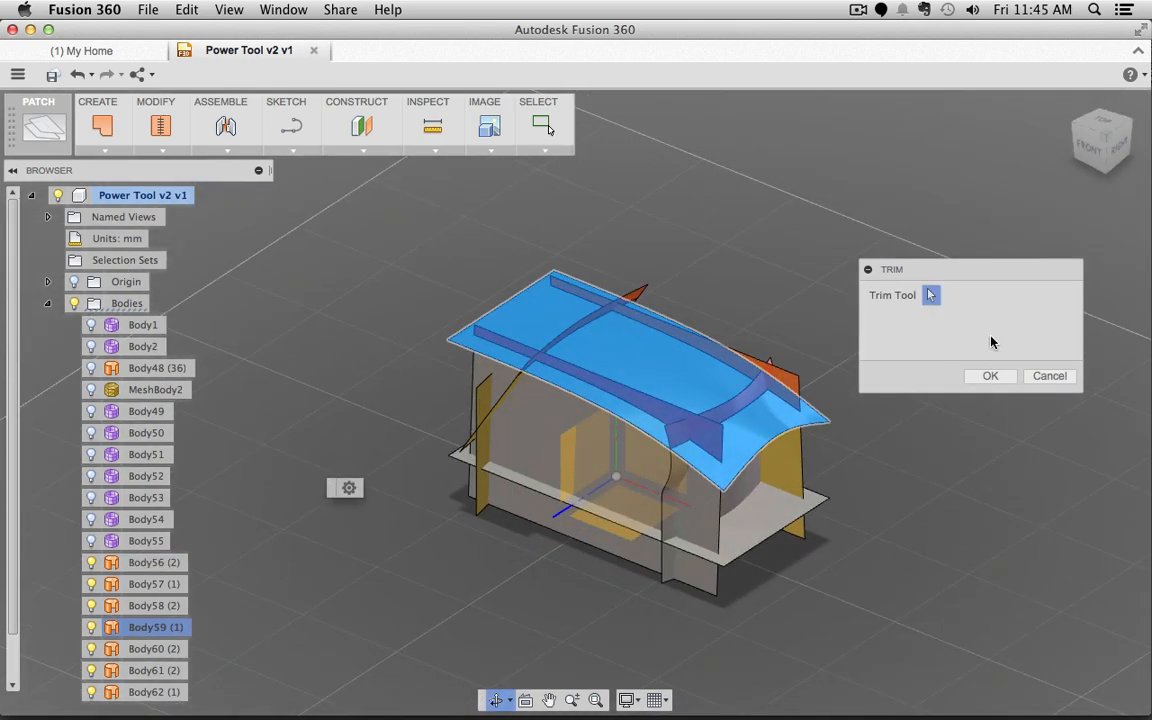
shift+middle_drag(864, 568, 979, 550)
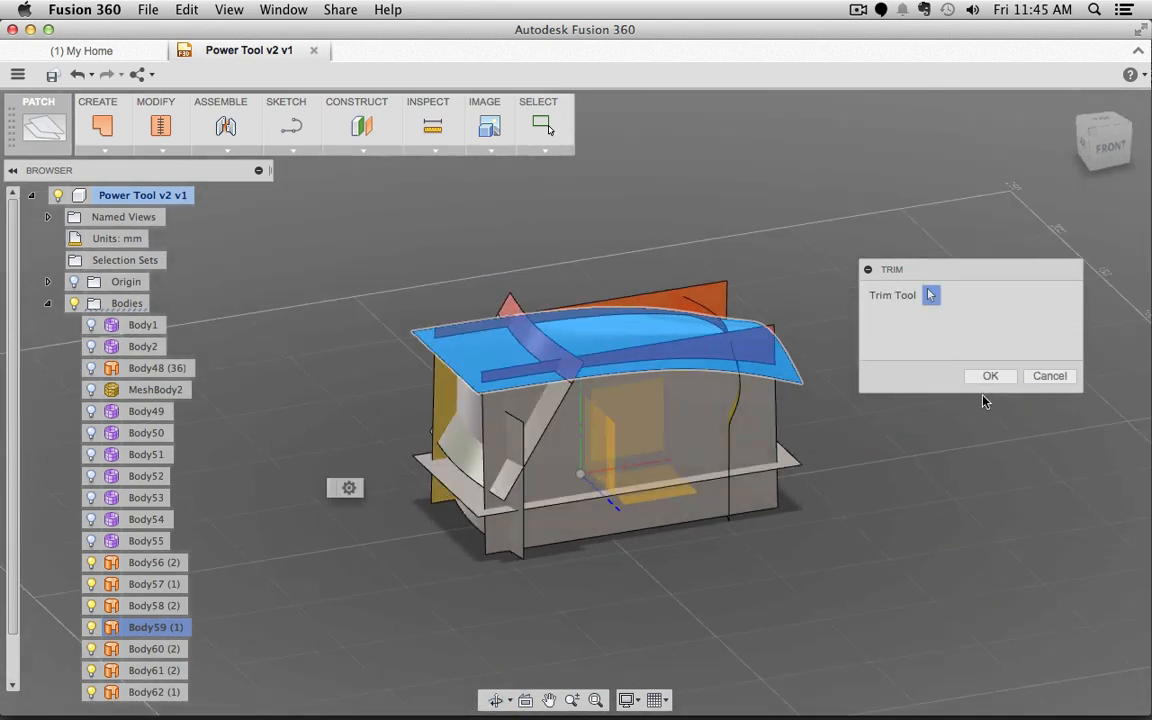
click(988, 377)
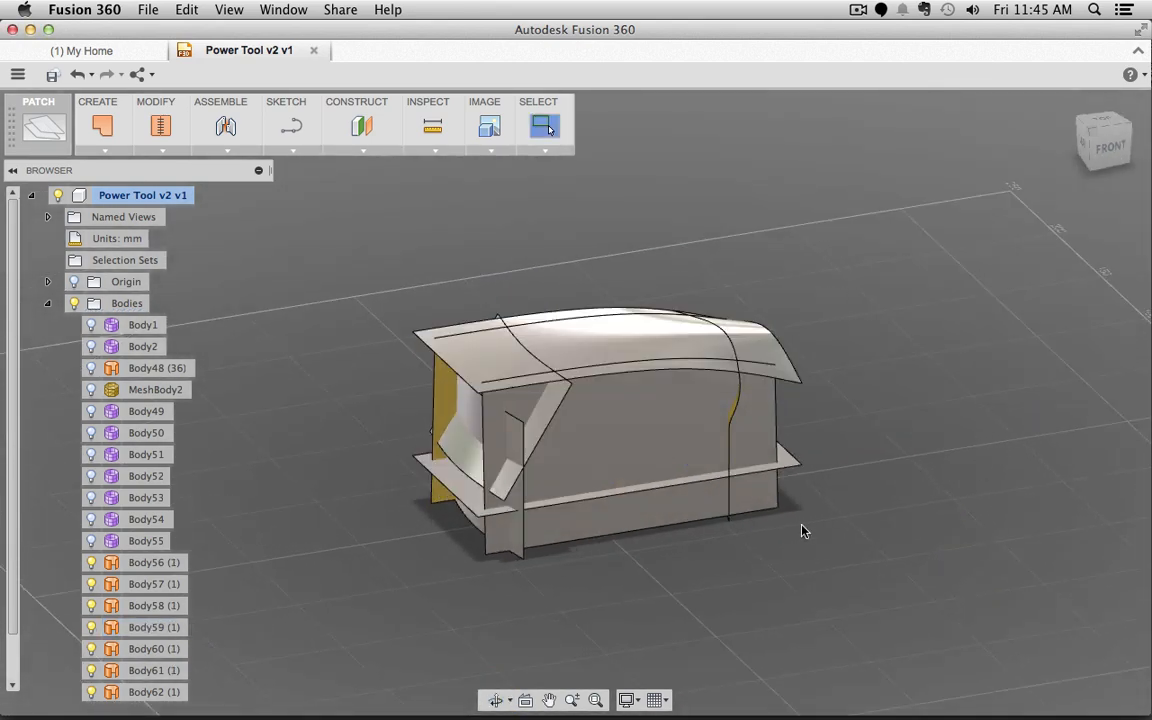
Step: Repeat the trim on the tilted front-end panel and apply it
shift+middle_drag(712, 576, 673, 563)
click(559, 421)
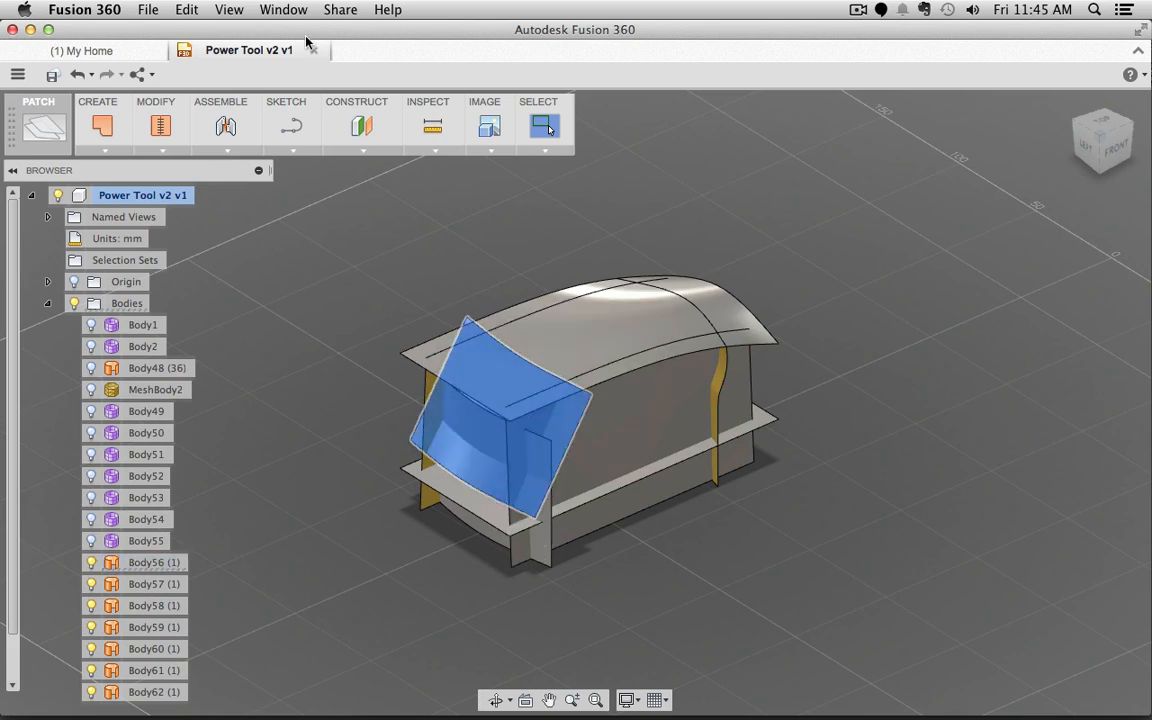
right_click(326, 349)
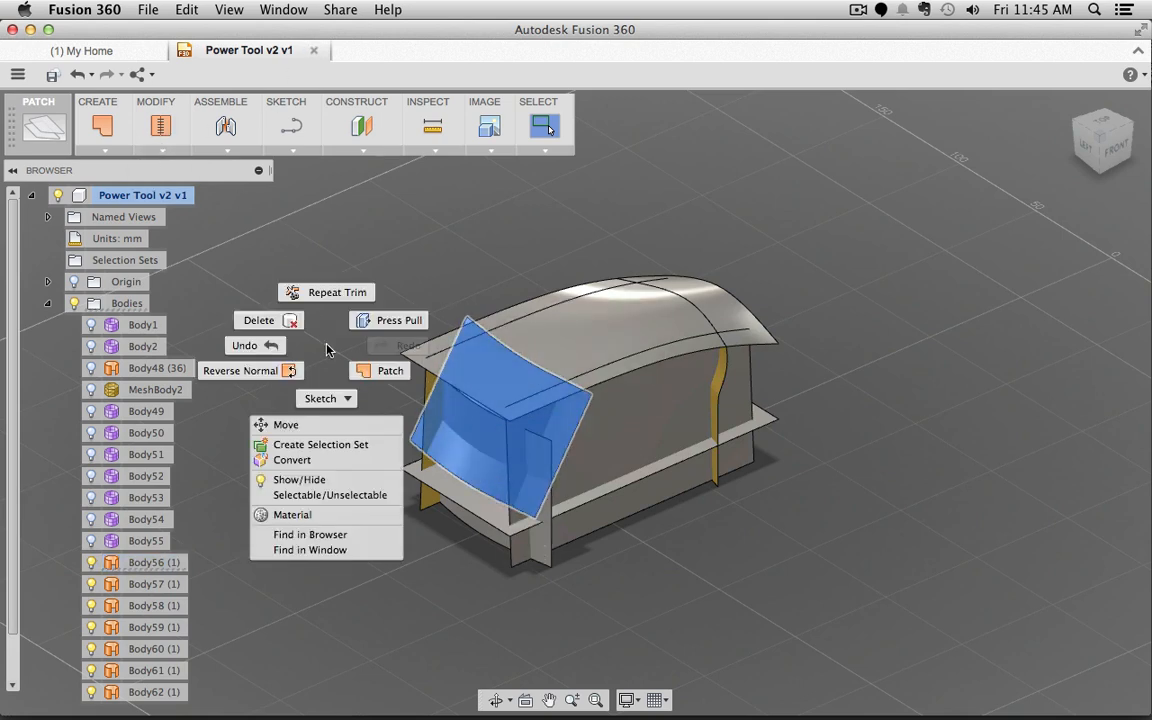
click(328, 293)
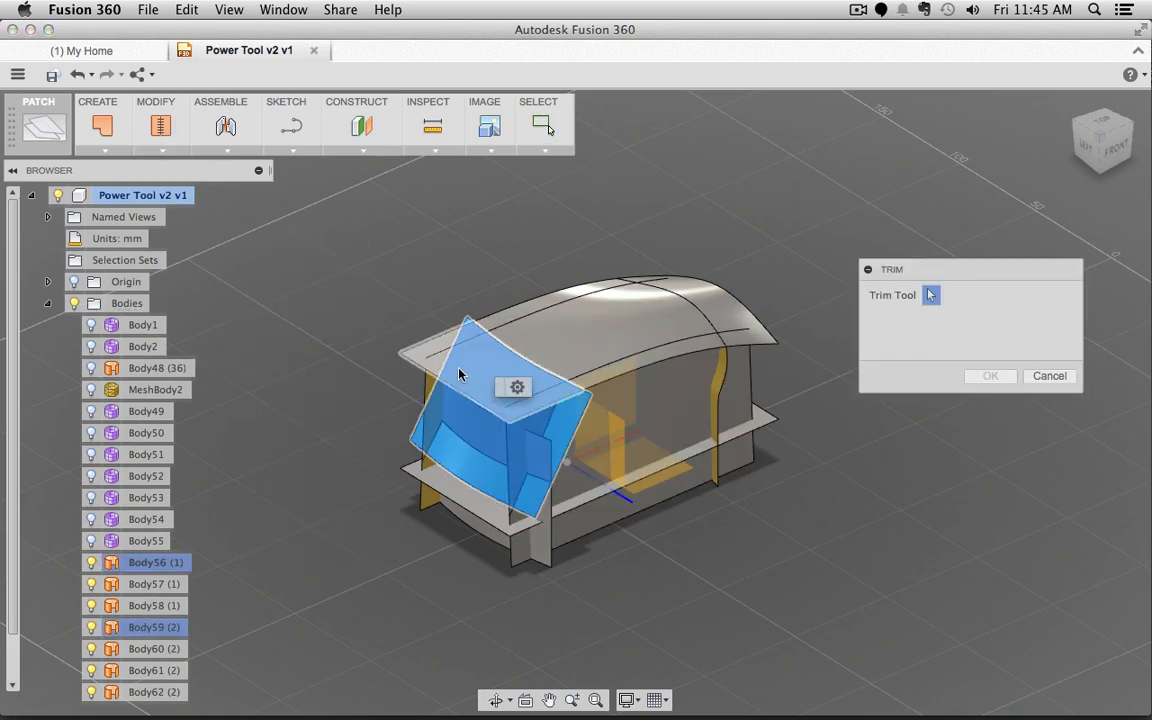
shift+middle_drag(807, 618, 646, 528)
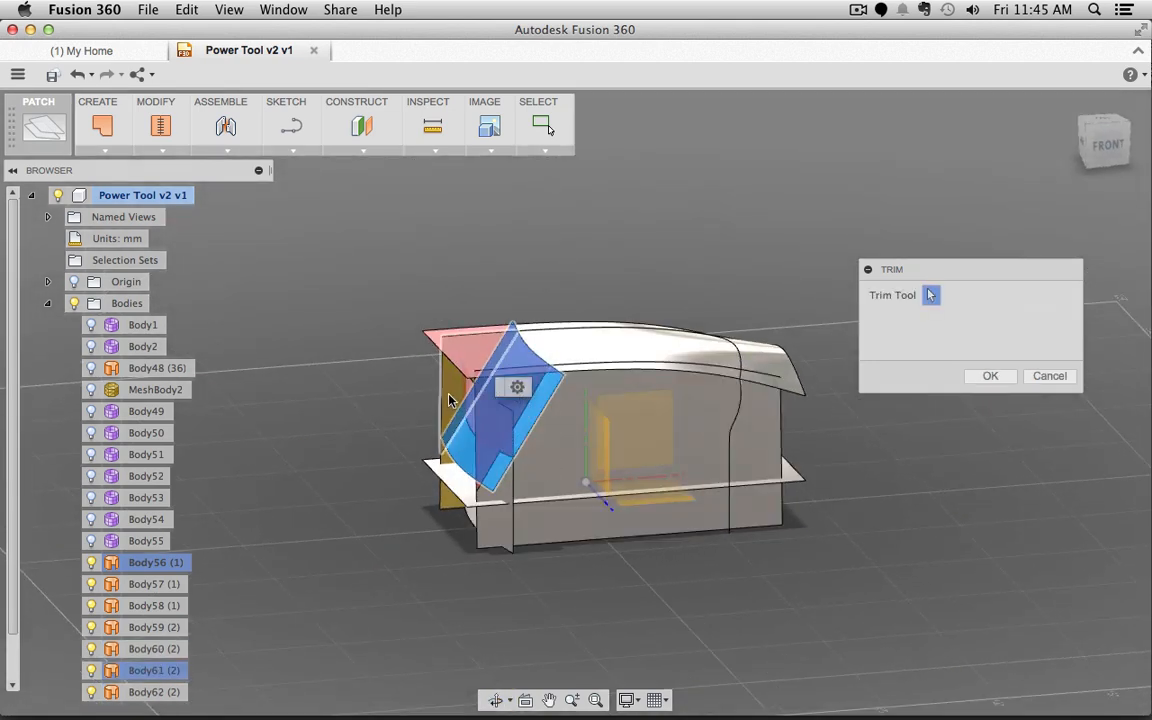
shift+middle_drag(360, 548, 760, 480)
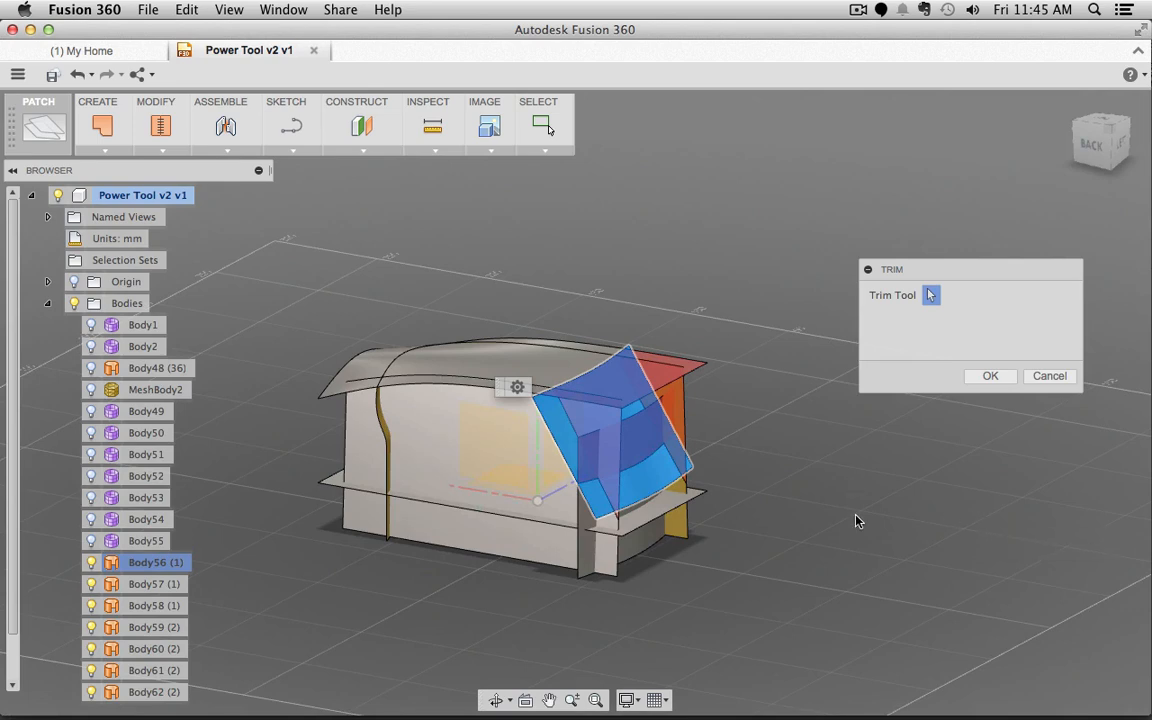
shift+middle_drag(856, 520, 1008, 370)
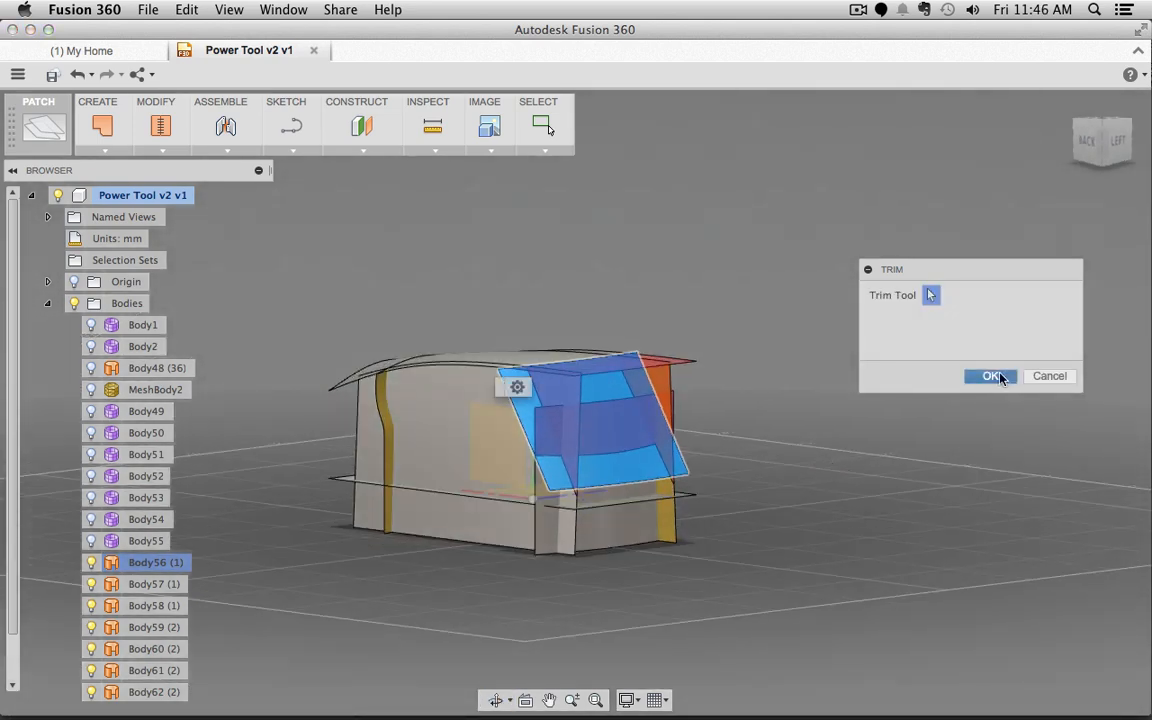
click(1000, 377)
Step: Begin another trim on the model from the quick command menu
shift+middle_drag(787, 535, 697, 530)
right_click(697, 590)
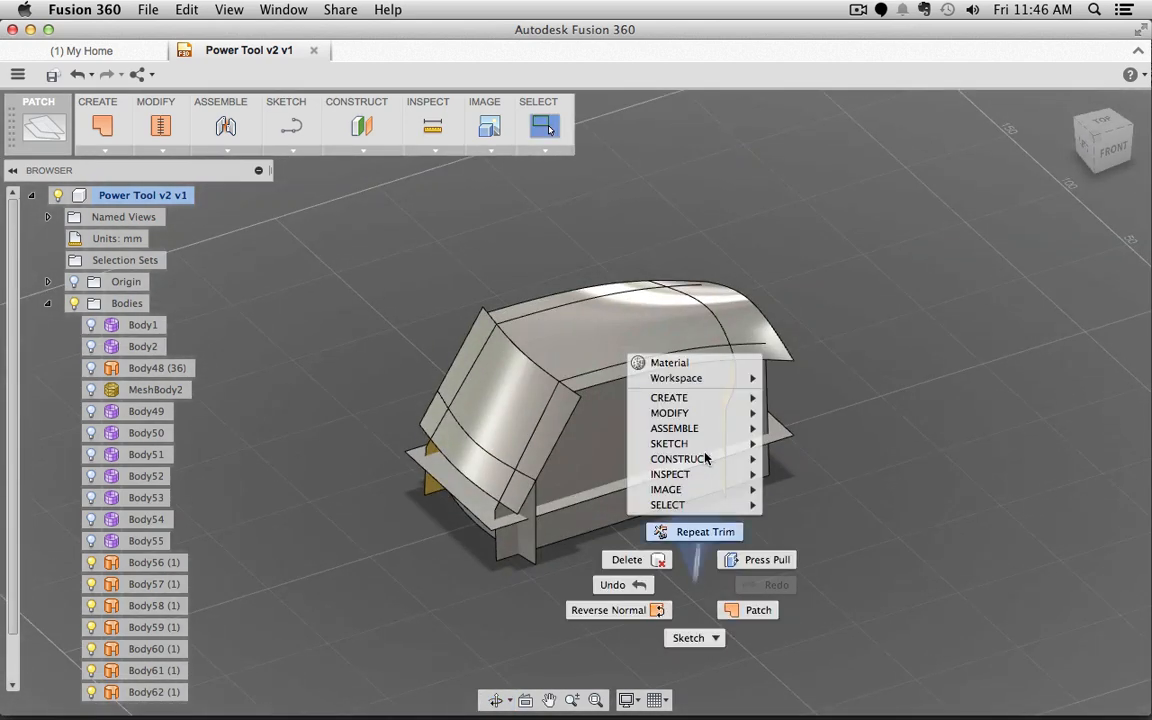
click(690, 530)
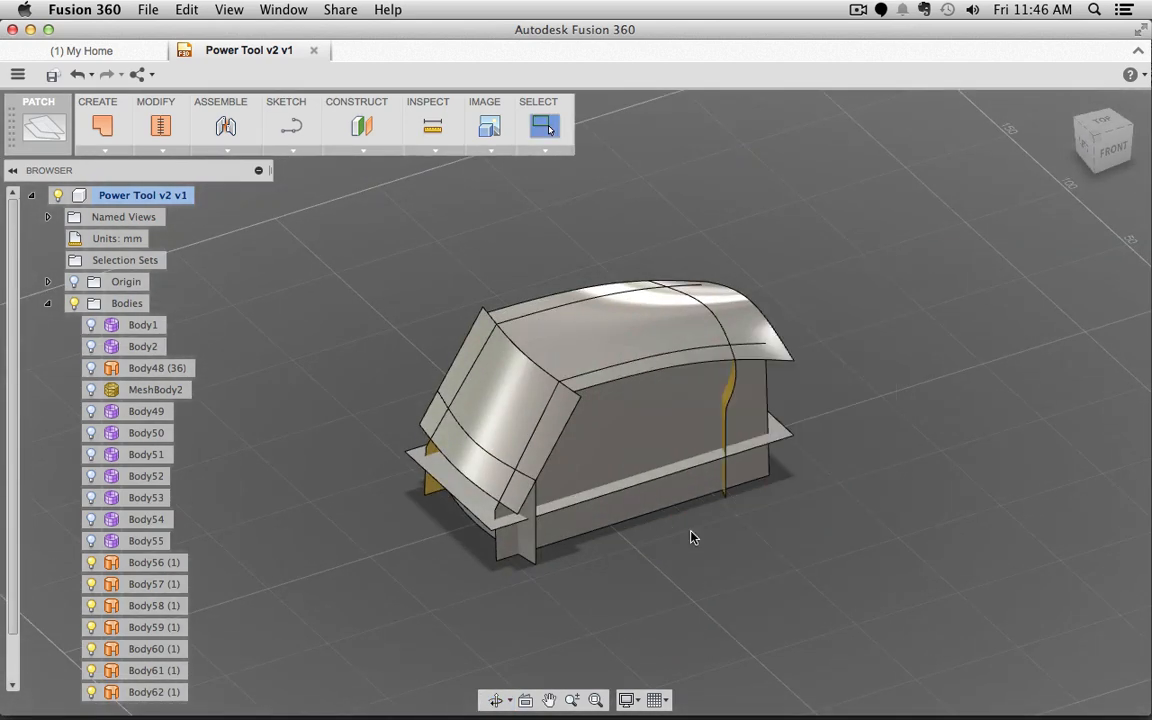
Step: Trim off the top-right piece using the side surface as cutting tool
click(637, 426)
shift+middle_drag(806, 467, 846, 458)
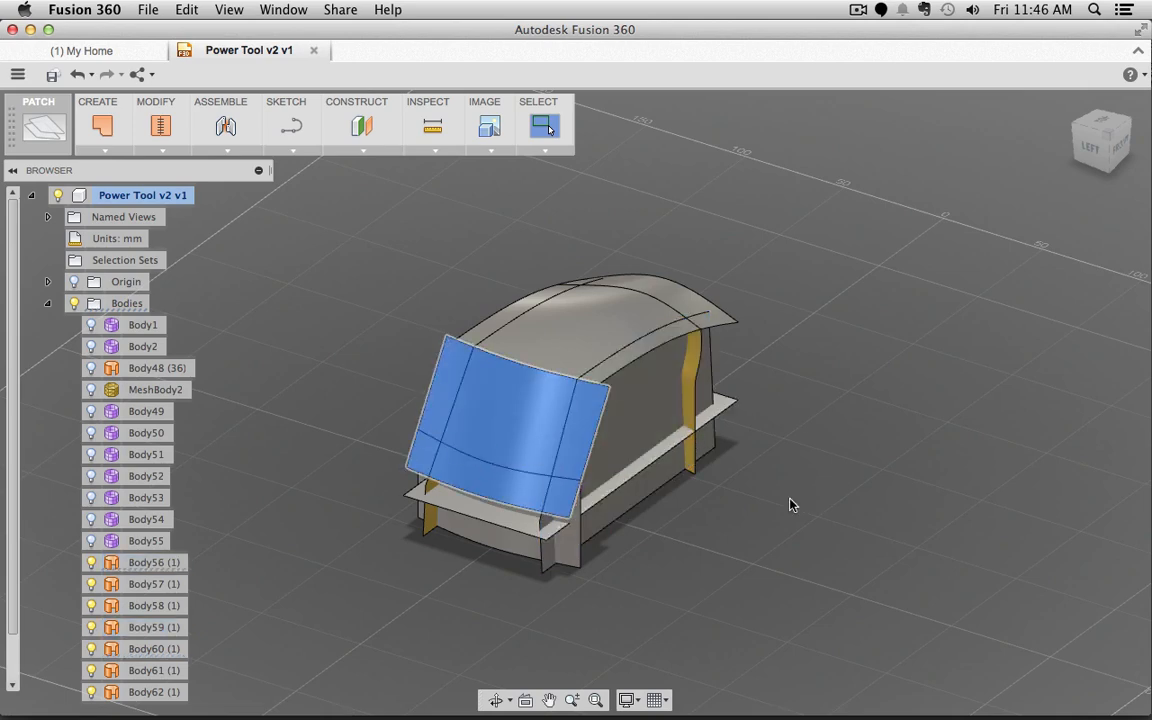
shift+middle_drag(792, 501, 650, 530)
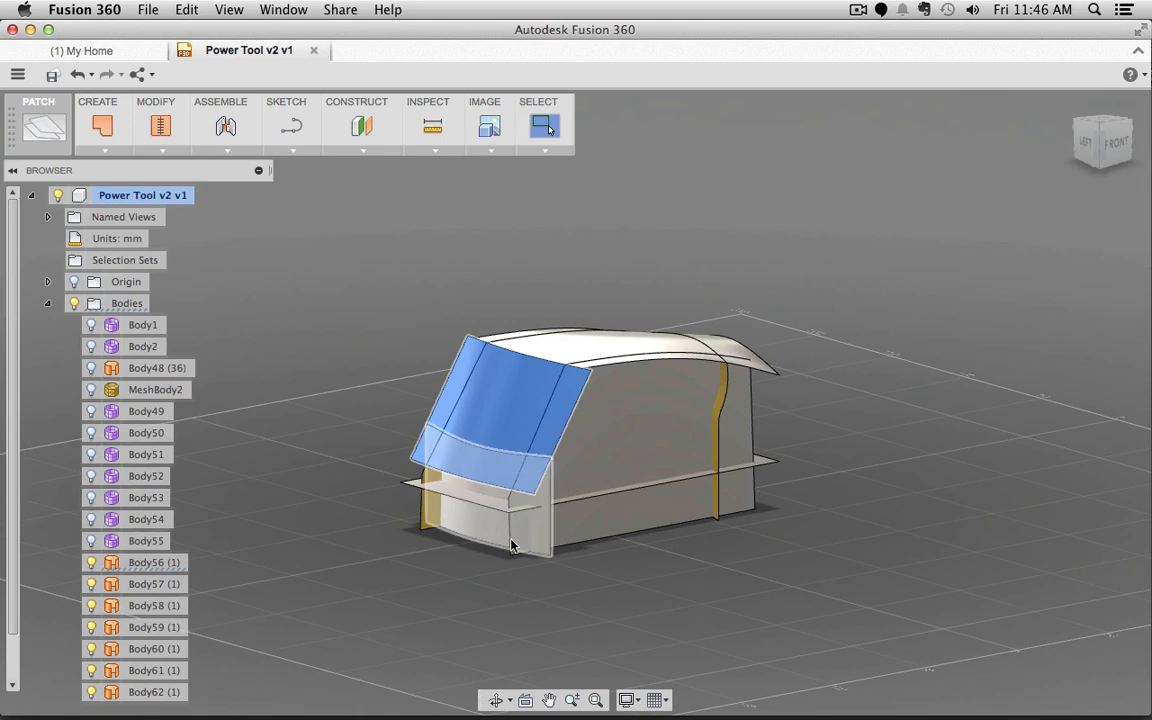
right_click(655, 600)
click(655, 543)
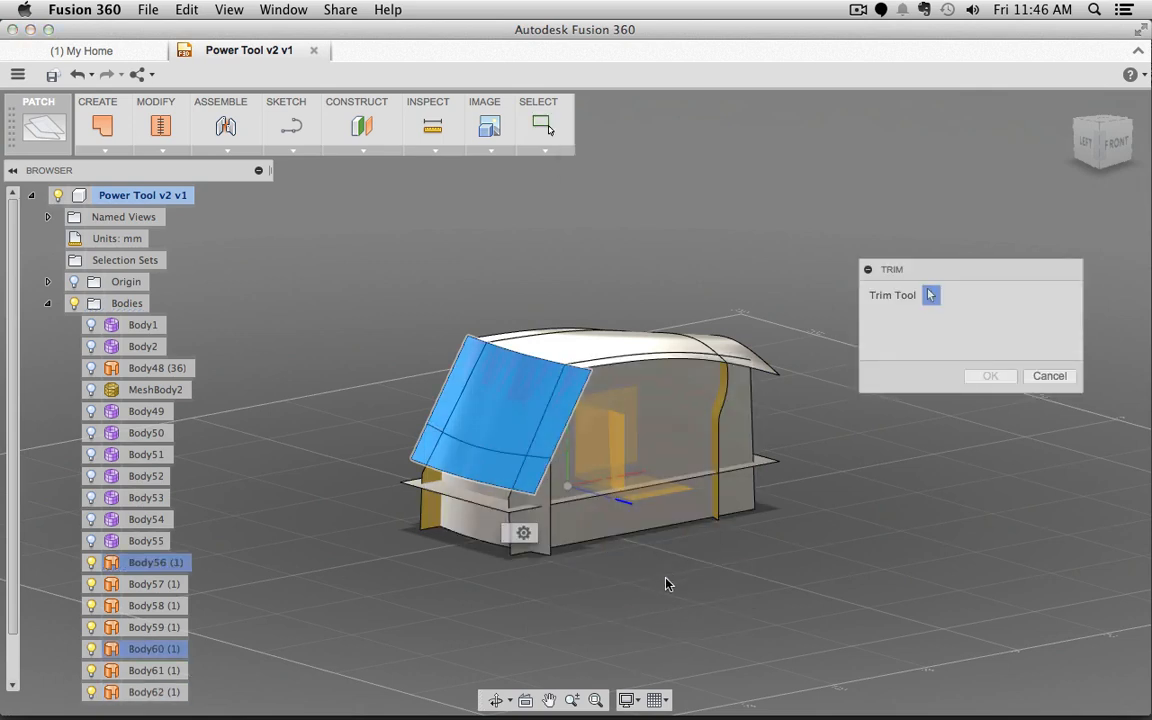
click(1045, 375)
click(620, 507)
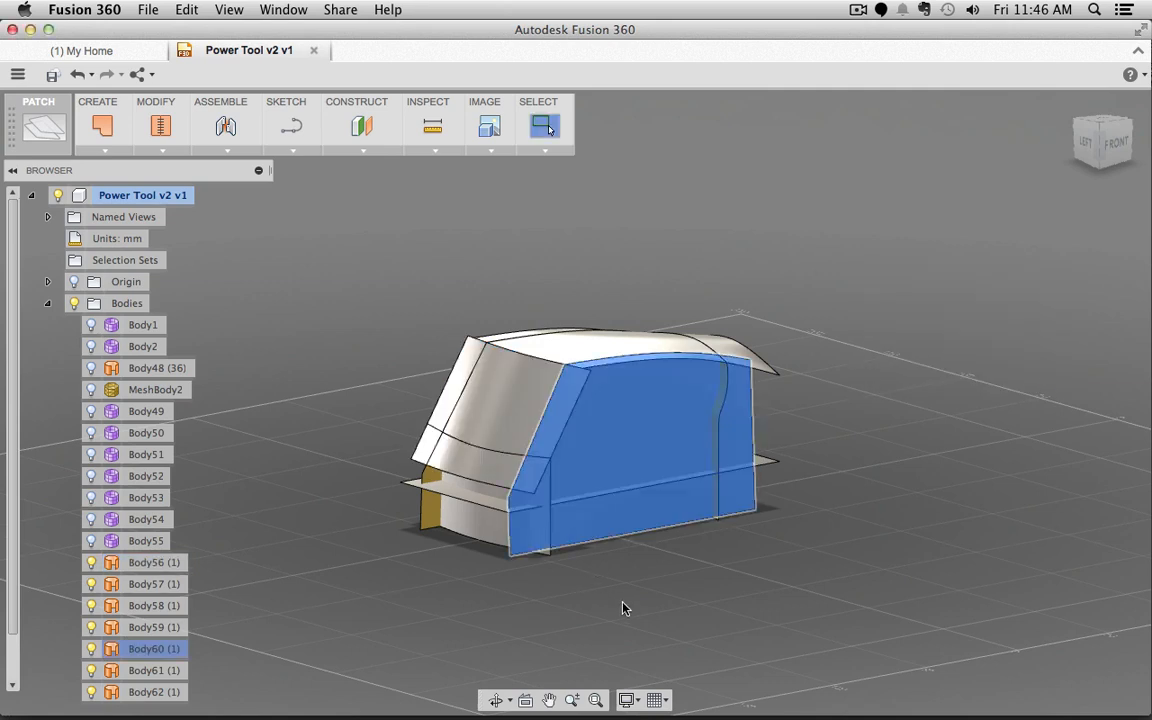
right_click(622, 602)
click(600, 545)
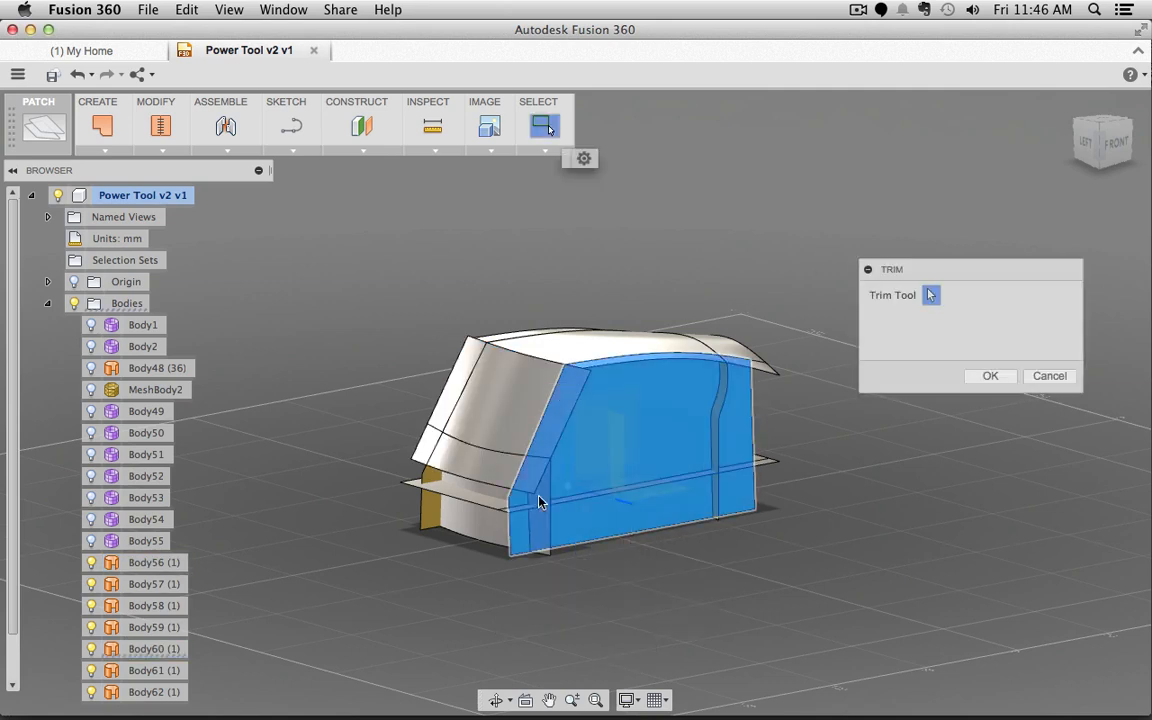
click(527, 484)
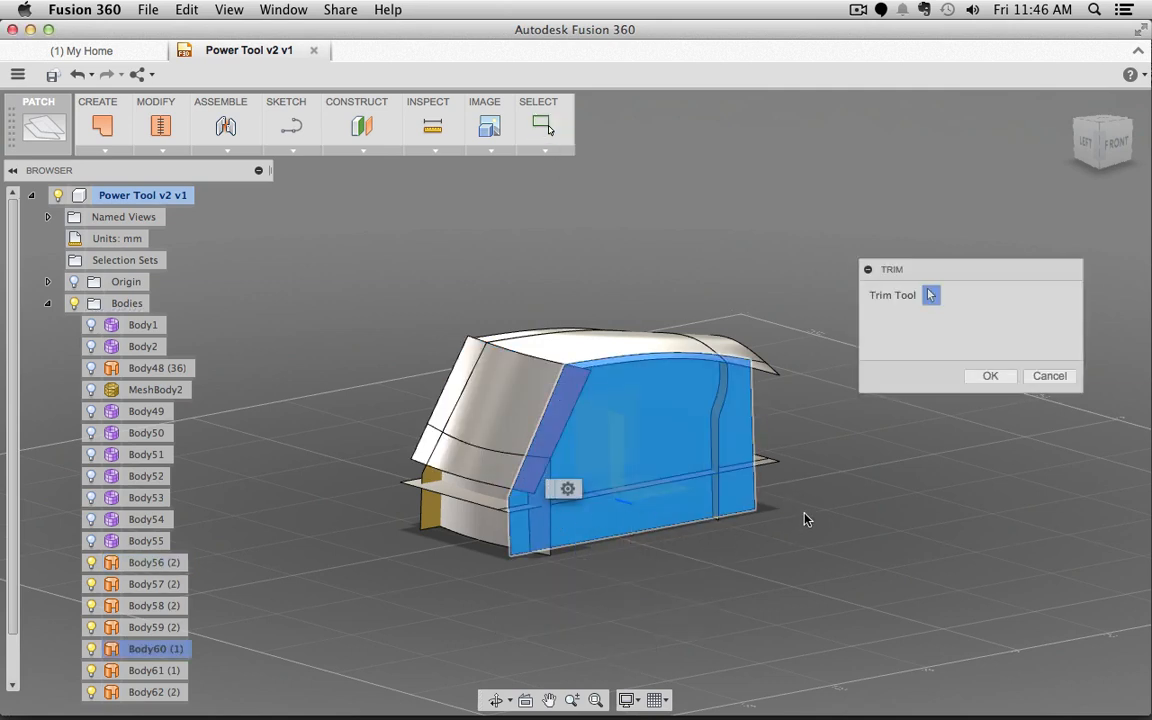
shift+middle_drag(808, 519, 790, 521)
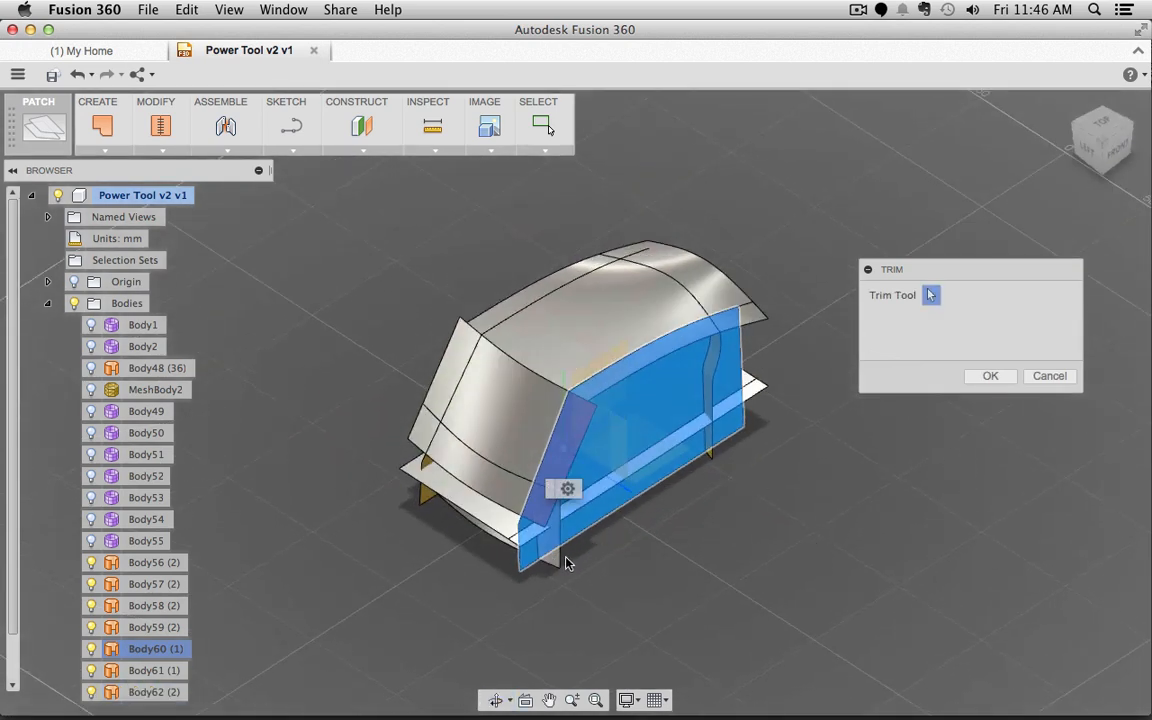
click(748, 317)
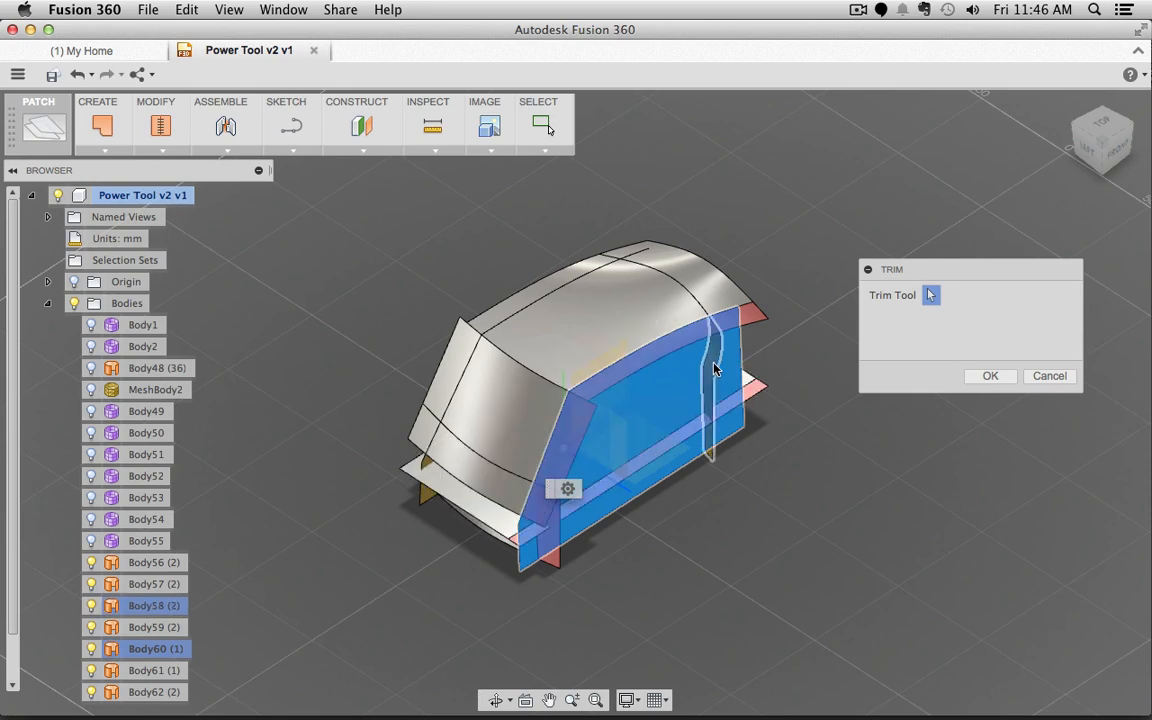
key(Return)
Step: Trim away the yellow side panel against the side surface
shift+middle_drag(876, 536, 618, 552)
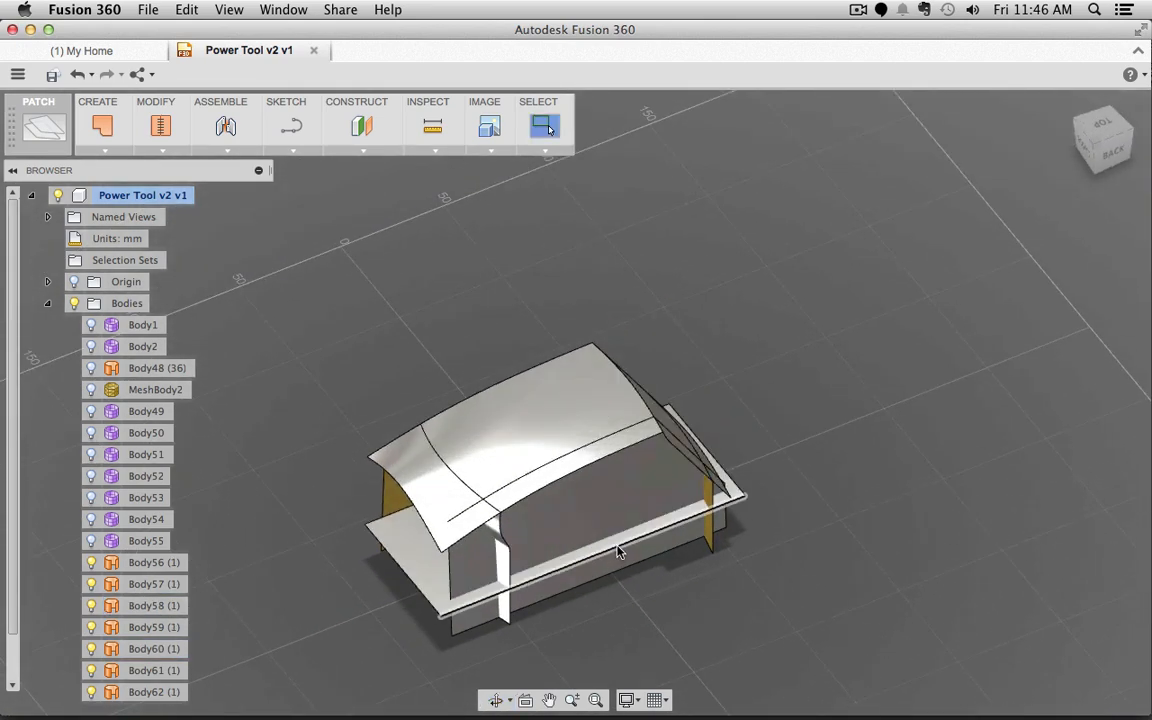
click(612, 504)
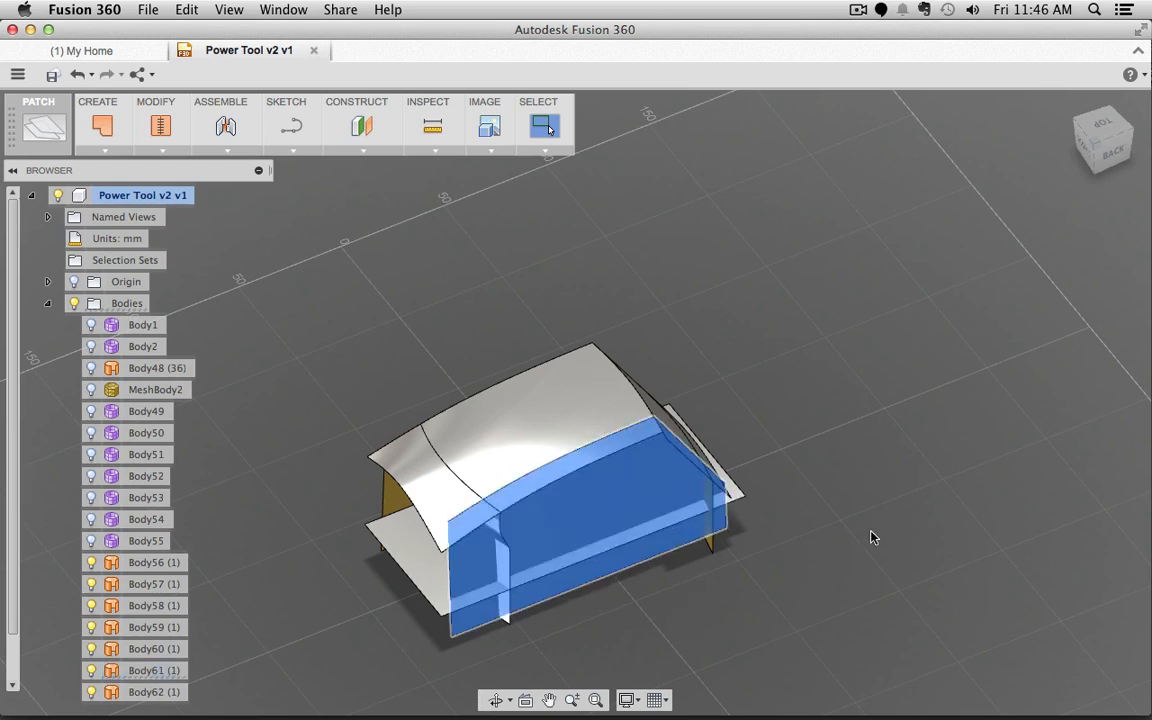
right_click(870, 532)
click(858, 487)
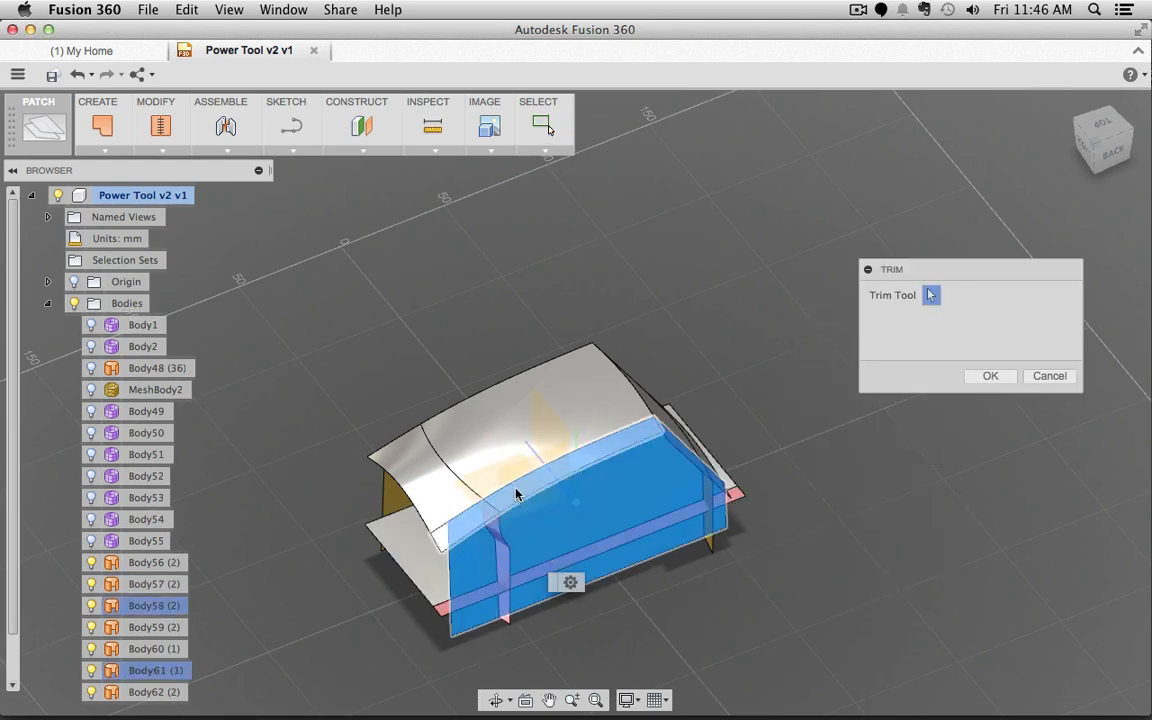
shift+middle_drag(540, 500, 781, 508)
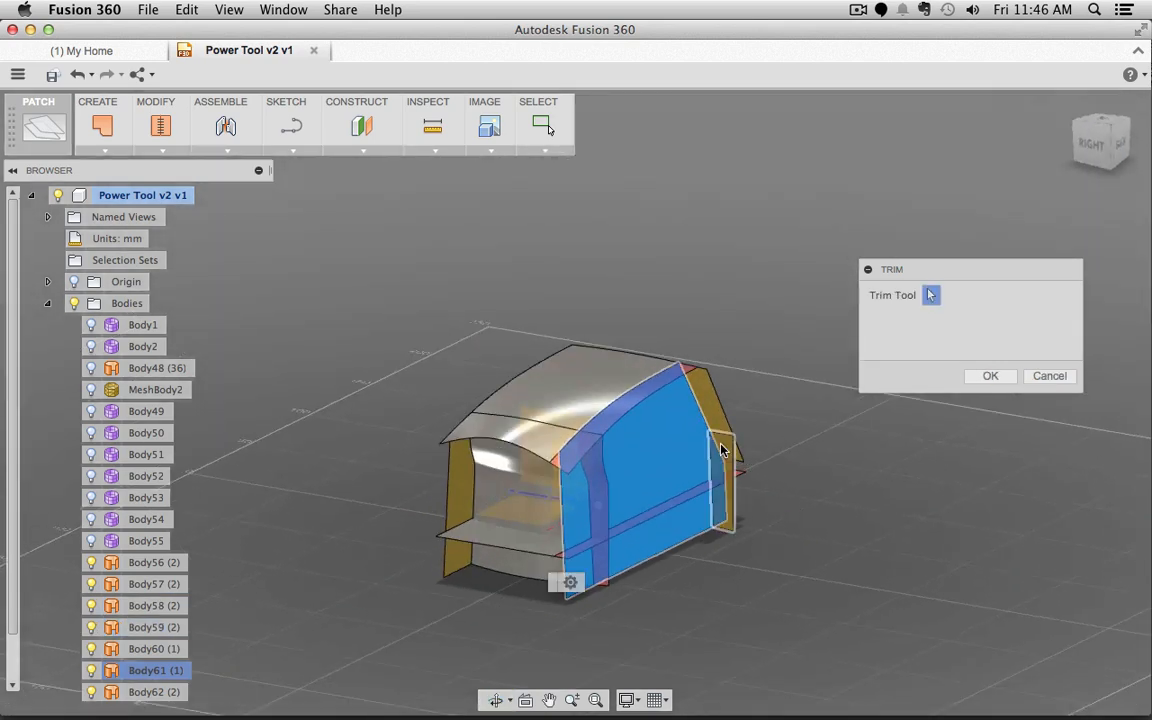
click(716, 403)
click(990, 376)
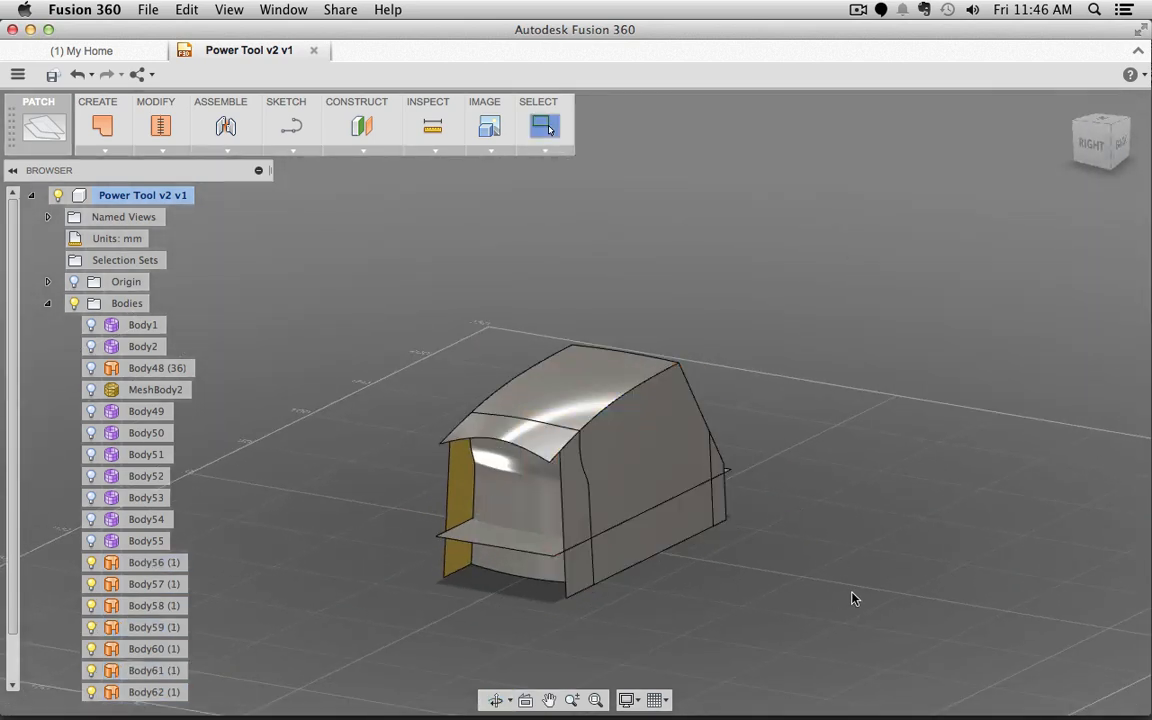
Step: Trim away the lower box below the bottom plane surface
shift+middle_drag(854, 597, 759, 586)
click(622, 437)
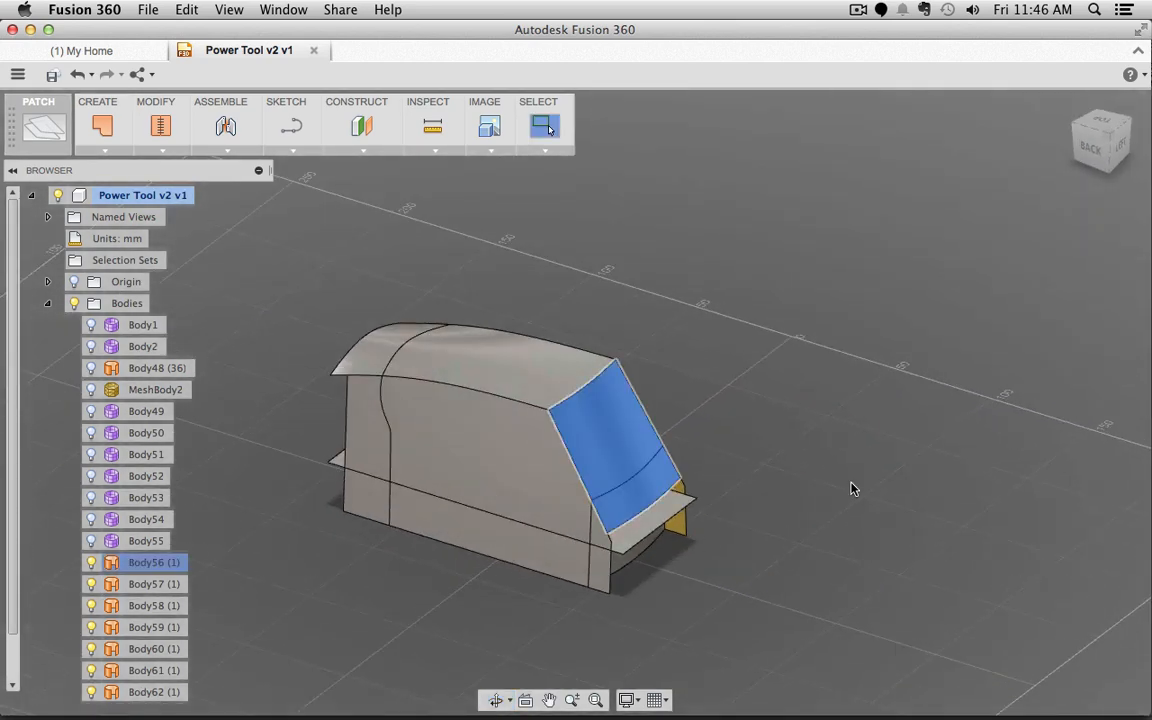
shift+middle_drag(857, 609, 803, 464)
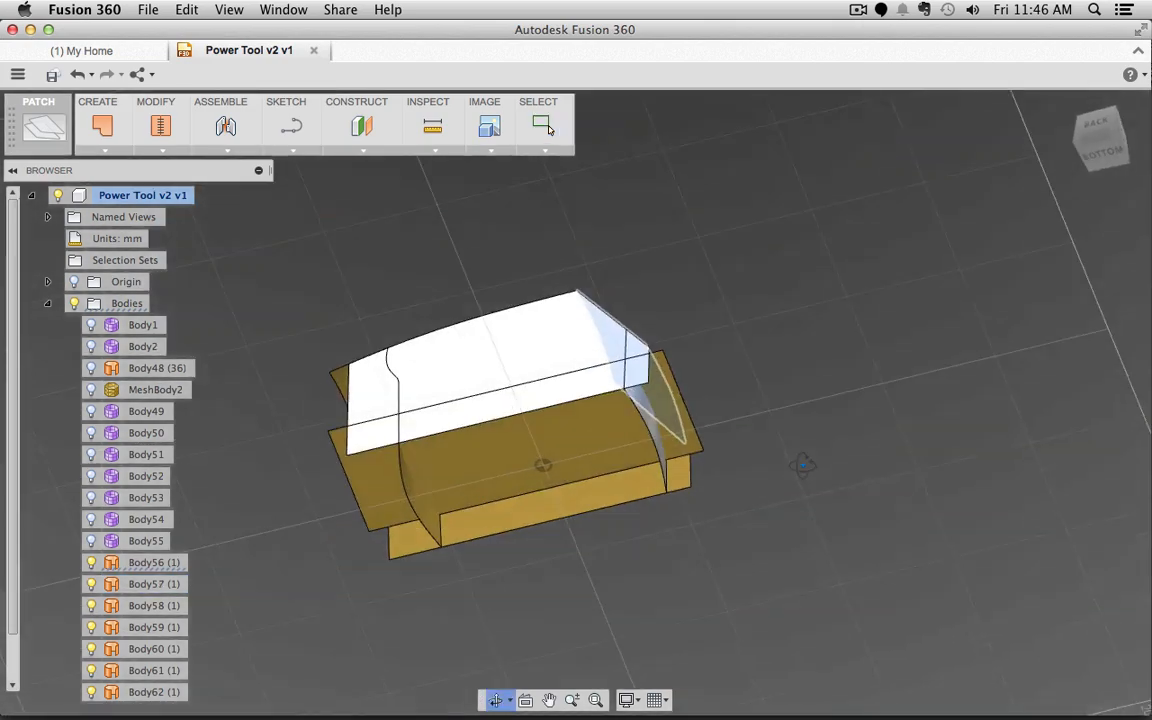
click(571, 447)
shift+middle_drag(887, 429, 880, 610)
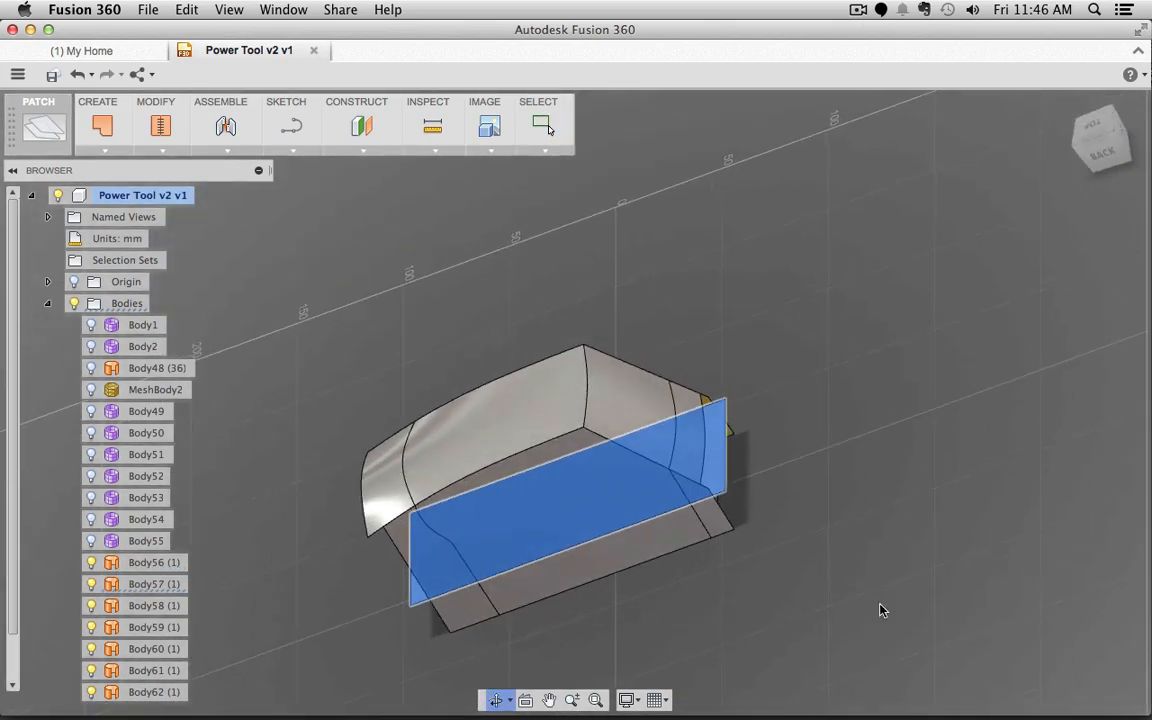
click(1104, 157)
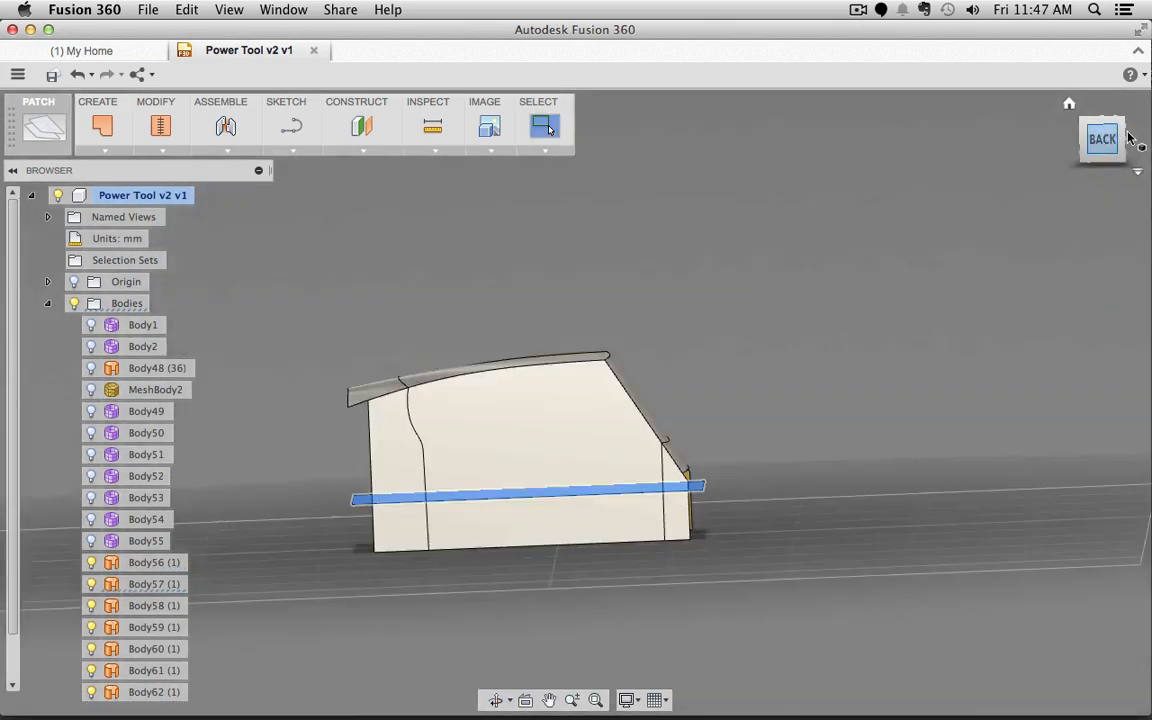
shift+middle_drag(978, 278, 810, 470)
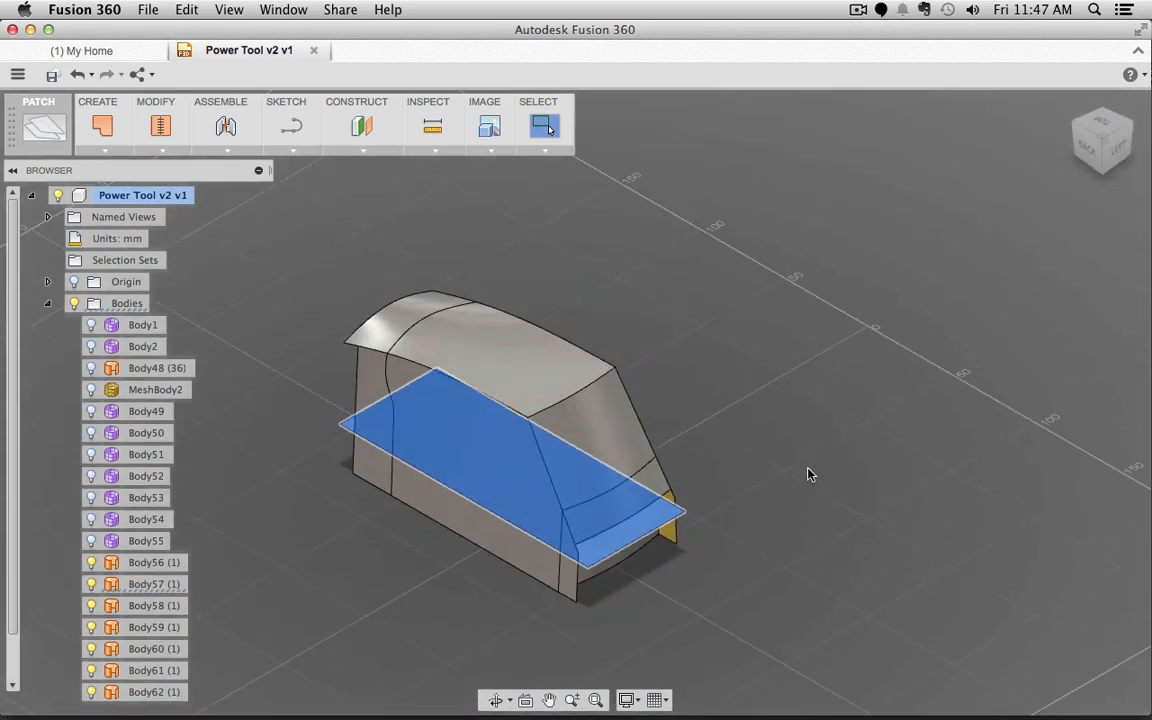
right_click(805, 478)
click(812, 424)
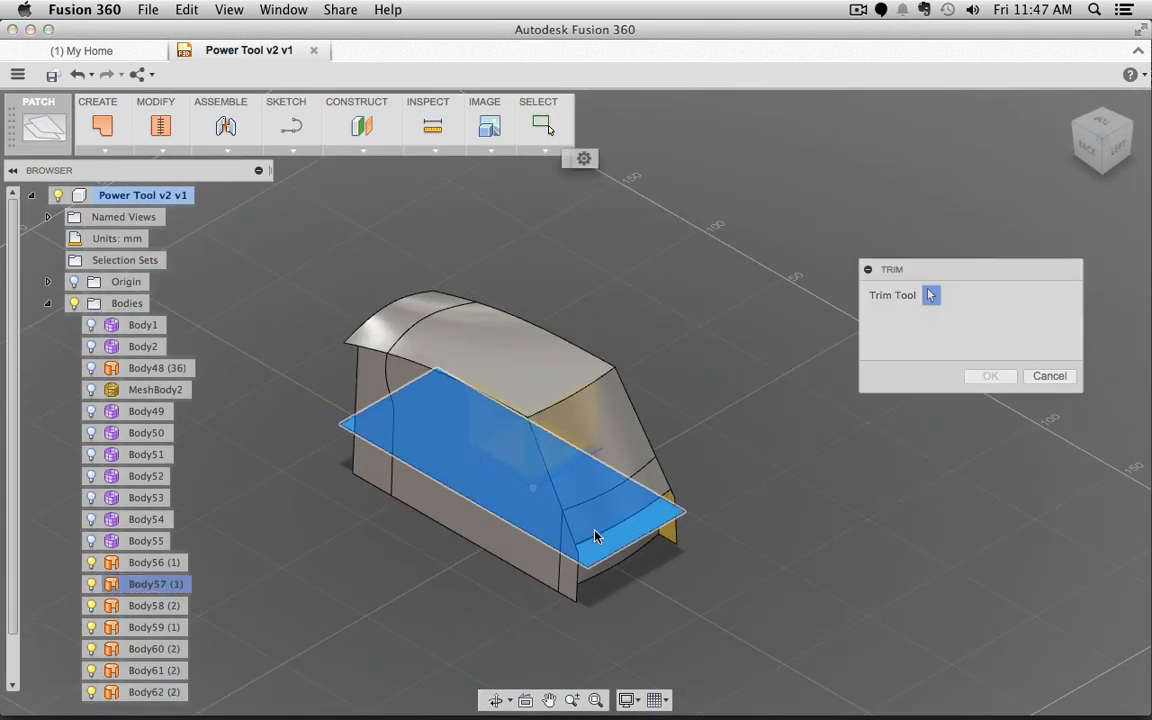
click(601, 578)
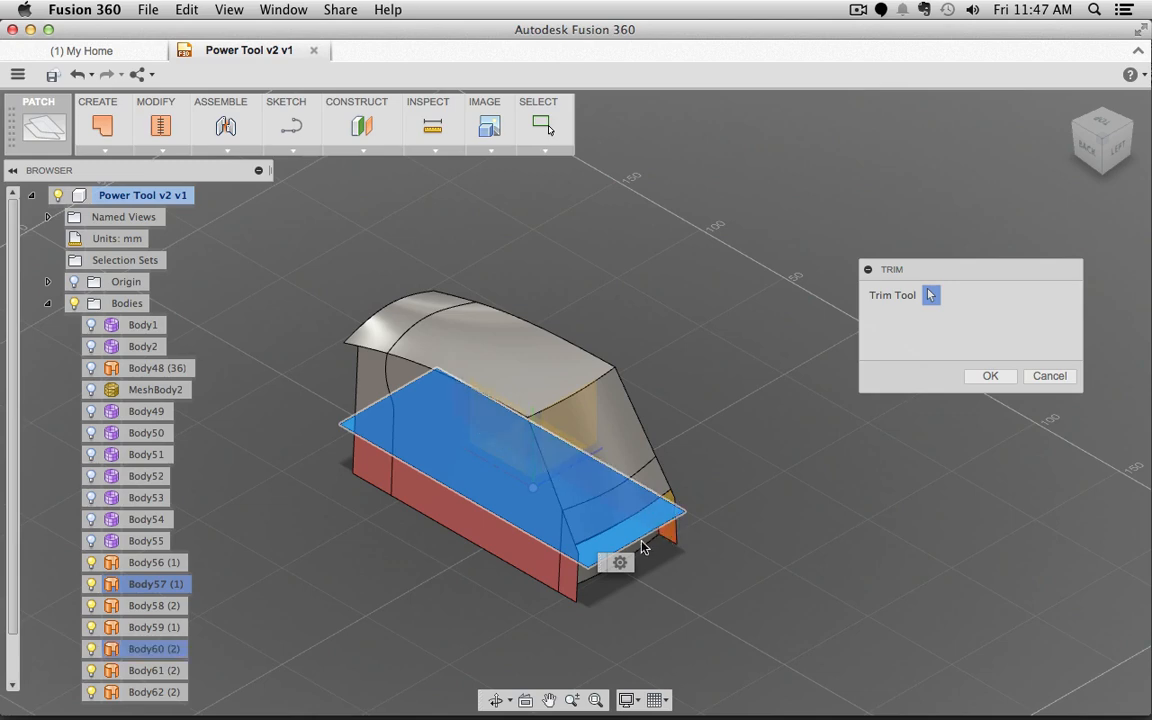
shift+middle_drag(397, 617, 532, 533)
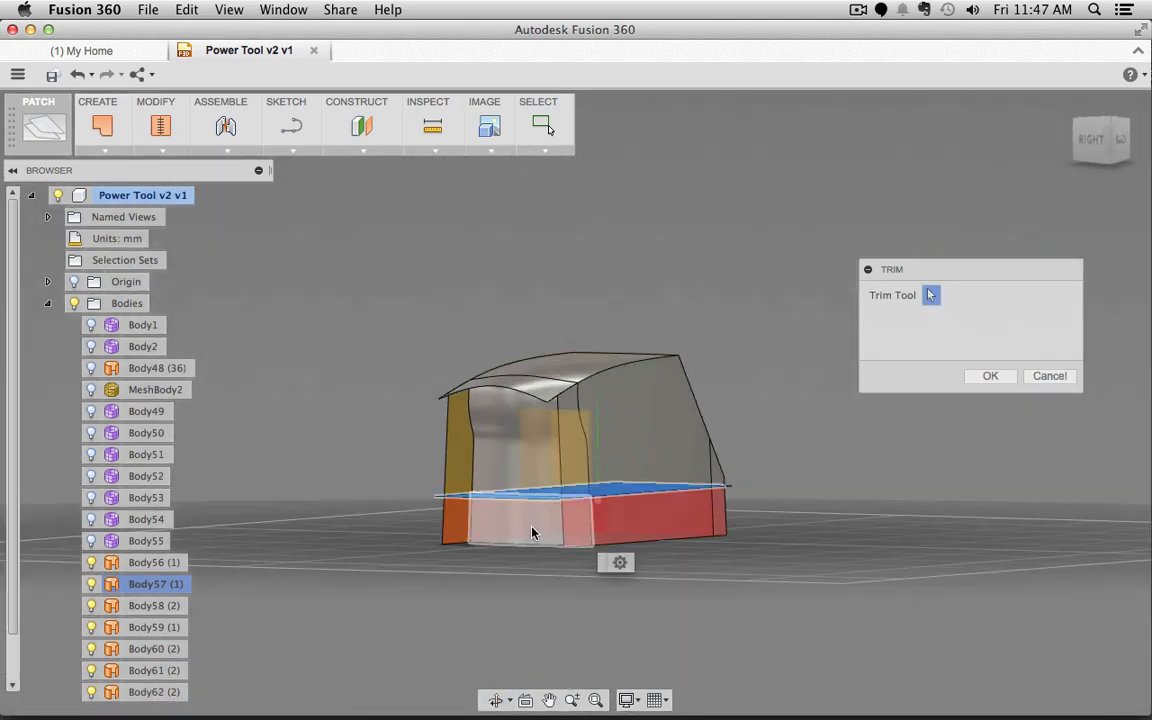
click(989, 376)
Step: Trim the end wall, bottom piece, right wall and top flap with the rear curved surface
shift+middle_drag(851, 581, 848, 543)
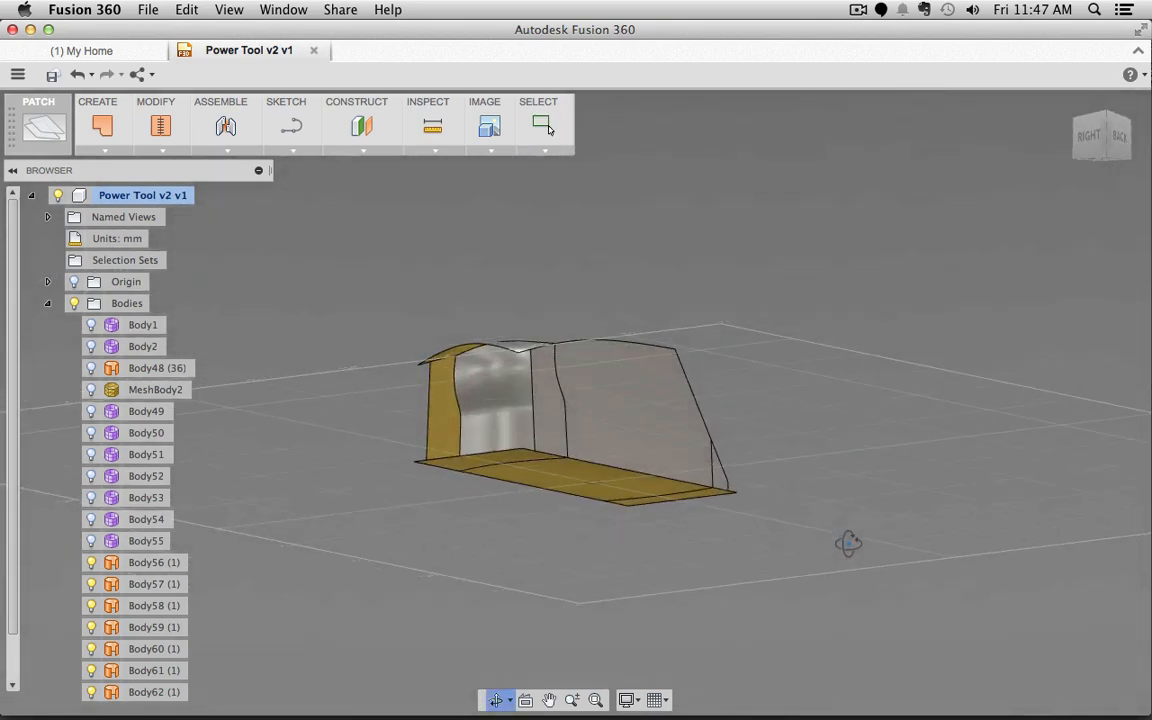
click(504, 396)
shift+middle_drag(903, 424, 442, 431)
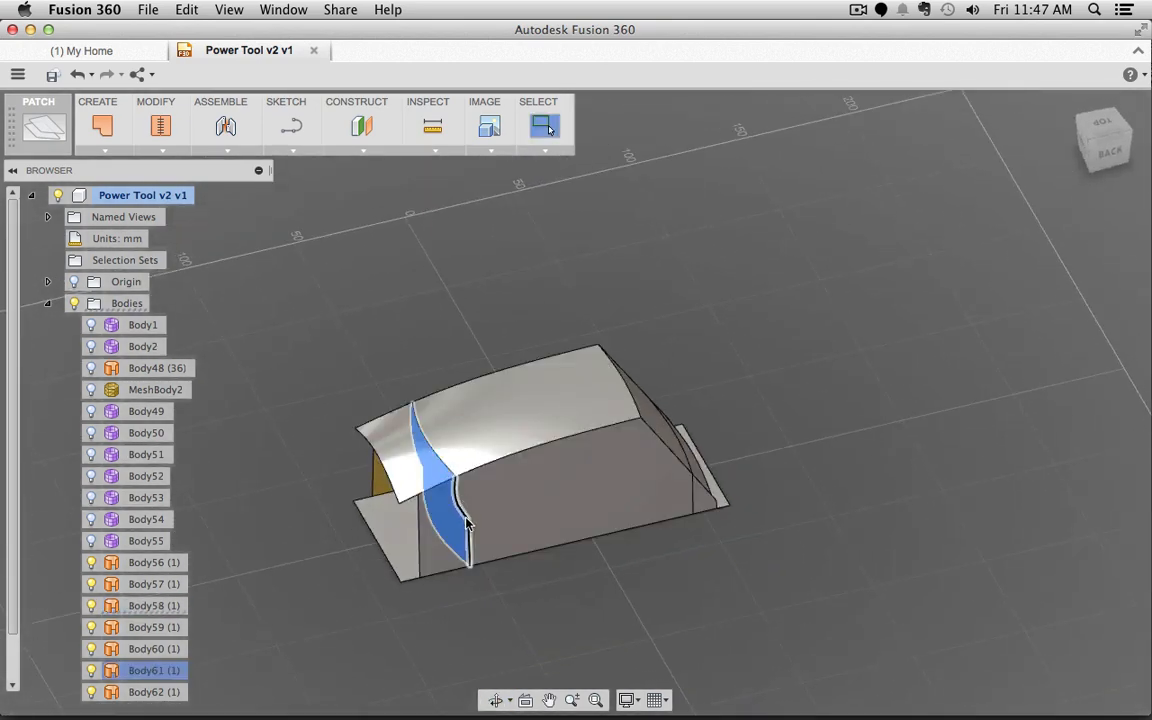
shift+middle_drag(555, 589, 623, 537)
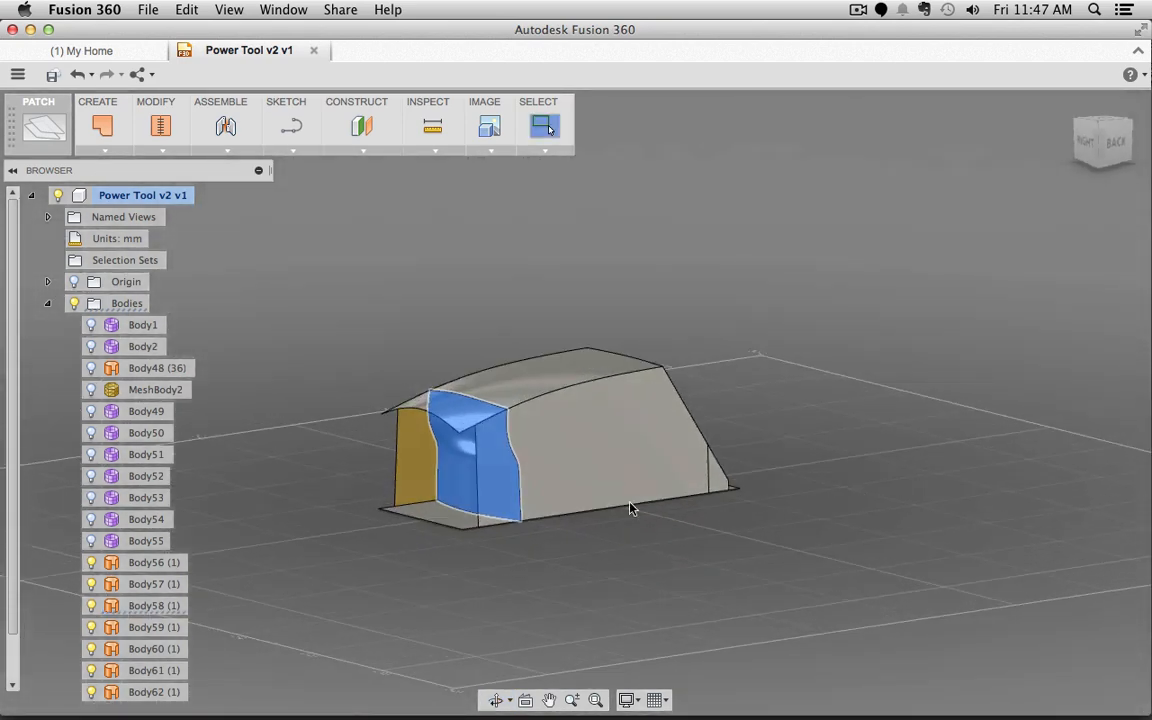
right_click(452, 478)
click(465, 421)
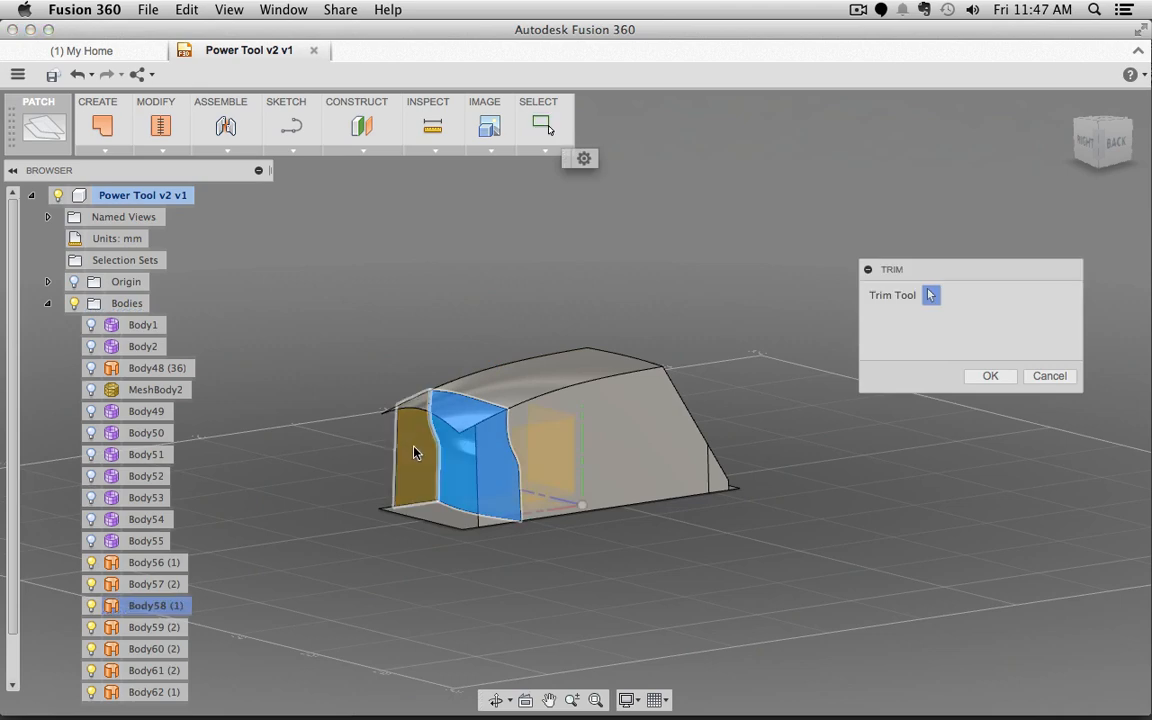
click(413, 447)
click(440, 512)
click(489, 474)
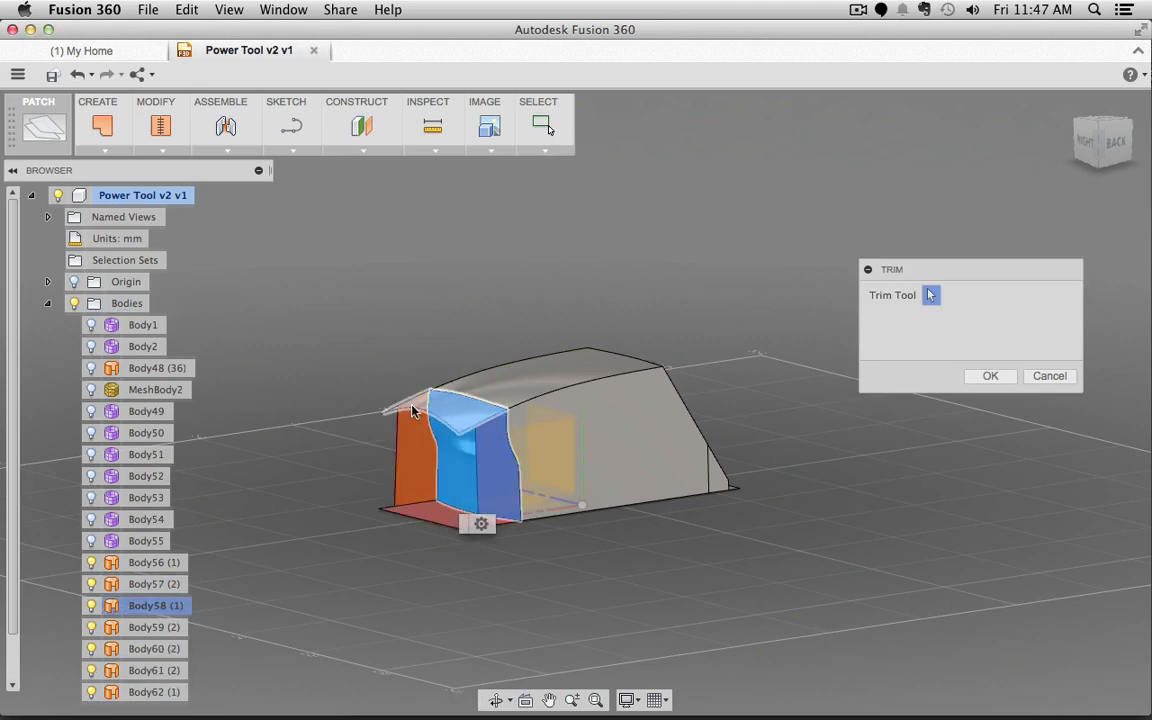
click(413, 410)
click(985, 378)
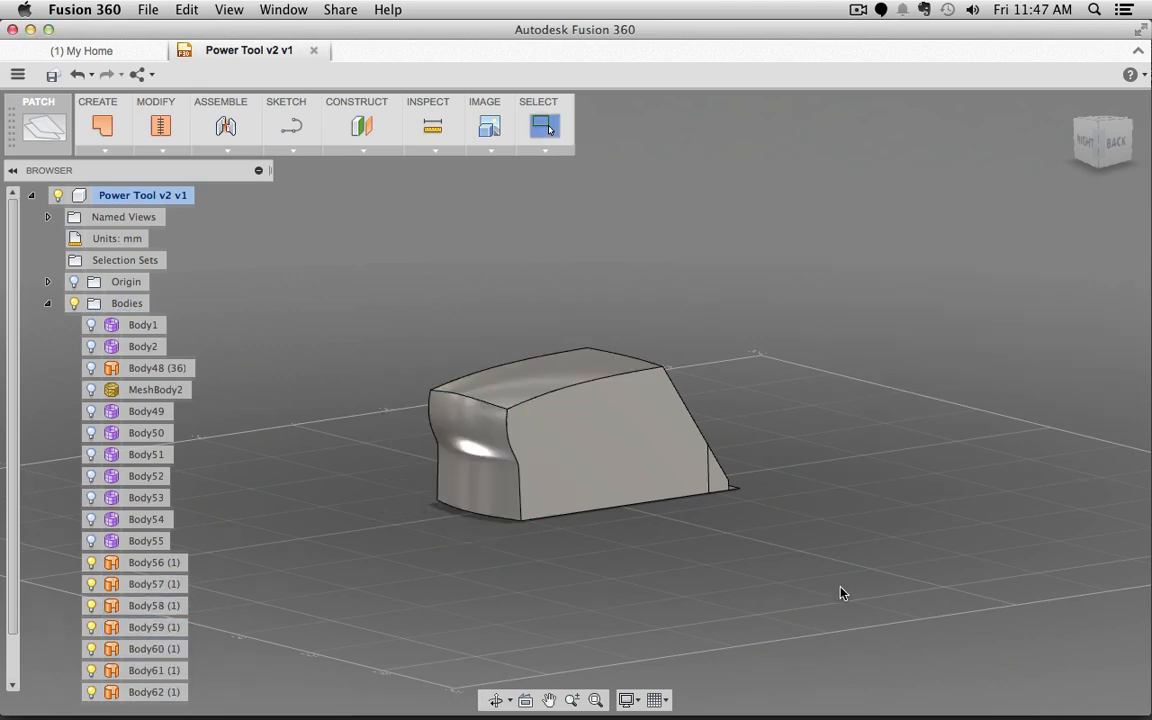
Step: Trim the lower front pieces, then window-select all the battery-pack surface bodies
shift+middle_drag(840, 588, 703, 577)
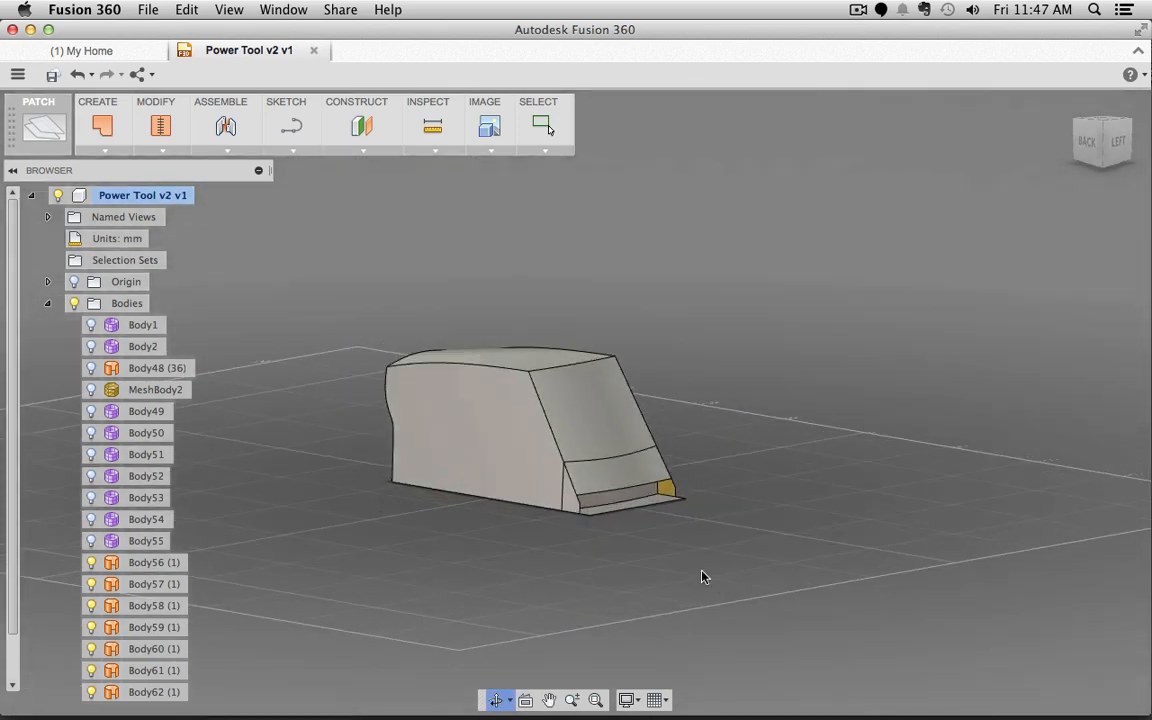
click(609, 500)
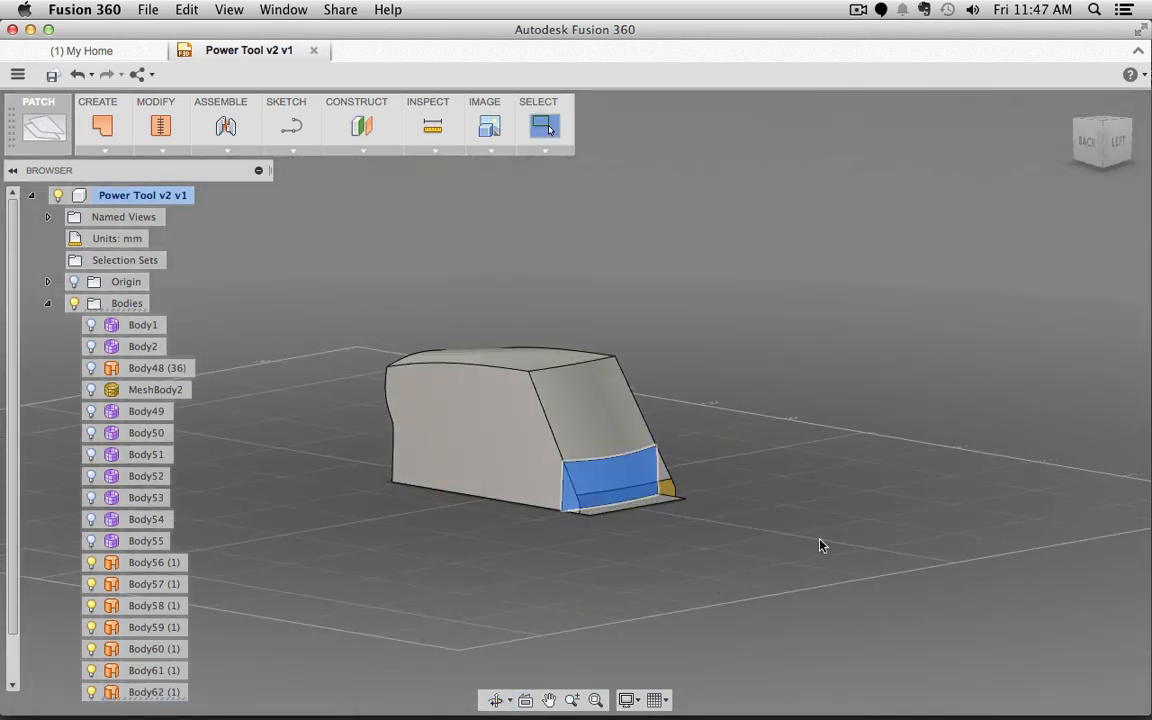
right_click(820, 545)
click(820, 487)
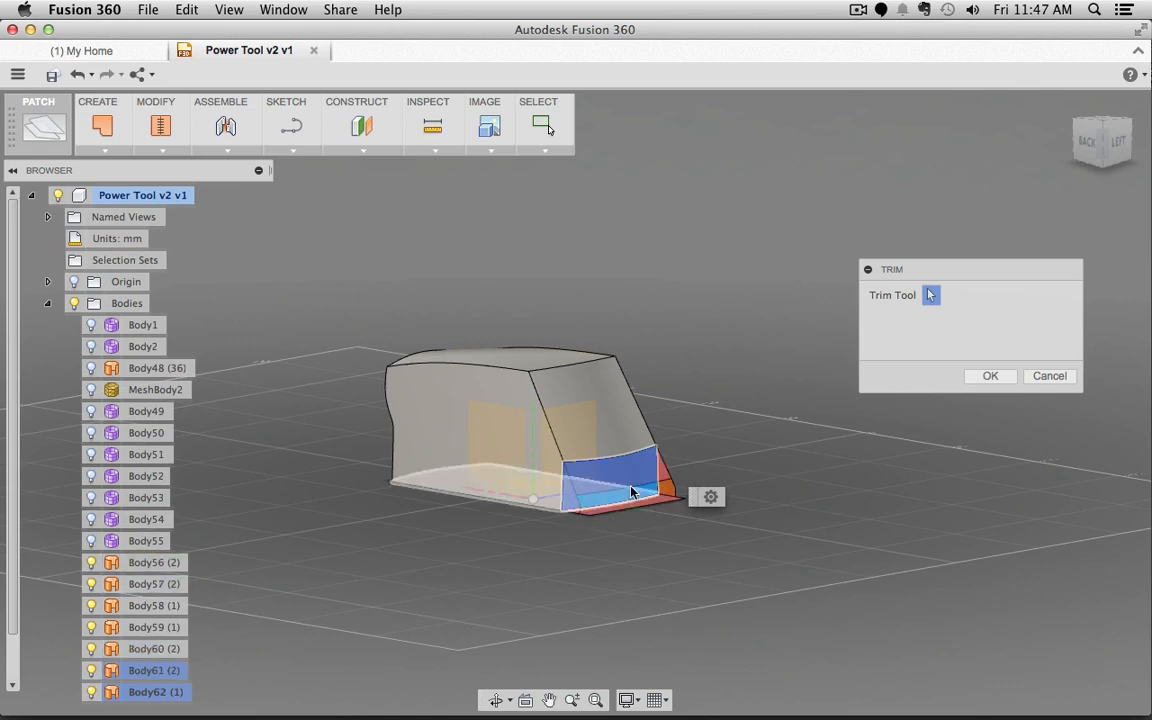
click(990, 376)
shift+middle_drag(847, 499, 858, 447)
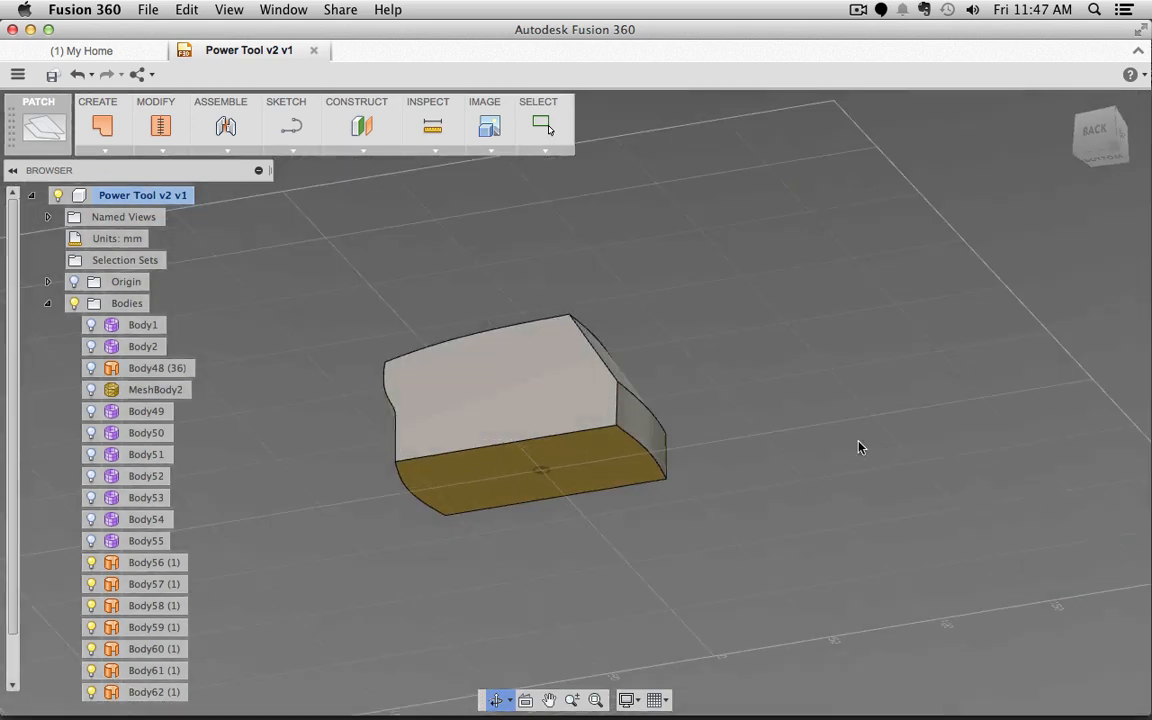
drag(366, 236, 731, 554)
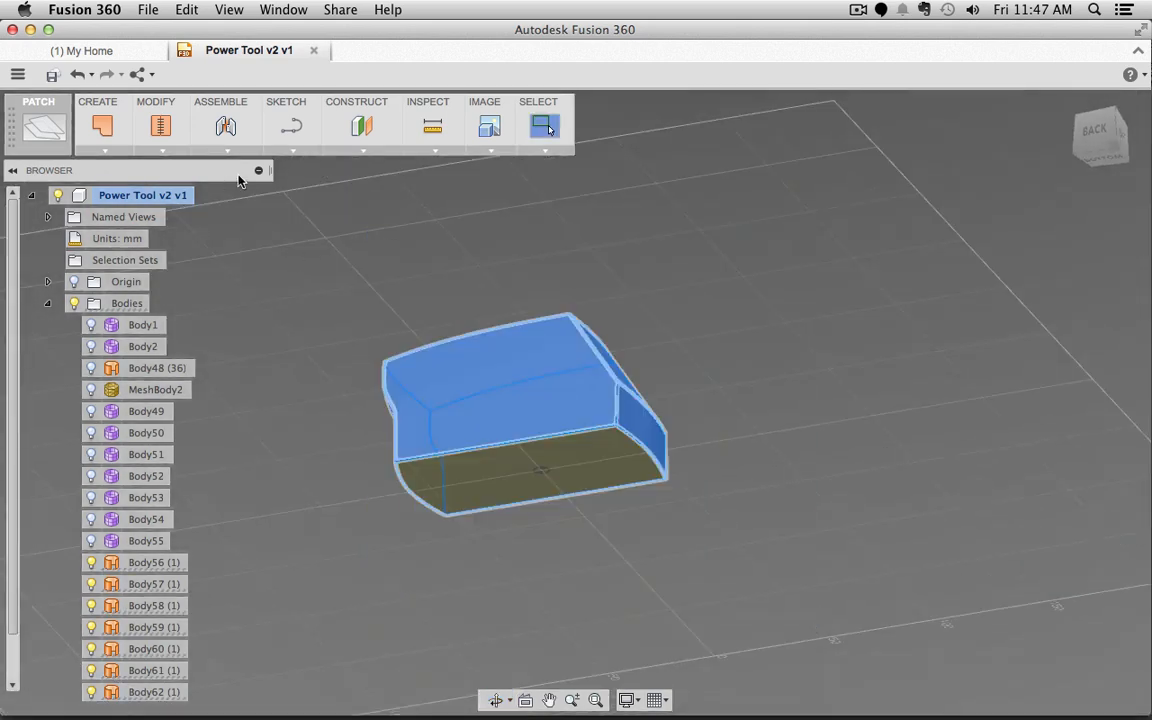
Step: Stitch surfaces Body56–Body62 into the closed solid Body63, then switch to Blender
click(163, 152)
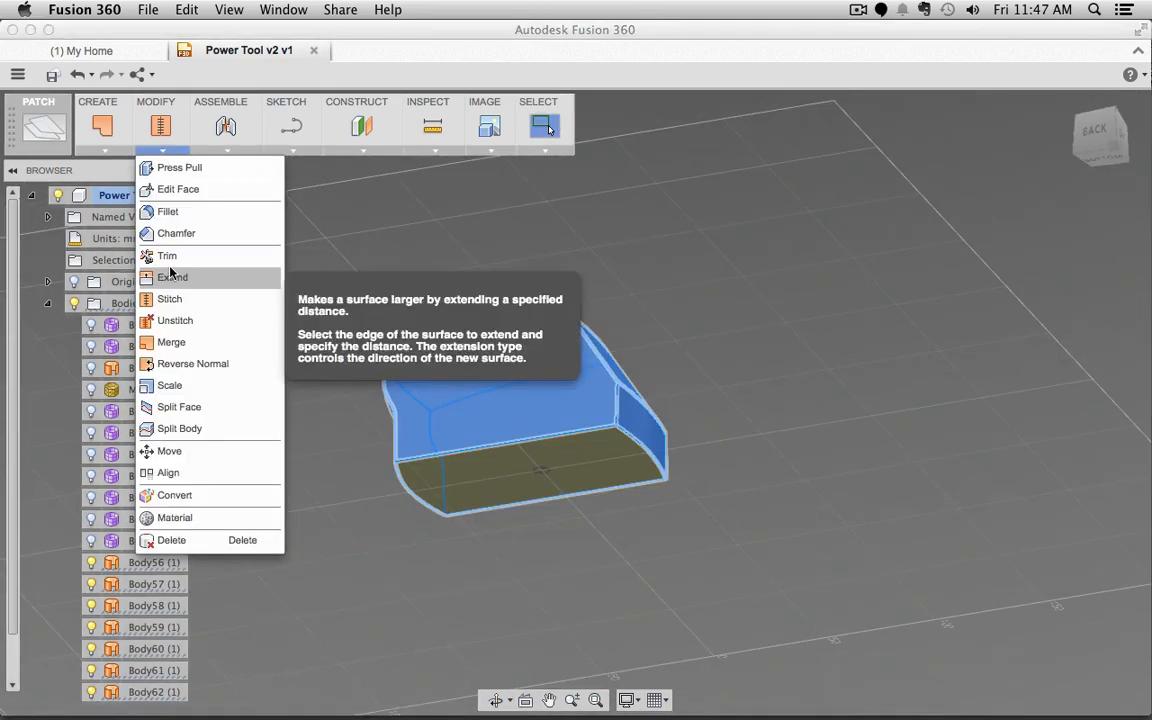
click(178, 298)
click(992, 377)
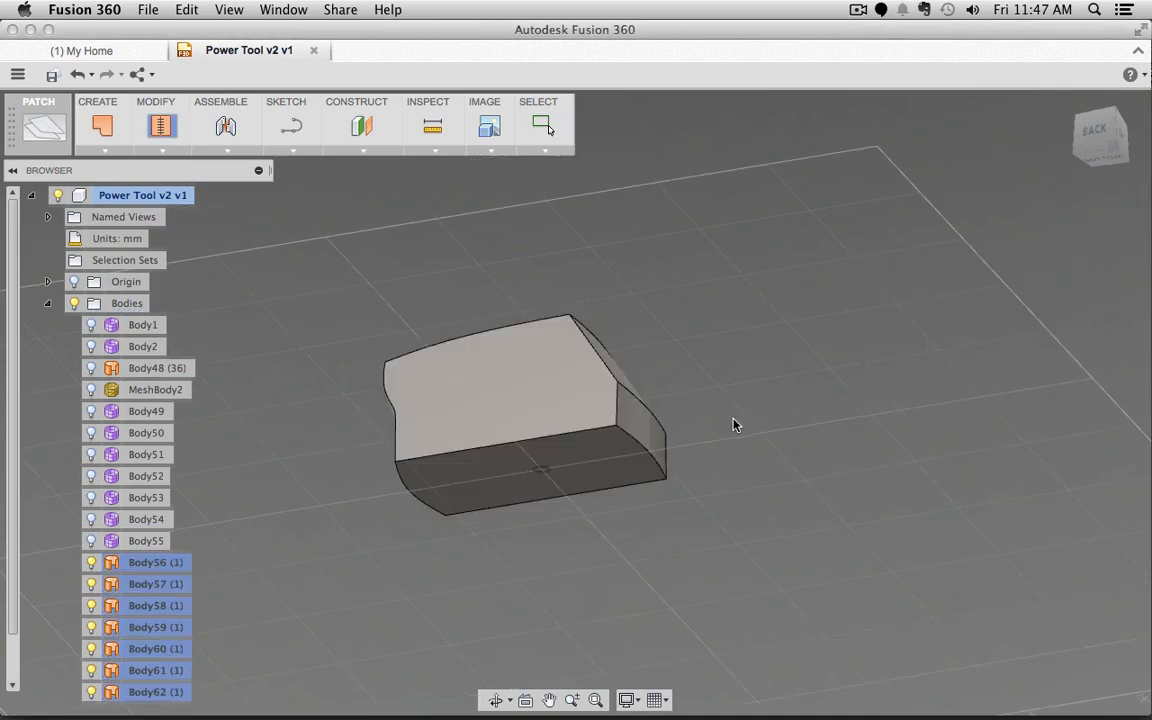
shift+middle_drag(916, 383, 736, 473)
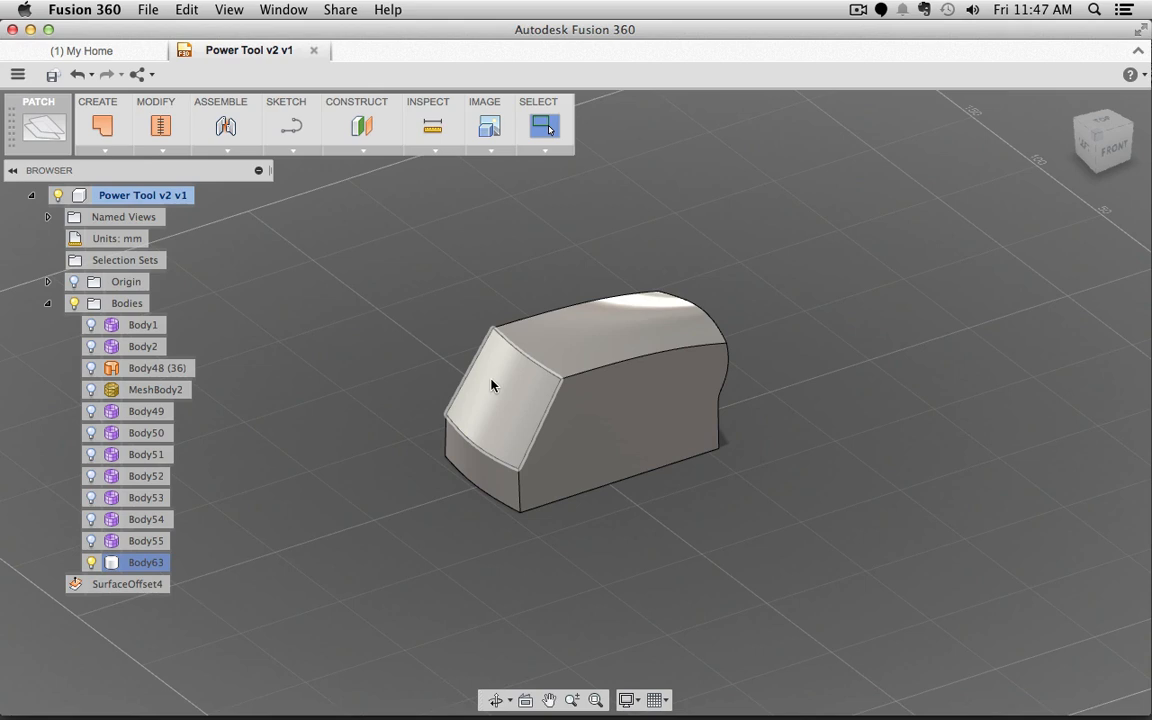
key(super+Tab)
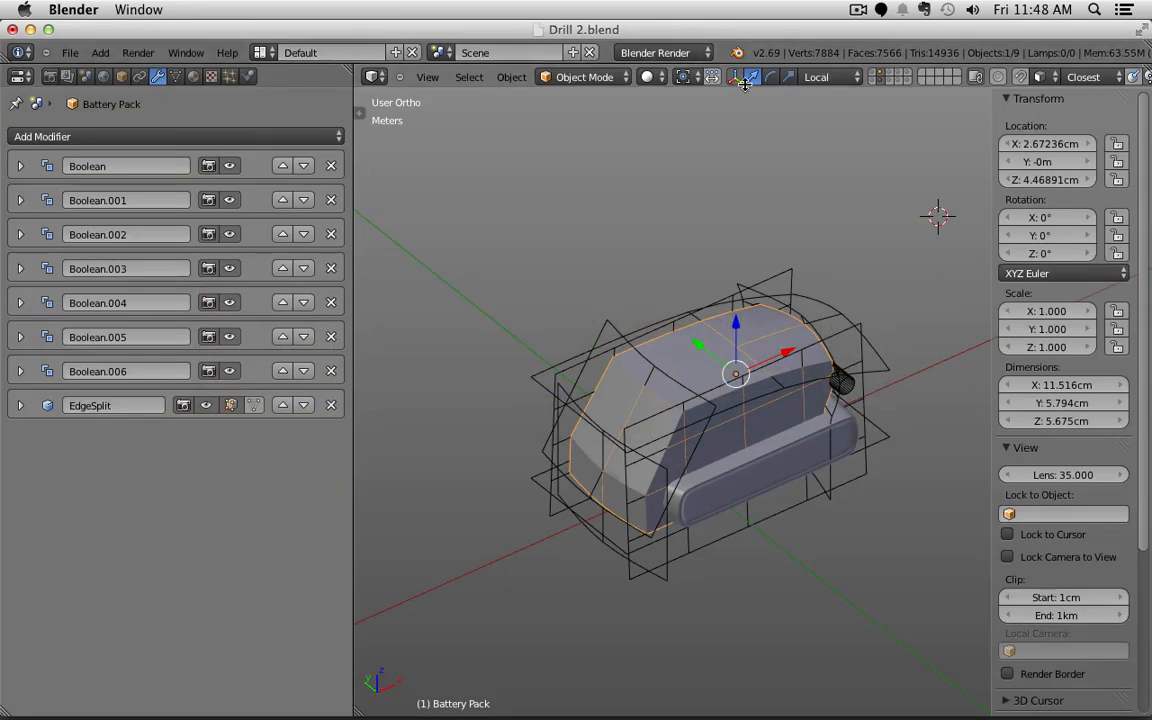
Step: Show only the Battery Pack layer in Blender, orbit around it, then return to Fusion 360
click(876, 78)
click(879, 77)
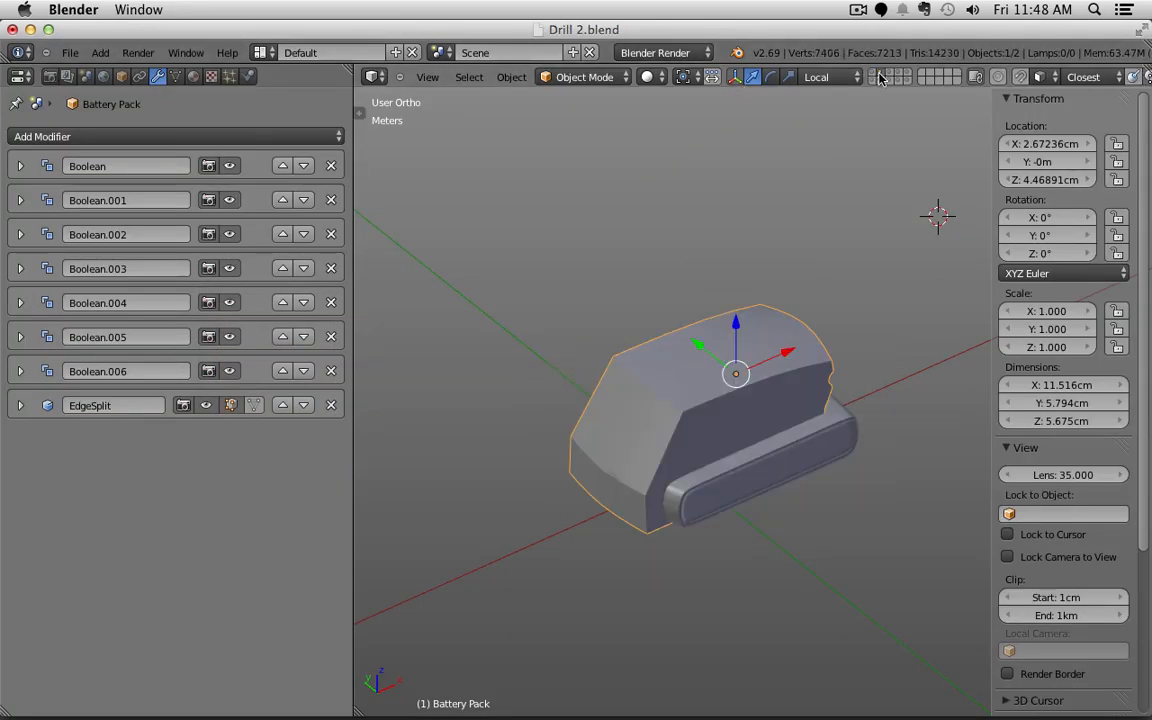
middle_drag(630, 560, 389, 458)
middle_drag(523, 518, 645, 522)
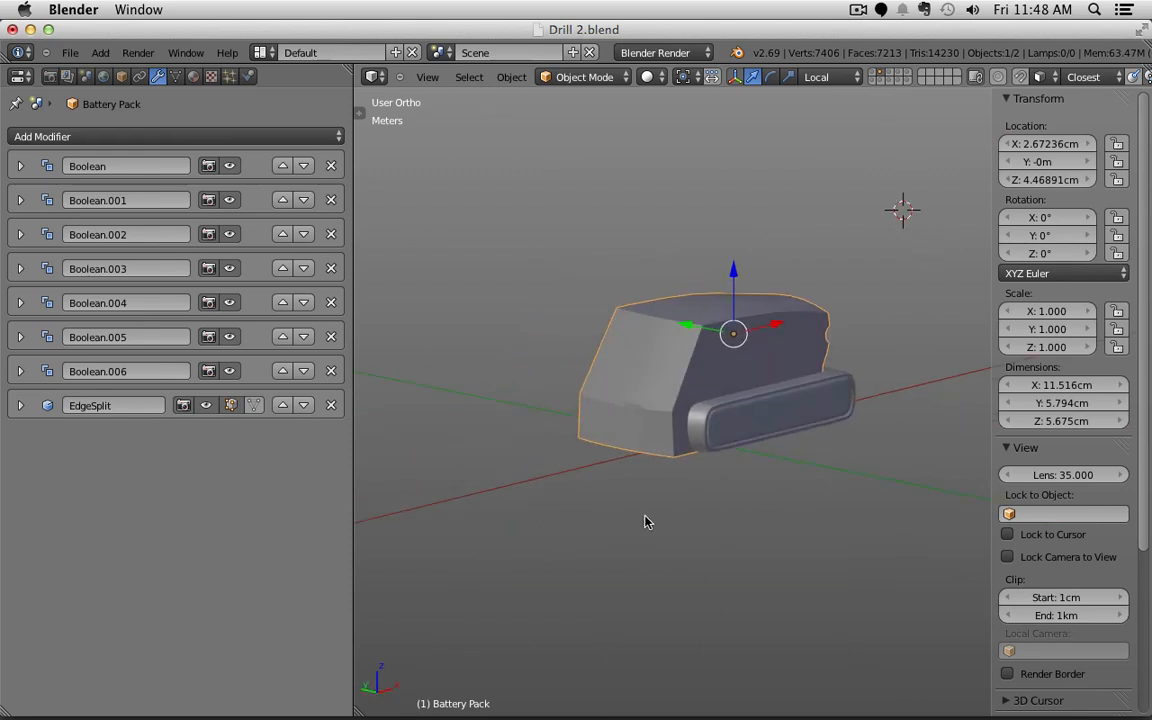
key(super+Tab)
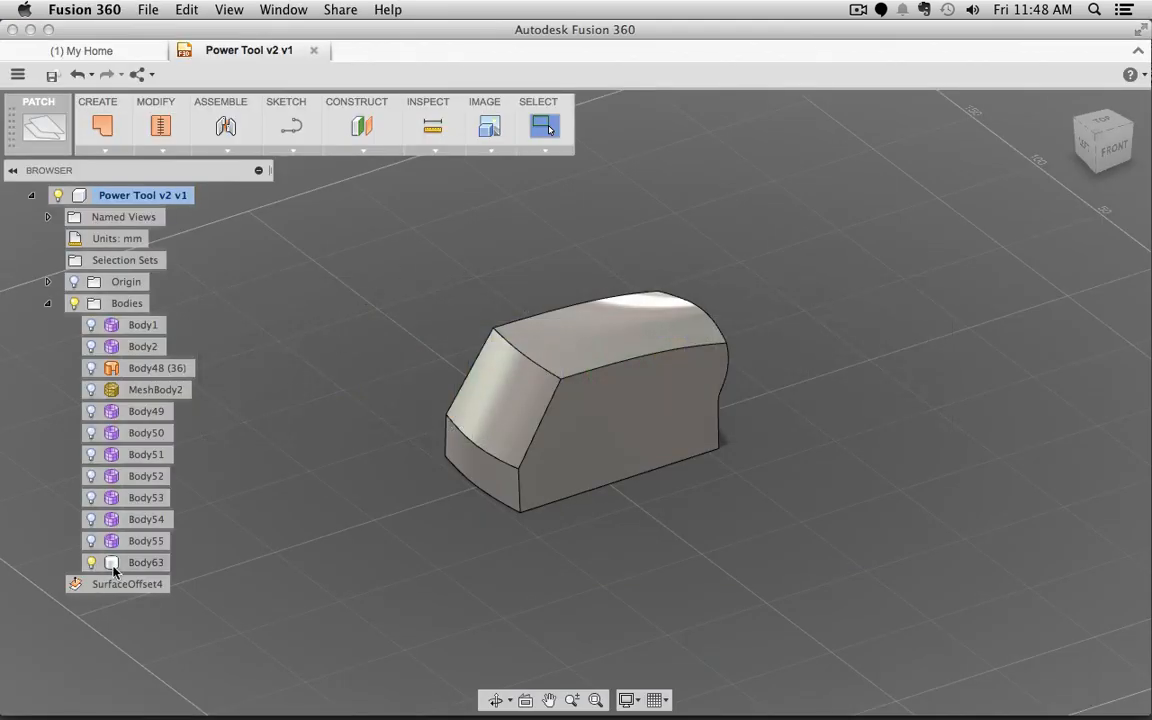
Step: Unhide grip Body48 and view it from above over battery body Body63
click(91, 368)
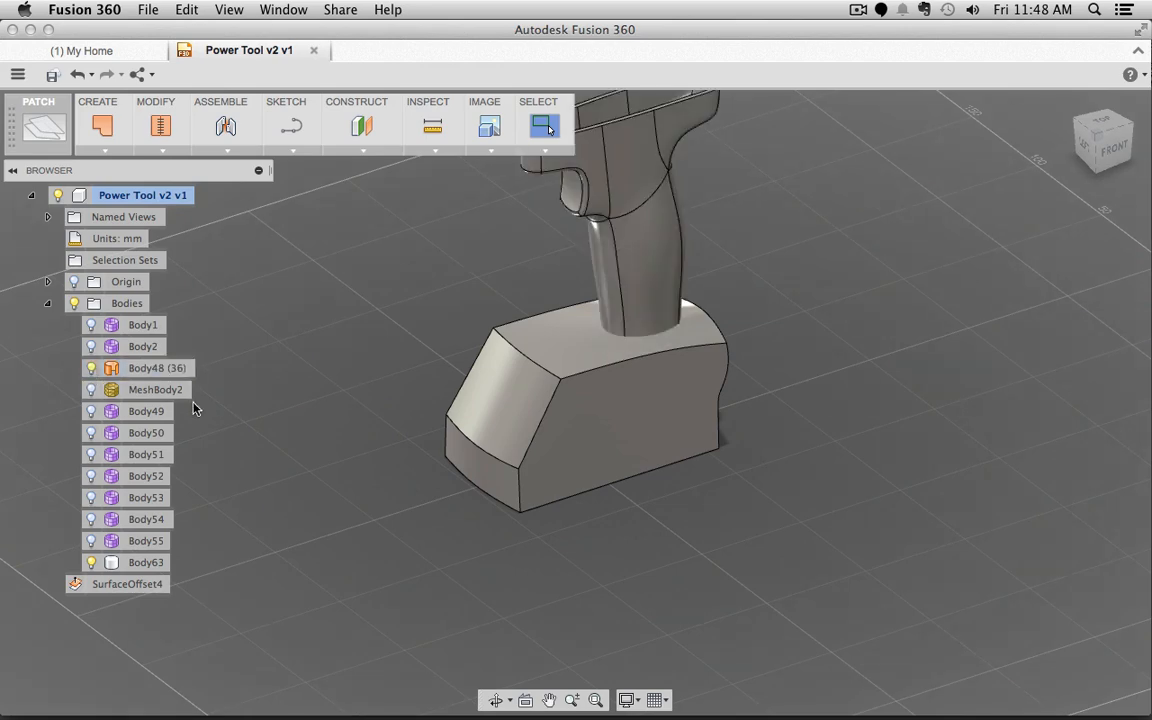
click(581, 392)
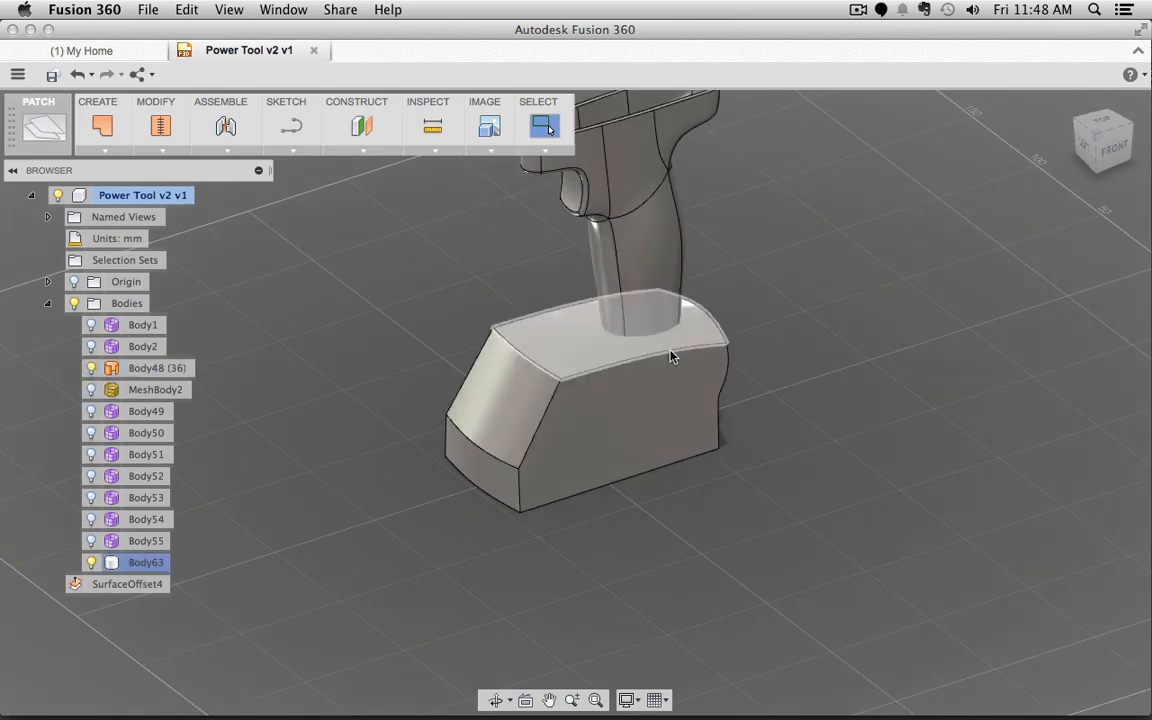
shift+middle_drag(876, 506, 886, 372)
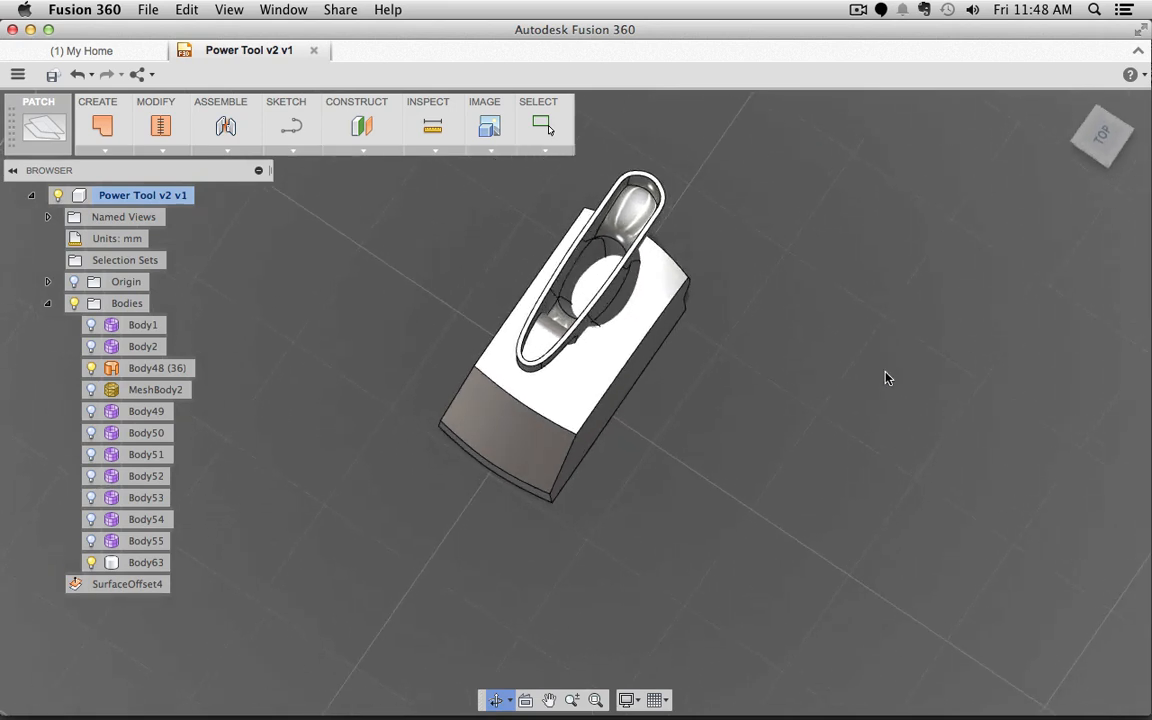
click(624, 180)
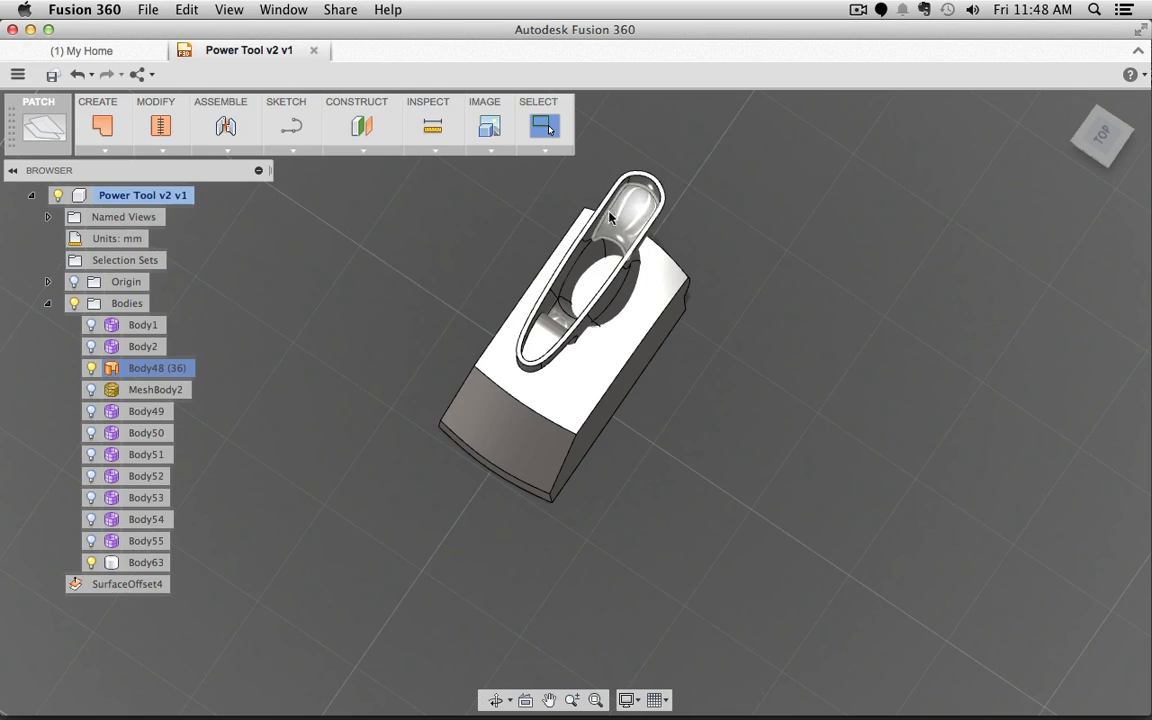
click(787, 535)
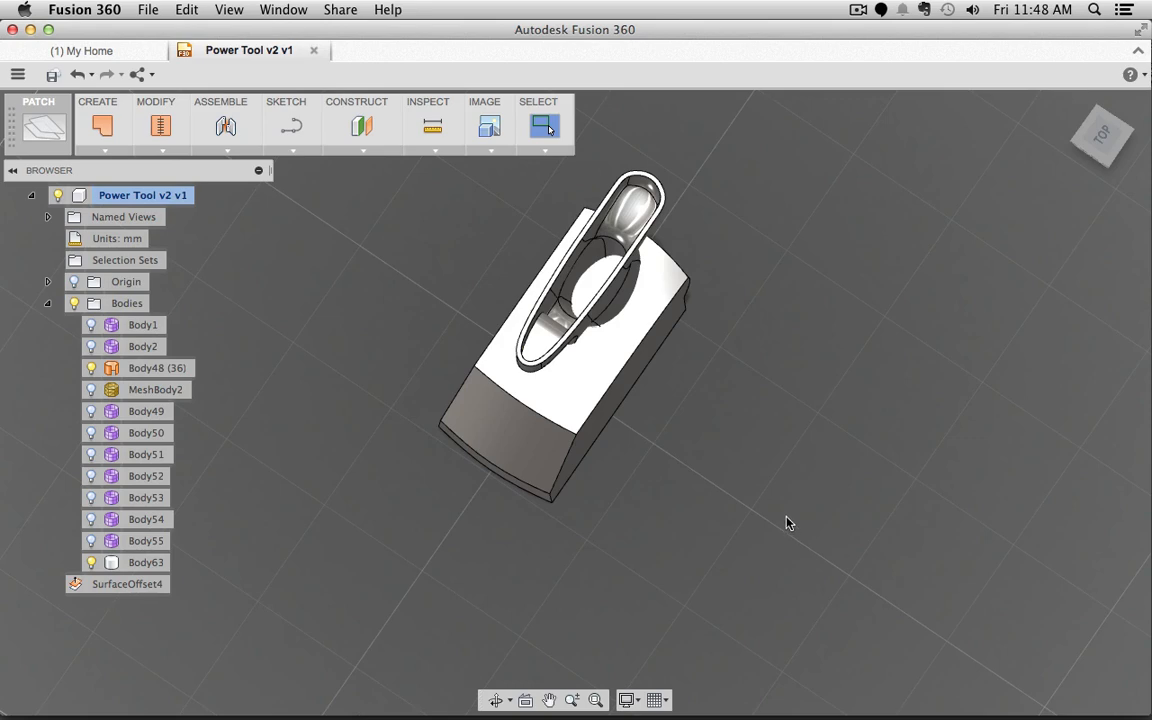
key(super+Tab)
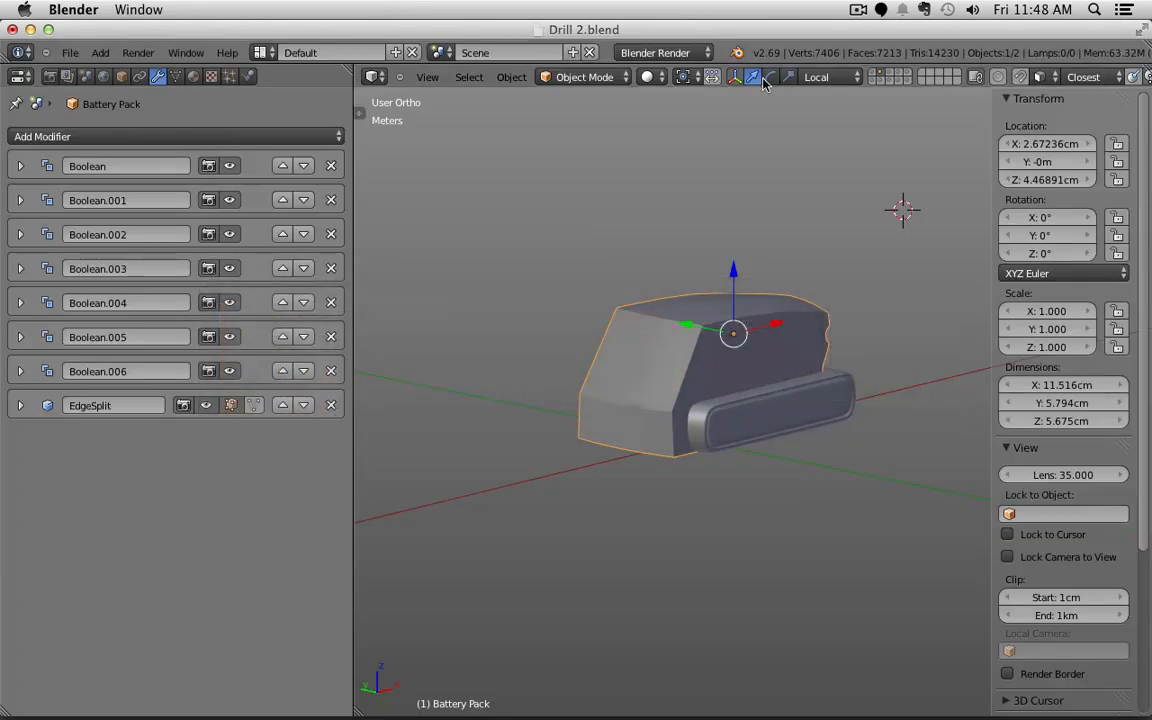
Step: Show the drill handle layer, select all parts and frame the whole drill above the battery
shift+click(874, 73)
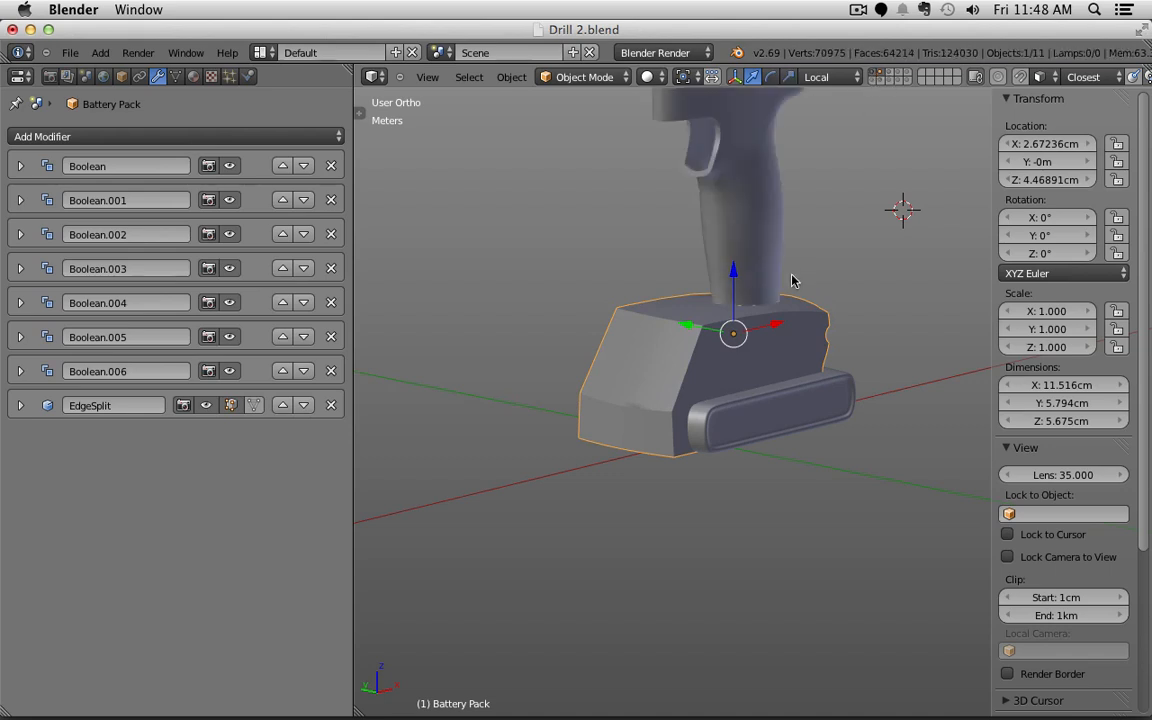
key(a)
key(a)
scroll(792, 281, down, 4)
shift+middle_drag(792, 281, 699, 391)
scroll(804, 390, up, 2)
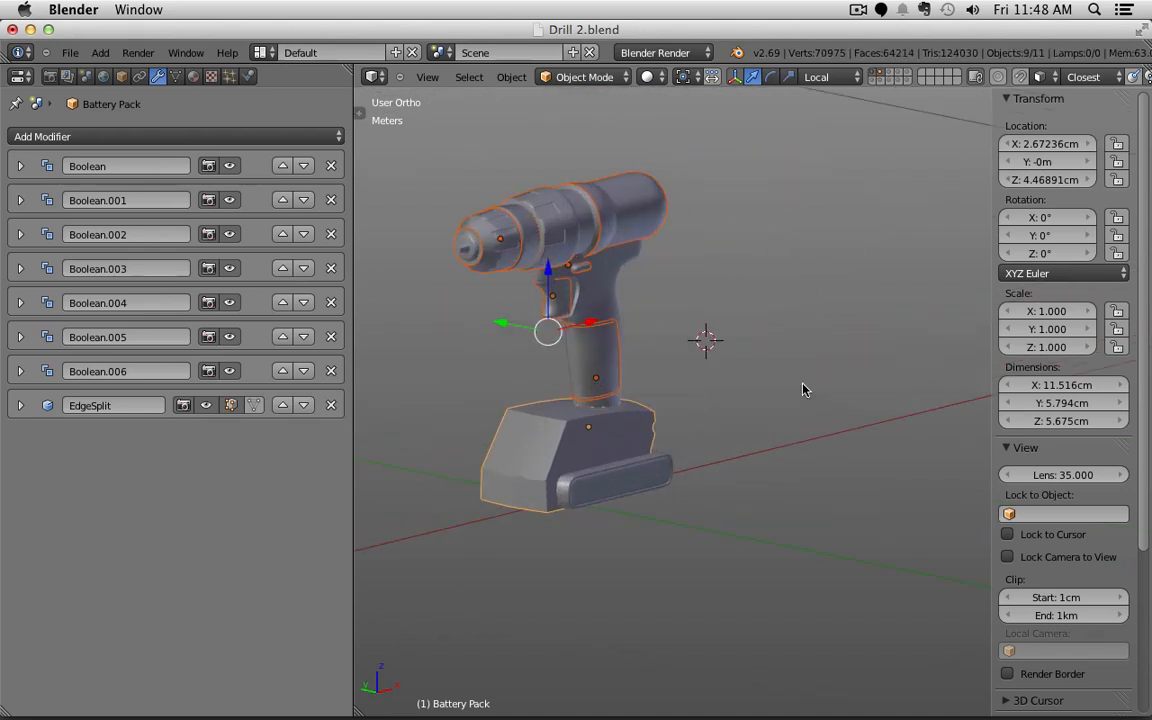
middle_drag(804, 390, 700, 385)
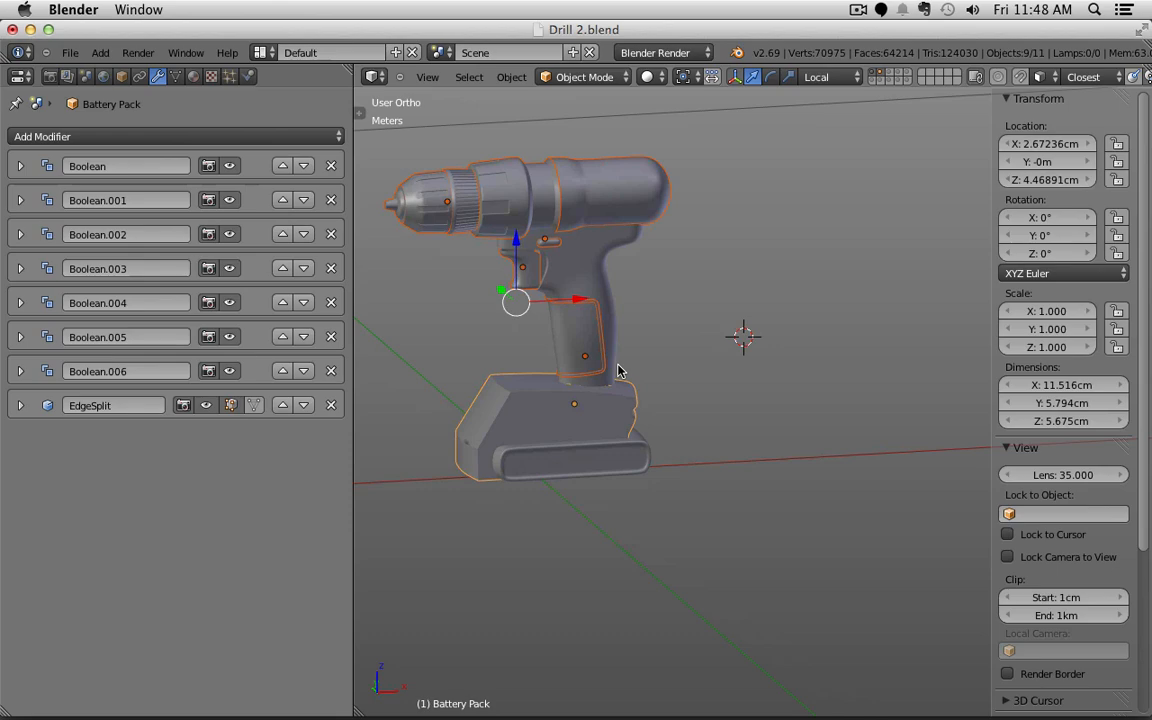
key(super+Tab)
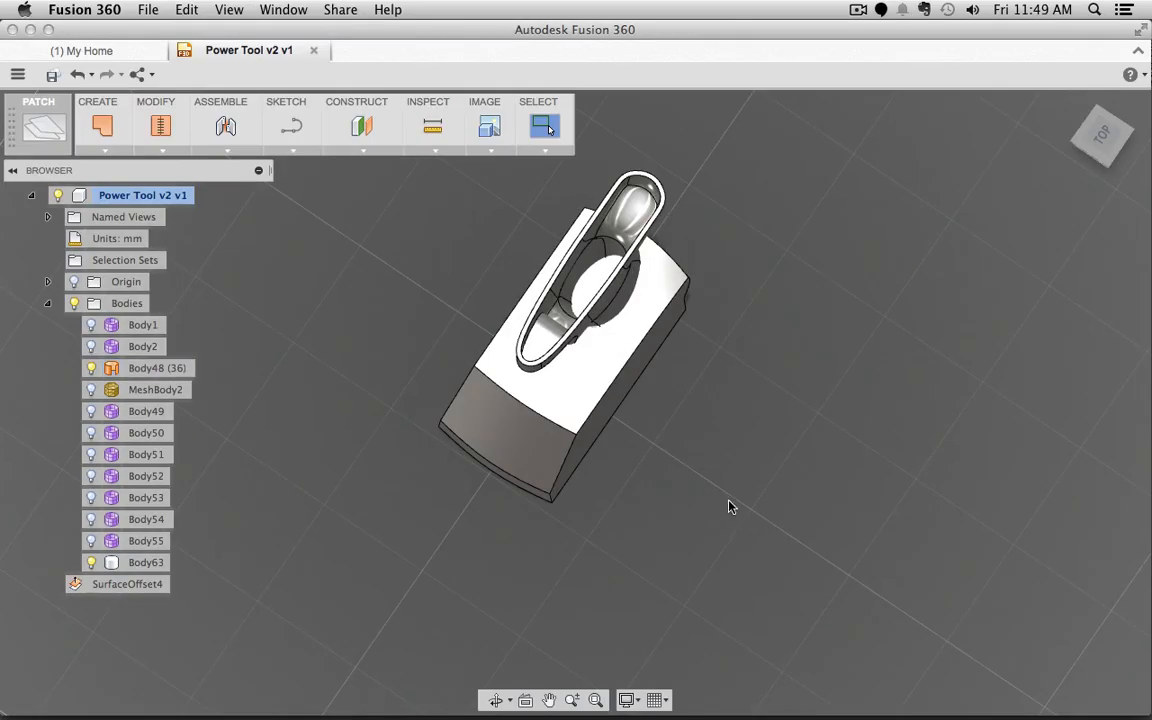
middle_drag(758, 556, 600, 522)
click(1108, 132)
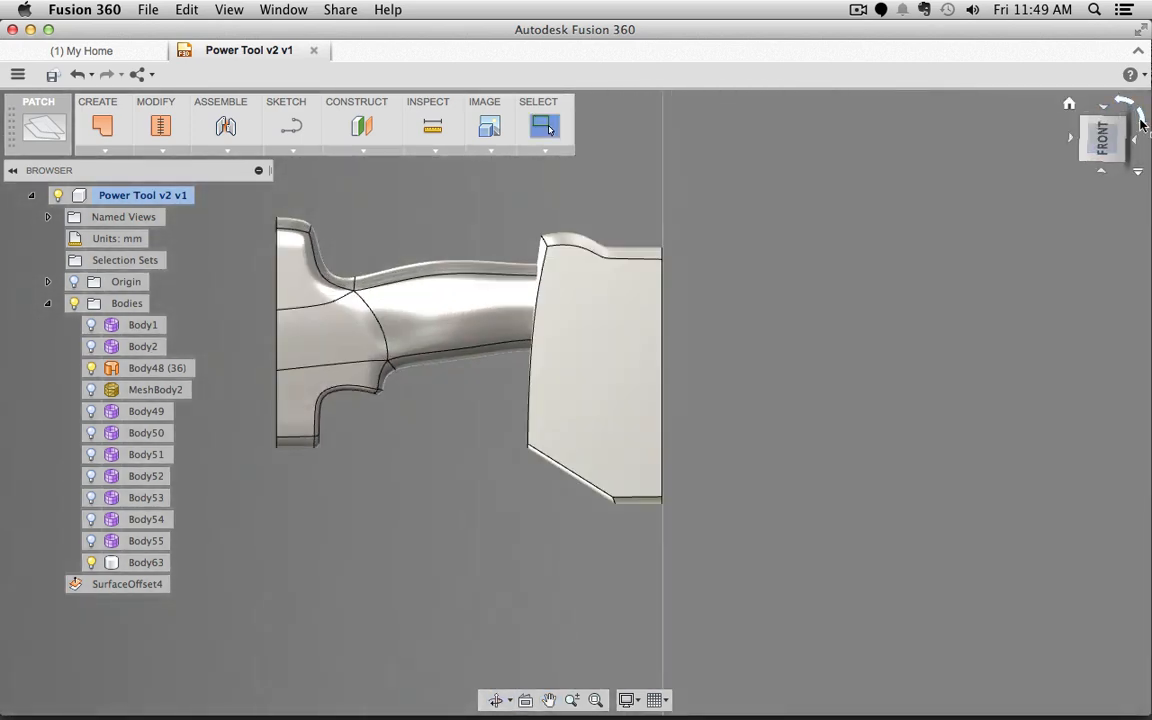
click(1138, 116)
shift+middle_drag(774, 262, 772, 359)
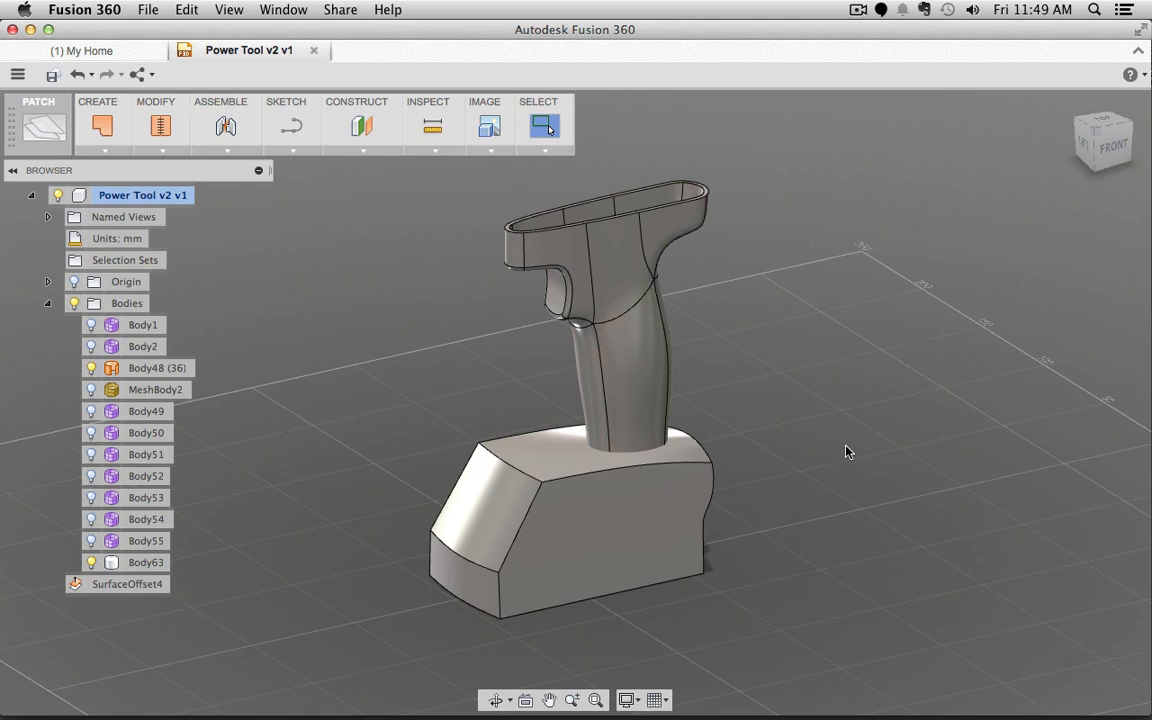
key(super+Tab)
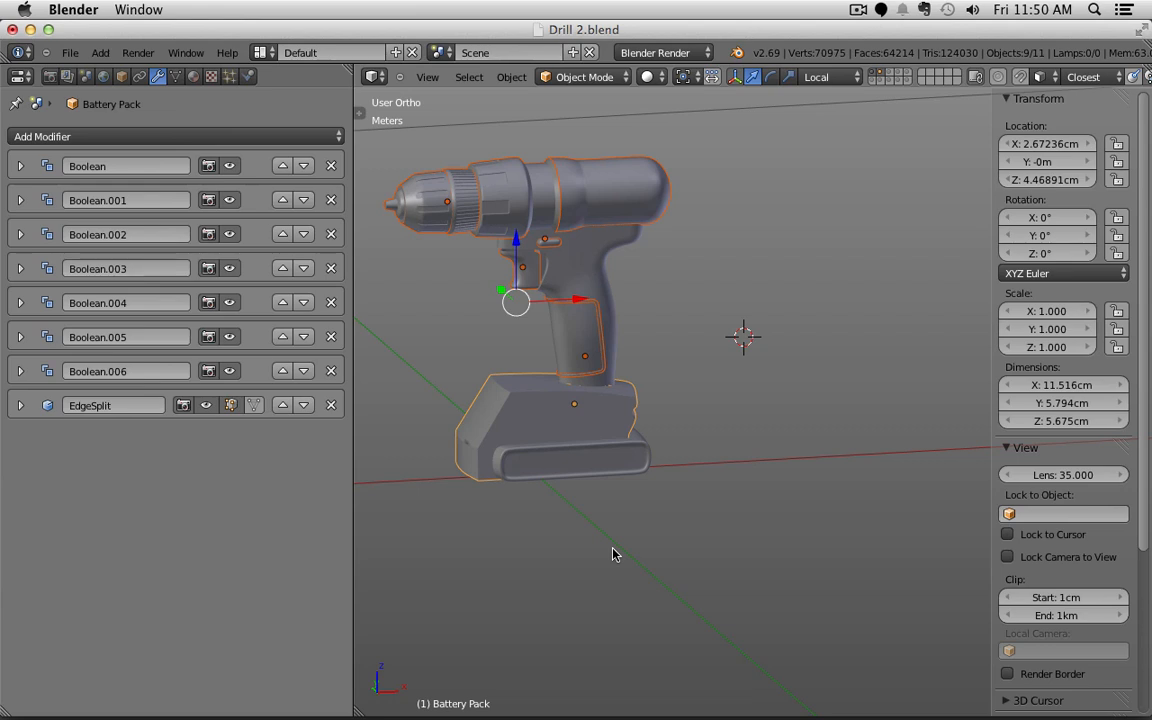
key(super+Tab)
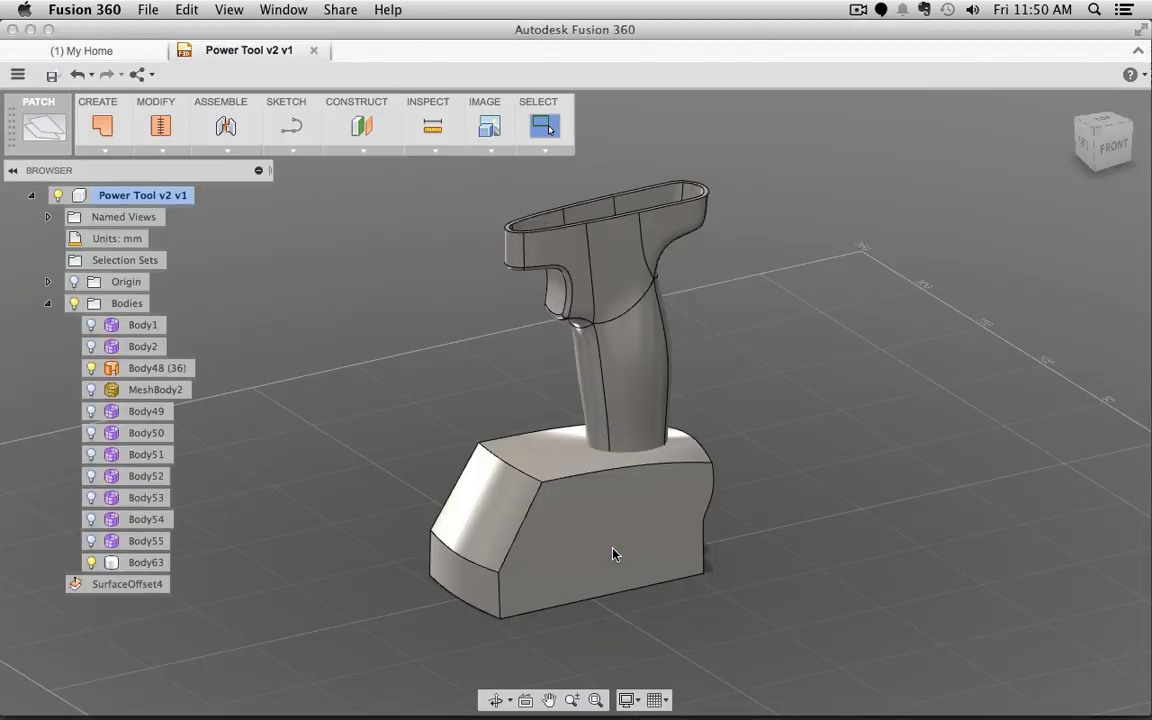